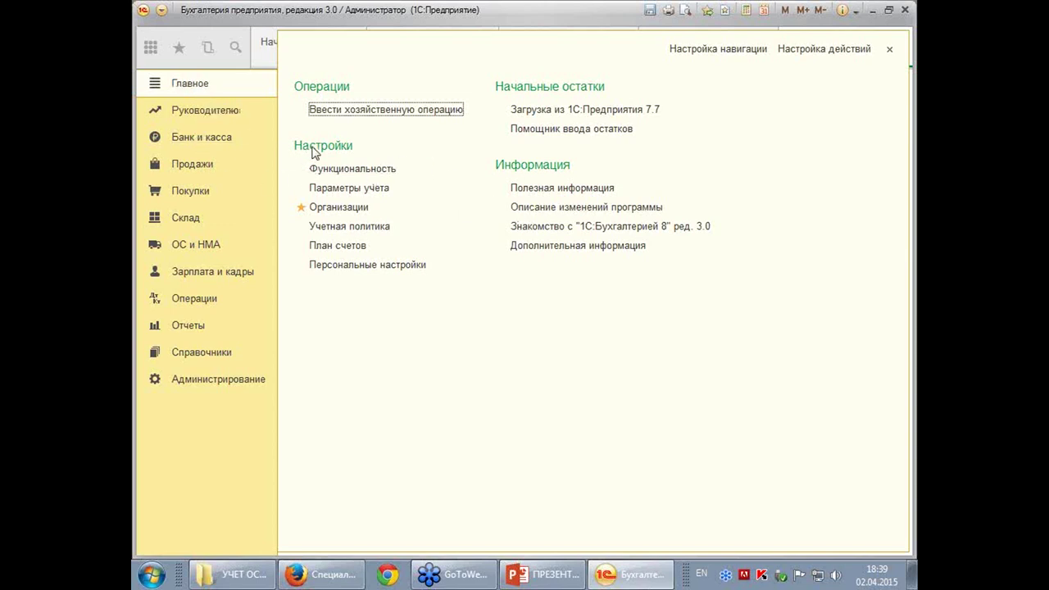
Review the program functionality settings for Банк и касса, Запасы, ОС и НМА, Торговля and Производство, and close the settings
click(343, 174)
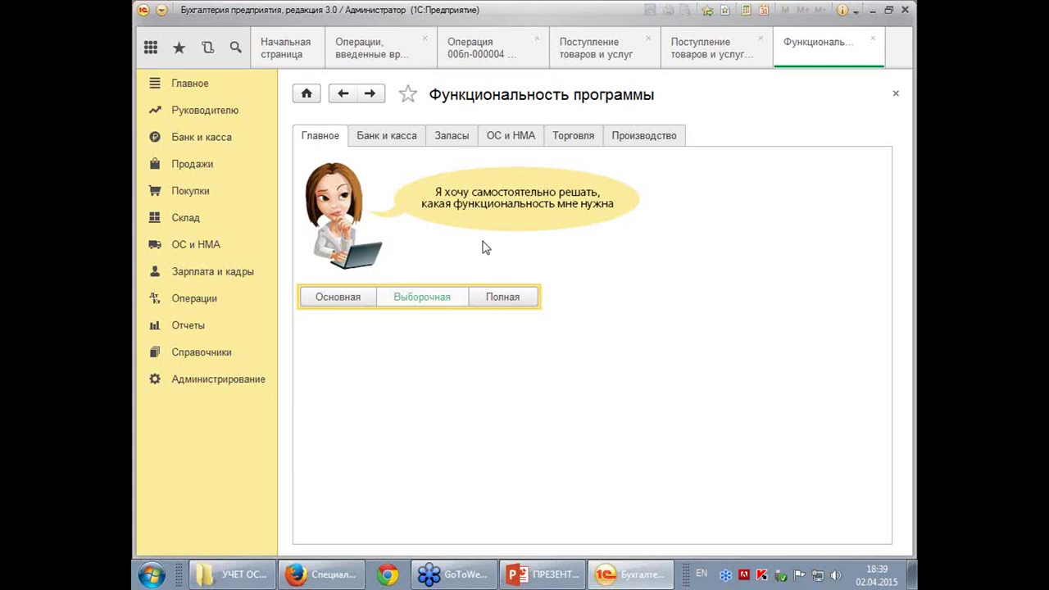
click(401, 144)
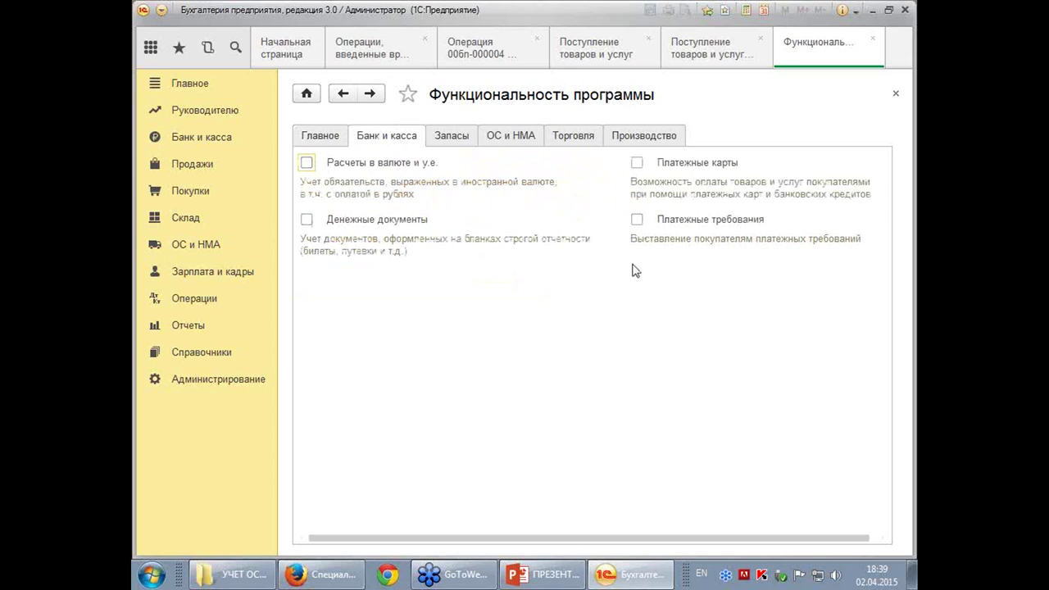
click(465, 142)
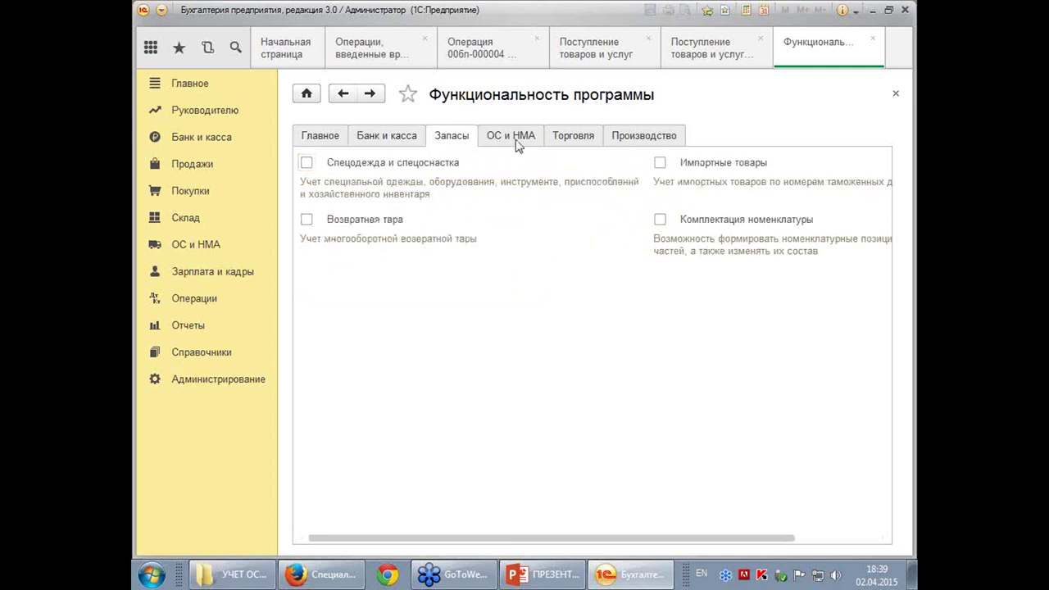
click(518, 145)
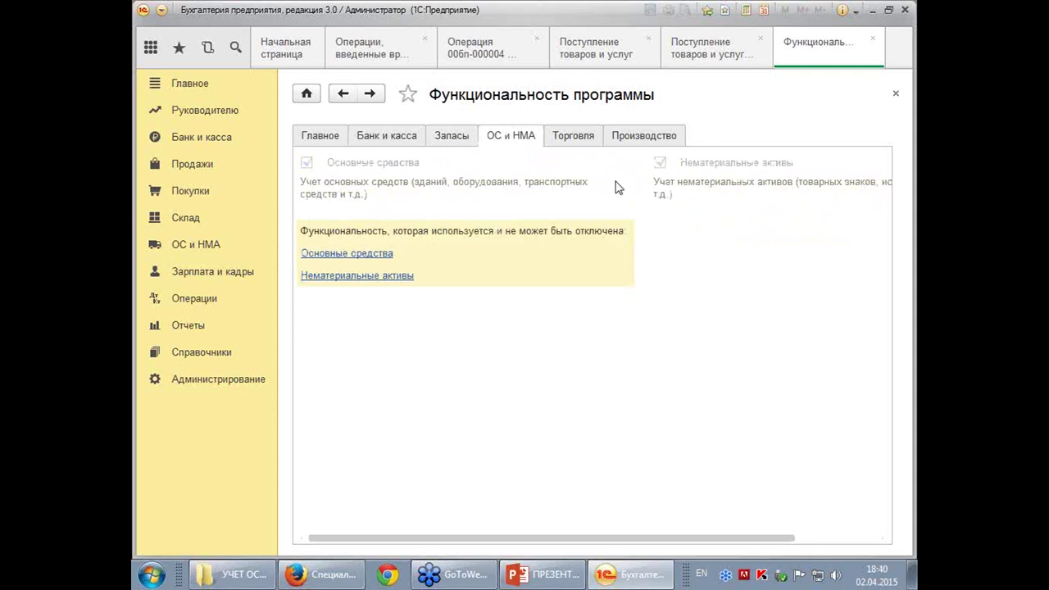
click(566, 142)
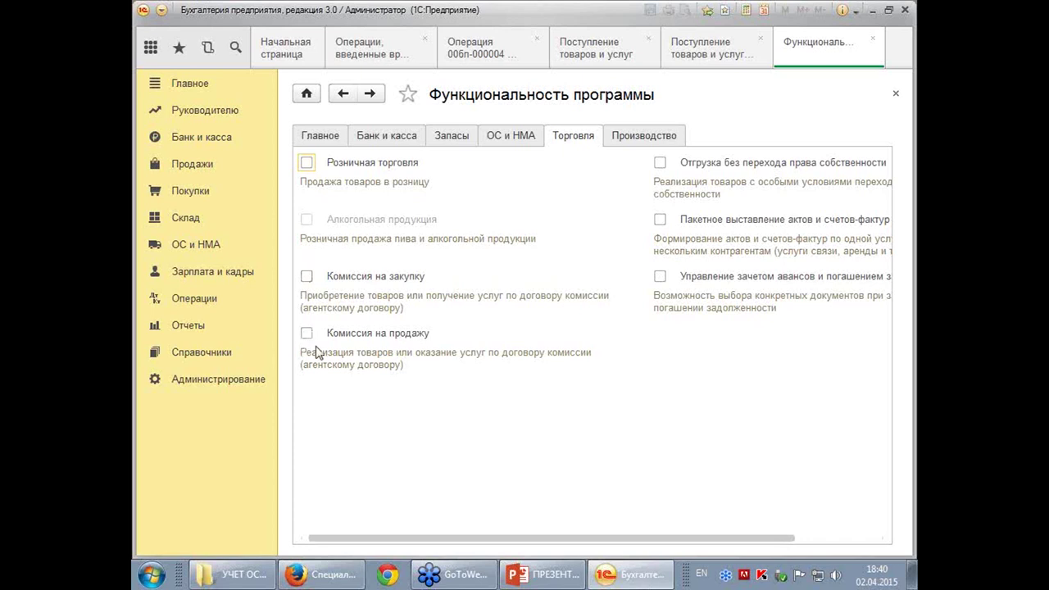
click(648, 137)
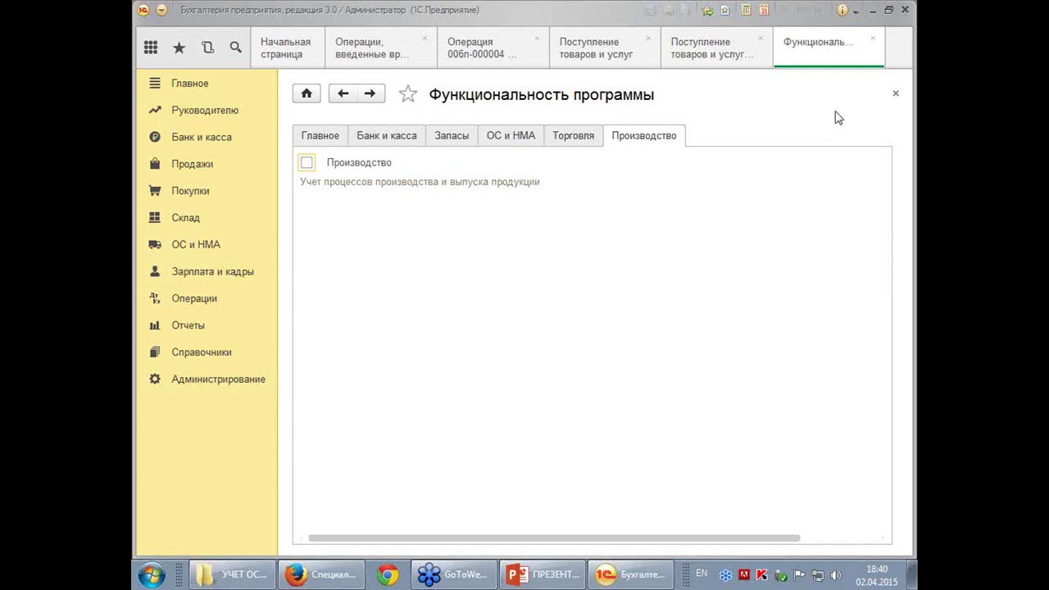
click(896, 97)
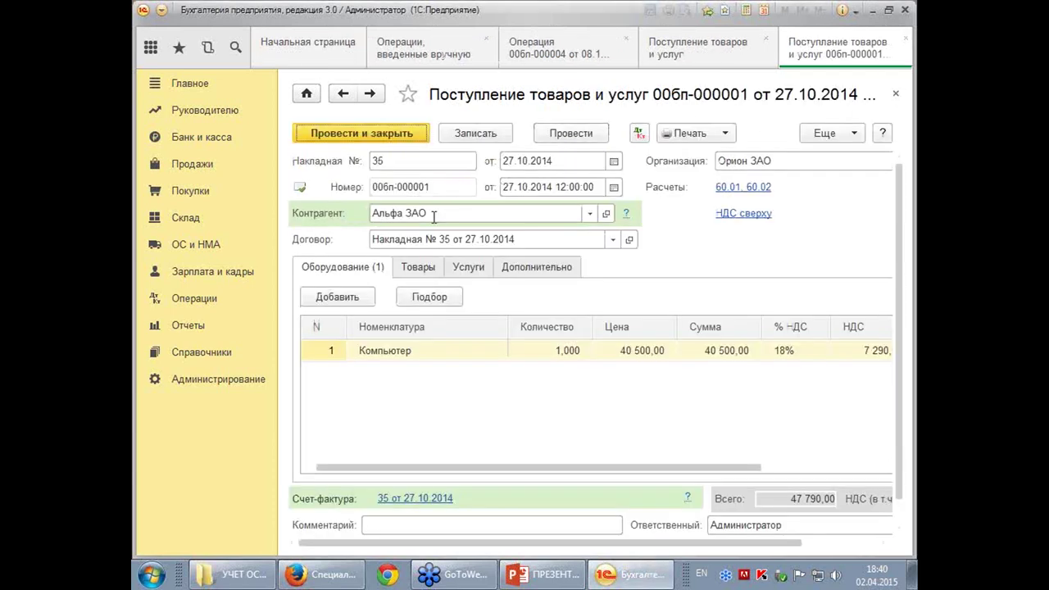
Close the goods receipt document and its list, and open the manual operation of 08.10.2014 12:00:01 contributing the МФУ to the charter capital
click(895, 97)
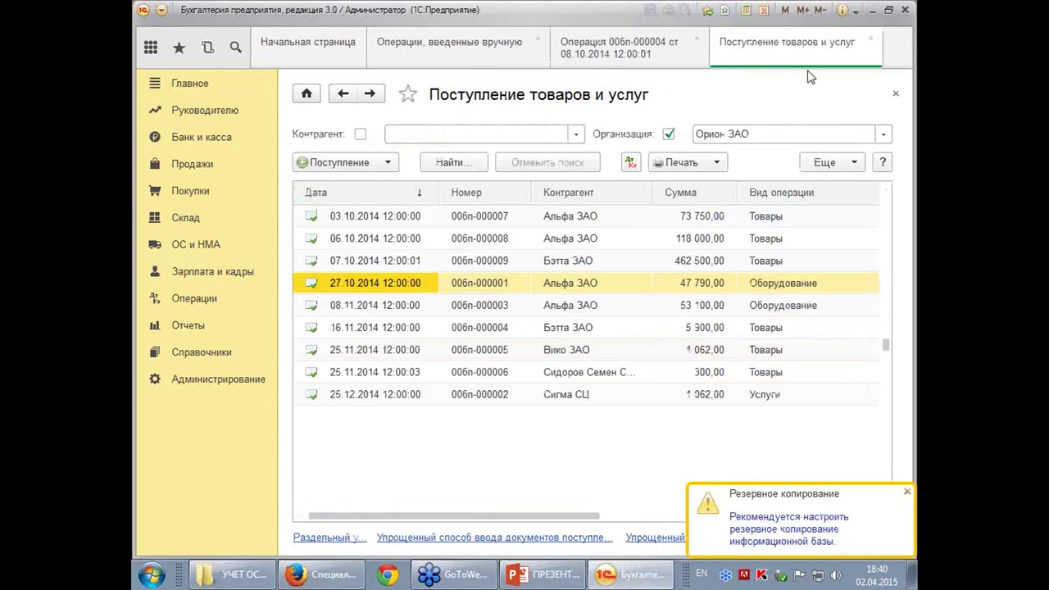
click(873, 39)
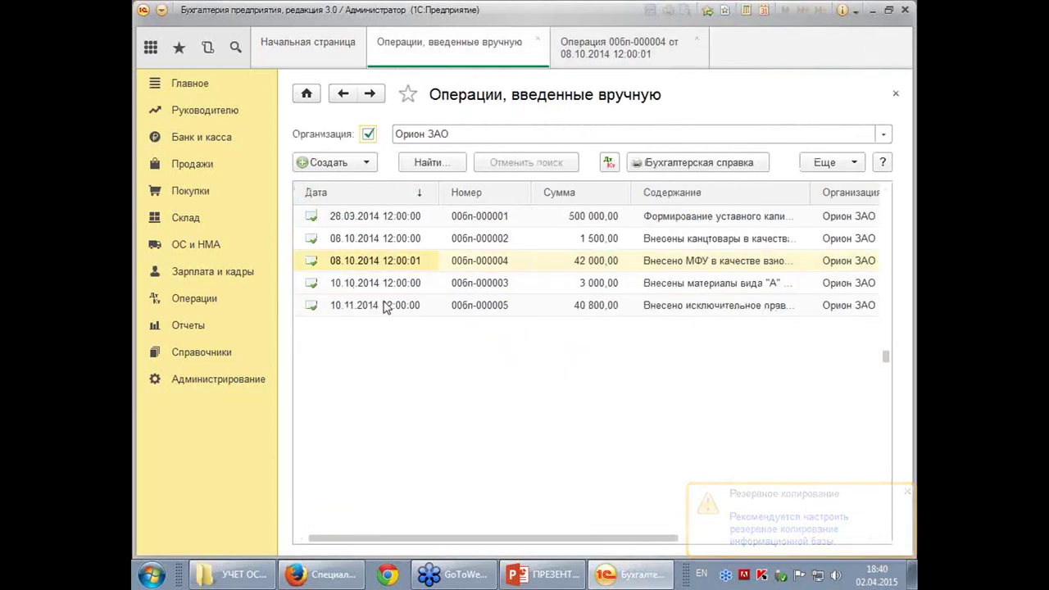
click(197, 300)
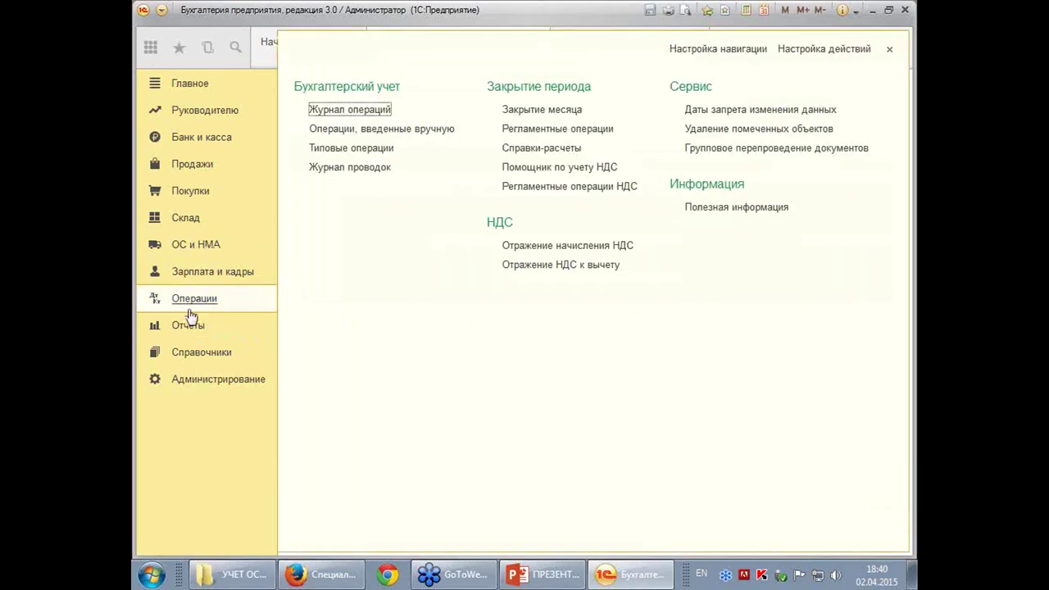
click(358, 132)
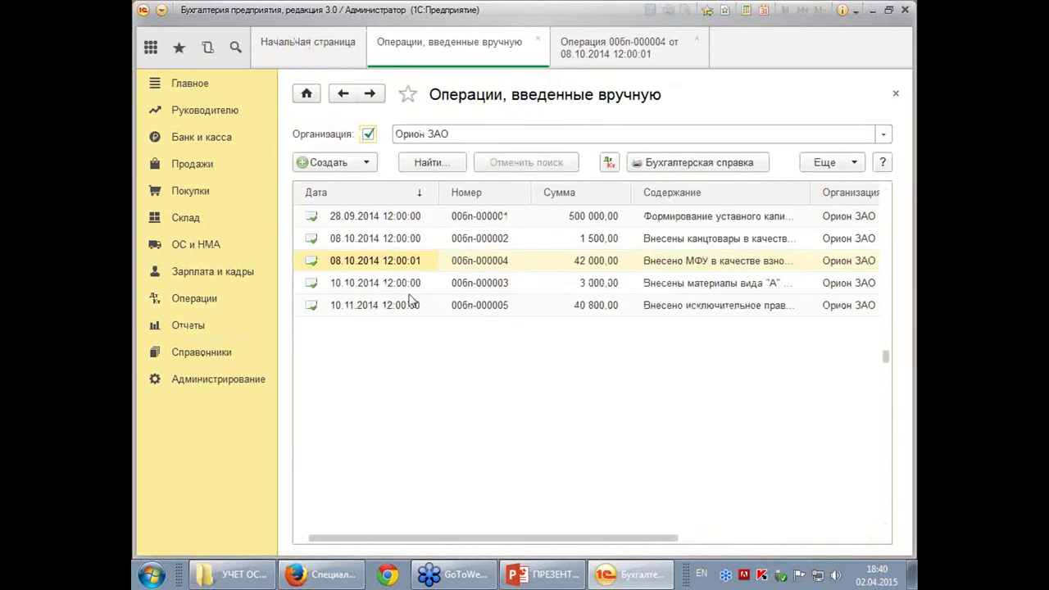
click(389, 264)
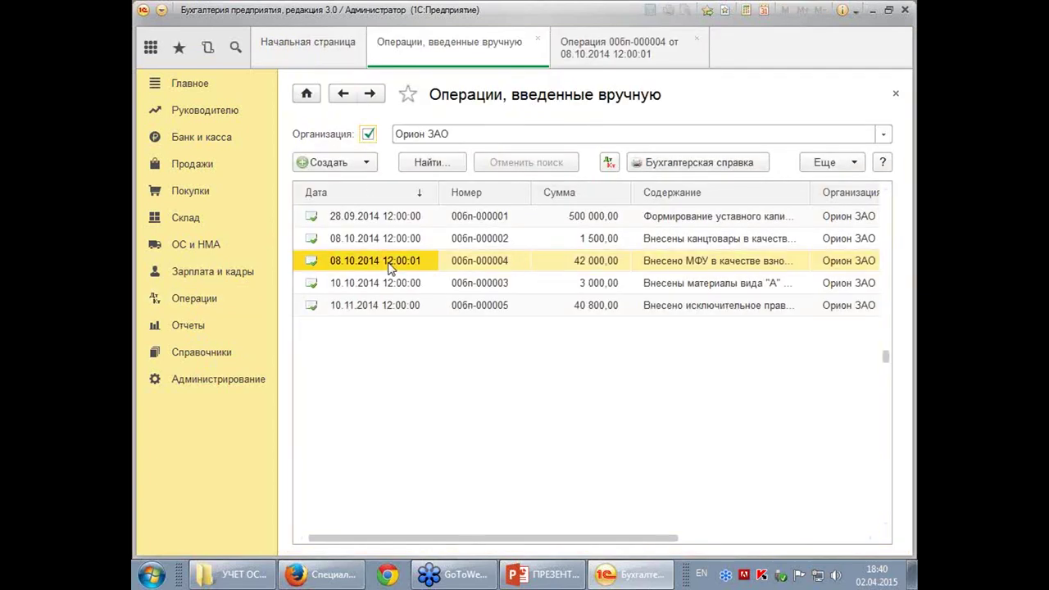
double_click(390, 268)
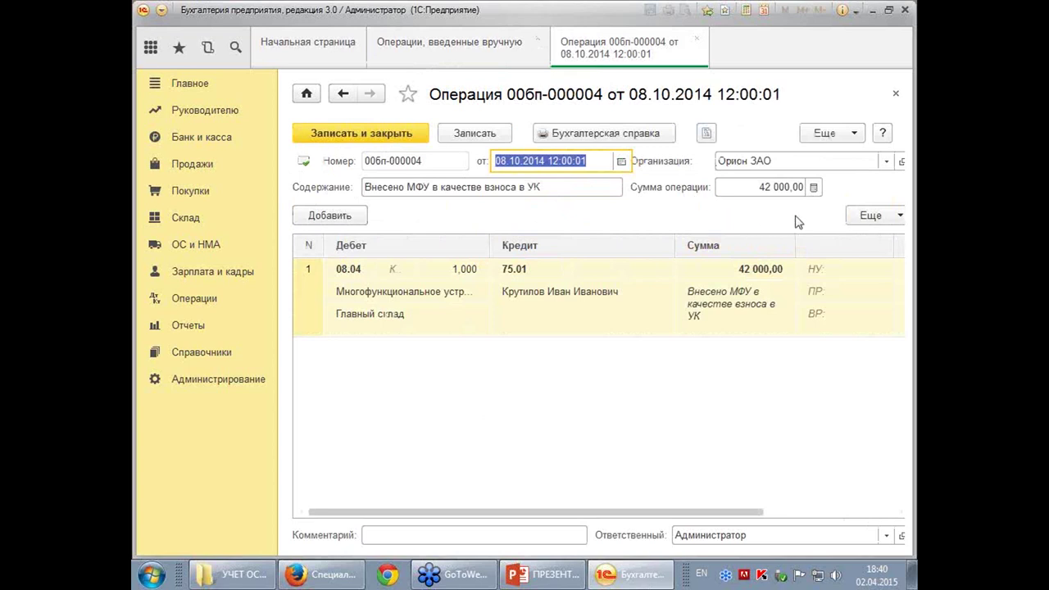
Inspect the debit account, quantity and item choices of the entry line without changing any value
click(351, 270)
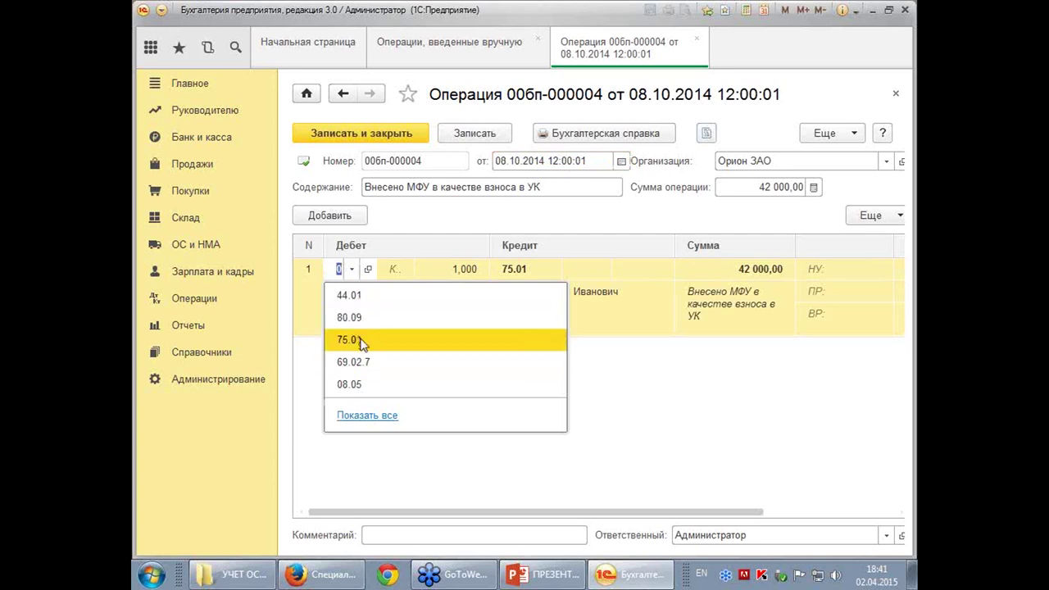
key(Escape)
key(Tab)
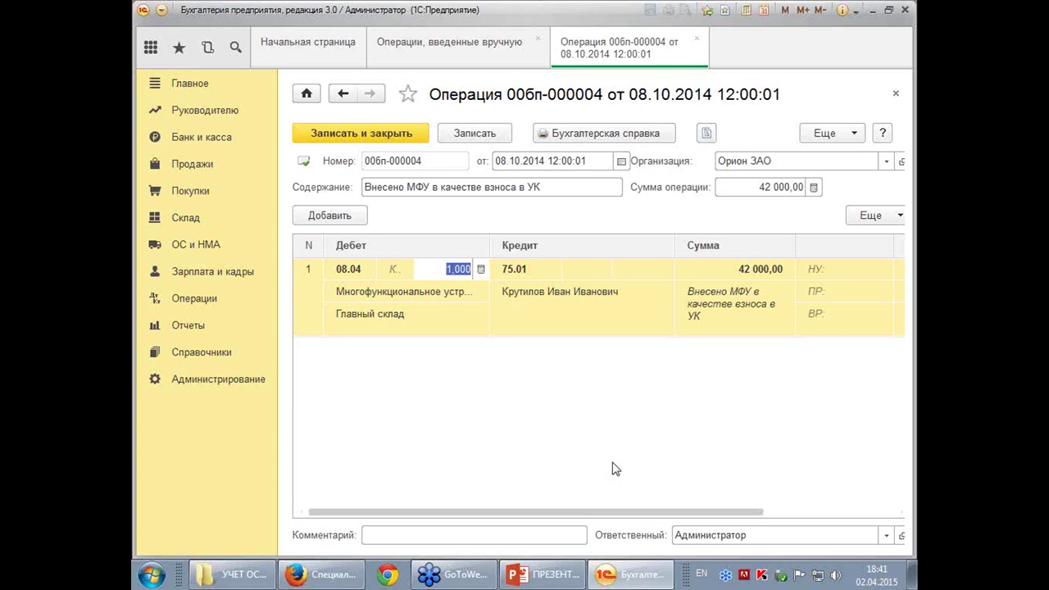
click(403, 294)
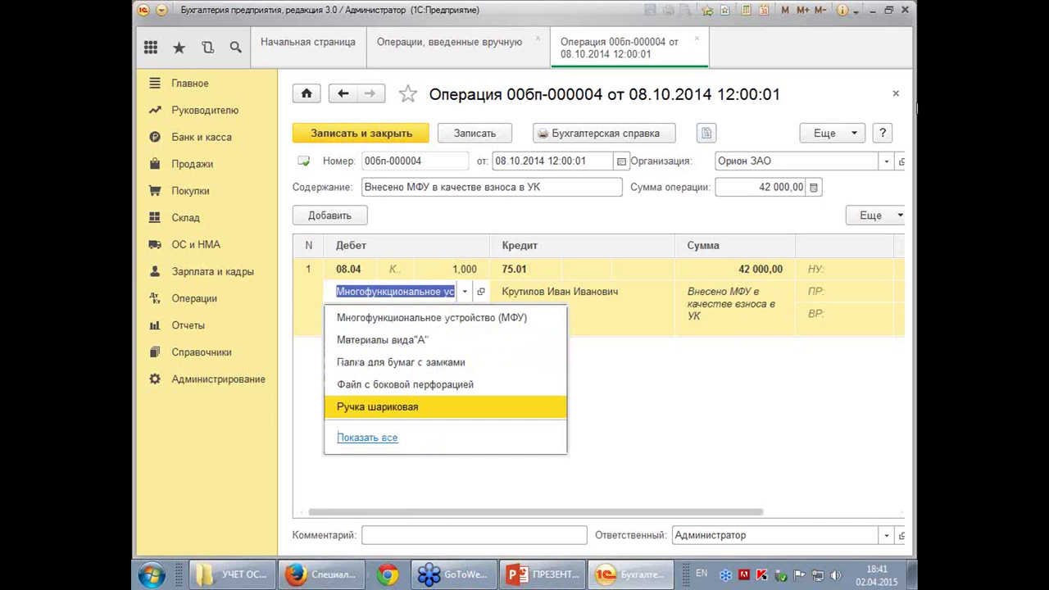
click(903, 121)
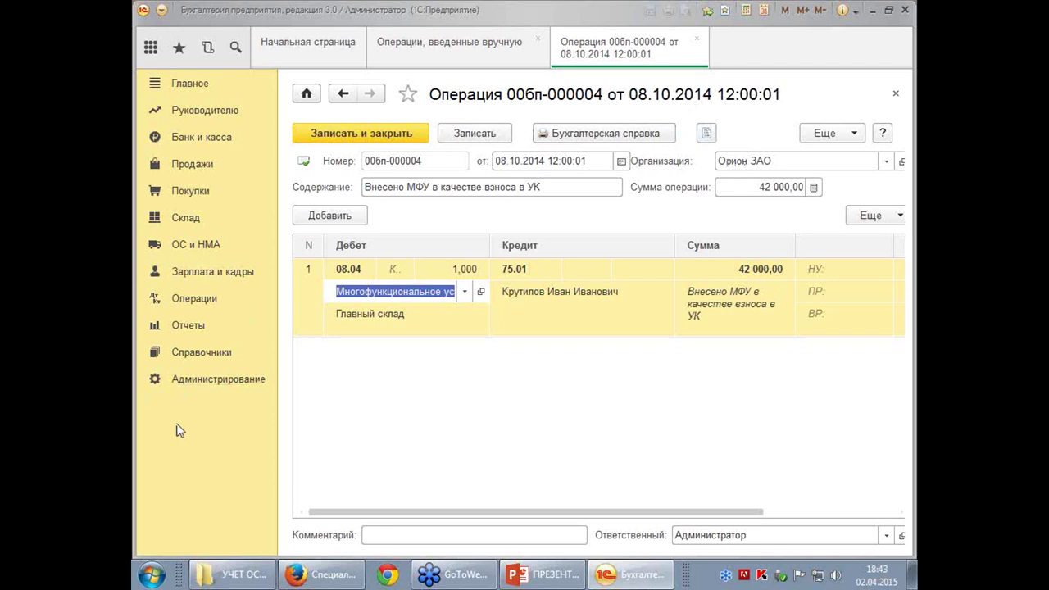
Reopen the program functionality settings, view the Банк и касса and Запасы options, and close them
click(189, 85)
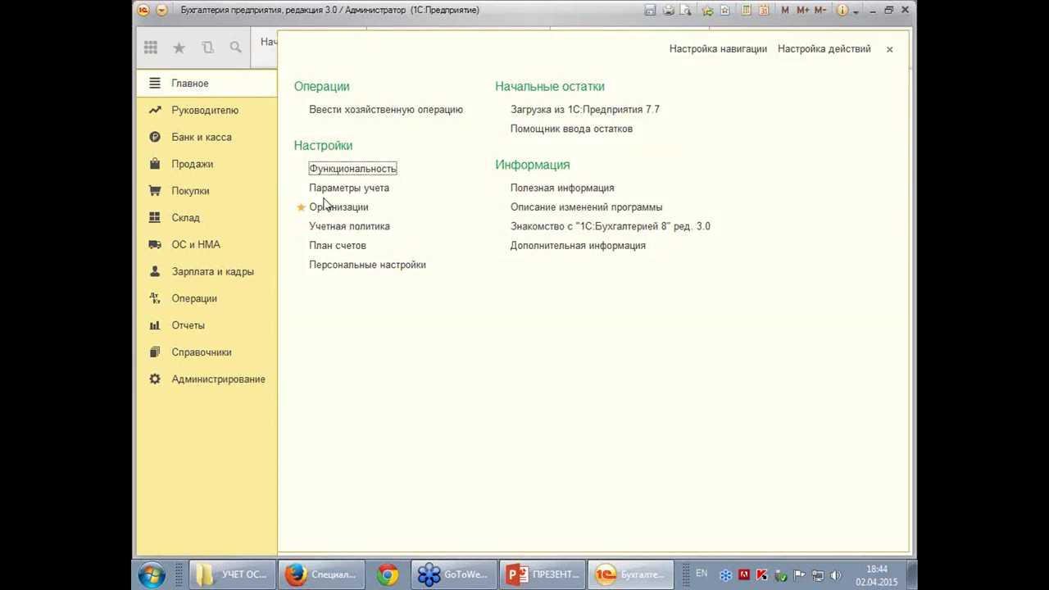
click(333, 170)
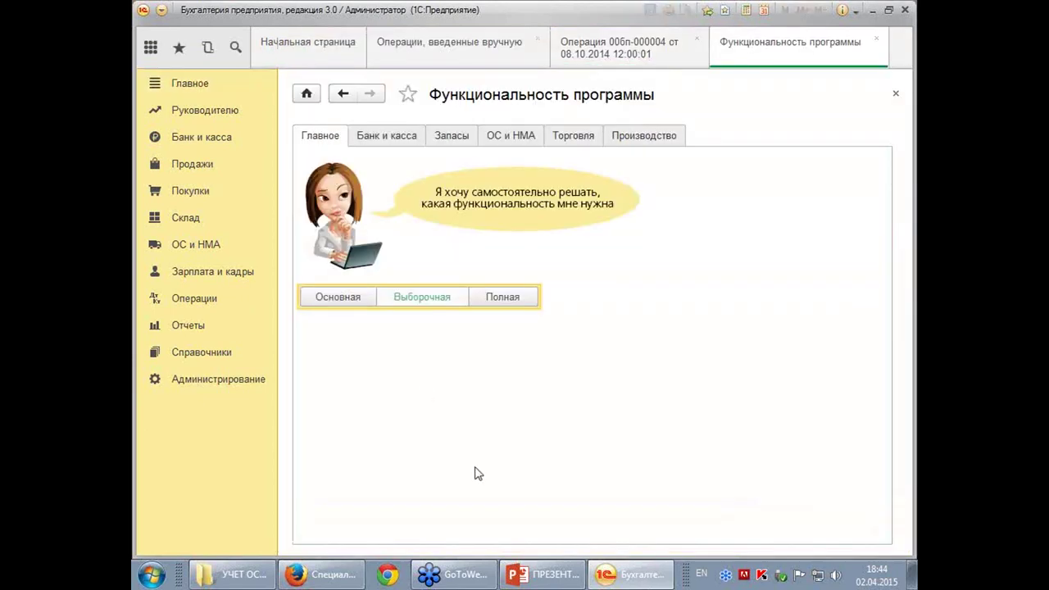
click(411, 138)
click(448, 141)
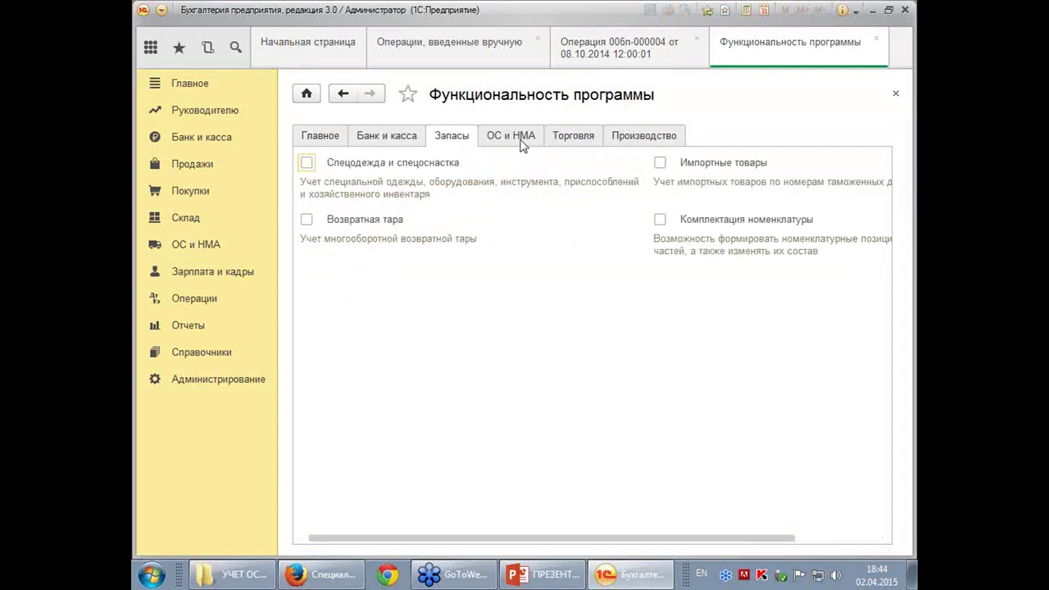
click(895, 95)
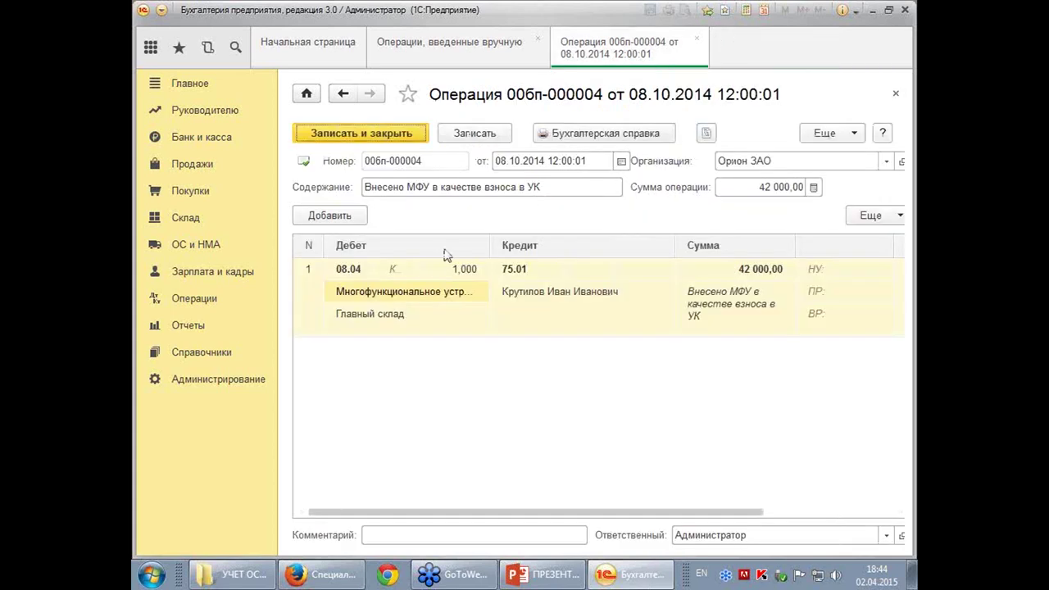
Close the МФУ operation and the list of manual operations, and view the commands of the Главное and Покупки sections
click(897, 95)
click(538, 39)
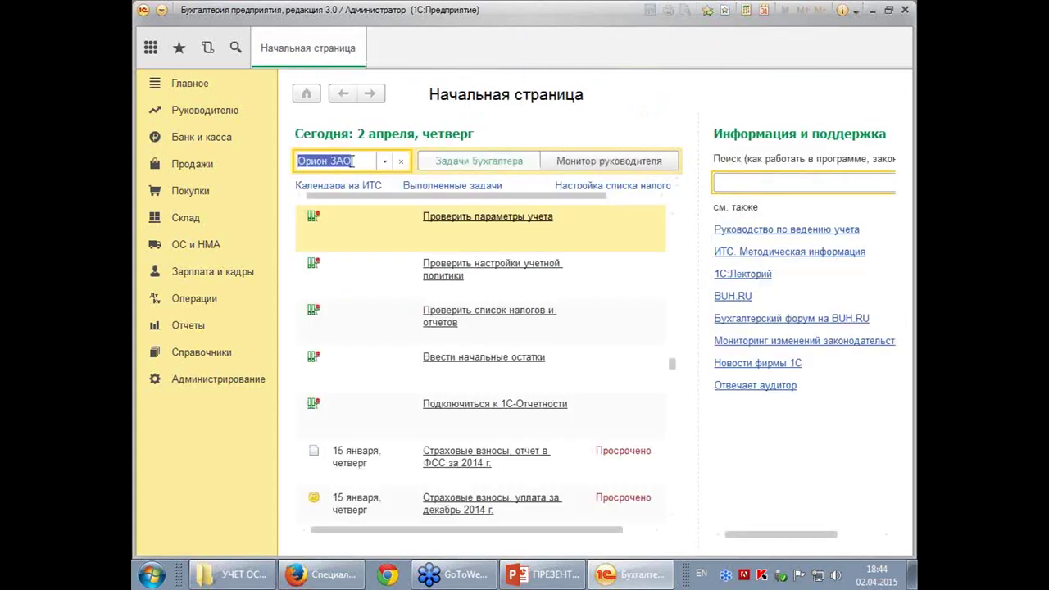
click(179, 84)
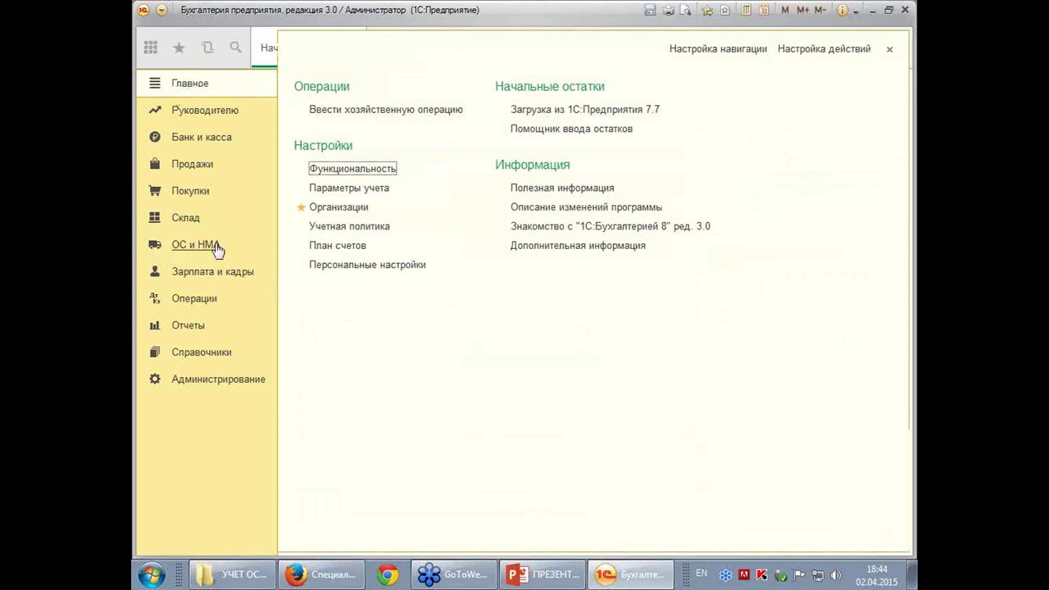
click(201, 194)
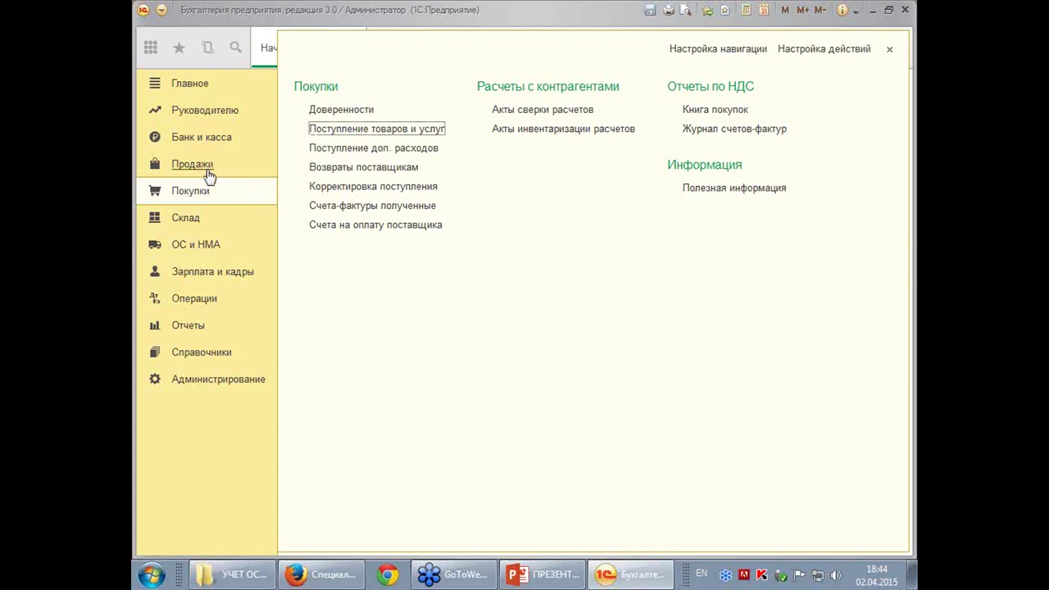
Open the list of manually entered operations and open the 08.10.2014 12:00:01 entry for the МФУ contribution
click(203, 306)
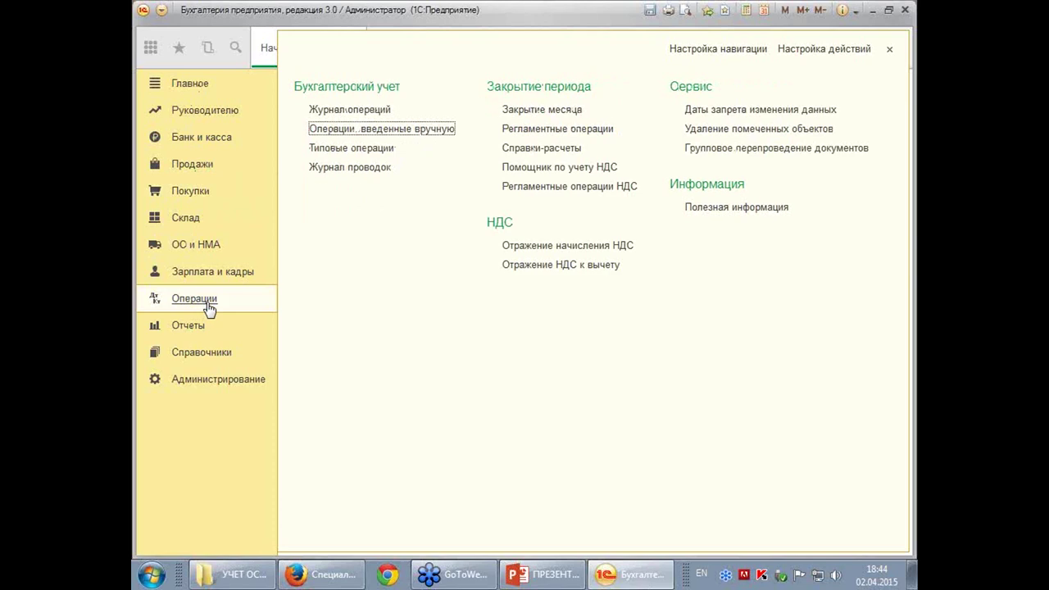
click(404, 138)
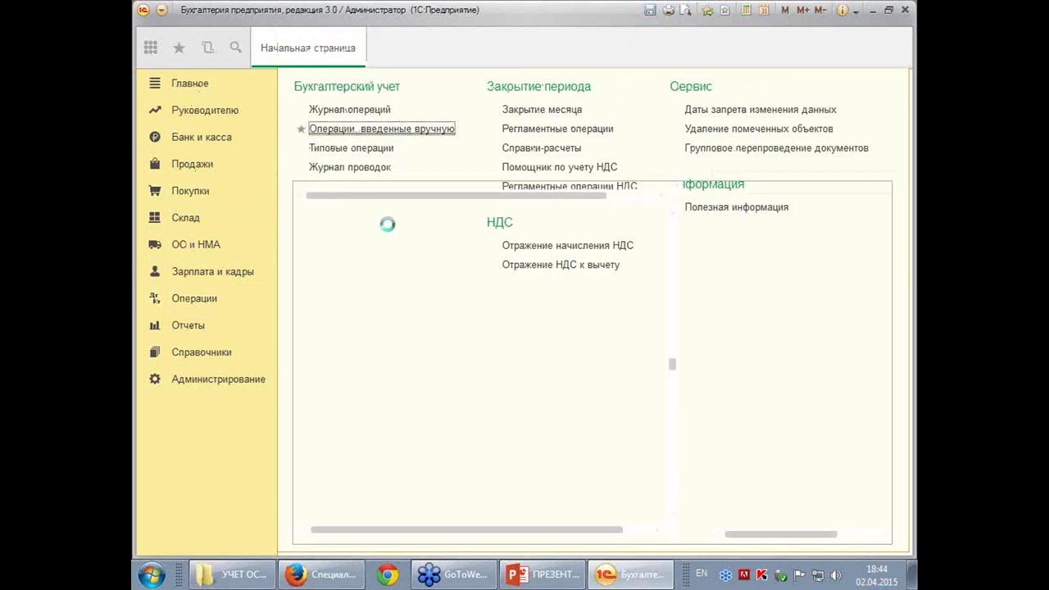
click(382, 262)
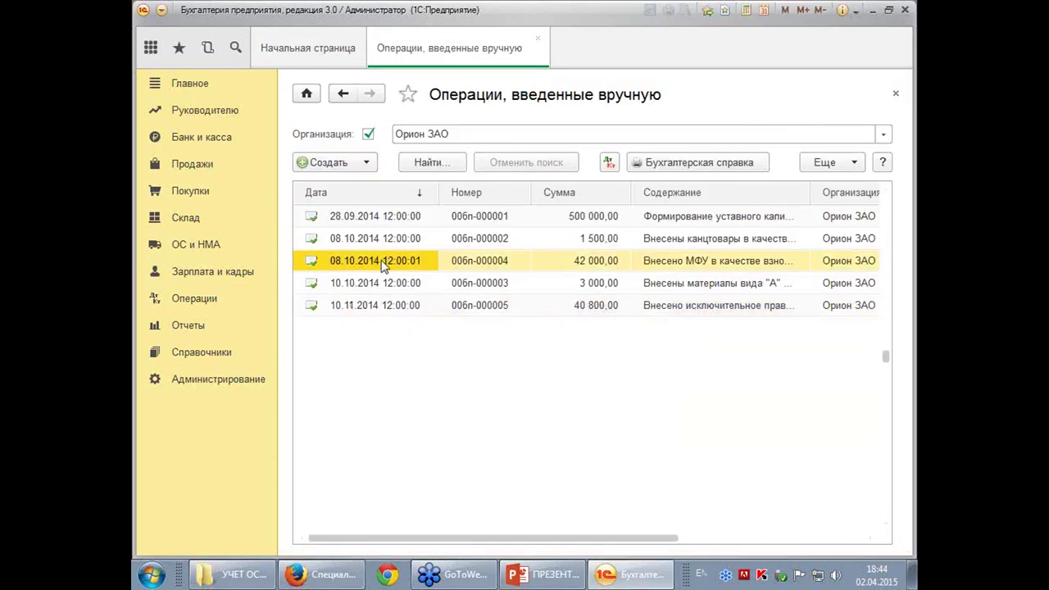
double_click(383, 262)
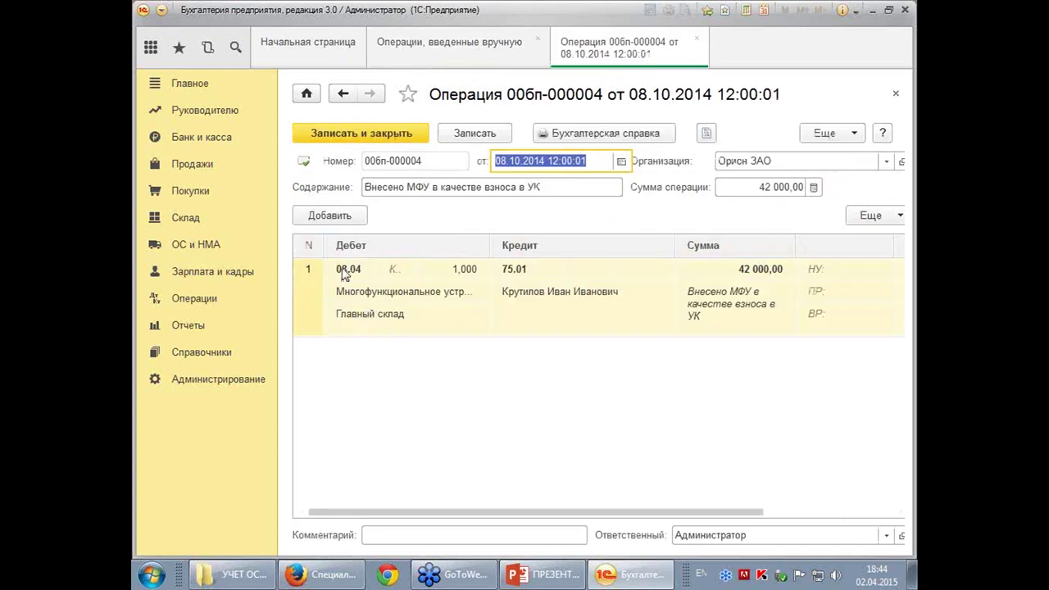
Open the full Номенклатура list from the debit item of the entry line
click(457, 278)
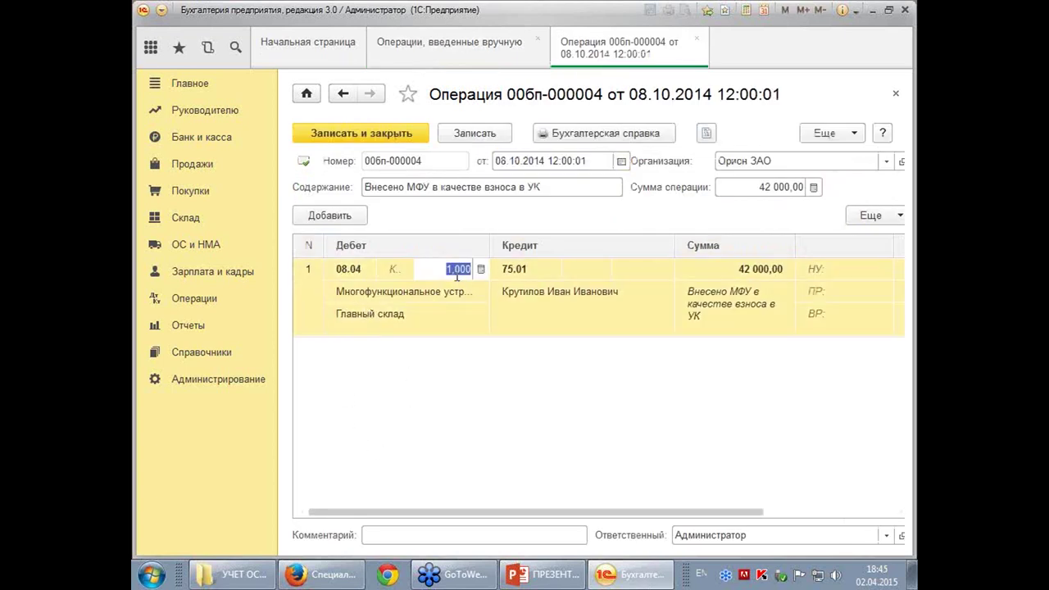
click(400, 295)
click(398, 302)
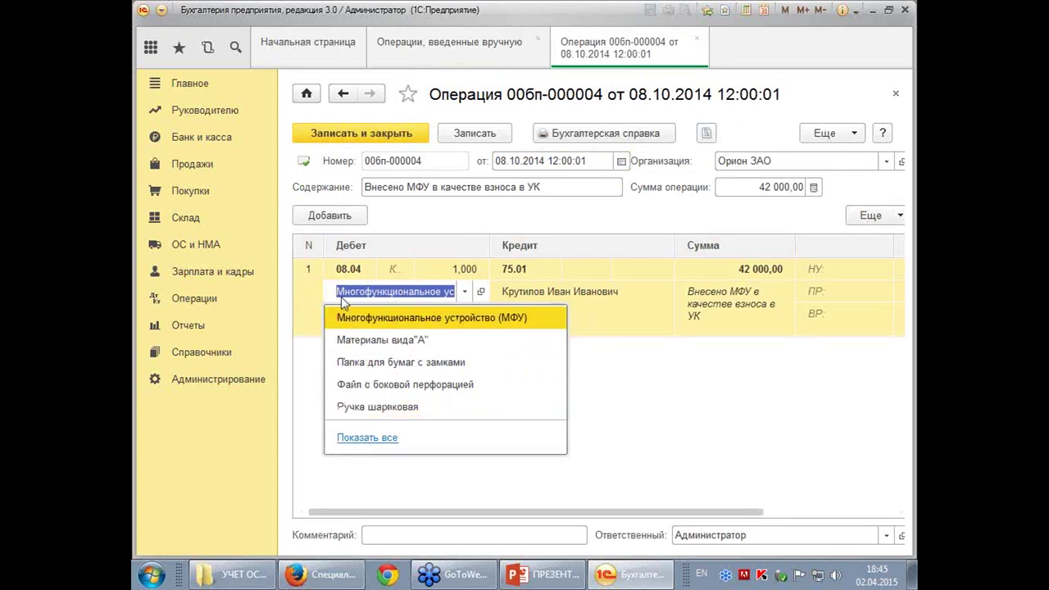
click(366, 437)
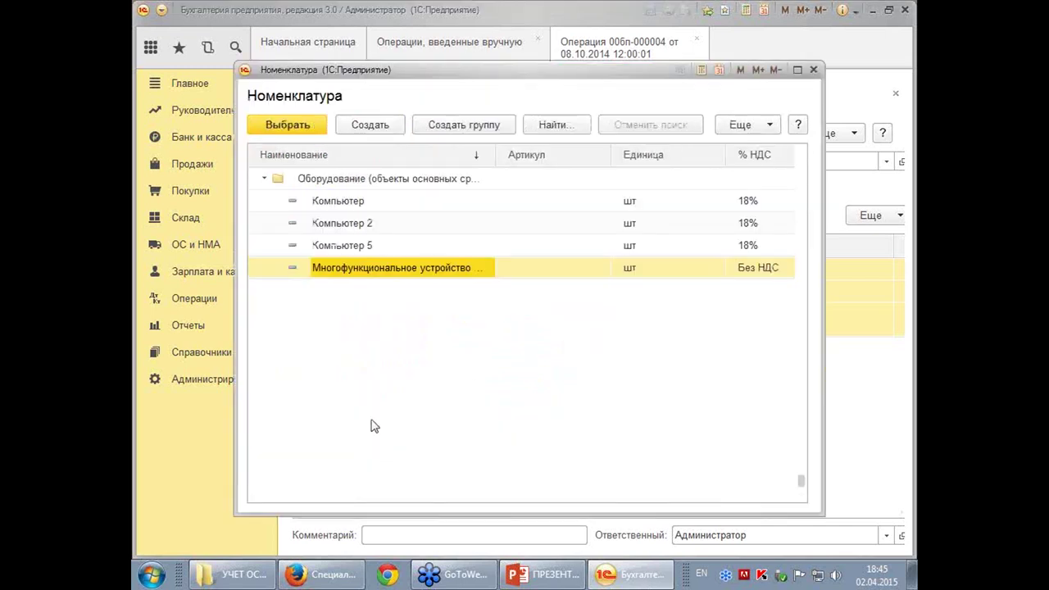
Browse the nomenclature folders and open the Компьютер item from the Оборудование (объекты основных средств) group for editing
double_click(346, 178)
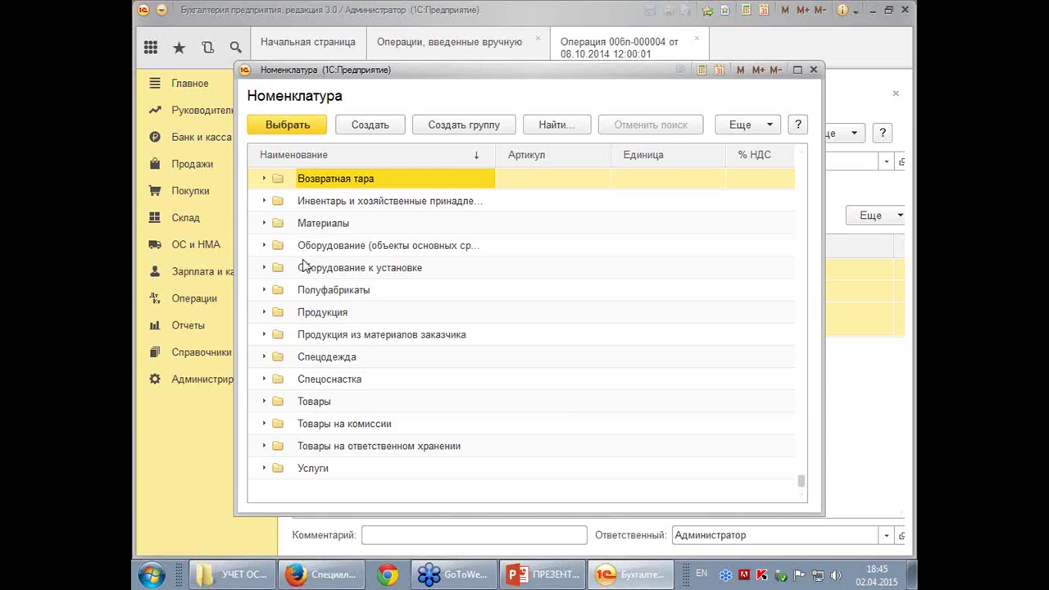
double_click(304, 252)
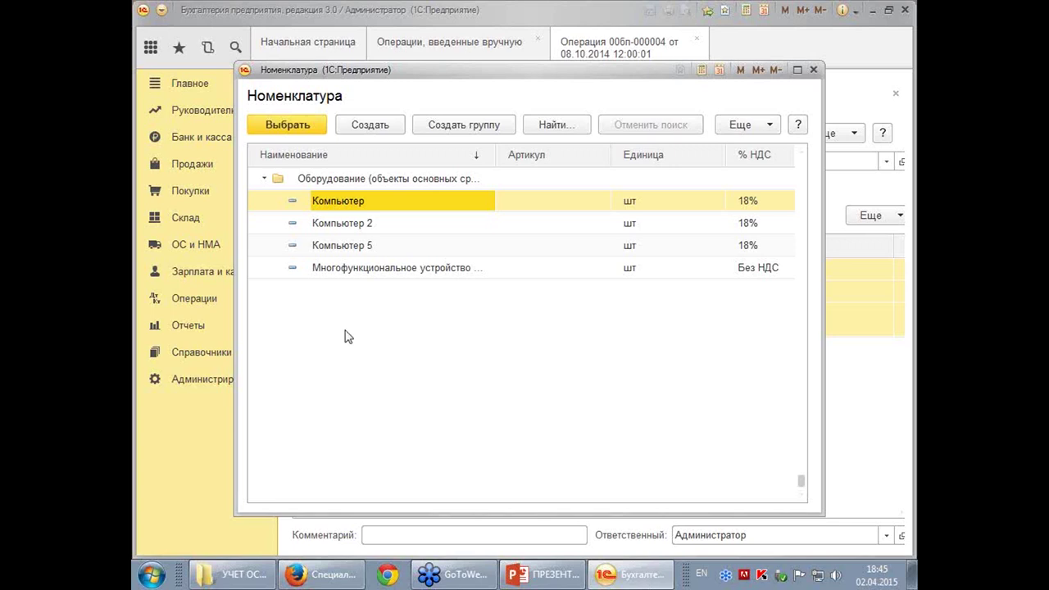
right_click(361, 206)
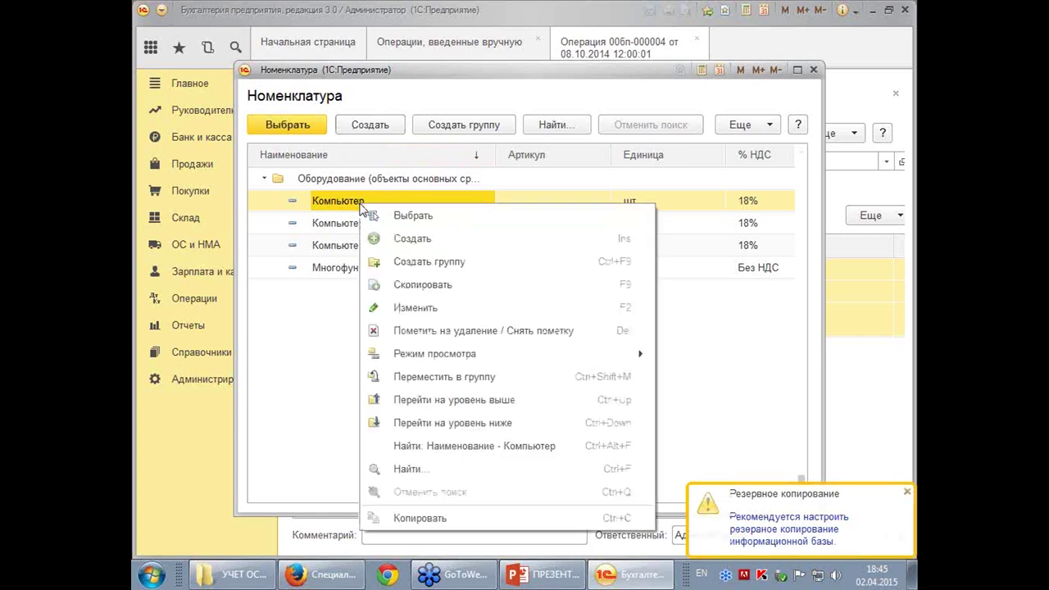
click(406, 310)
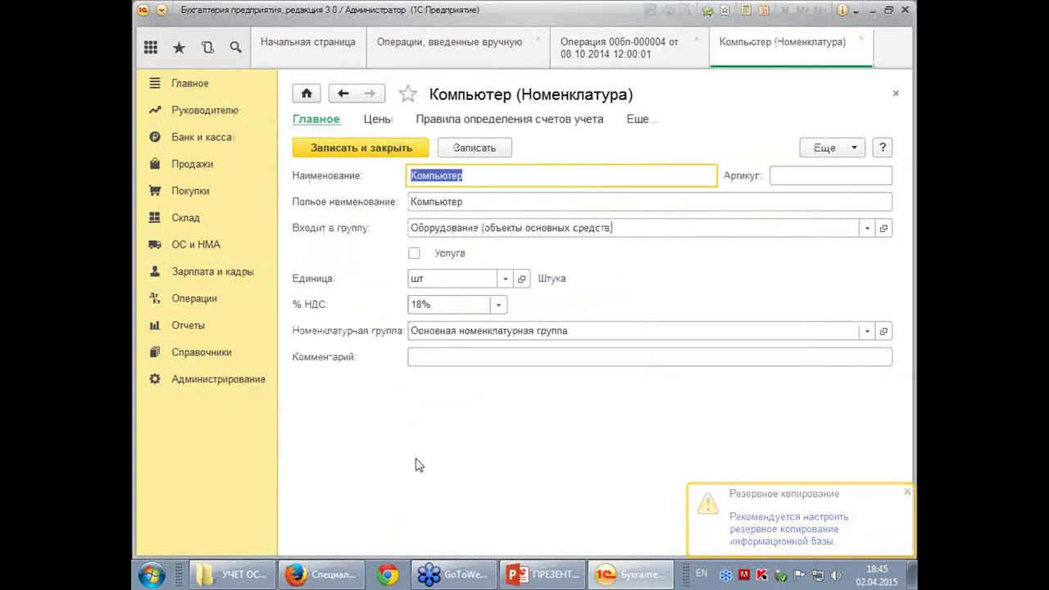
Save and close the Компьютер item, pick Многофункциональное устройство as the debit item, and check the available warehouses
click(485, 175)
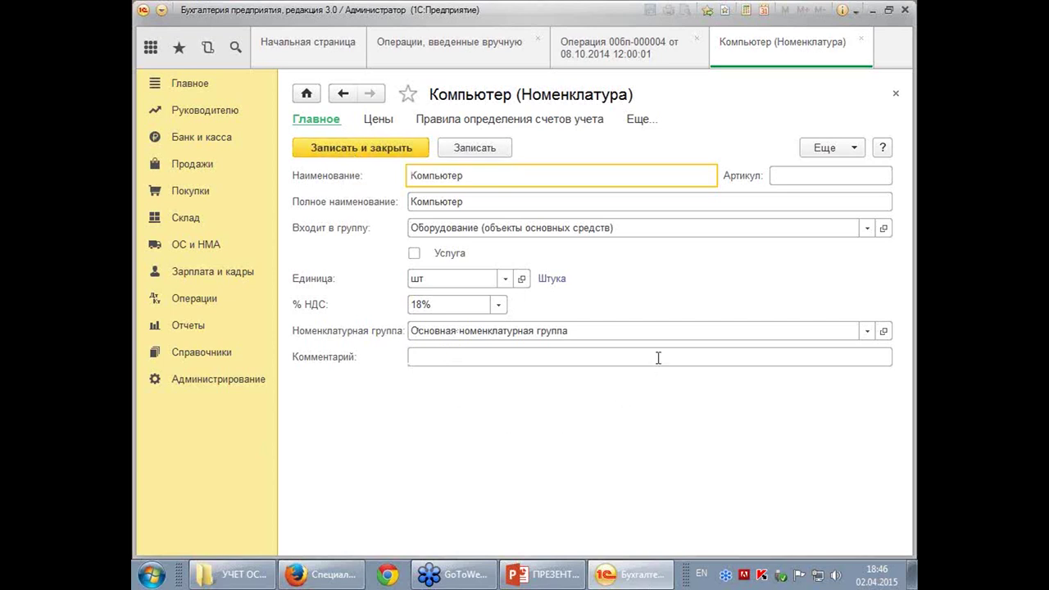
click(401, 154)
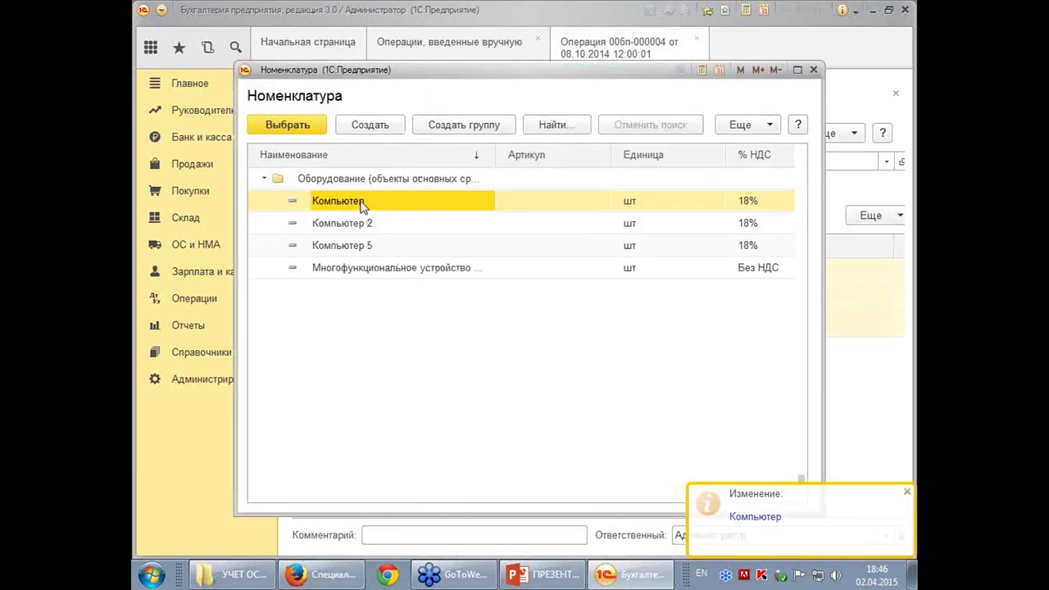
double_click(369, 267)
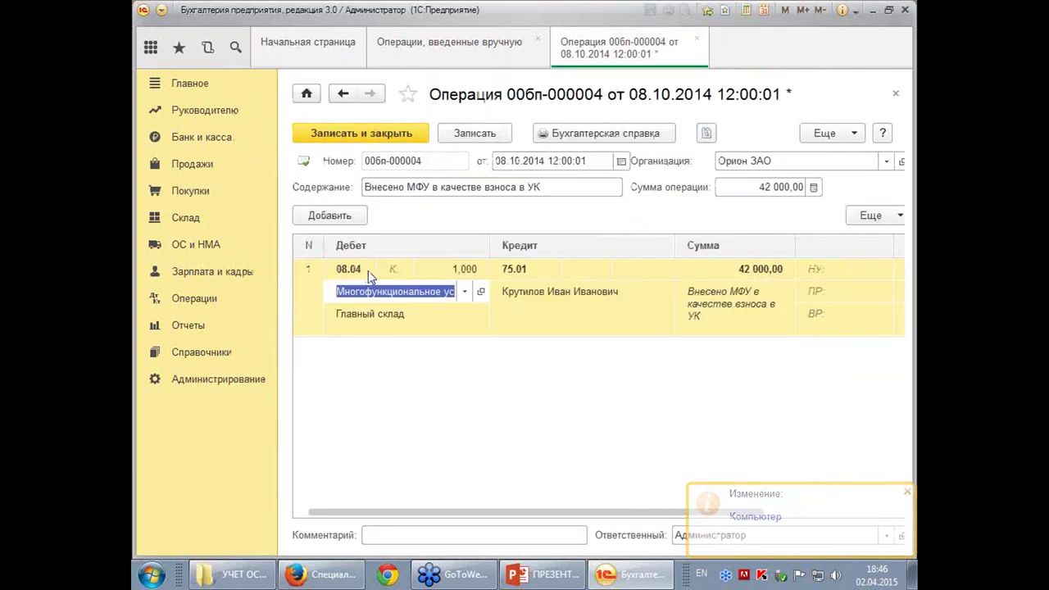
click(384, 330)
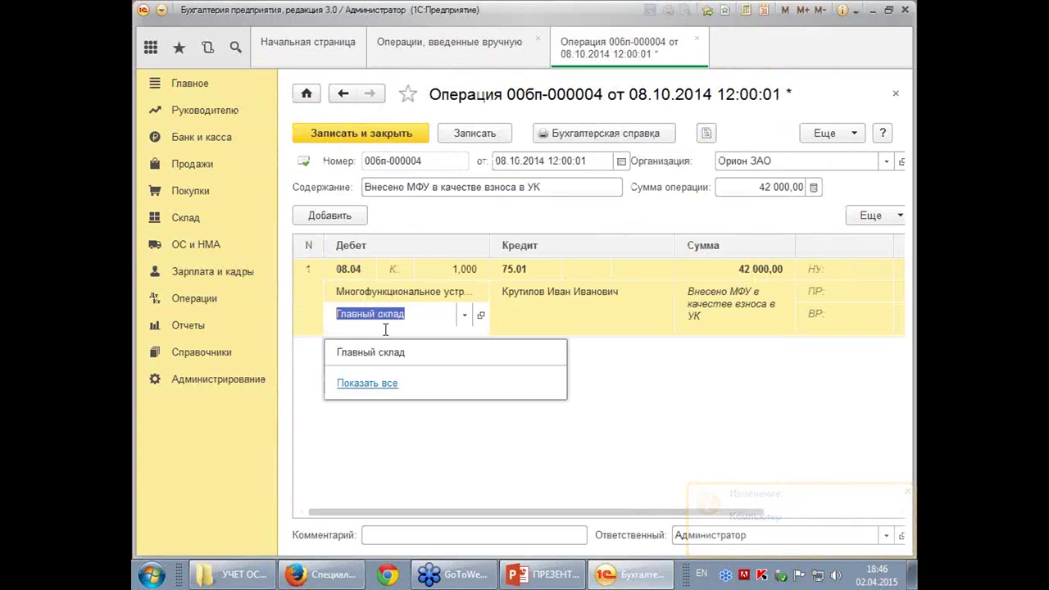
key(Escape)
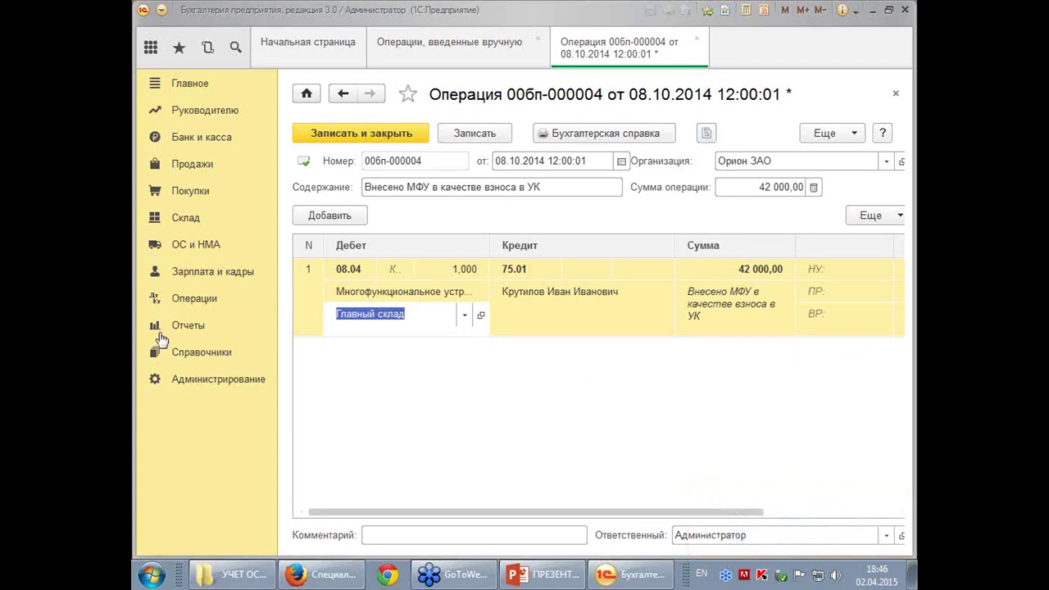
Open the Номенклатура directory, view the items in the Оборудование (объекты основных средств) group, and close the directory
click(187, 356)
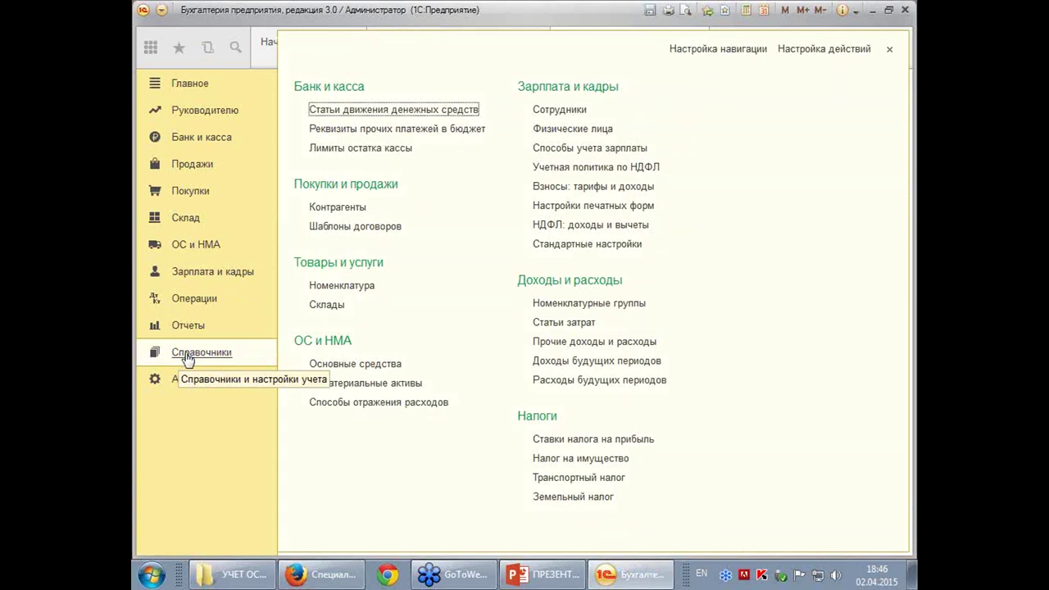
click(336, 286)
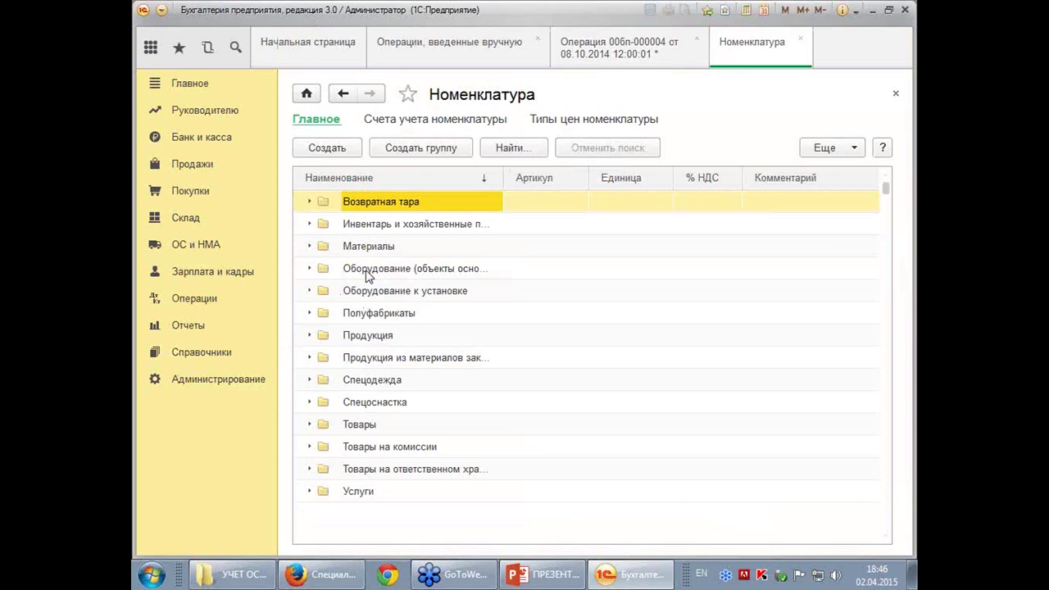
click(368, 270)
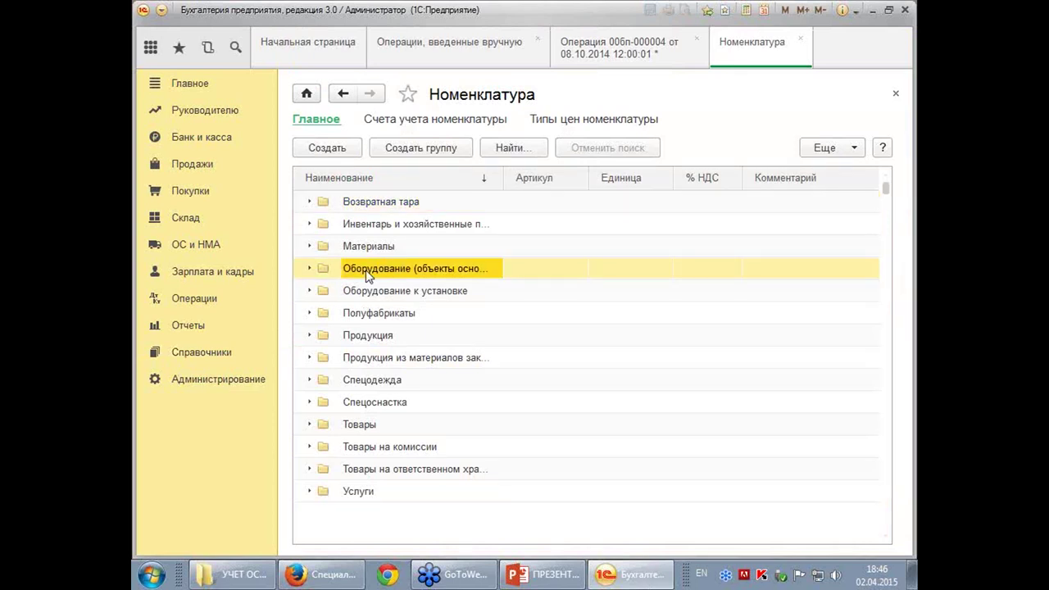
double_click(367, 273)
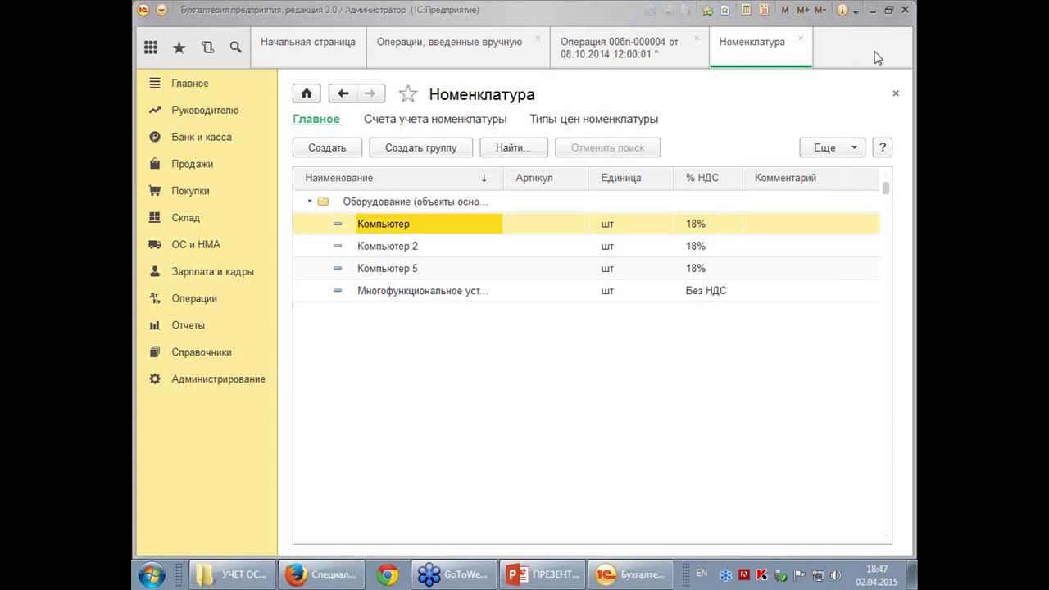
click(896, 95)
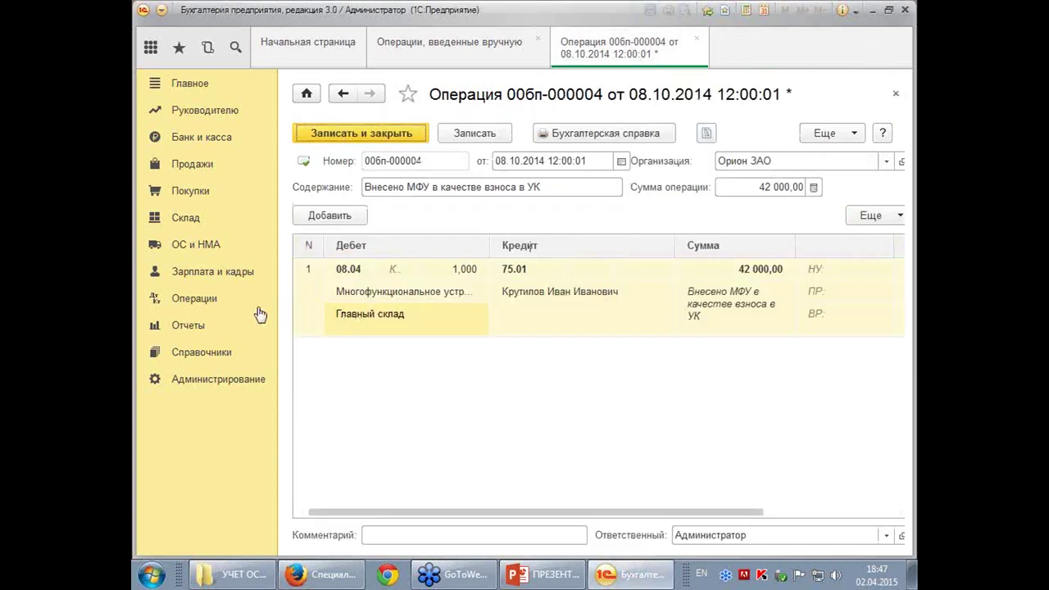
Show all nomenclature for the entry's debit item, look at the equipment group's items, and close the list without choosing one
double_click(378, 299)
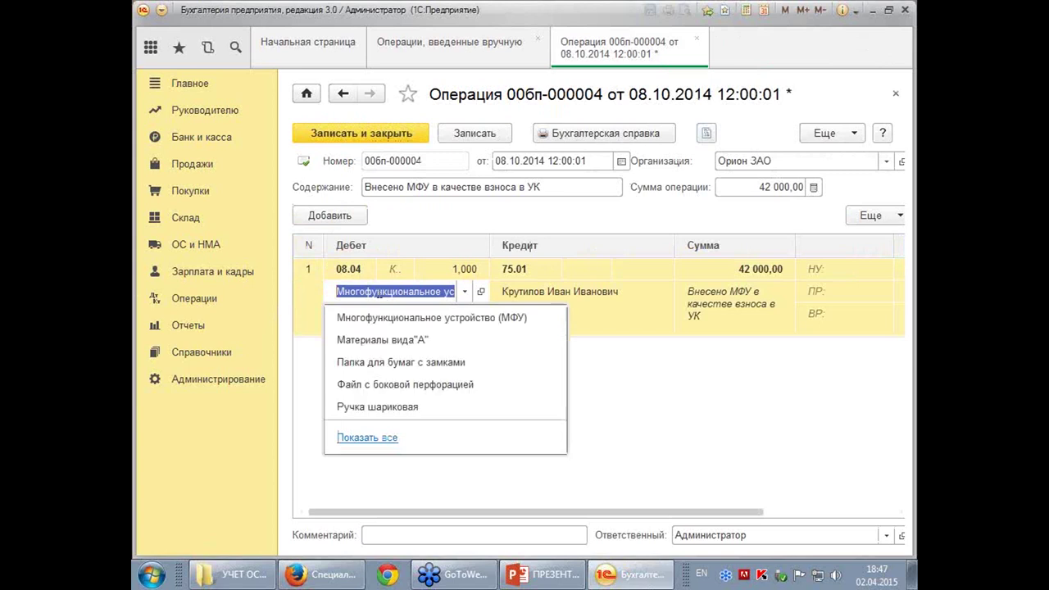
click(366, 439)
click(354, 179)
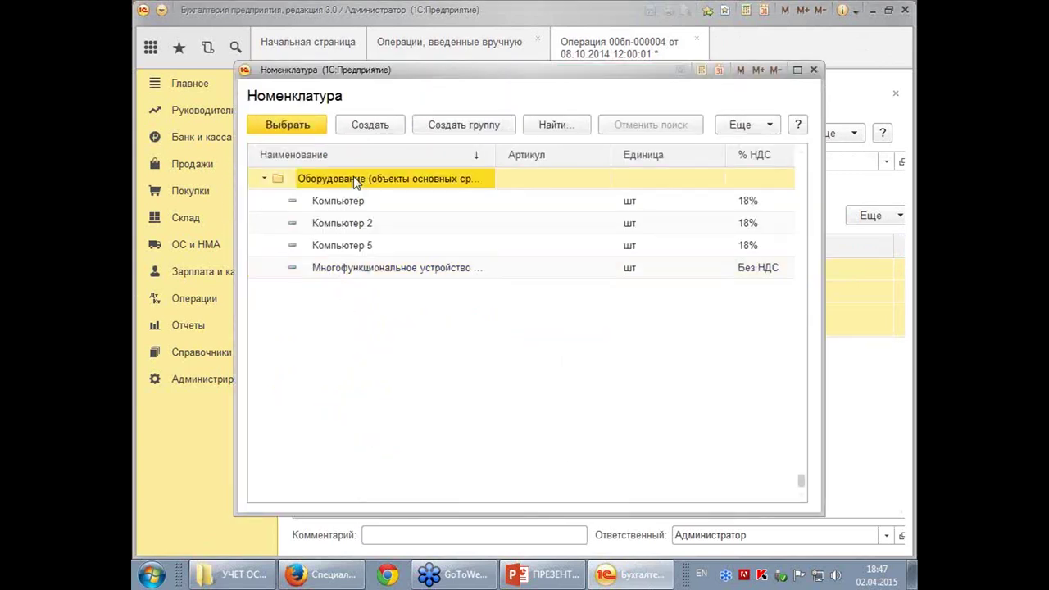
click(346, 200)
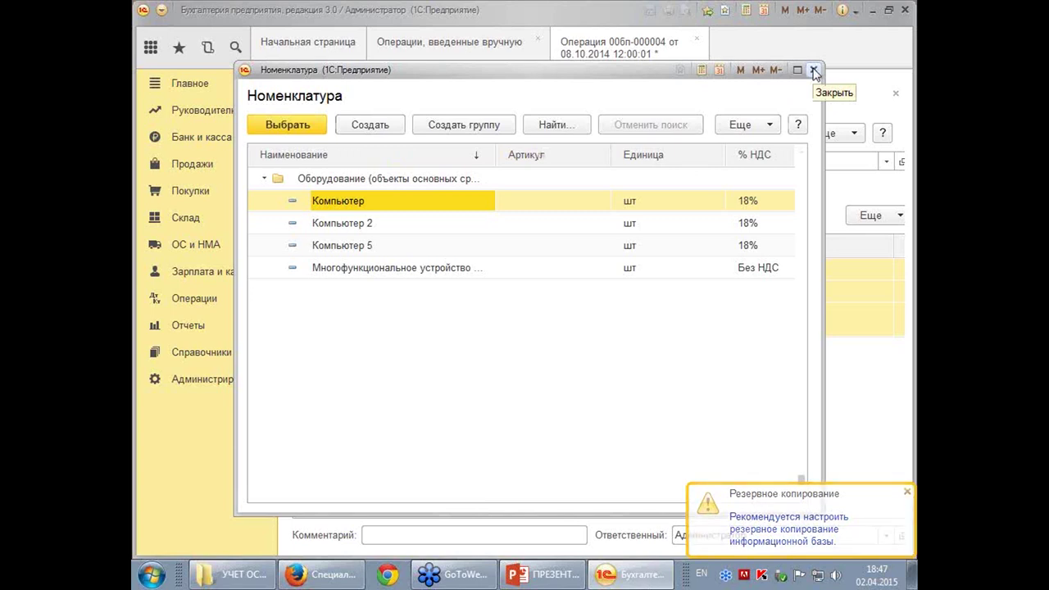
click(814, 72)
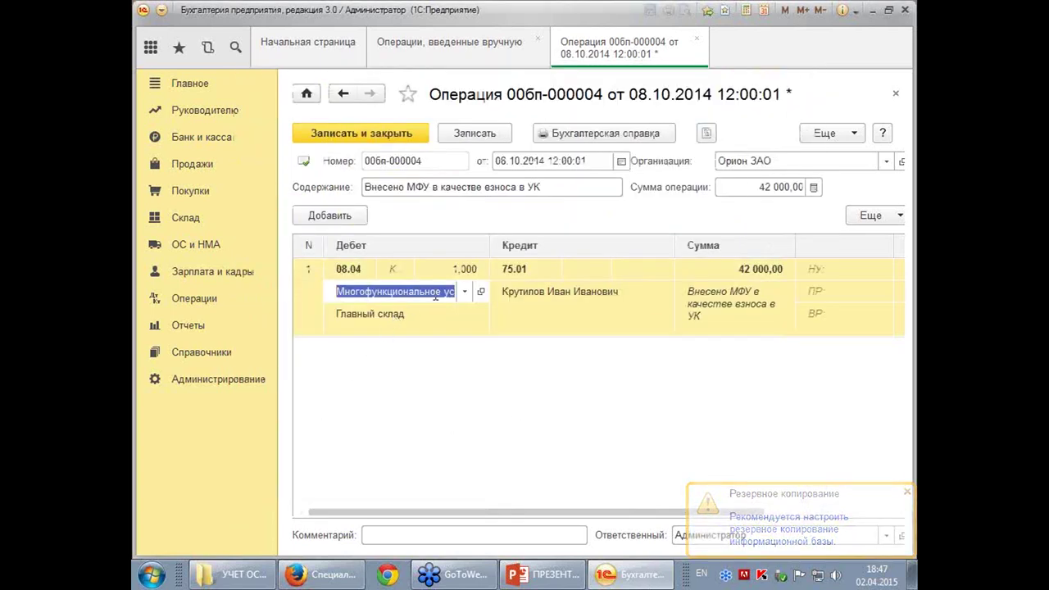
Choose Главный склад as the warehouse on the debit side of the entry line
click(418, 326)
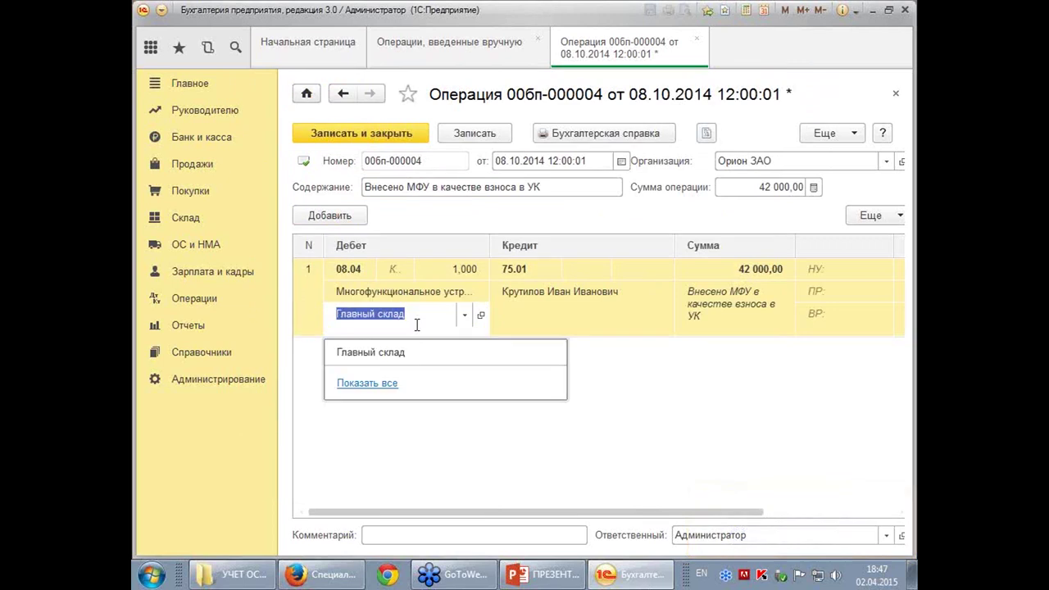
key(Down)
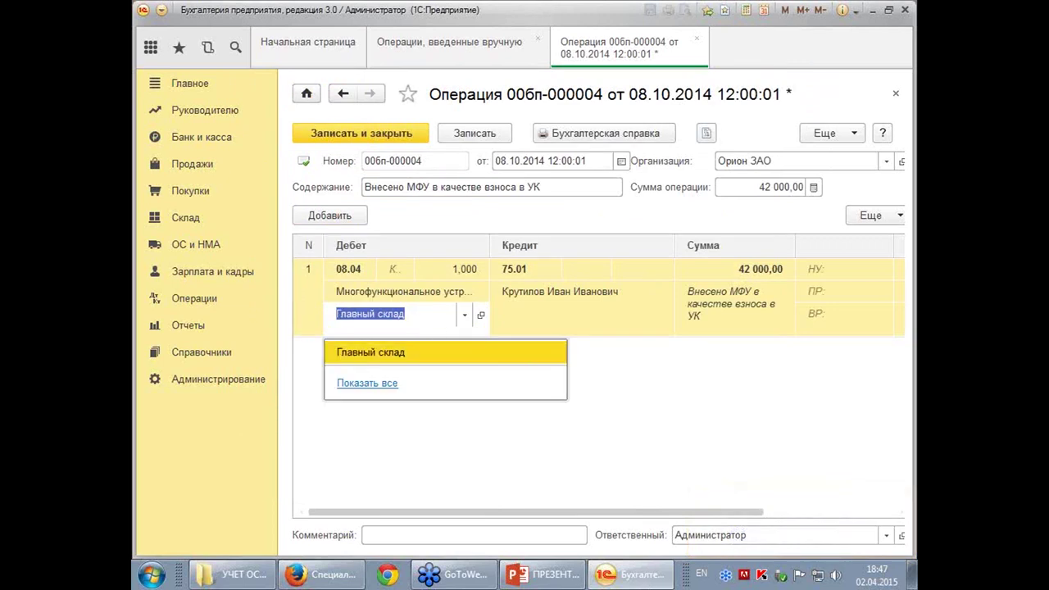
key(Return)
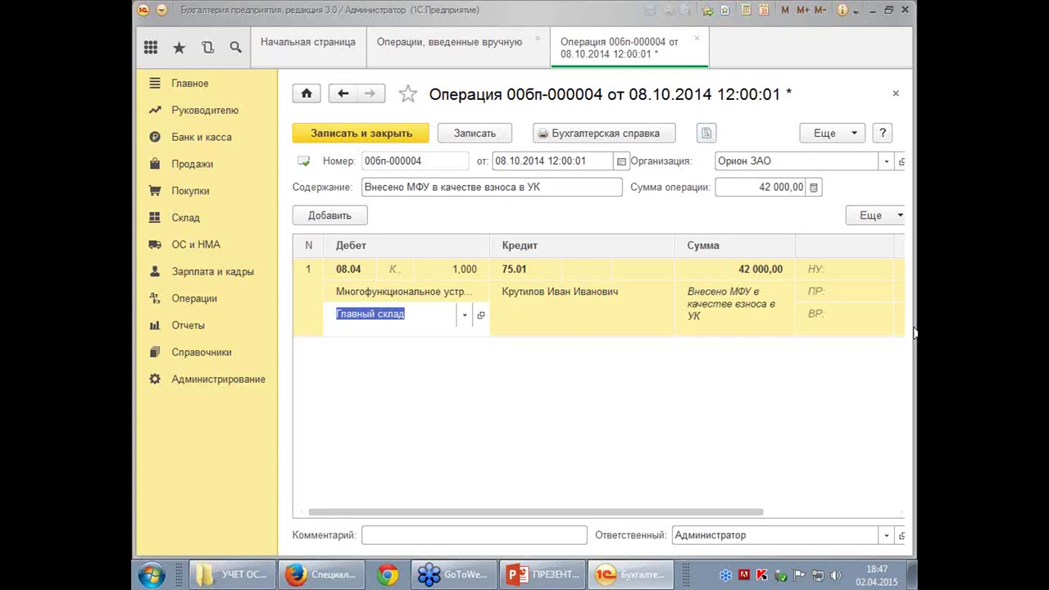
Create a new item named Принтер in the Номенклатура directory
click(187, 358)
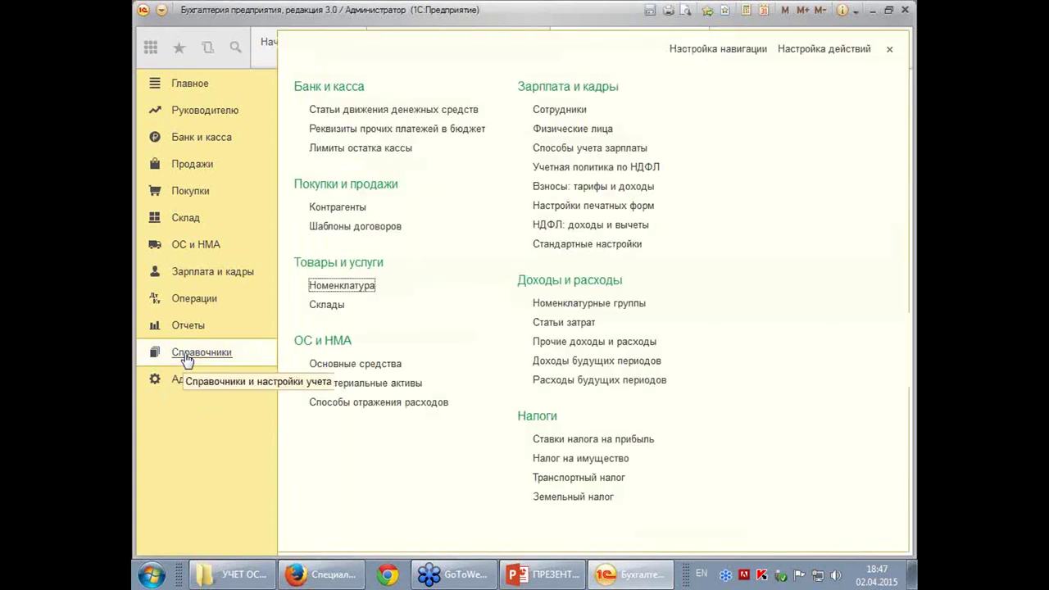
click(332, 289)
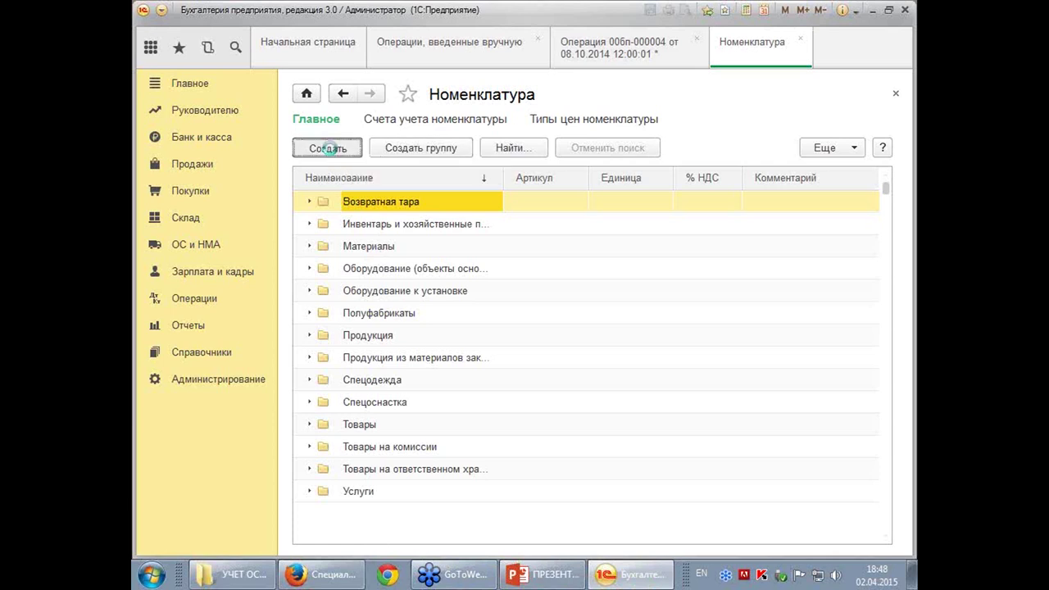
click(327, 147)
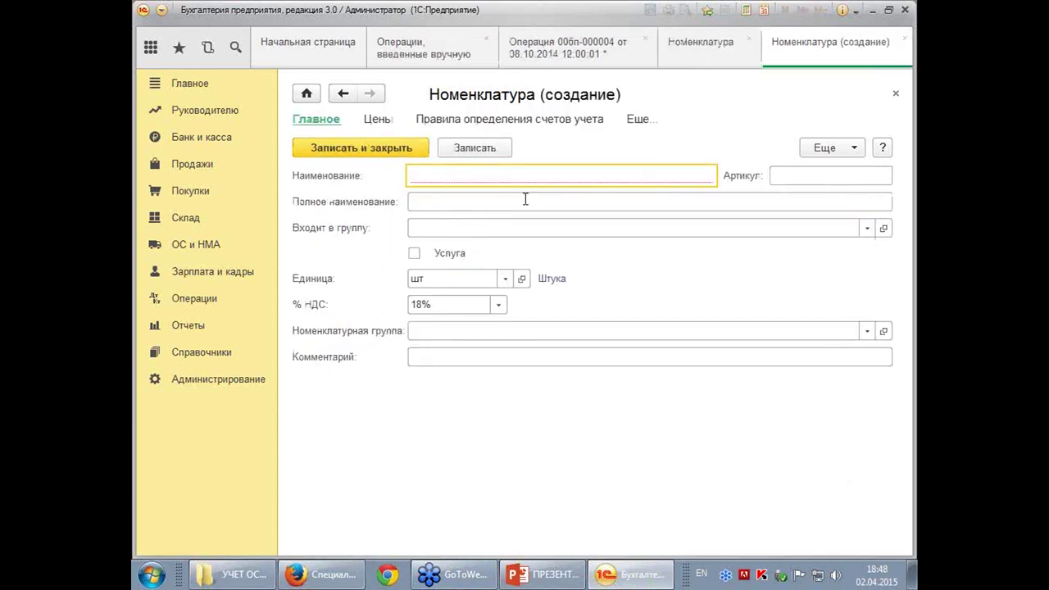
text(Я)
key(BackSpace)
key(alt+shift)
text(Принтер)
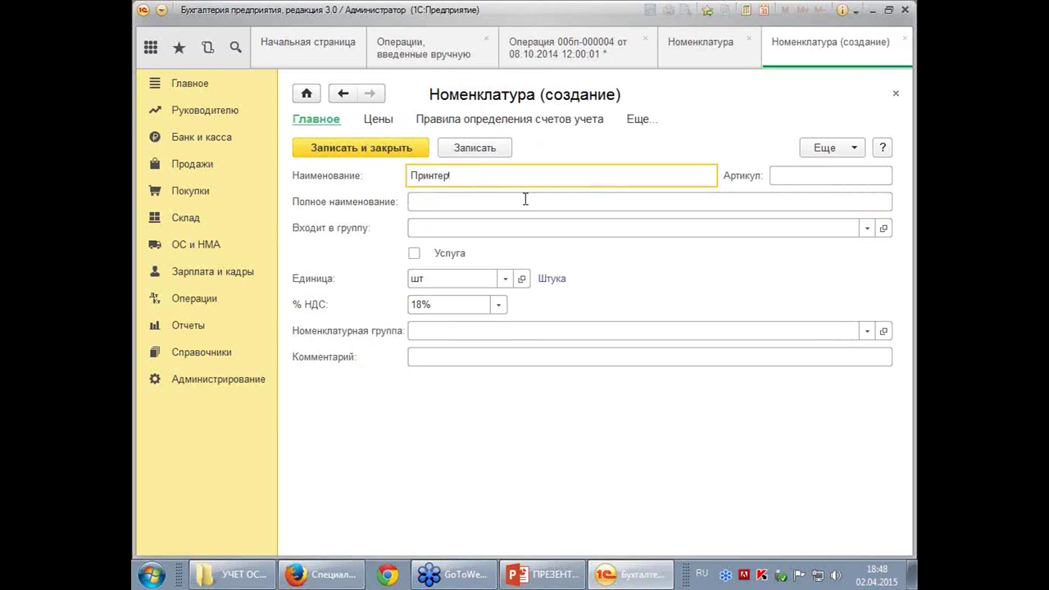
key(Tab)
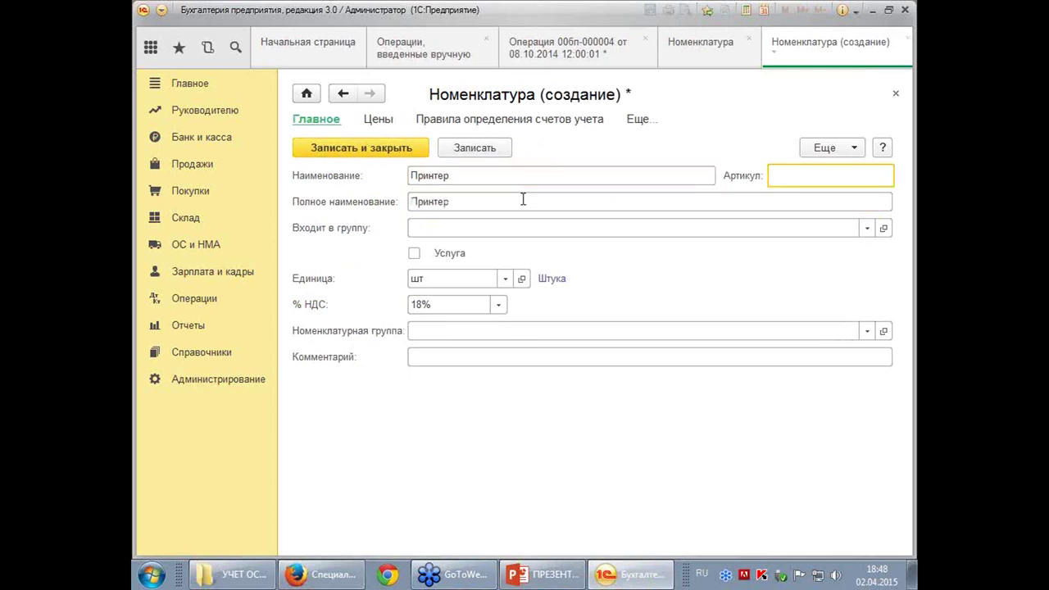
Assign Основная номенклатурная группа to the new Принтер item, then save and close it
click(433, 334)
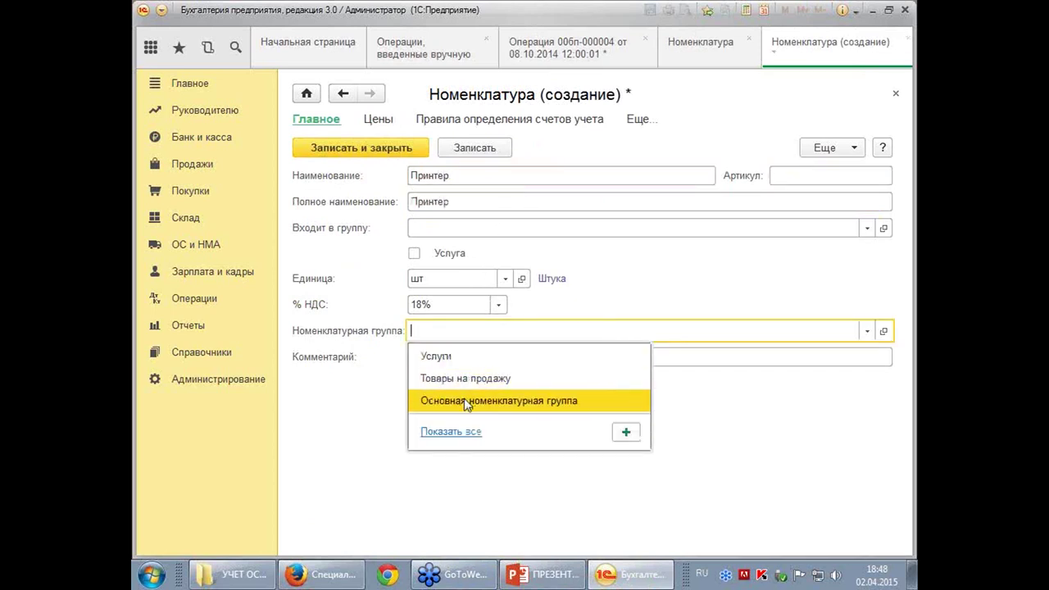
click(542, 403)
click(367, 156)
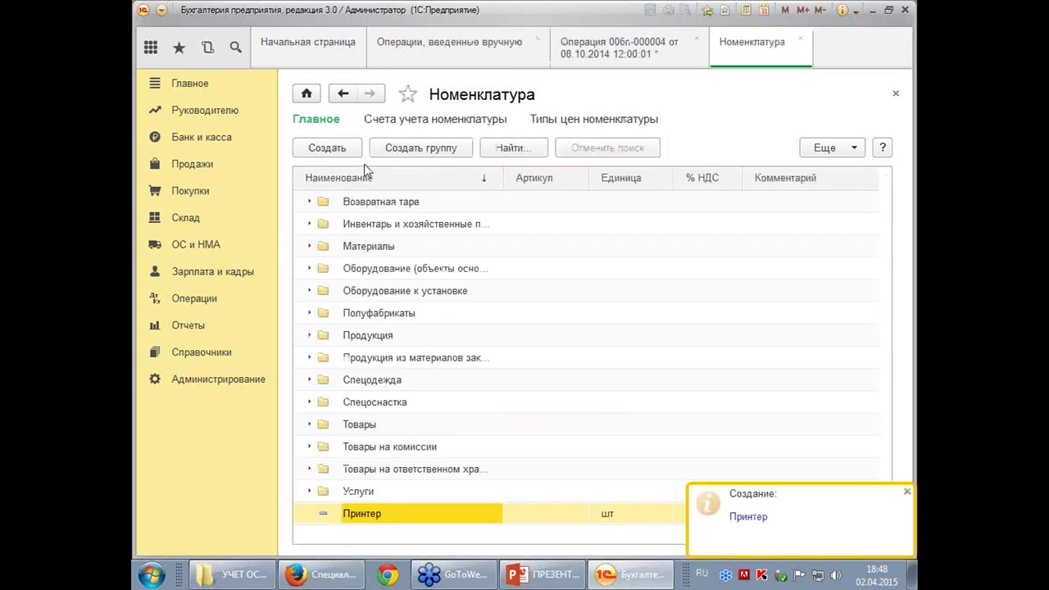
click(905, 493)
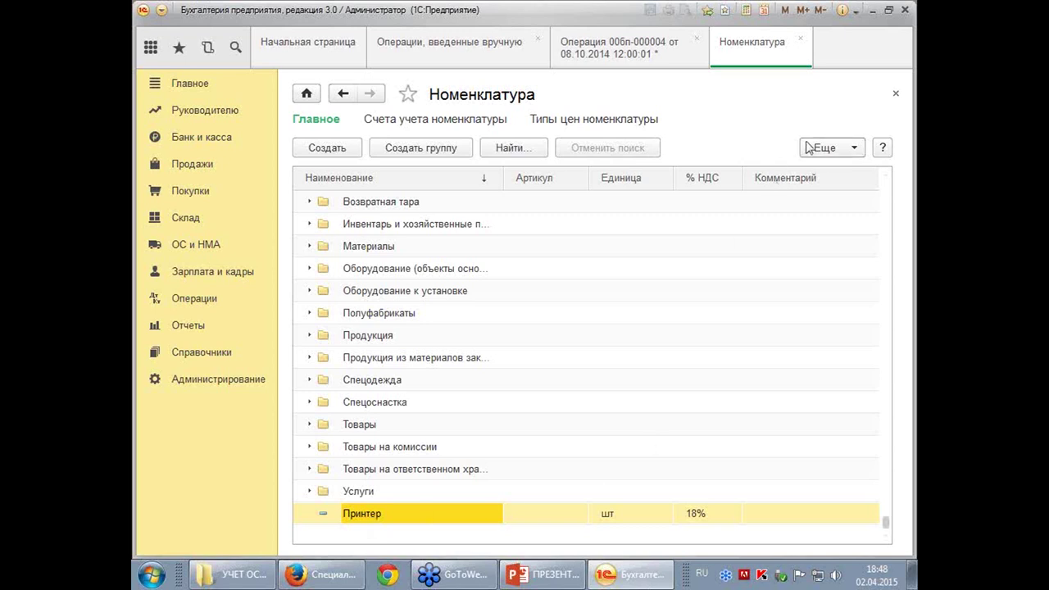
Move the Принтер item to the Оборудование (объекты основных средств) group and open that group to check its contents
click(852, 149)
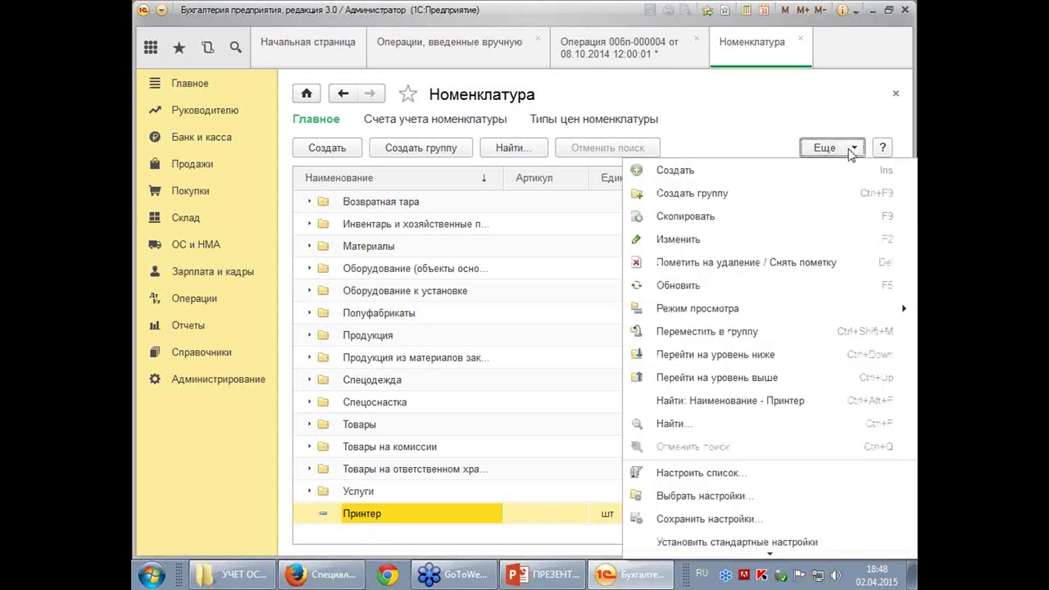
click(730, 331)
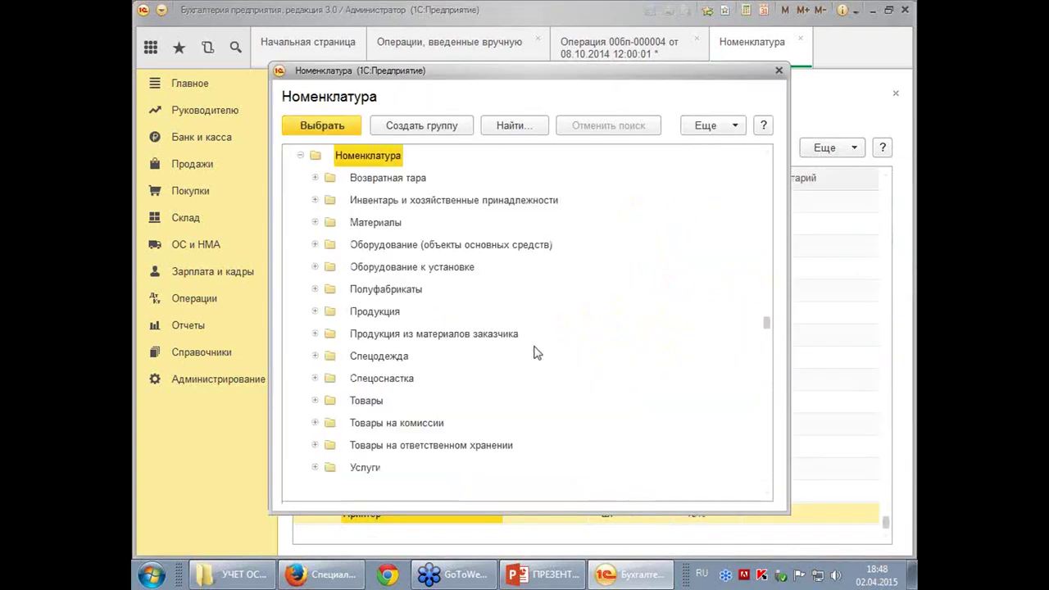
click(433, 245)
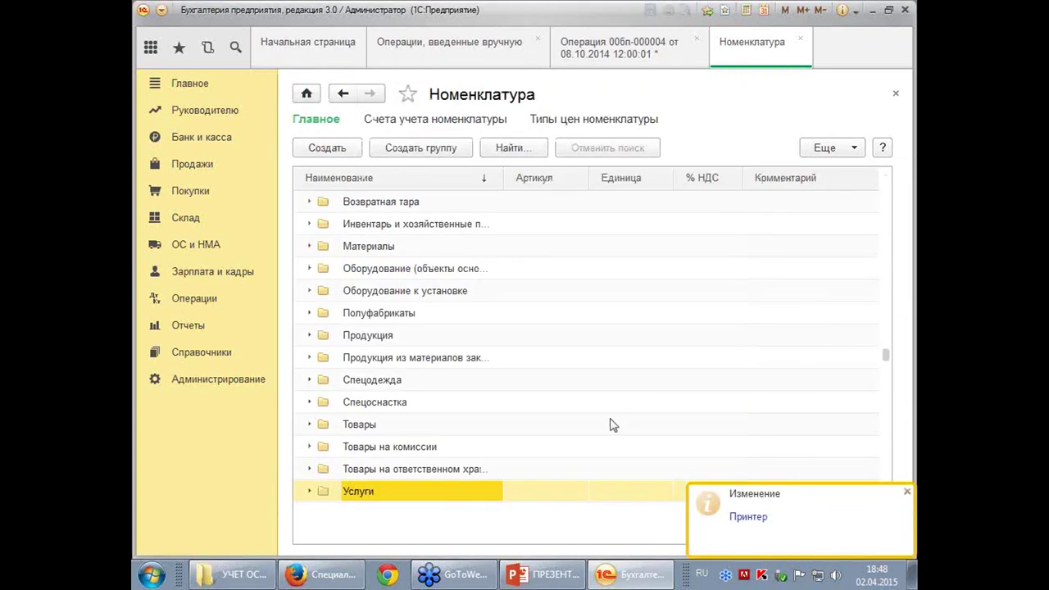
double_click(401, 269)
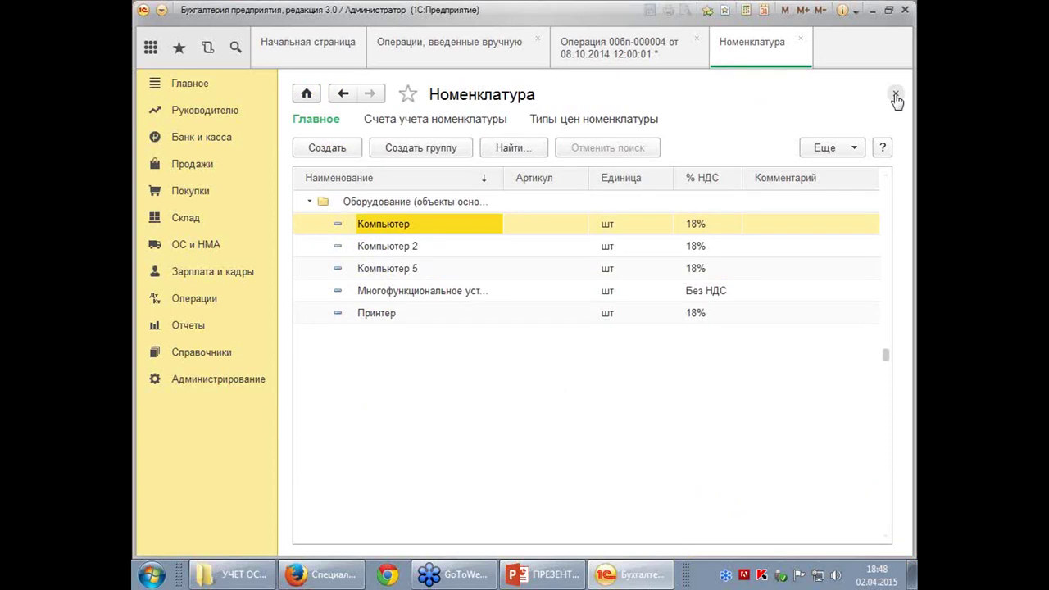
Close the Номенклатура directory and the МФУ contribution operation, discarding the changes to the operation
click(897, 97)
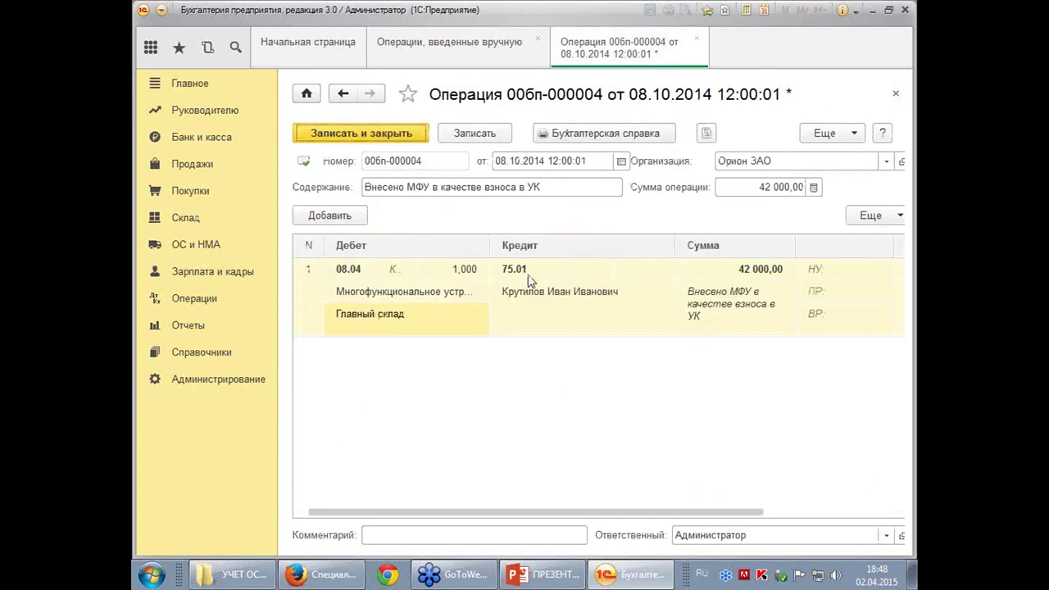
click(897, 96)
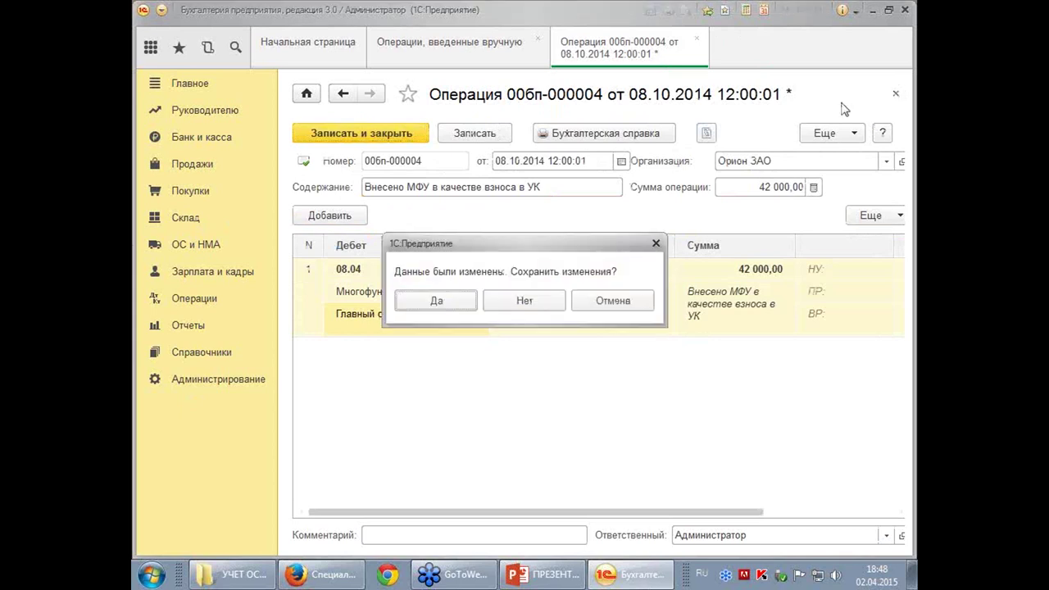
click(550, 301)
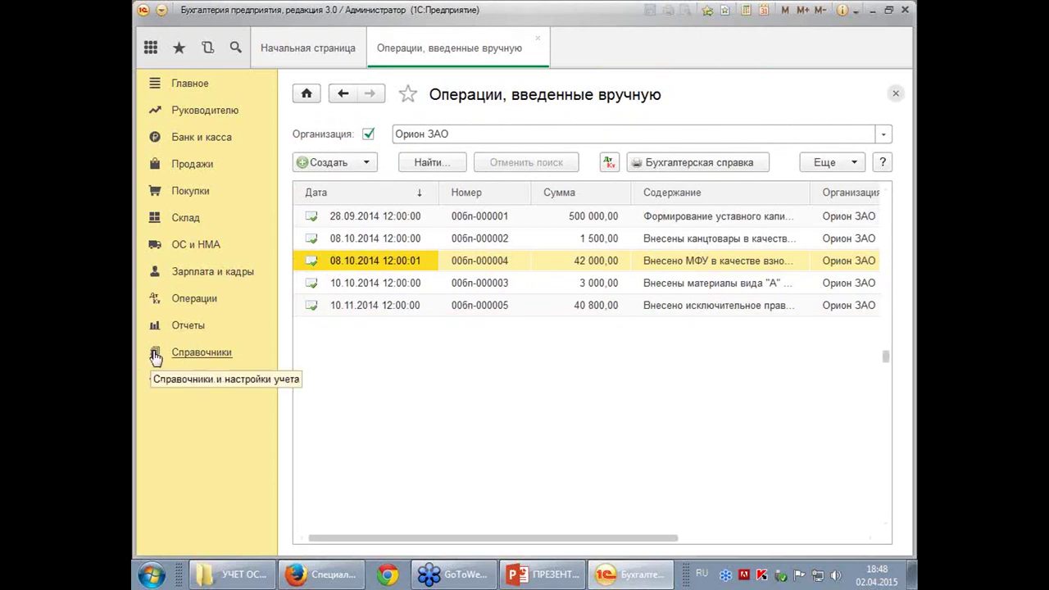
Open the Журнал операций and create a new document of type Операция
click(195, 303)
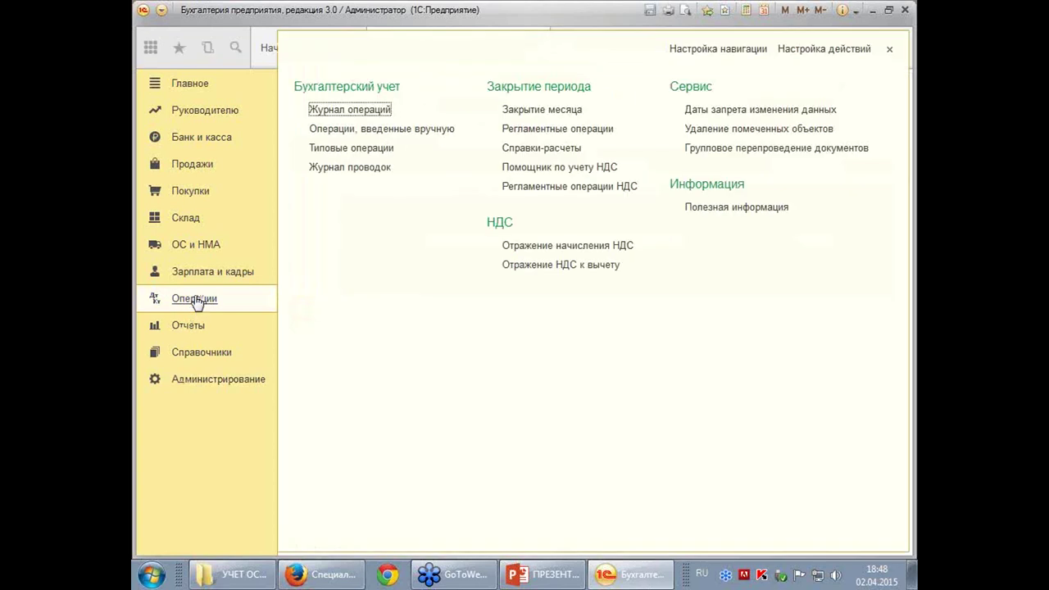
click(328, 110)
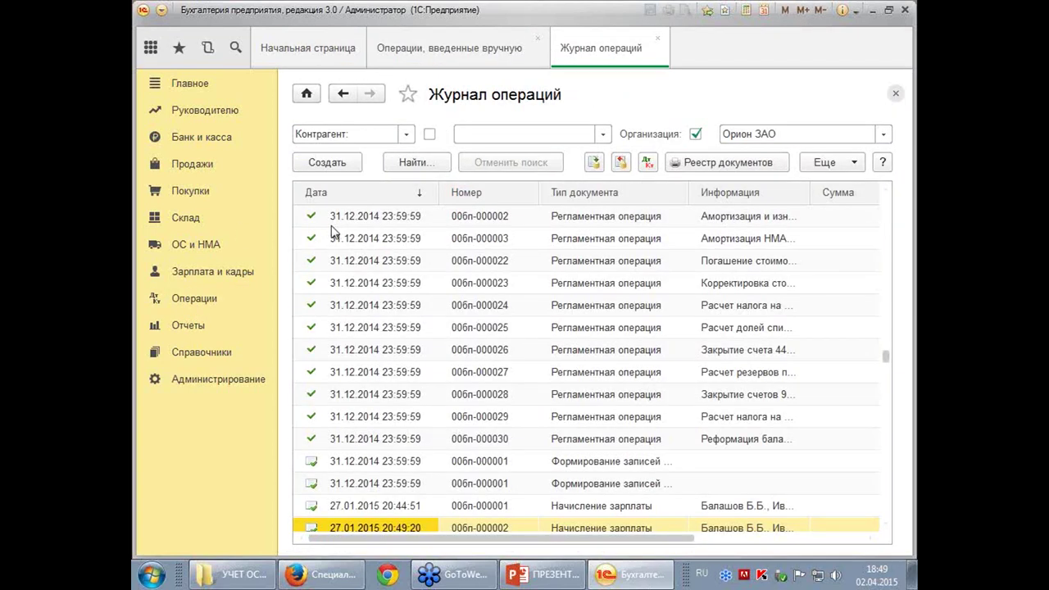
click(325, 164)
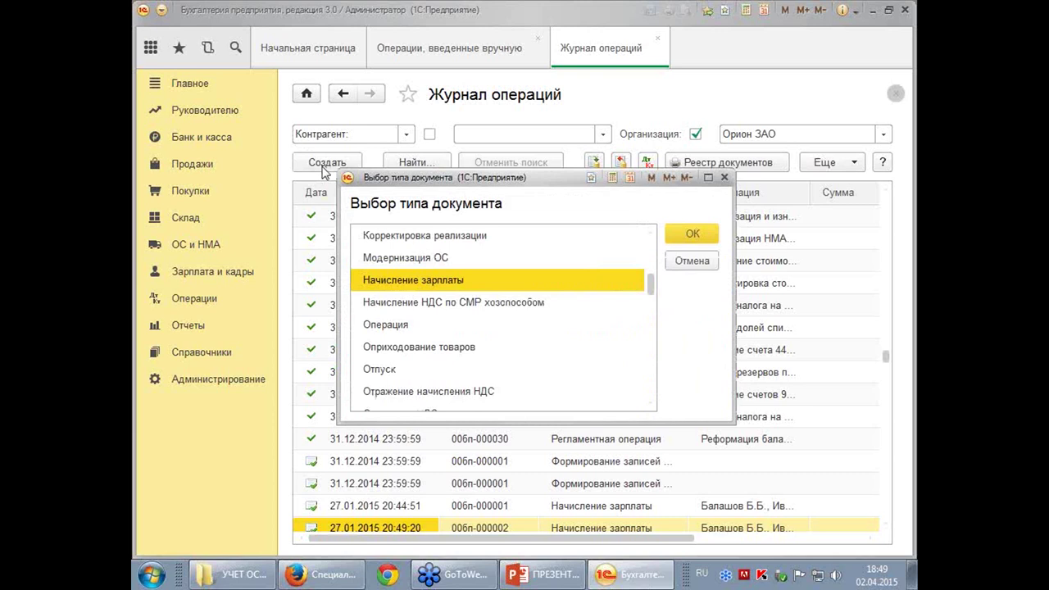
click(387, 327)
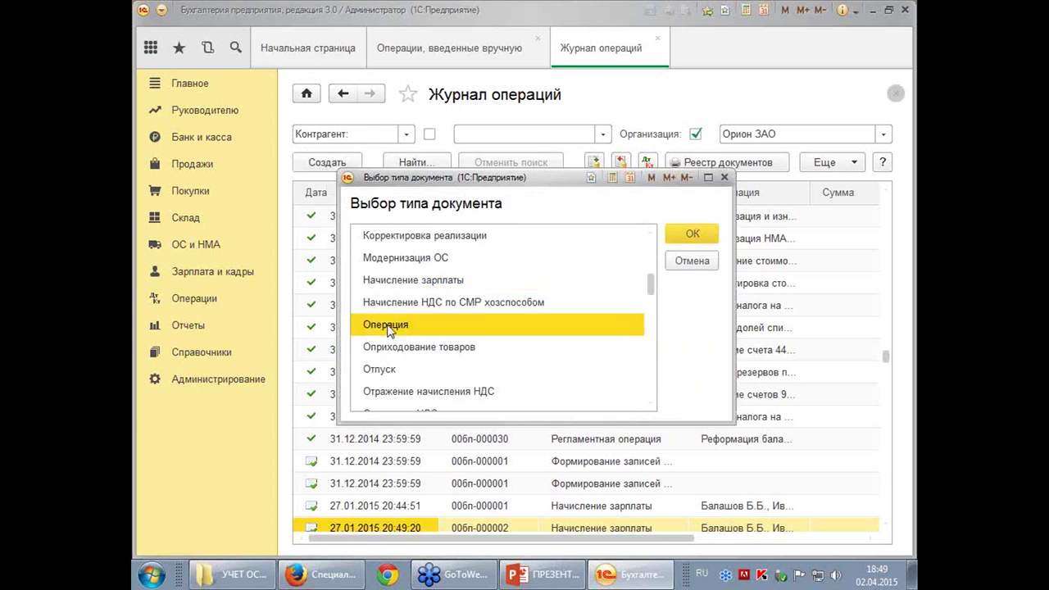
click(689, 234)
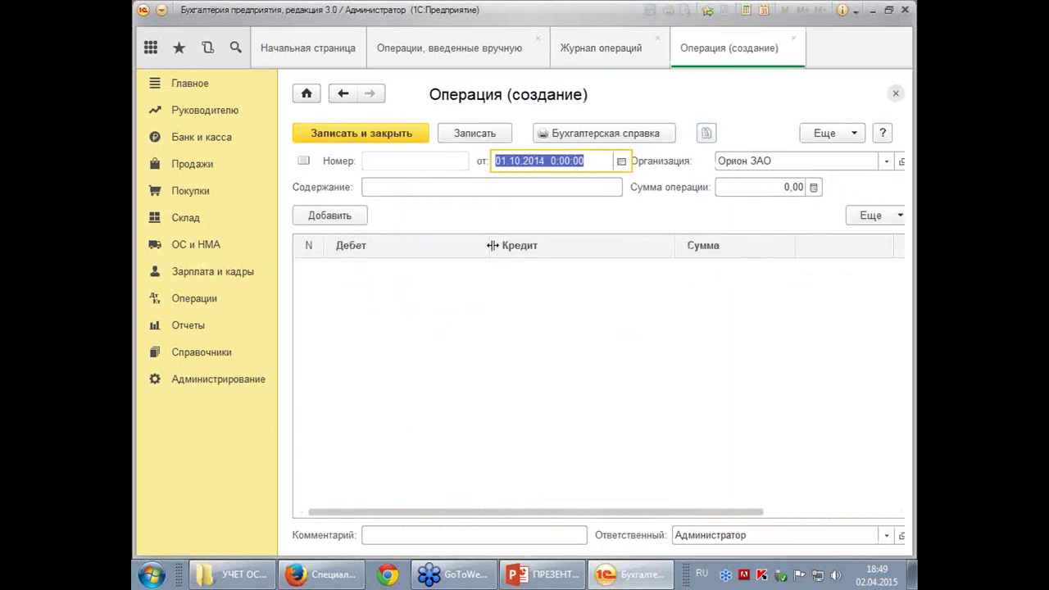
Enter "Внесено в УК" as the operation's Содержание and copy that text for reuse
click(403, 186)
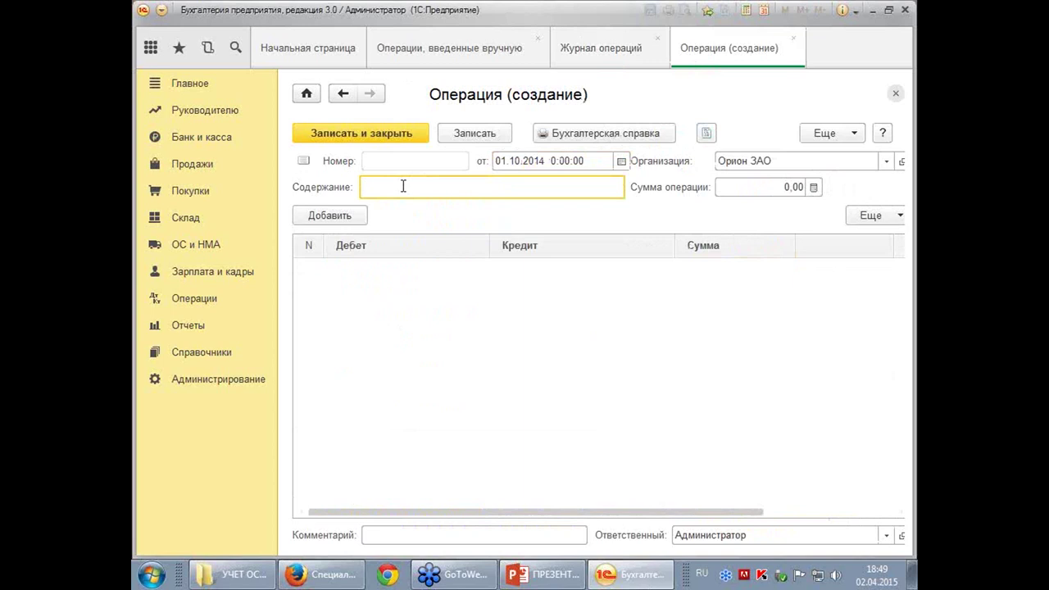
text(Внесено в КУ)
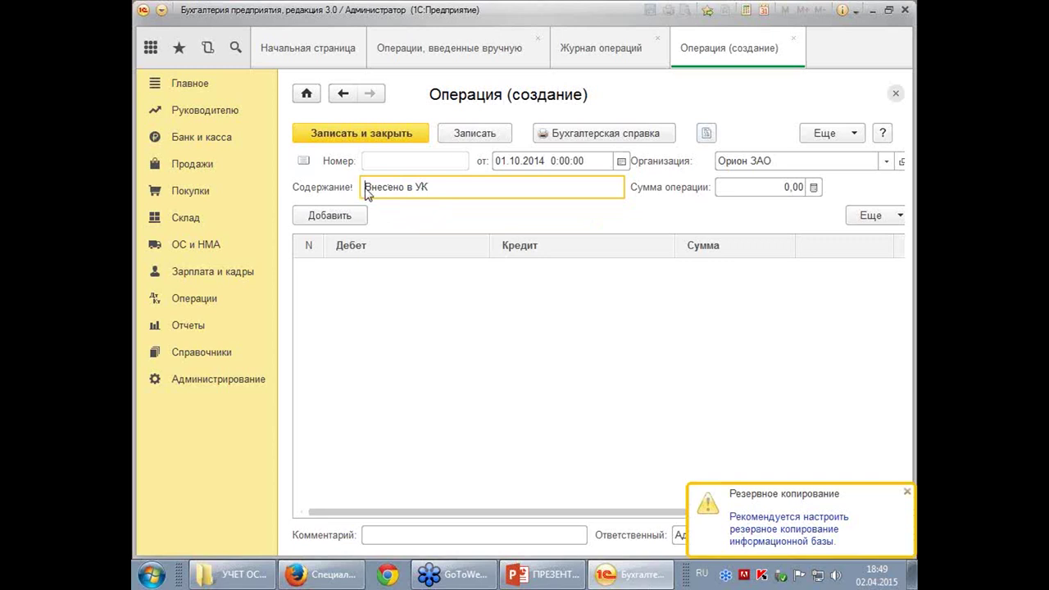
drag(366, 190, 430, 185)
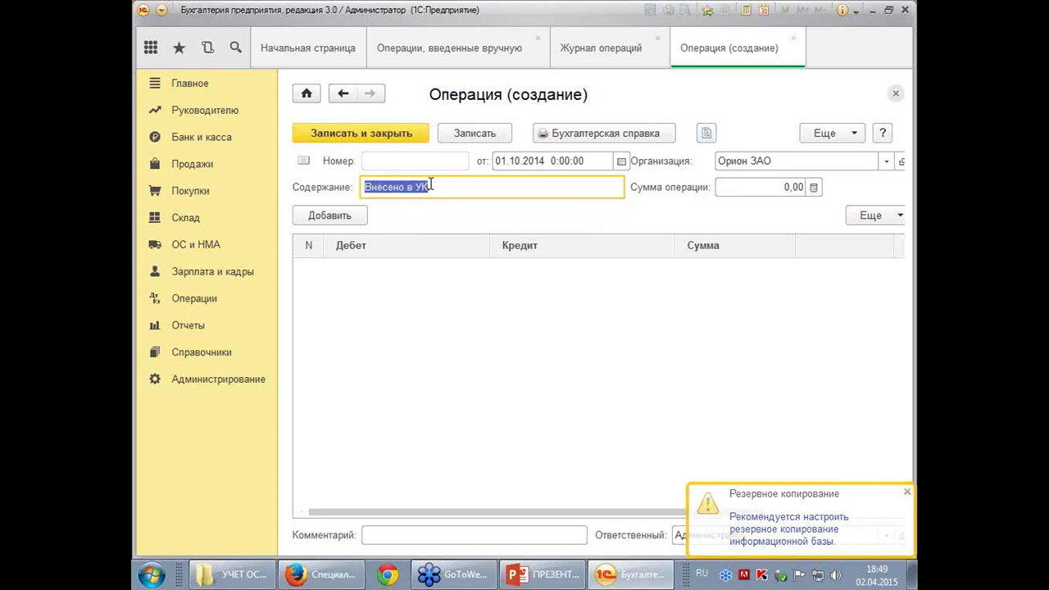
right_click(431, 185)
click(471, 238)
click(458, 190)
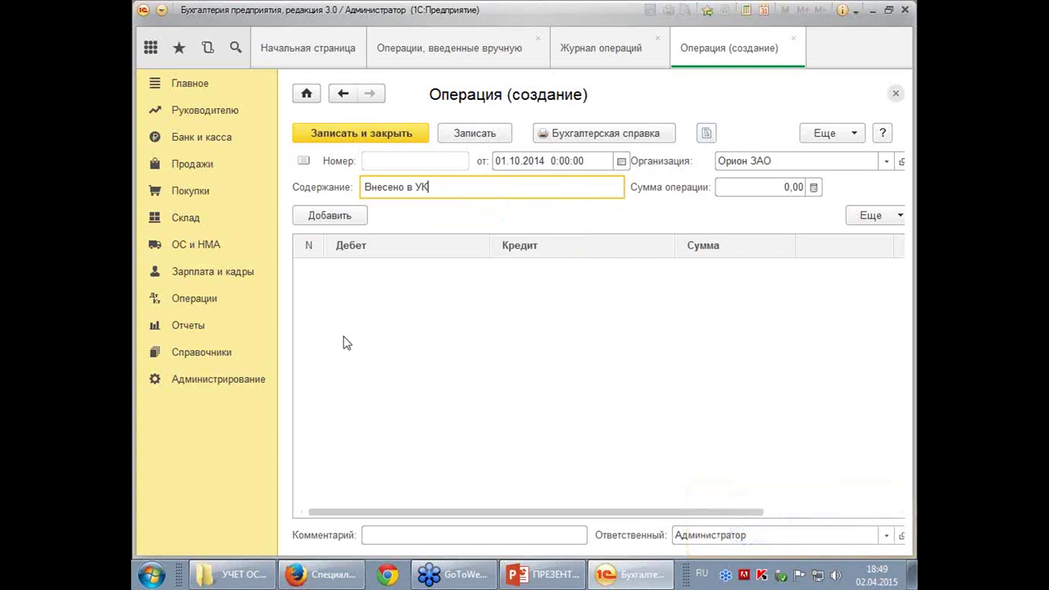
Add a posting line to the operation with 08.04 as the debit account
click(329, 218)
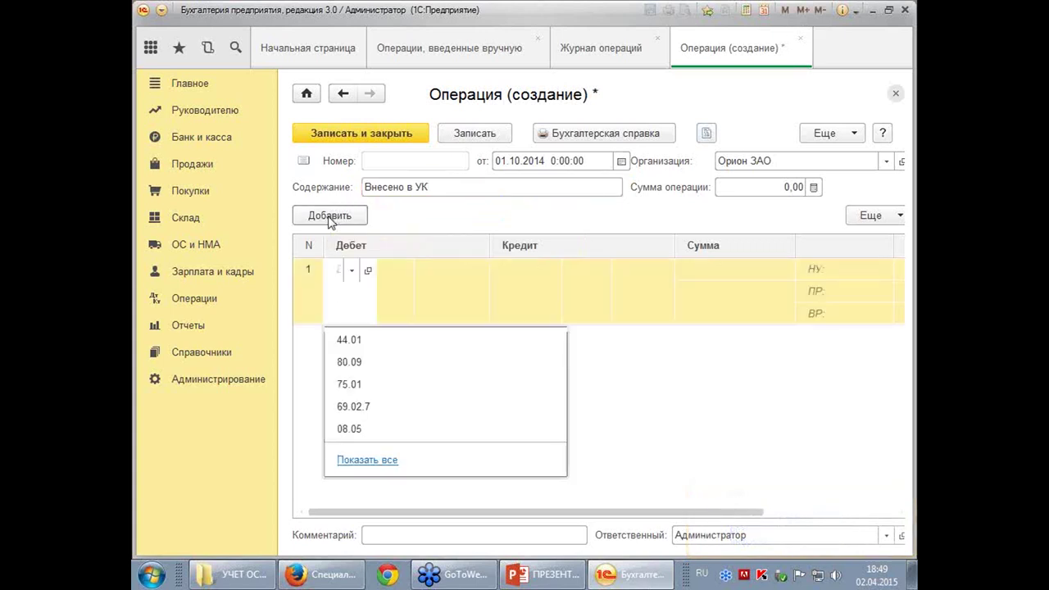
text(8)
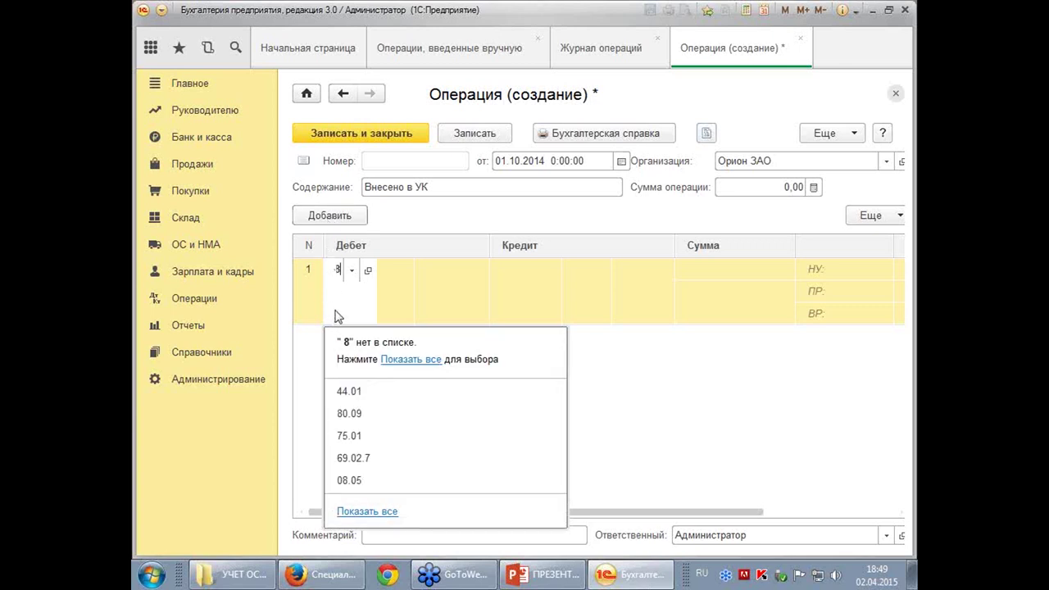
key(BackSpace)
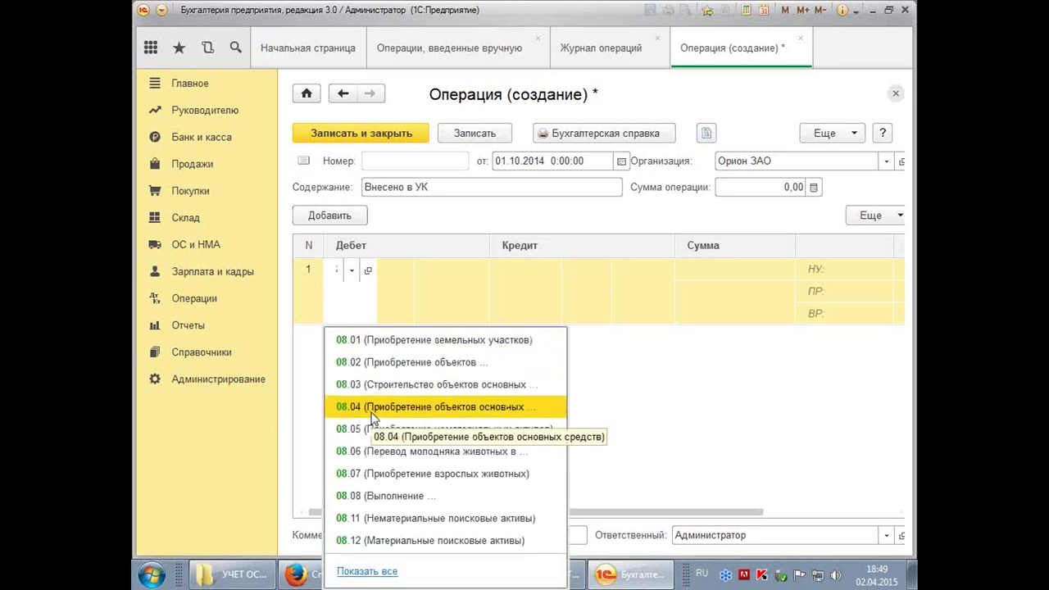
click(372, 410)
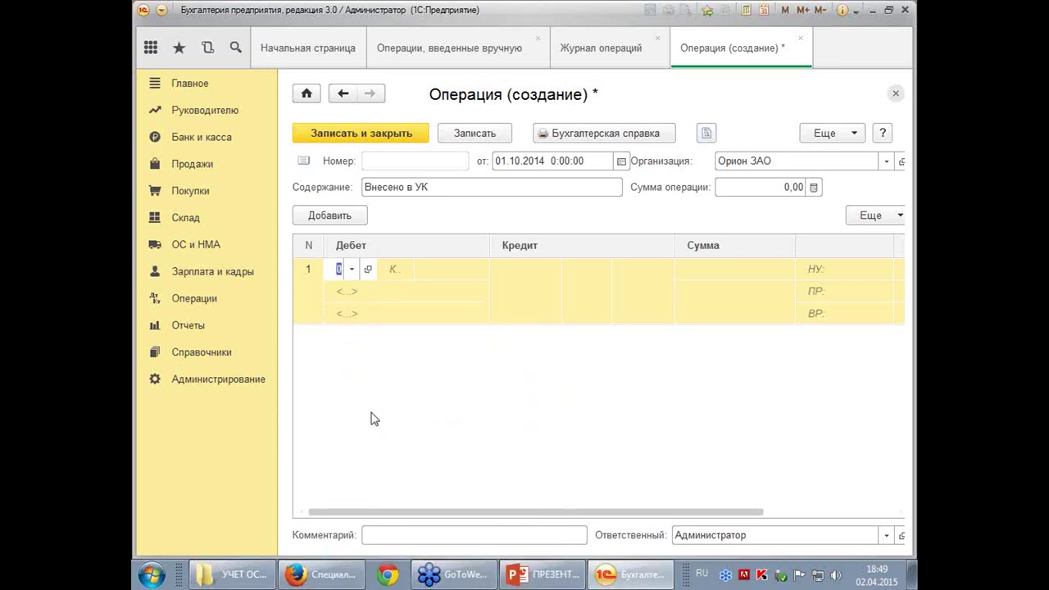
Complete the debit side with quantity 1, the item Принтер and the warehouse Главный склад
key(Tab)
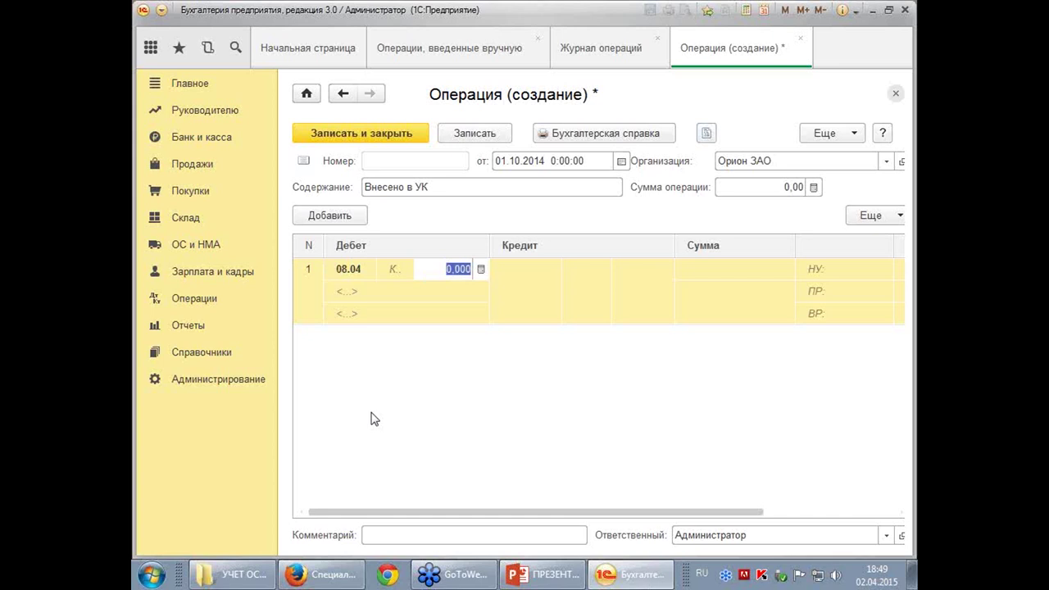
text(1)
key(Tab)
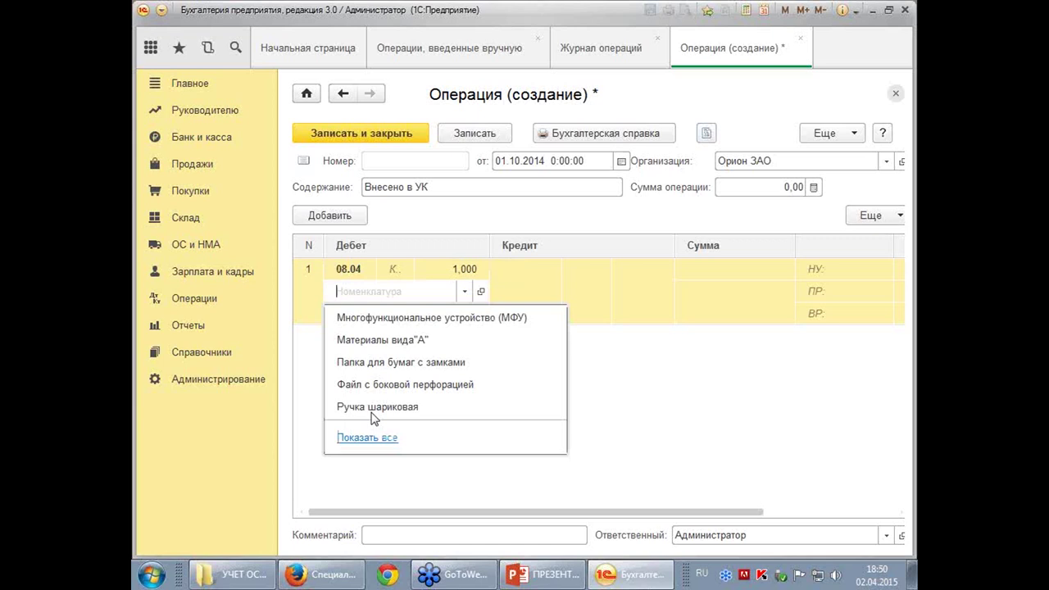
text(п)
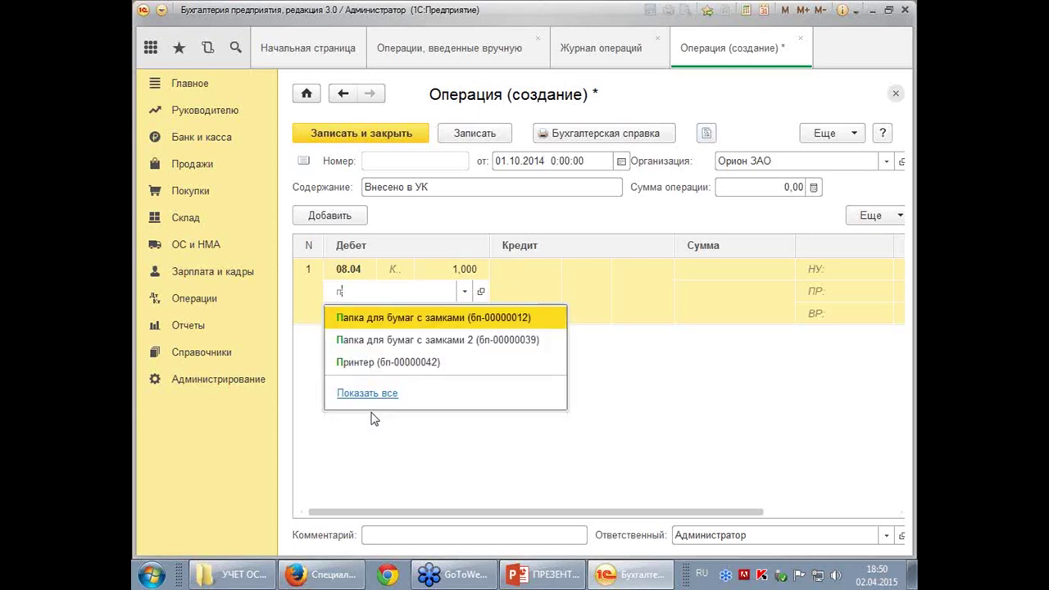
click(358, 363)
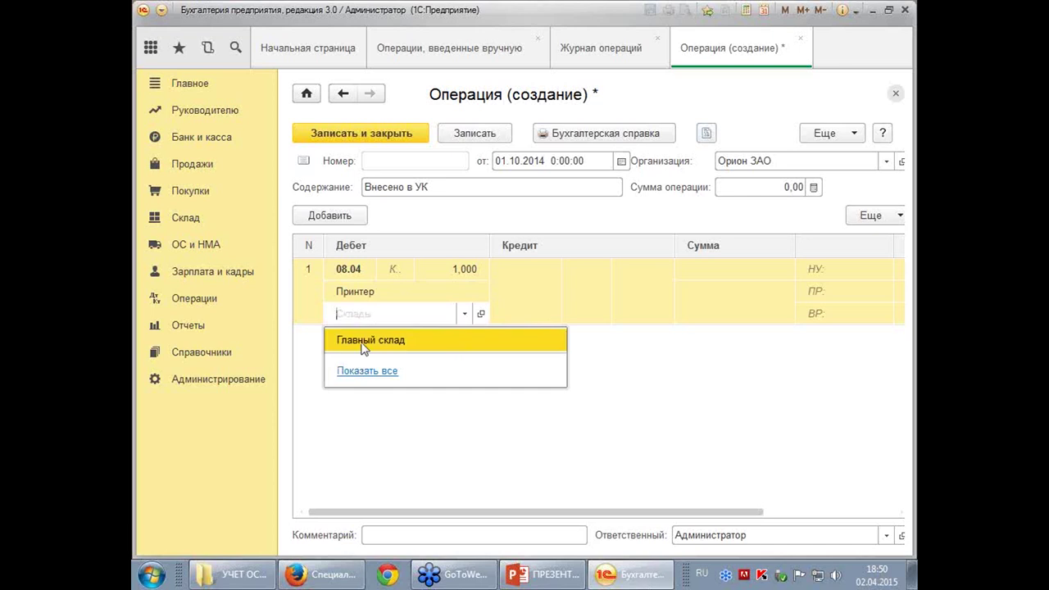
click(363, 348)
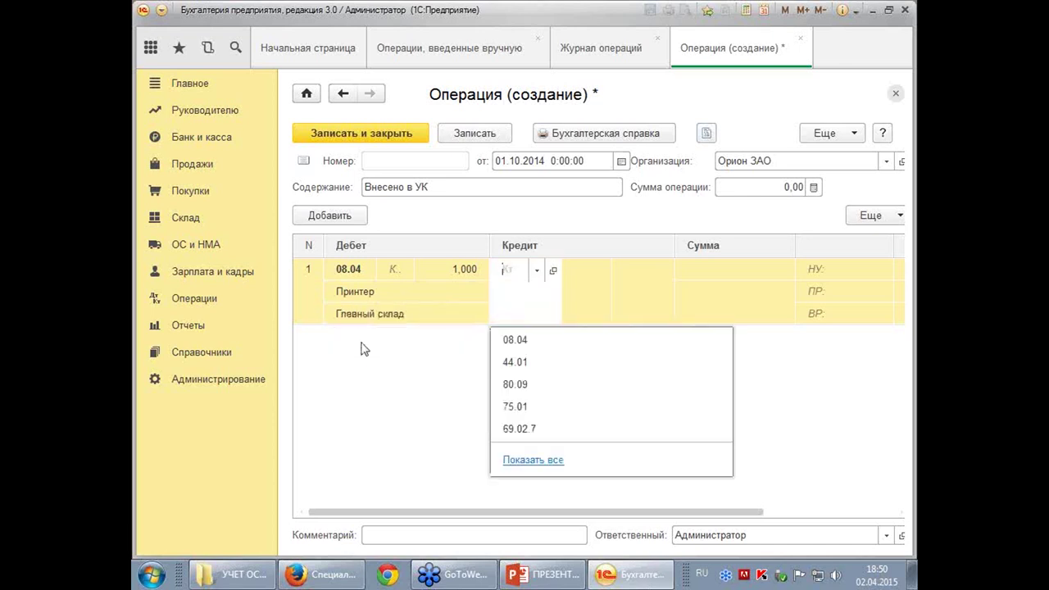
Set the credit account to 75.01 with the contributing founder as counterparty, and enter an amount of 45 000
click(528, 407)
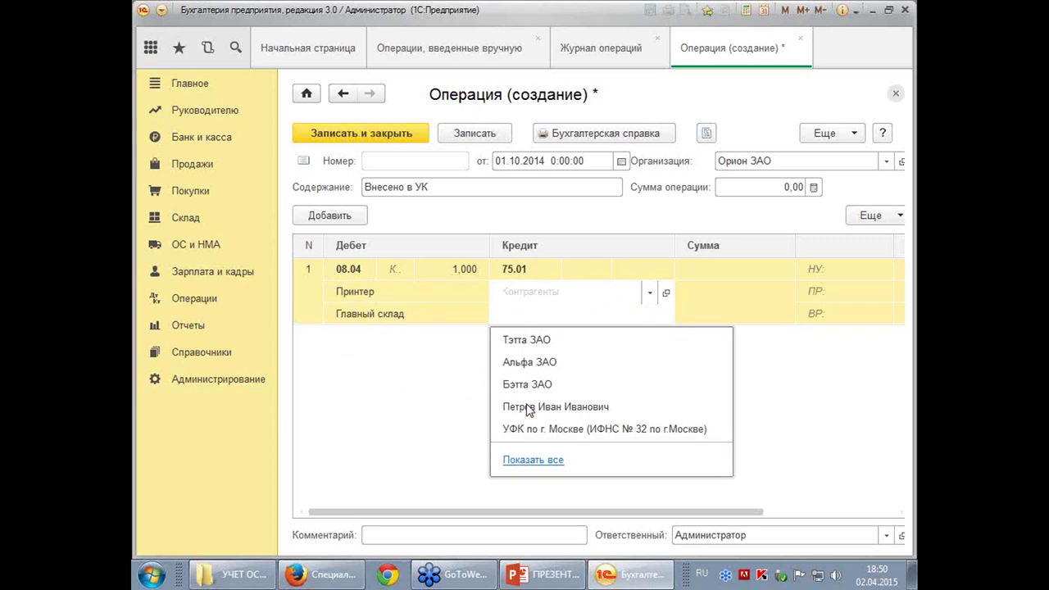
text(и)
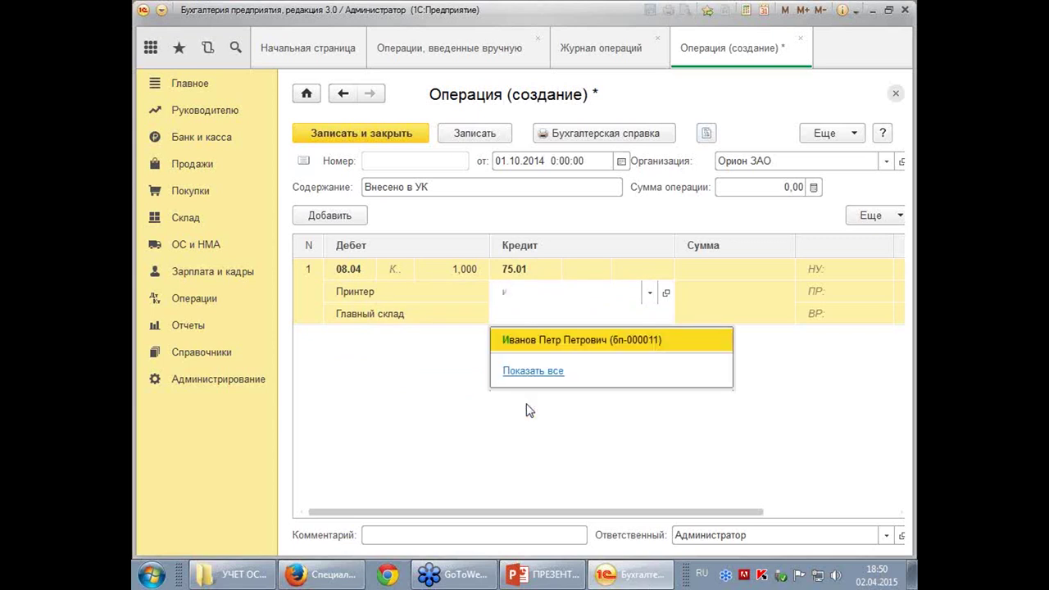
click(525, 348)
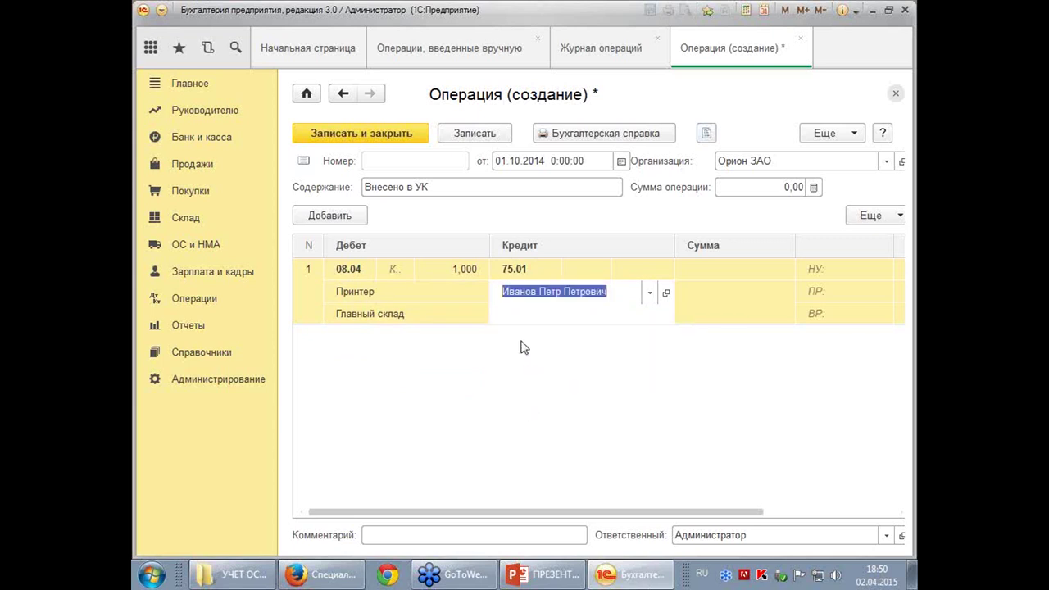
key(Tab)
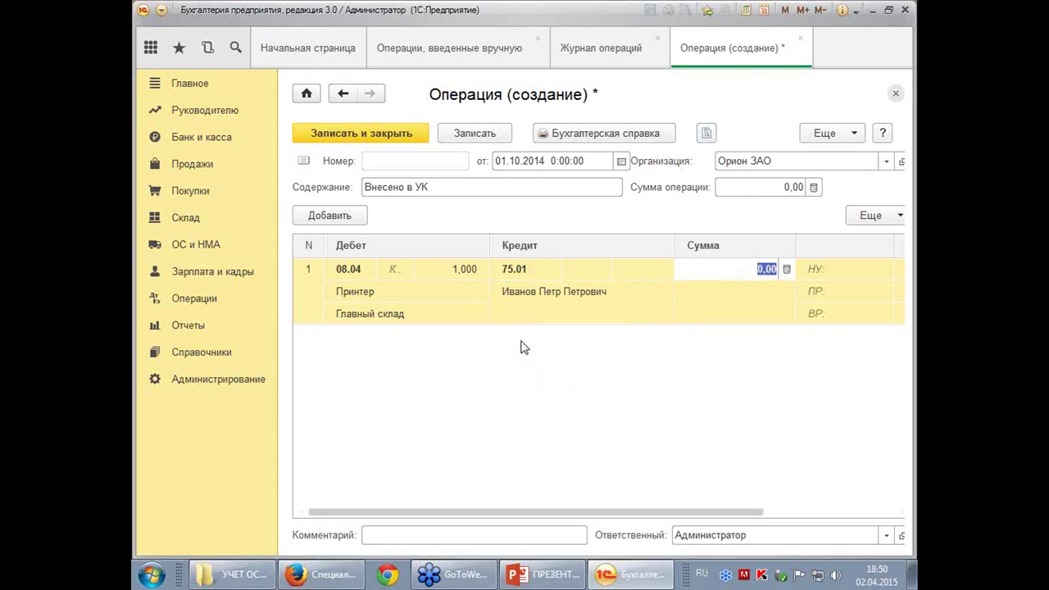
text(45000)
key(Tab)
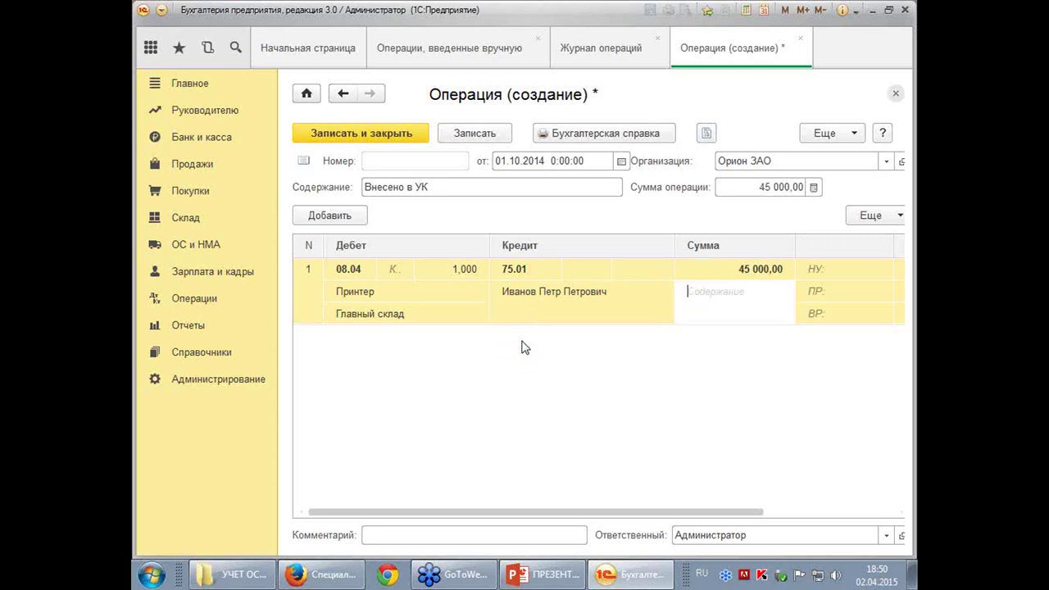
Paste "Внесено в УК" as the posting line's description, then save and close the operation
right_click(688, 291)
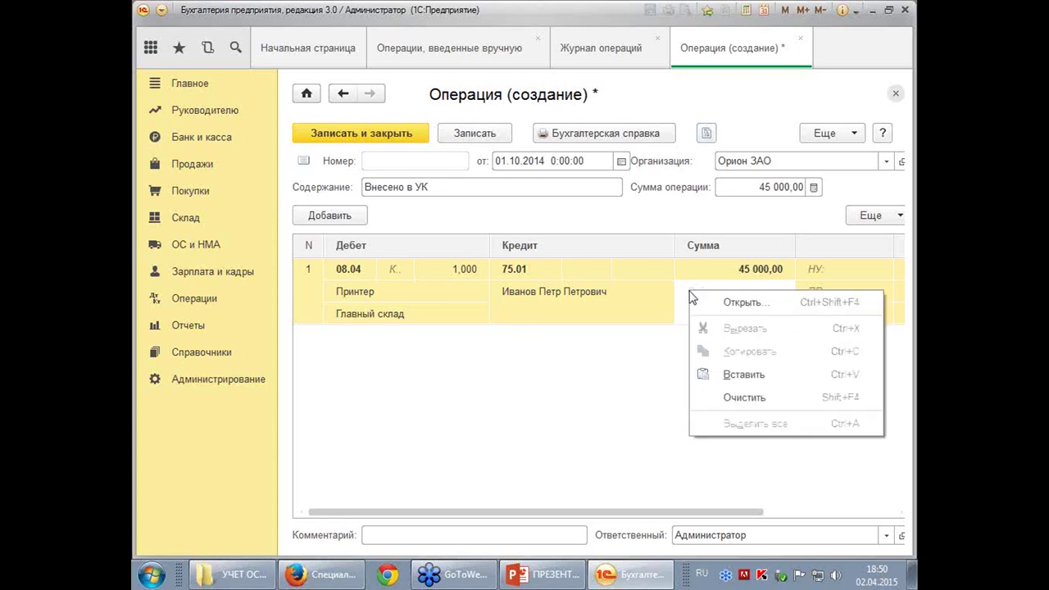
click(733, 371)
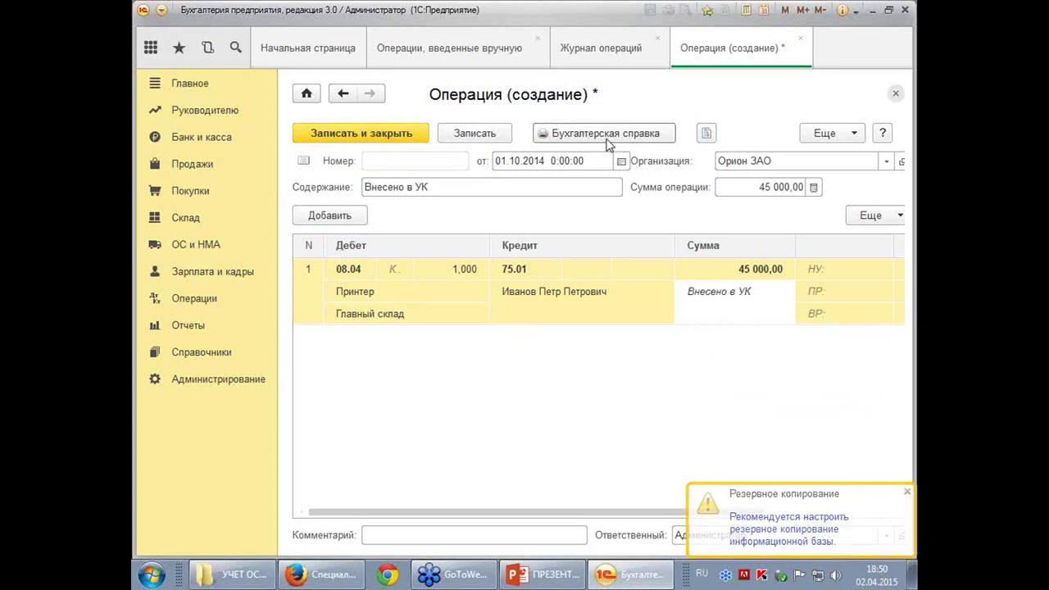
click(377, 142)
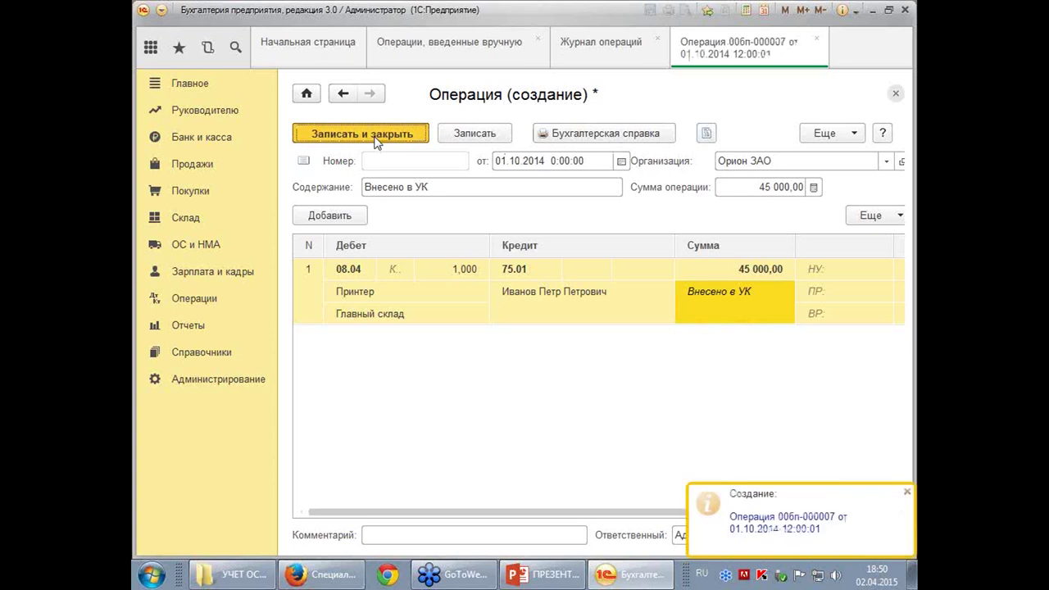
click(905, 494)
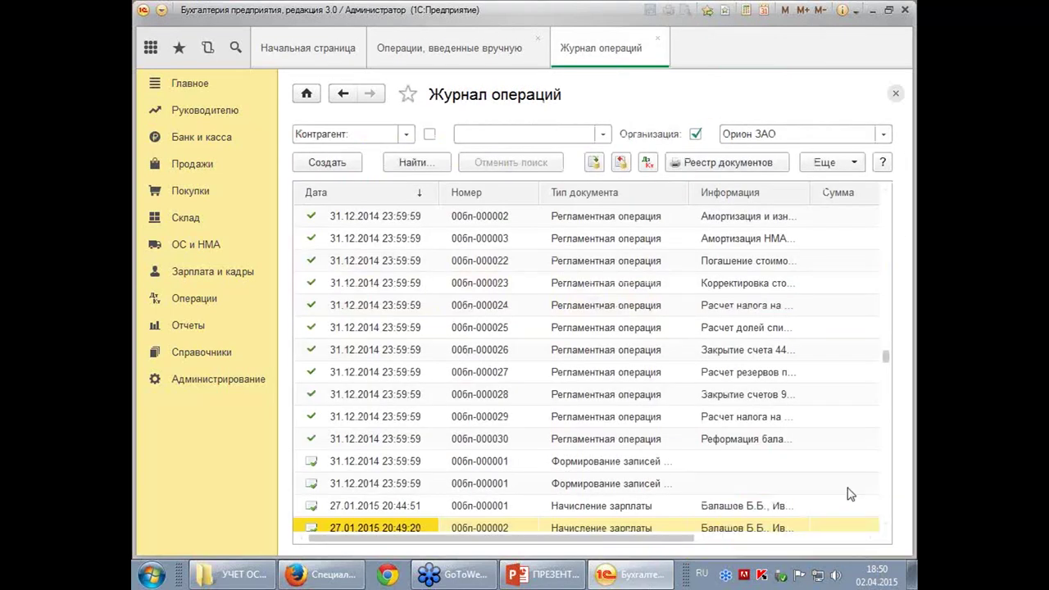
Create a Поступление товаров и услуг document of the Оборудование kind from the operations journal, ready for the Накладная number
scroll(625, 458, up, 2)
scroll(625, 457, up, 12)
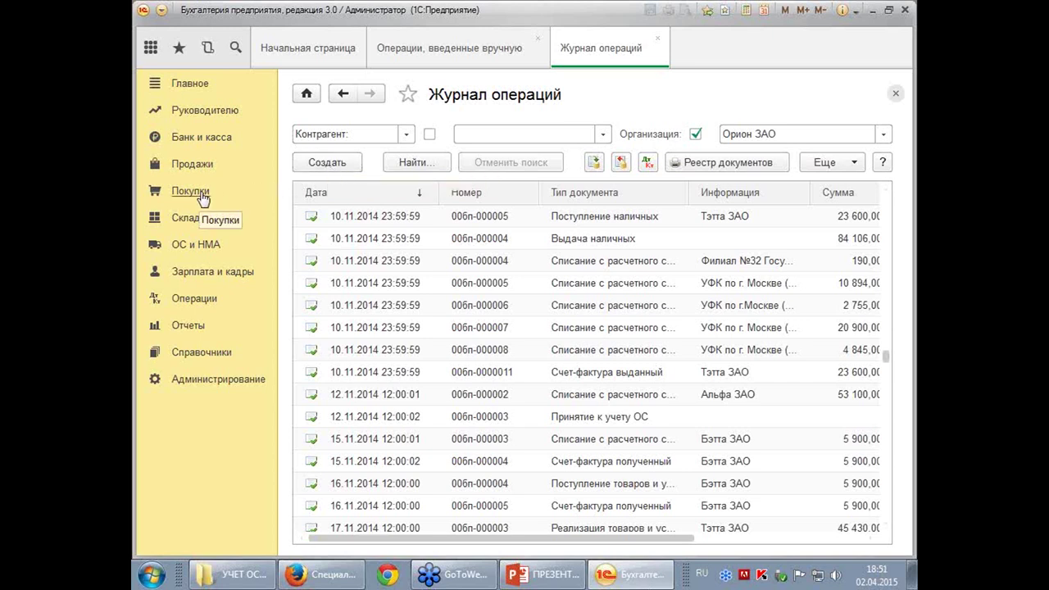
click(344, 164)
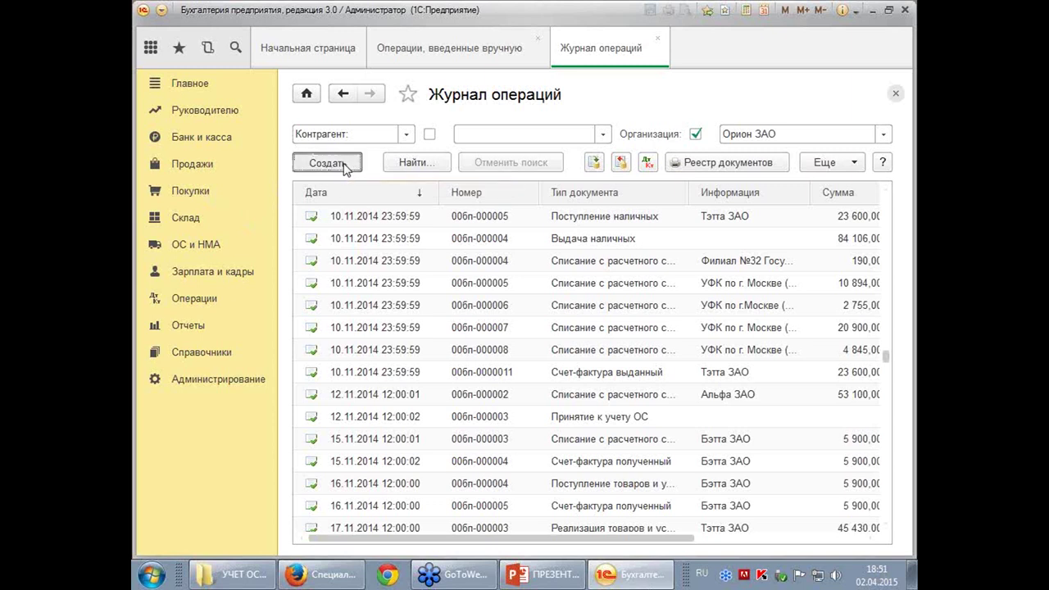
text(п)
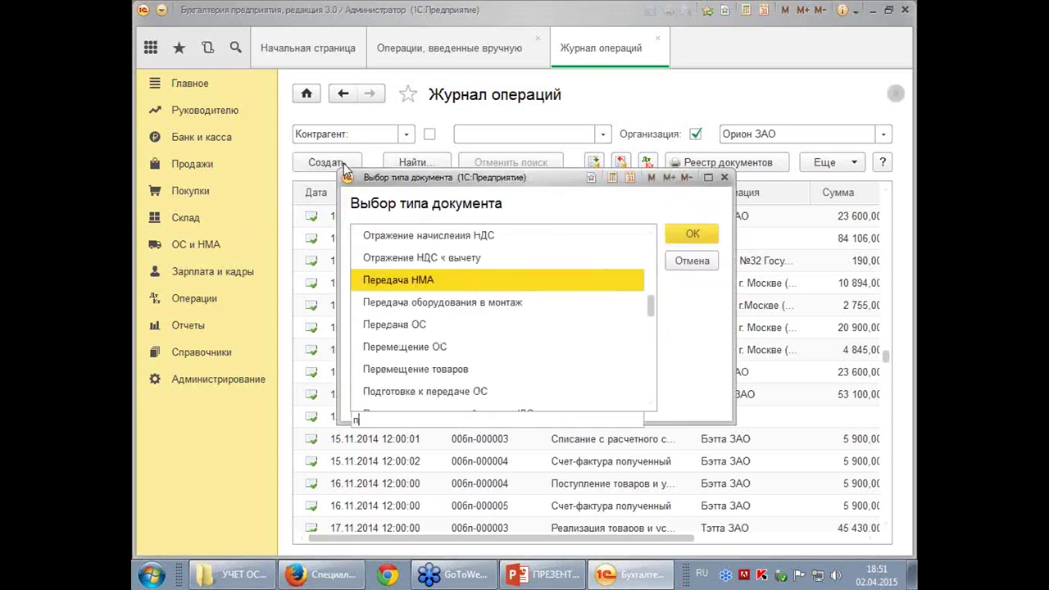
text(ост)
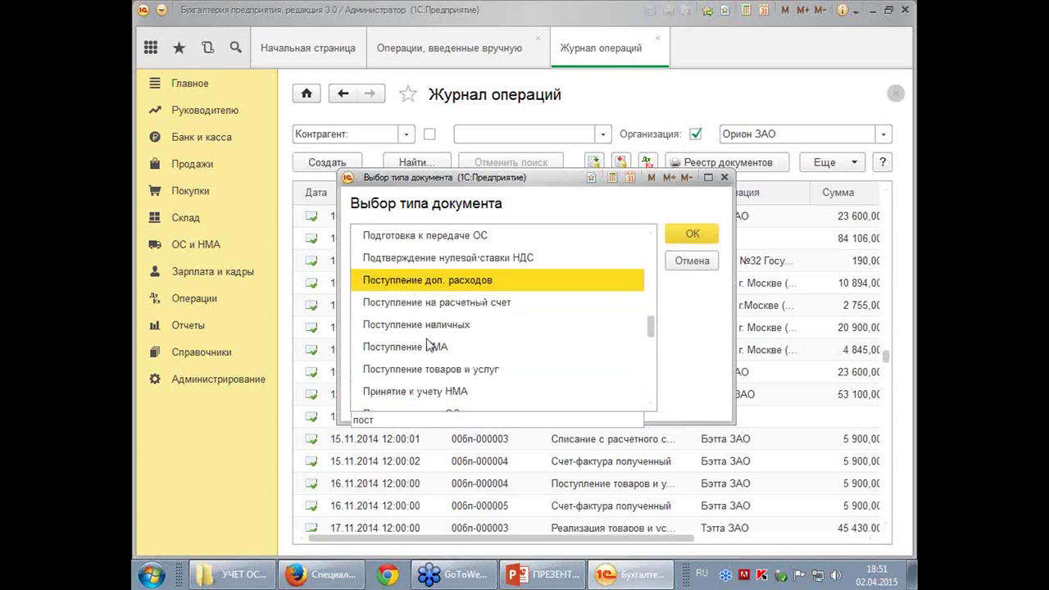
click(444, 371)
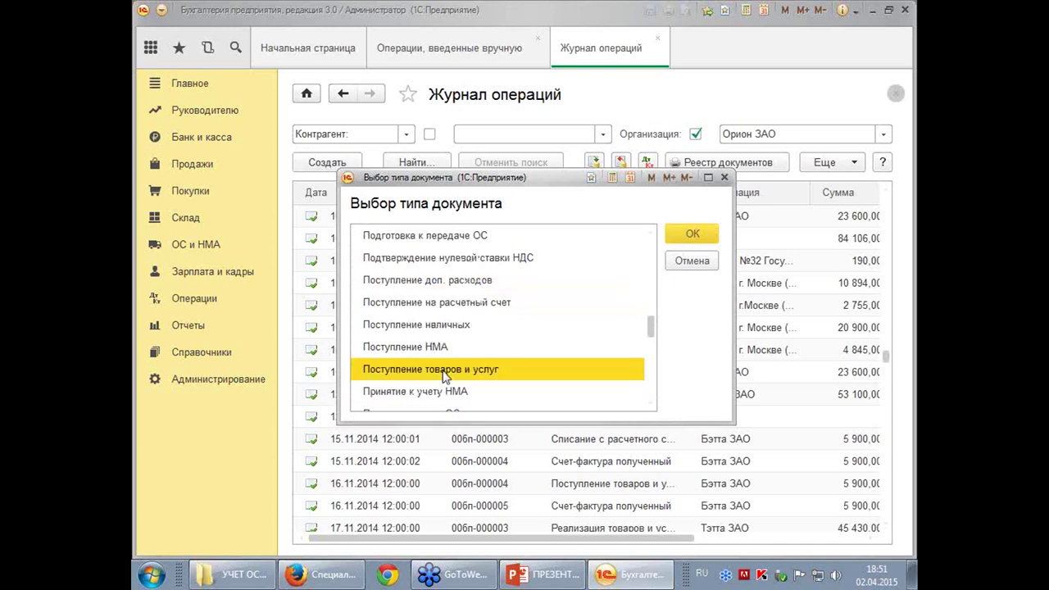
click(689, 236)
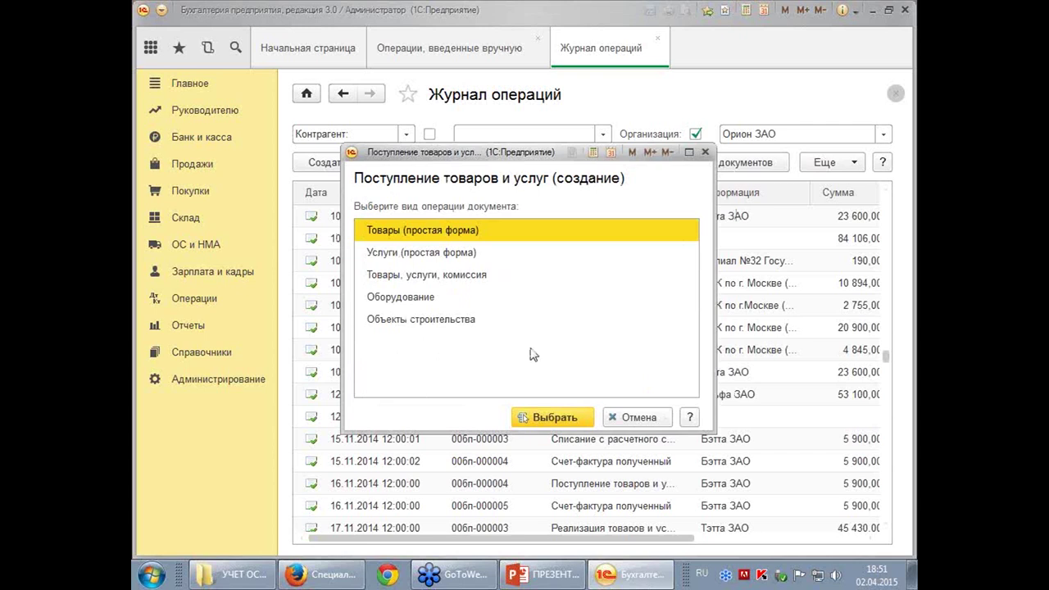
double_click(415, 299)
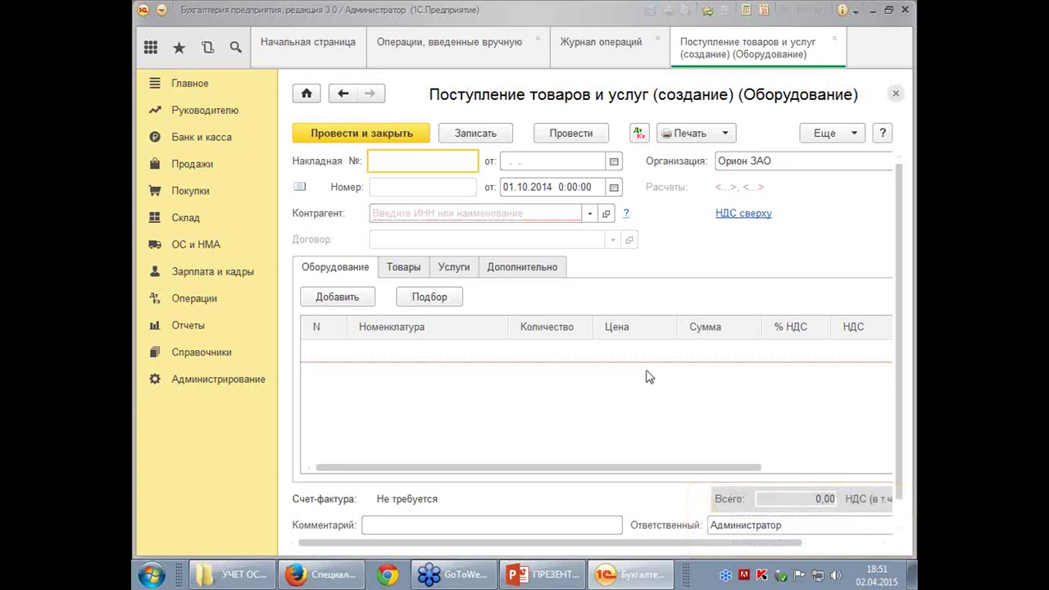
click(398, 161)
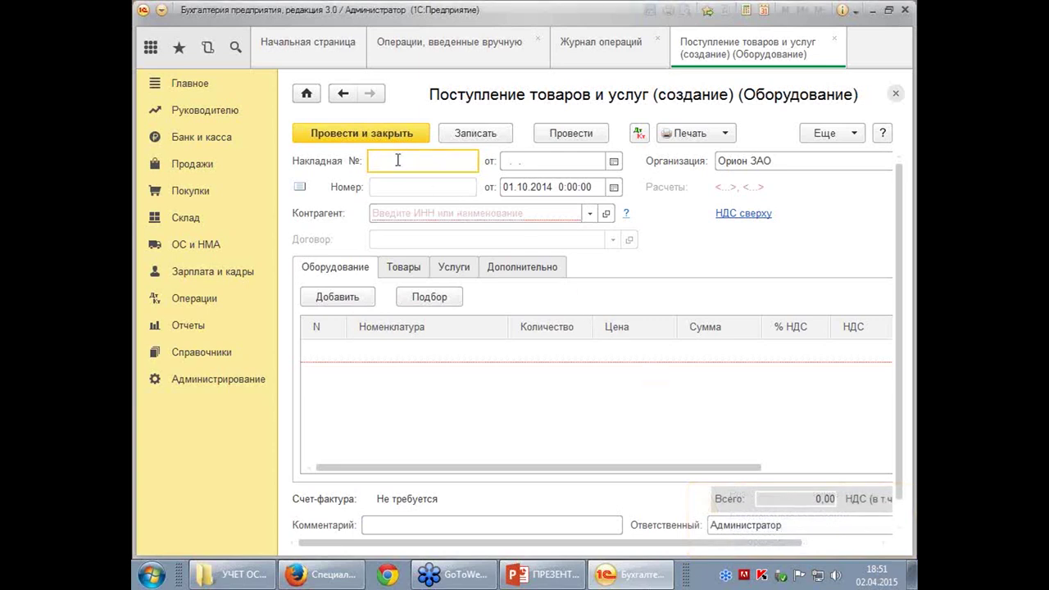
Enter Накладная number 45 with its default date and select Бэтта ЗАО as the counterparty
text(45)
key(Tab)
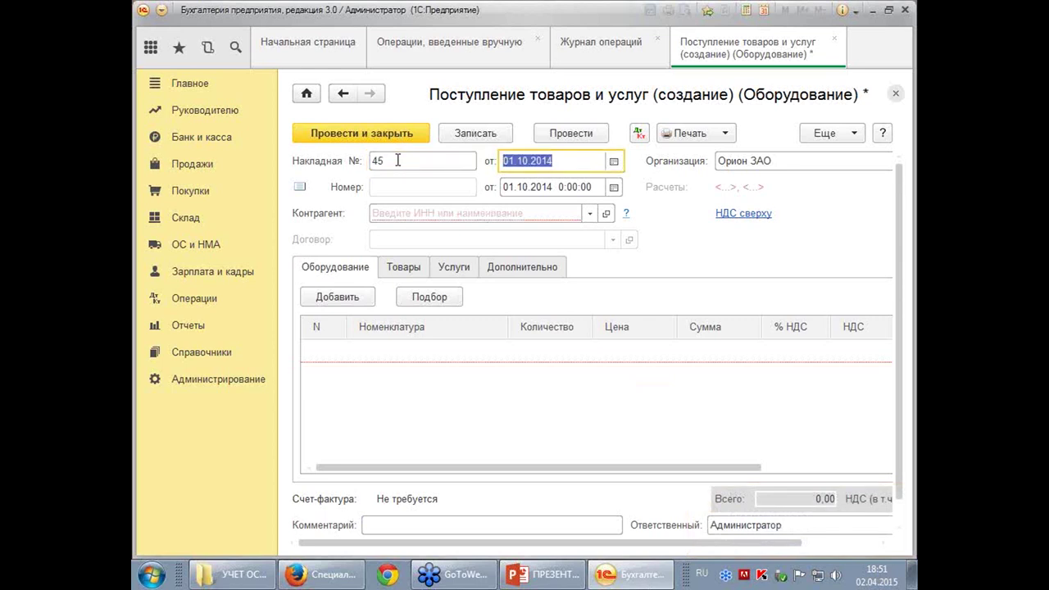
click(397, 210)
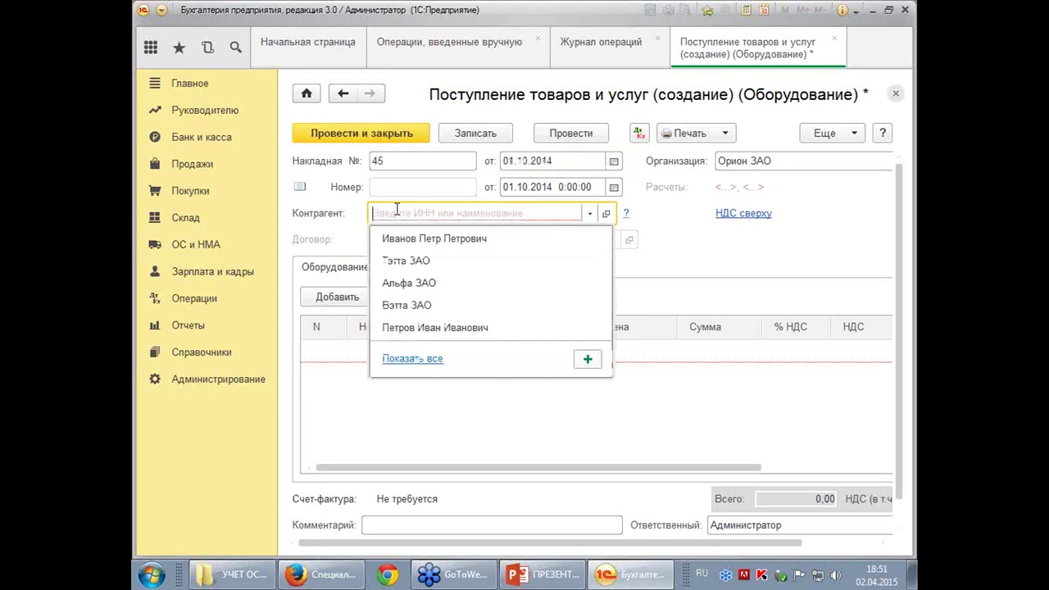
text(б)
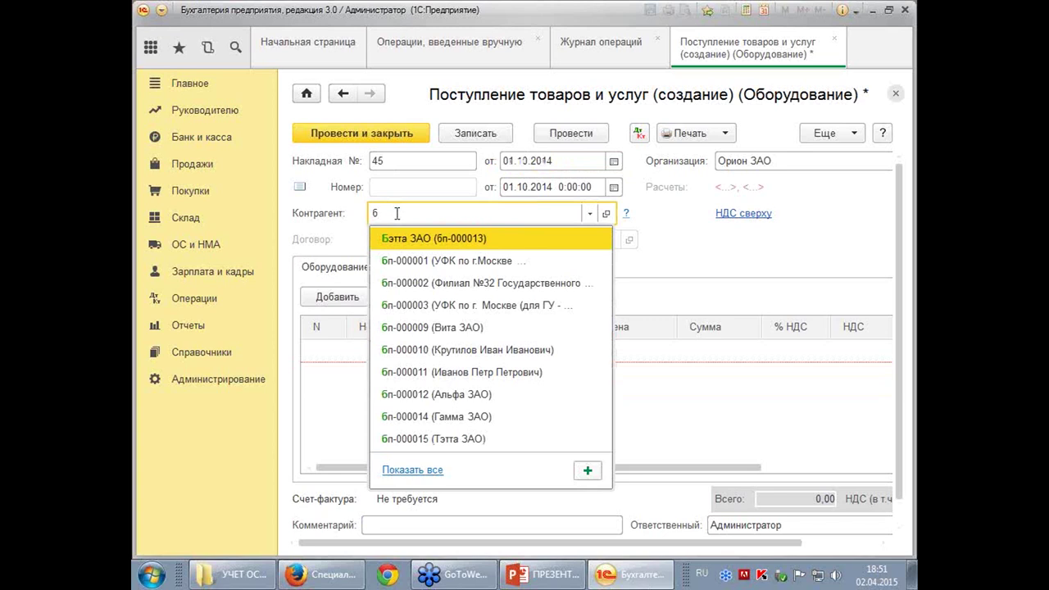
click(400, 238)
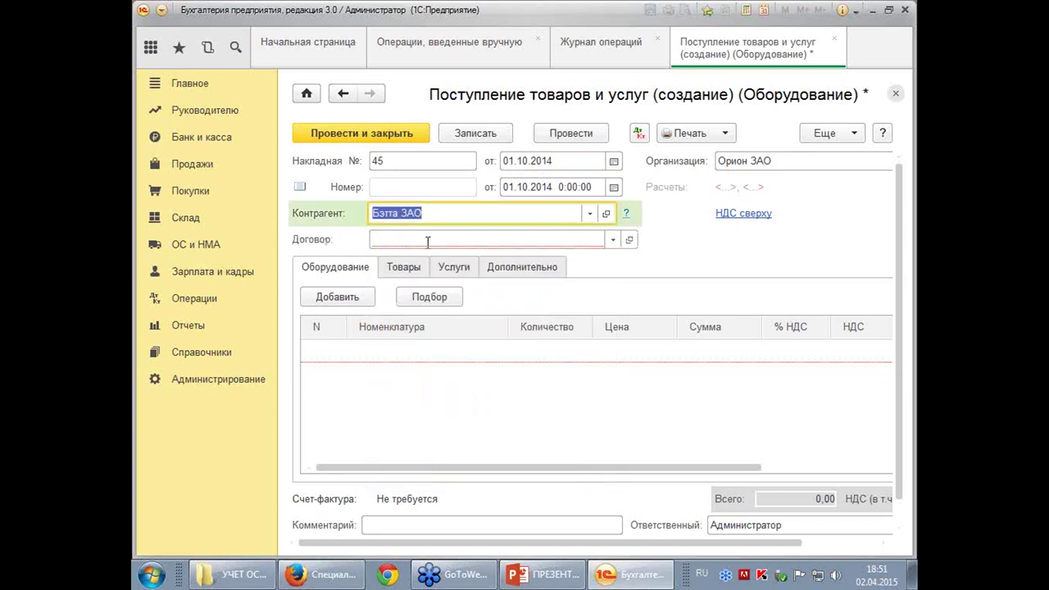
Create a new supplier contract with number 45, dated 01.10.2014, and name it "Накладная № 45 от 01.10.2014"
click(613, 240)
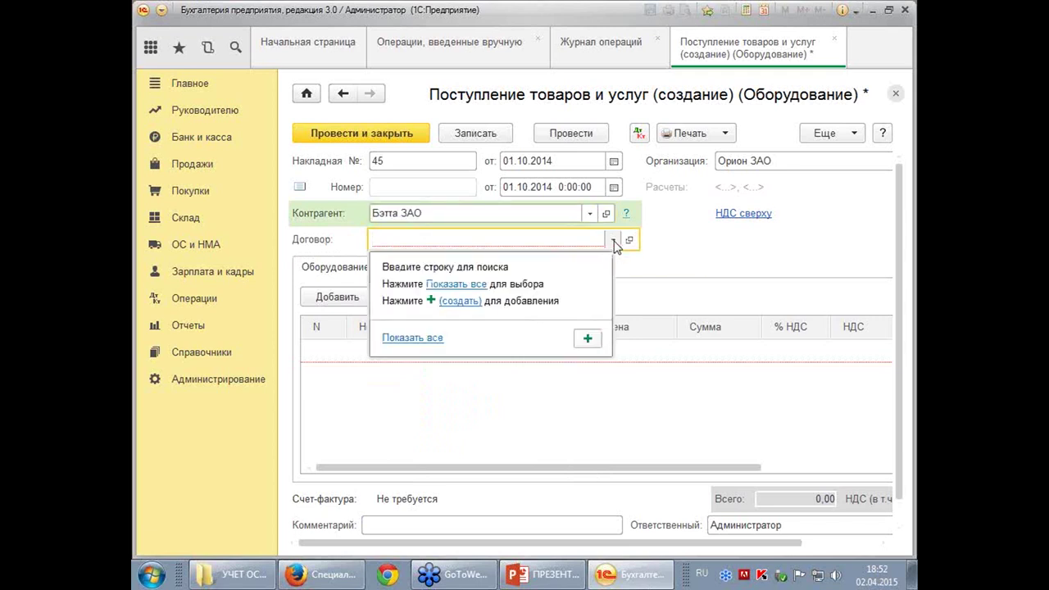
click(456, 302)
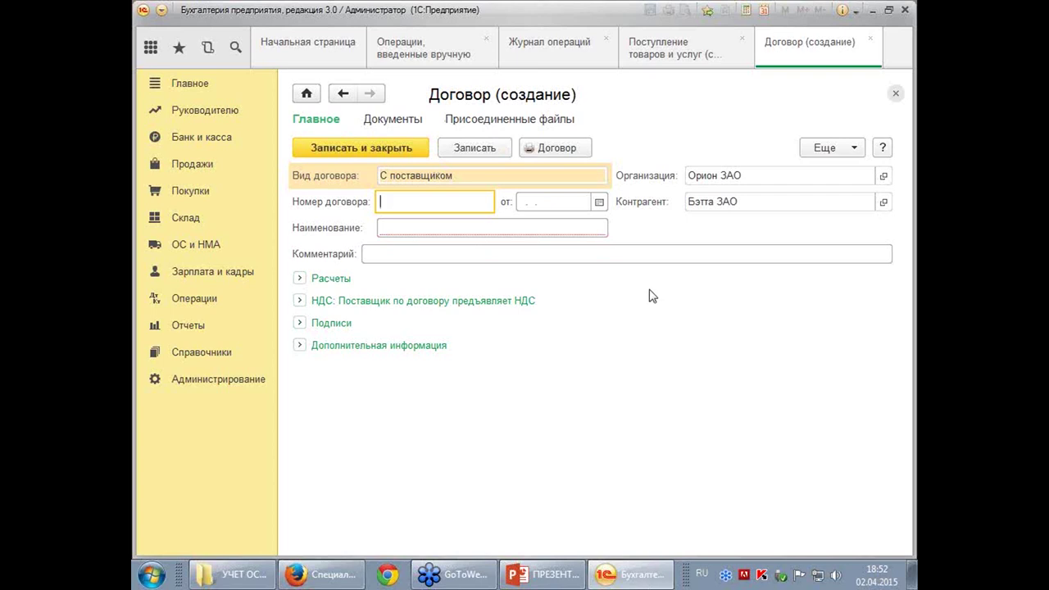
text(45)
key(Tab)
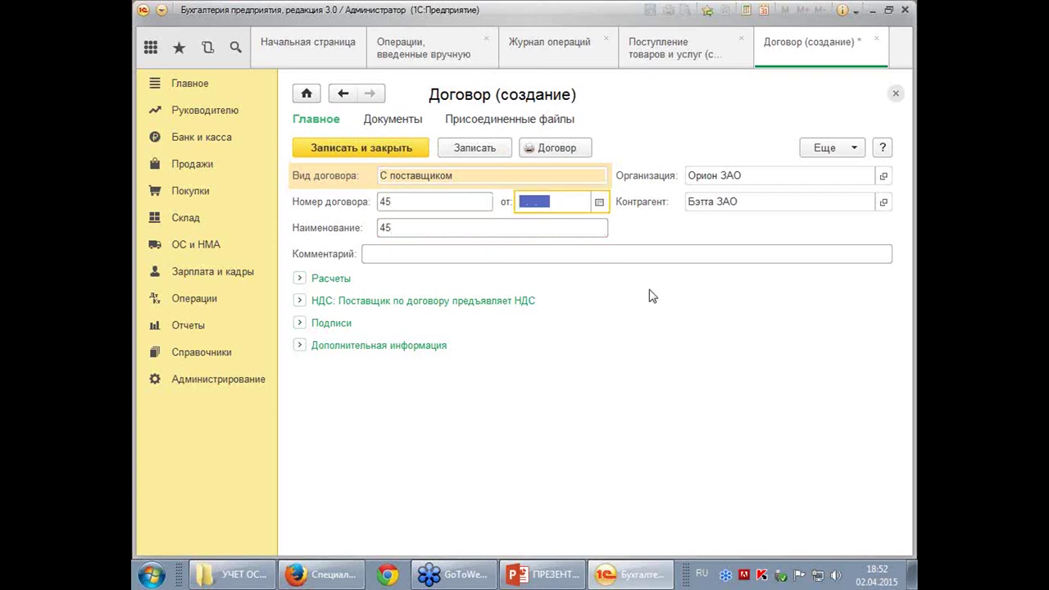
text(011014)
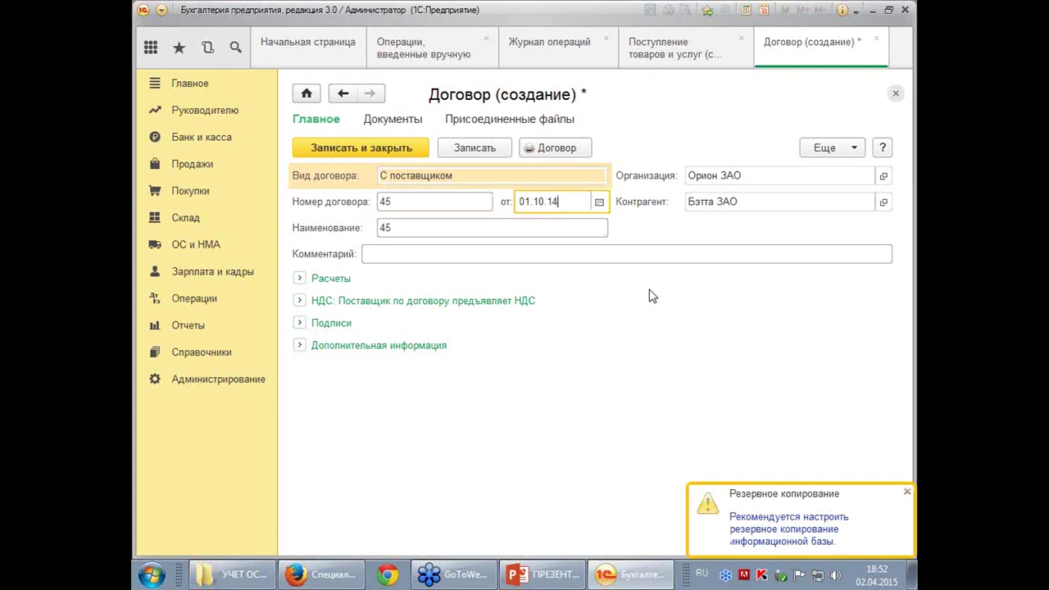
key(Tab)
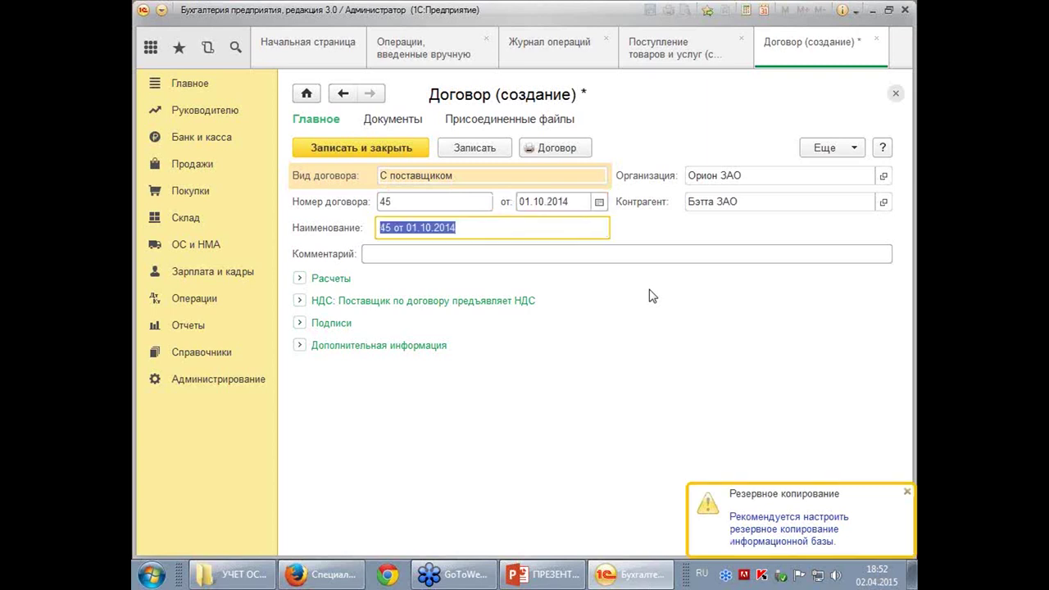
click(380, 227)
text(Накла)
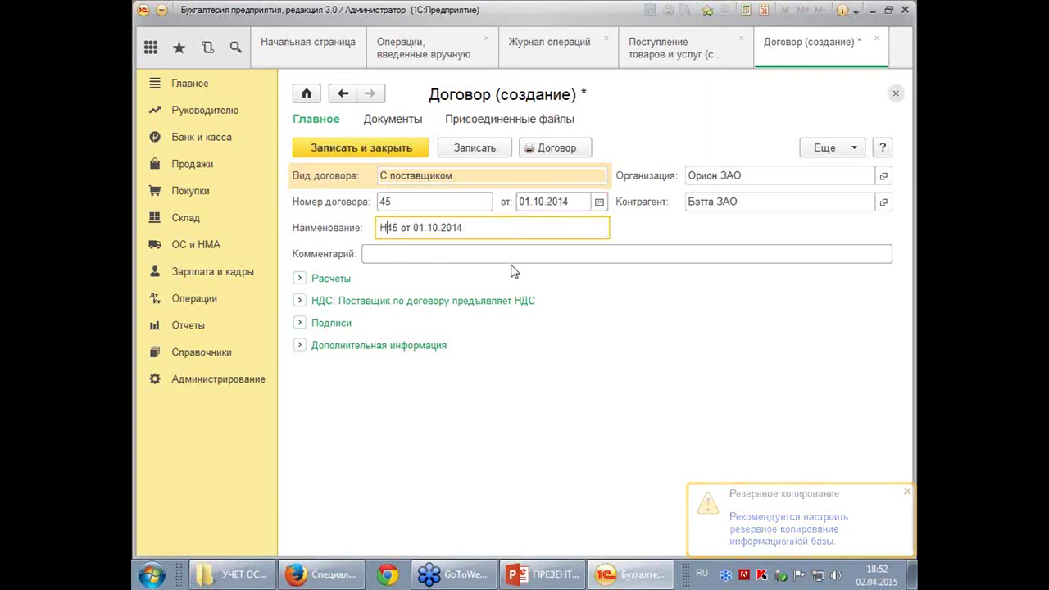
text(дная )
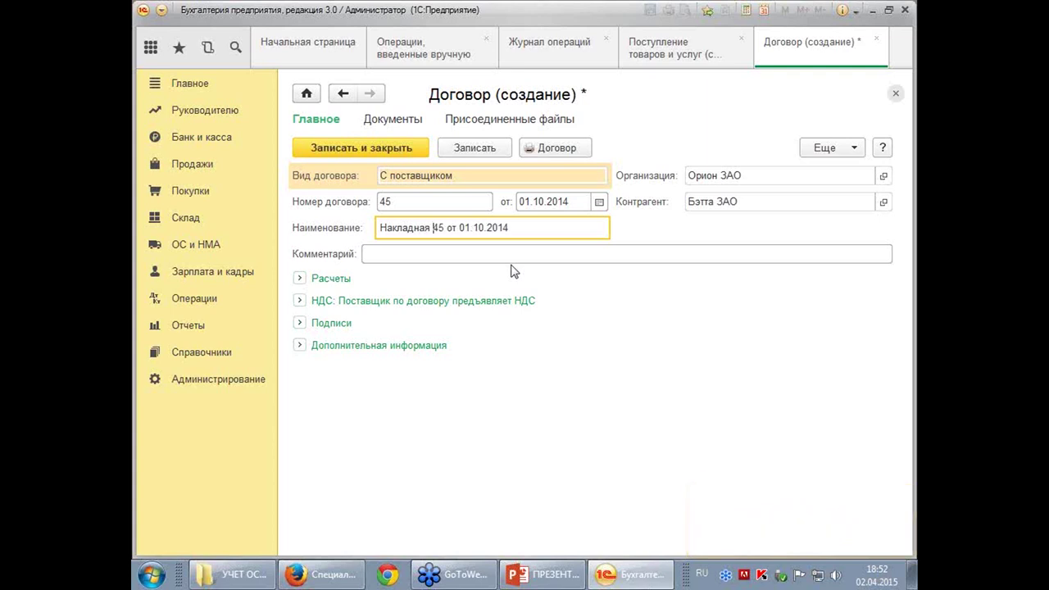
text(№)
Enable a payment term of 5 days in the contract's settlement settings, then save and close the contract
click(299, 281)
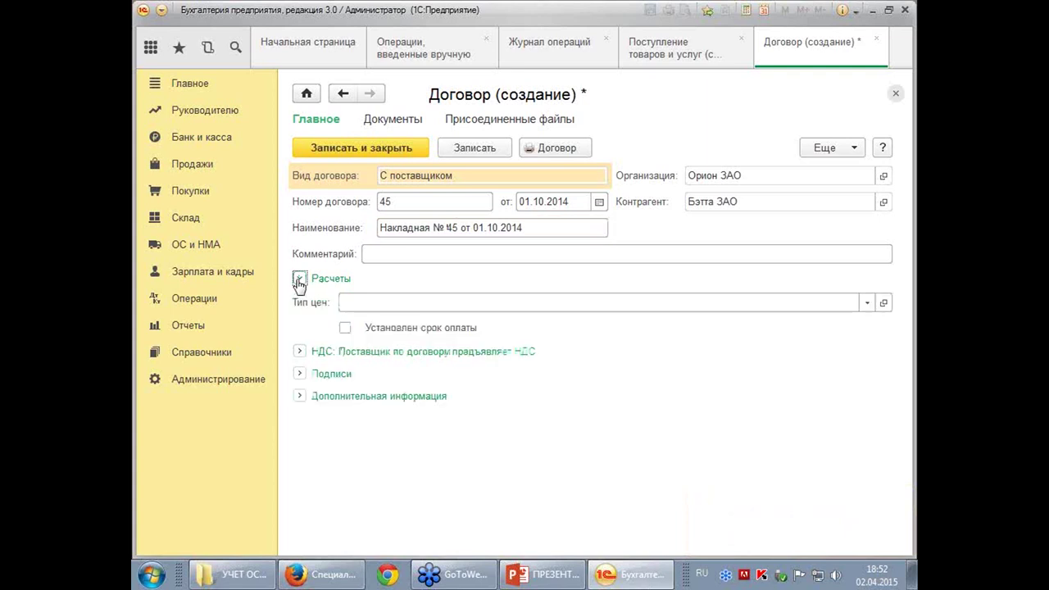
click(345, 328)
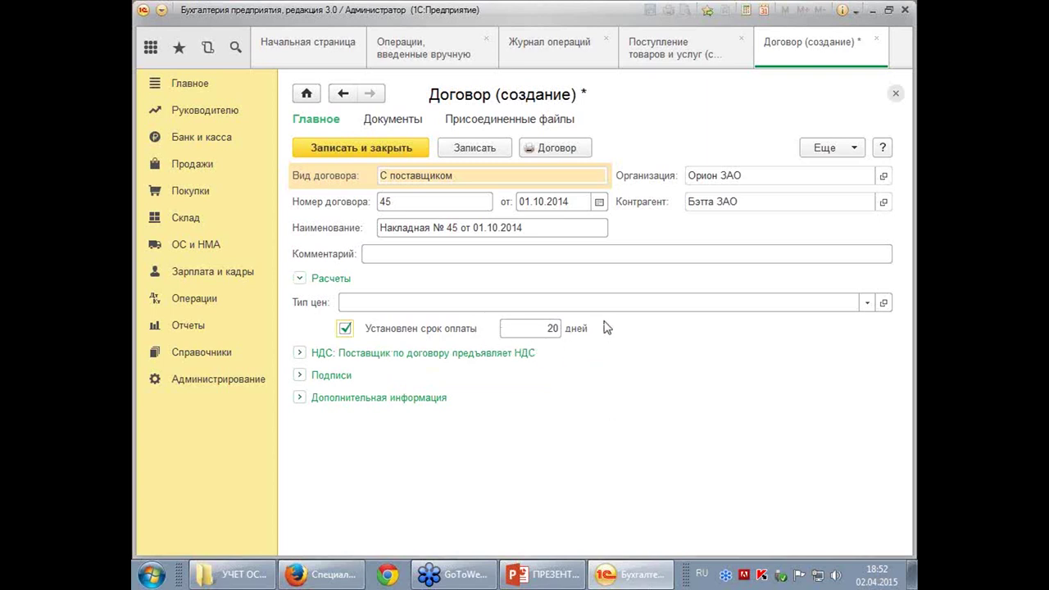
click(532, 329)
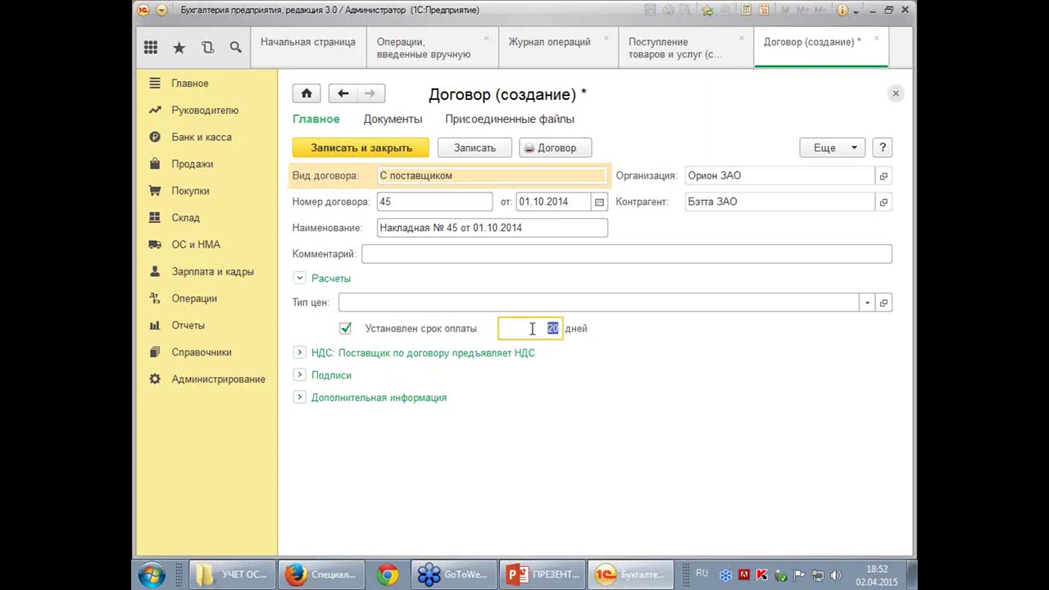
text(5)
click(365, 148)
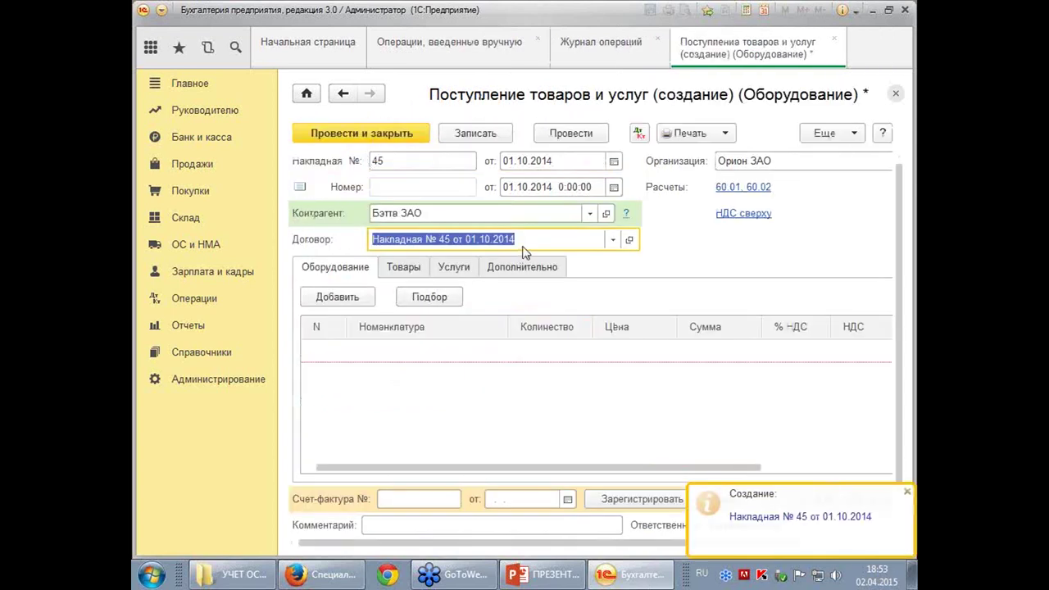
Add an equipment line with the item Принтер from the fixed-asset equipment group of the full item catalogue
click(335, 299)
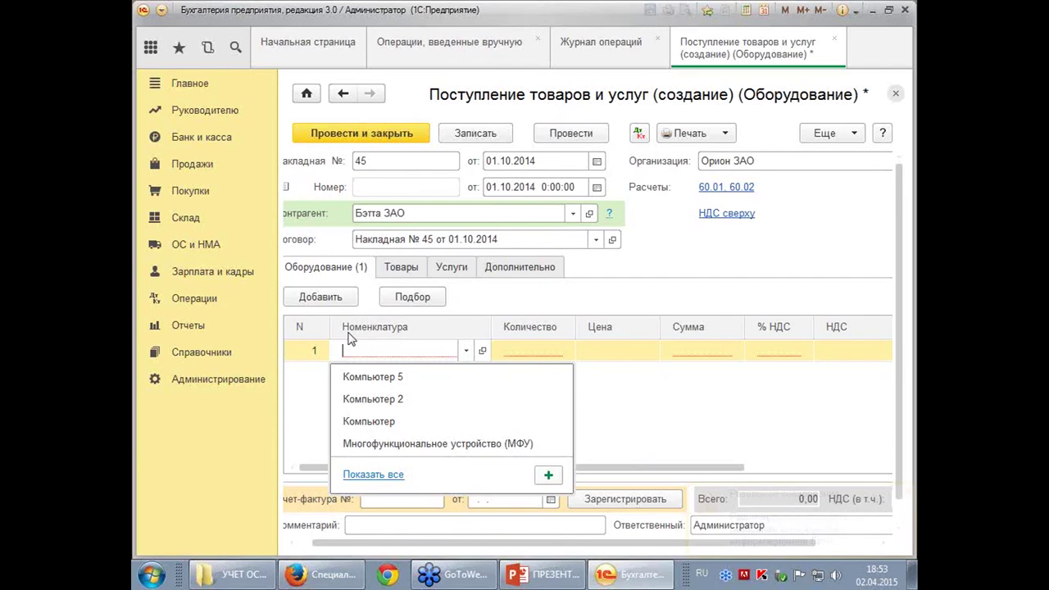
click(384, 475)
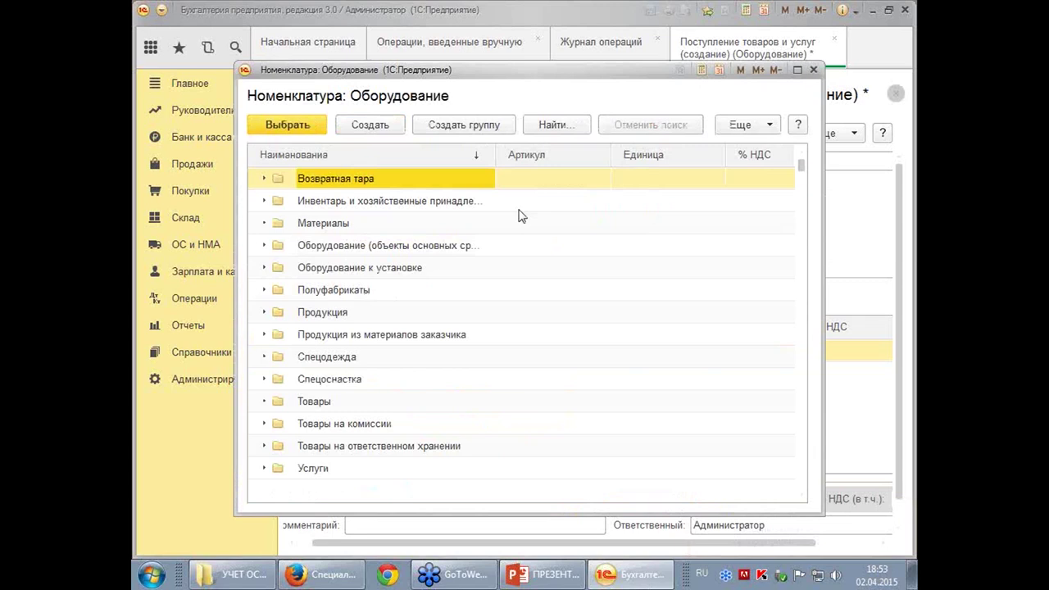
click(399, 247)
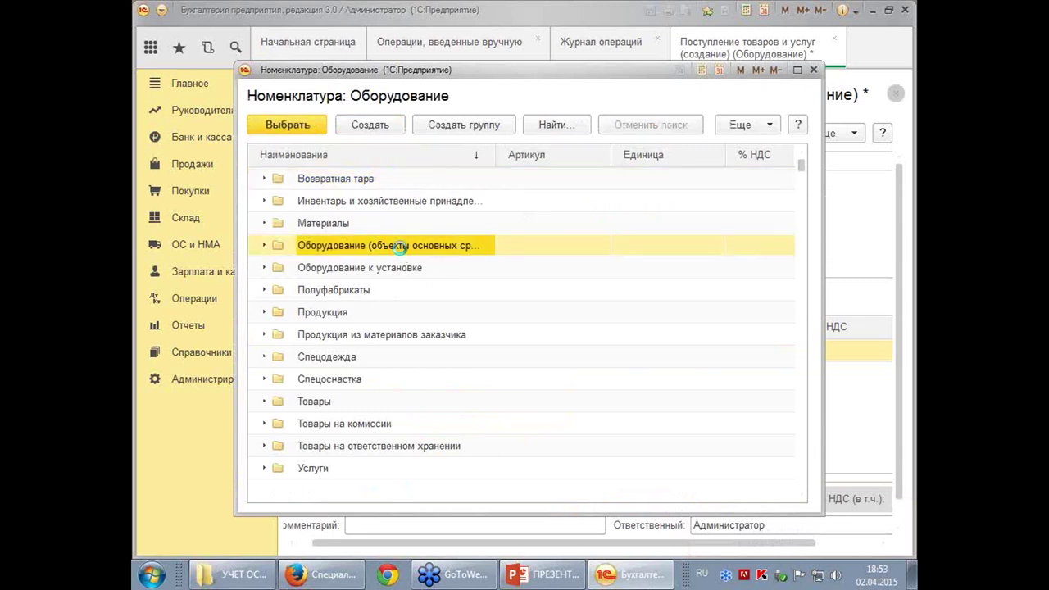
double_click(399, 246)
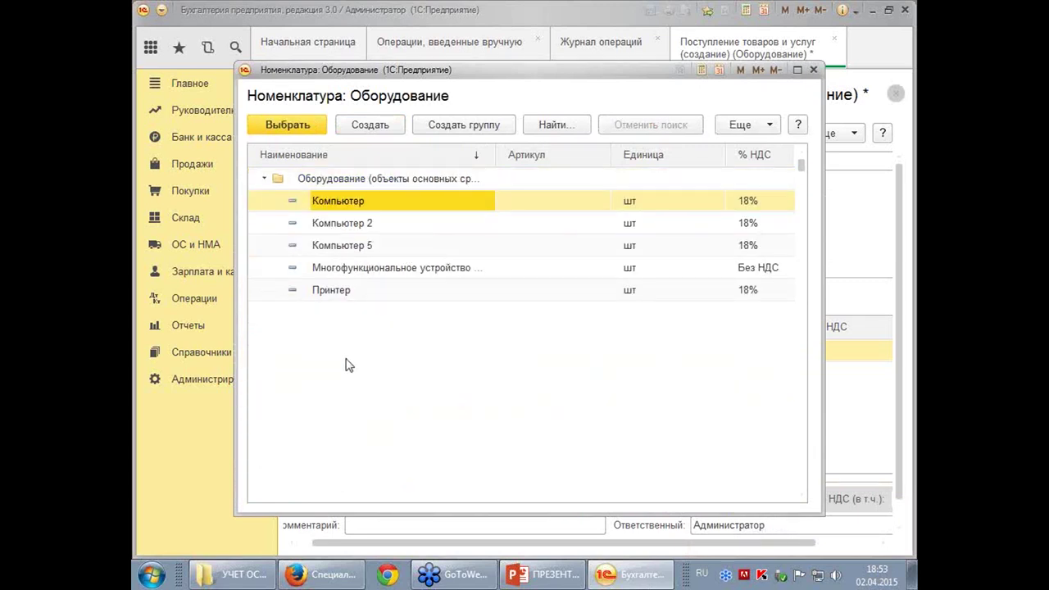
double_click(335, 290)
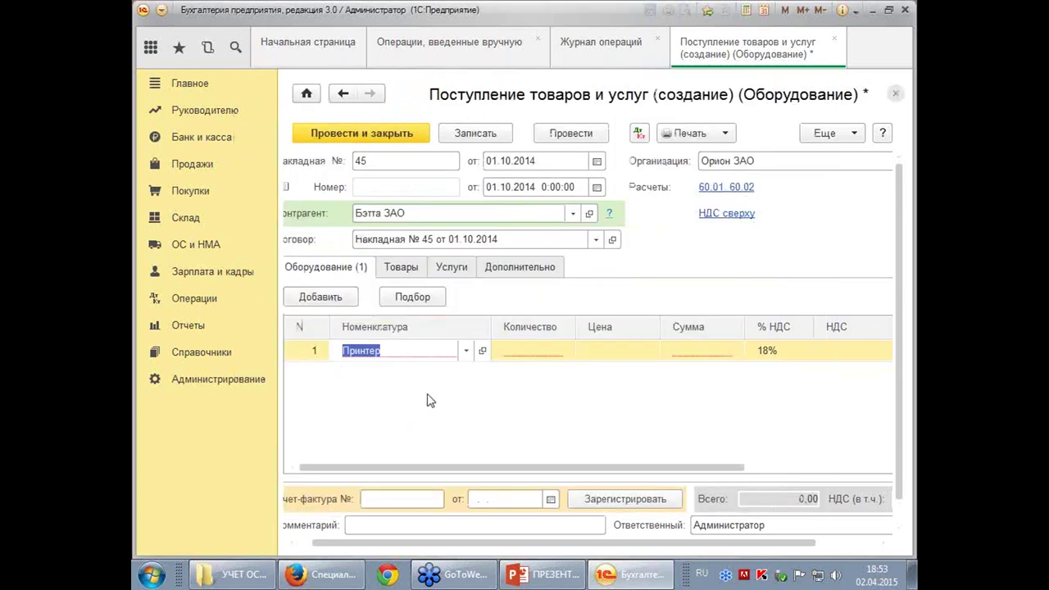
Set the printer line's quantity to 1 and its price to 45 000
click(524, 352)
text(1)
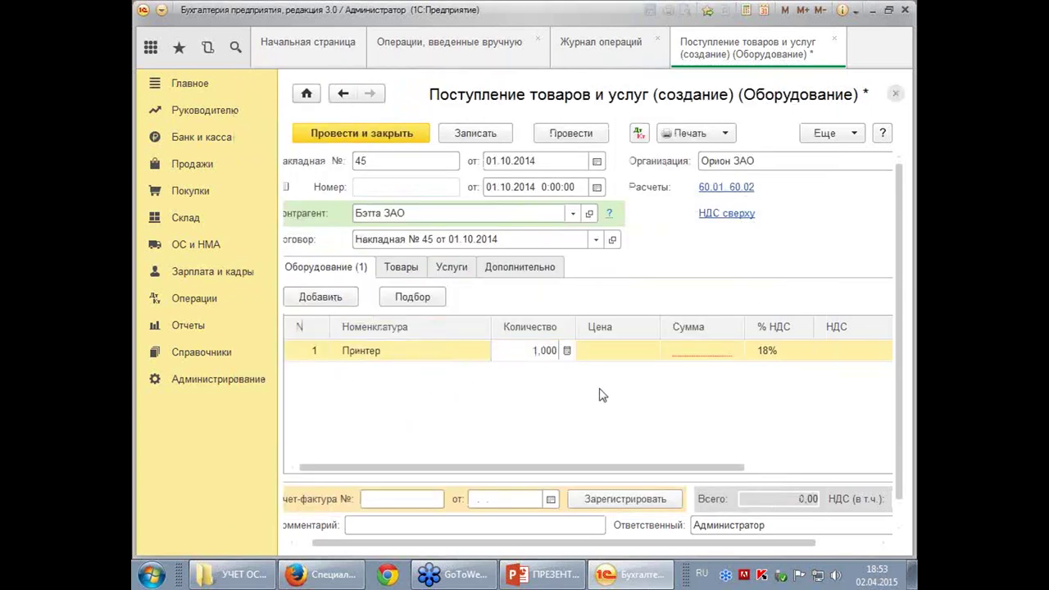
key(Return)
text(450000,00)
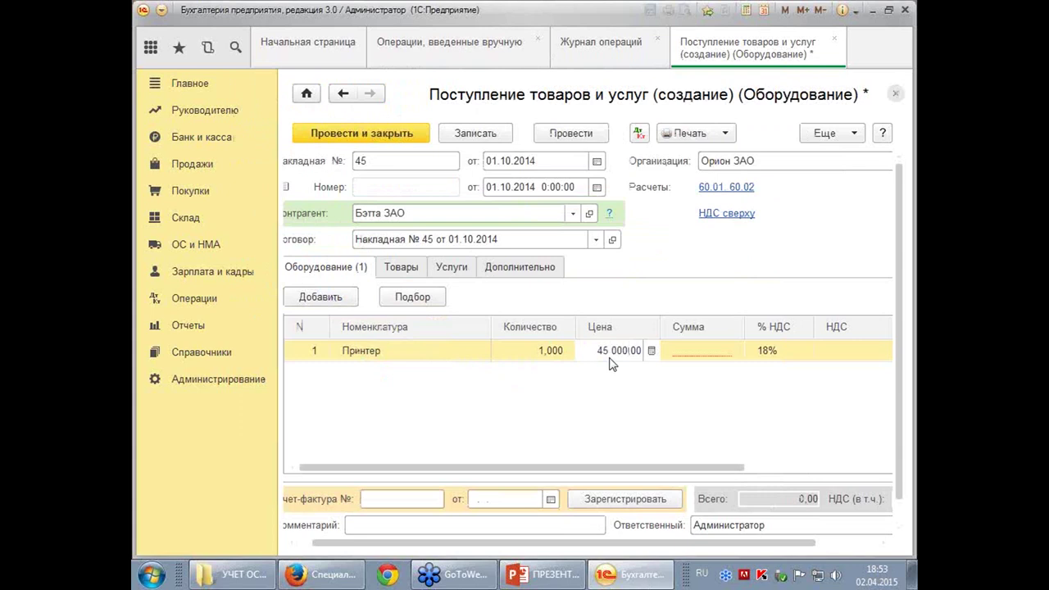
key(Return)
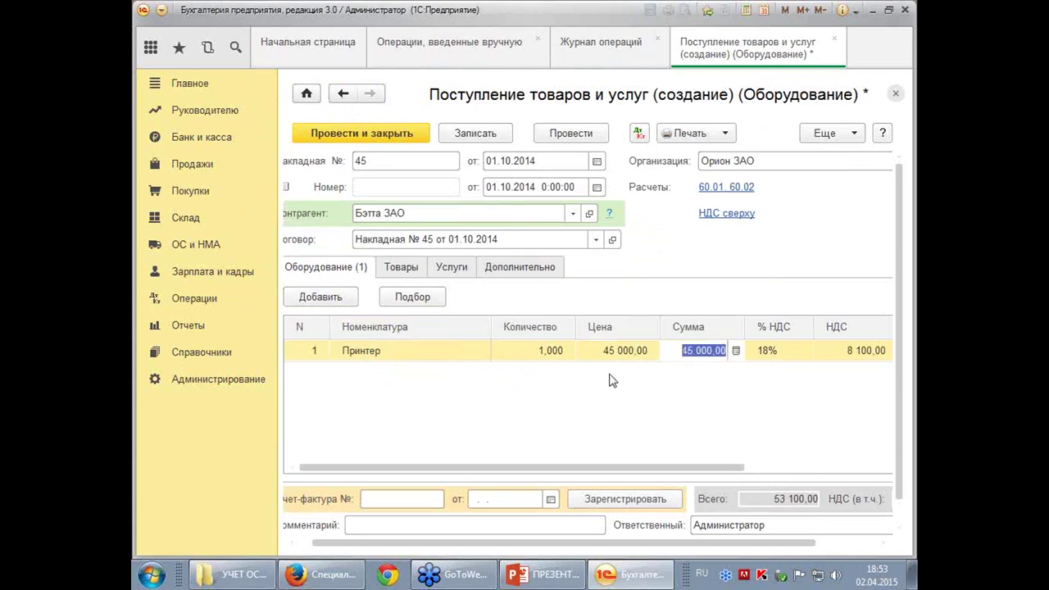
Examine the printer line's VAT and account columns and the document's VAT calculation options, closing the price settings without changes
drag(586, 469, 796, 478)
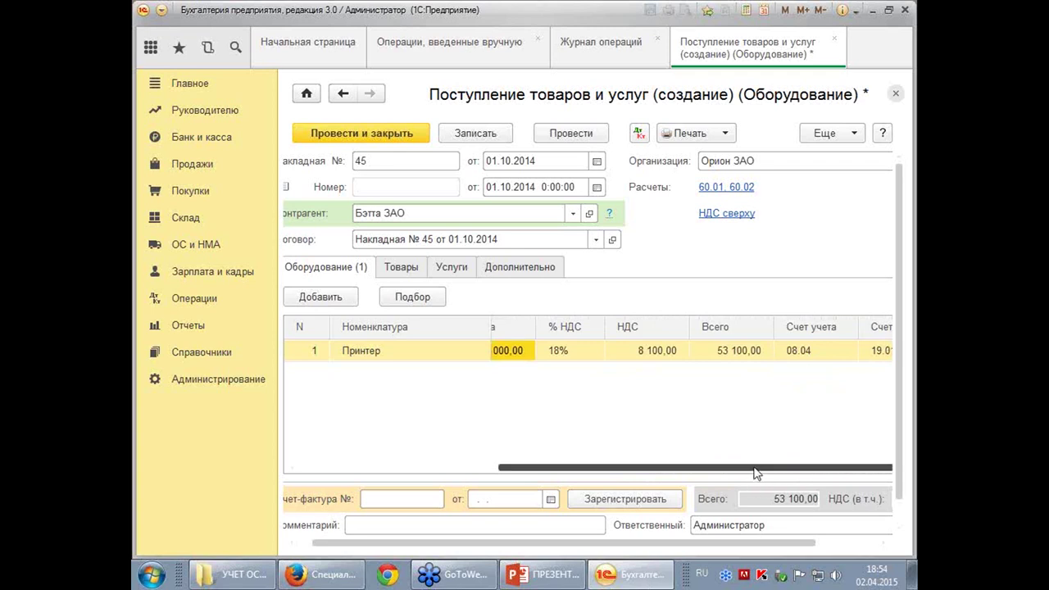
drag(755, 473, 416, 467)
drag(522, 546, 387, 531)
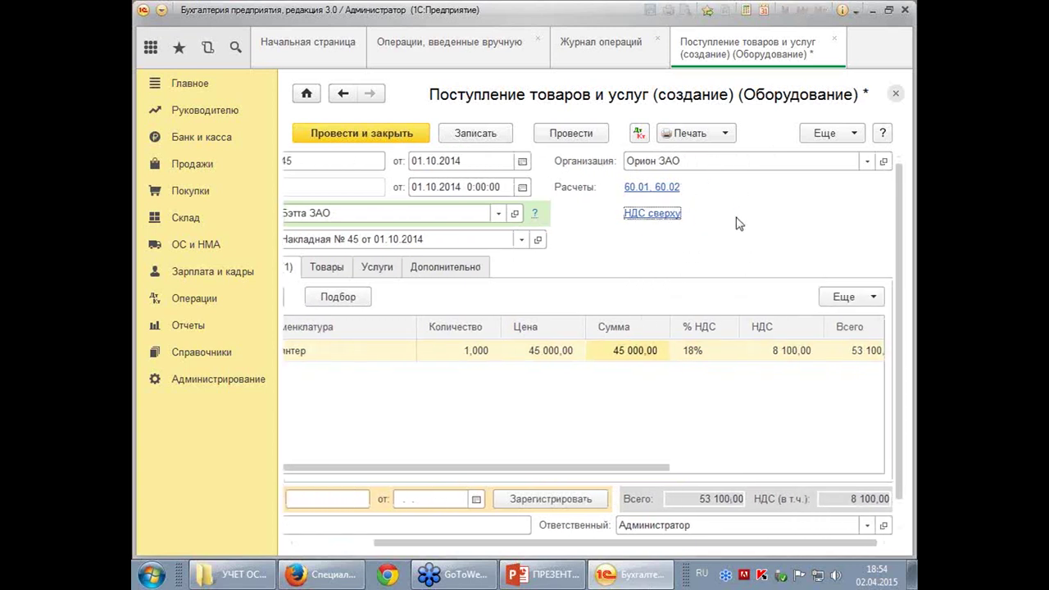
click(664, 218)
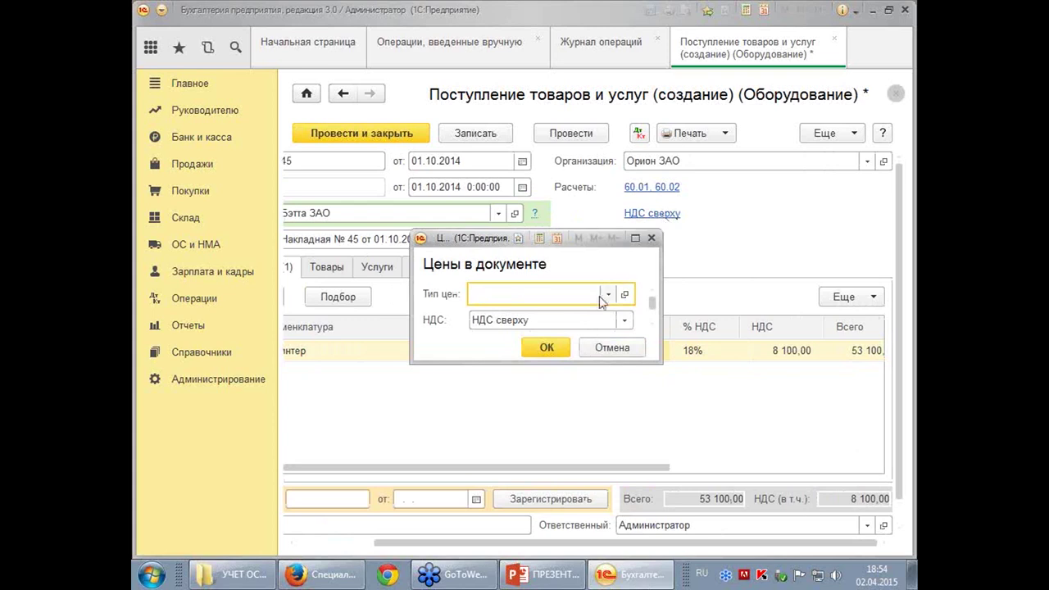
click(625, 320)
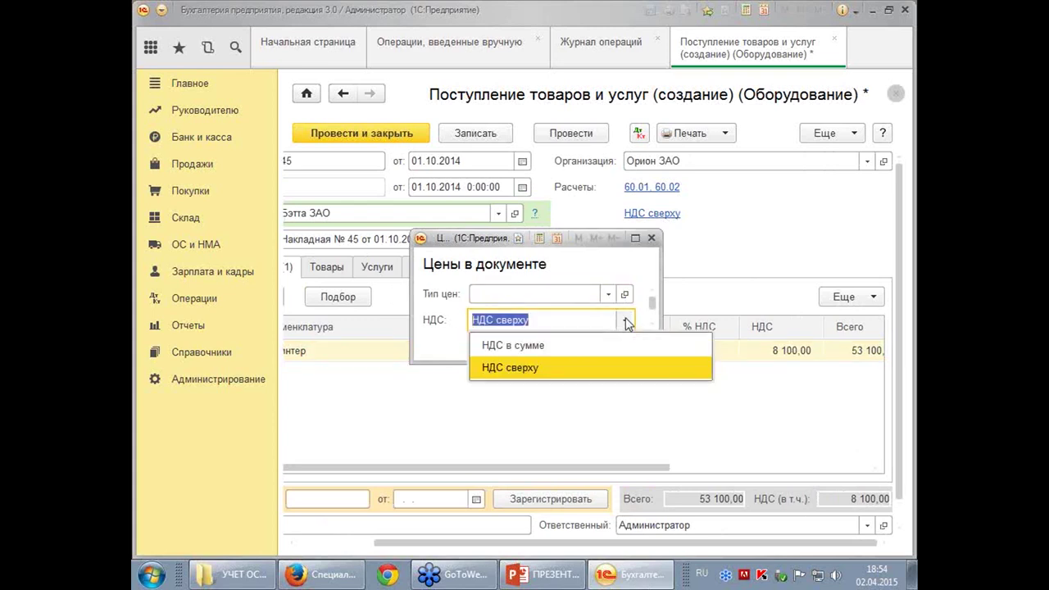
click(635, 239)
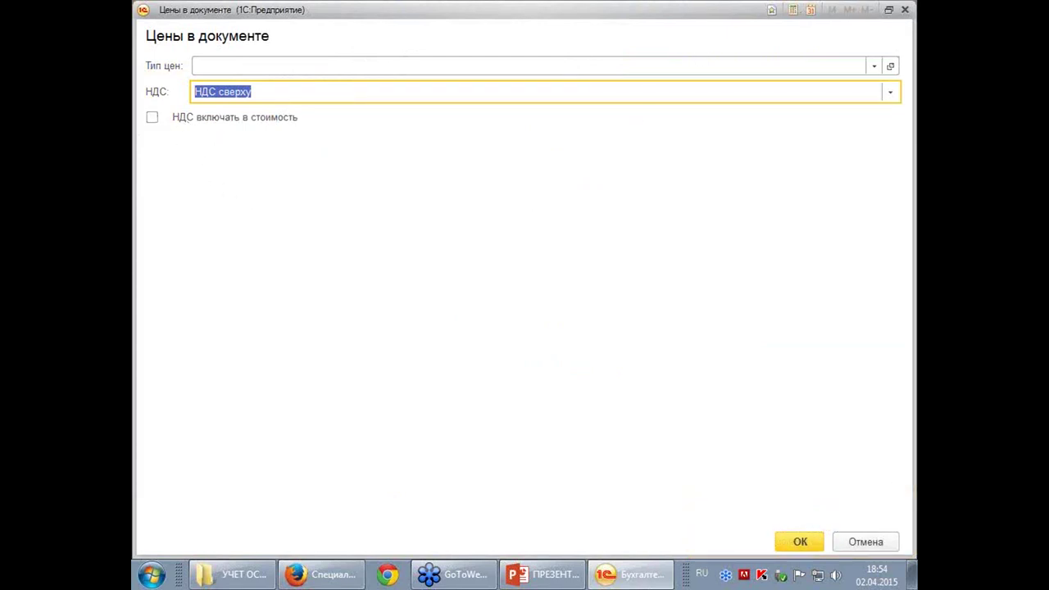
click(905, 11)
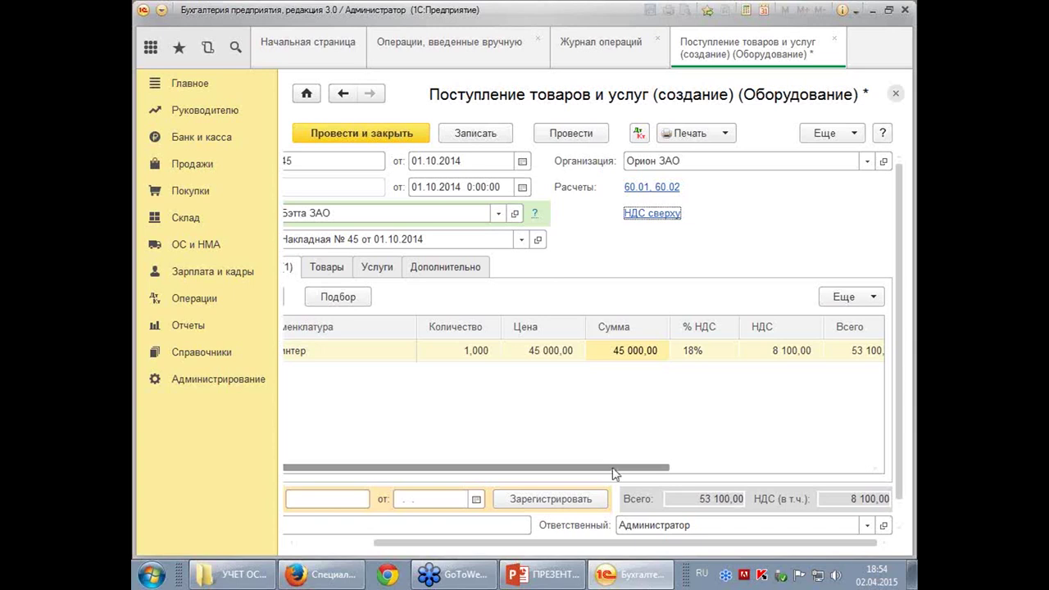
scroll(624, 500, left, 2)
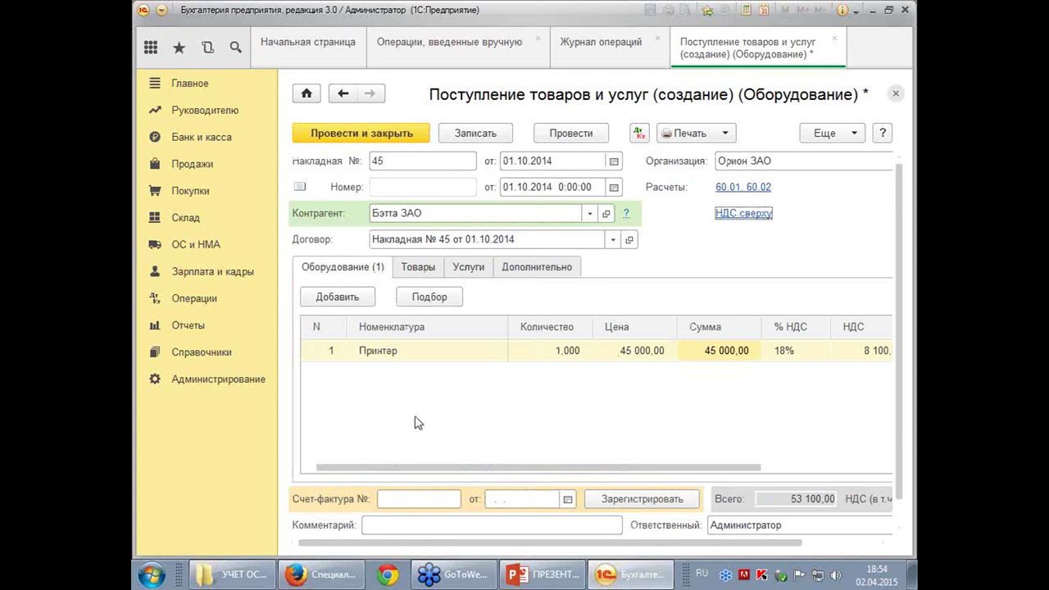
Register the supplier's счет-фактура with number 45 dated 05.10.2014
click(404, 502)
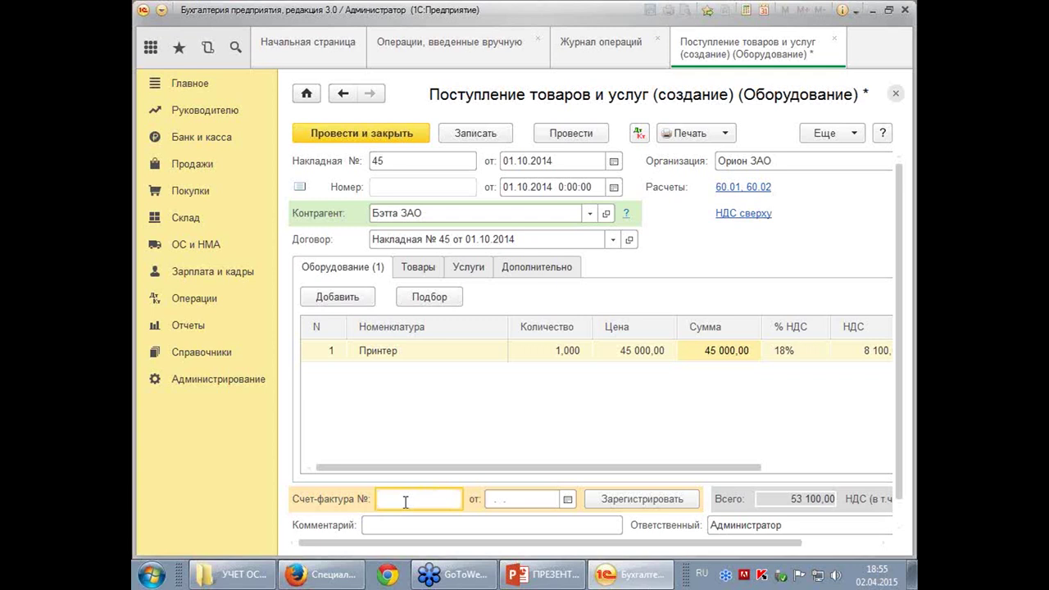
text(45)
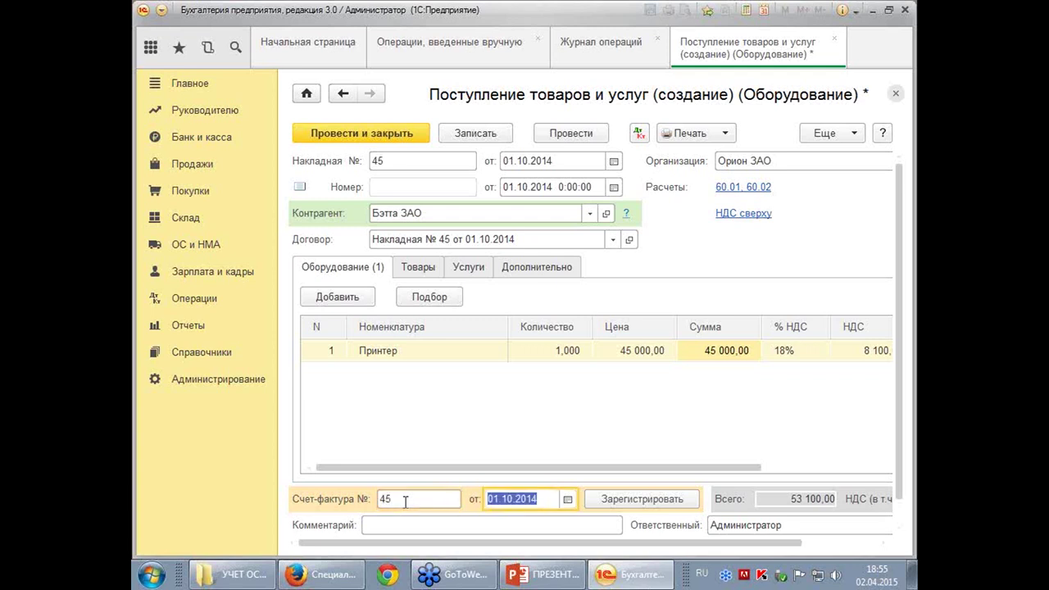
text(05.10)
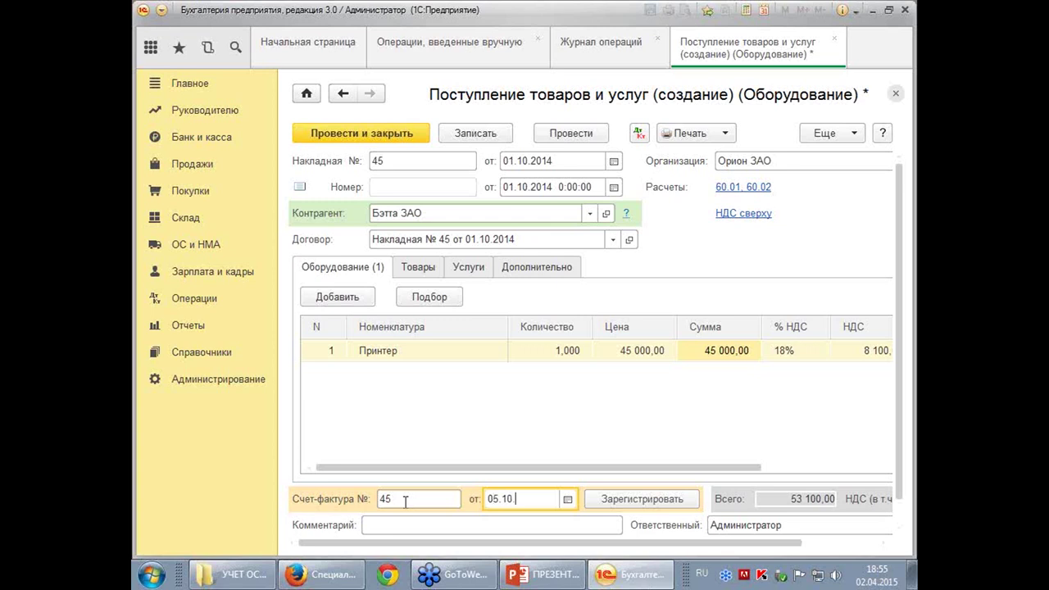
text(.2014)
key(Tab)
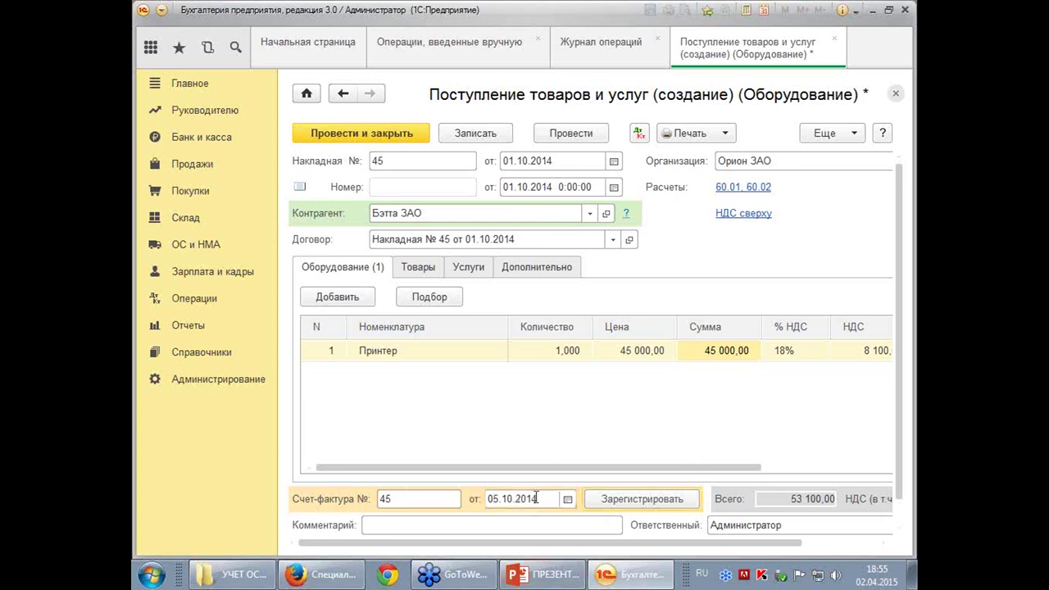
click(637, 506)
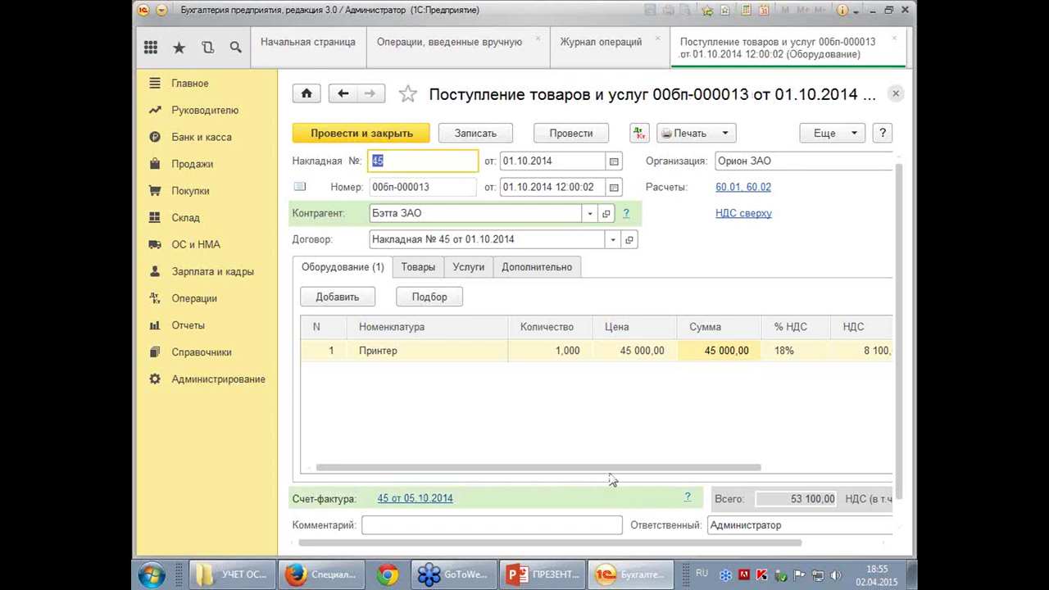
Post and close the printer's equipment receipt from Бэтта ЗАО, dismissing the change notification
click(359, 134)
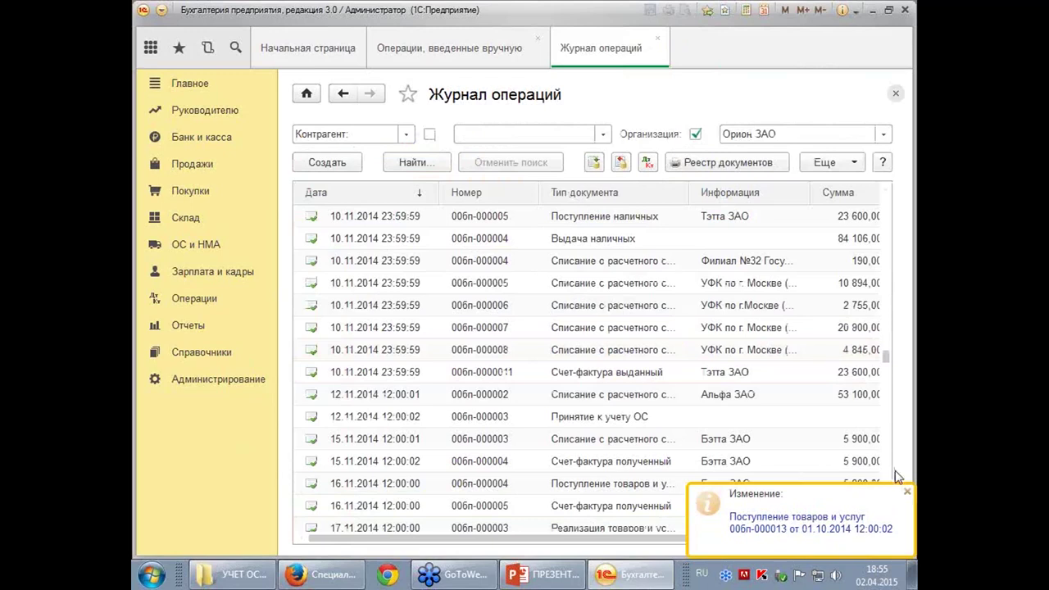
click(907, 492)
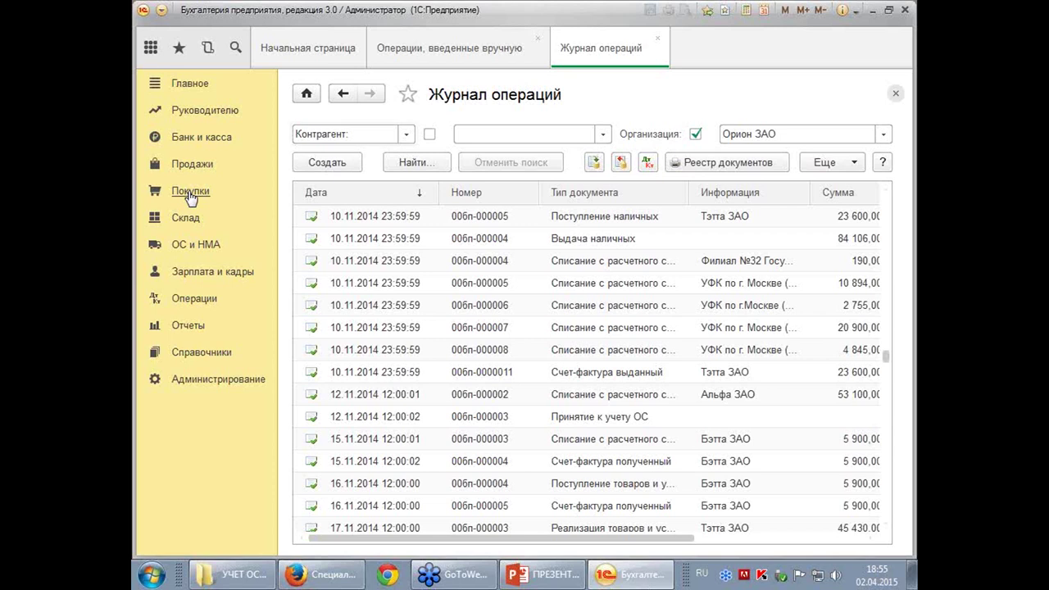
Look through the commands available for the 01.10.2014 equipment receipt in the Поступление товаров и услуг list, including Создать на основании, and close the list
click(190, 200)
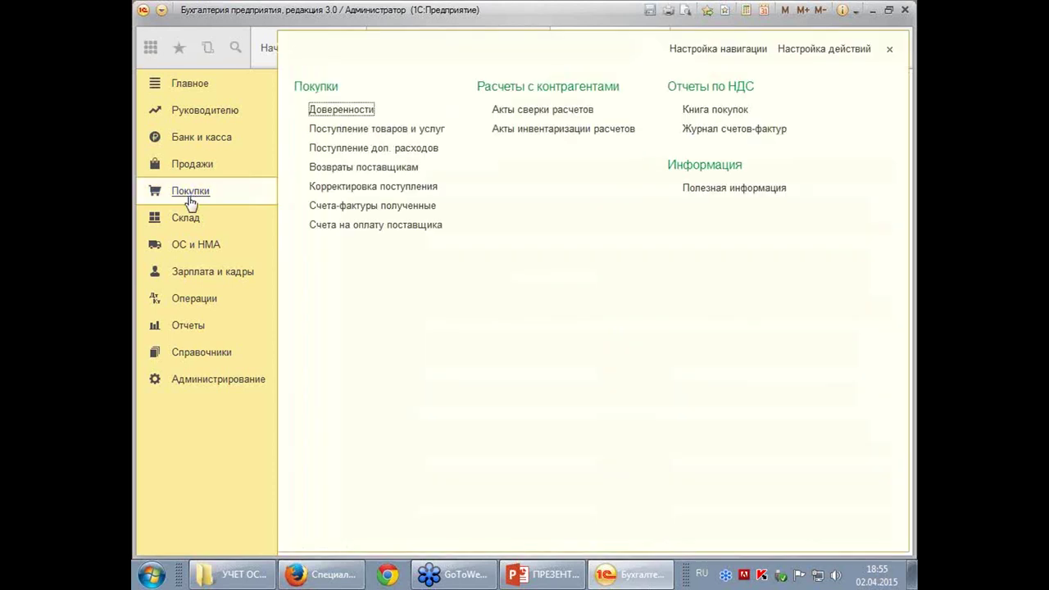
click(376, 129)
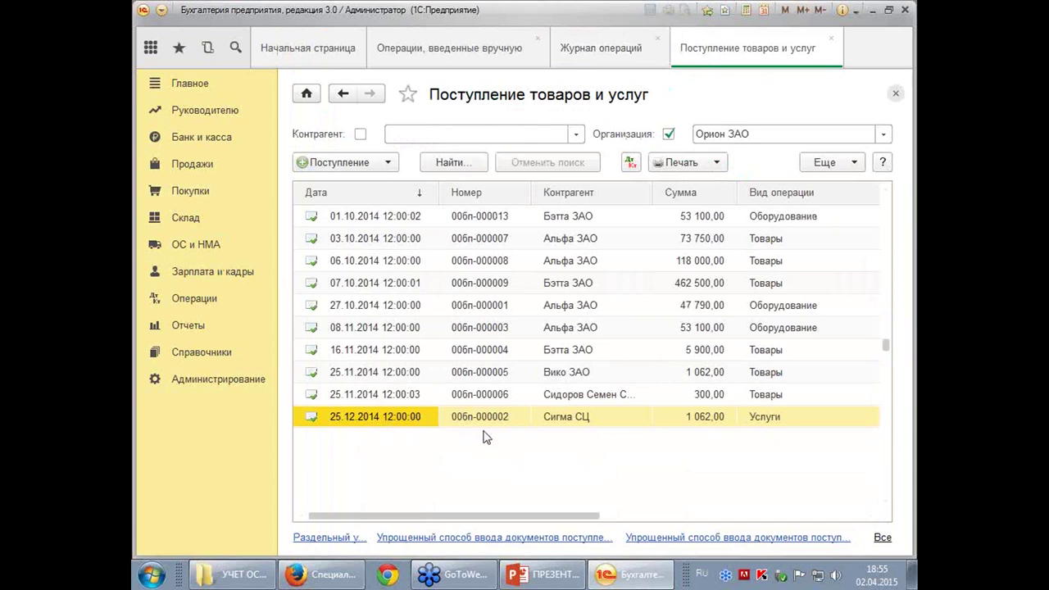
click(369, 219)
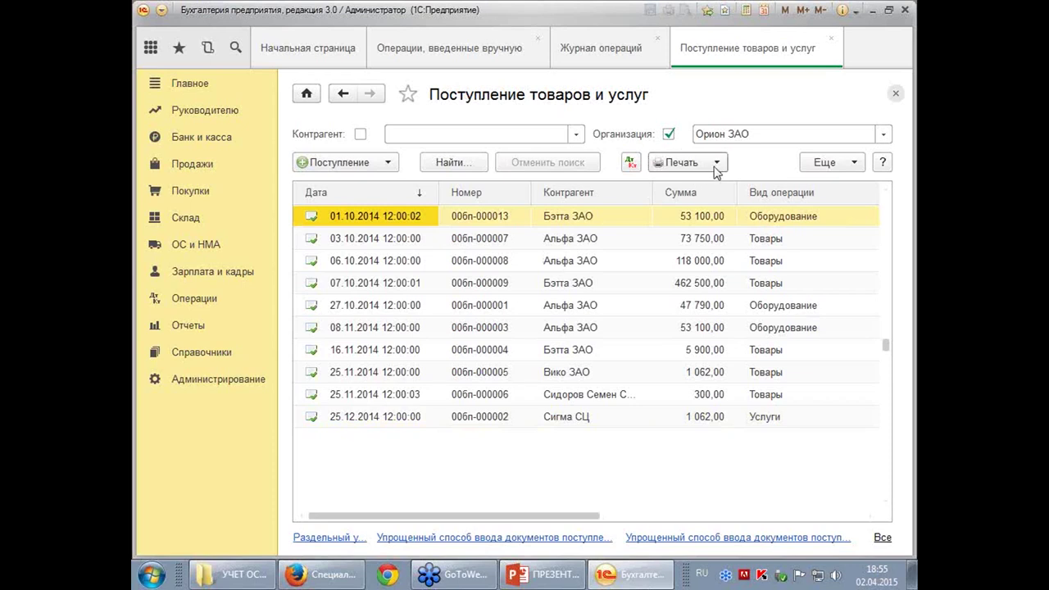
click(853, 164)
scroll(785, 425, down, 4)
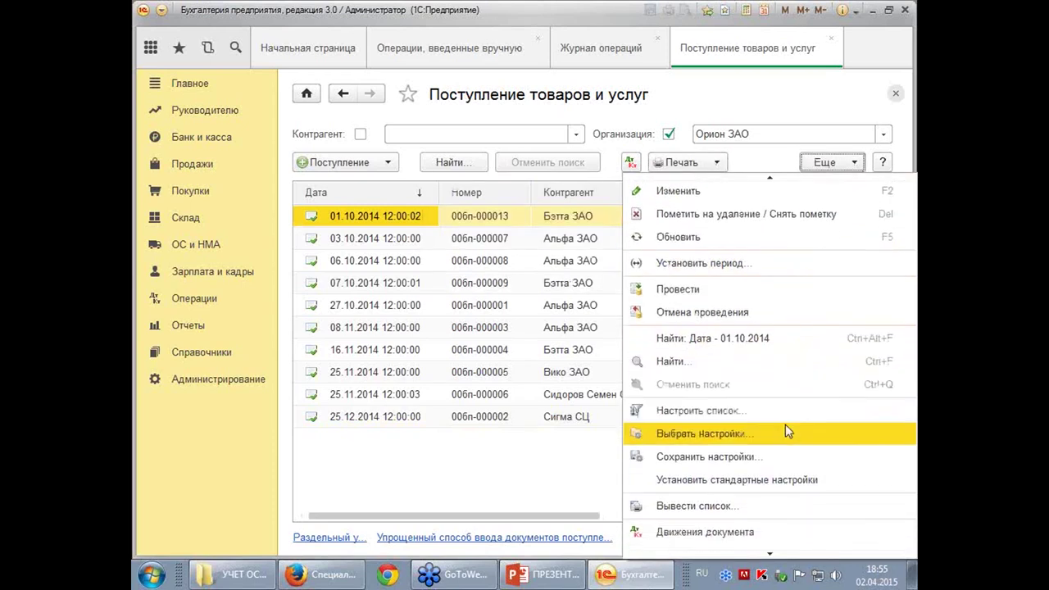
mouse_move(771, 512)
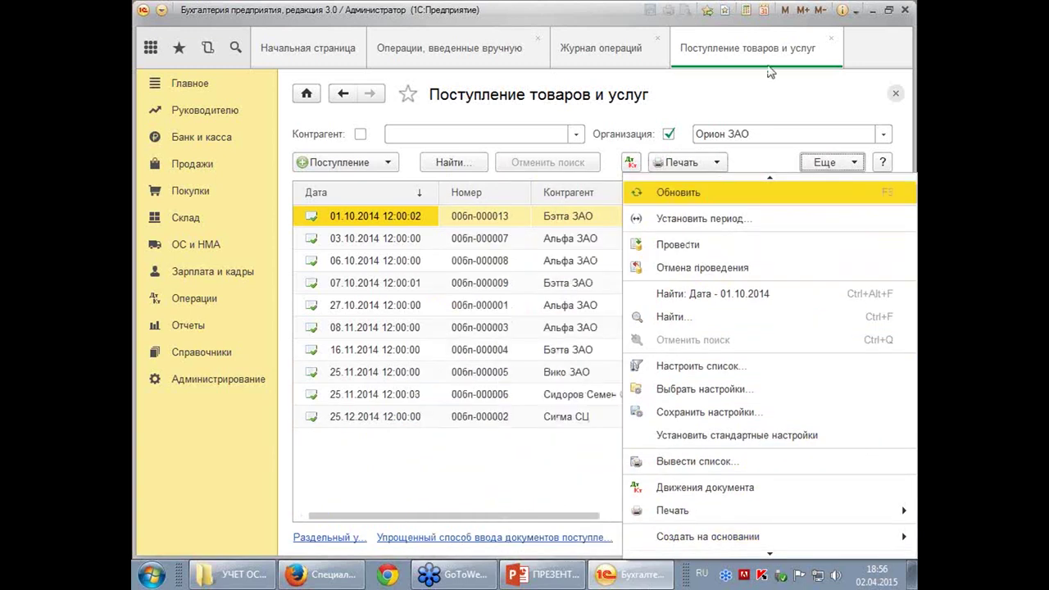
click(896, 93)
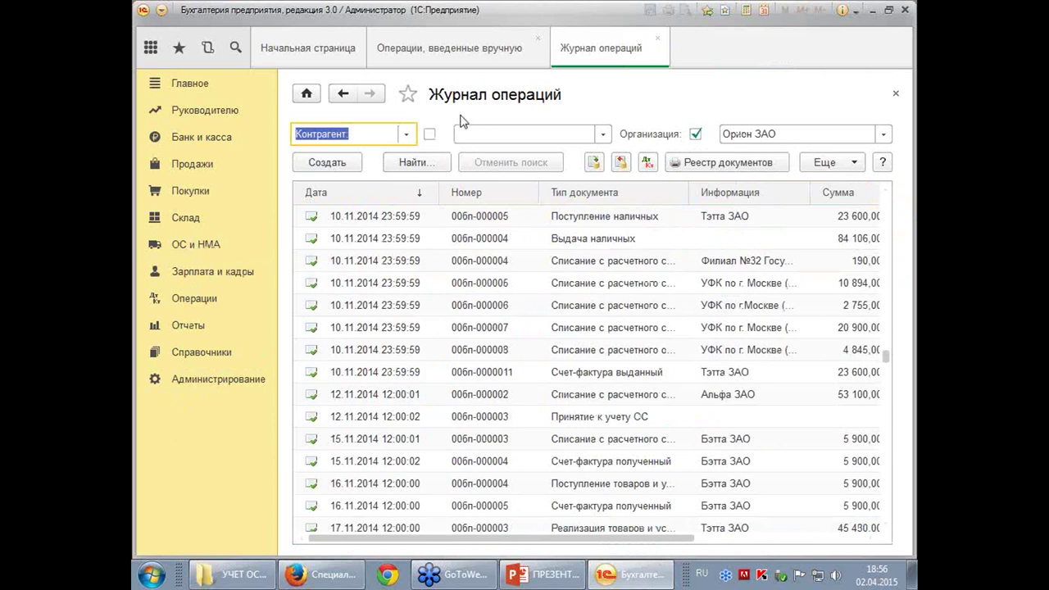
click(327, 163)
text(пр)
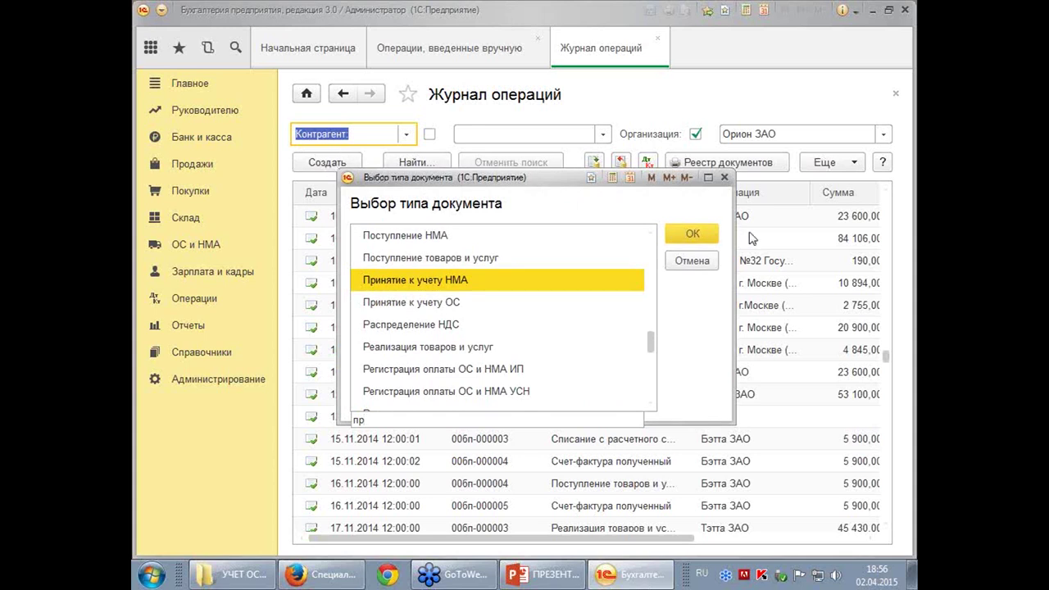
click(725, 178)
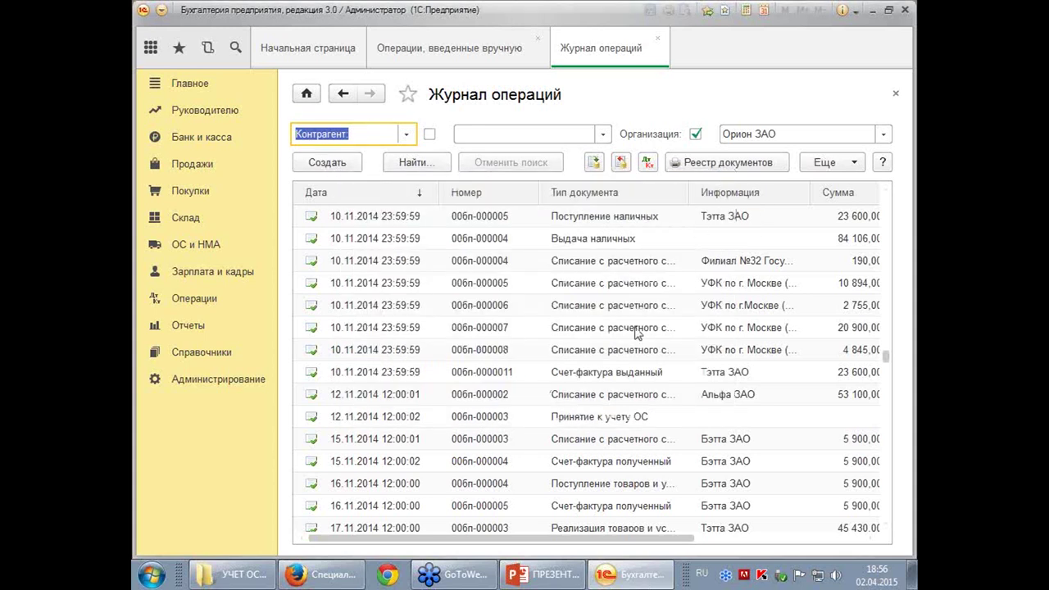
View the accounting entries of the Принятие к учету ОС document dated 12.11.2014 from the operations journal, and close them
click(615, 420)
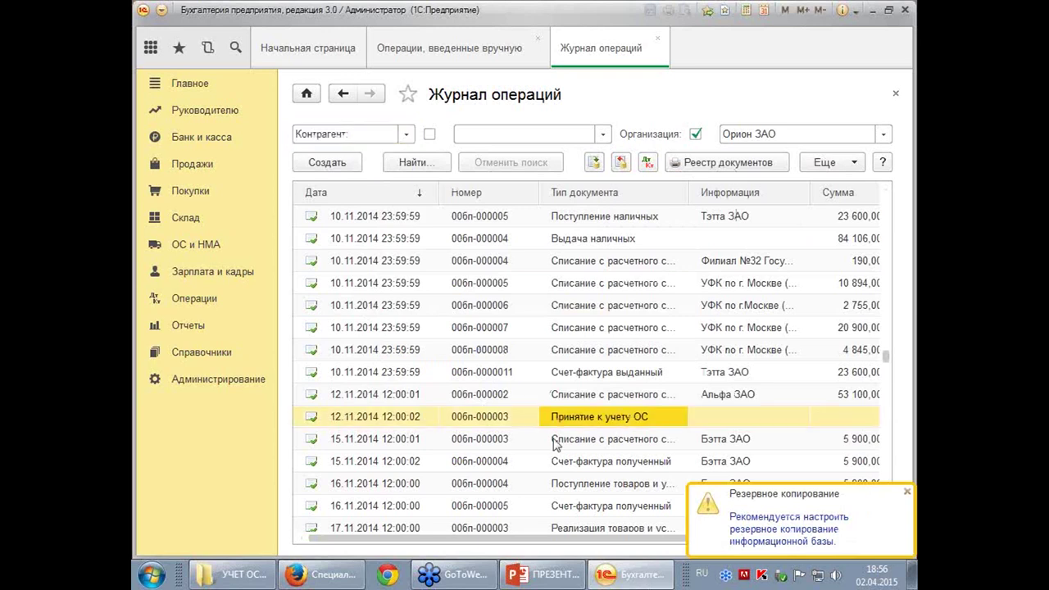
click(907, 492)
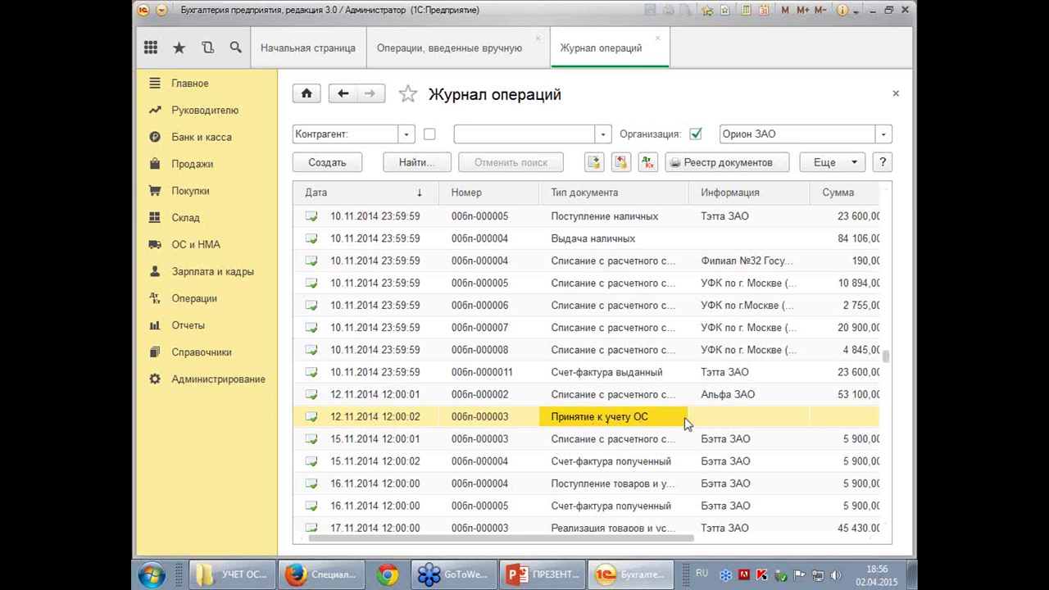
click(646, 167)
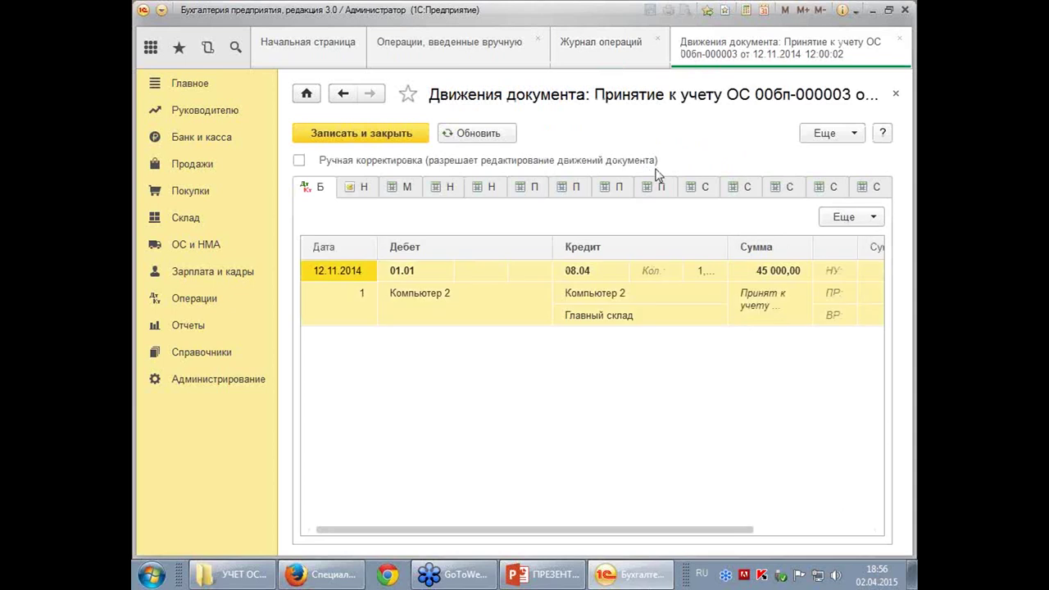
click(896, 95)
click(896, 94)
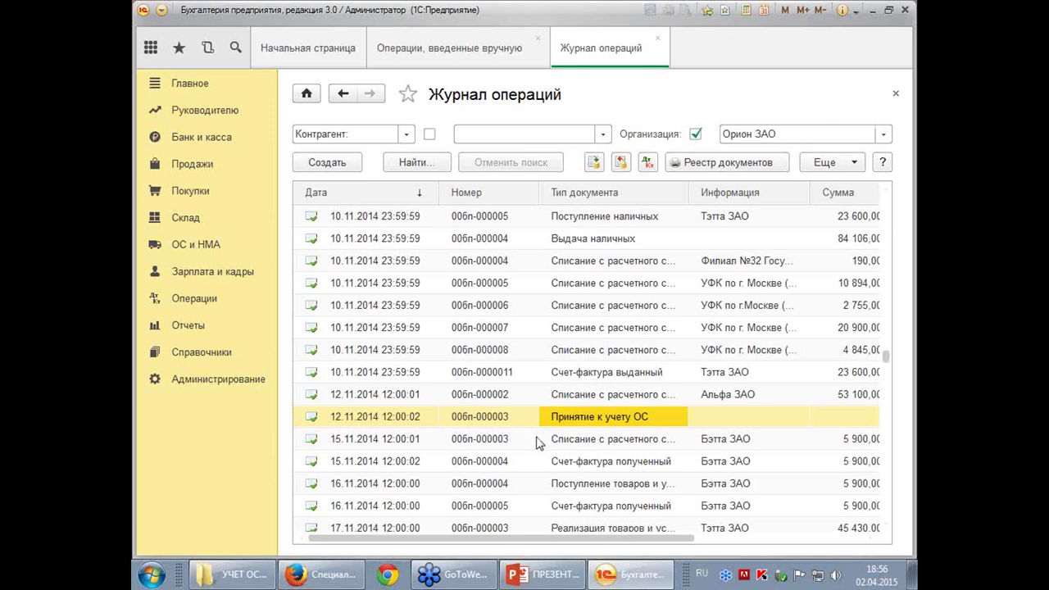
Check the 16.11.2014 goods receipt from Бэтта ЗАО for the Создать на основании command, in the journal and in the opened document
click(625, 485)
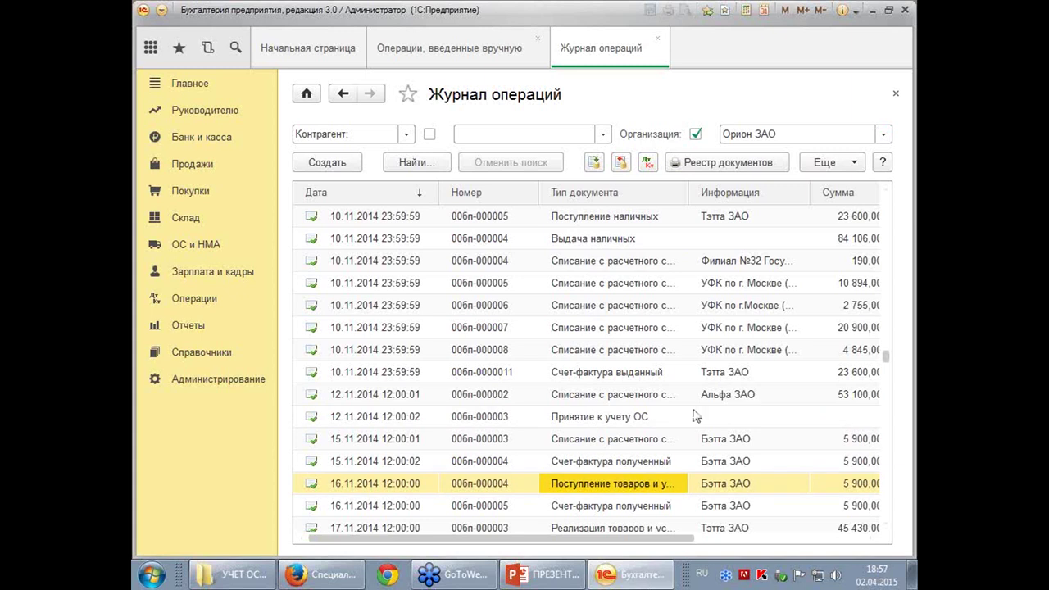
click(848, 168)
scroll(796, 415, down, 6)
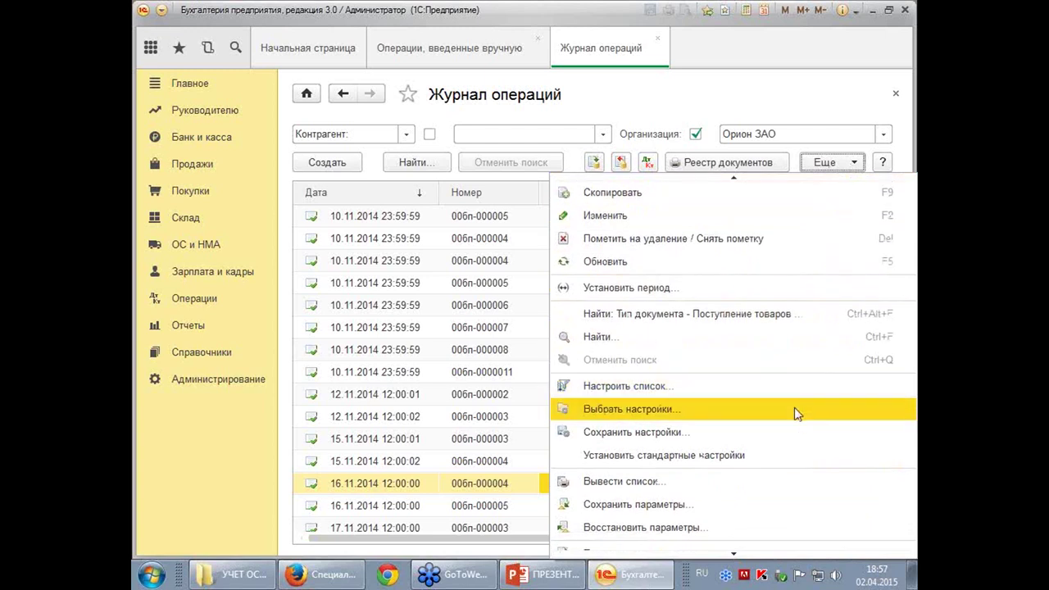
scroll(788, 508, down, 2)
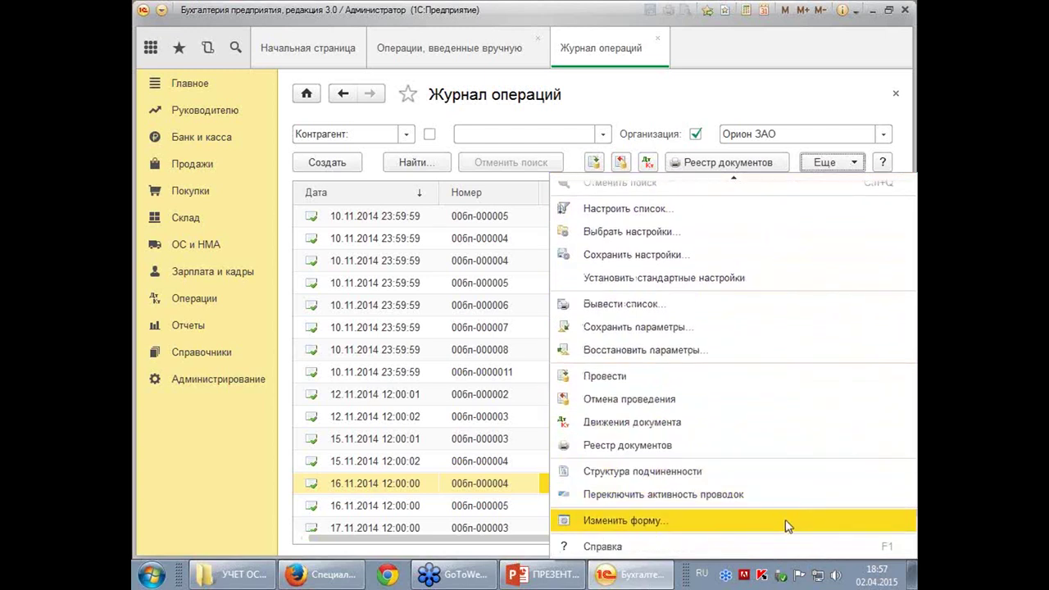
double_click(537, 486)
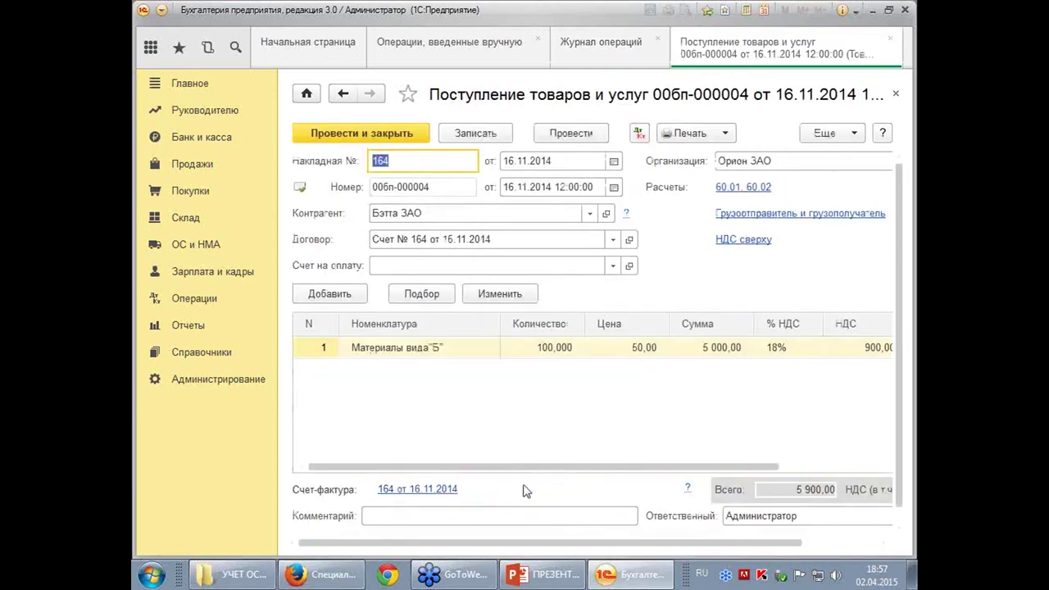
click(841, 134)
mouse_move(778, 372)
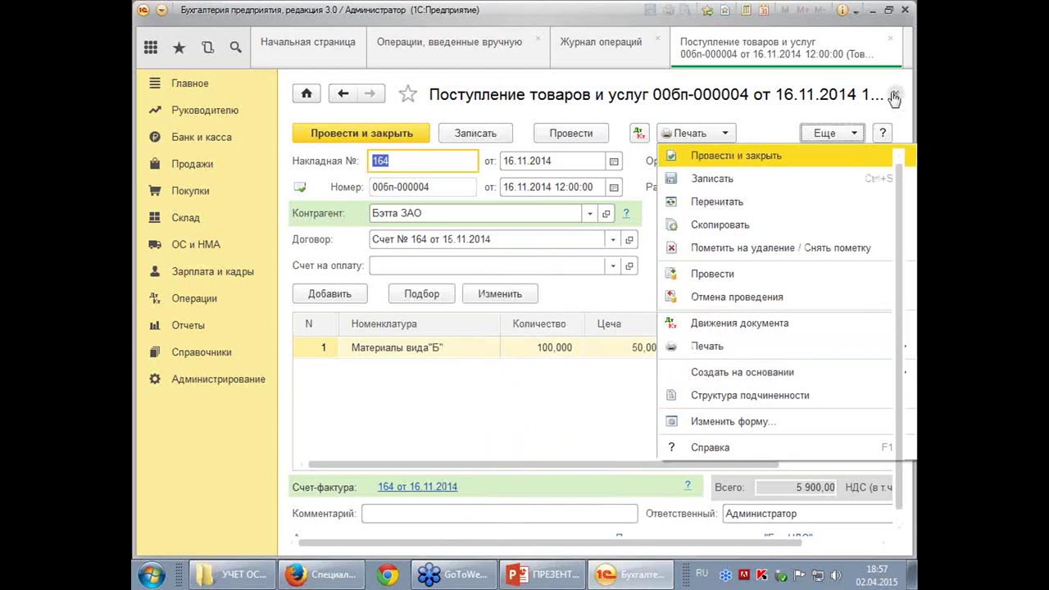
click(895, 98)
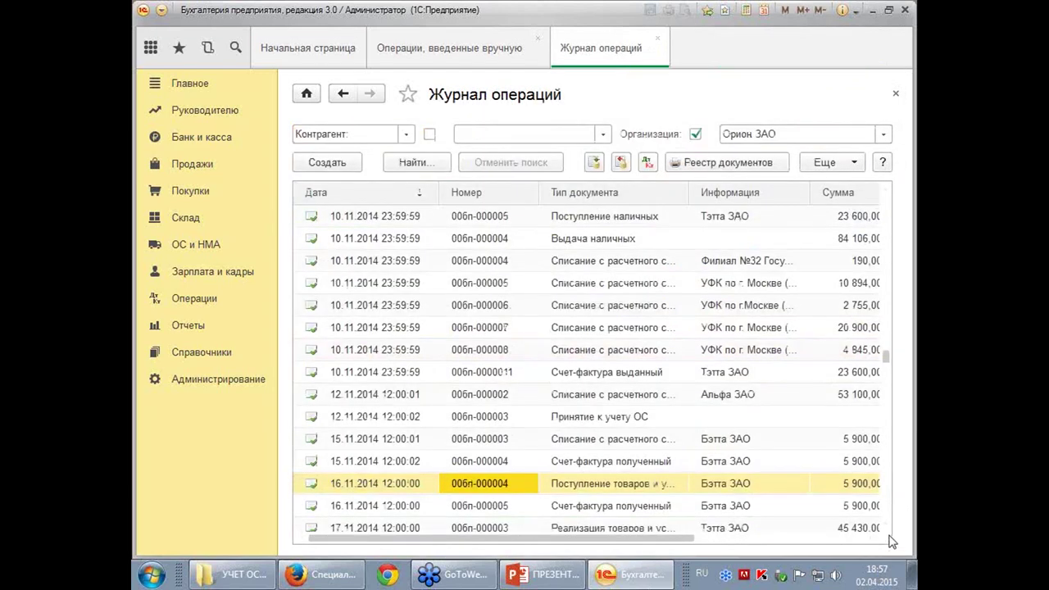
Open the 27.10.2014 equipment receipt from Альфа ЗАО in the purchases' Поступление товаров и услуг list
scroll(887, 529, down, 2)
scroll(889, 533, down, 1)
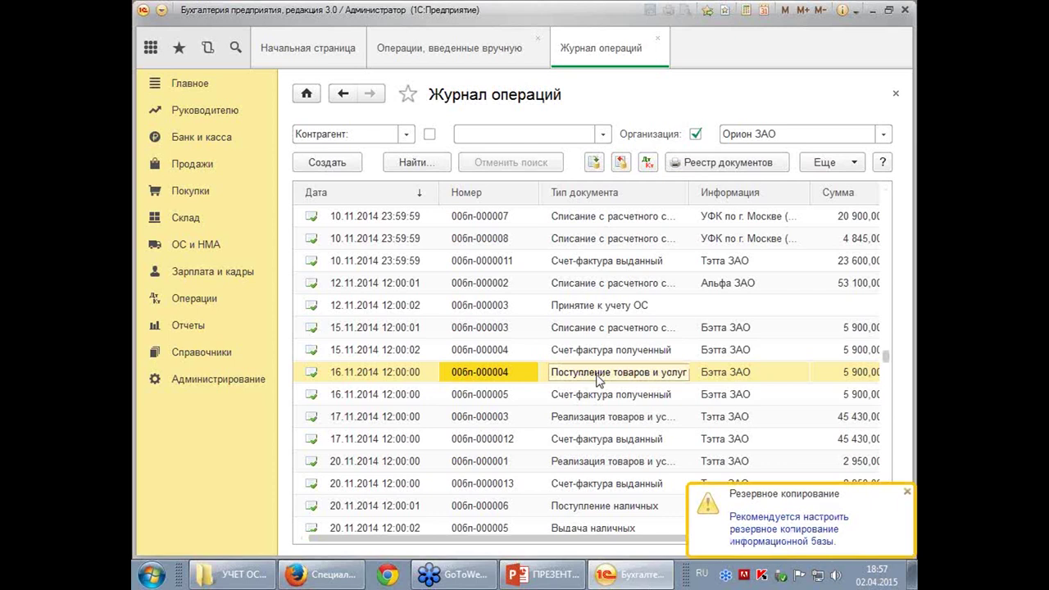
click(588, 400)
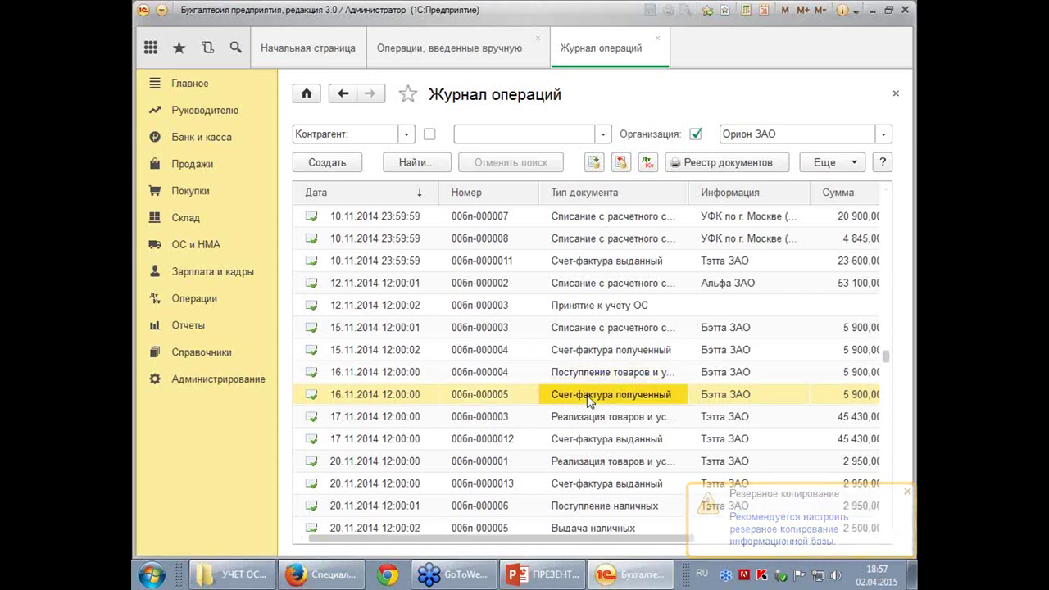
click(189, 197)
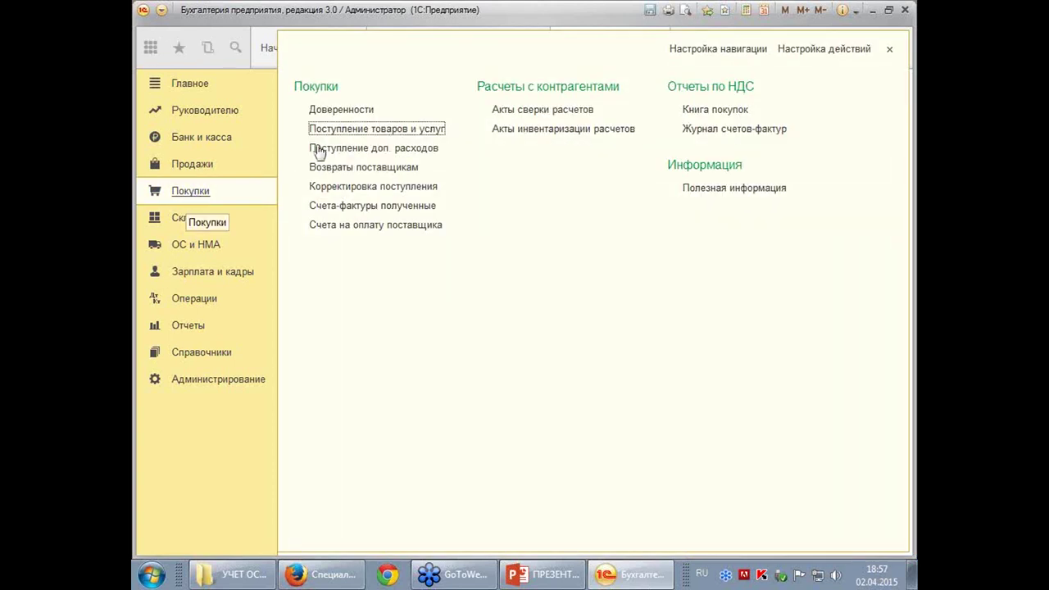
click(347, 131)
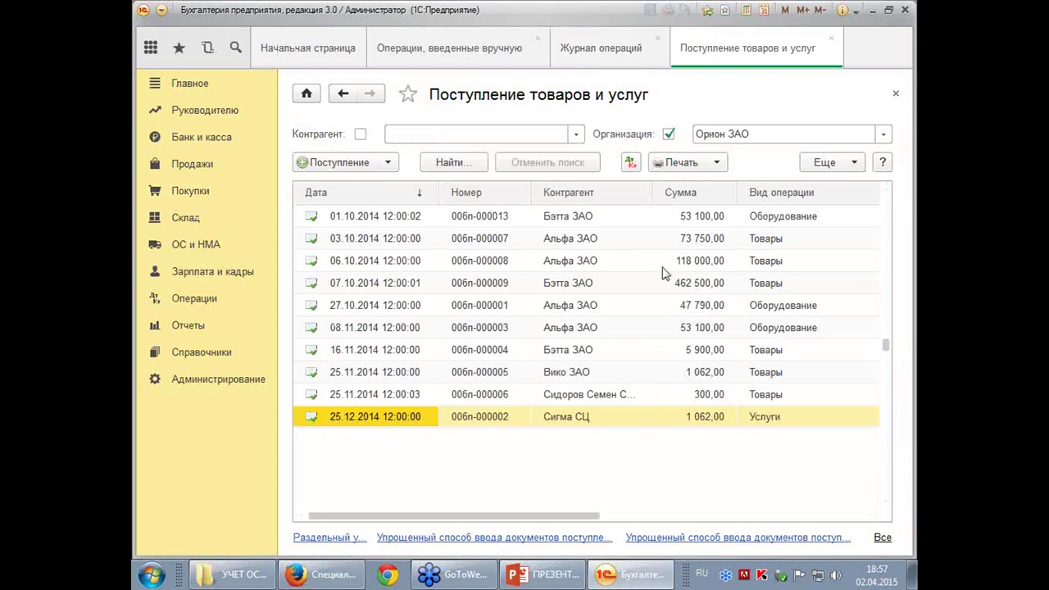
click(397, 306)
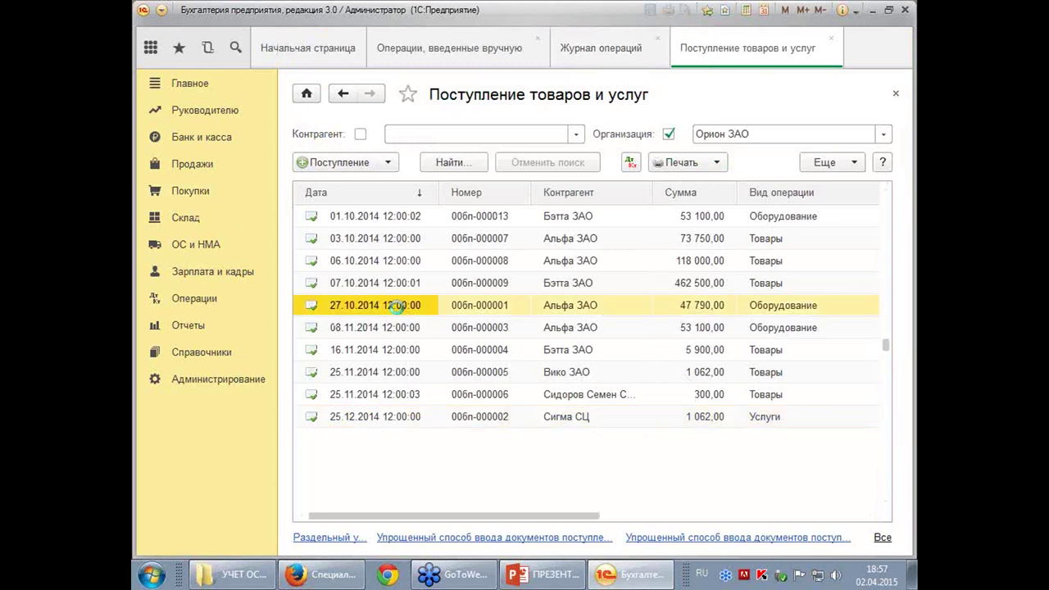
double_click(397, 305)
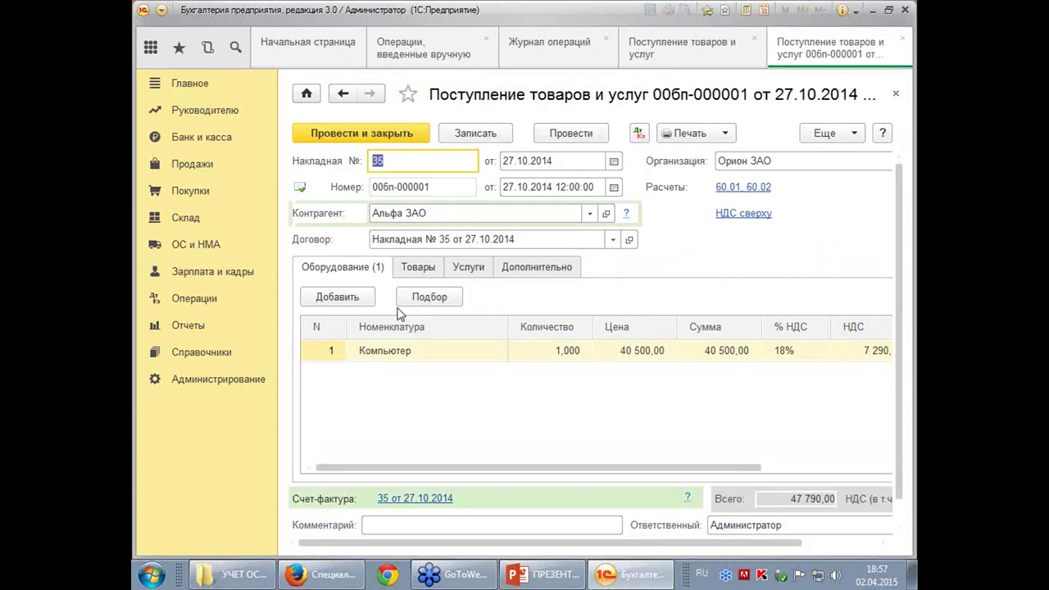
Open the computer receipt's linked счет-фактура and preview its printed form Счет-фактура за поставщика
click(404, 500)
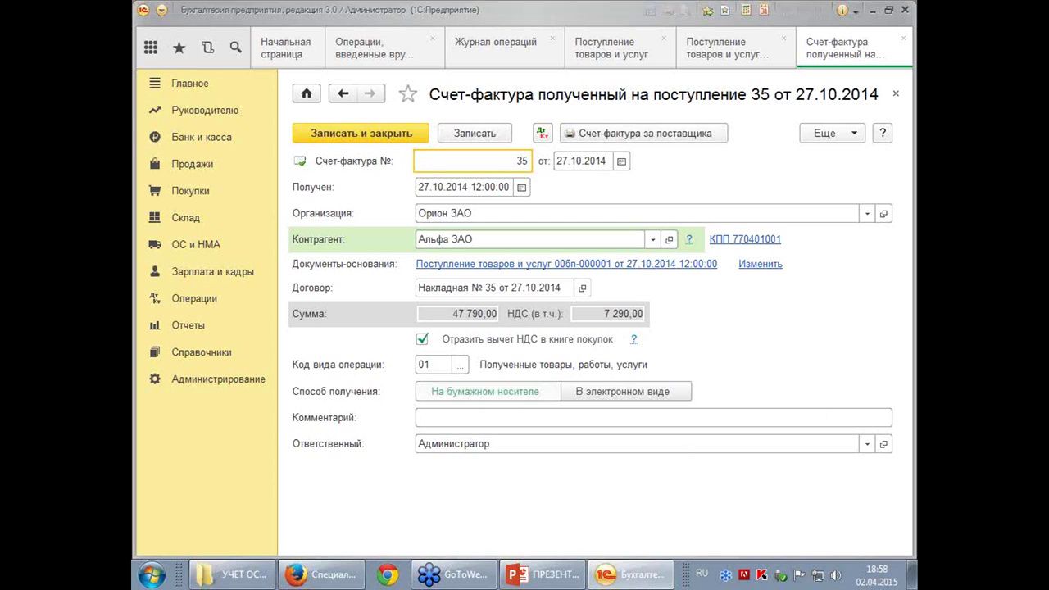
click(654, 139)
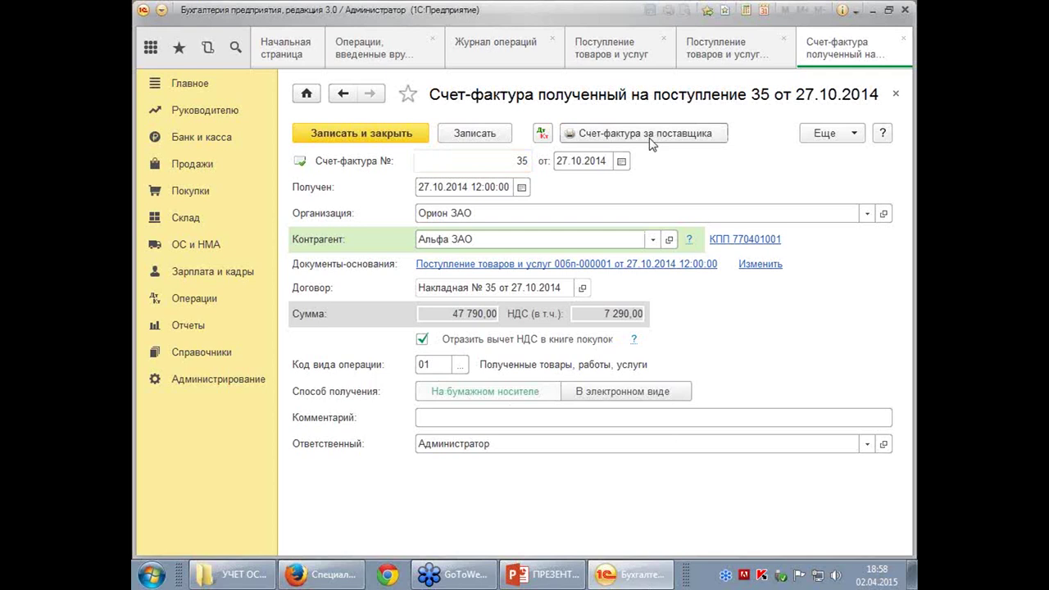
click(649, 138)
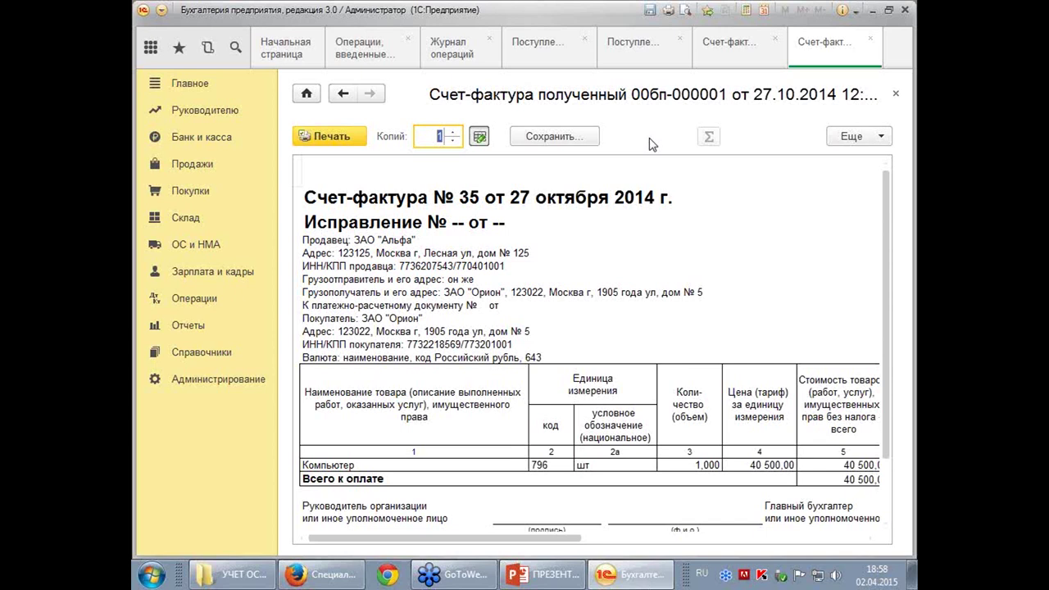
click(896, 96)
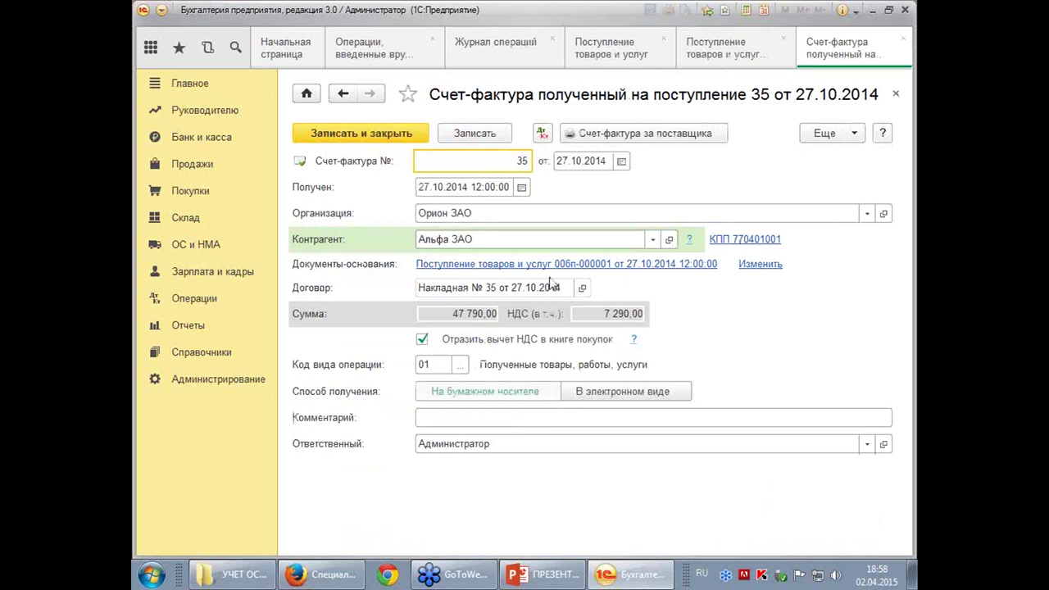
Review the register movements of счет-фактура 35 and its option for reflecting the VAT deduction in the purchase book, returning to the receipt
click(542, 136)
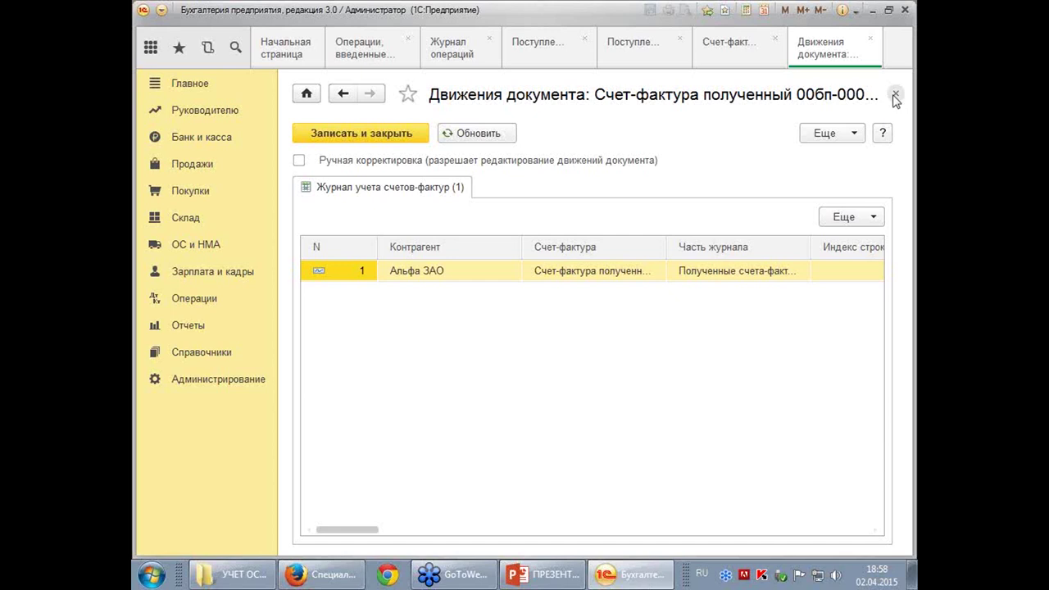
click(896, 96)
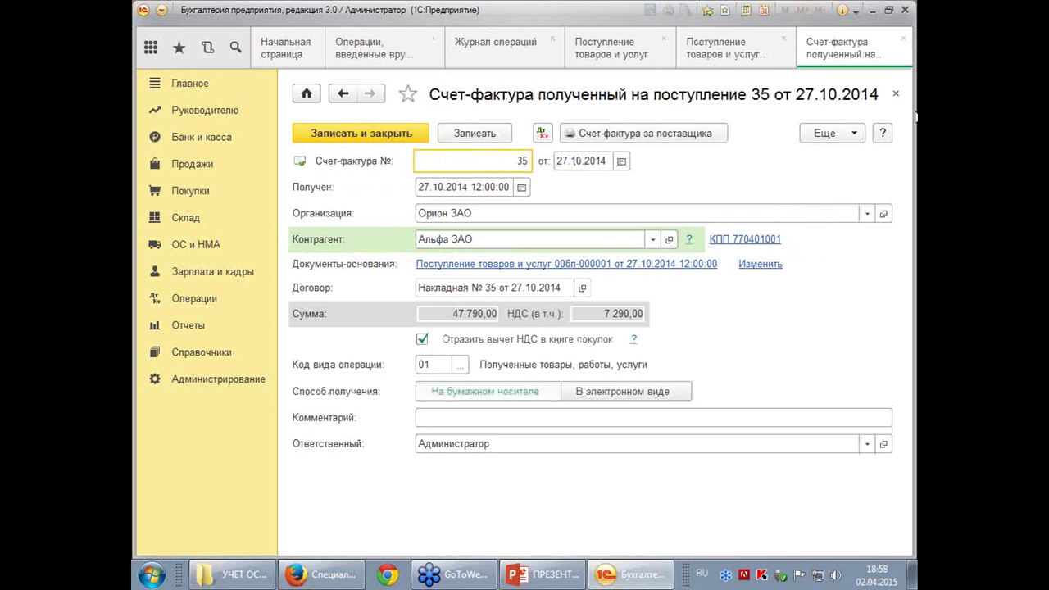
click(896, 96)
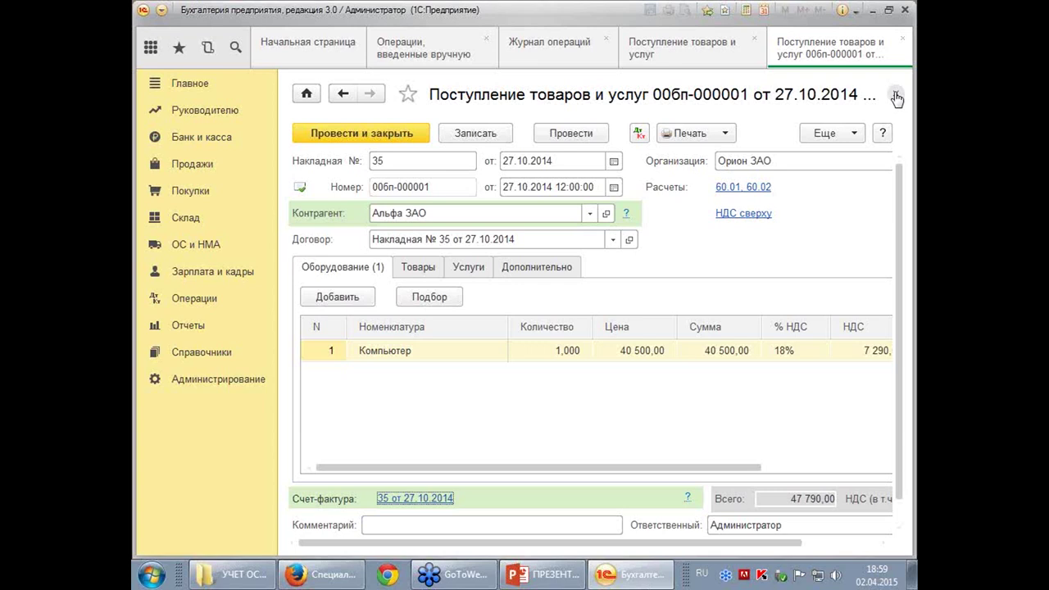
click(416, 499)
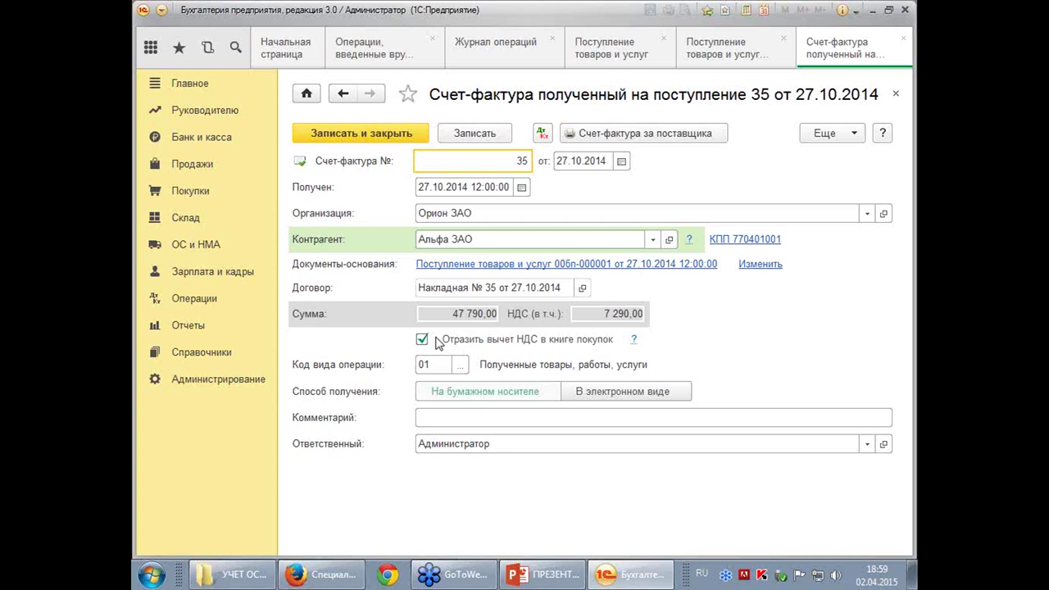
click(895, 96)
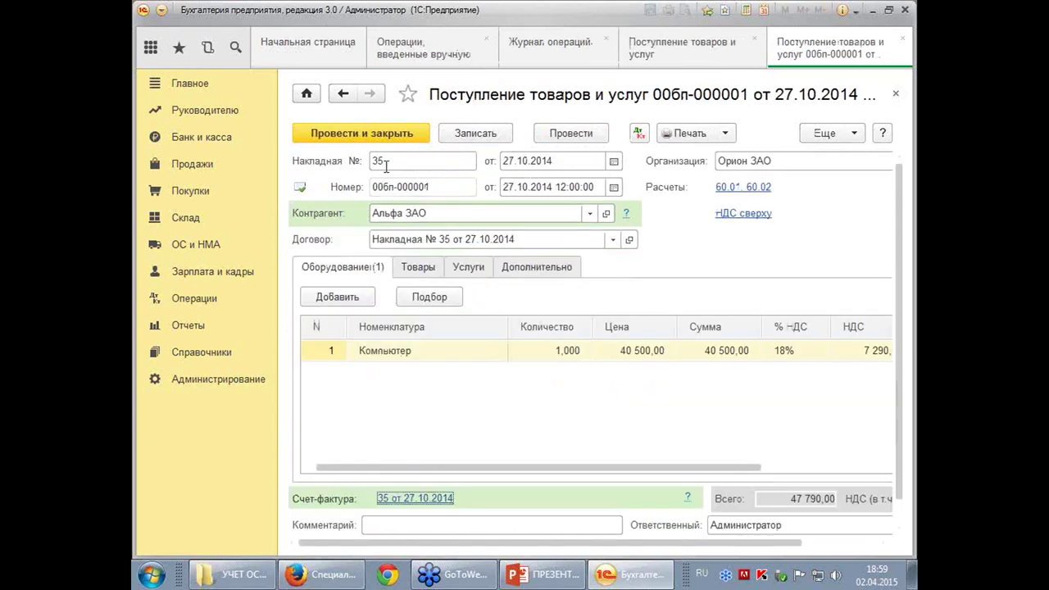
Post and close the computer receipt, and open the 06.12.2014 document in the fixed assets' Списание ОС list
click(379, 139)
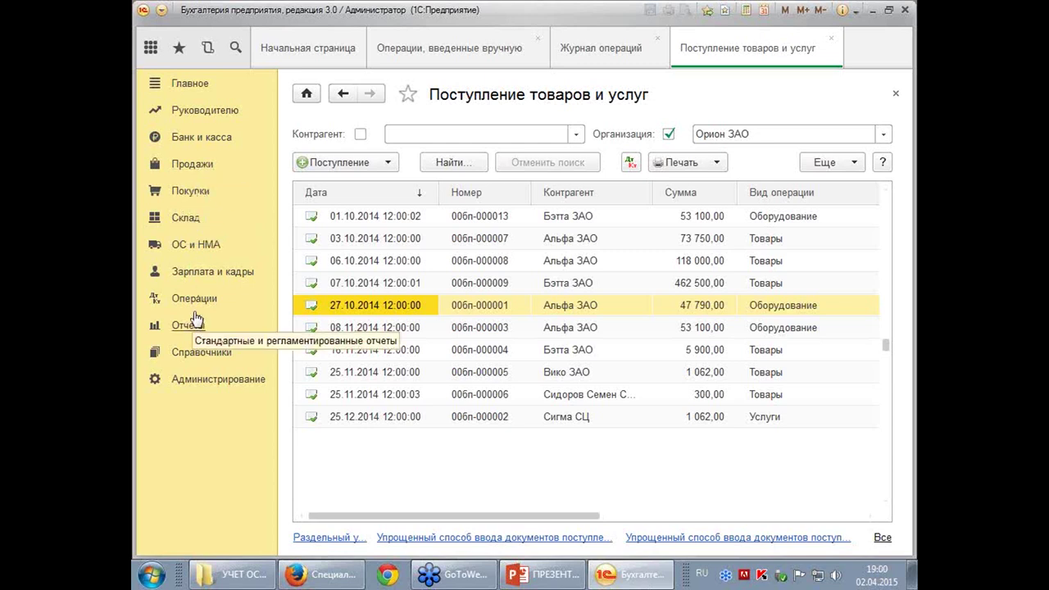
click(190, 244)
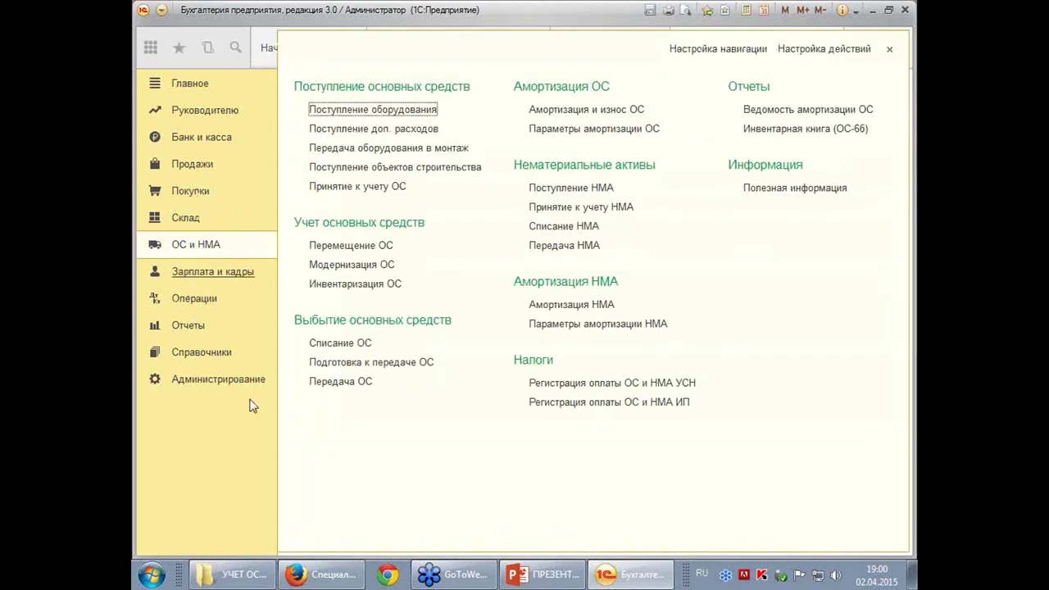
click(338, 345)
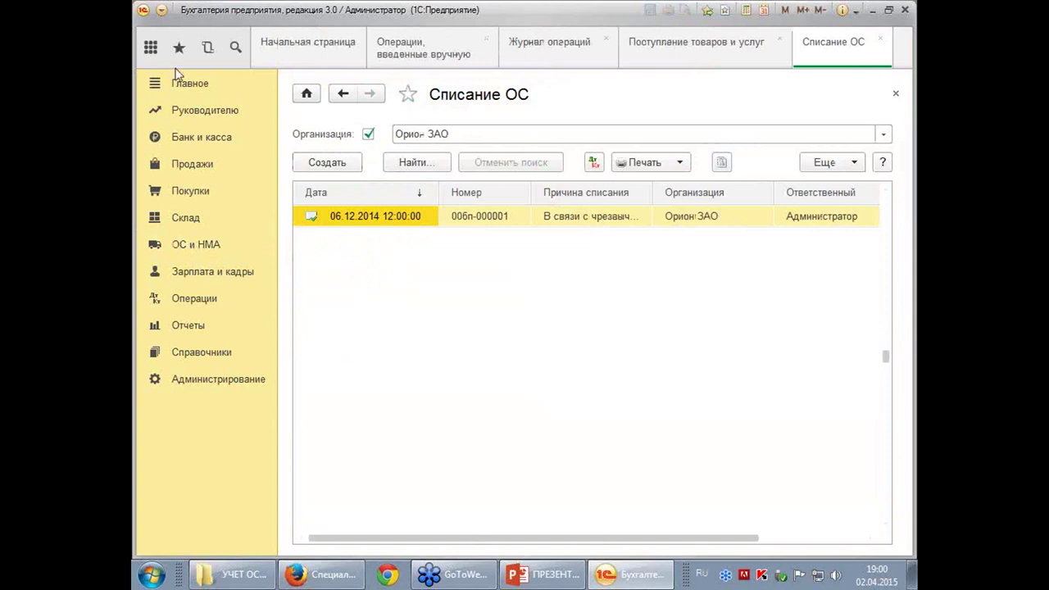
click(197, 246)
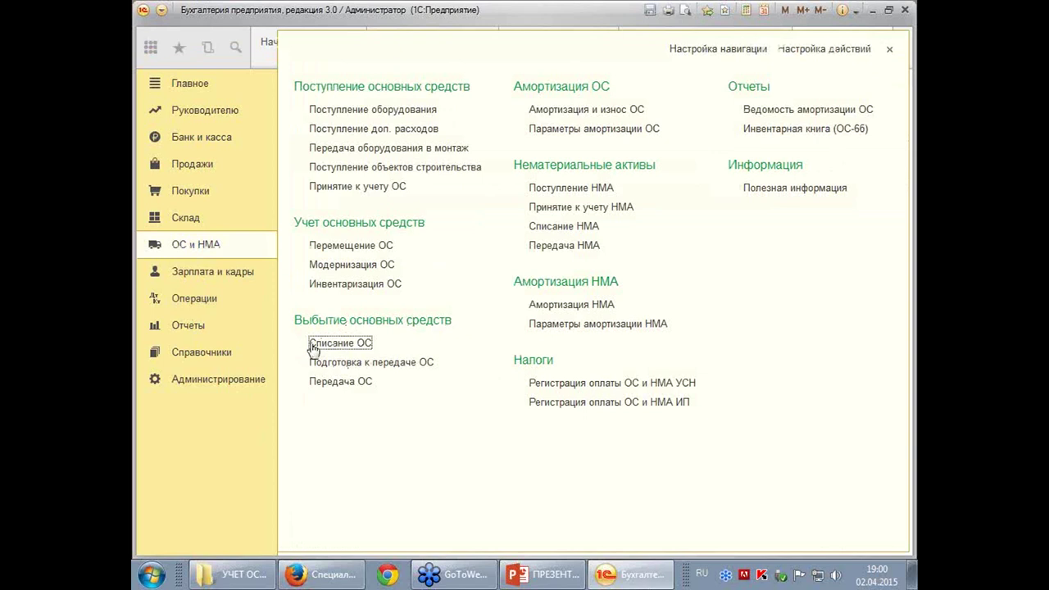
click(340, 344)
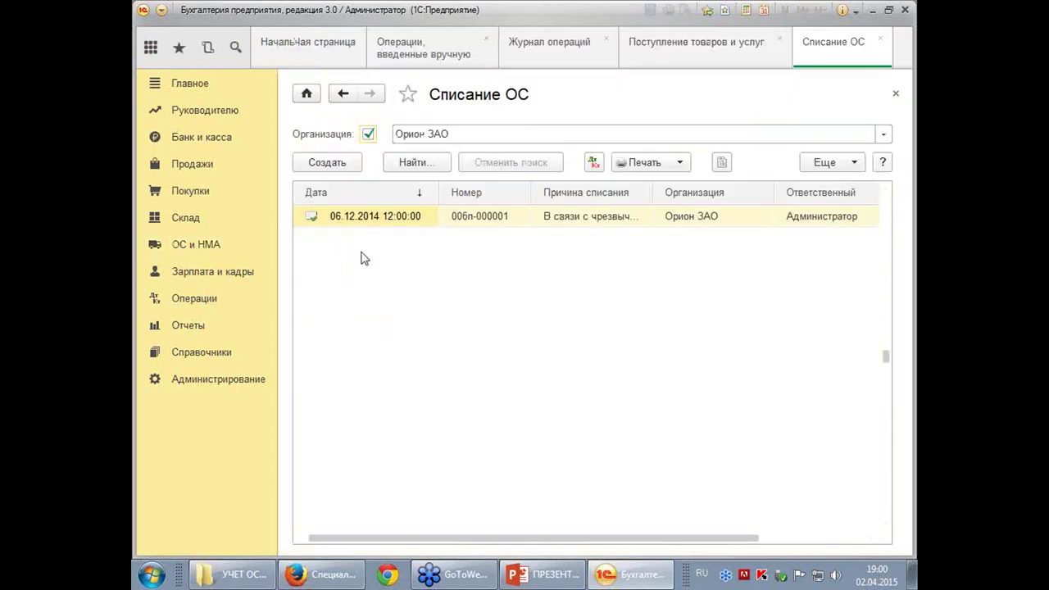
double_click(369, 216)
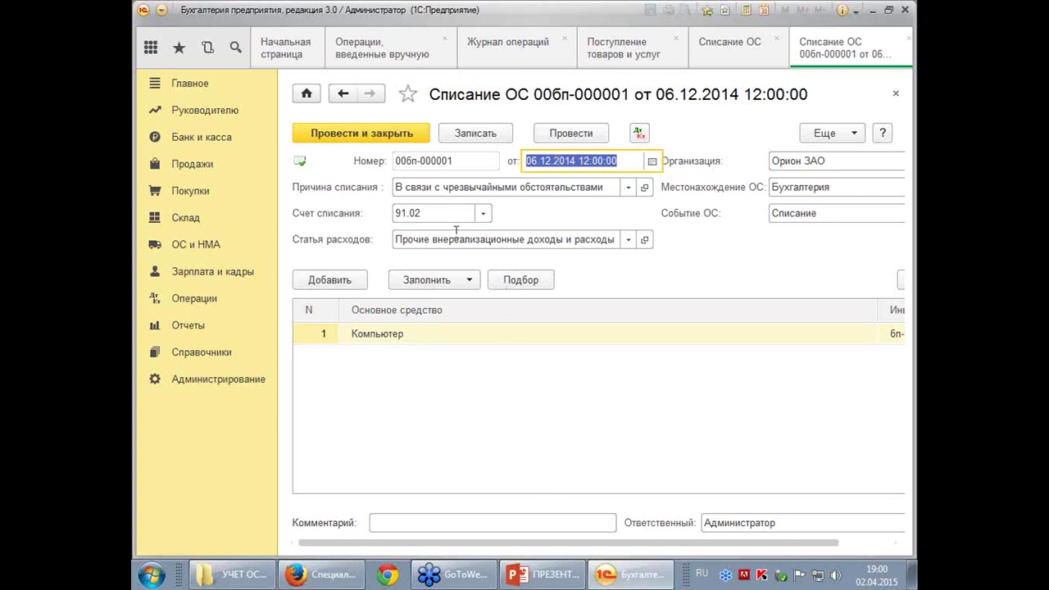
View the full Причины списания ОС list from the write-off document and close it without choosing another reason
click(630, 188)
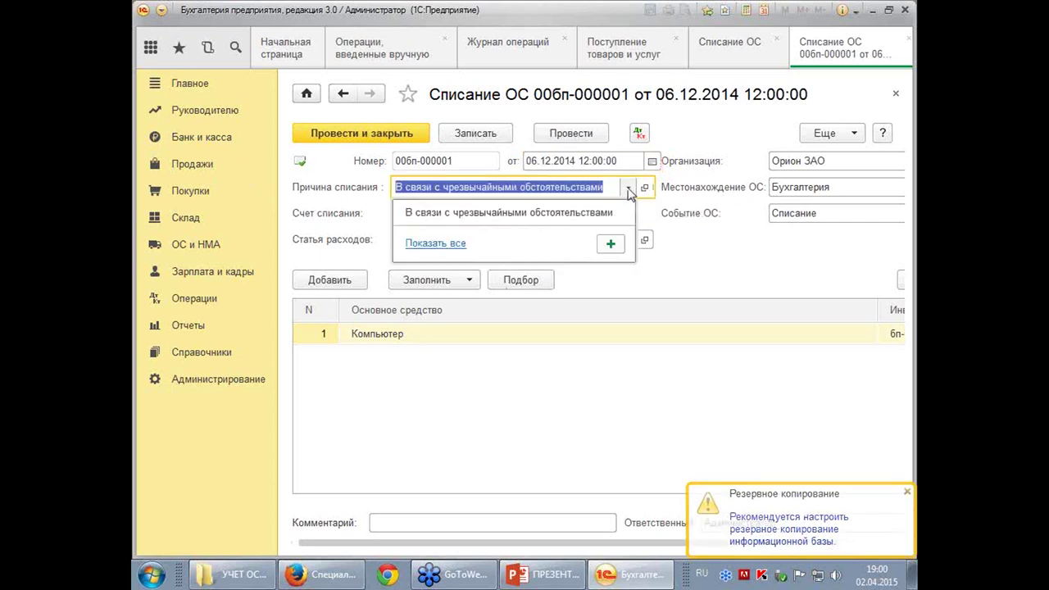
click(427, 245)
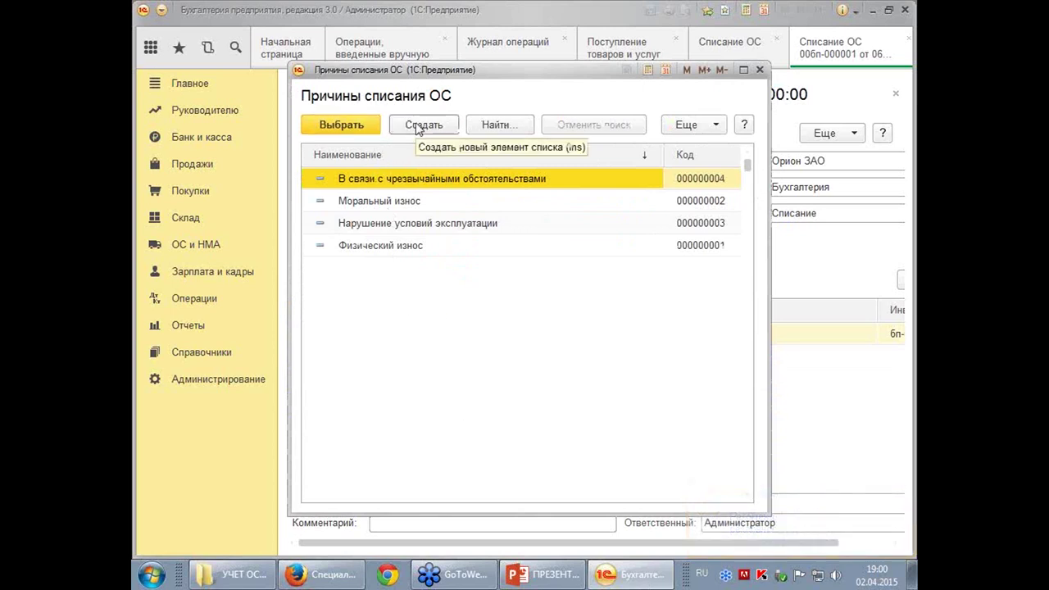
click(760, 70)
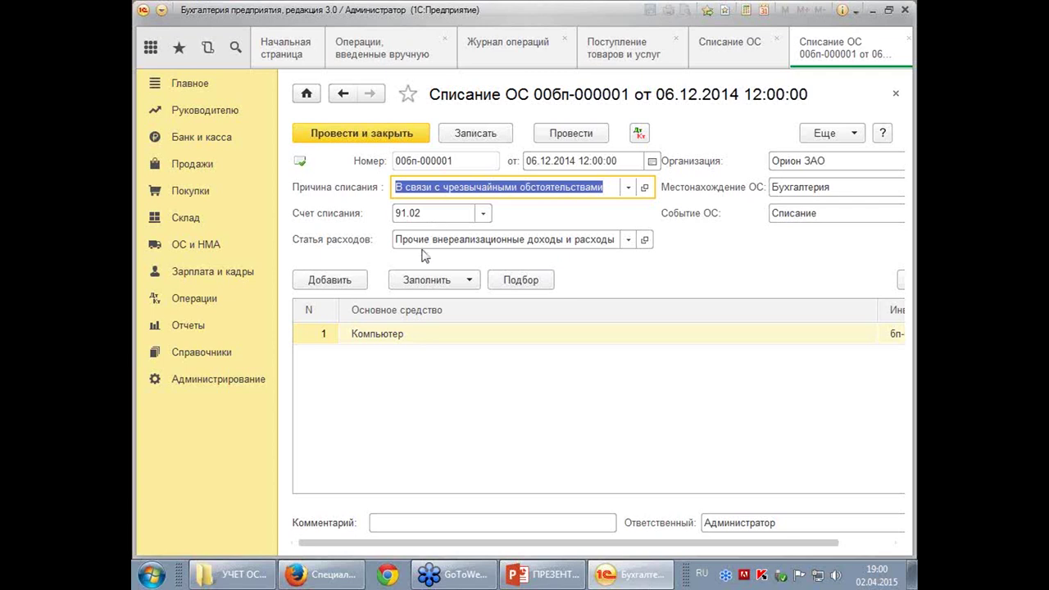
View the card of expense item 00-000020 Прочие внереализационные доходы и расходы, select it for the write-off and post the document
click(629, 239)
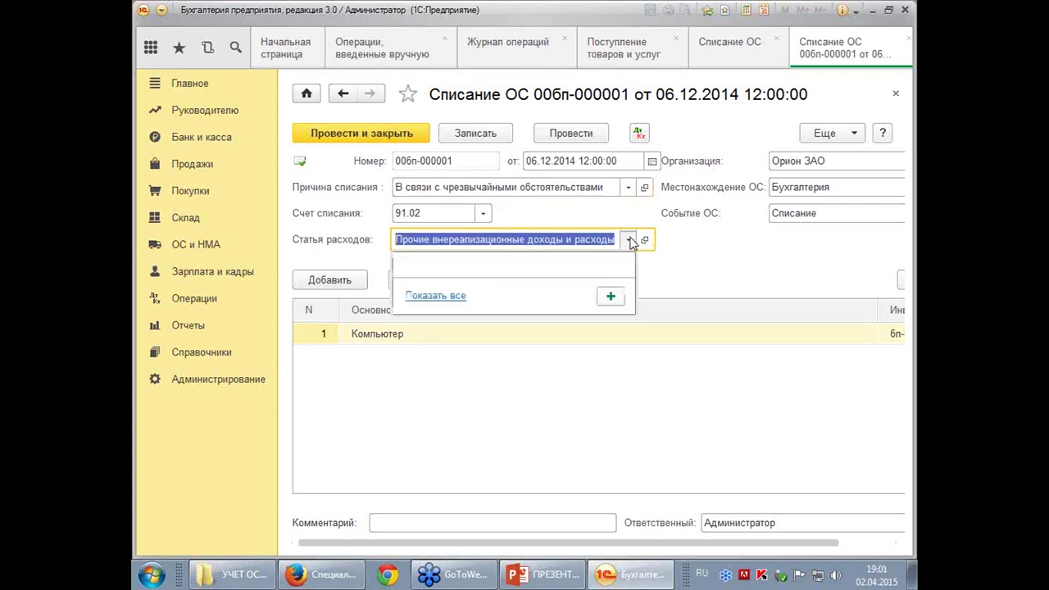
click(437, 296)
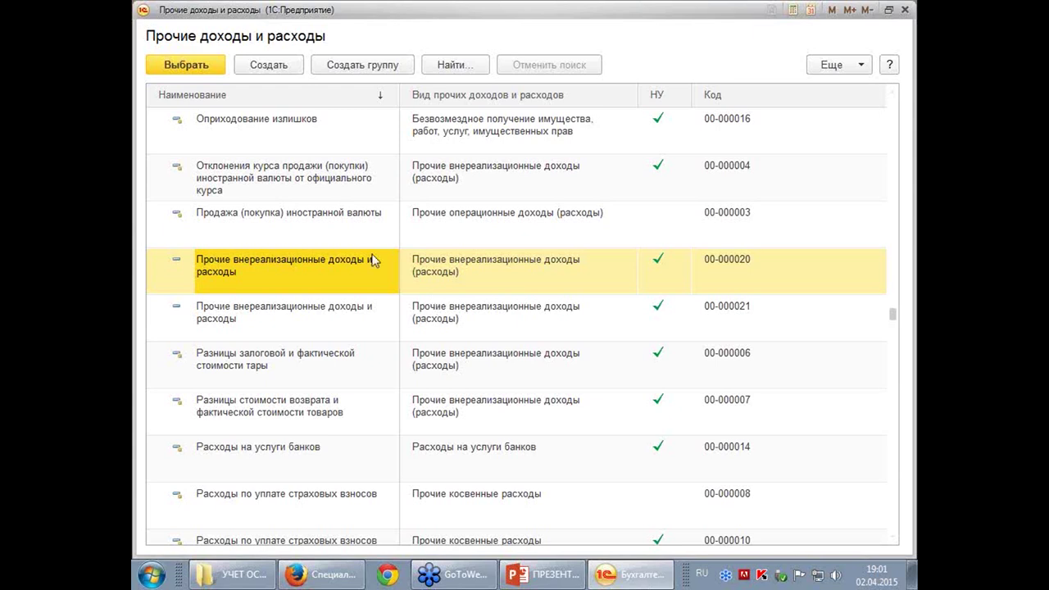
right_click(307, 269)
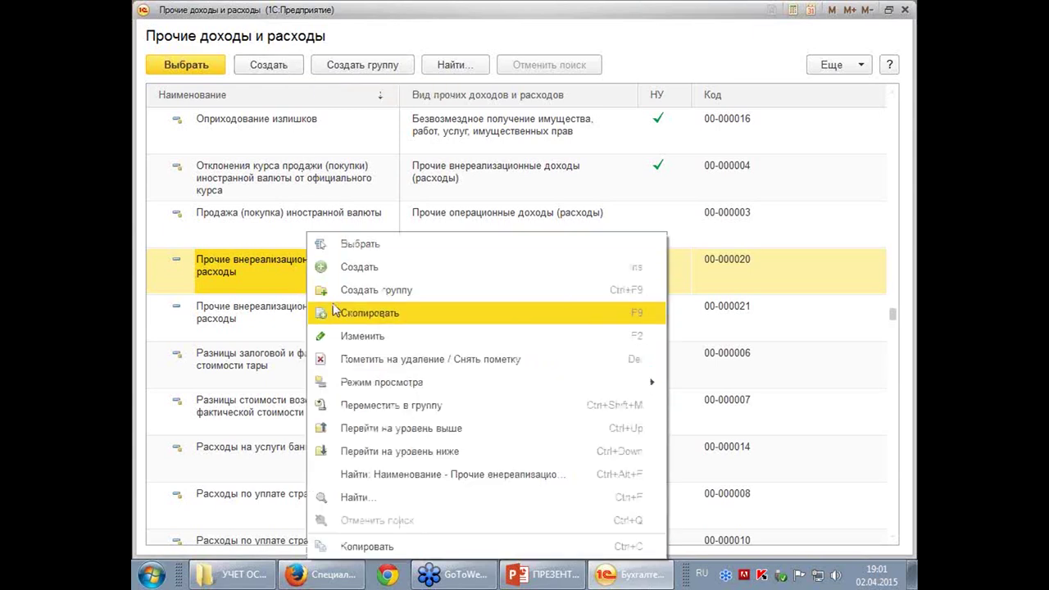
click(344, 337)
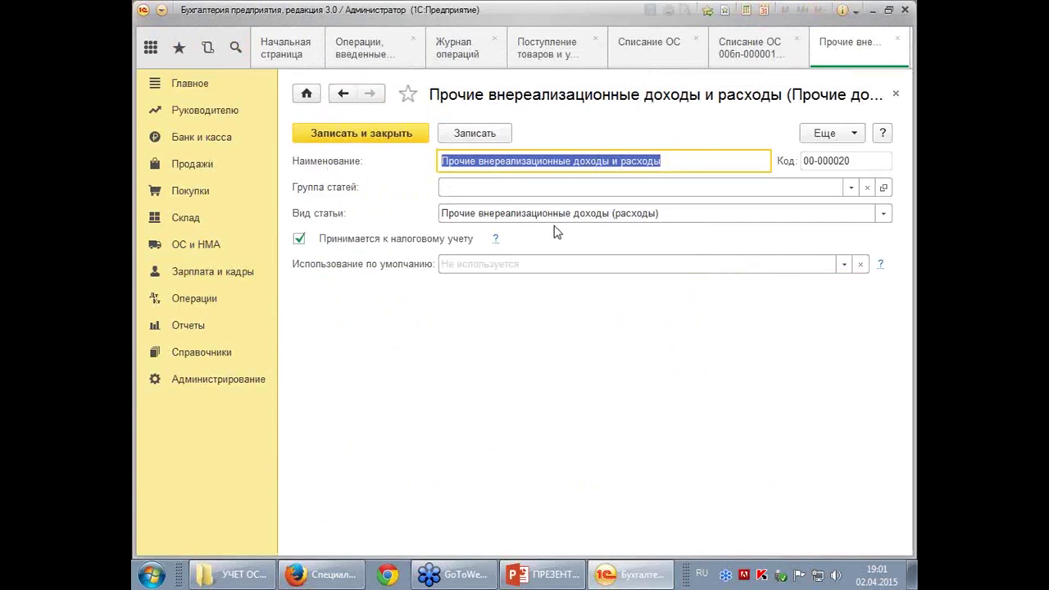
click(896, 95)
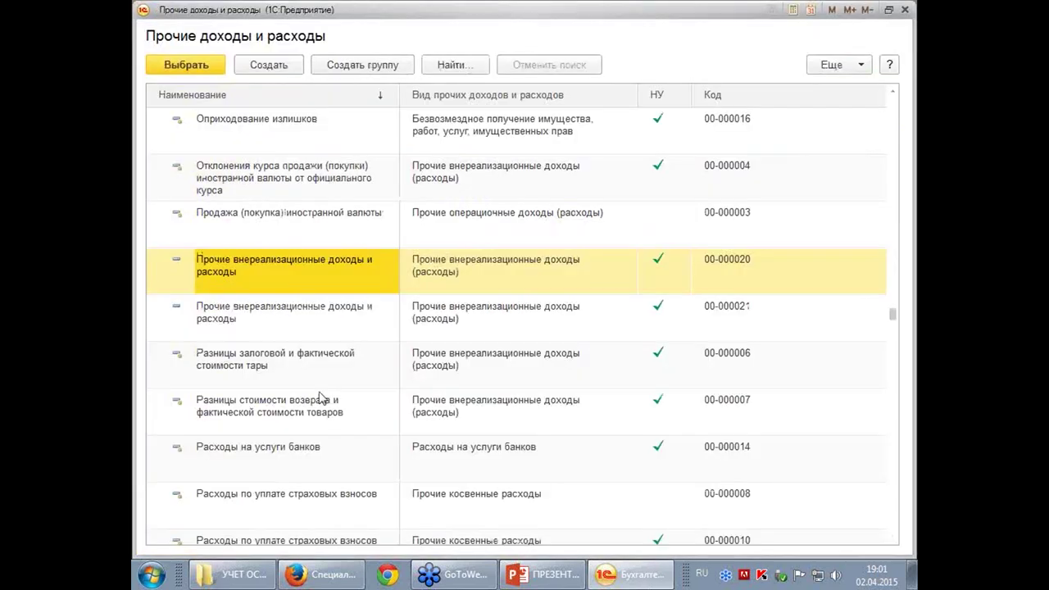
double_click(284, 274)
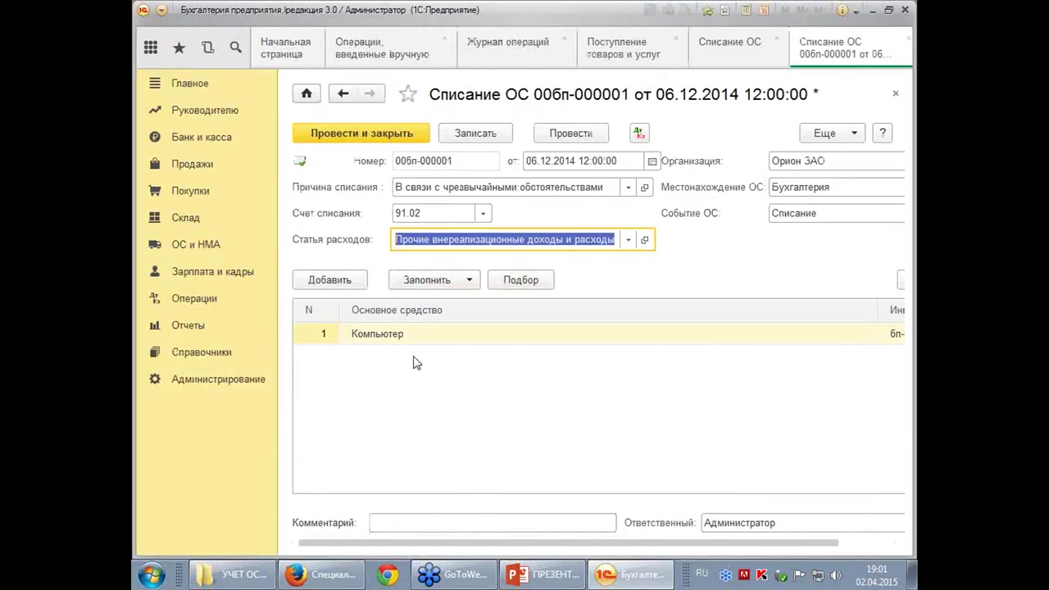
click(381, 135)
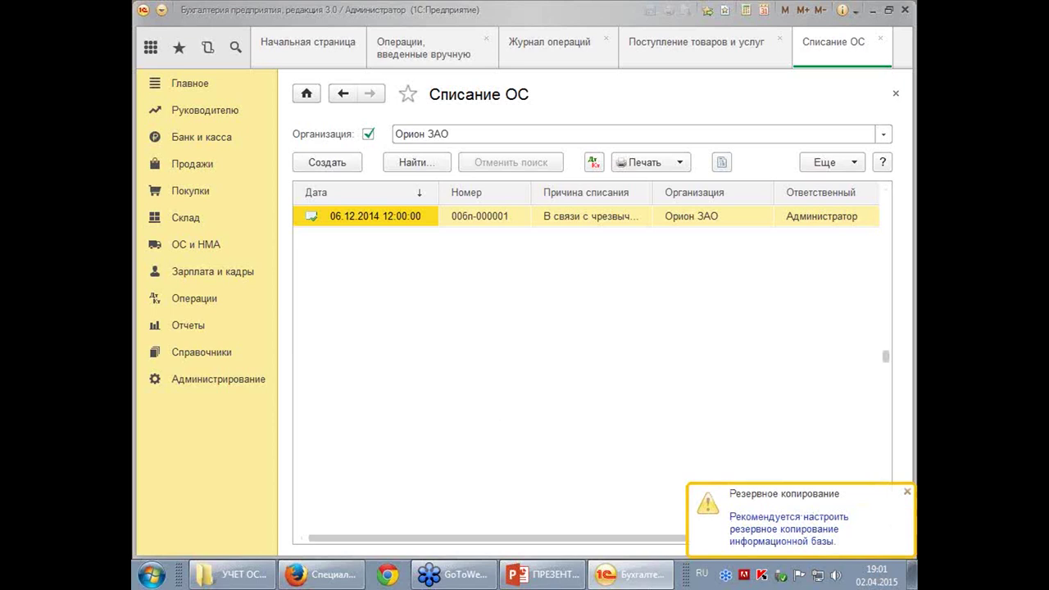
Review all accounting entries in the computer write-off's document movements and return to the Списание ОС list
click(593, 164)
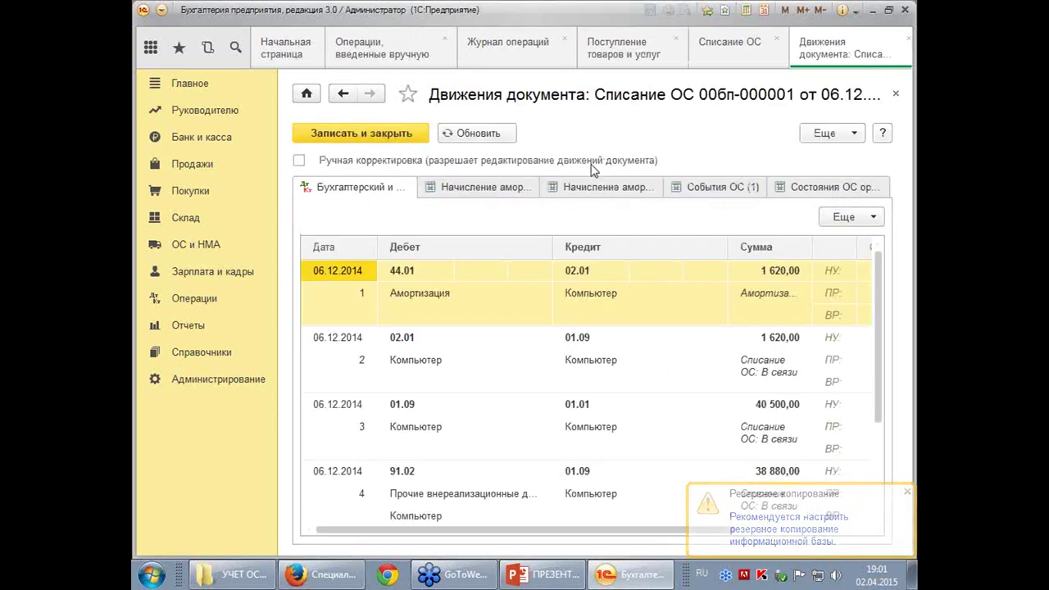
drag(873, 334, 872, 472)
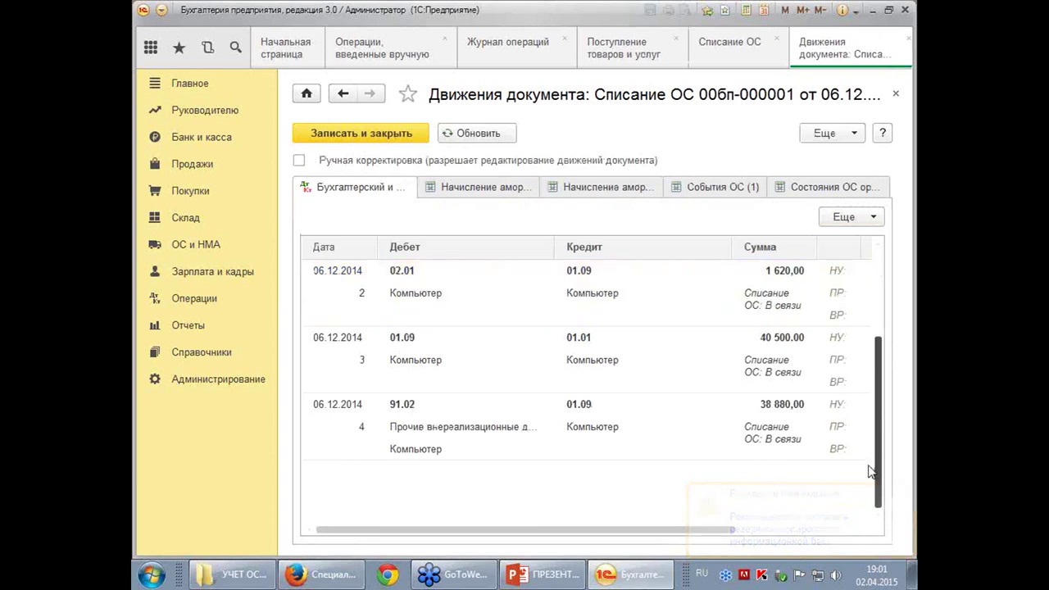
scroll(882, 447, up, 1)
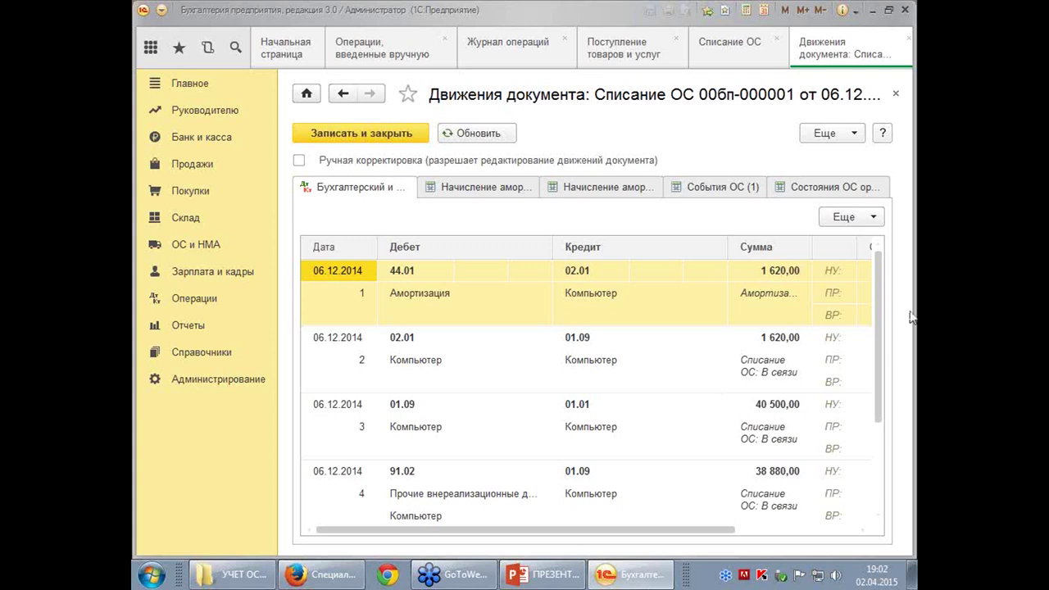
click(879, 355)
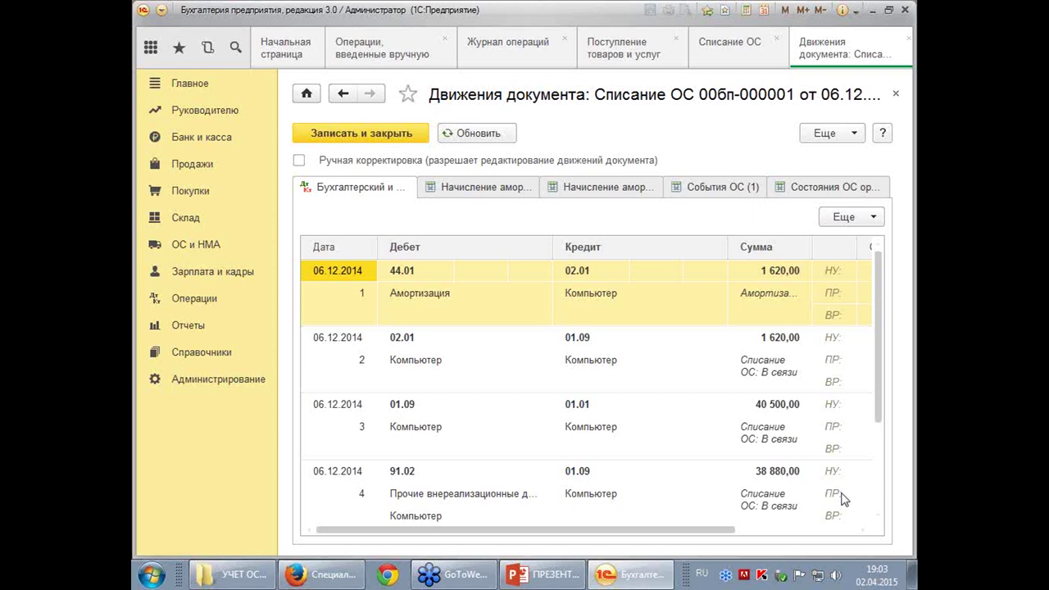
key(alt+shift)
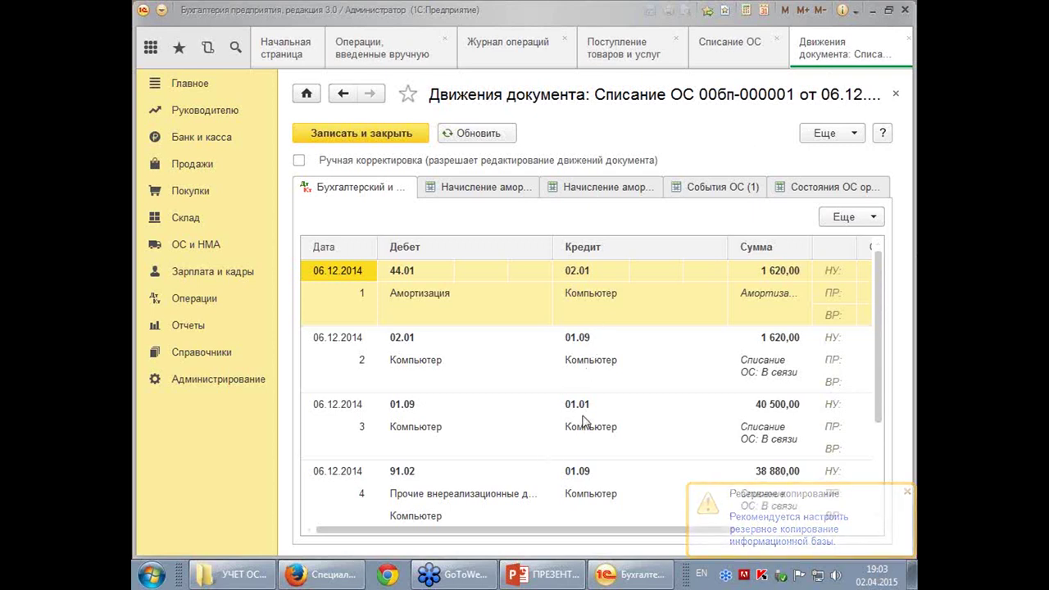
click(896, 94)
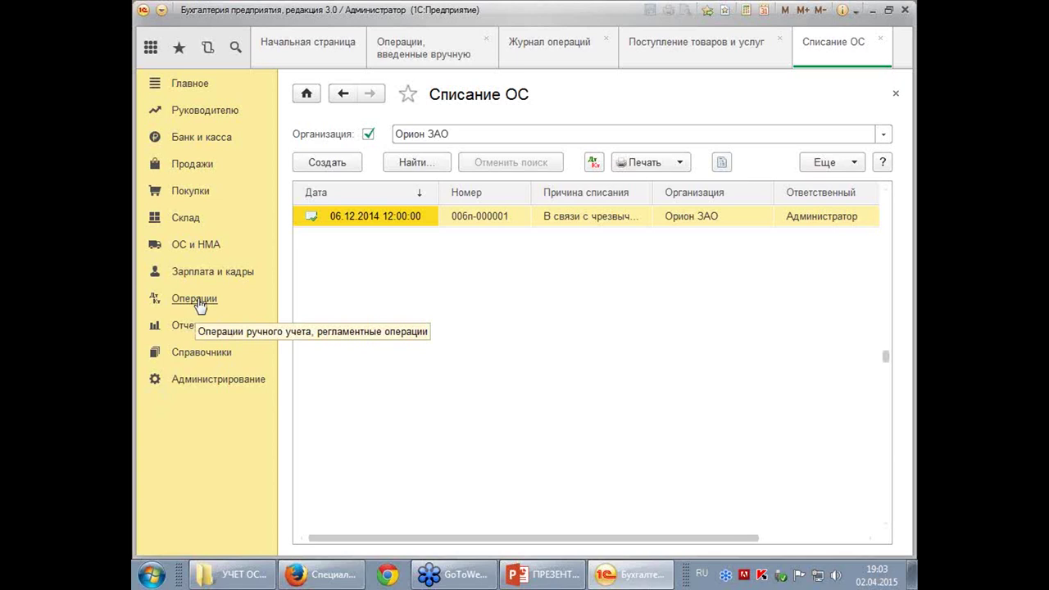
Open the 25.12.2014 services receipt from Сигма СЦ in the purchases' Поступление товаров и услуг list
click(197, 194)
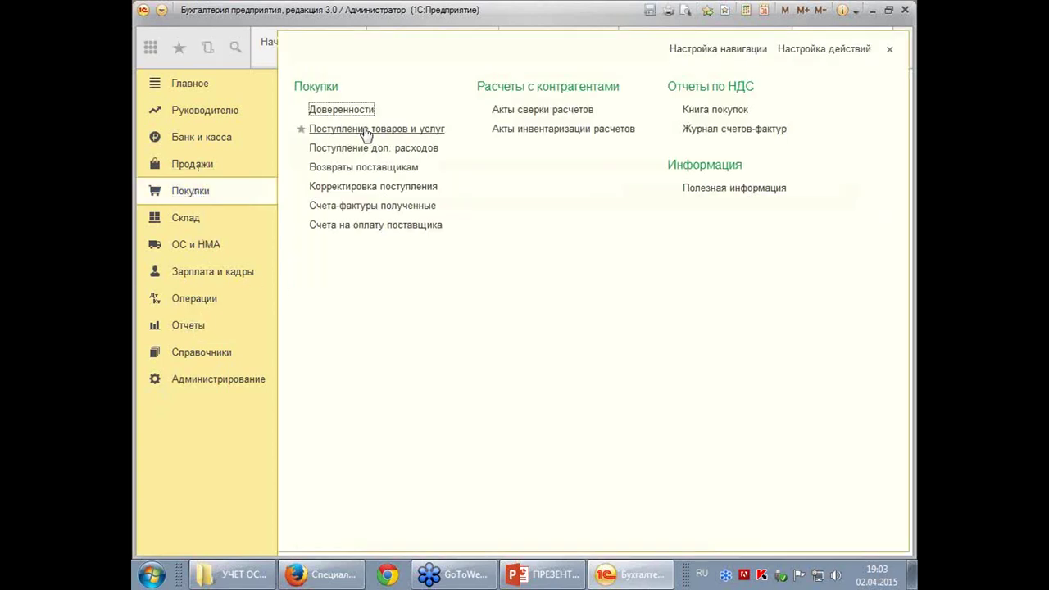
click(363, 136)
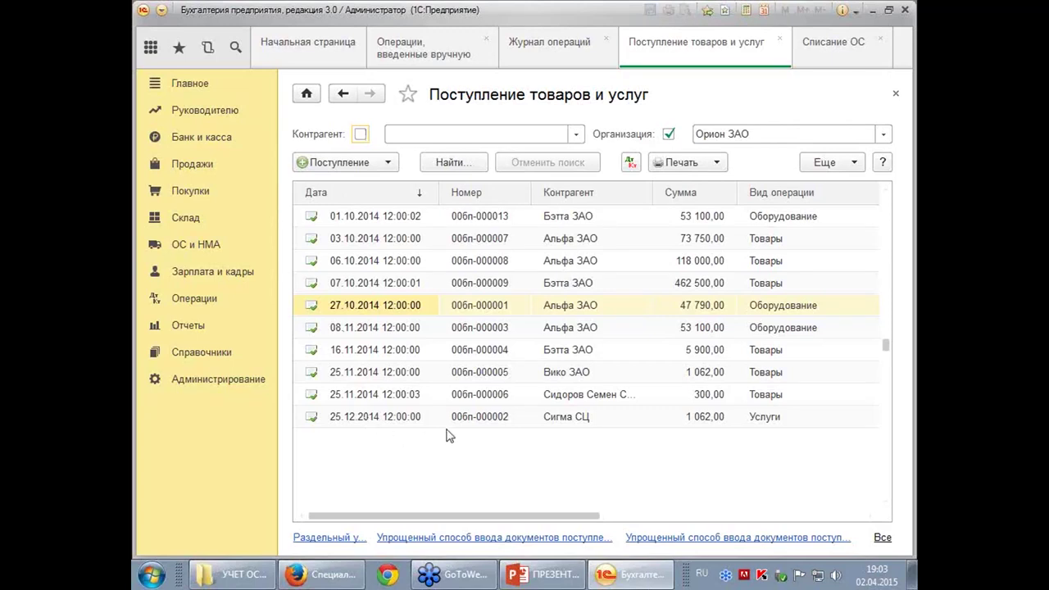
click(425, 351)
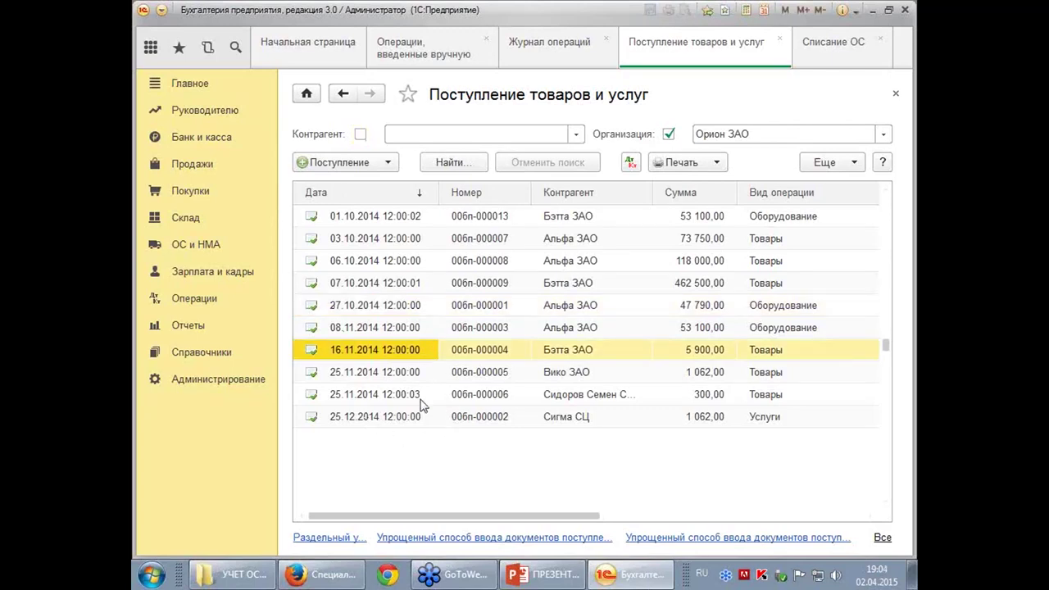
double_click(400, 418)
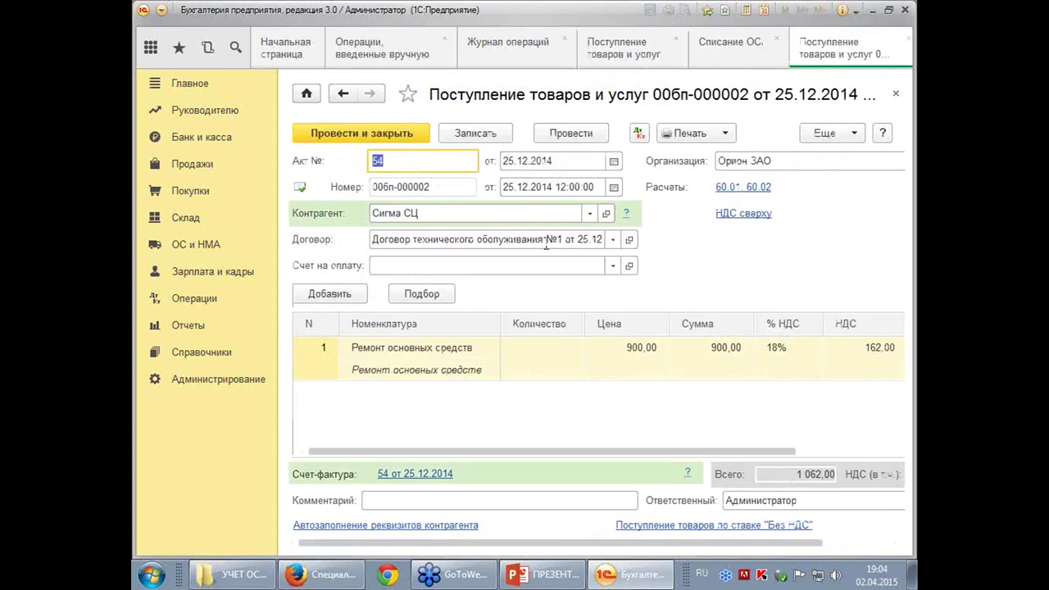
Check the supplier settlement and advance accounts set in the Расчеты dialog of the Сигма СЦ receipt
click(415, 164)
click(740, 193)
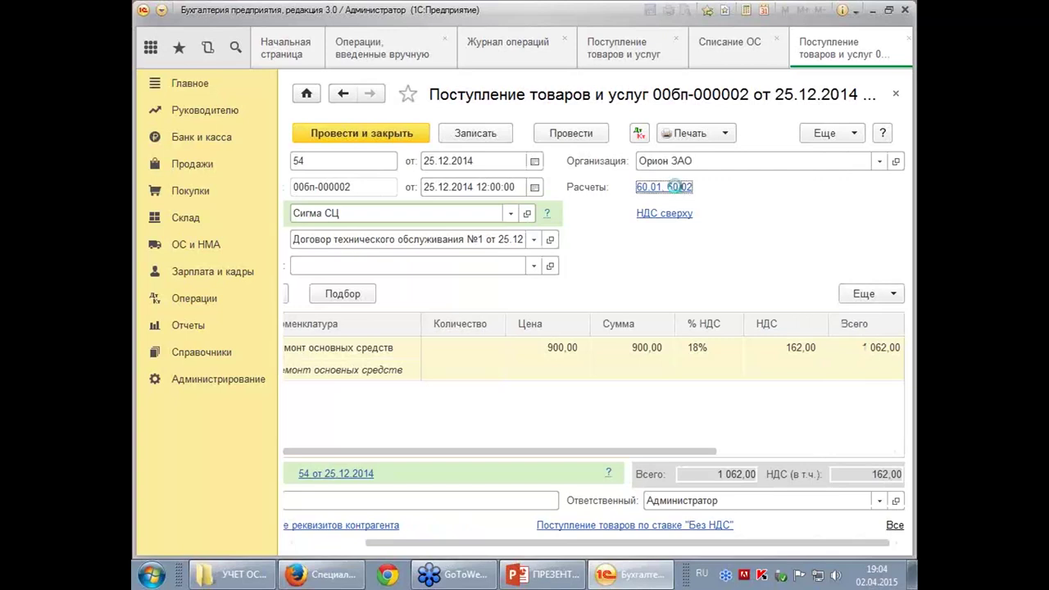
click(678, 195)
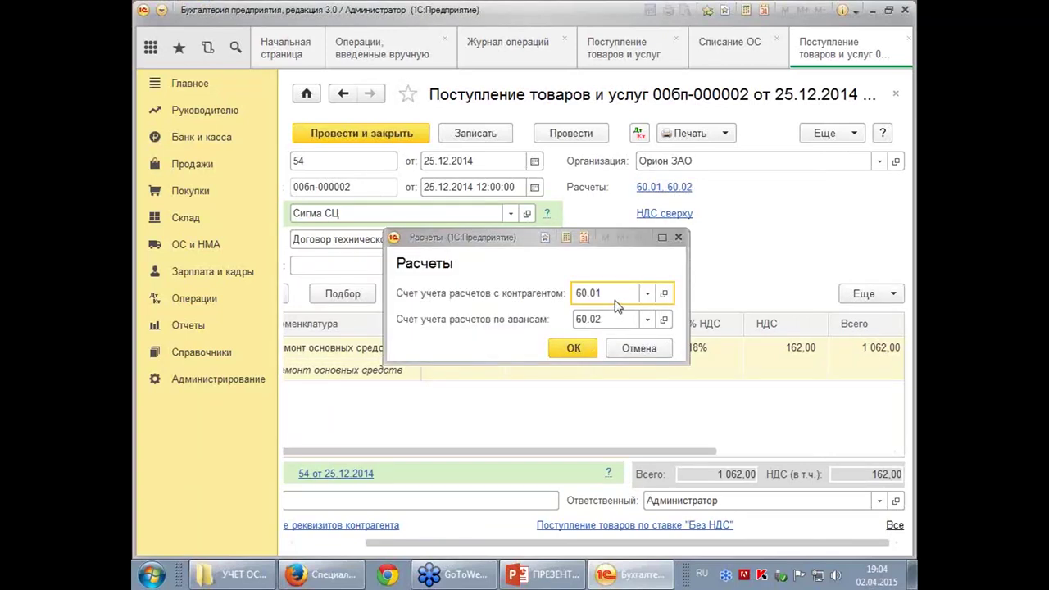
click(678, 237)
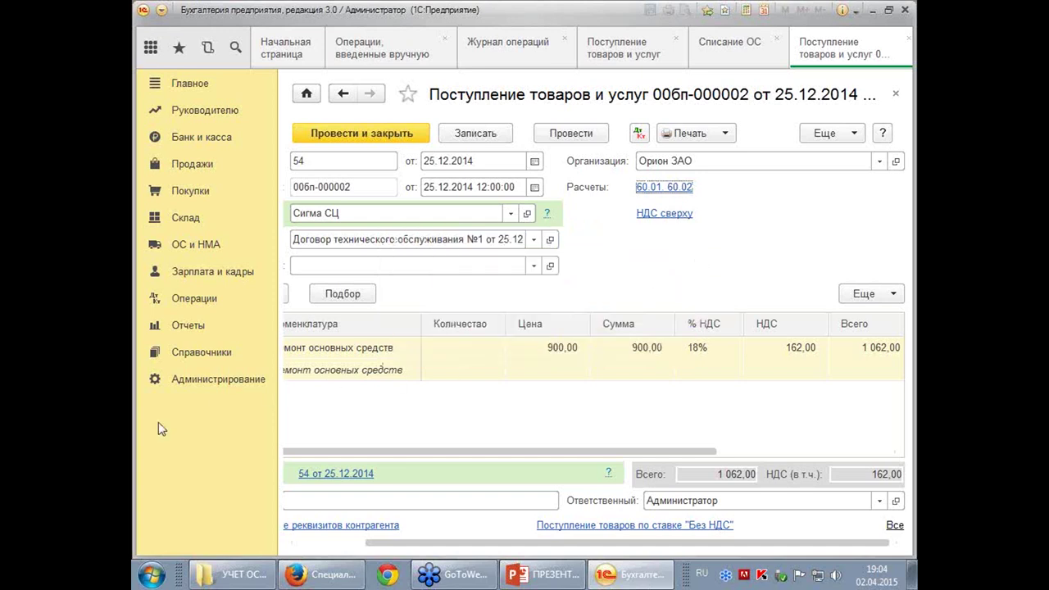
In the counterparties directory's Счета расчетов с контрагентами list, create a new record by copying the first general entry
click(208, 358)
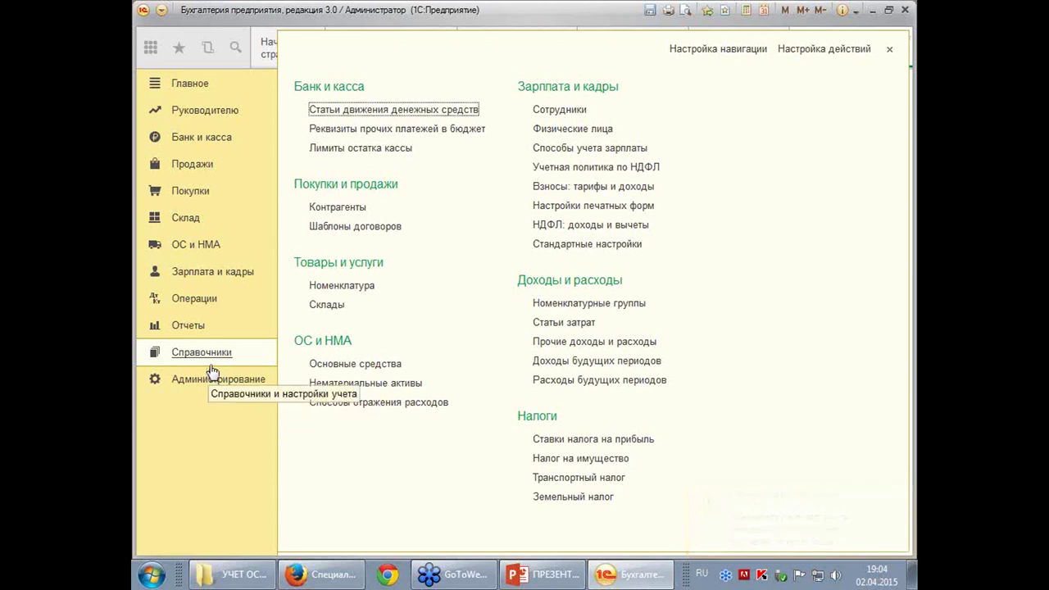
click(329, 209)
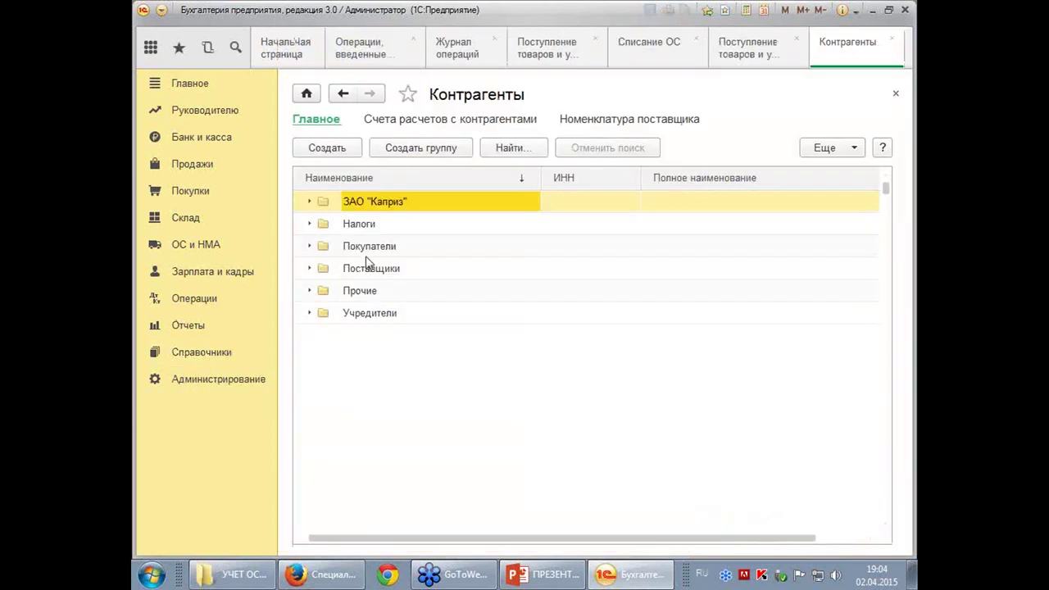
click(409, 120)
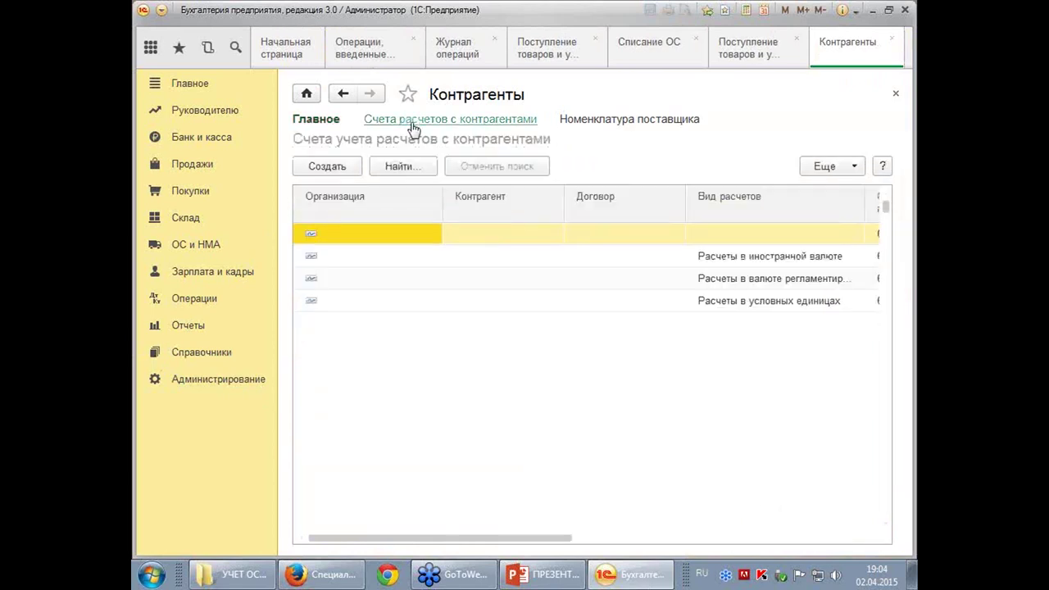
right_click(399, 235)
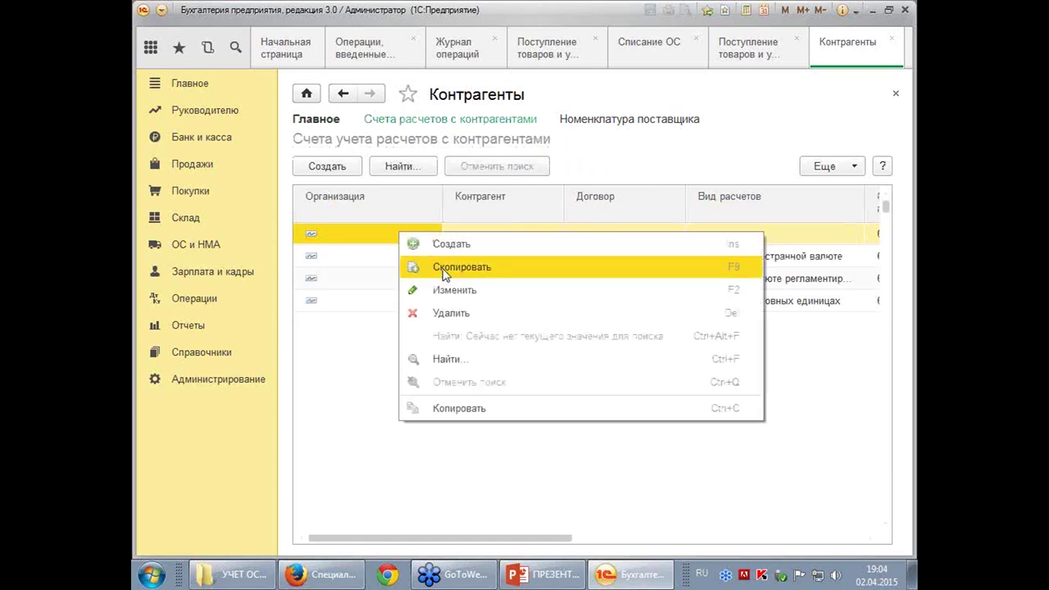
click(441, 267)
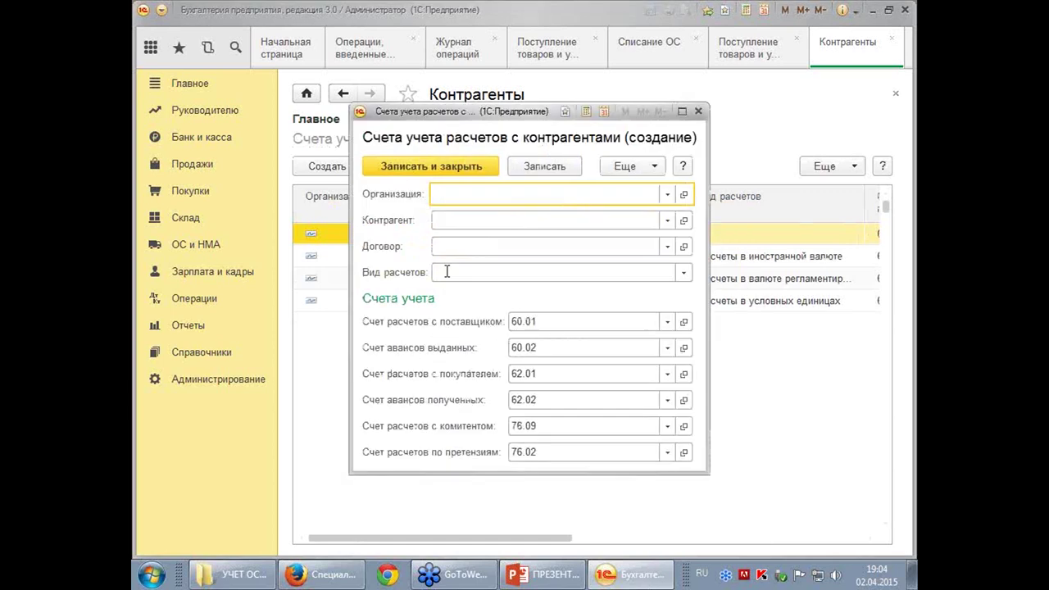
Set the new record's organization to Орион ЗАО and its counterparty to Вико ЗАО from the Поставщики group
click(668, 197)
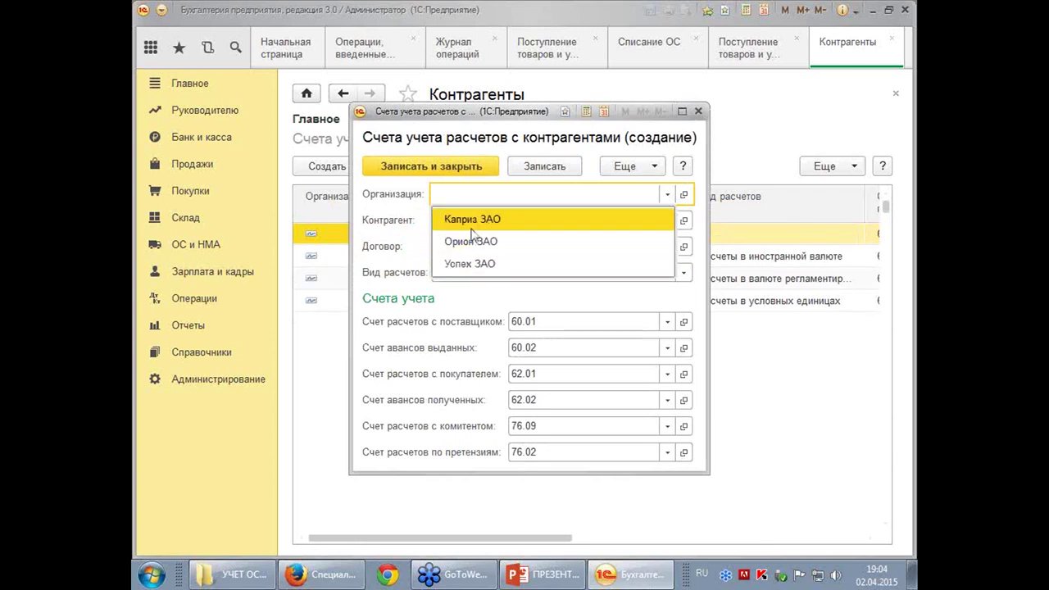
click(513, 197)
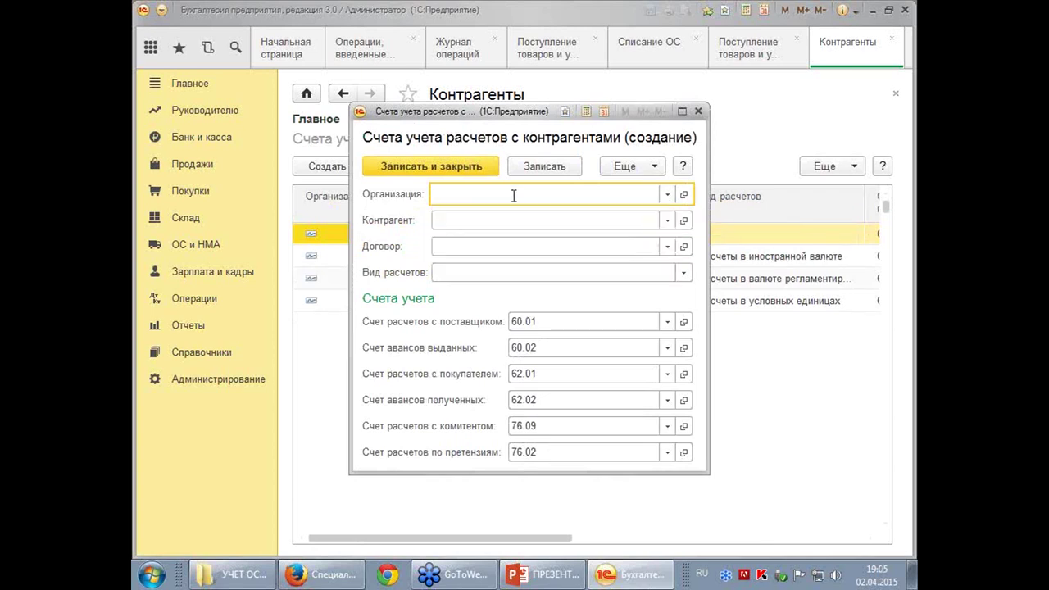
click(666, 197)
click(485, 242)
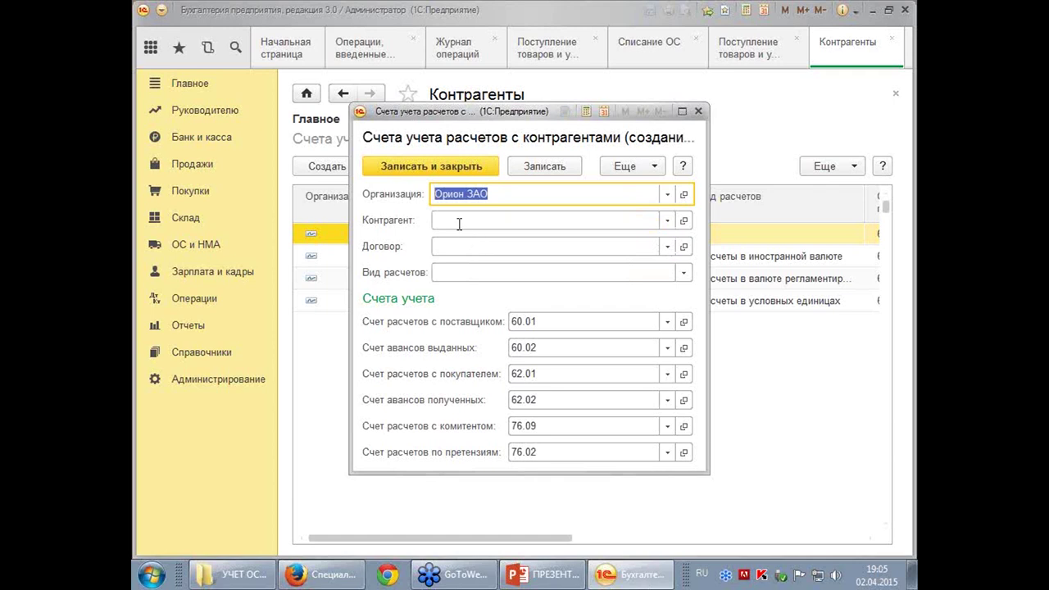
click(584, 221)
click(464, 277)
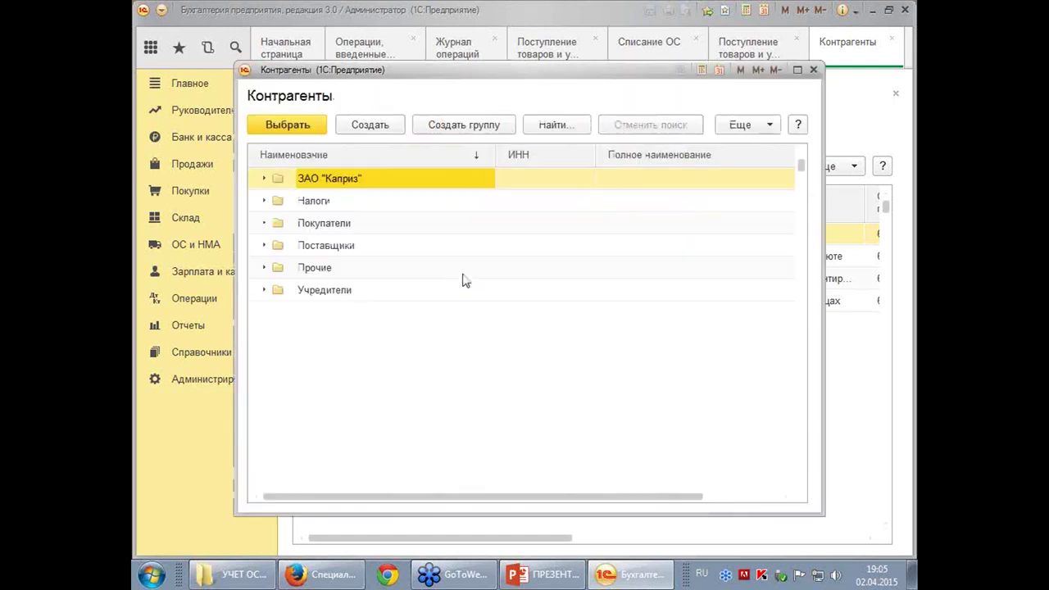
click(324, 248)
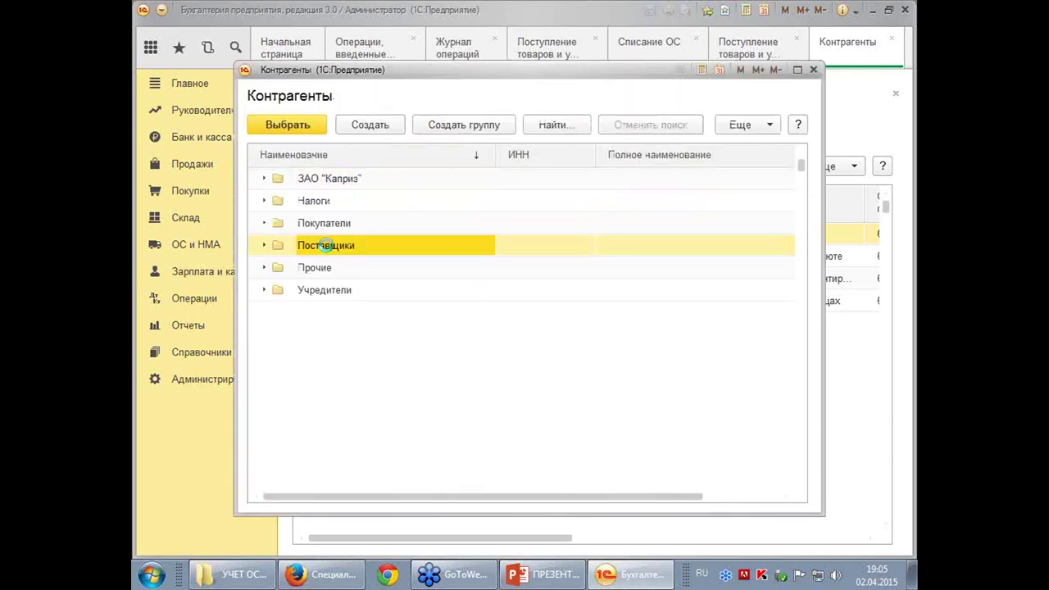
double_click(326, 250)
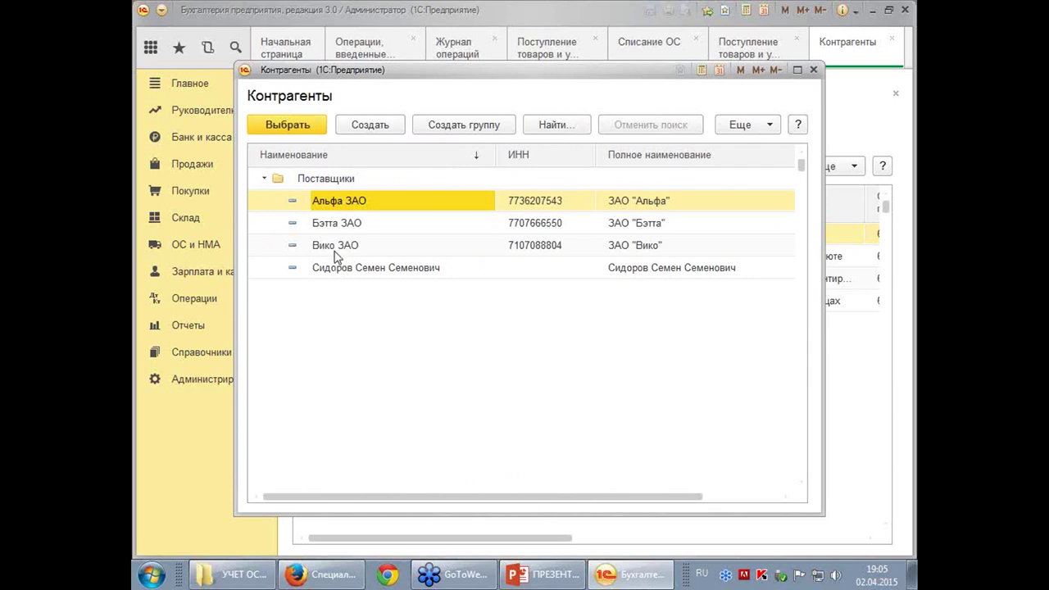
click(335, 248)
double_click(335, 248)
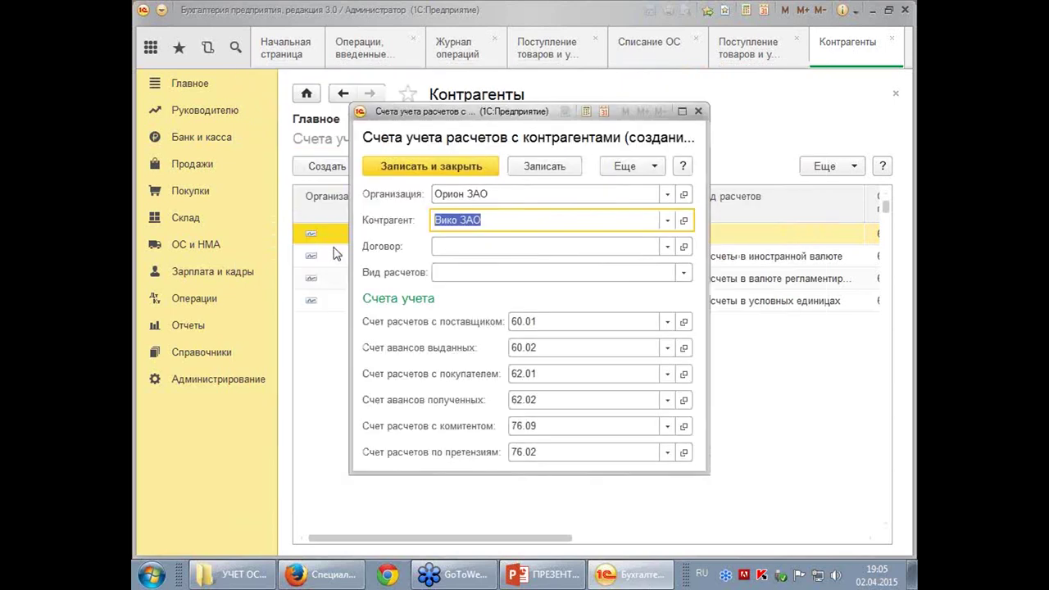
Leave the contract blank, set the supplier settlement account to 76.05, and save and close the record
click(445, 247)
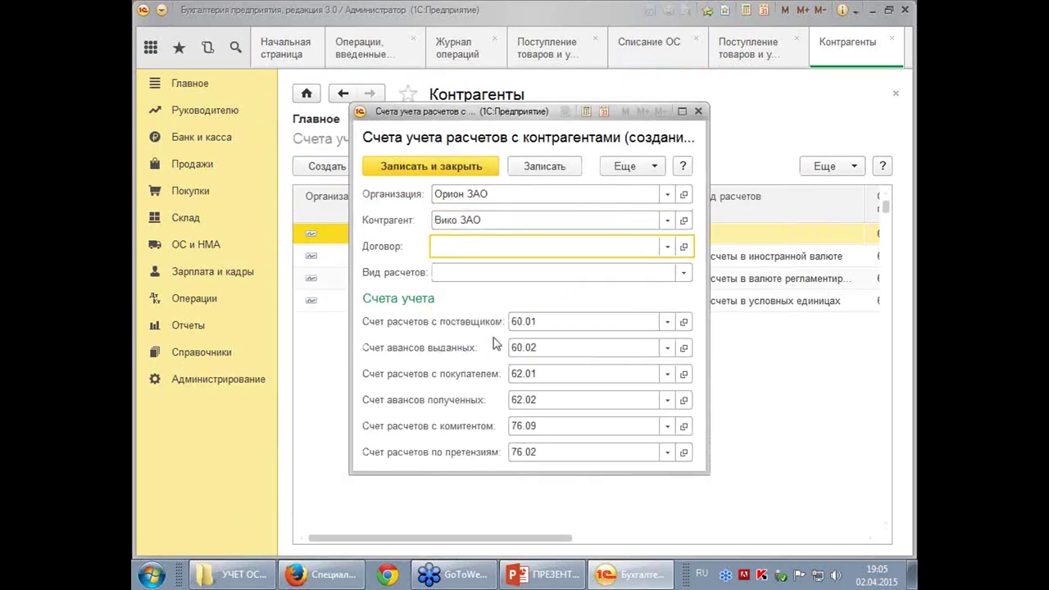
click(543, 323)
text(76)
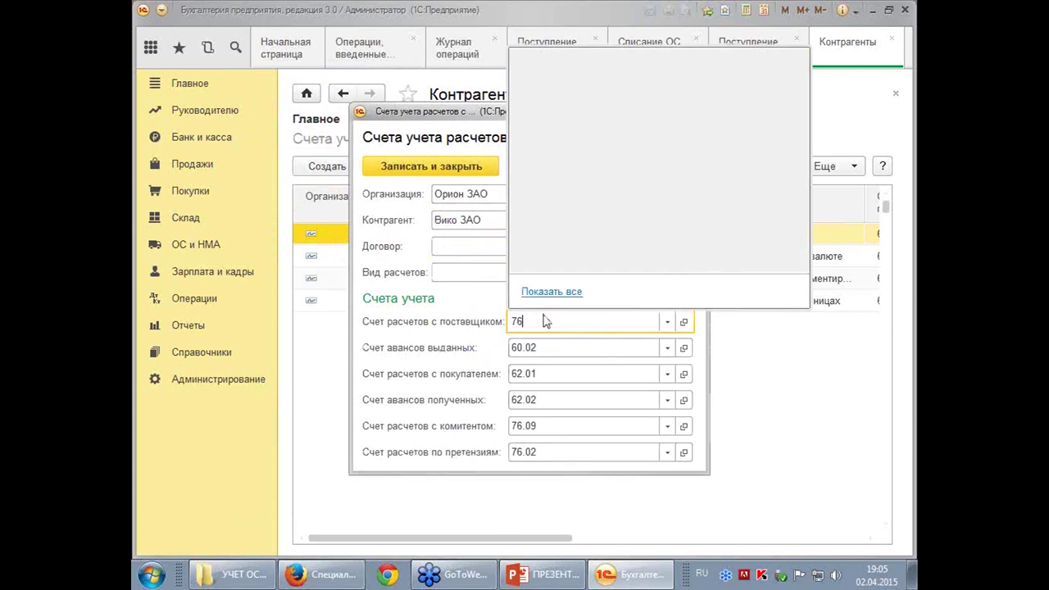
click(571, 197)
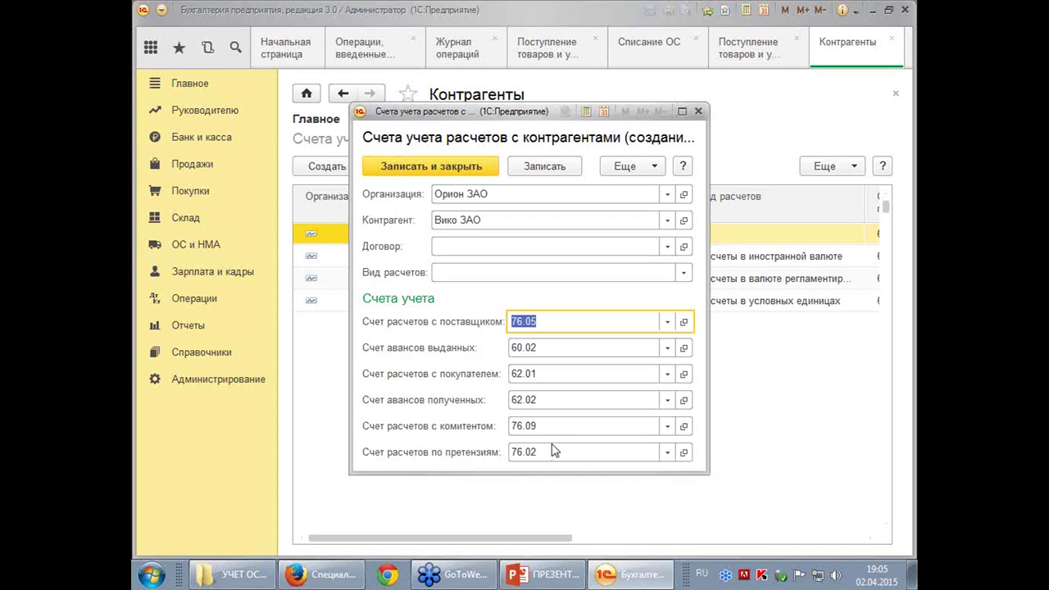
click(431, 171)
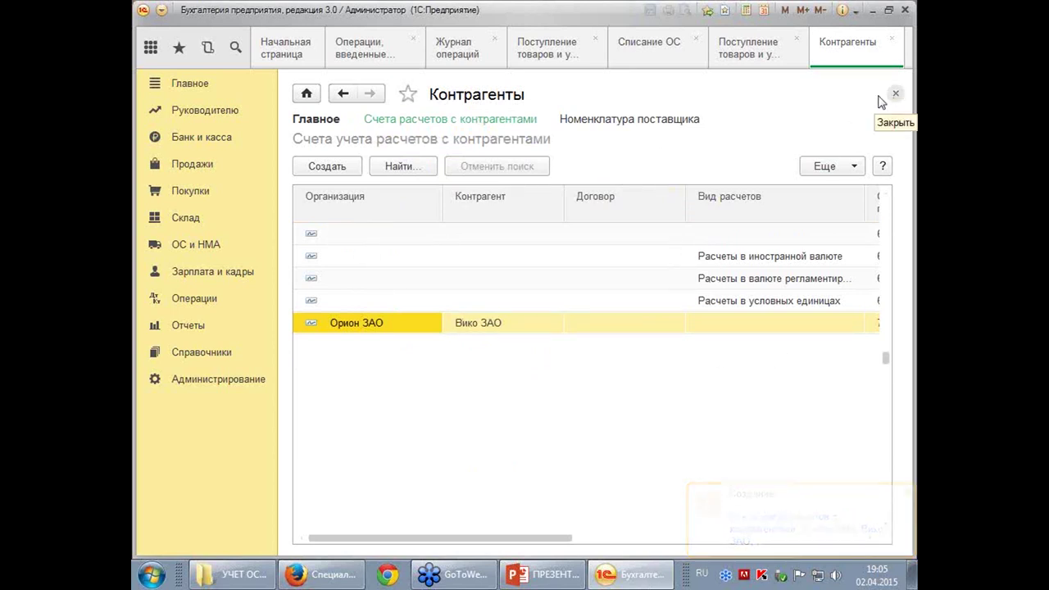
Show again where the Контрагенты directory is opened, and close it to return to the Сигма СЦ receipt
click(197, 354)
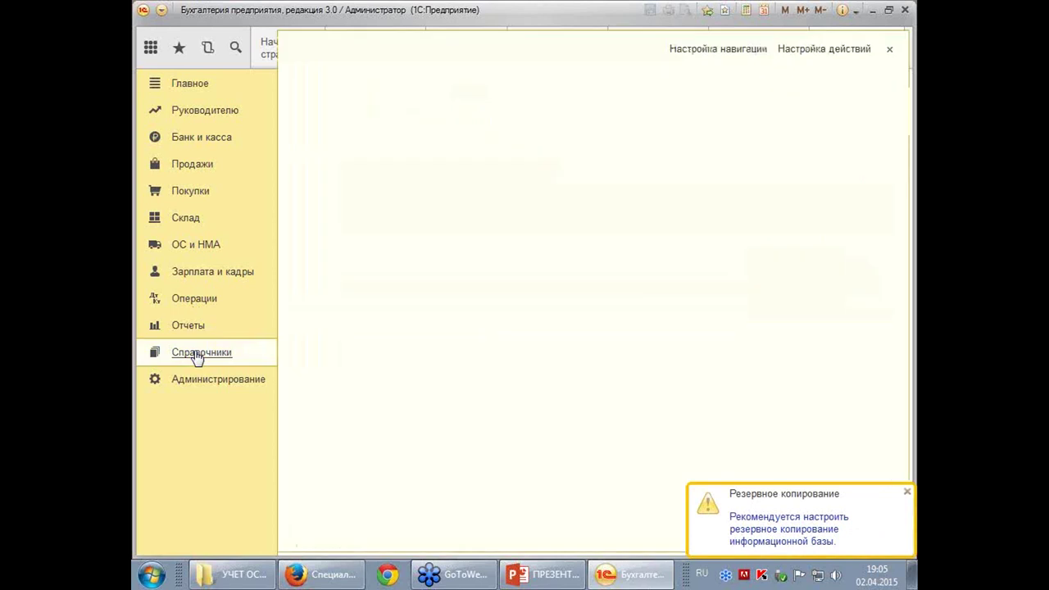
click(338, 208)
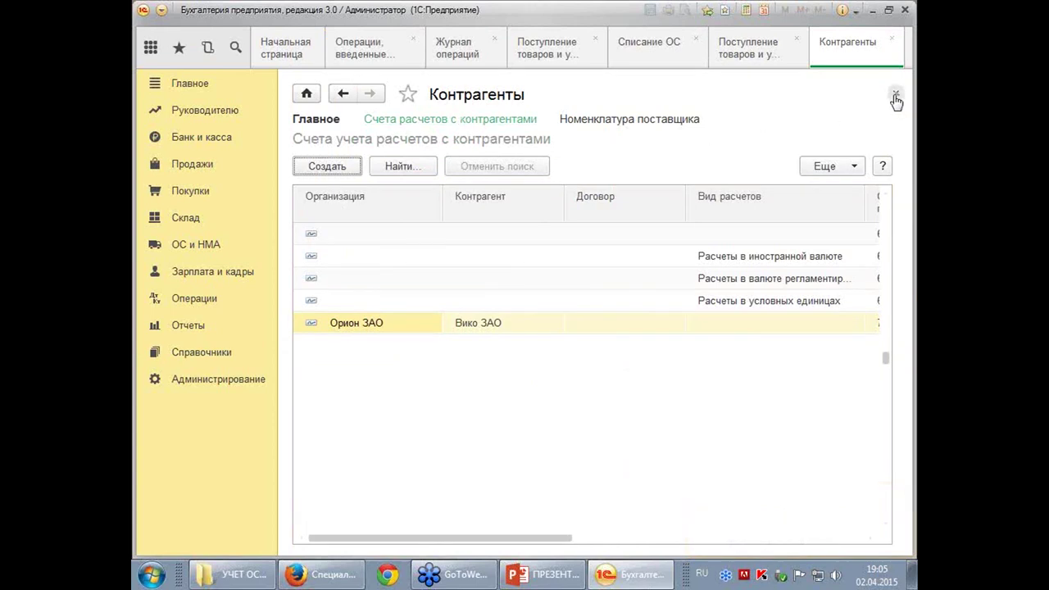
click(893, 97)
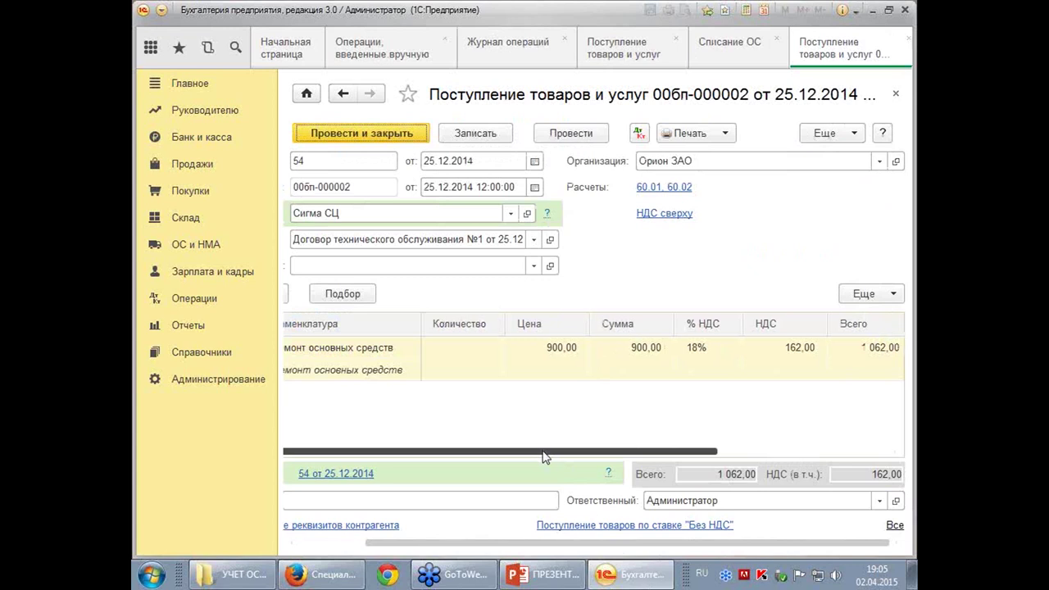
Open the Счета учета dialog of the receipt's Ремонт основных средств line and show the full list of cost items
drag(545, 457, 786, 394)
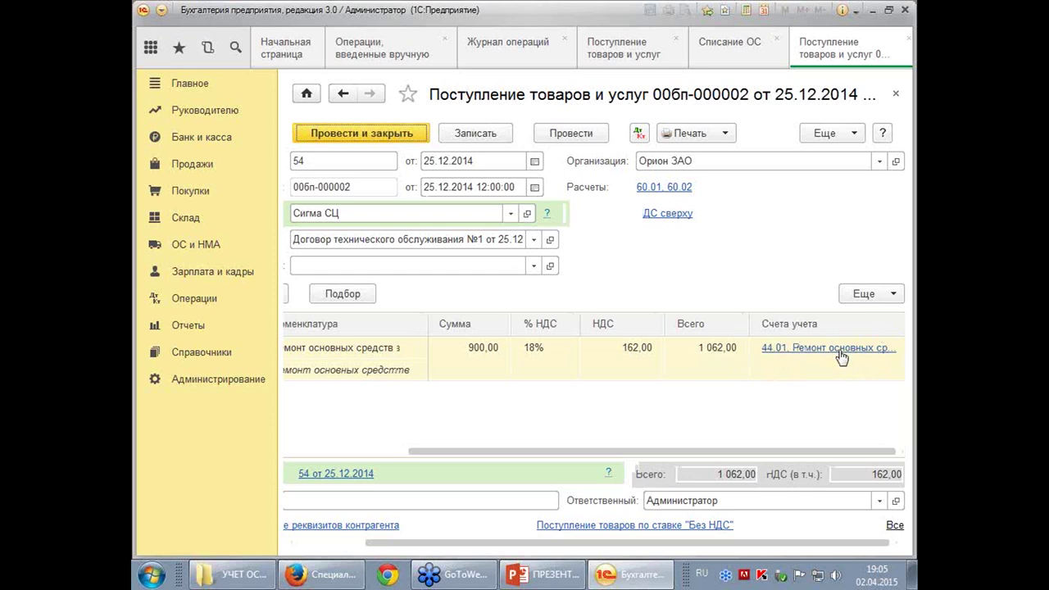
click(842, 354)
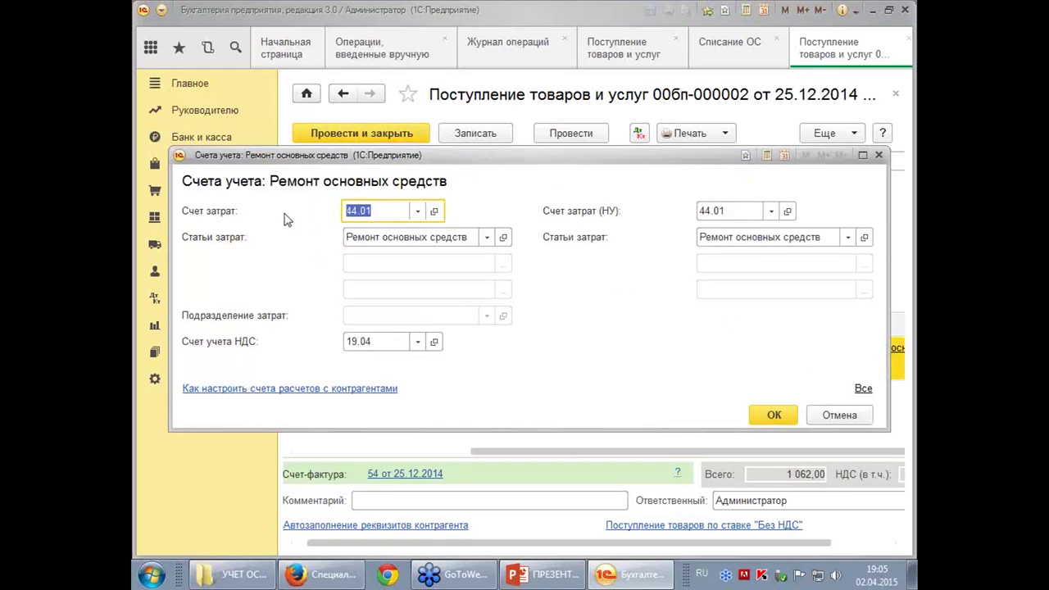
click(380, 210)
click(489, 238)
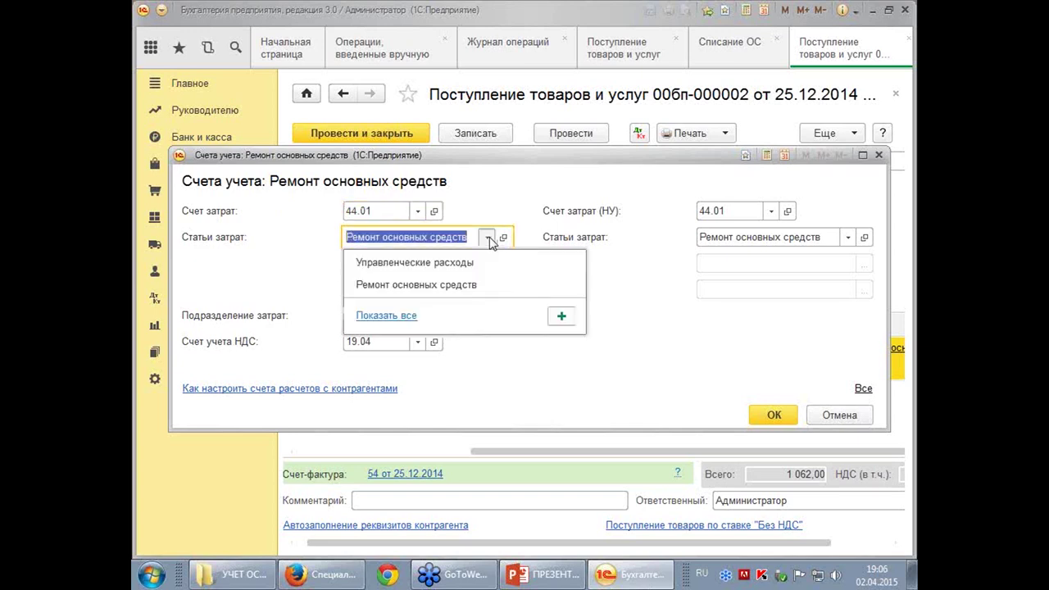
click(385, 316)
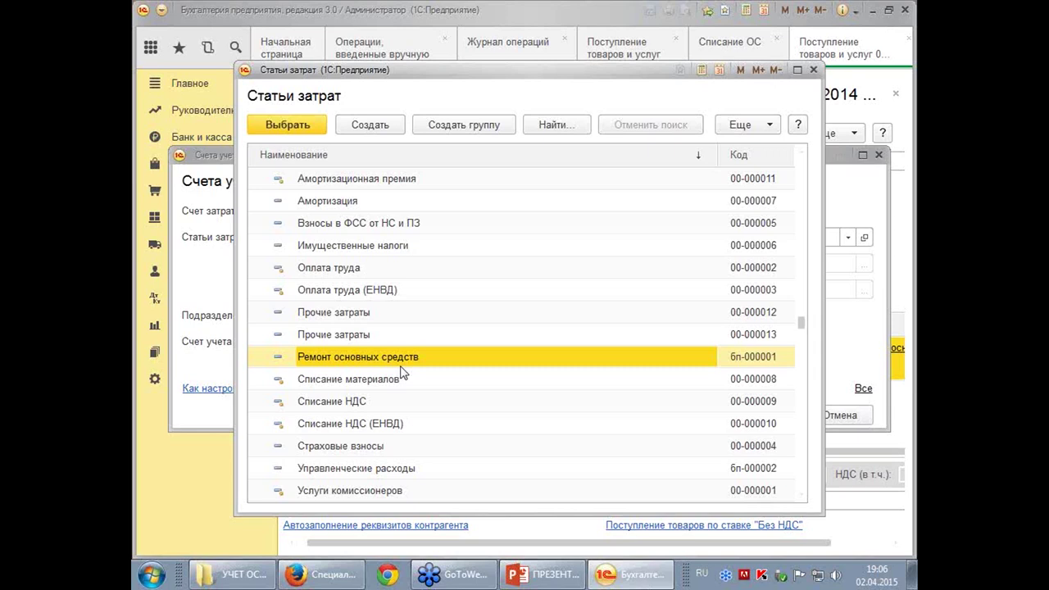
Open the card of cost item бп-000001 Ремонт основных средств and examine the list of available Вид расхода values
double_click(407, 365)
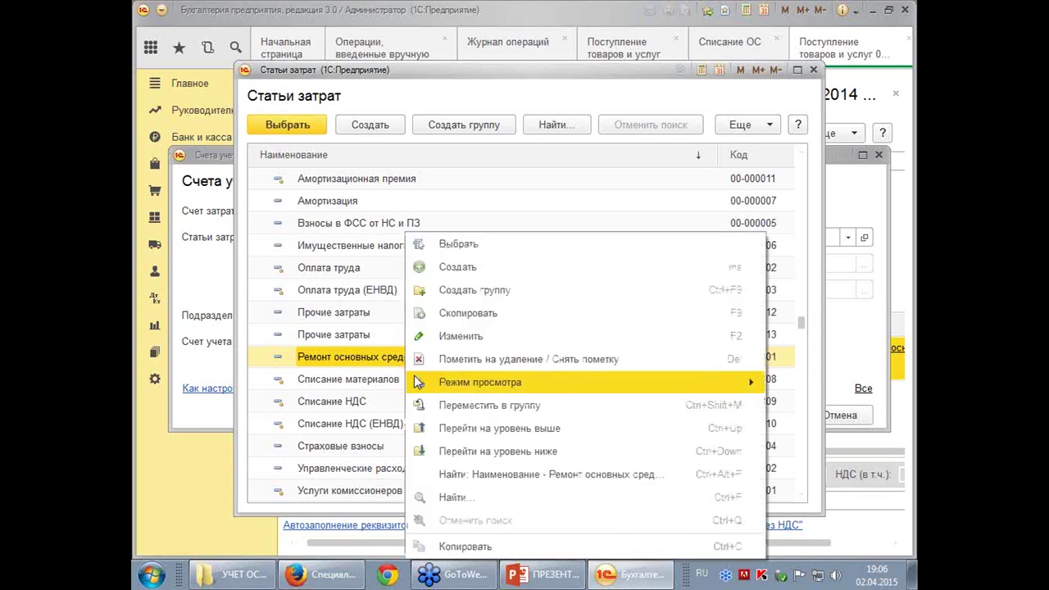
click(440, 336)
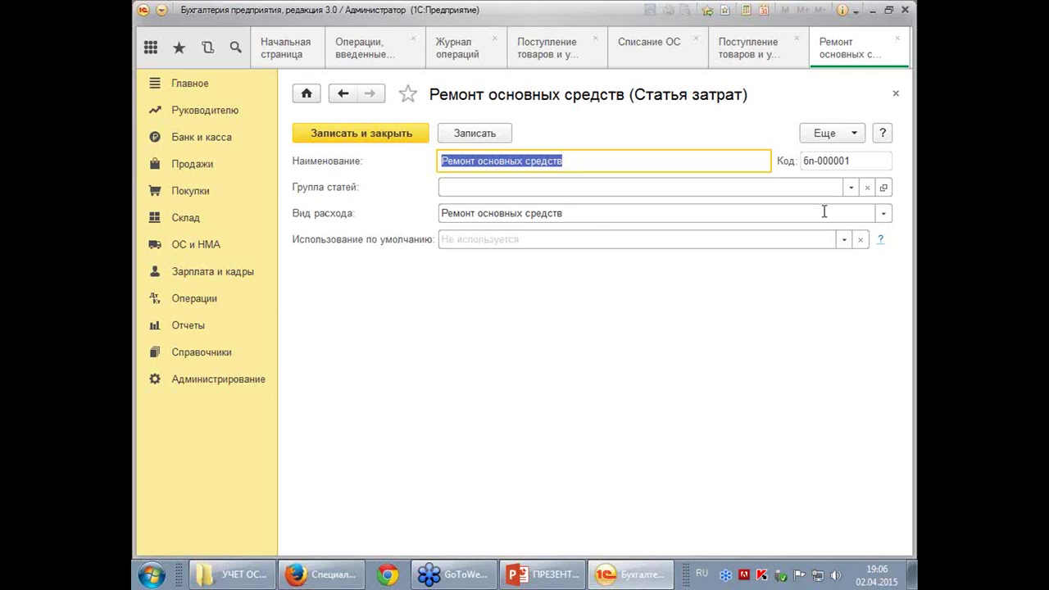
click(883, 214)
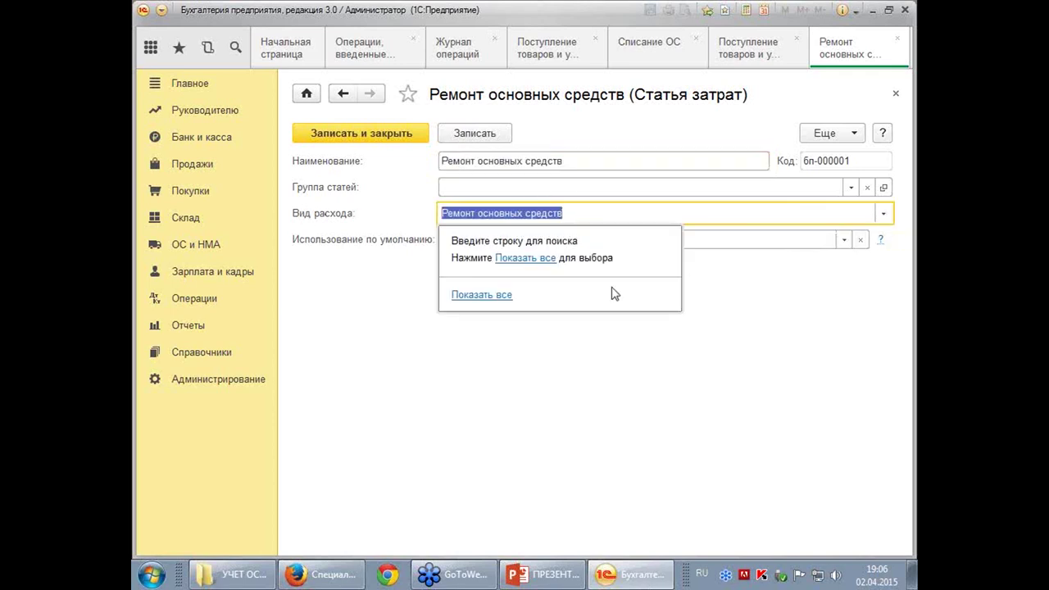
click(475, 297)
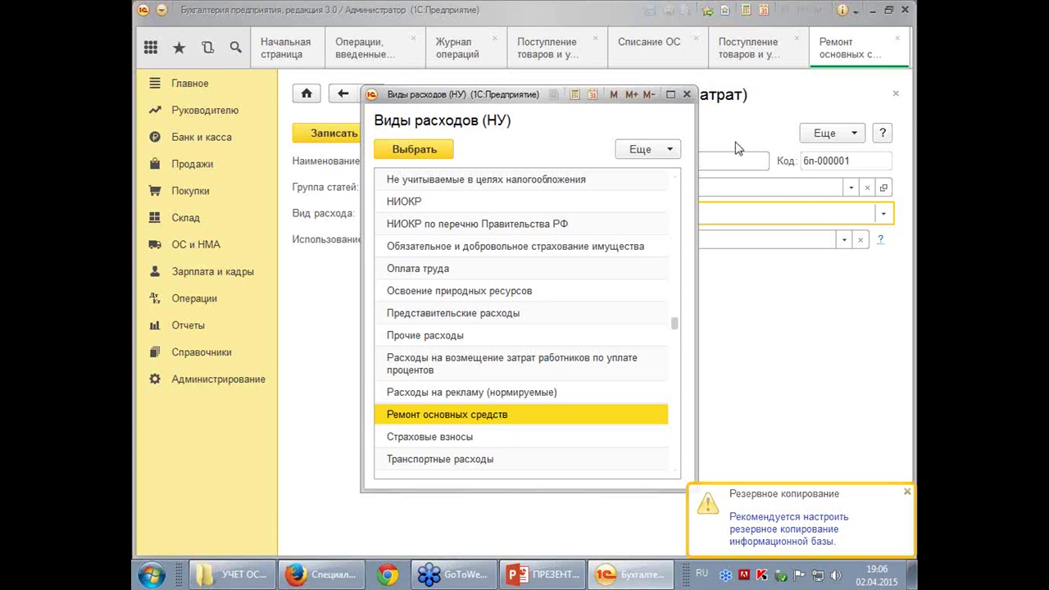
click(687, 96)
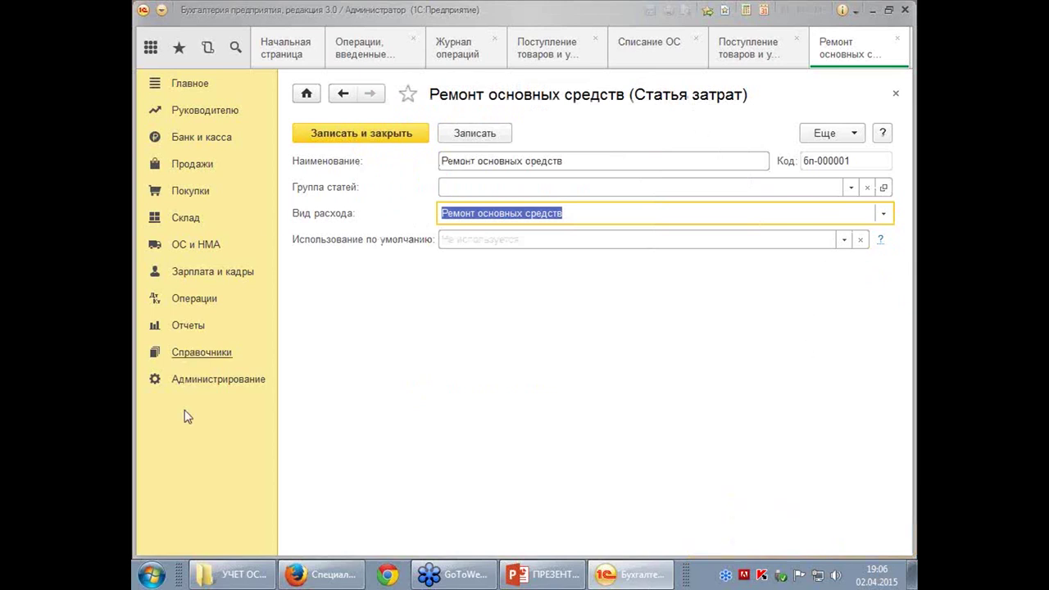
Close the cost item forms, the accounts dialog, the Сигма СЦ receipt and the receipts list, returning to Списание ОС
click(895, 95)
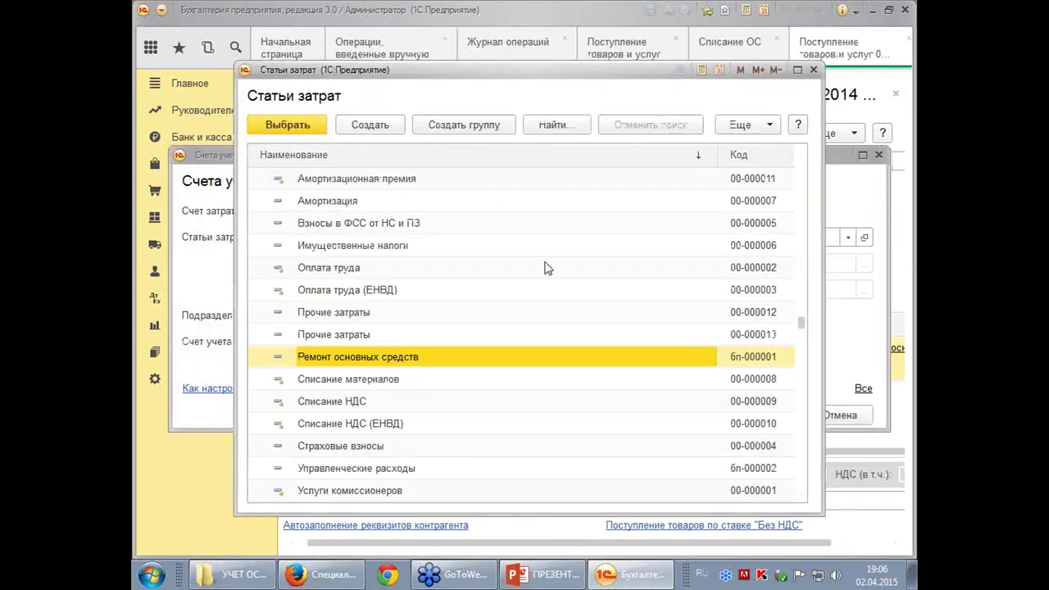
click(816, 71)
click(878, 154)
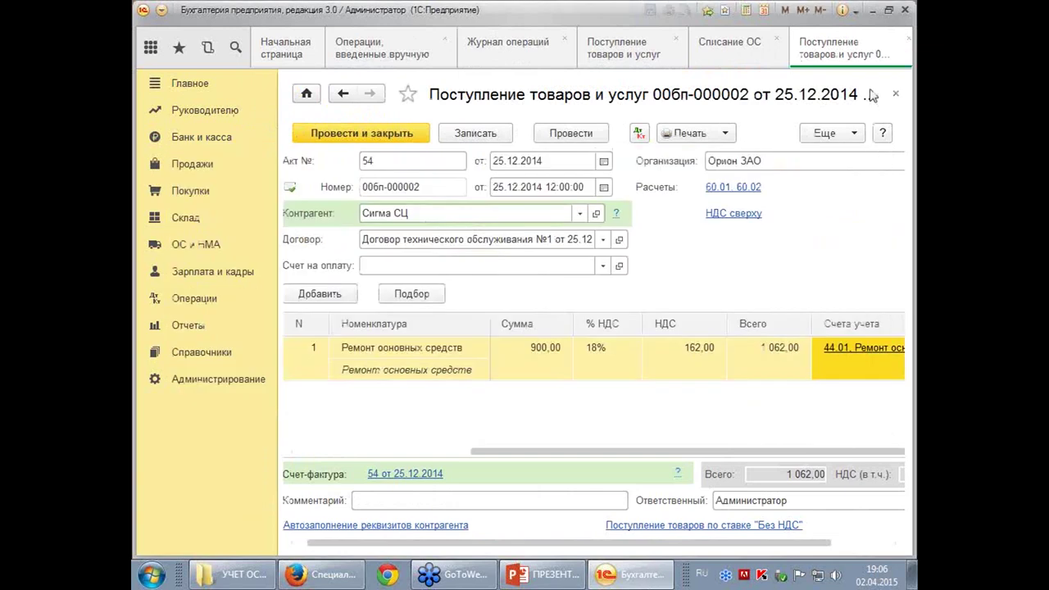
click(897, 96)
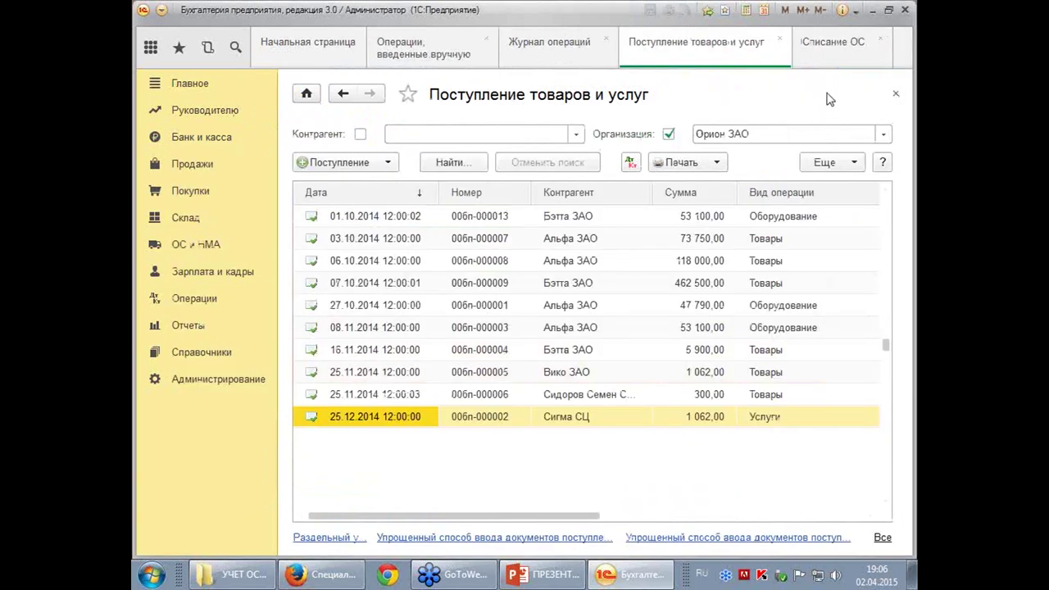
click(897, 96)
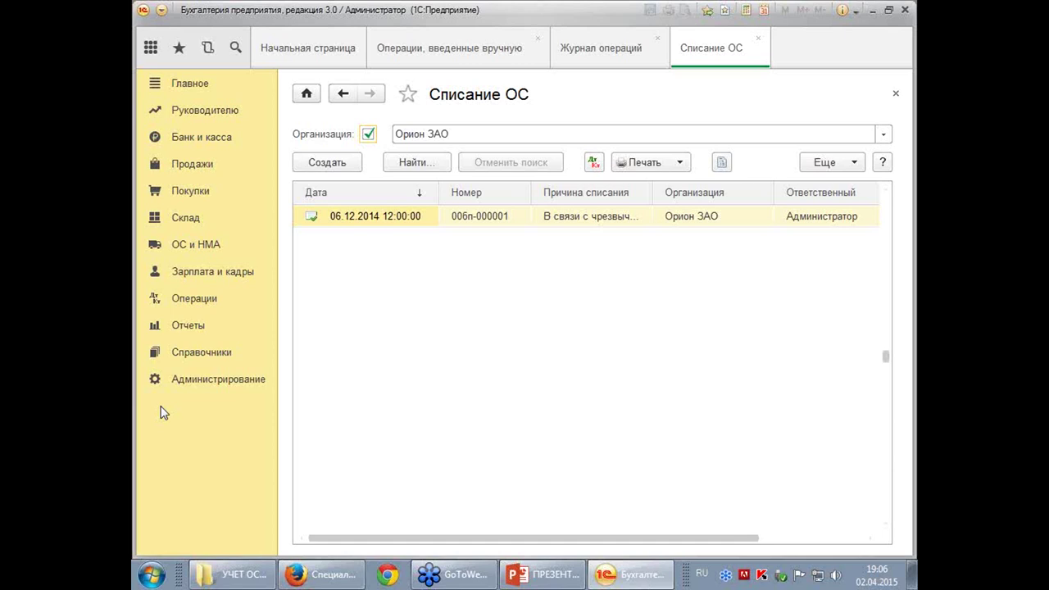
Open the Закрытие месяца form for Орион ЗАО and set the period to Ноябрь 2014
click(187, 305)
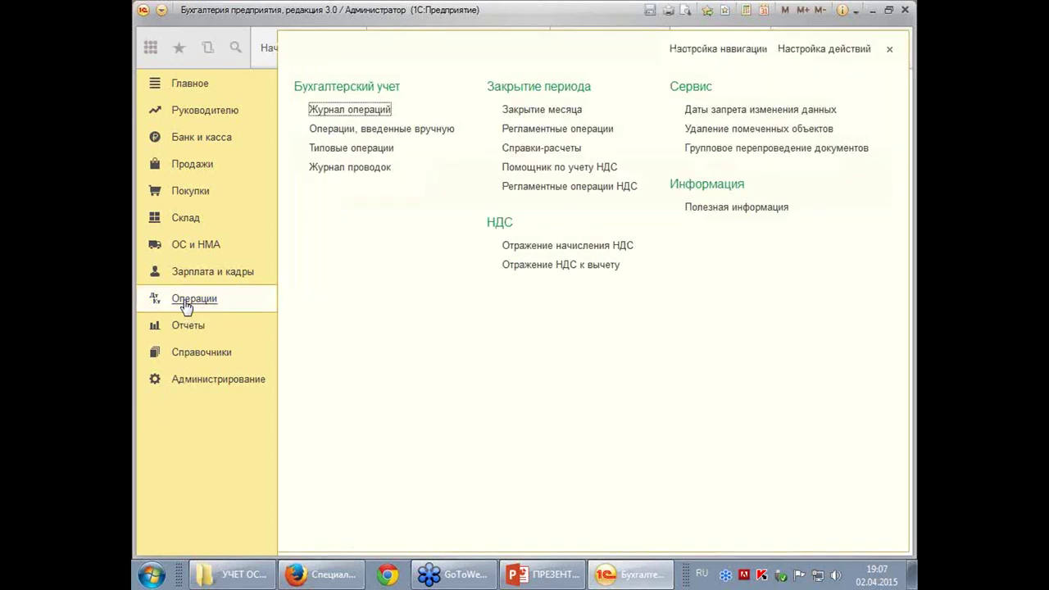
click(544, 115)
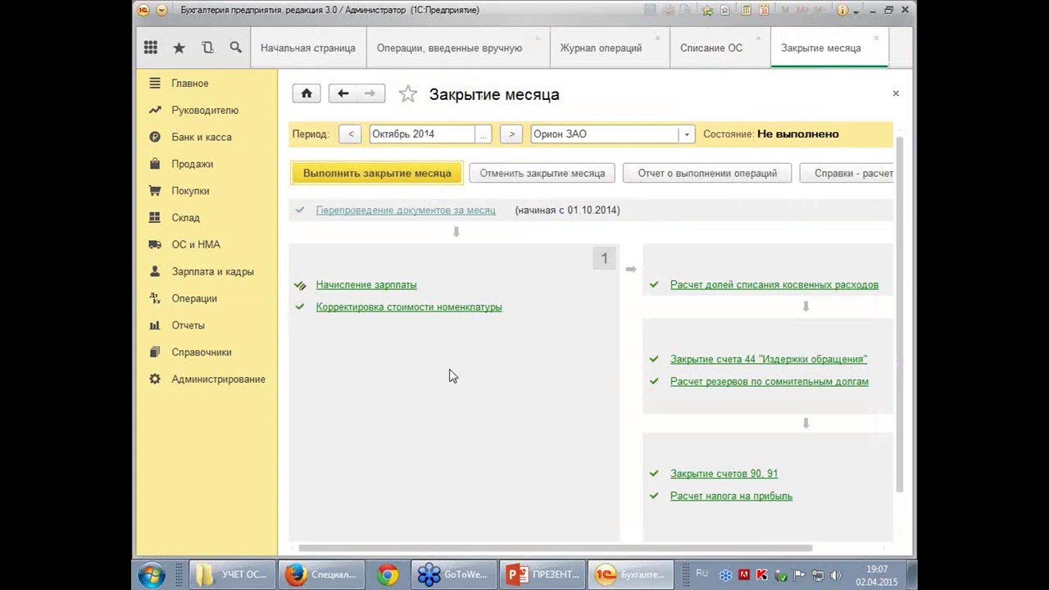
click(350, 134)
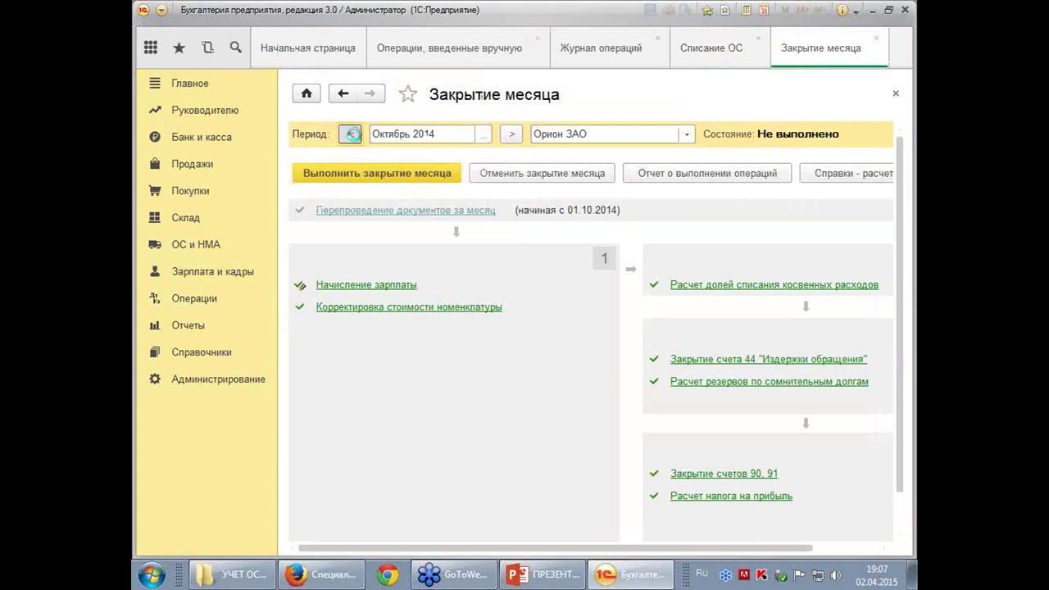
click(511, 136)
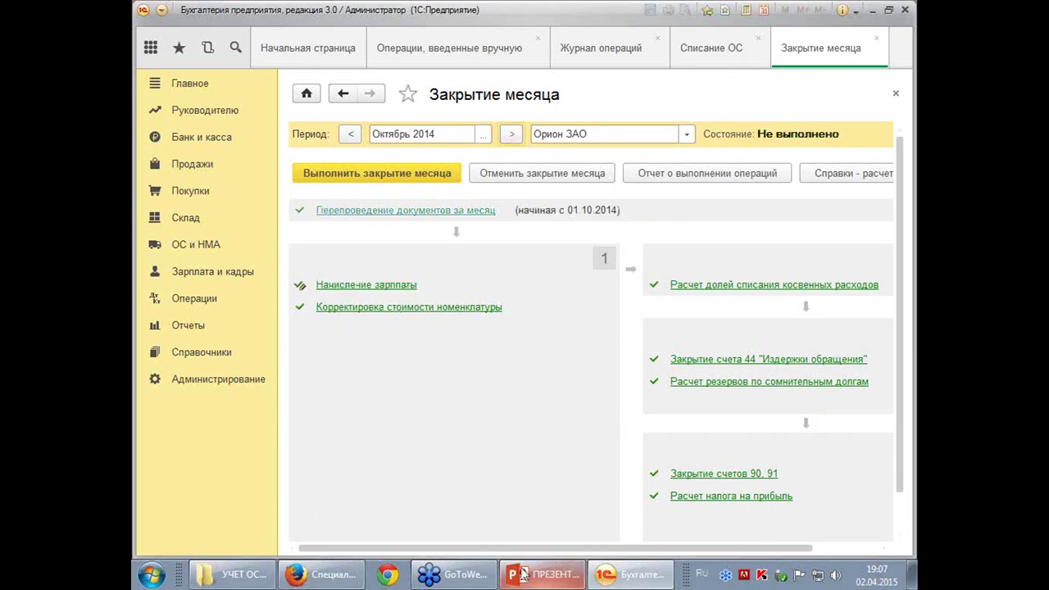
click(512, 135)
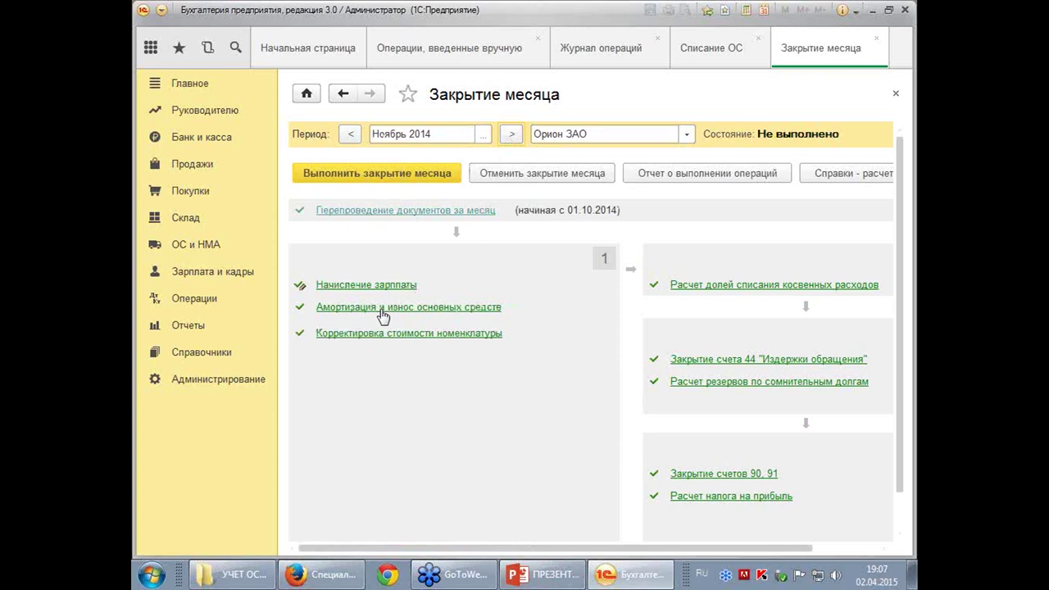
Show the actions available for Амортизация и износ основных средств, and cancel the month closing for Ноябрь 2014
click(387, 312)
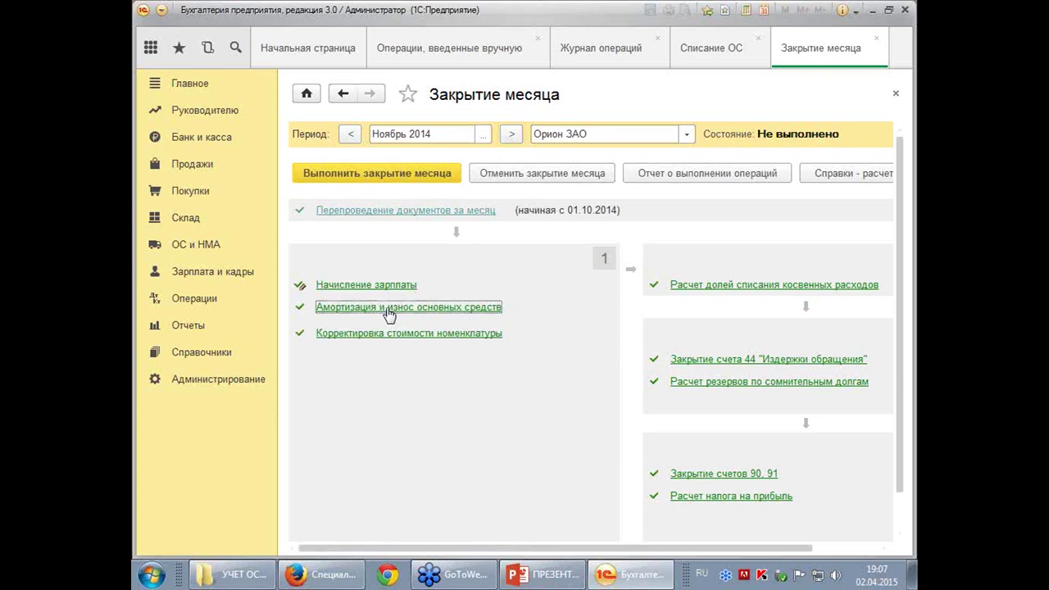
click(390, 312)
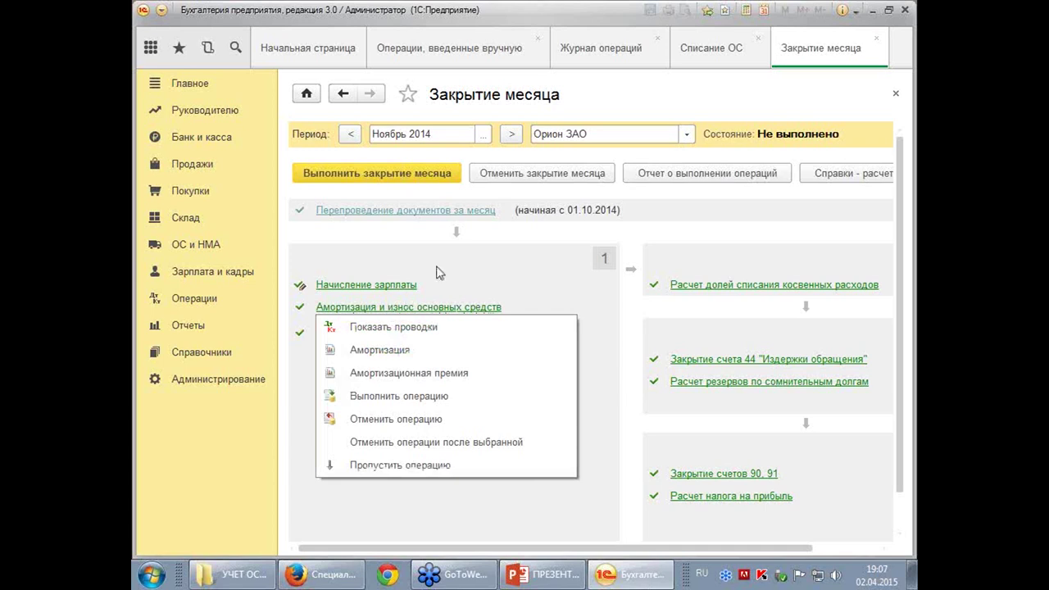
click(523, 174)
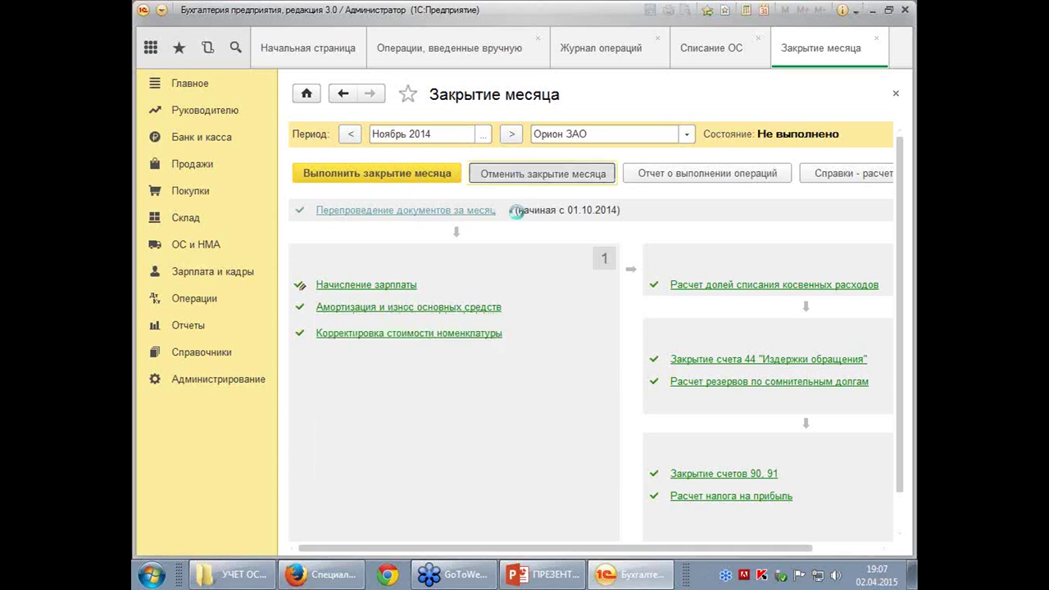
Try to run Амортизация и износ основных средств for Ноябрь 2014, read the operation's error list and close it
click(404, 312)
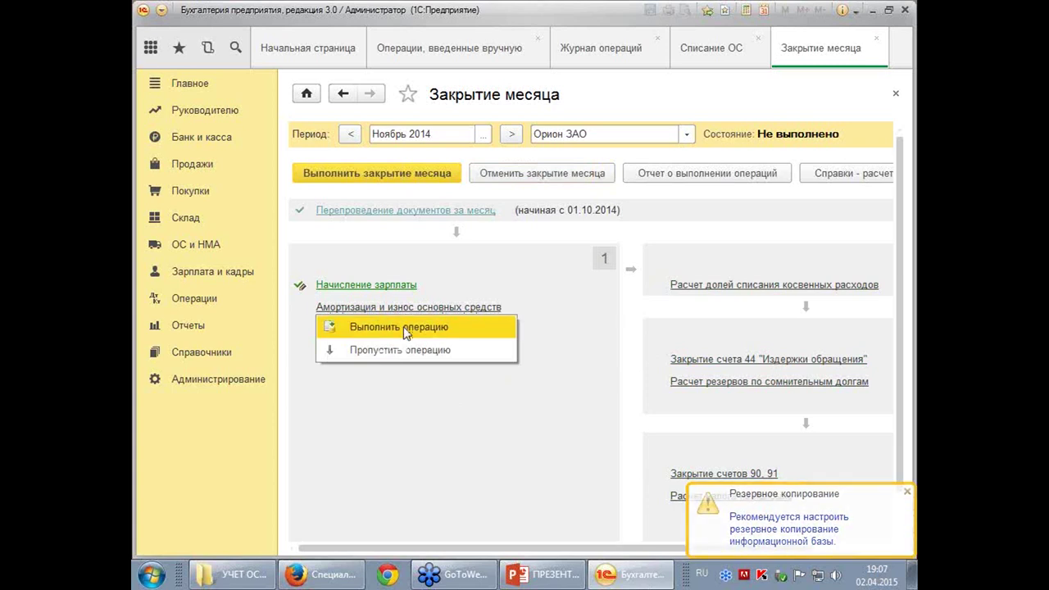
click(402, 328)
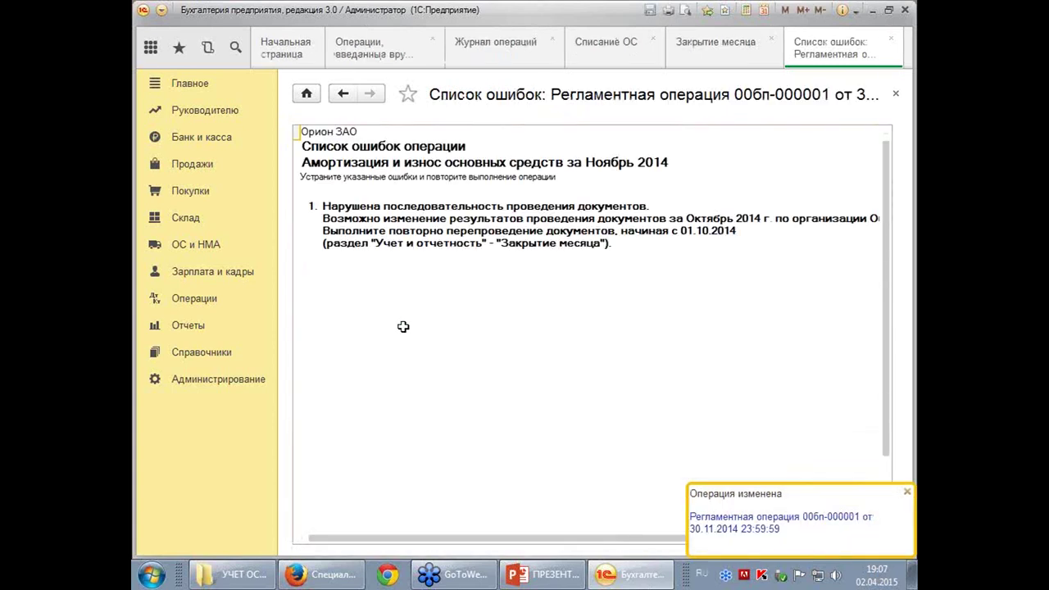
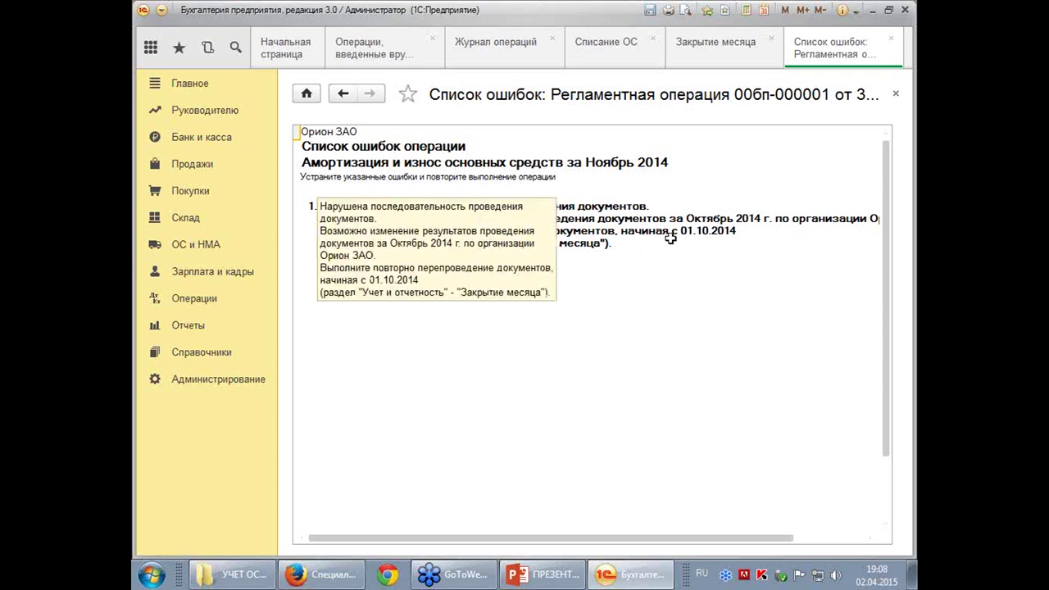
click(895, 94)
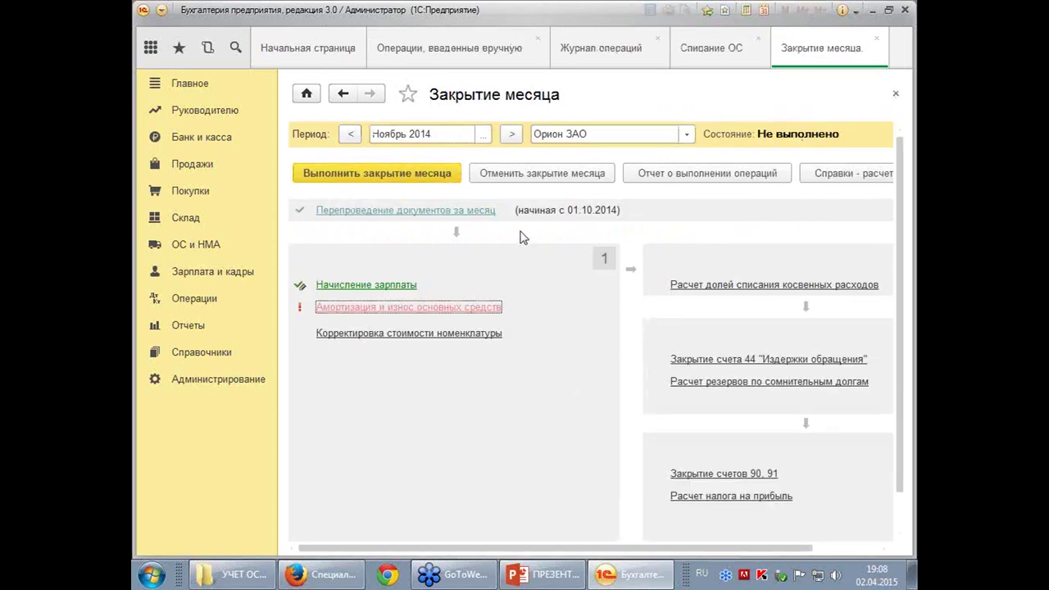
Switch the closing period to Октябрь 2014 and run the Перепроведение документов за месяц operation
click(350, 134)
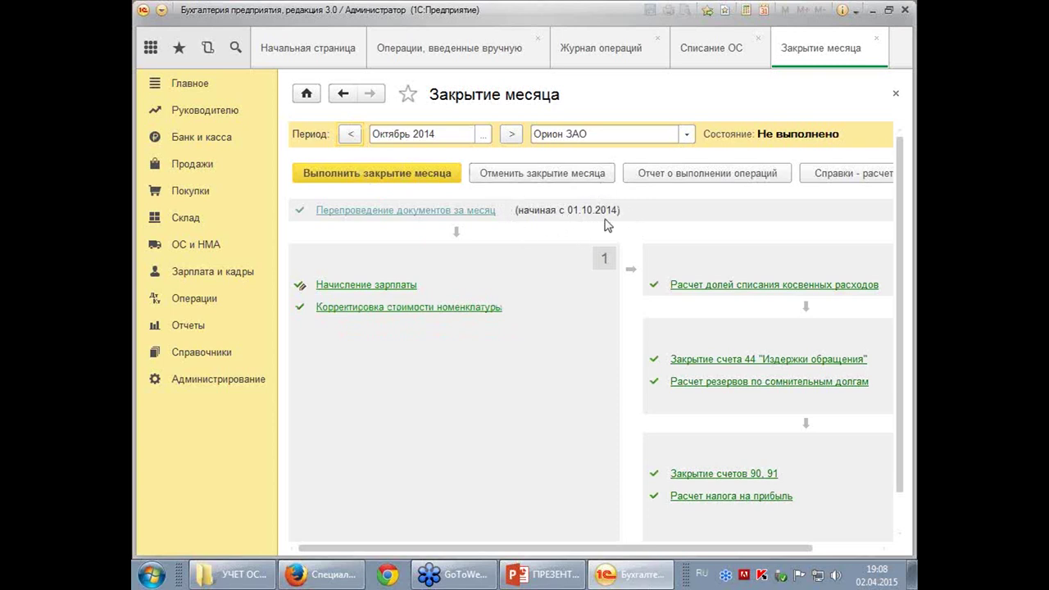
click(424, 211)
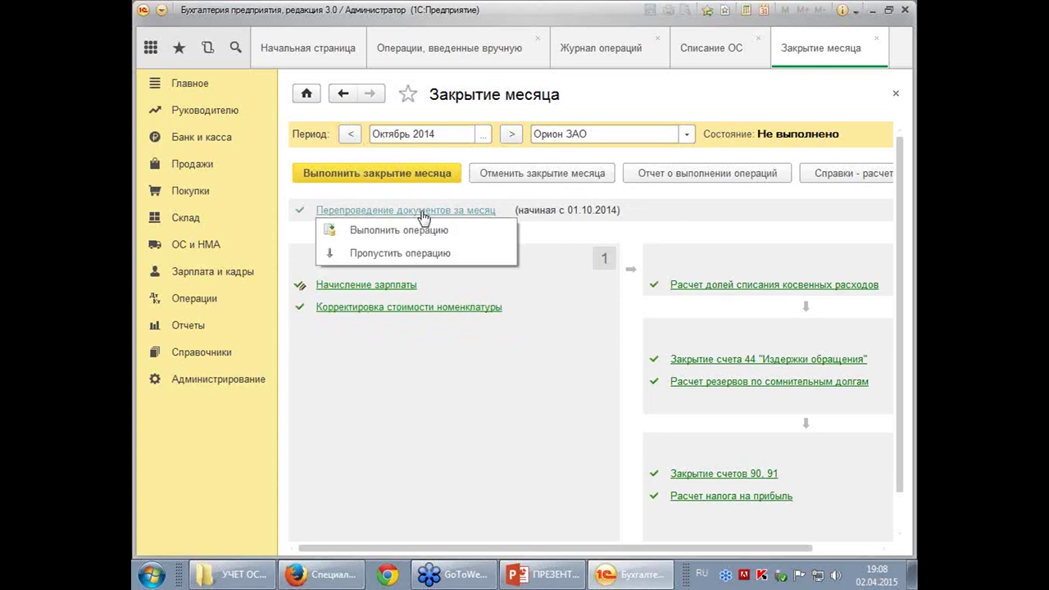
click(414, 230)
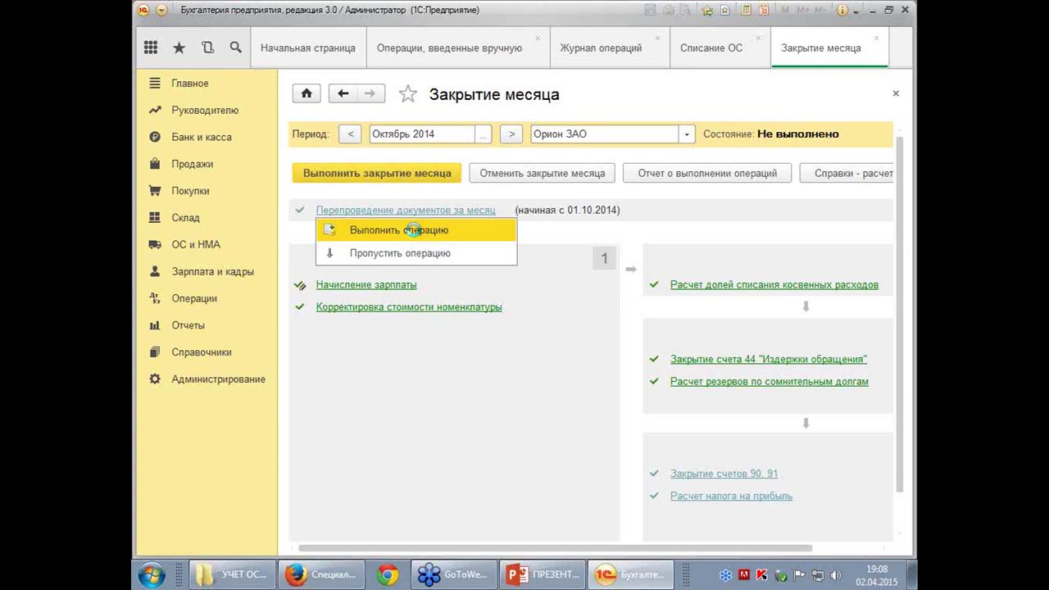
click(413, 231)
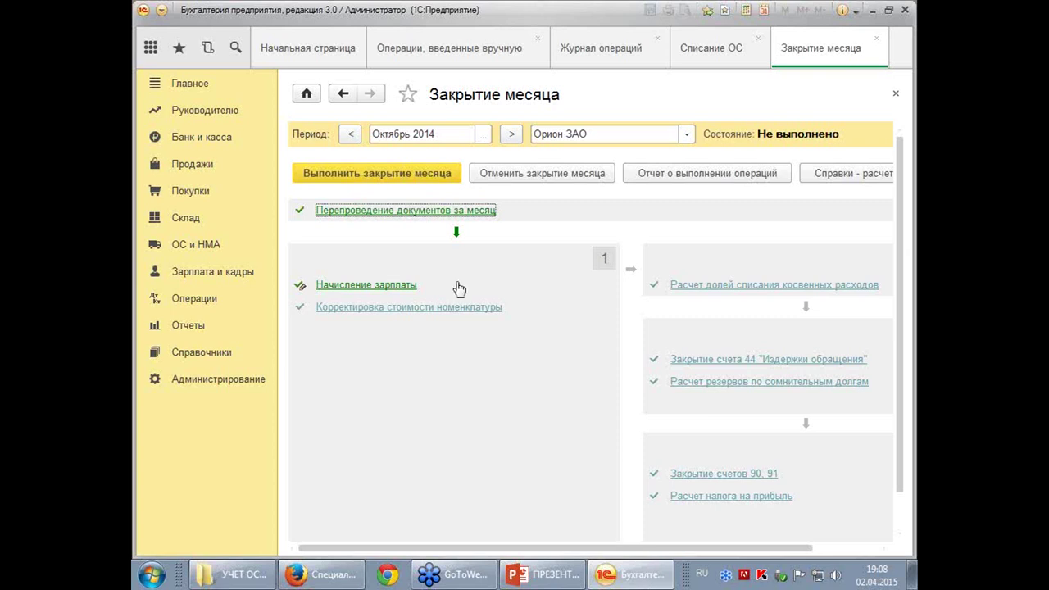
Return to Ноябрь 2014 and run the Амортизация и износ основных средств operation again
click(512, 136)
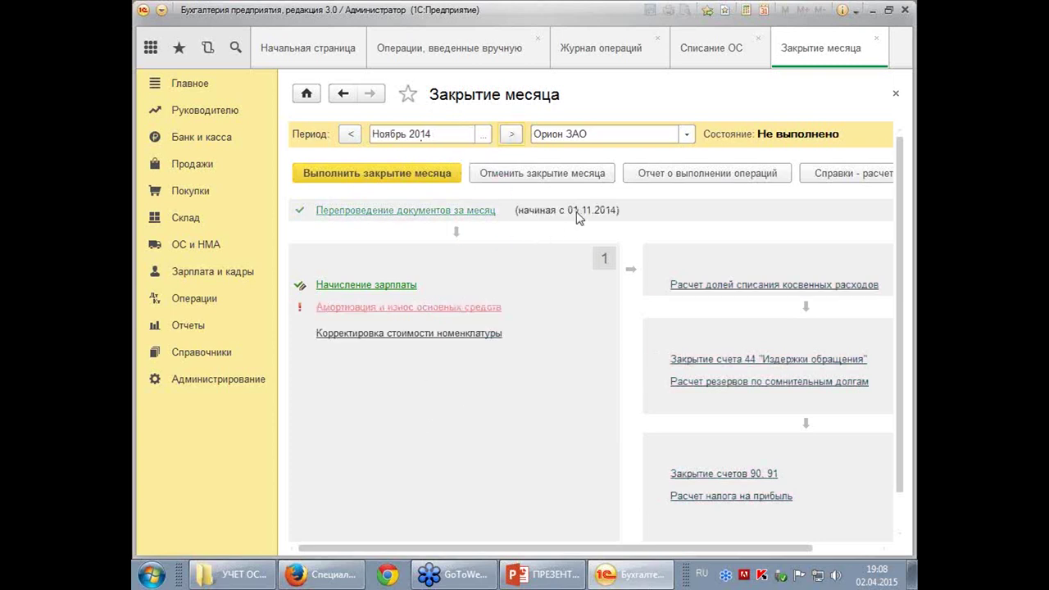
click(410, 310)
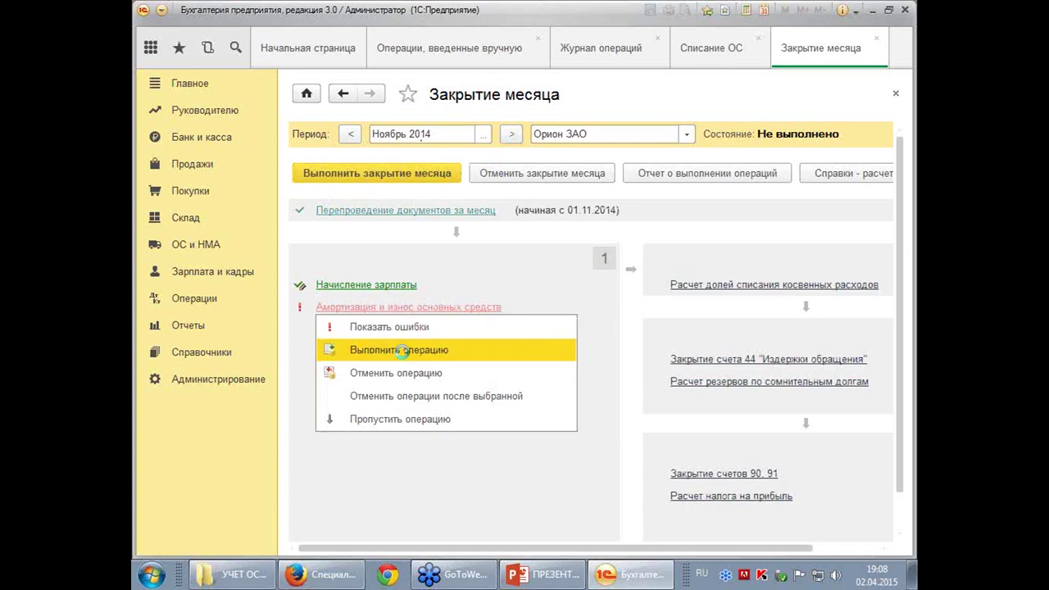
click(402, 350)
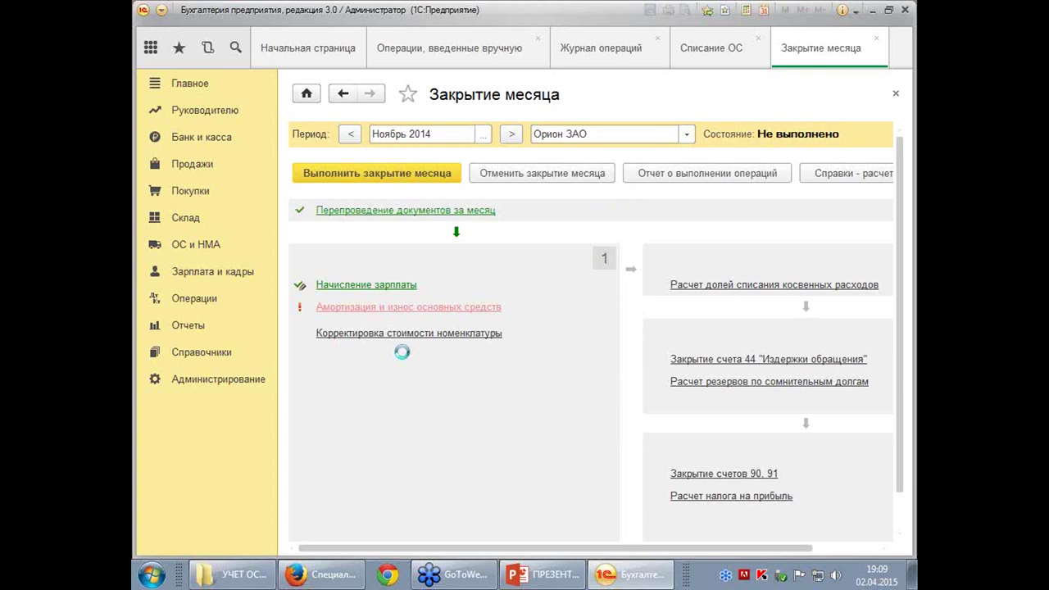
View the postings of the November Амортизация и износ основных средств operation and close them
click(418, 312)
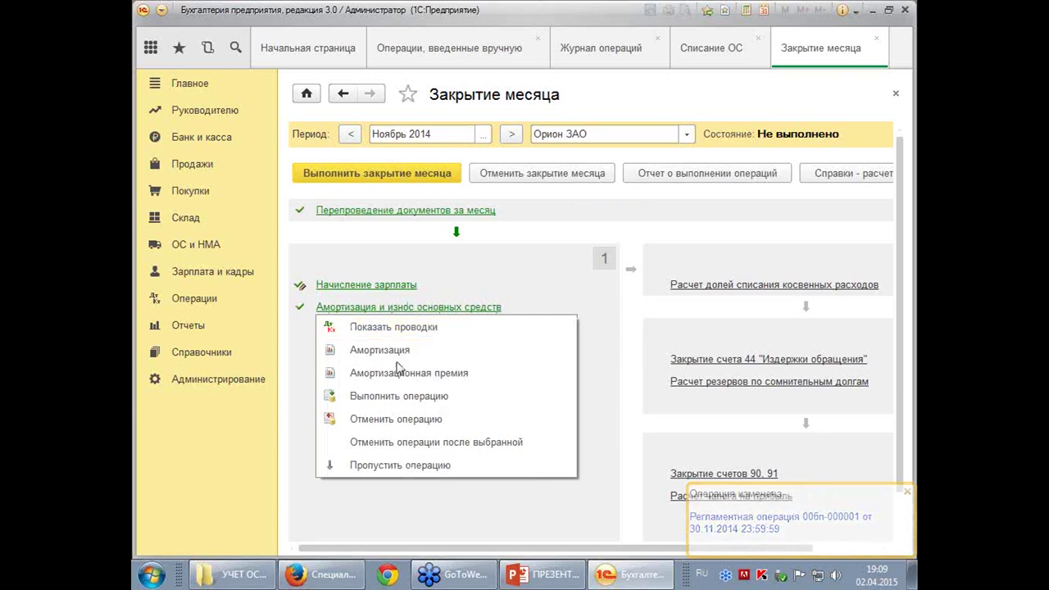
click(402, 329)
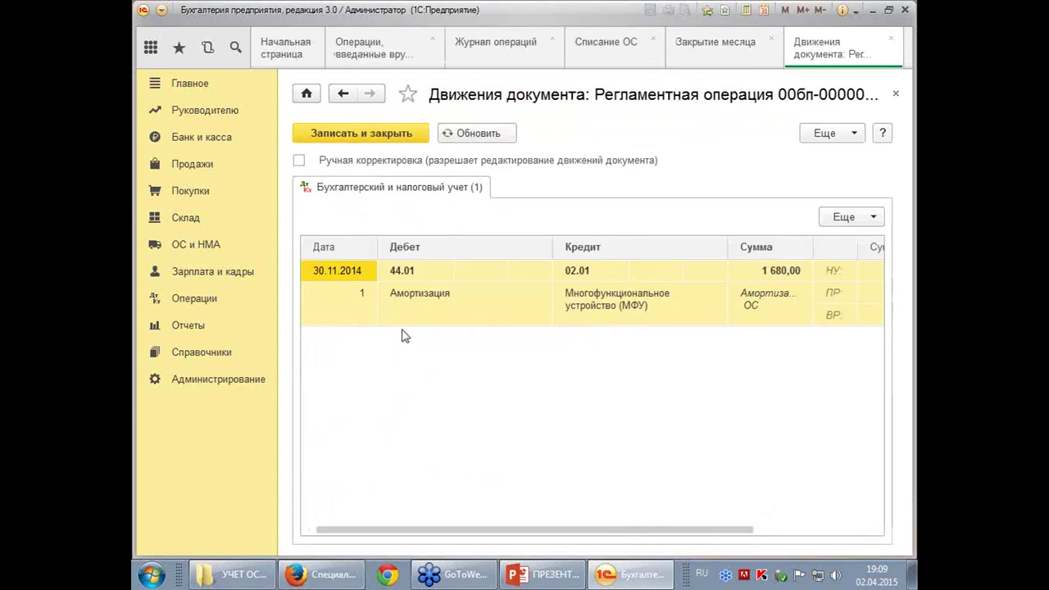
click(893, 97)
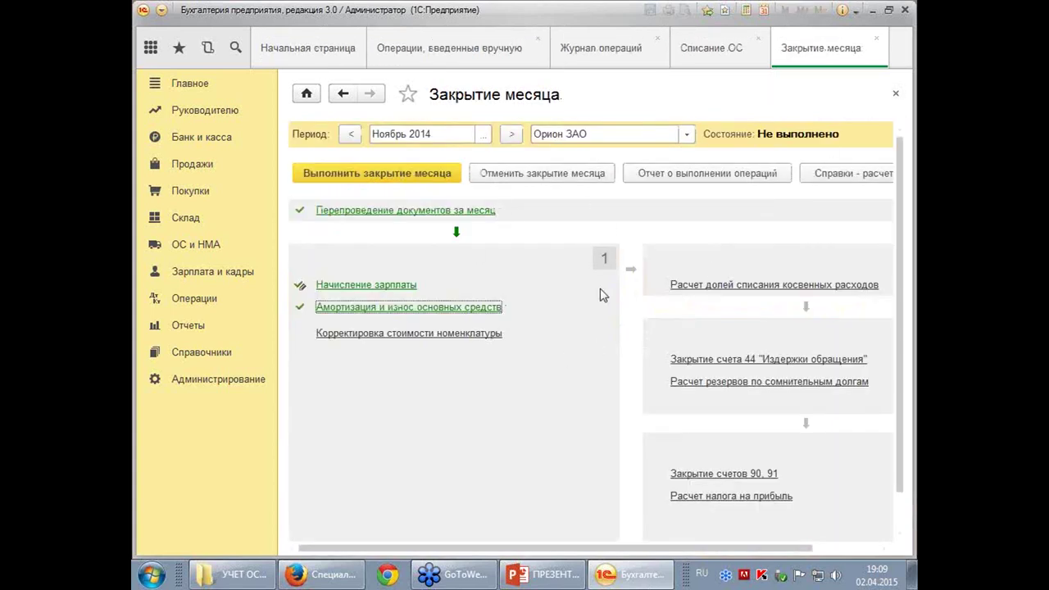
Open the Амортизация calculation report for Ноябрь 2014, examine all its columns through the expense reflection method, and close it
drag(620, 555, 685, 555)
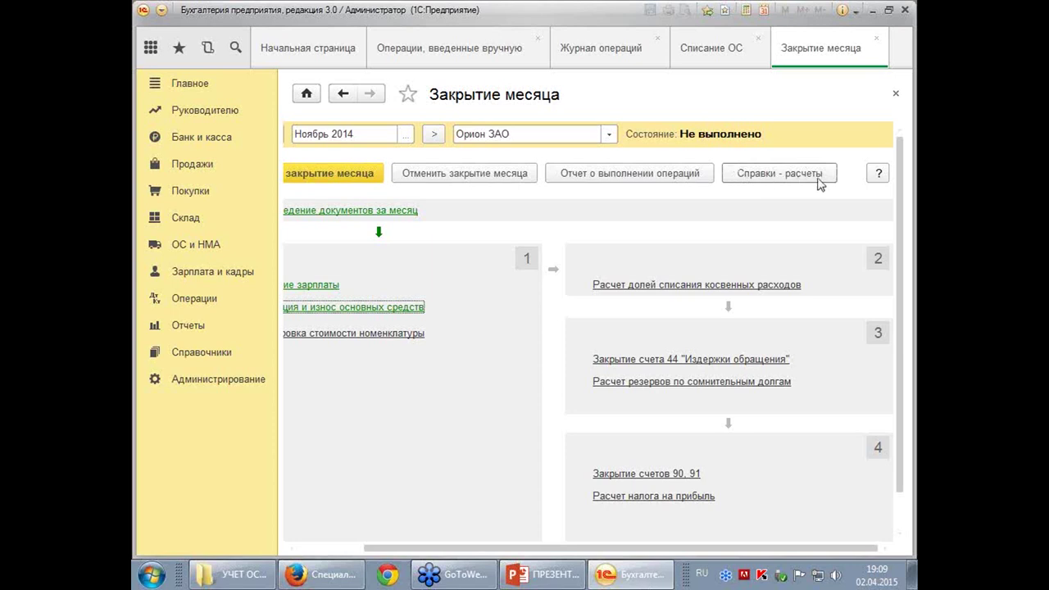
click(820, 176)
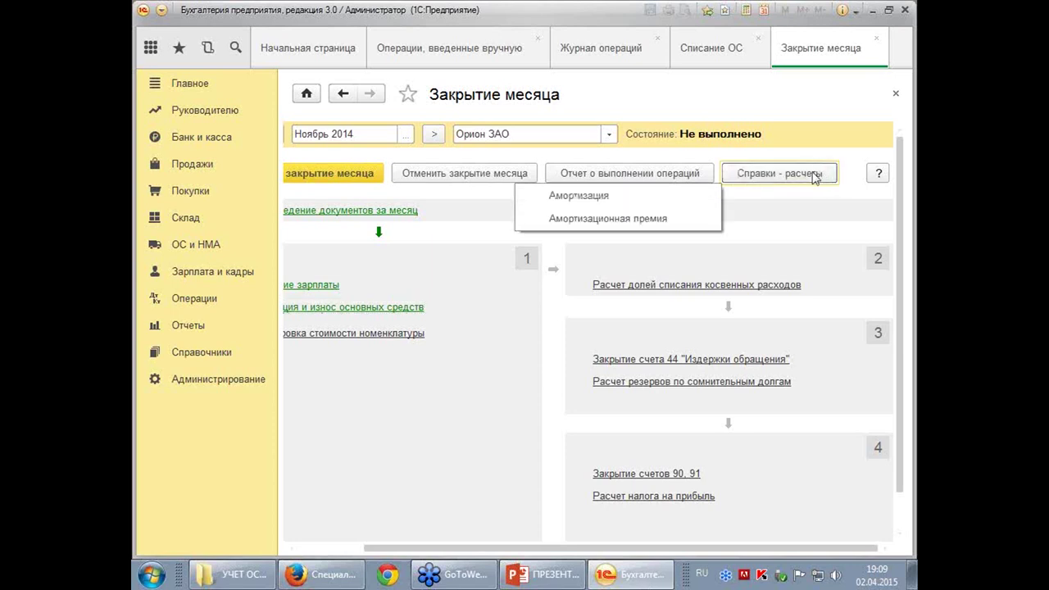
click(588, 197)
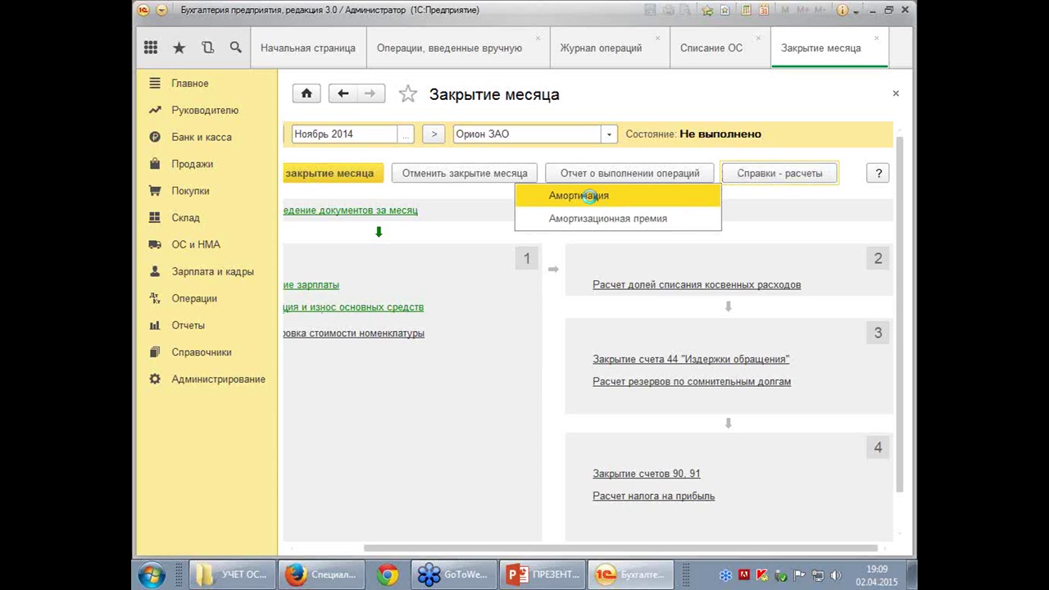
click(590, 197)
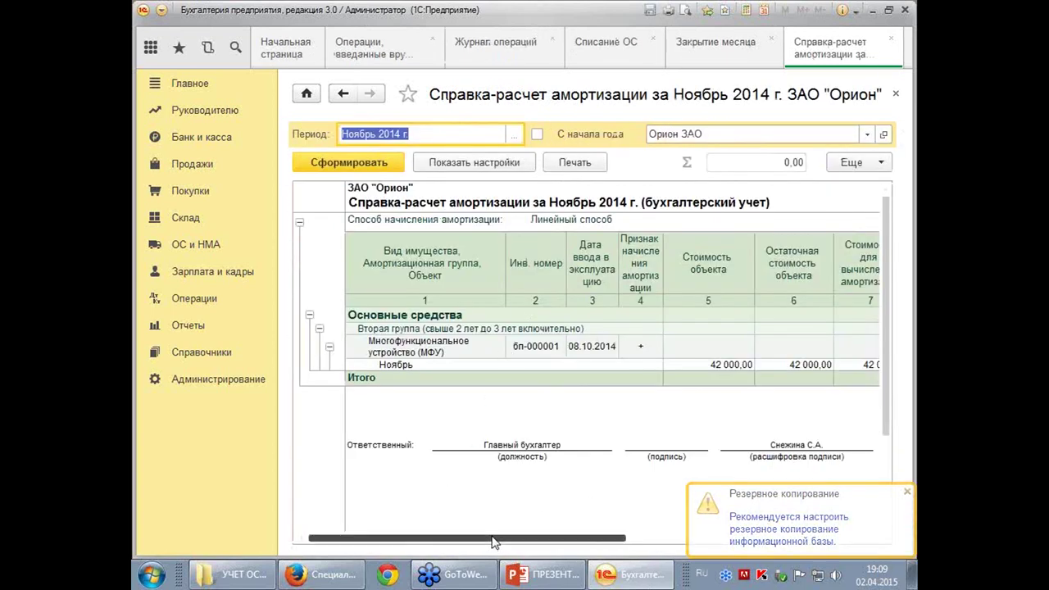
drag(492, 539, 615, 542)
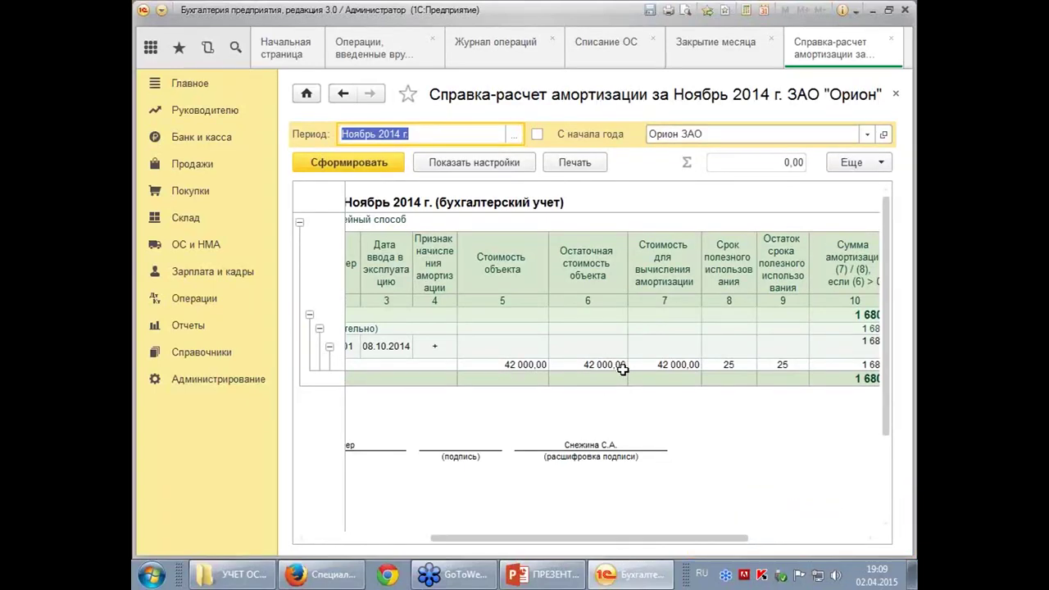
drag(655, 541, 773, 541)
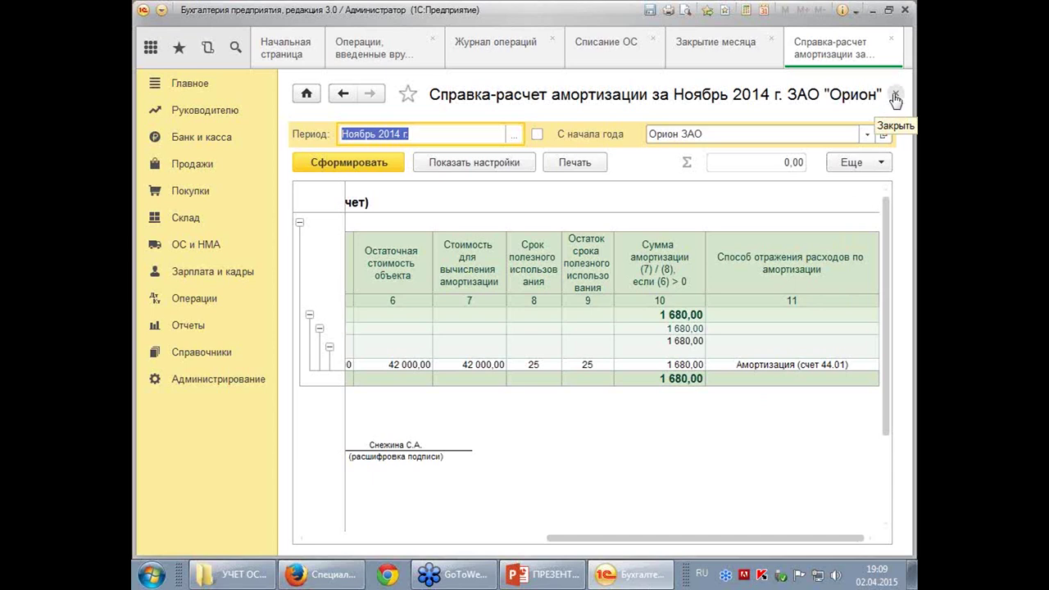
click(896, 97)
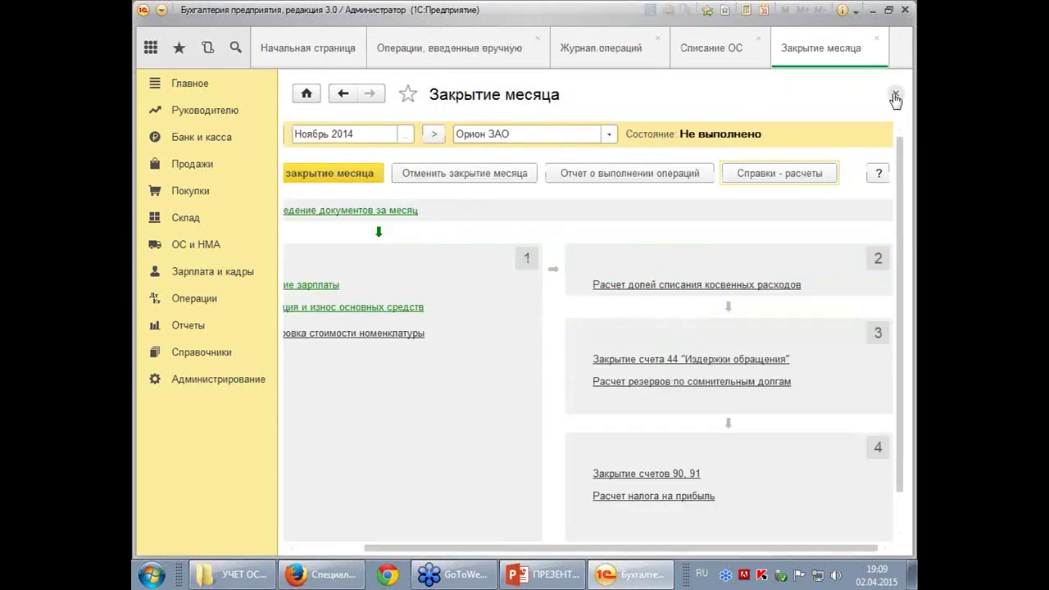
drag(559, 551, 462, 435)
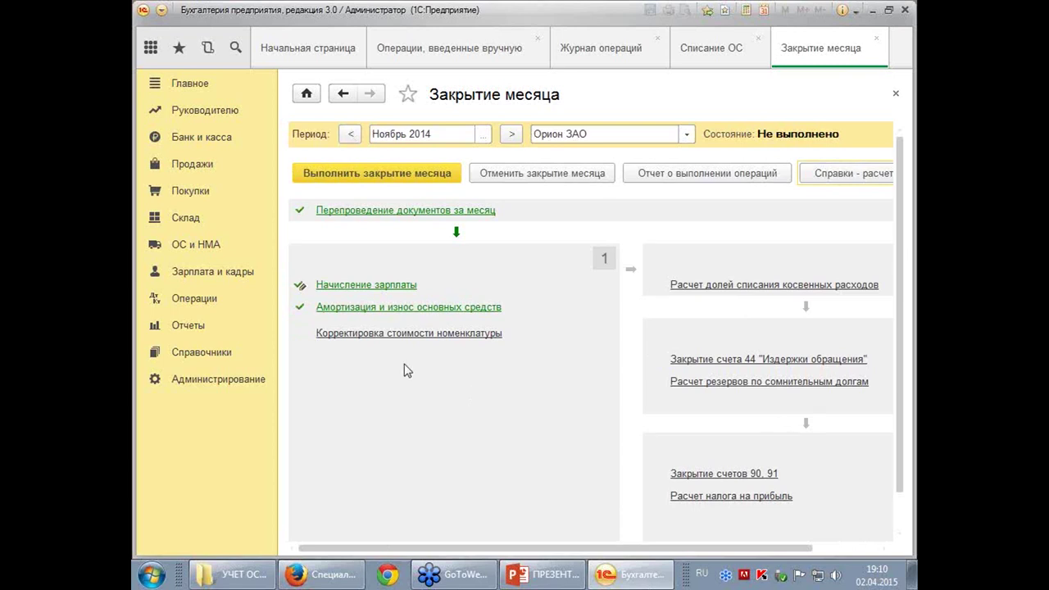
Open the Принятие к учету ОС document 00бп-000002 for Компьютер and examine its accounting and tax depreciation parameters
click(203, 251)
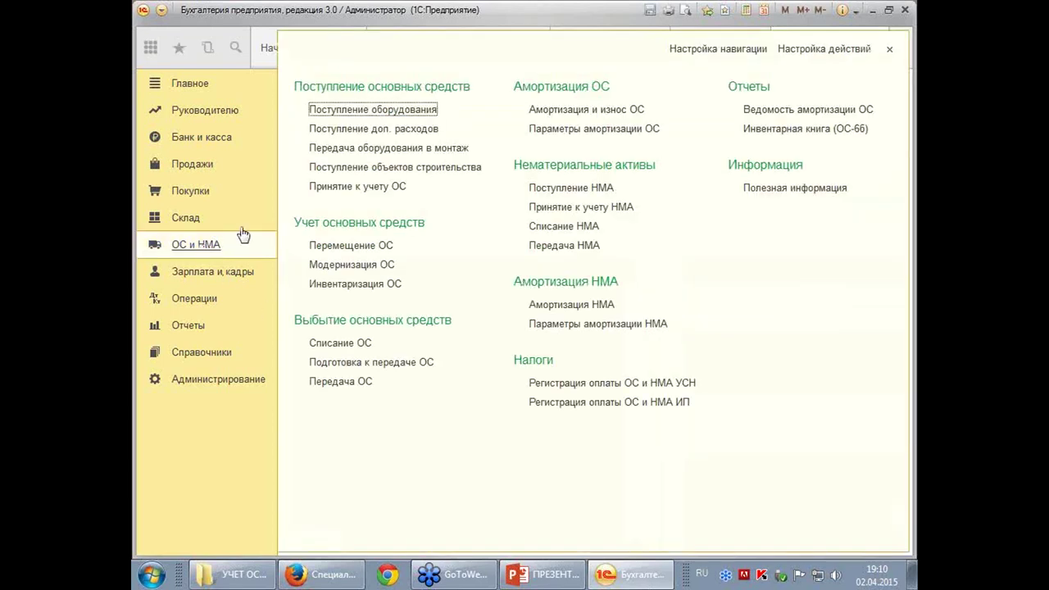
click(320, 187)
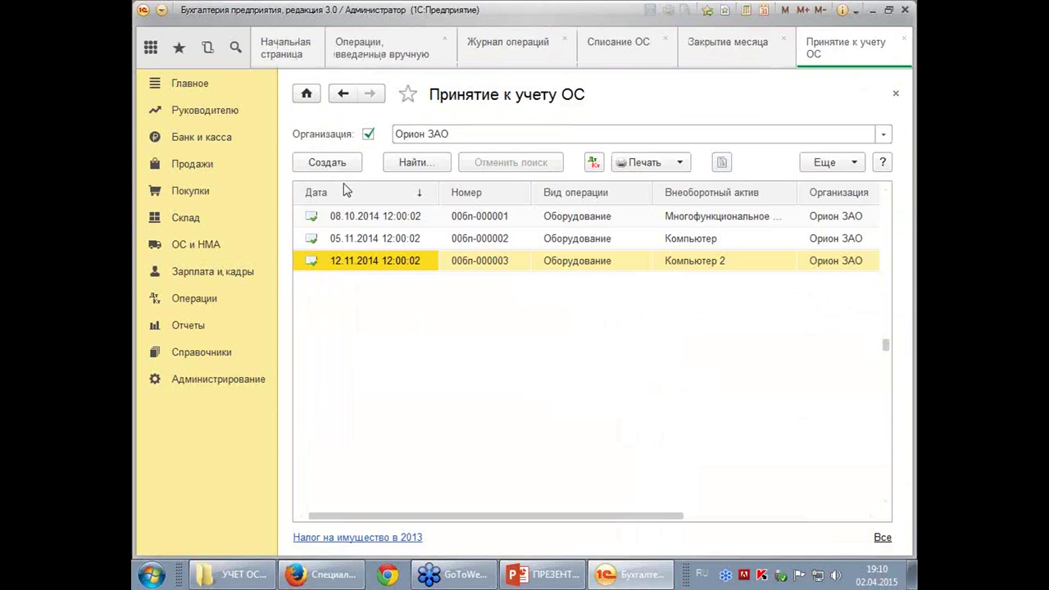
click(363, 238)
double_click(361, 238)
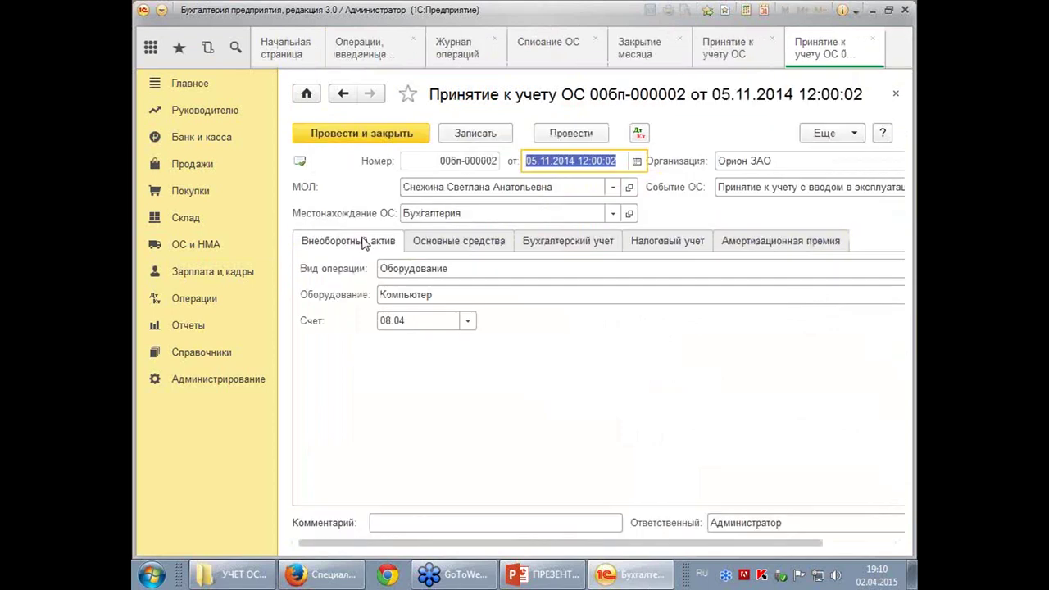
click(473, 247)
click(520, 250)
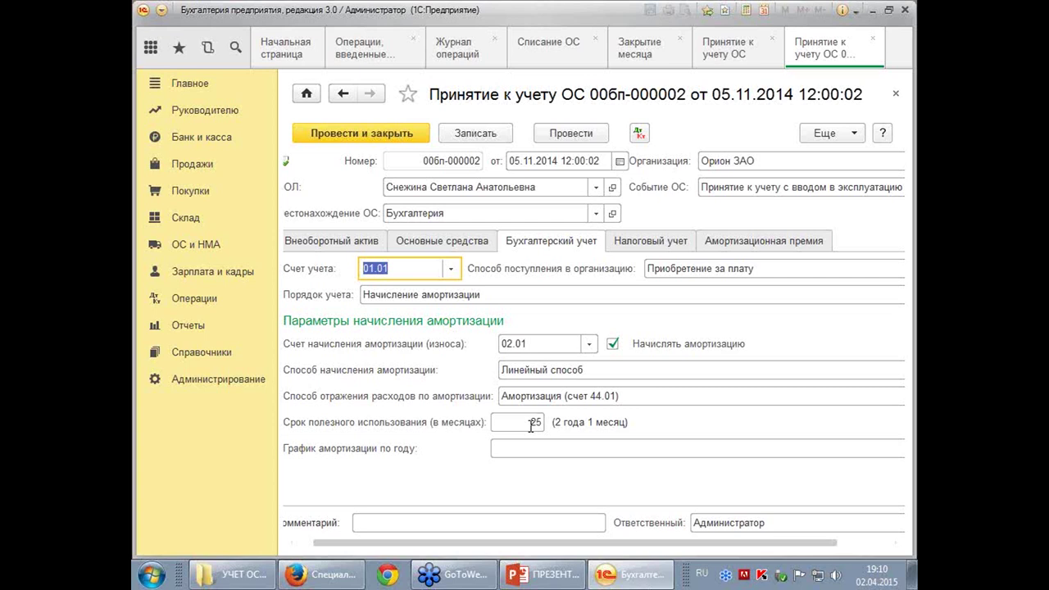
click(658, 242)
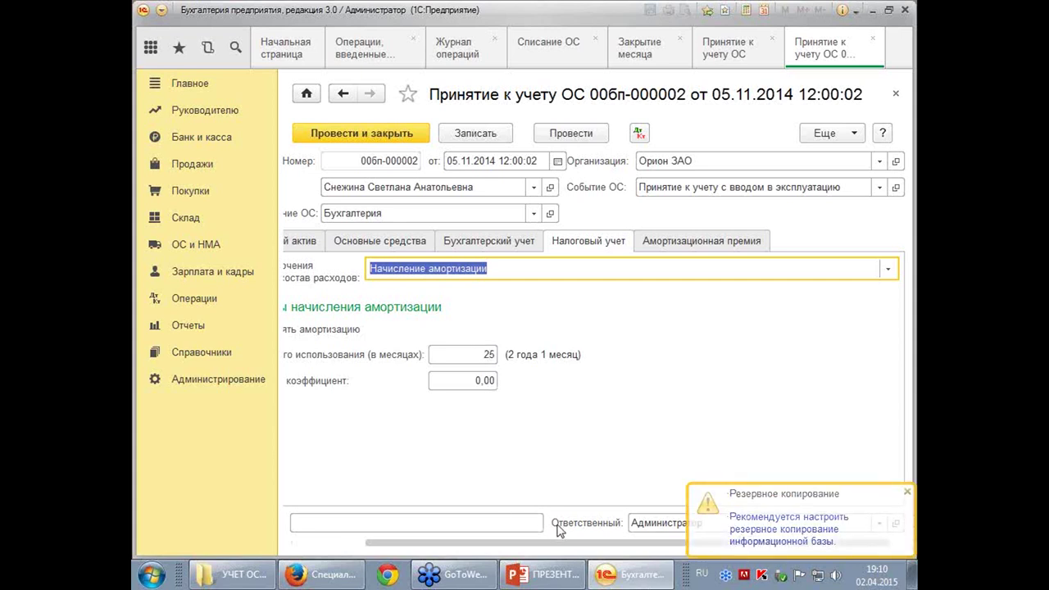
Include Амортизационная премия in expenses in the Компьютер acceptance document to examine its parameters, and clear the option again
drag(554, 543, 489, 543)
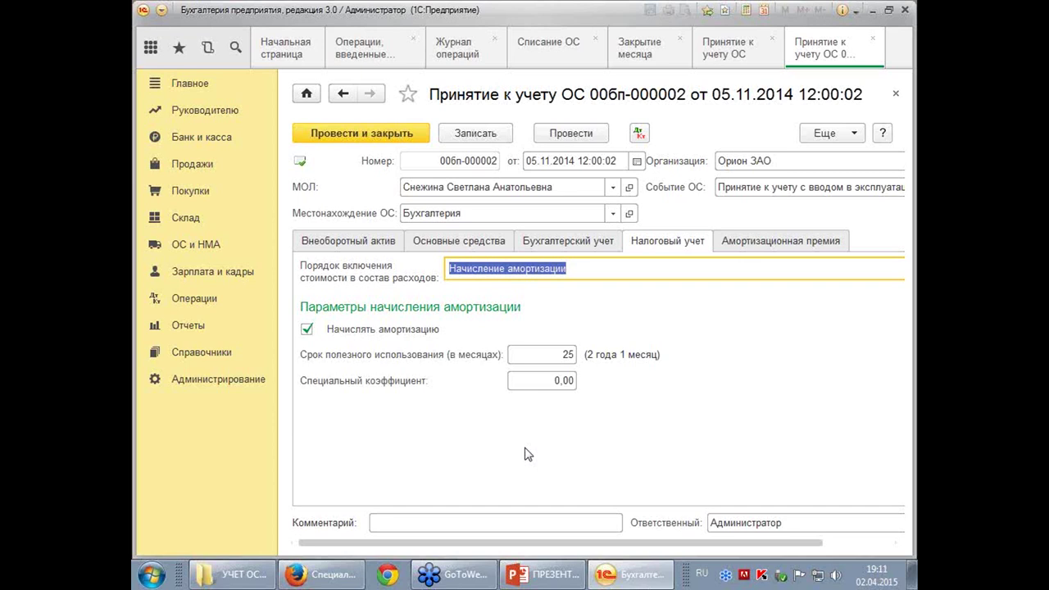
click(803, 251)
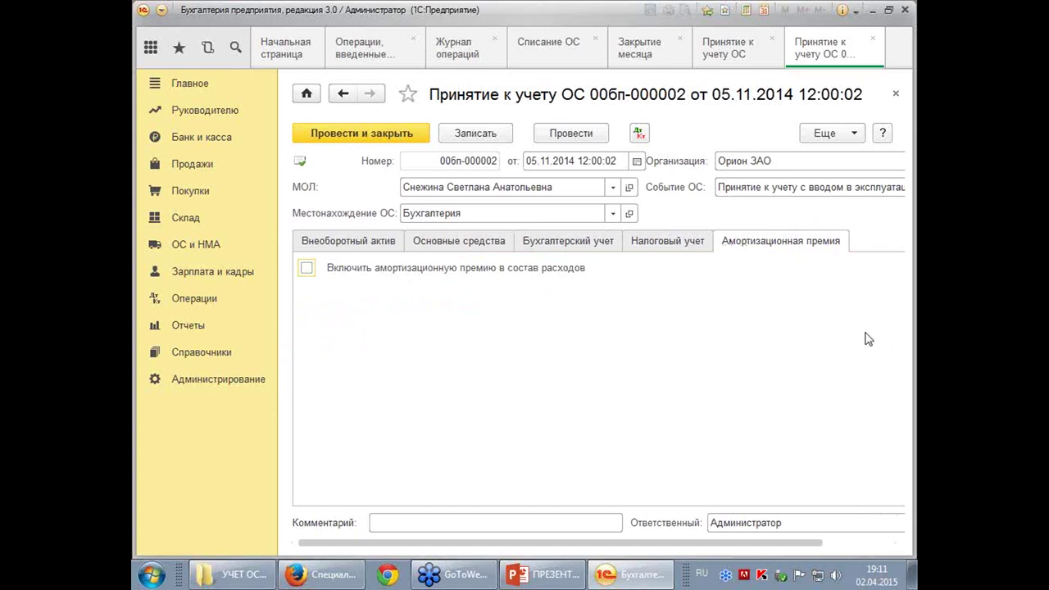
click(307, 268)
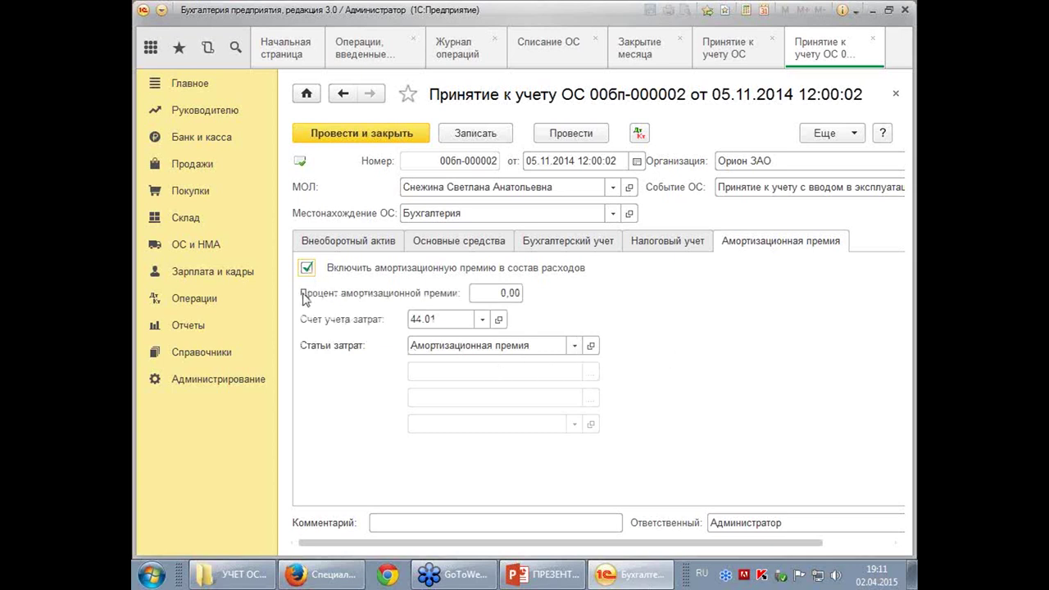
click(487, 297)
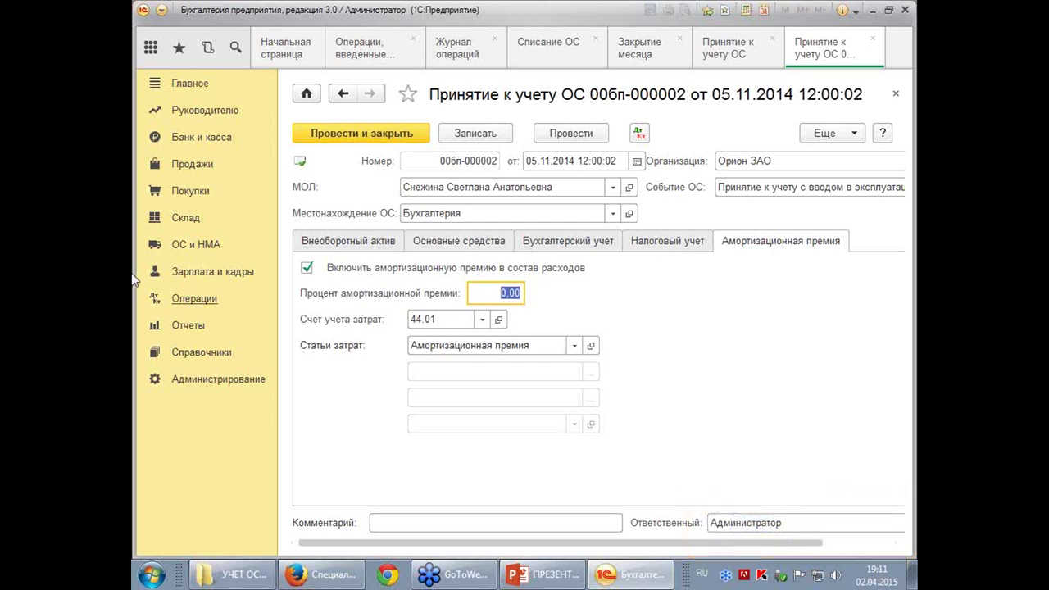
click(307, 269)
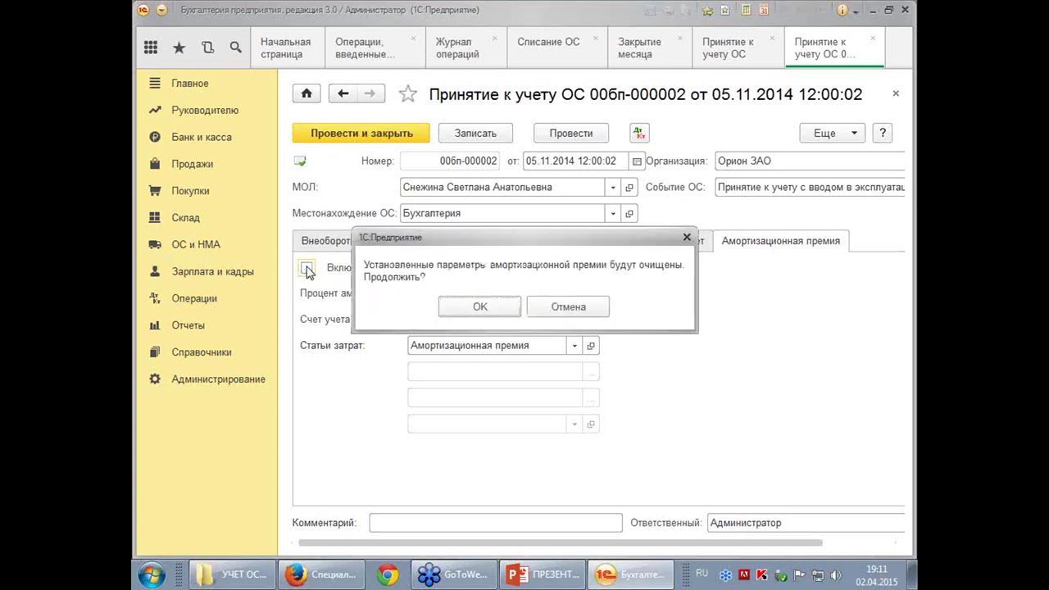
click(480, 308)
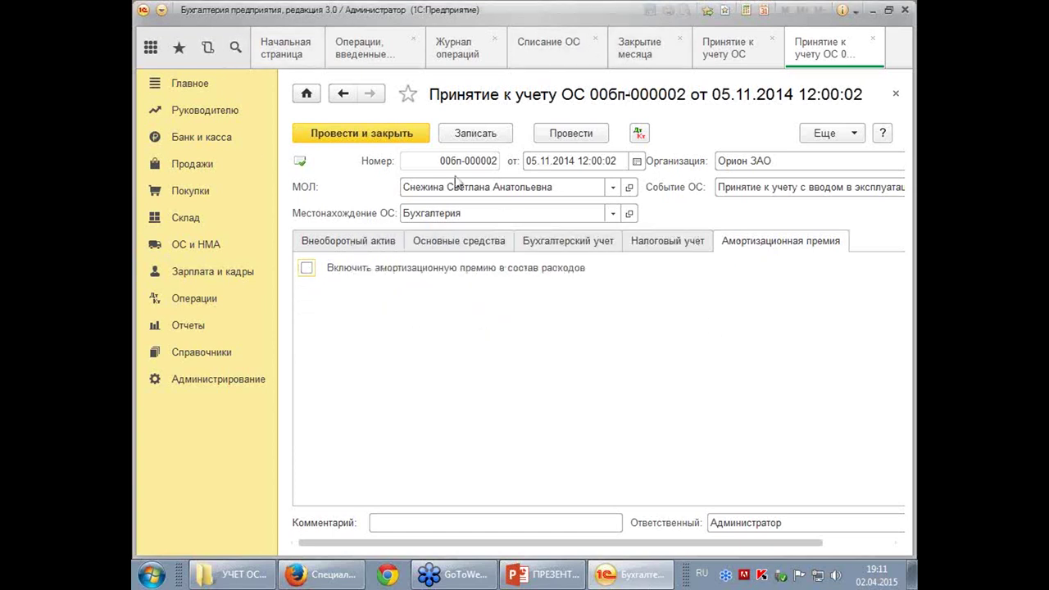
Post and close the Принятие к учету ОС document for Компьютер and close the document list
click(359, 136)
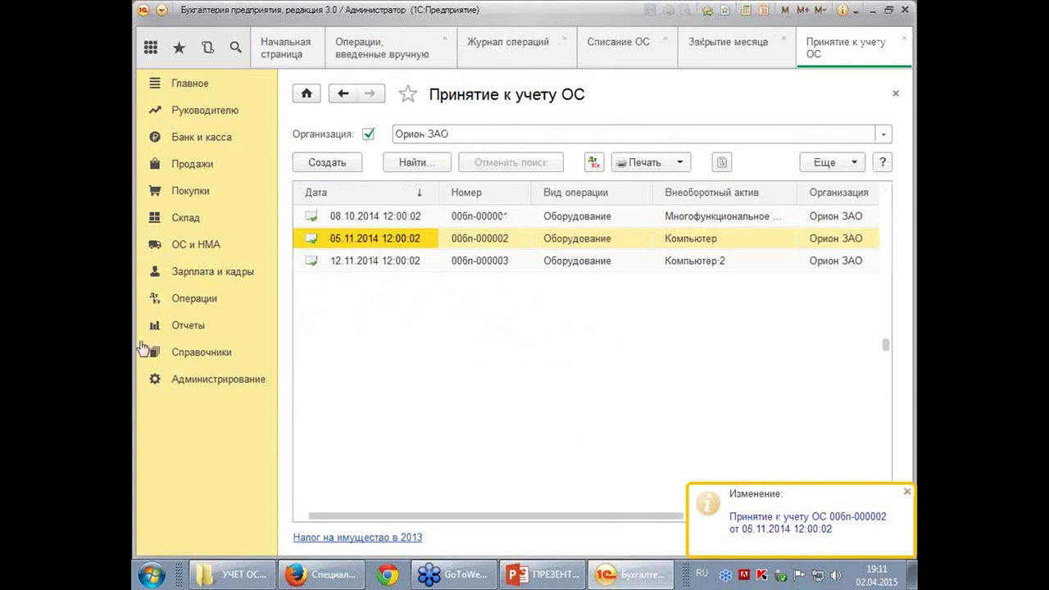
click(893, 93)
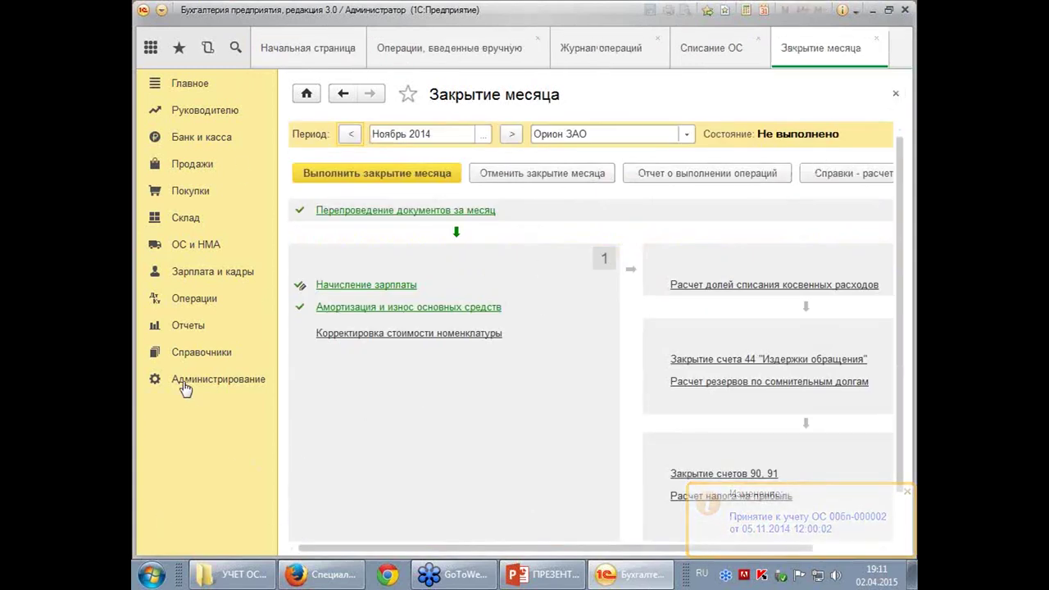
Generate the Ведомость амортизации ОС report for Орион ЗАО from 01.11.2014 to 31.12.2014 and examine all its columns through the end-of-period section
click(185, 328)
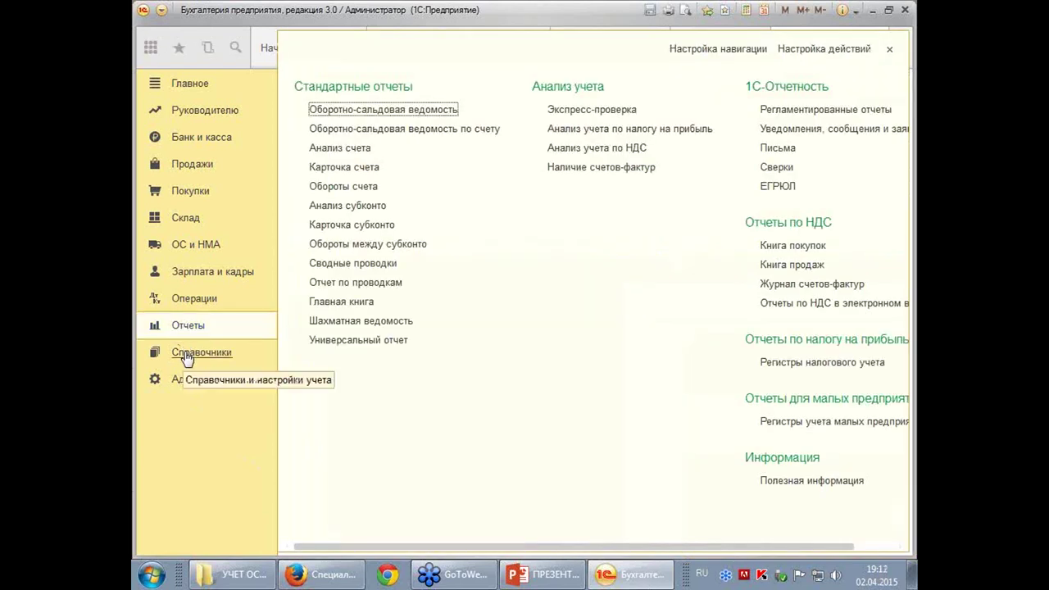
click(186, 248)
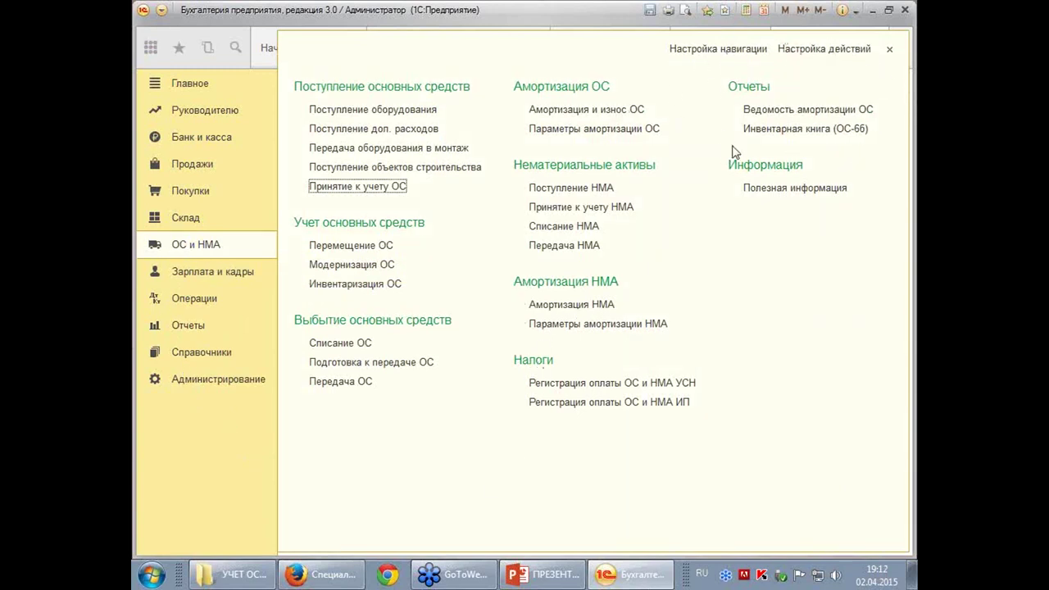
click(771, 109)
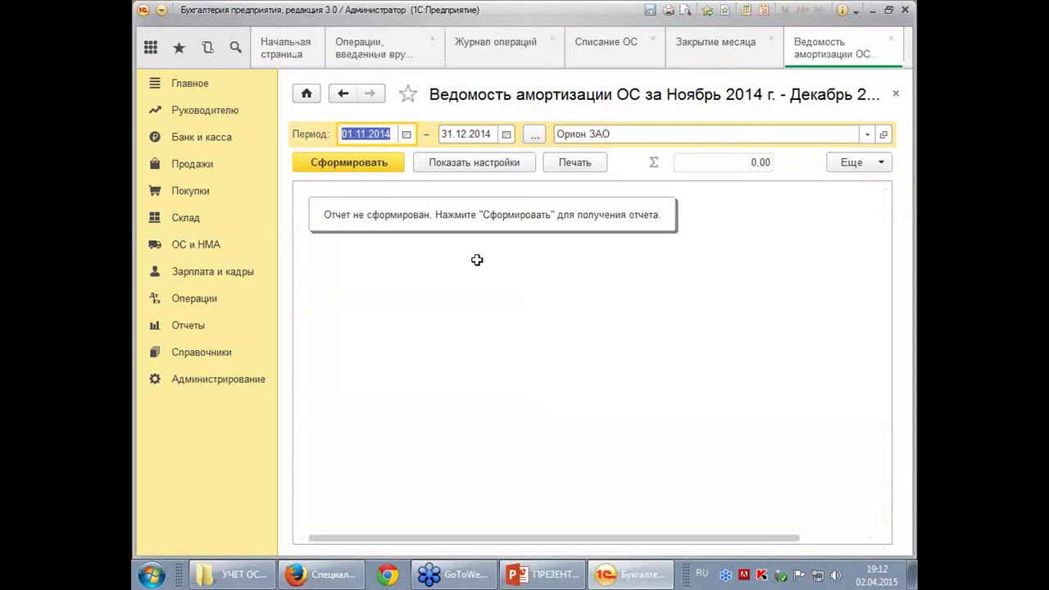
click(349, 164)
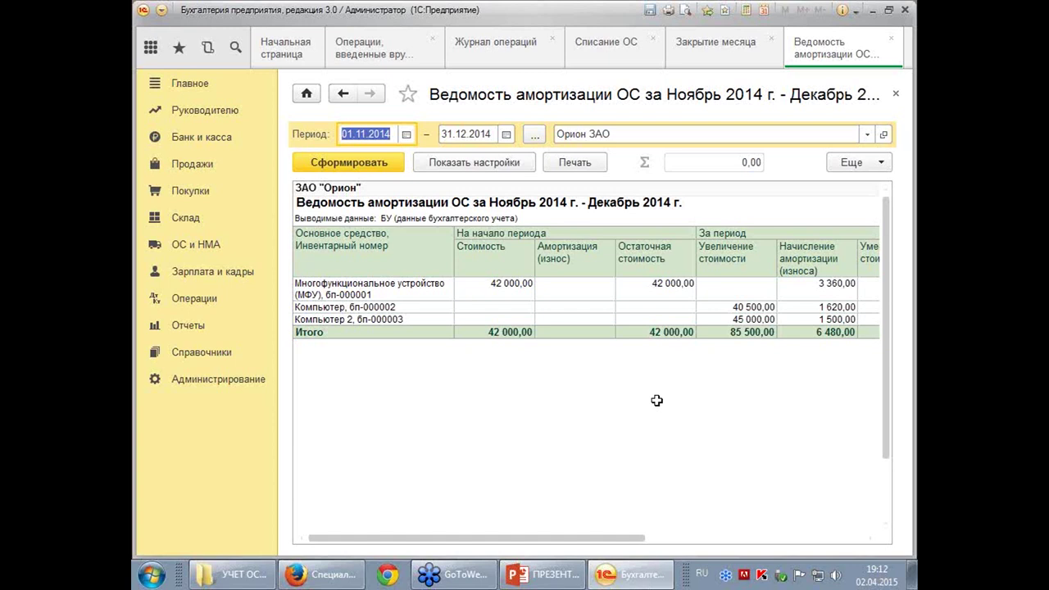
drag(632, 539, 867, 546)
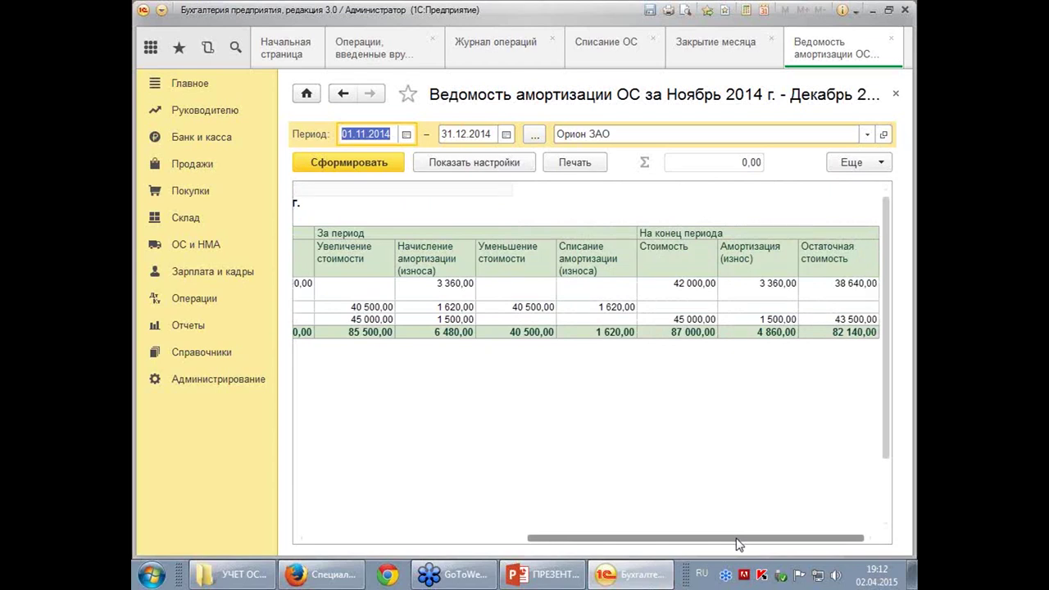
Generate the Инвентарная книга (ОС-6б) report for Орион ЗАО for 28.09.2014–31.12.2014 and examine its columns
click(182, 248)
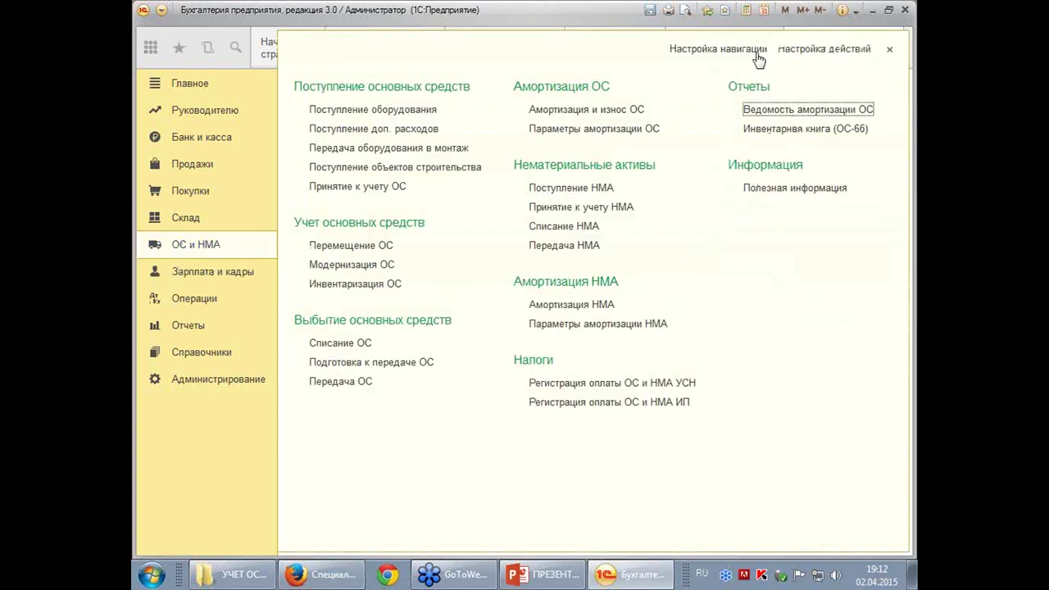
click(814, 133)
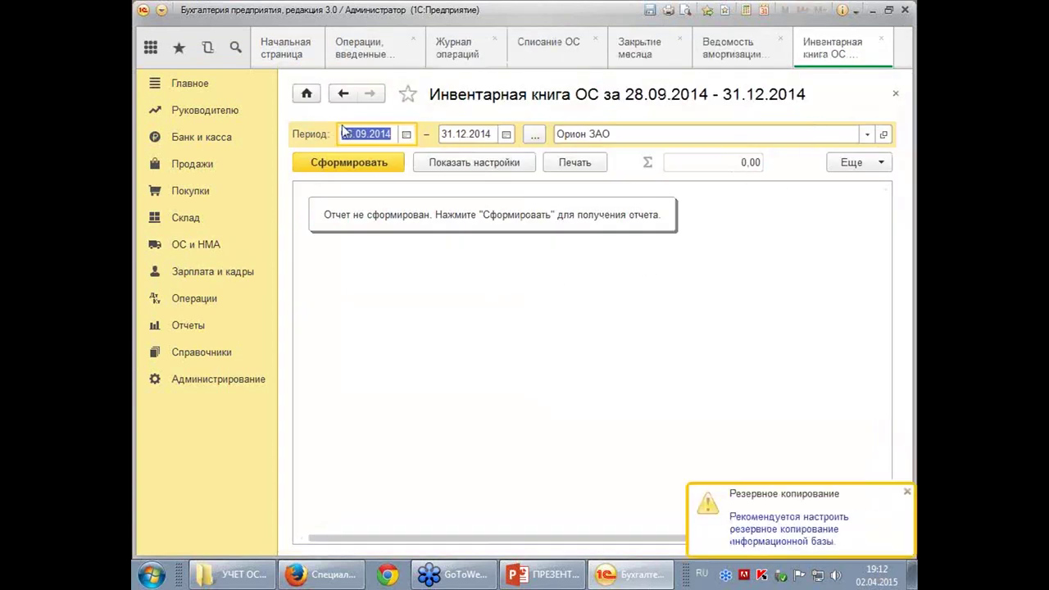
click(359, 176)
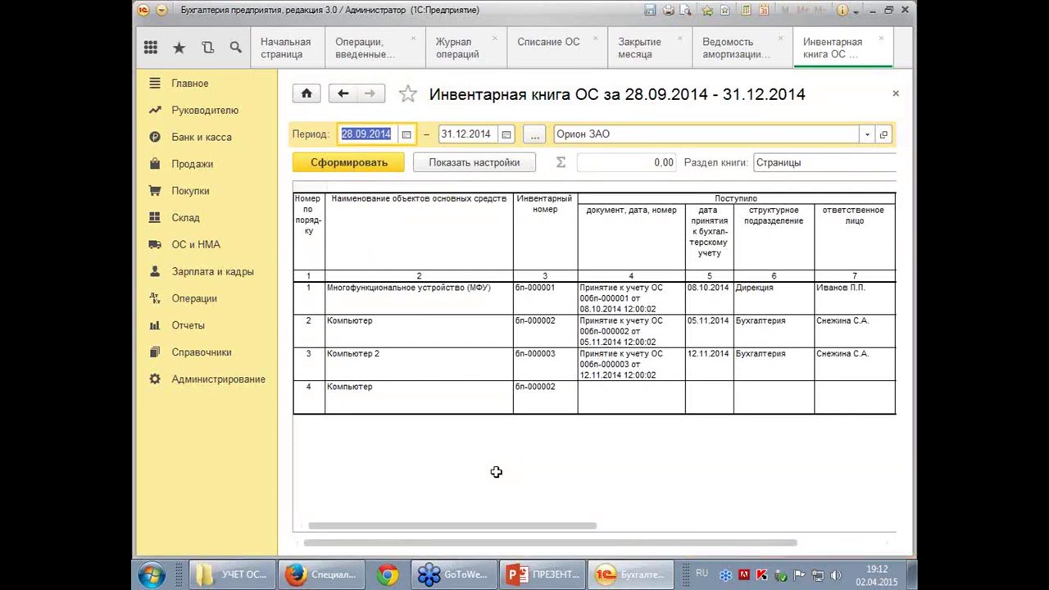
drag(555, 525, 623, 530)
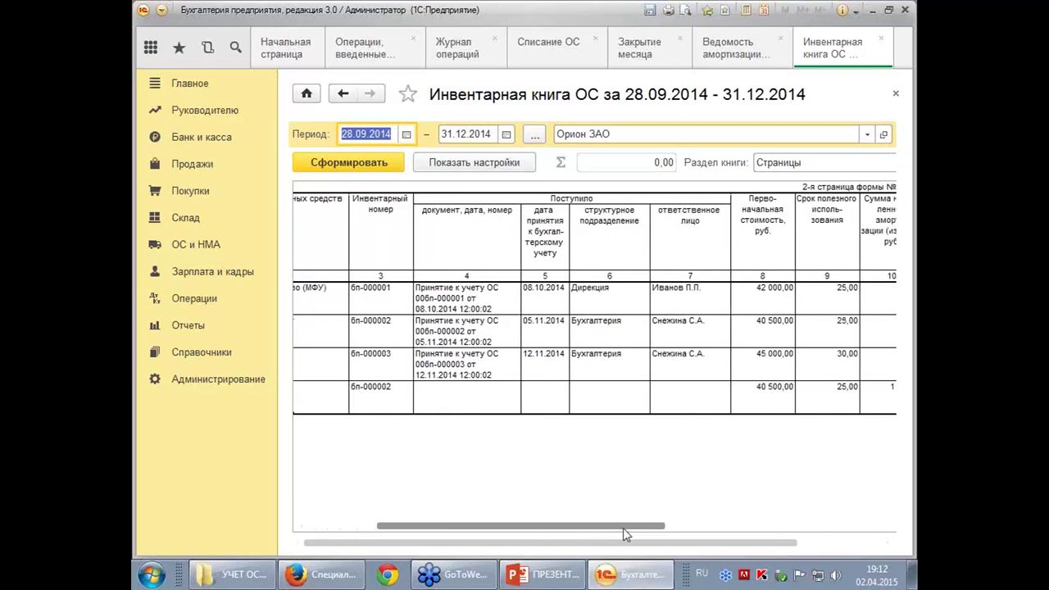
Show the Обложка section of the inventory book, and close both the book and the depreciation statement
click(836, 163)
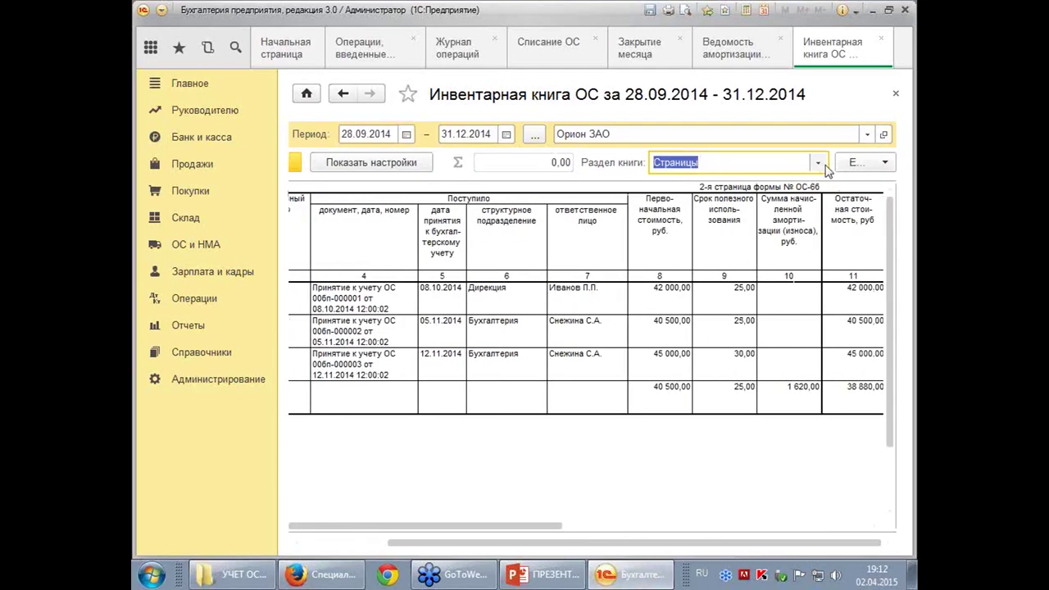
click(818, 162)
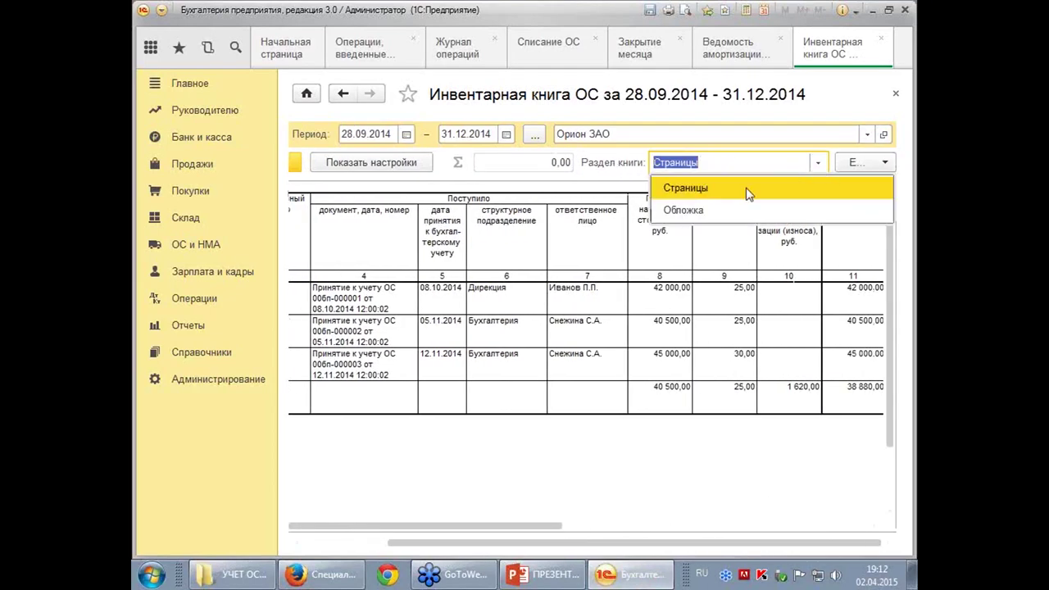
click(691, 209)
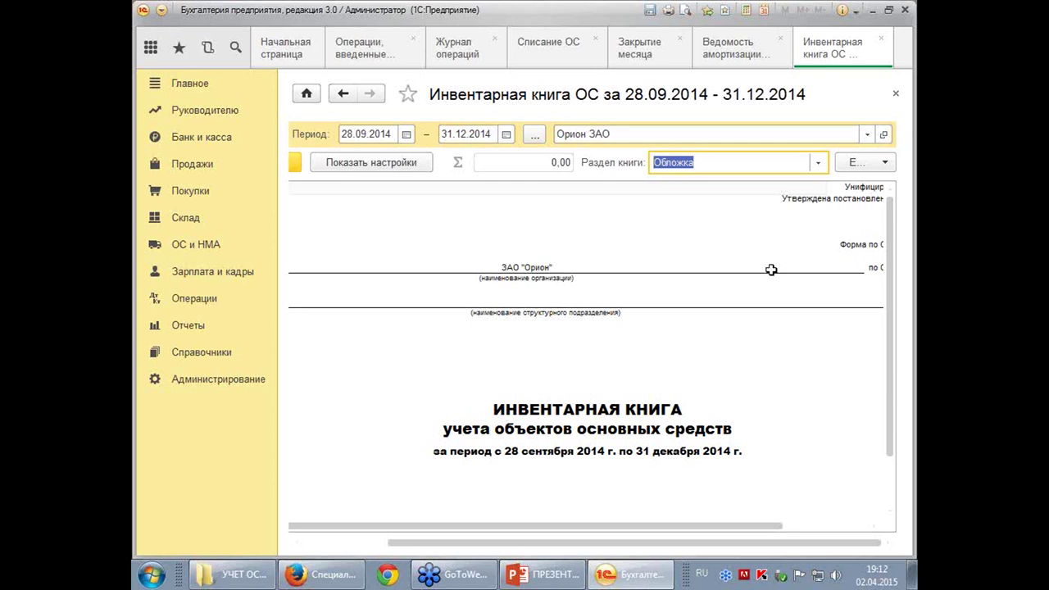
click(898, 96)
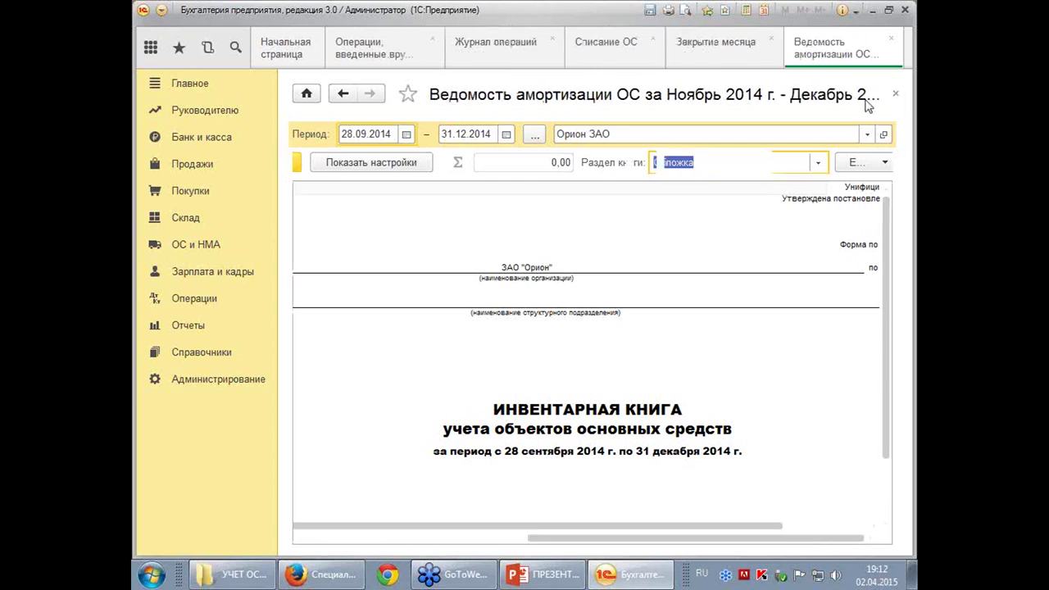
click(894, 95)
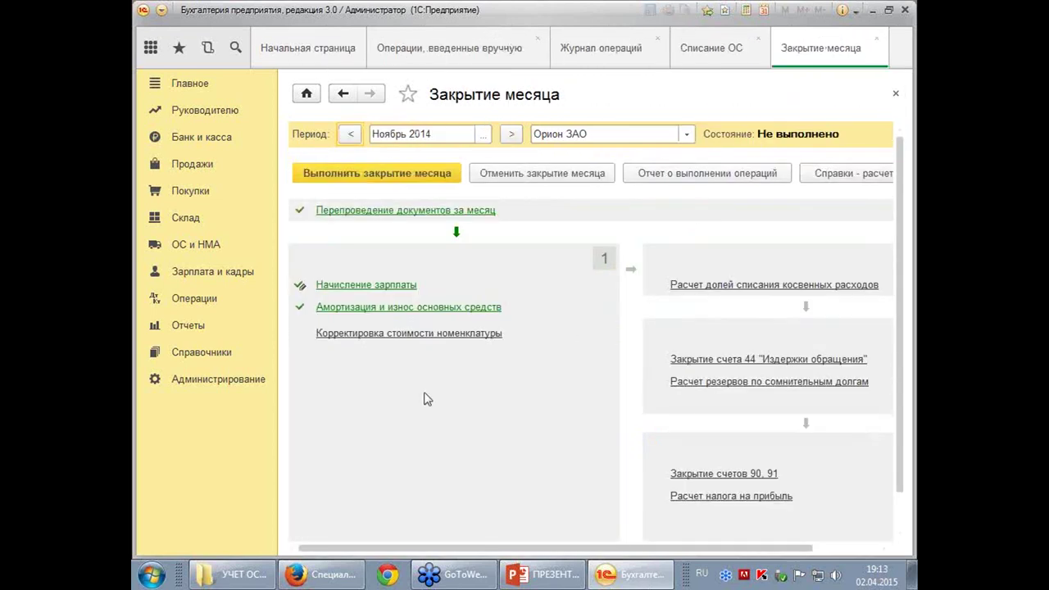
Open the Основные средства directory and locate the Инвентарная карточка ОС (ОС-6) print form among its additional commands
click(185, 246)
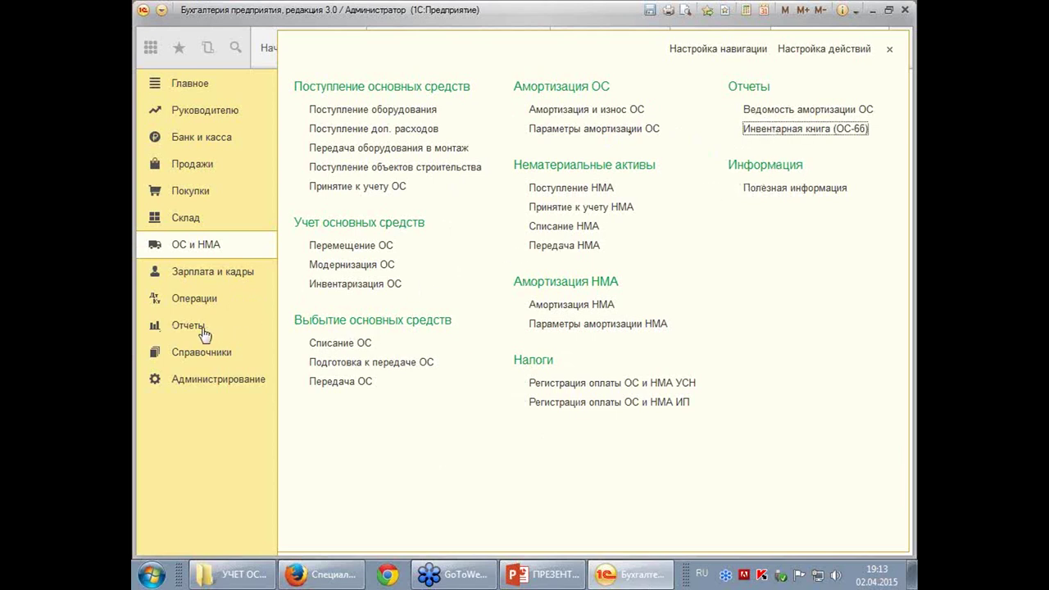
click(197, 353)
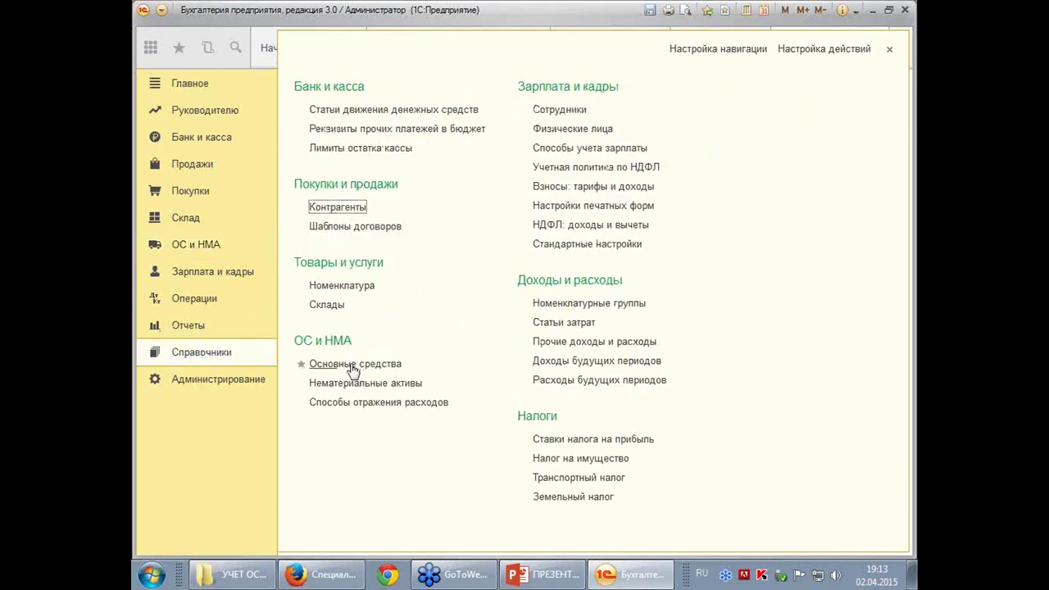
click(353, 366)
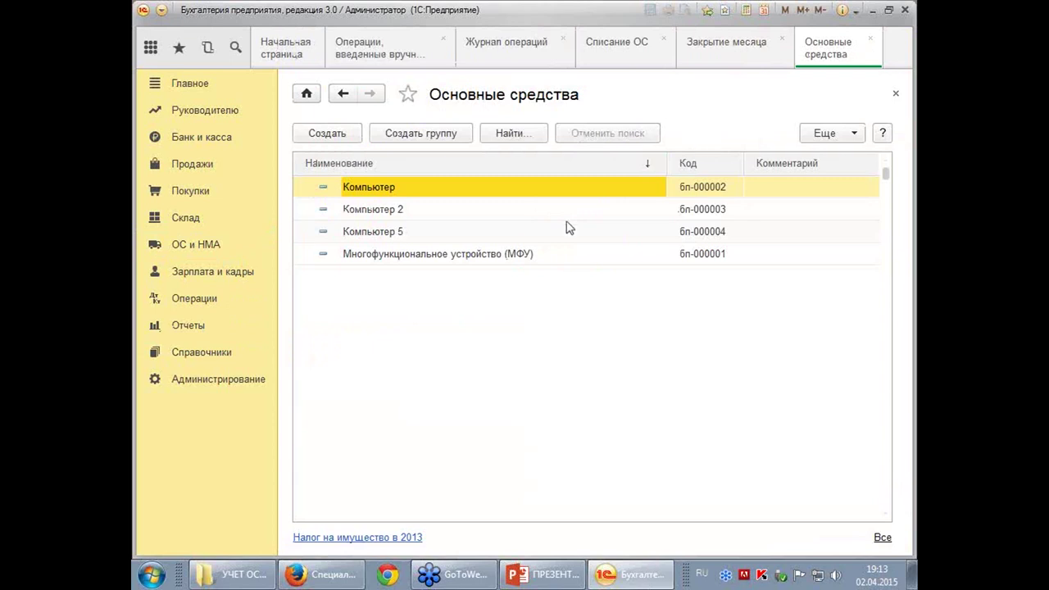
click(853, 134)
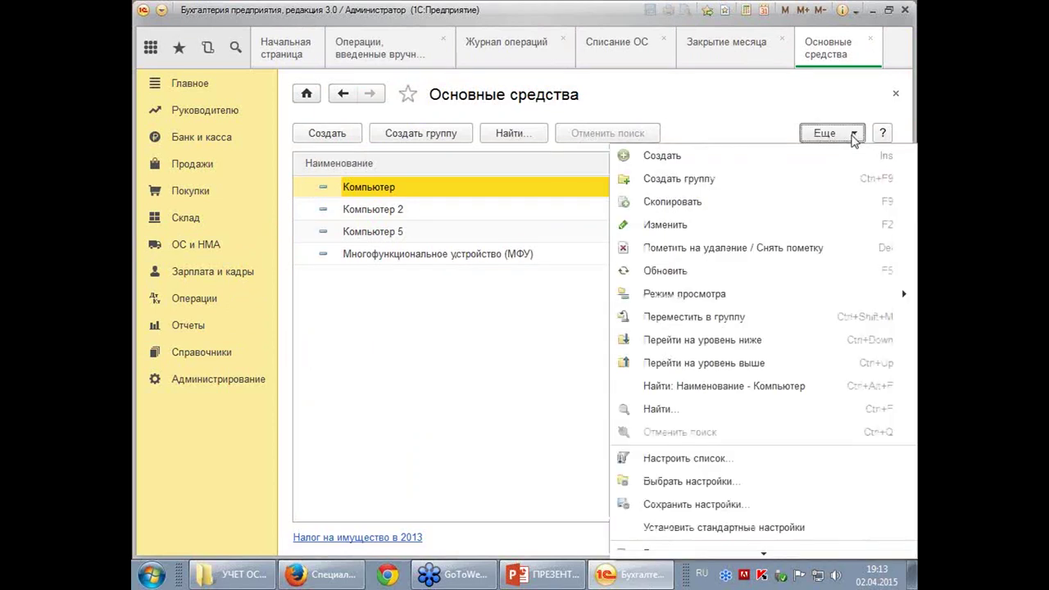
scroll(855, 386, down, 4)
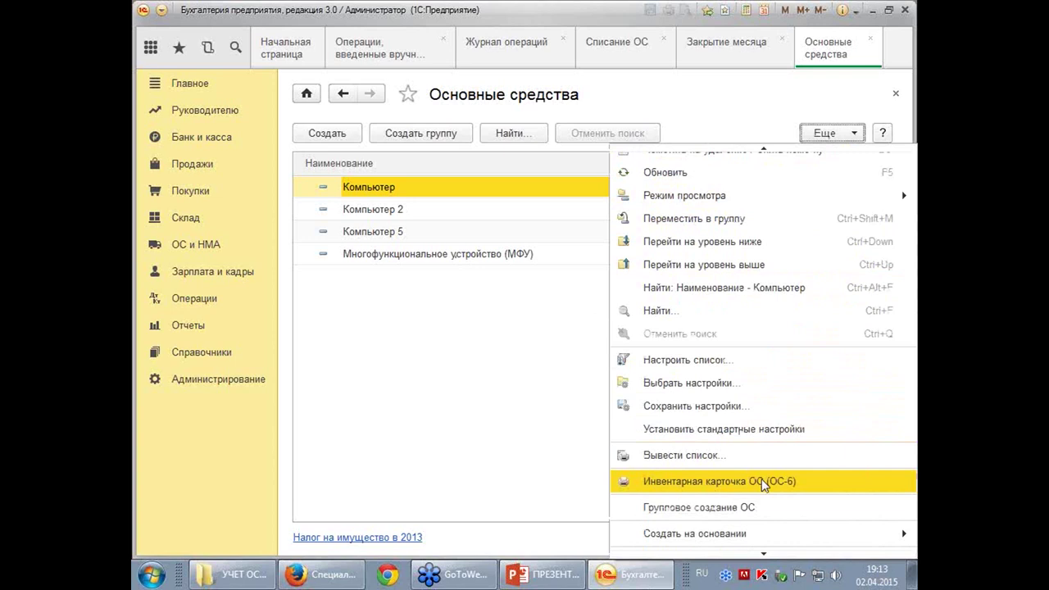
click(484, 392)
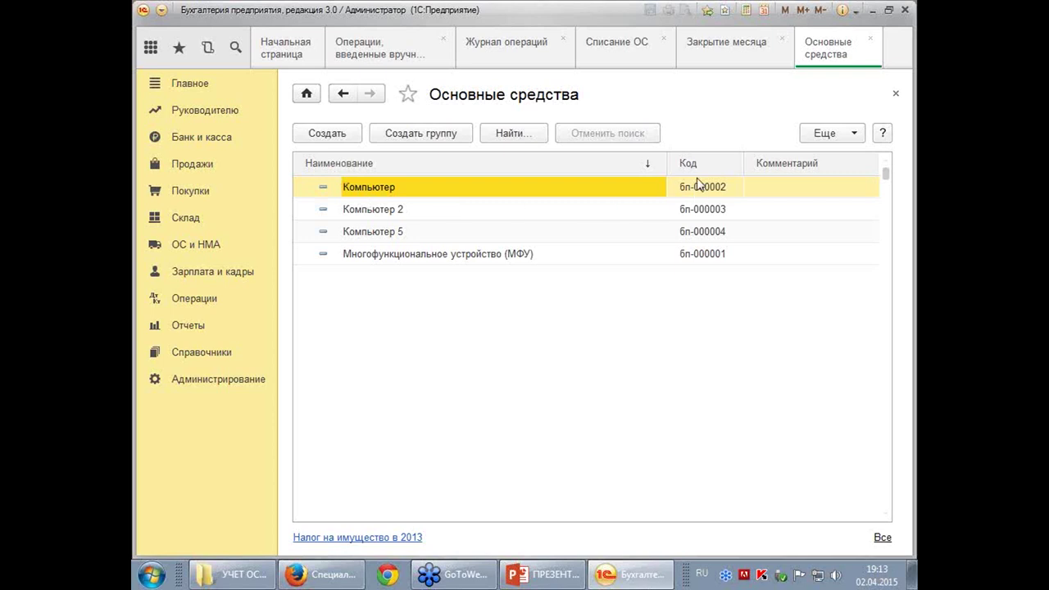
Open the form customization settings for the Основные средства list
click(824, 132)
scroll(800, 377, down, 5)
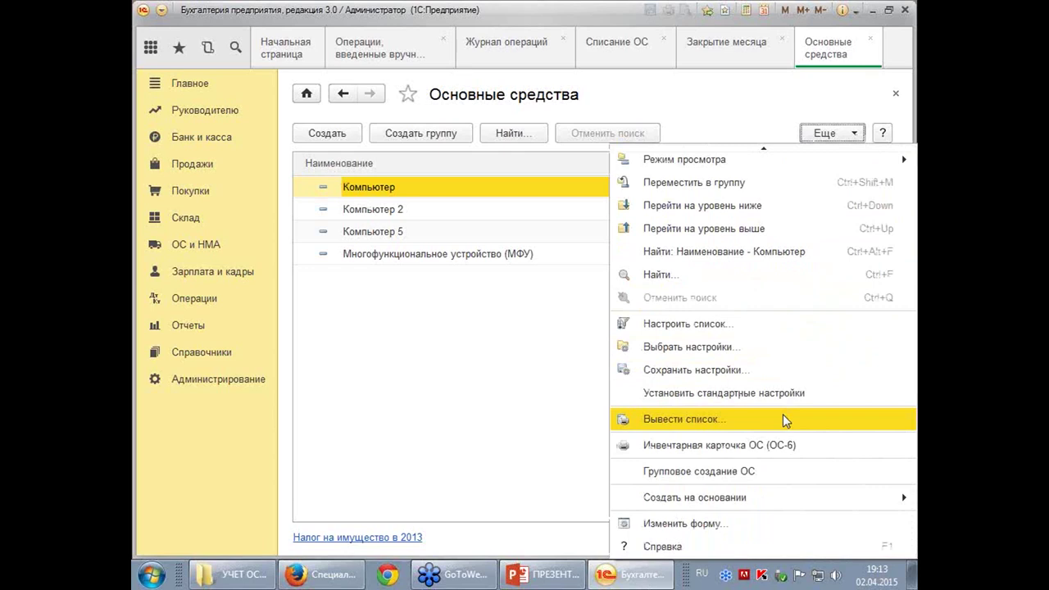
click(719, 524)
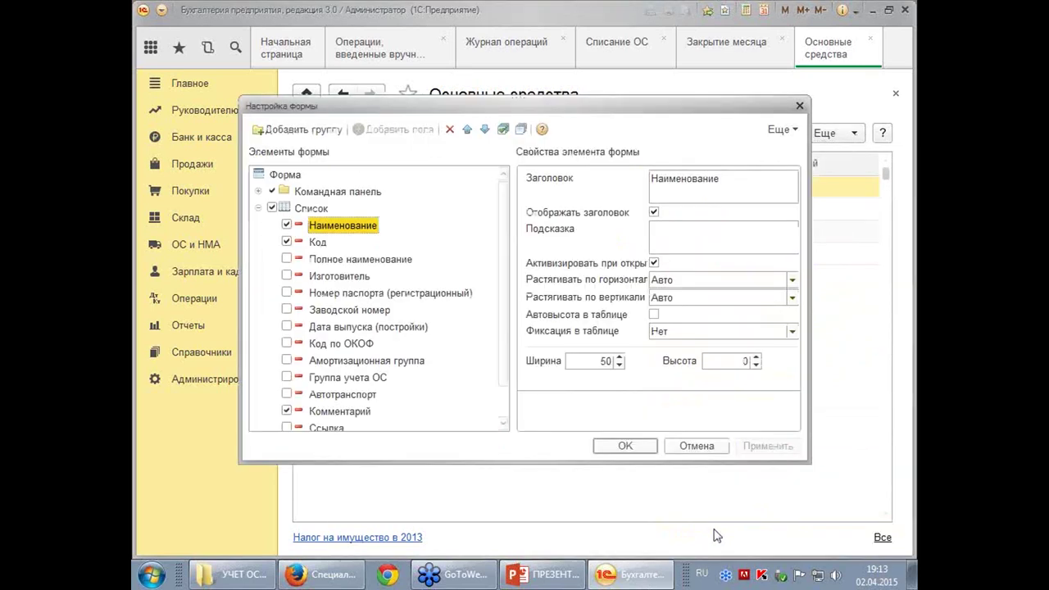
Reduce the Наименование column's width to 43 in the fixed assets list's form settings and save the change
click(620, 366)
click(620, 365)
click(620, 366)
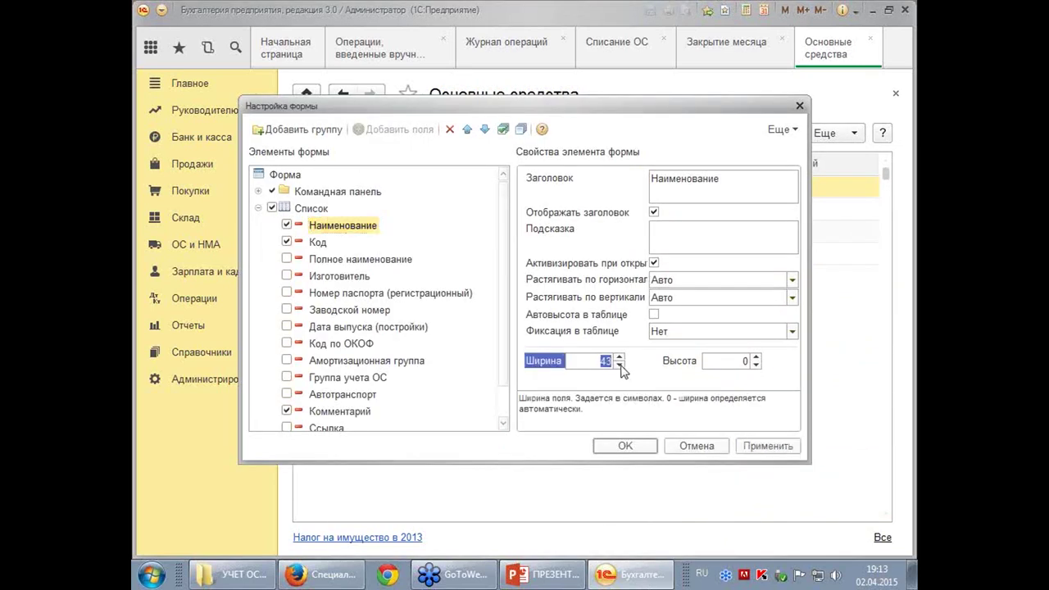
click(627, 450)
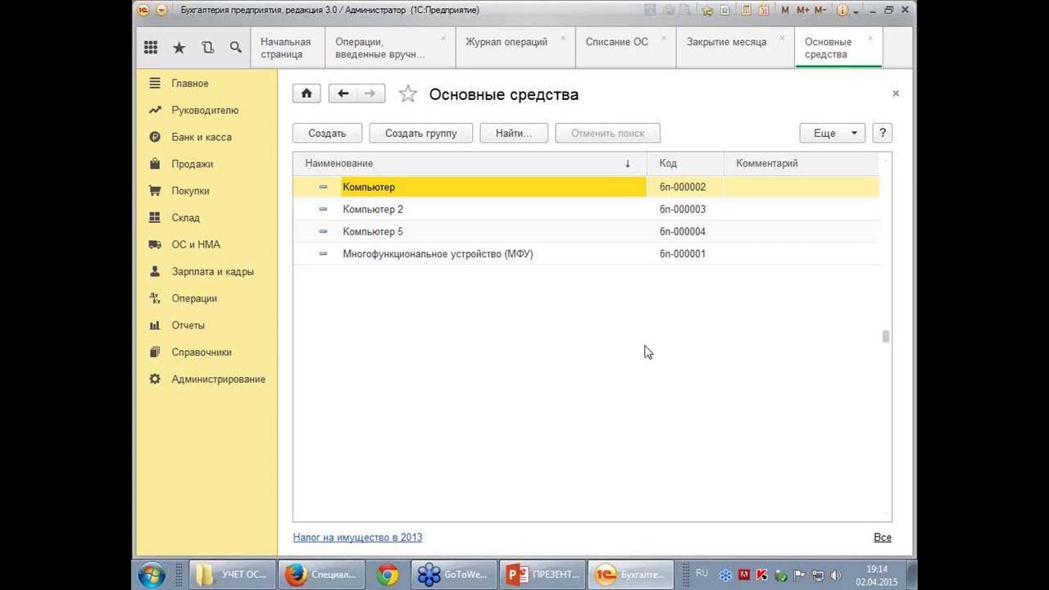
Close the Основные средства list and exit the current infobase
click(896, 94)
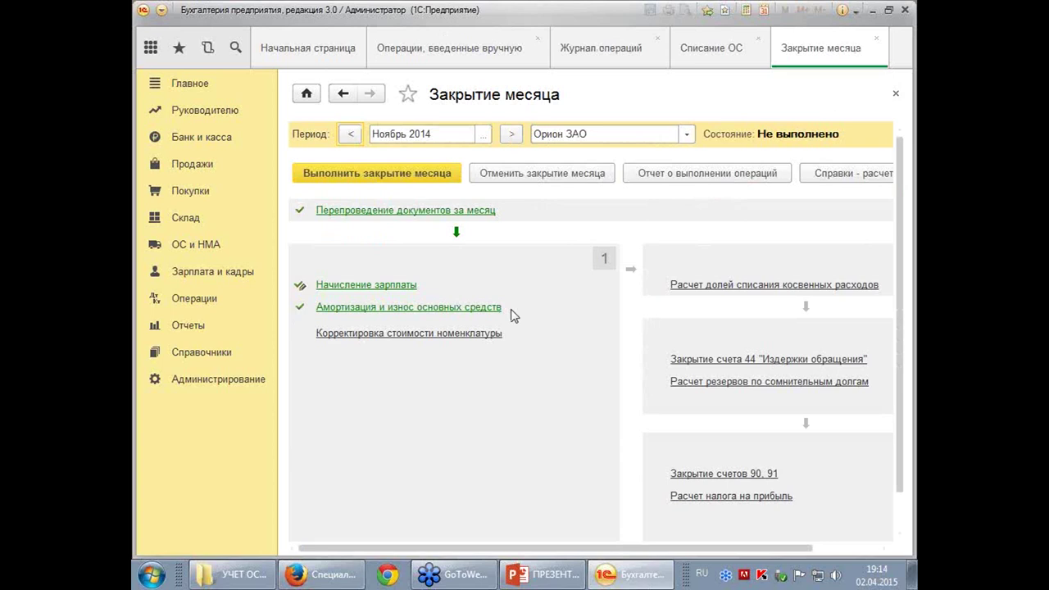
click(905, 10)
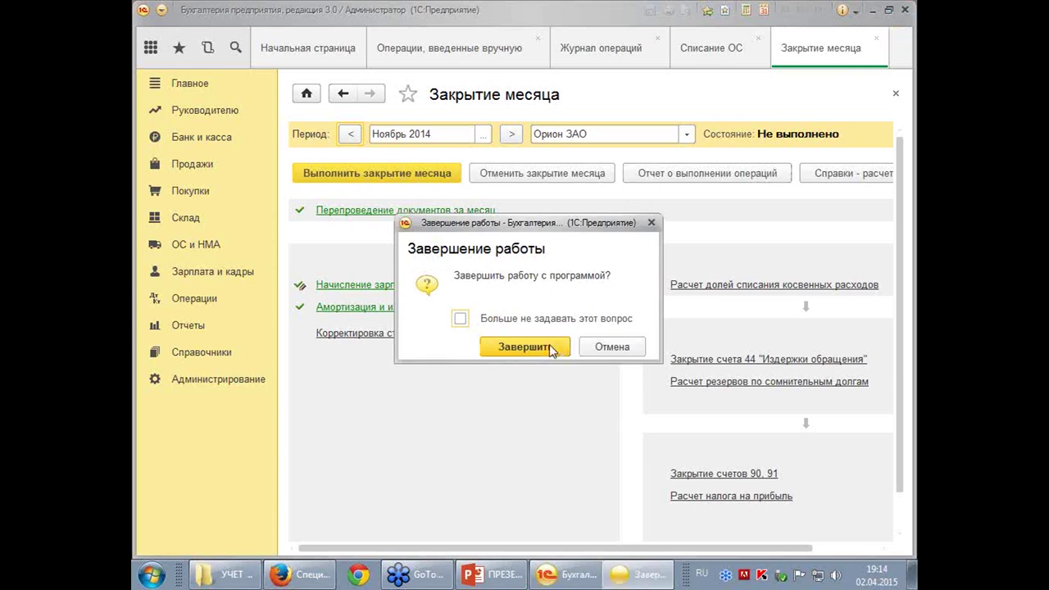
click(550, 348)
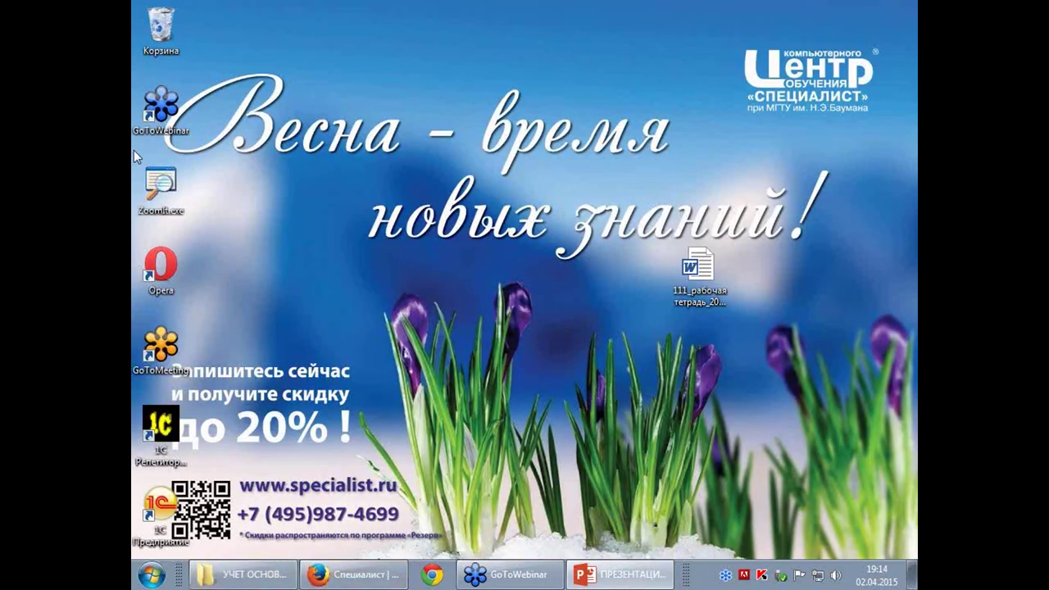
Open the Бухгалтерия 3.0 2 уровень infobase as Администратор, dismissing the information window and postponing the configuration update
double_click(162, 508)
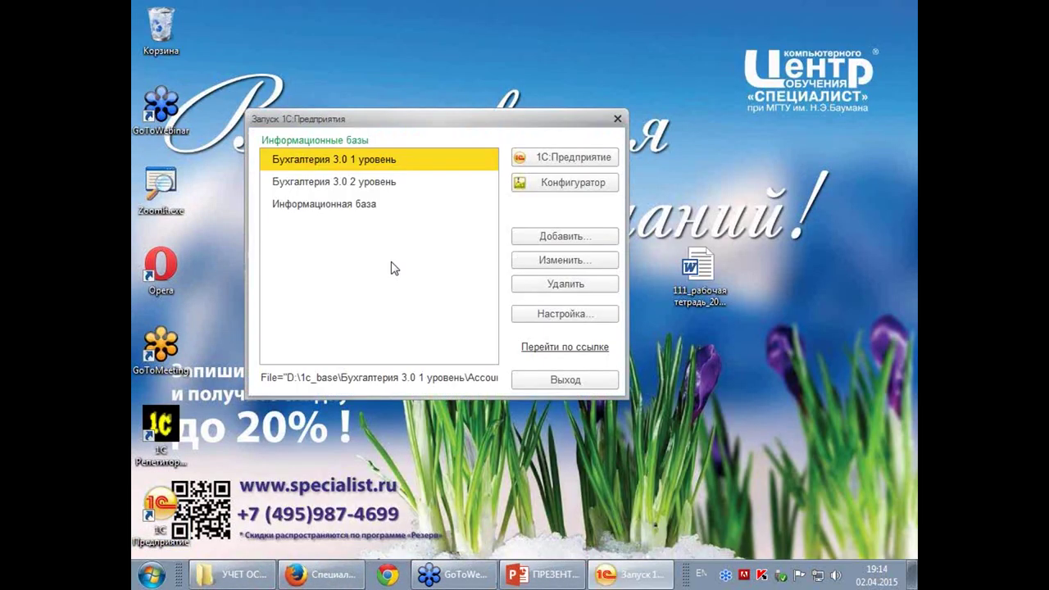
click(357, 184)
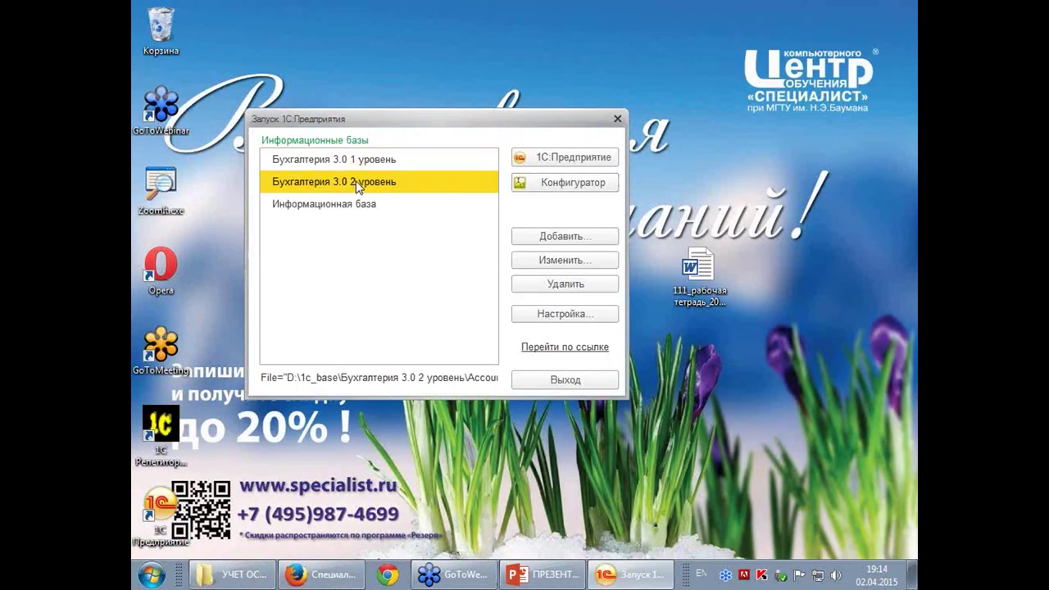
click(562, 158)
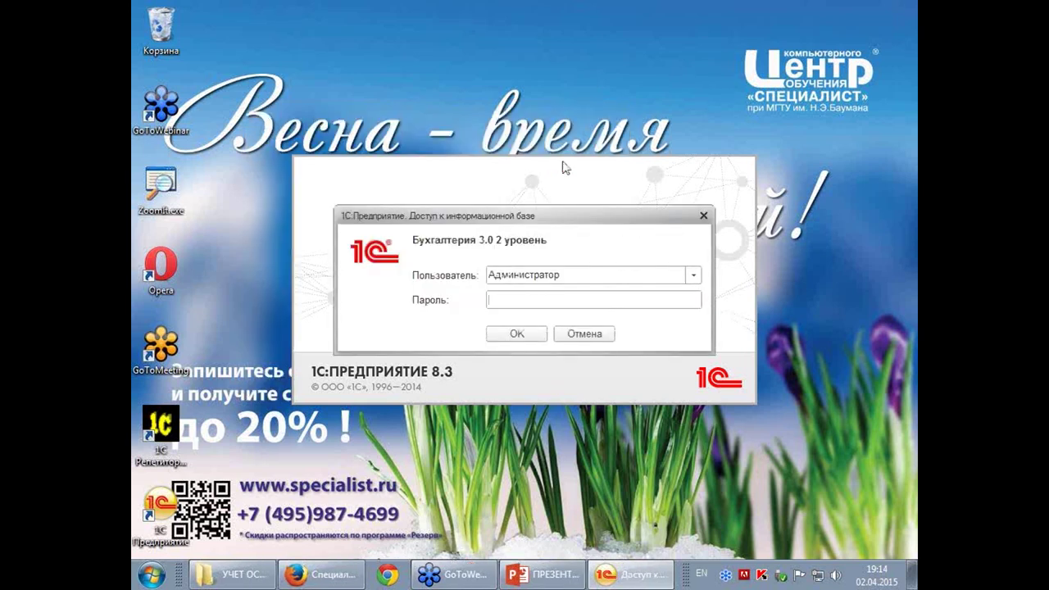
key(Return)
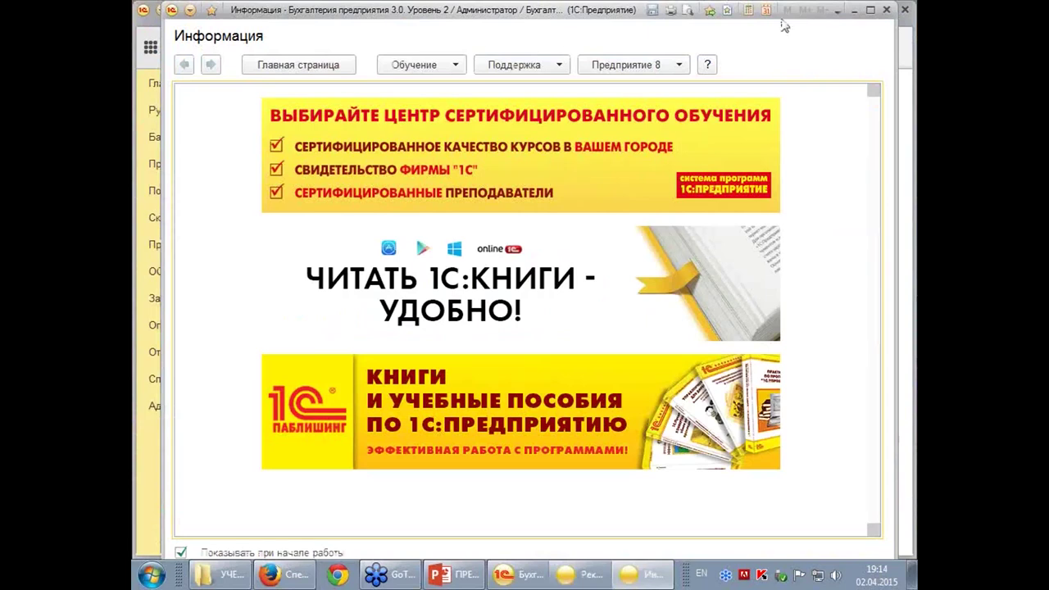
click(886, 10)
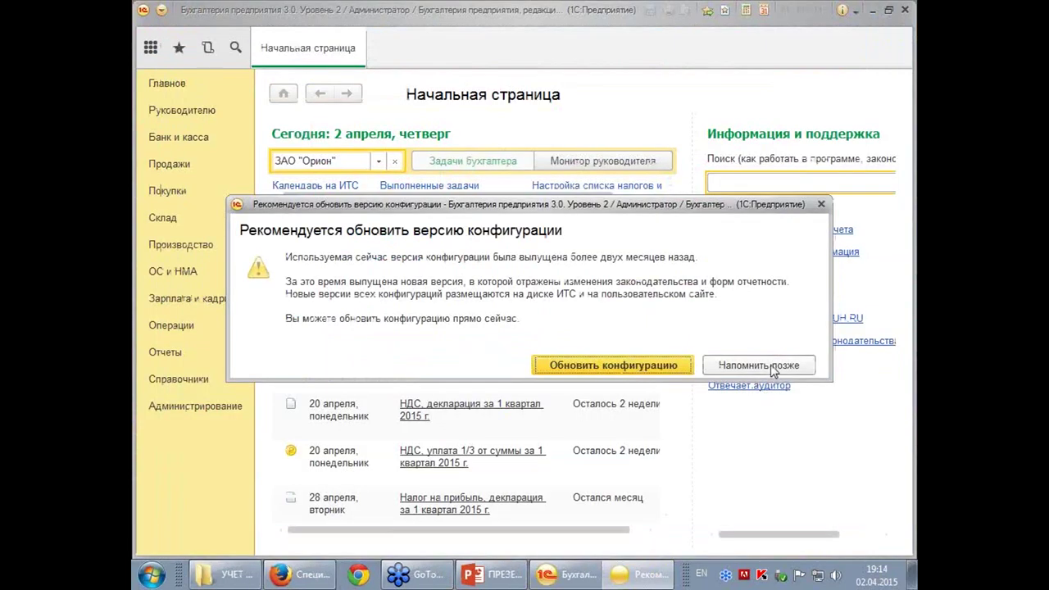
click(770, 367)
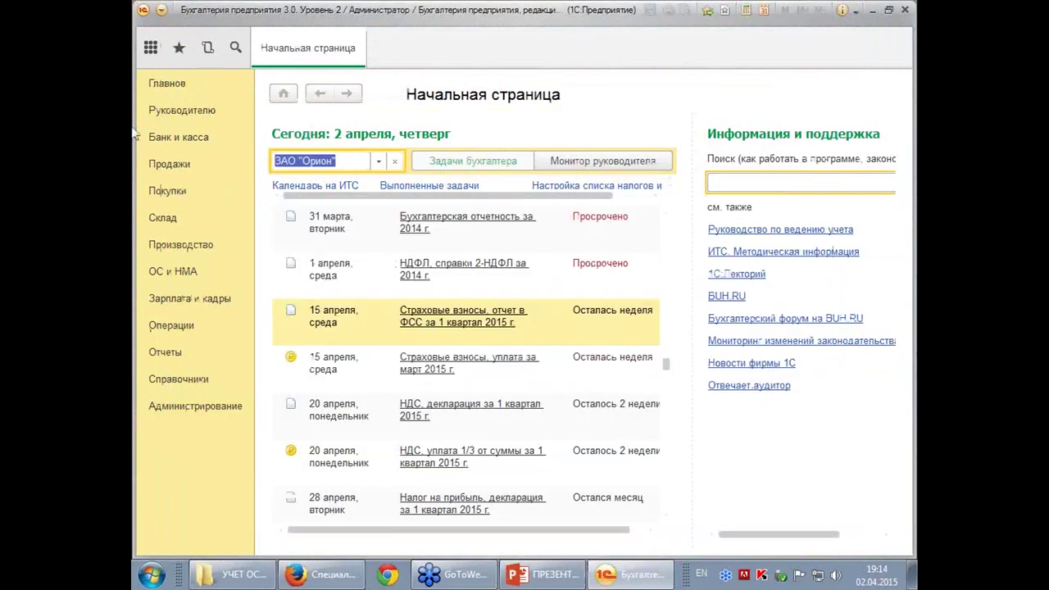
Open the main functionality settings and switch the program's functionality to Выборочная
click(187, 385)
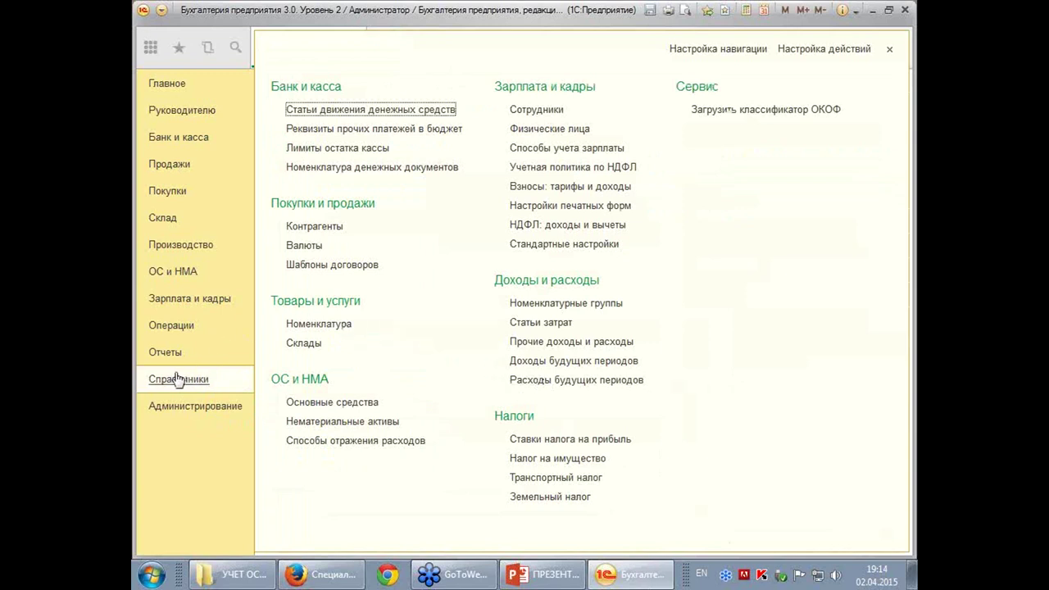
click(168, 83)
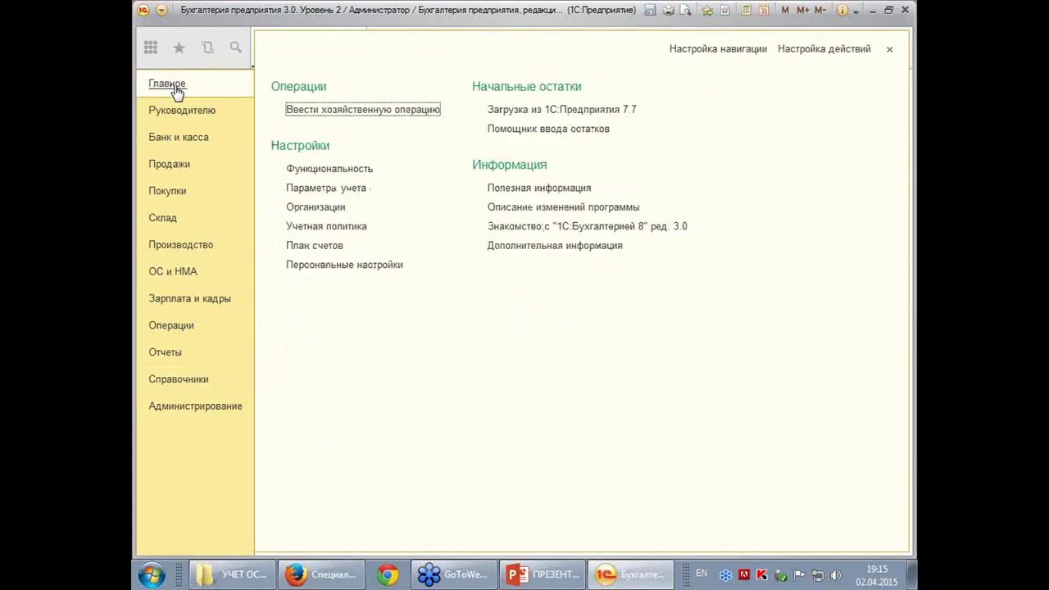
click(334, 168)
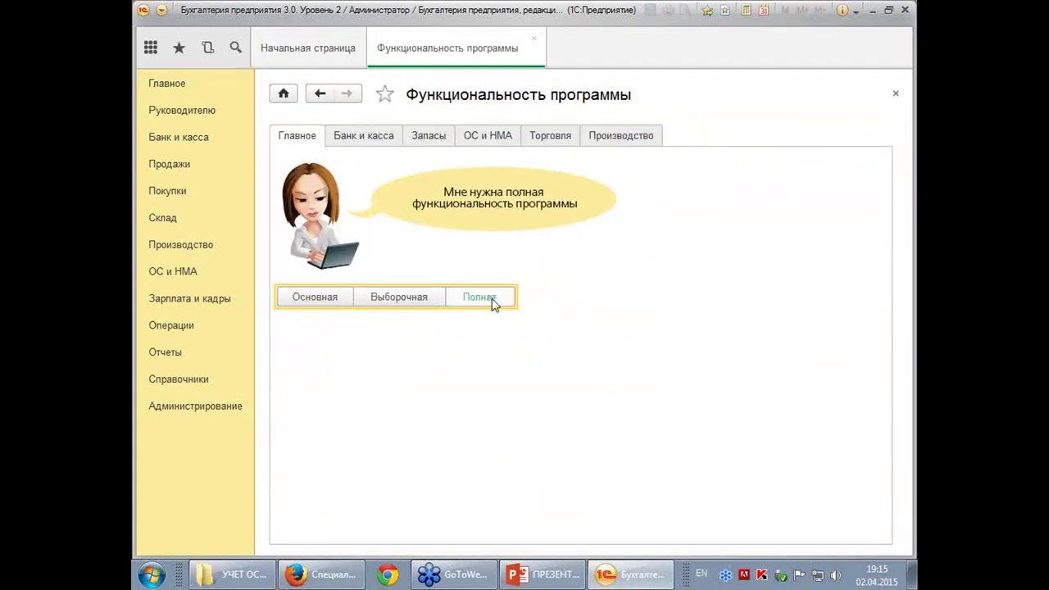
click(400, 299)
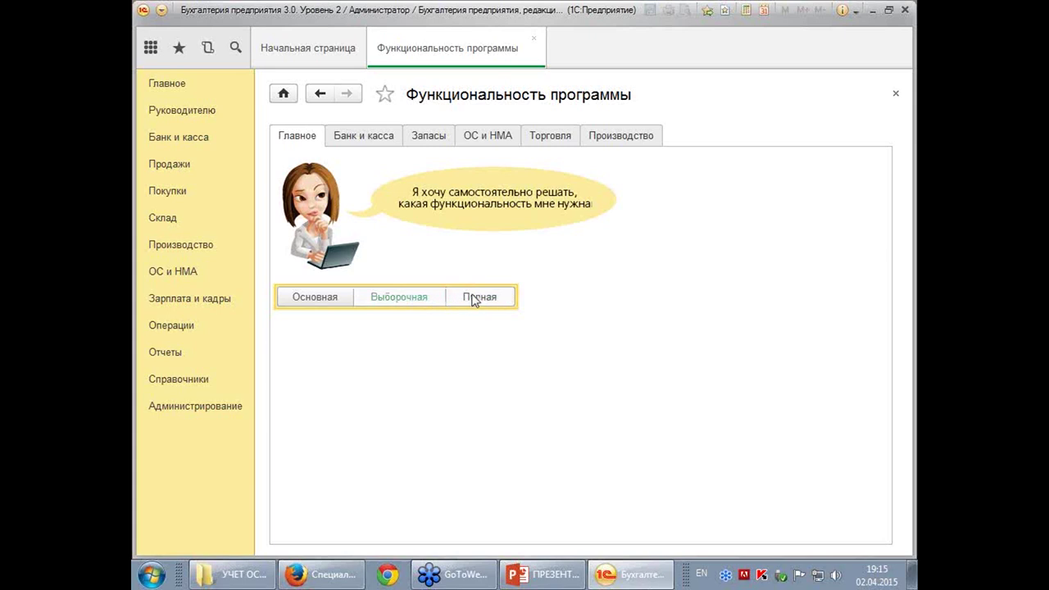
Review the available functionality options for Банк и касса, Запасы, ОС и НМА, Торговля and Производство
click(358, 142)
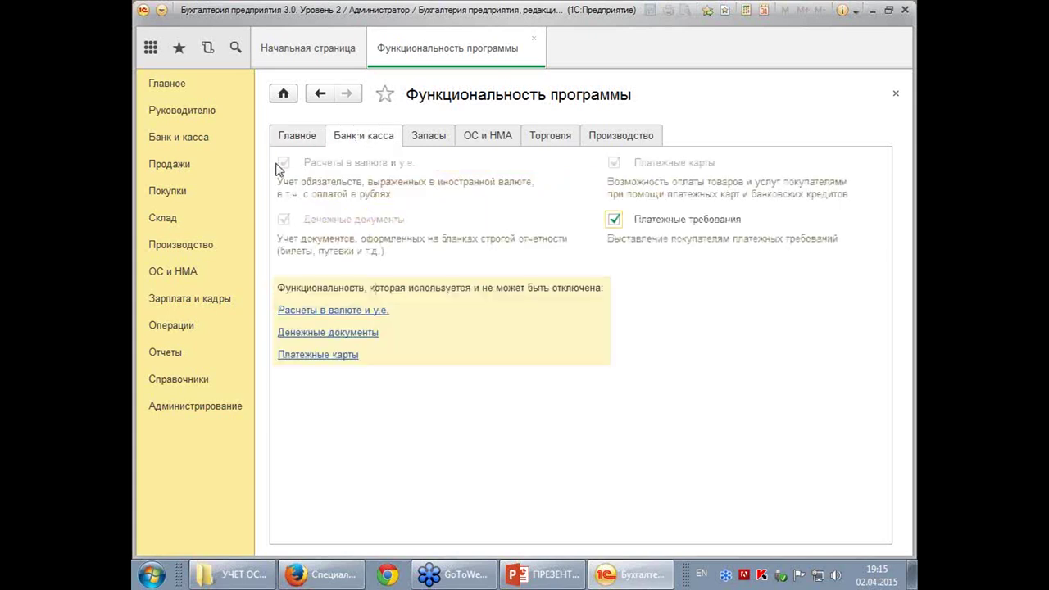
click(425, 143)
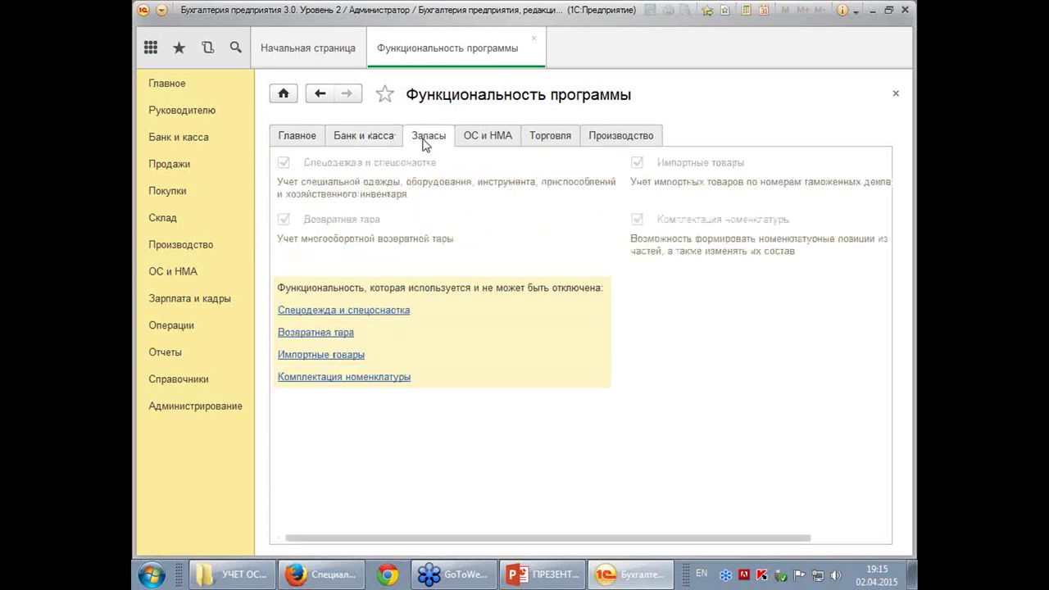
click(495, 144)
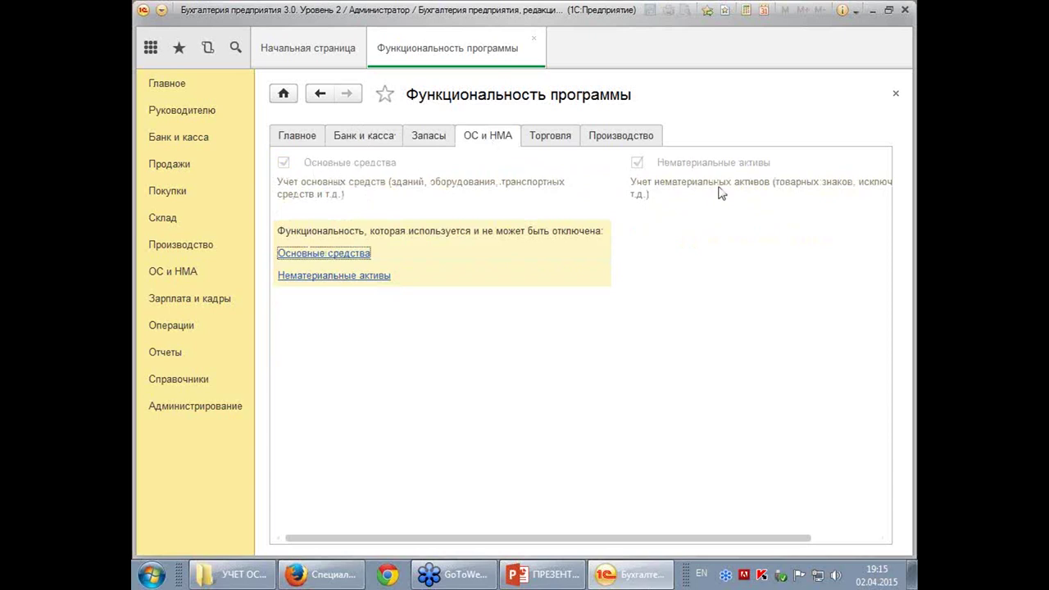
click(548, 142)
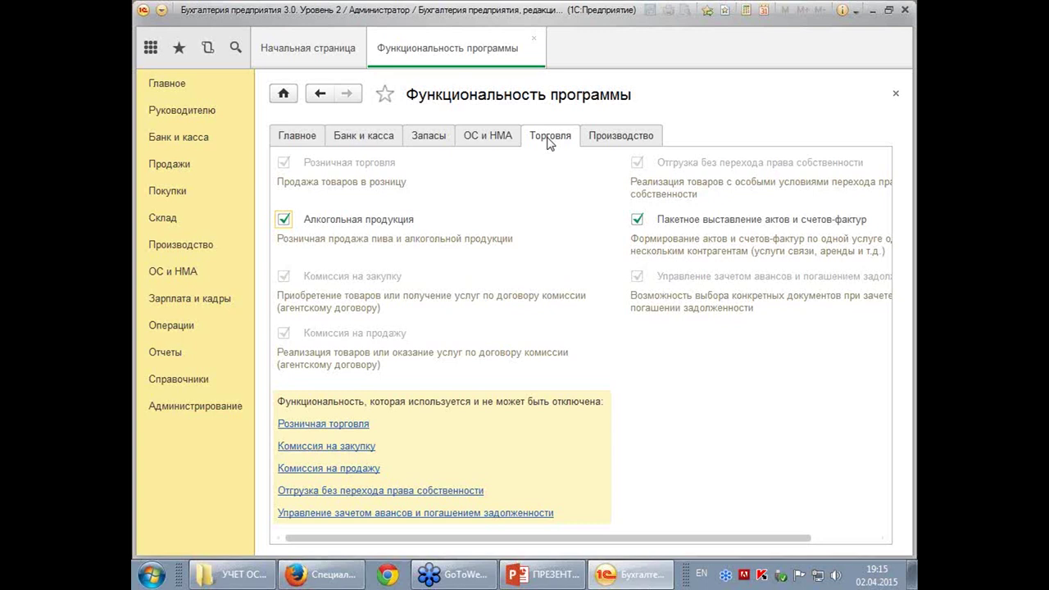
click(616, 144)
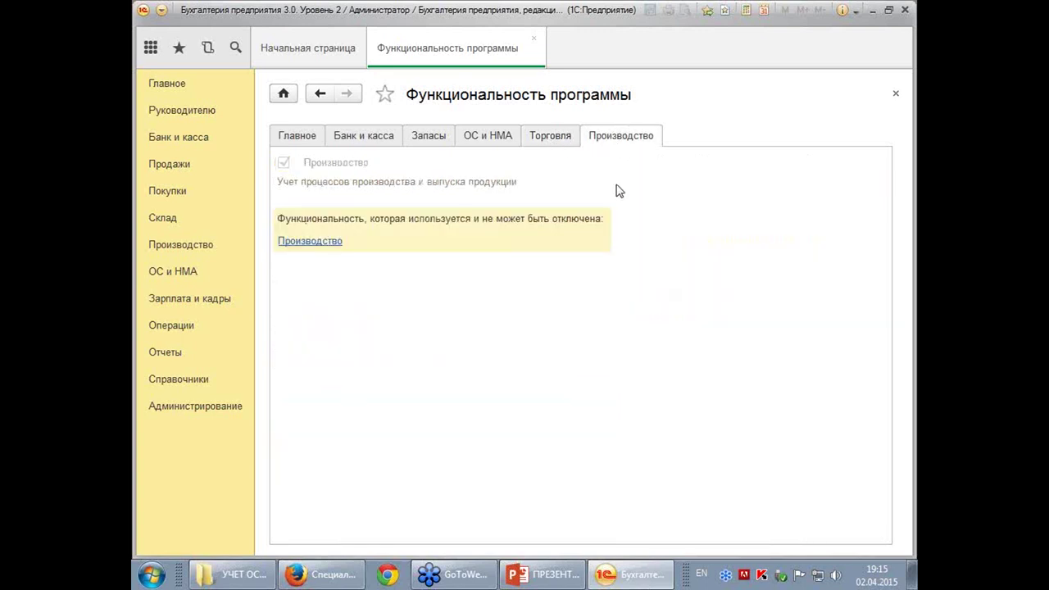
Set the program's functionality to Полная in the main functionality settings
click(293, 138)
click(477, 302)
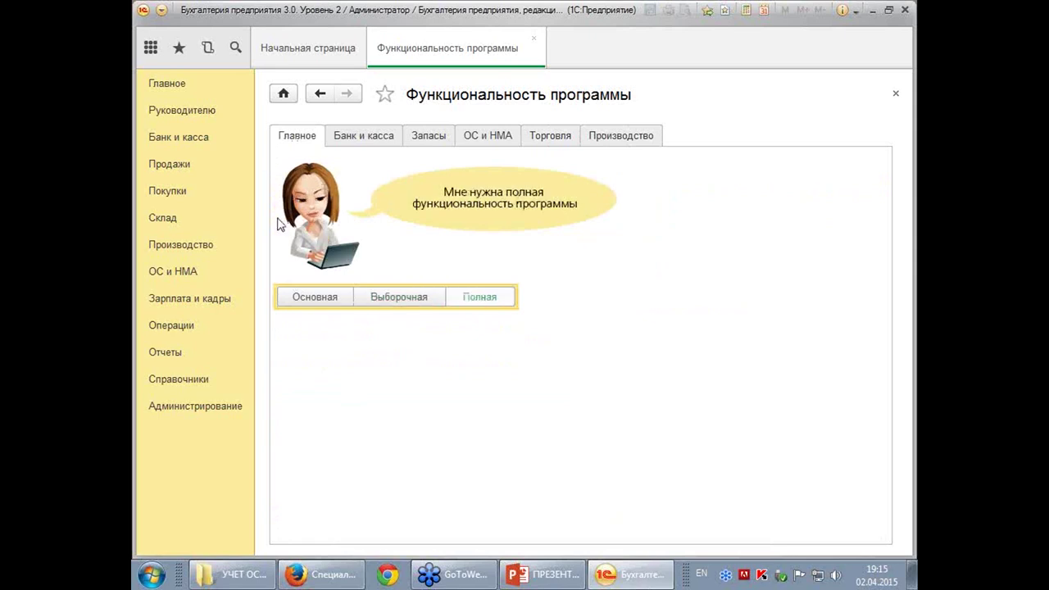
Check each section's functionality options from Банк и касса to Производство under the full mode, and close the settings
click(355, 138)
click(446, 138)
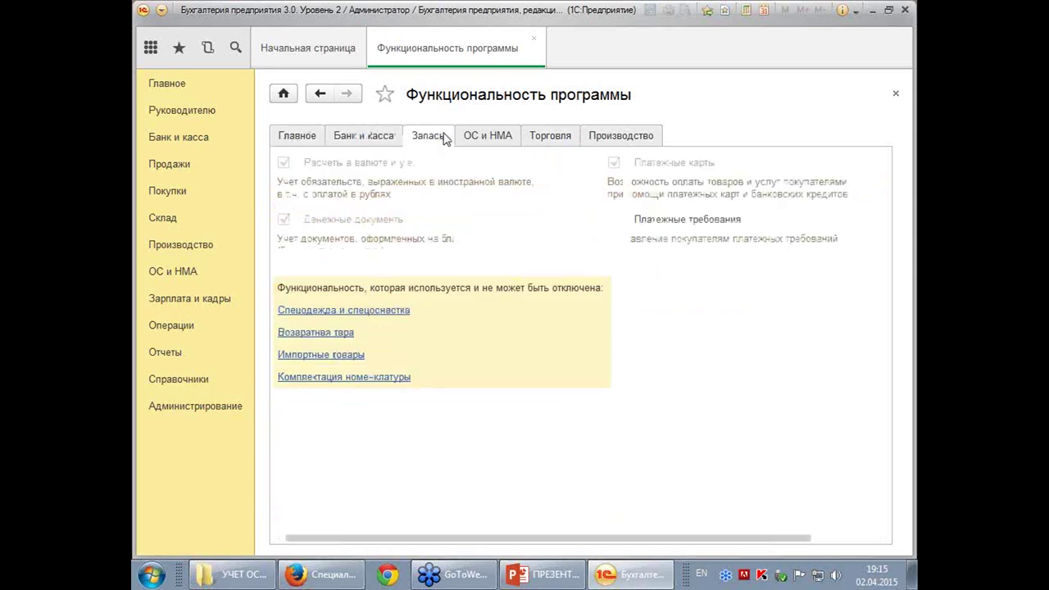
click(499, 140)
click(538, 141)
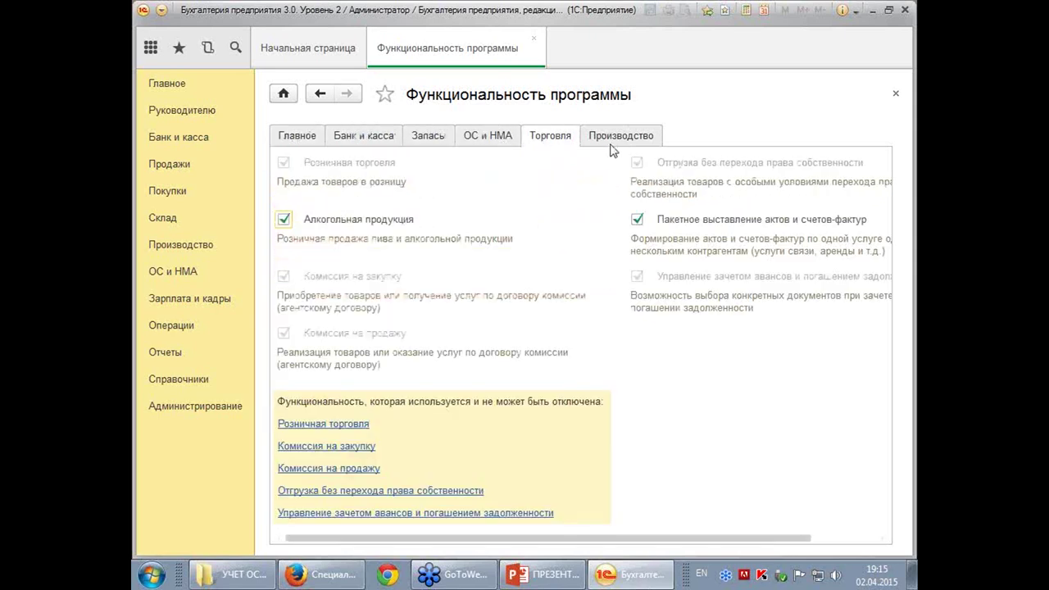
click(605, 142)
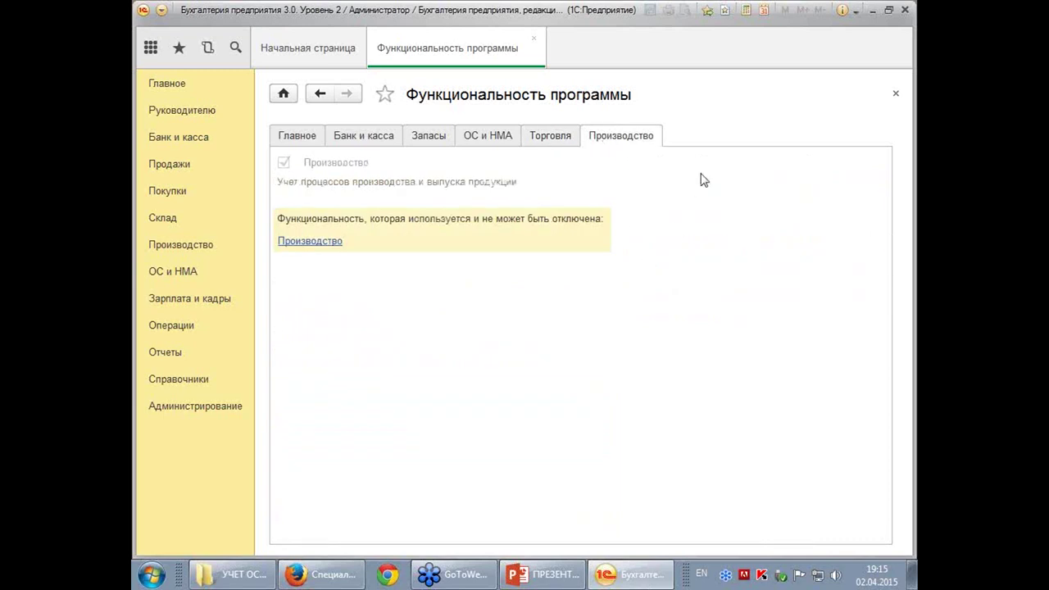
click(894, 94)
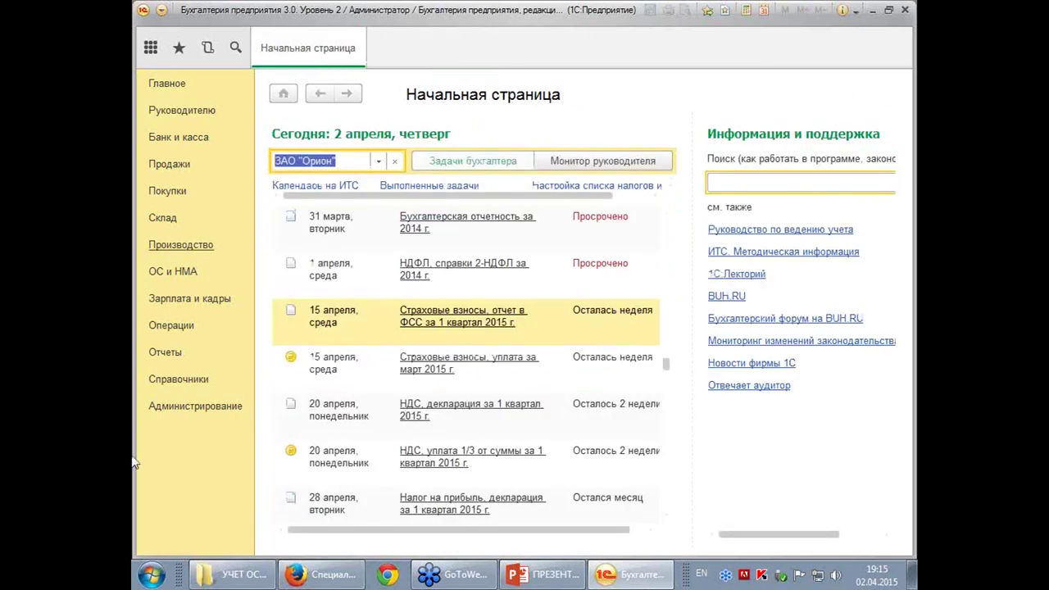
Examine the ОКОФ classifier loading form and its update file chooser, closing both without loading anything
click(156, 384)
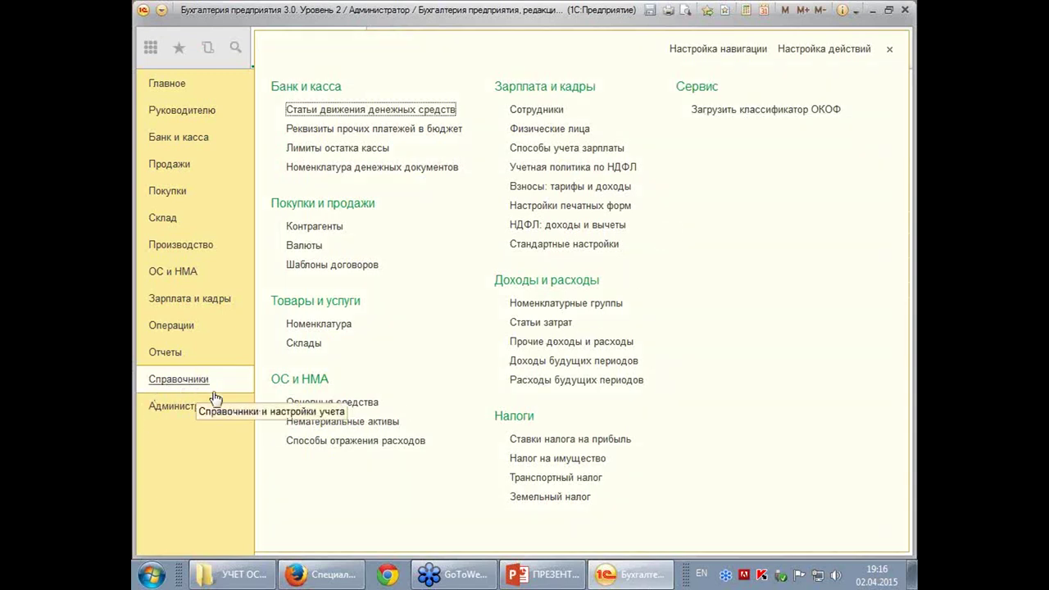
click(779, 111)
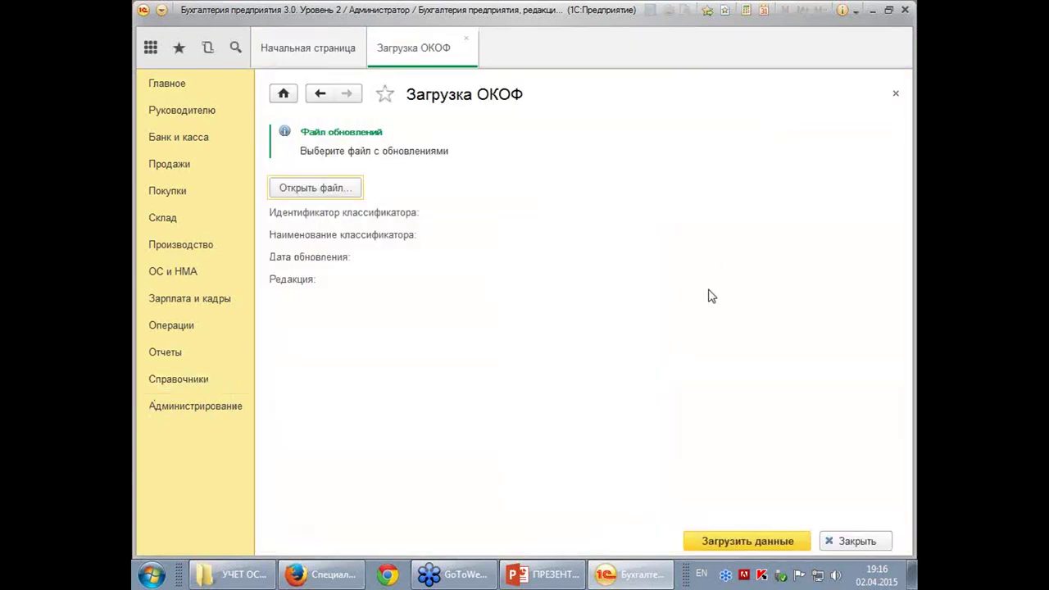
click(321, 193)
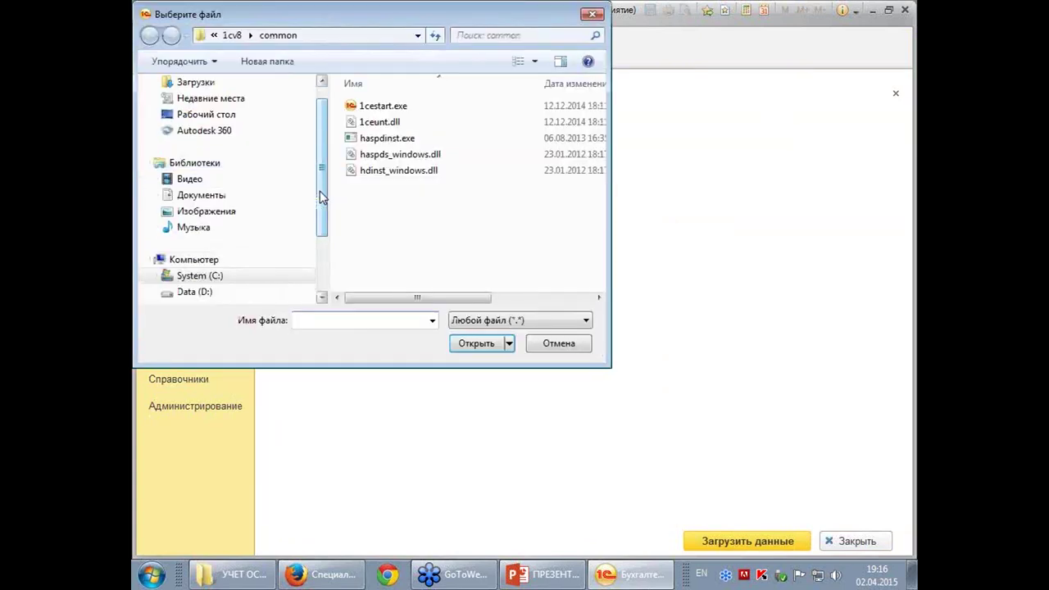
click(229, 276)
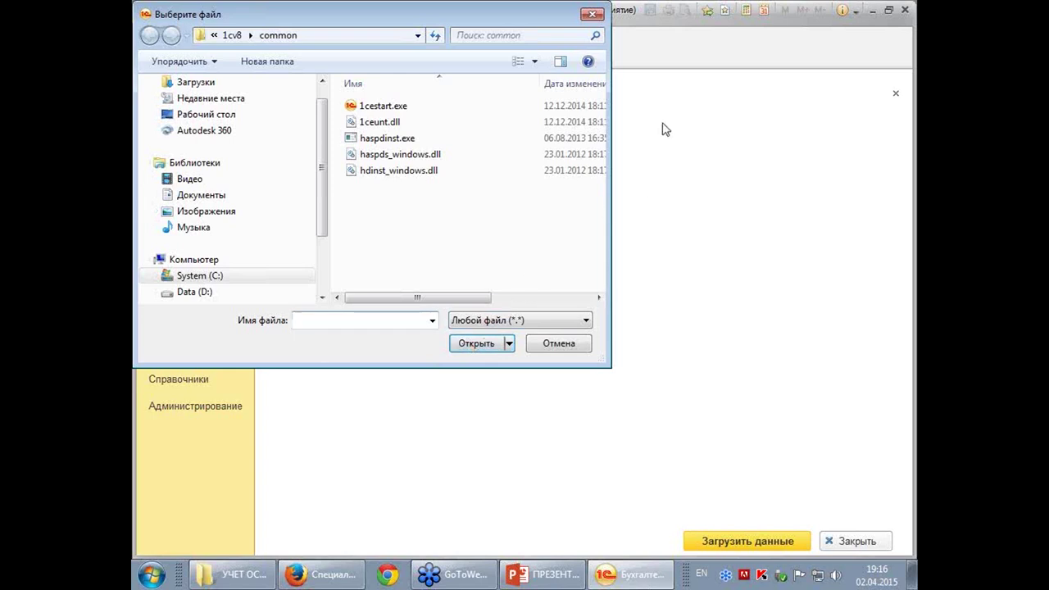
click(594, 15)
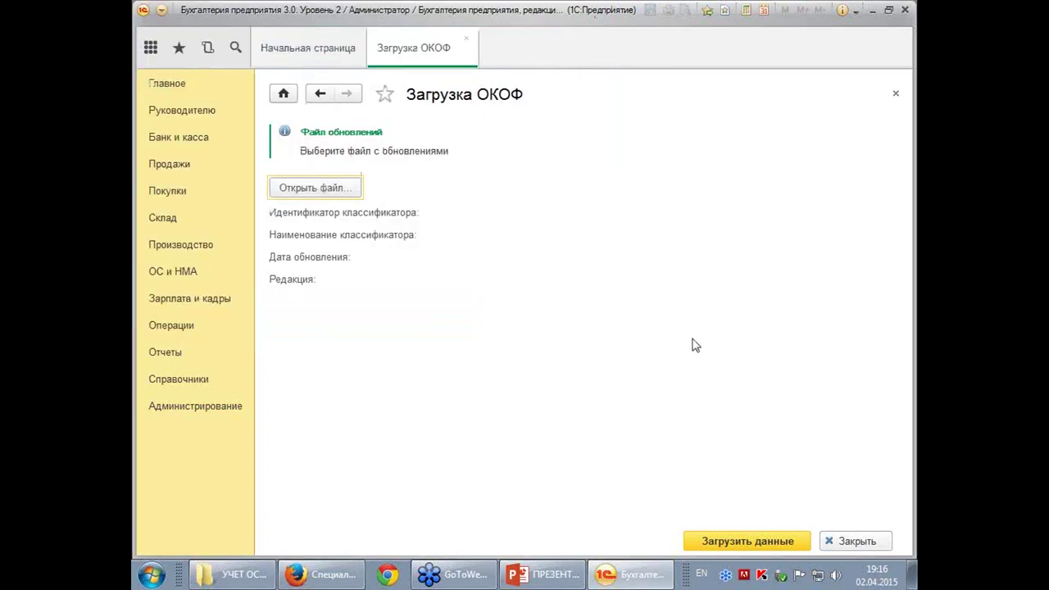
click(896, 95)
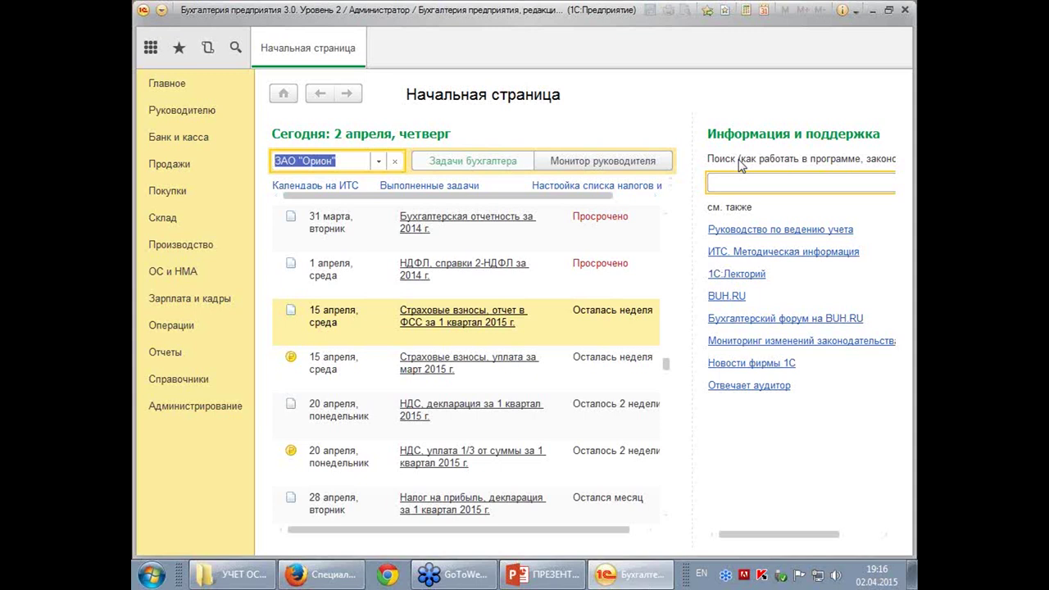
Open the Амортизация (счет 26) record in the Способы отражения расходов directory to examine its cost account and allocation
click(185, 382)
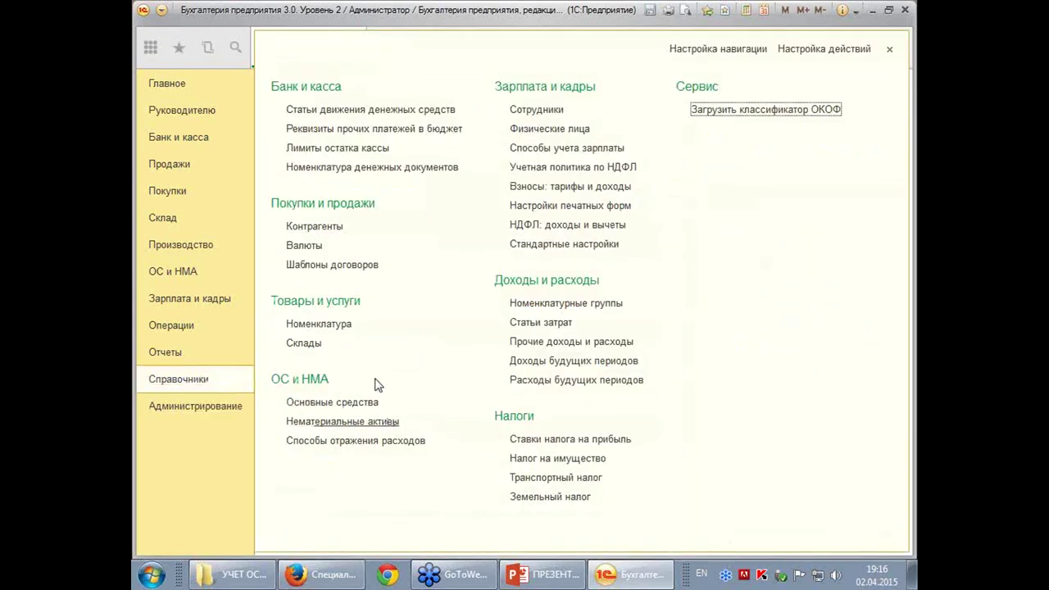
click(370, 443)
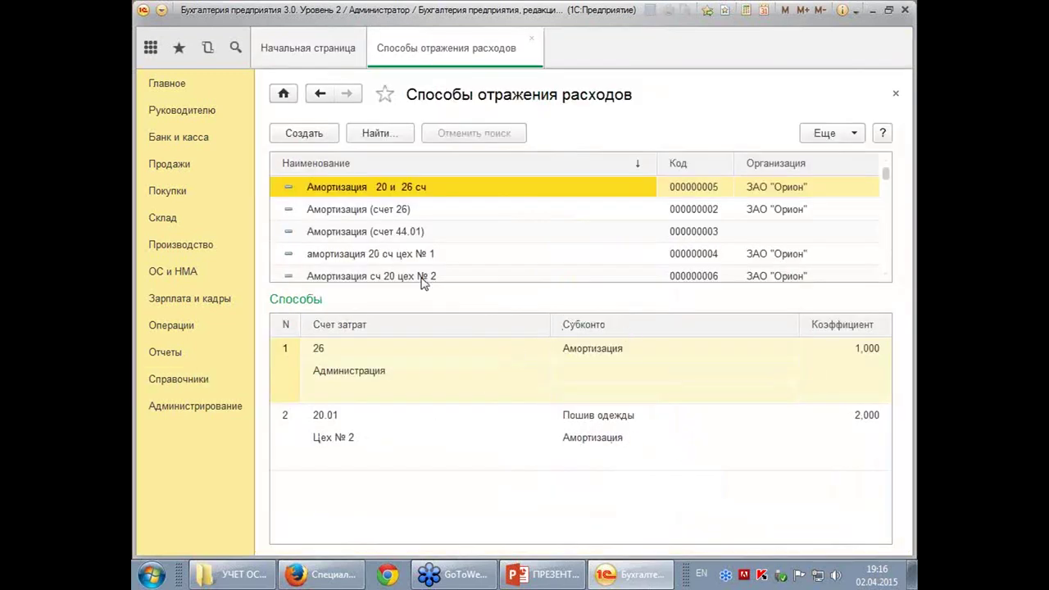
double_click(400, 209)
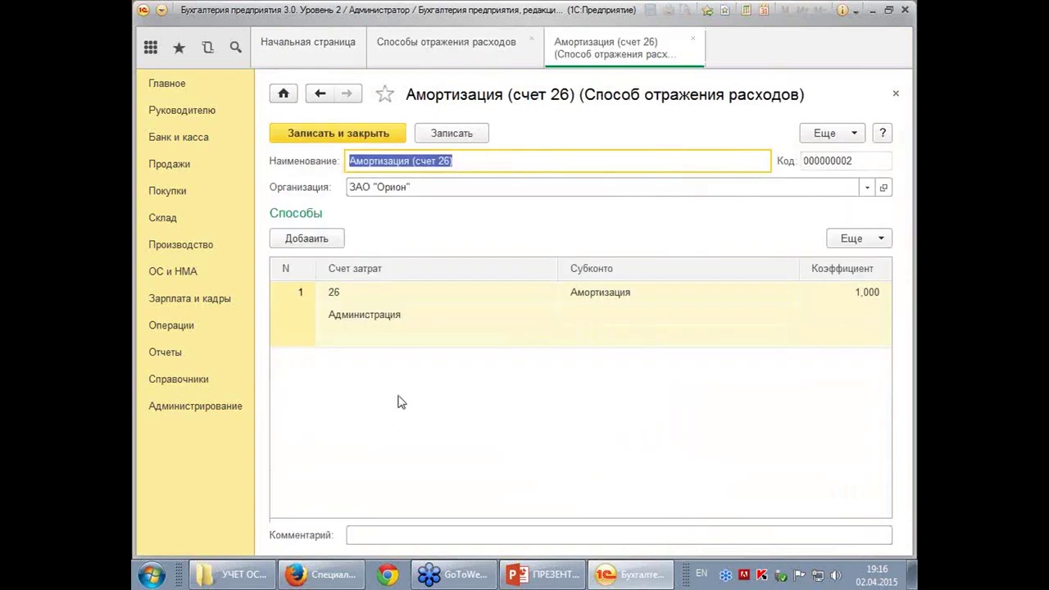
click(482, 162)
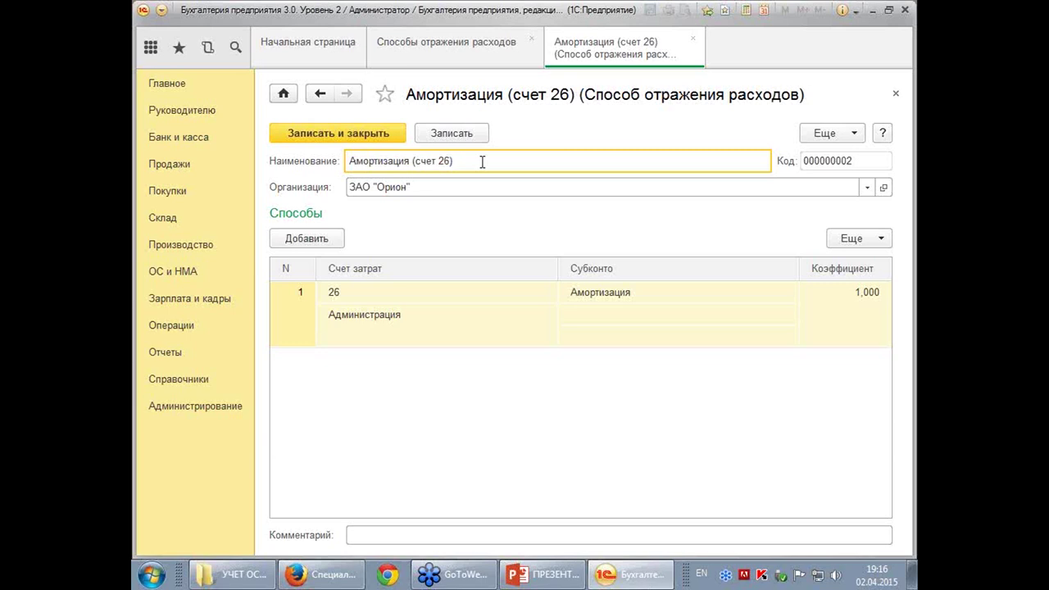
Check the cost account, division, Субконто and Коэффициент in the Амортизация (счет 26) record, and close it
click(342, 294)
click(355, 320)
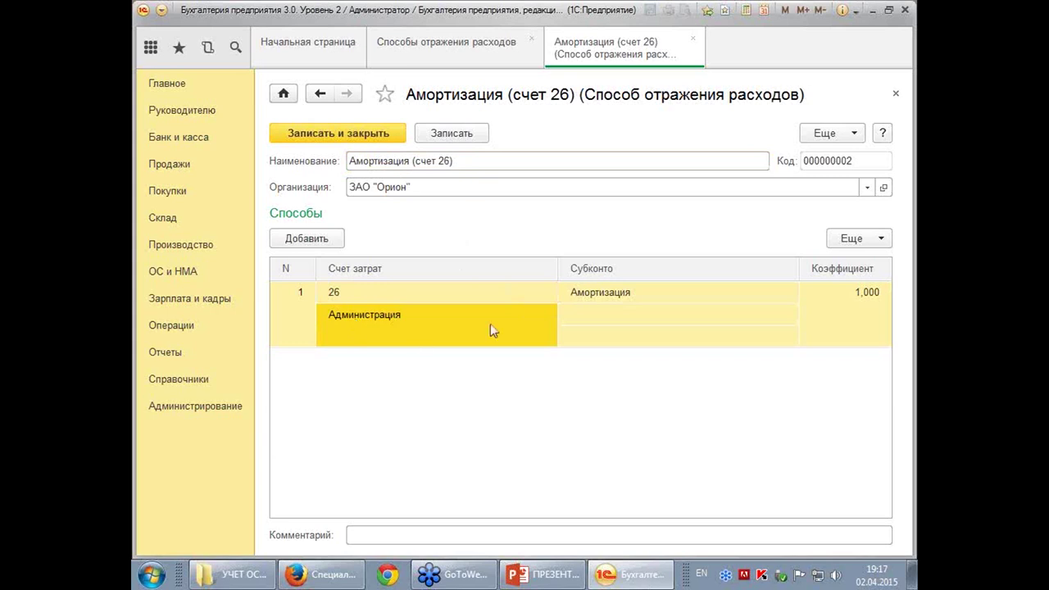
click(669, 300)
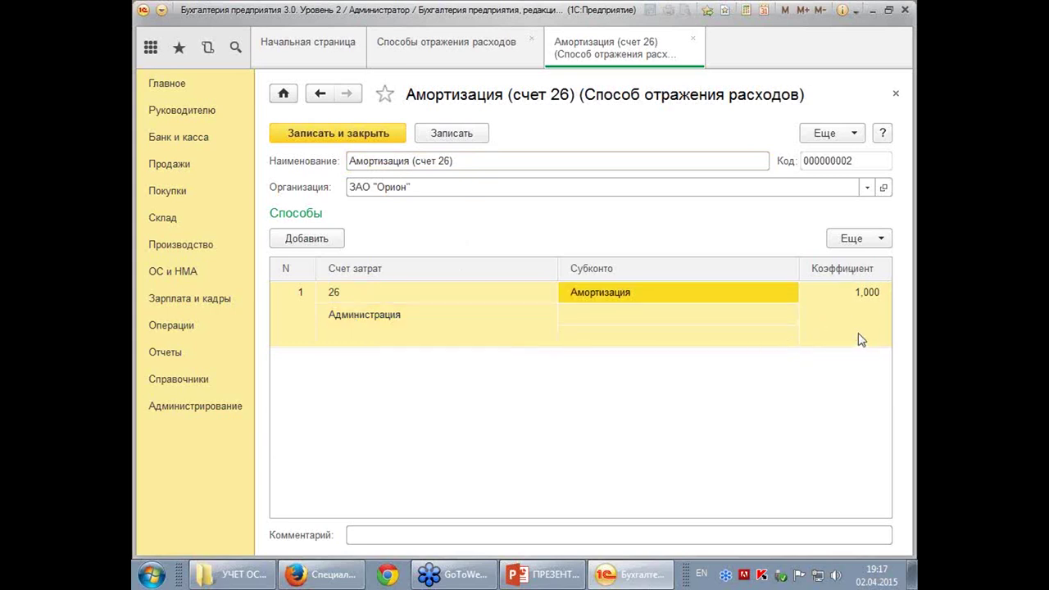
click(896, 95)
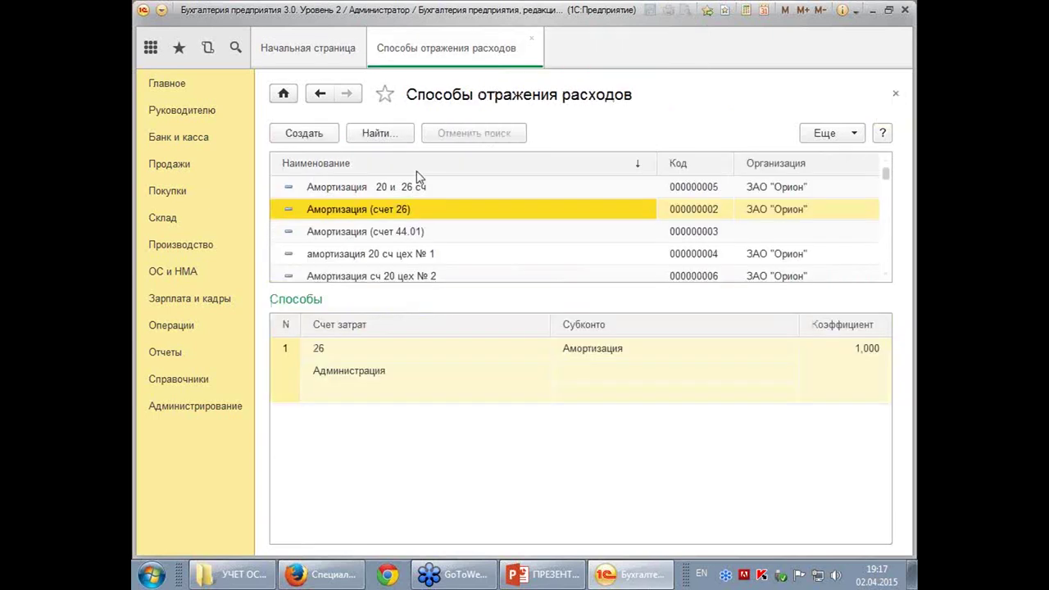
Compare the coefficients of both cost rows in the Амортизация 20 и 26 сч method, and close the directory
click(401, 193)
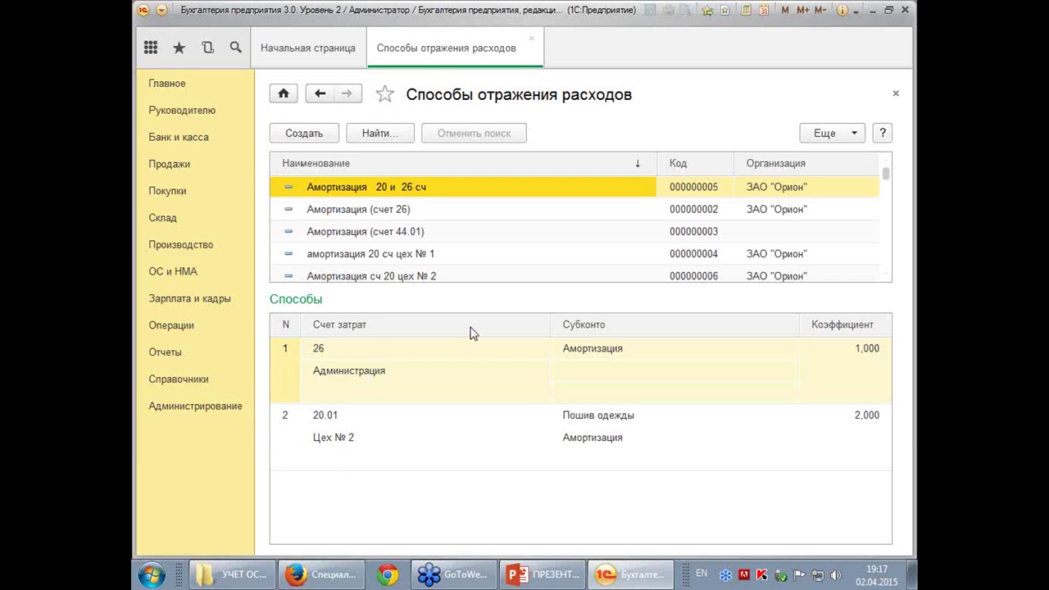
click(855, 355)
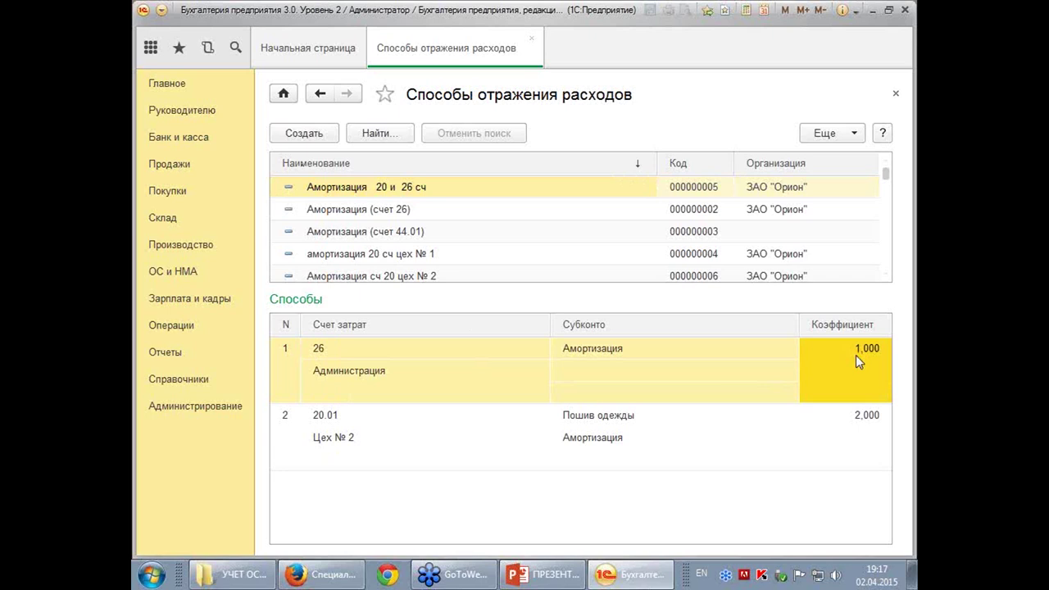
click(842, 439)
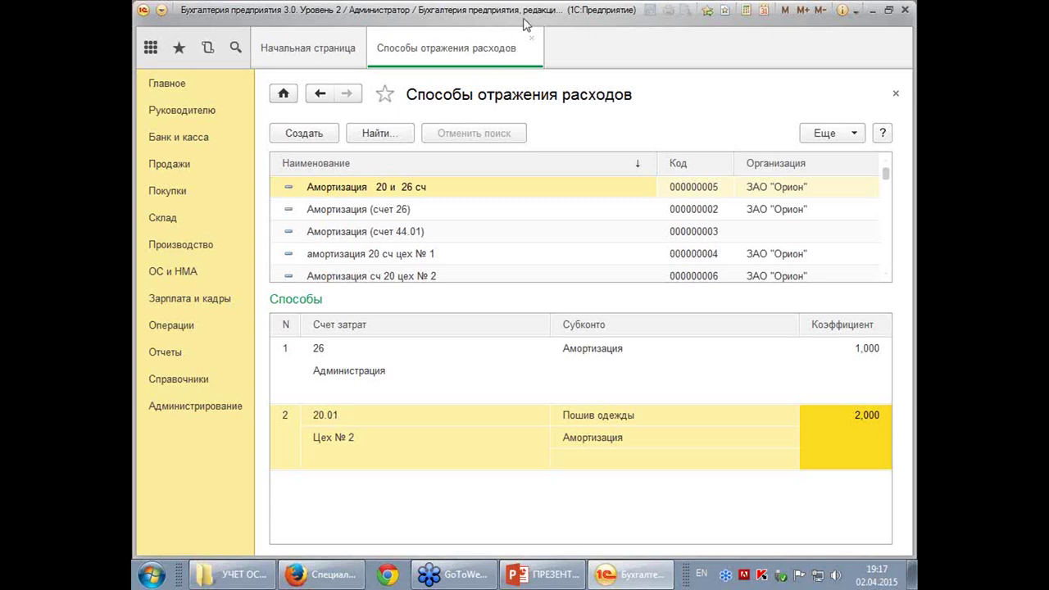
click(896, 98)
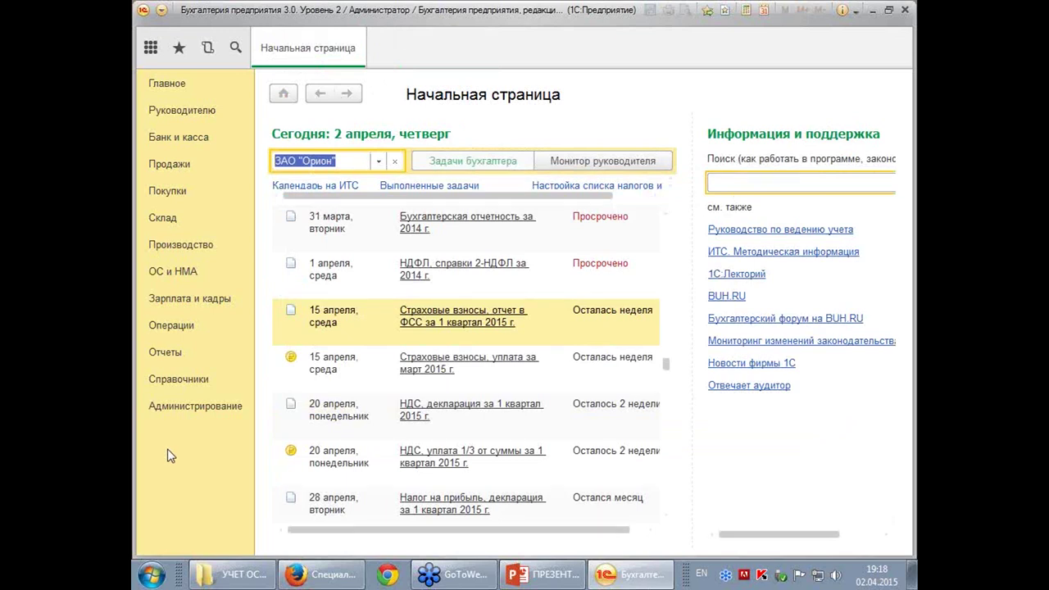
Review the equipment line in the Альфа ЗАО goods and services receipt dated 15.01.2014, and post and close the document
click(179, 197)
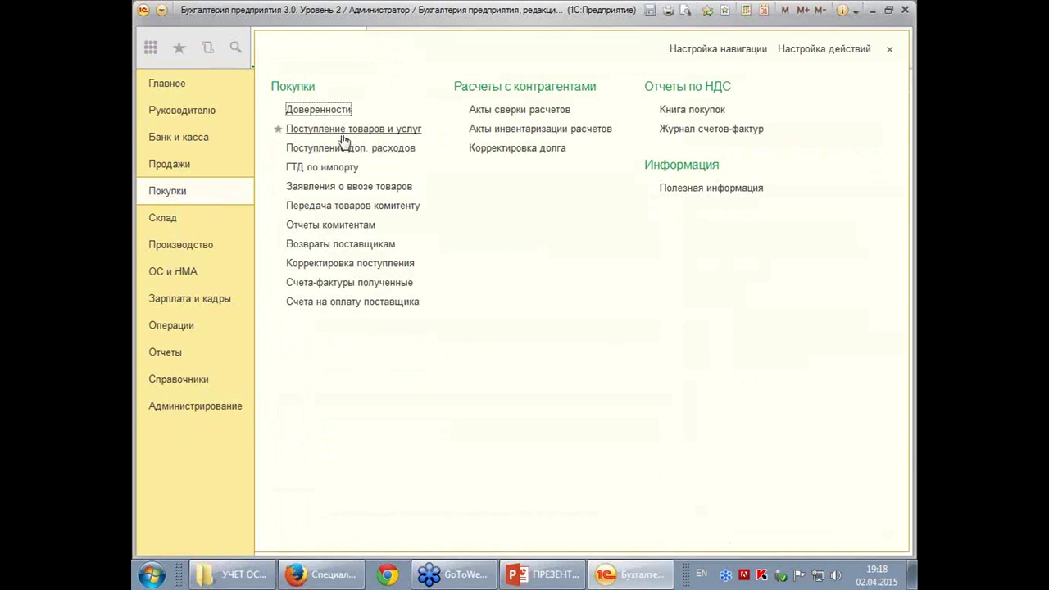
click(358, 128)
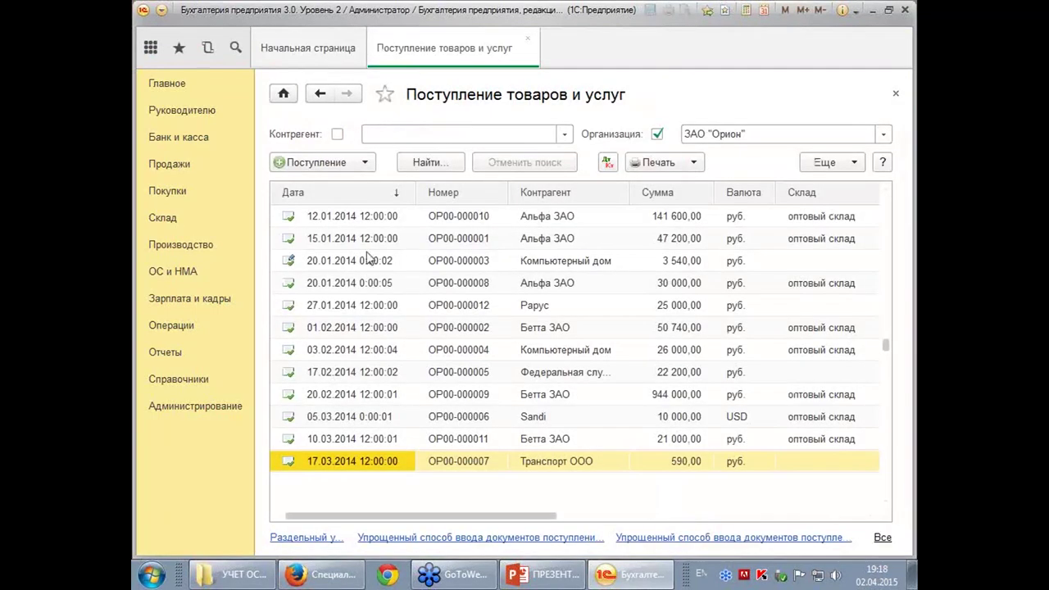
double_click(358, 239)
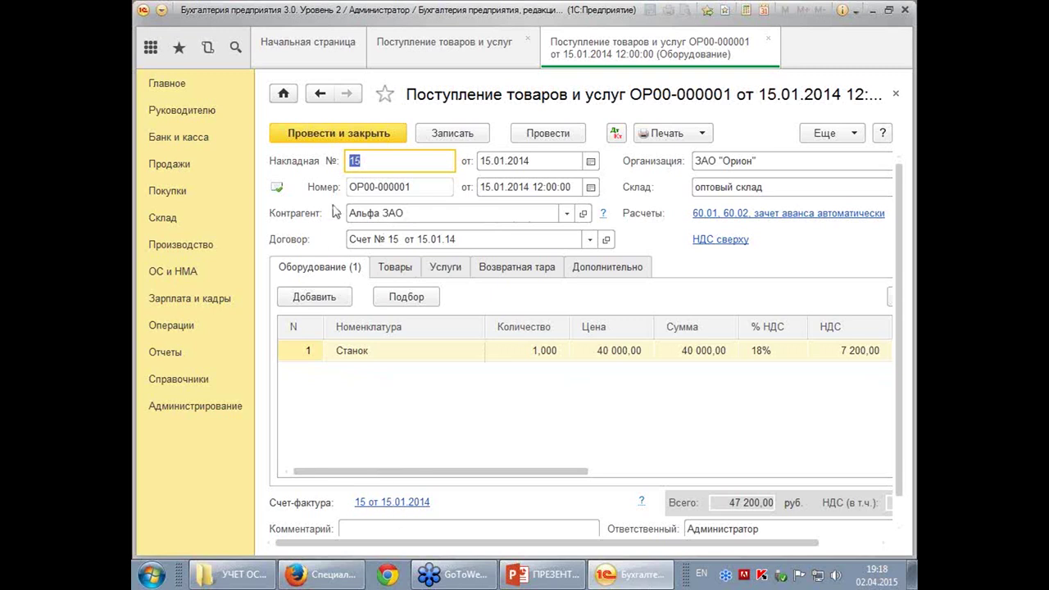
click(355, 137)
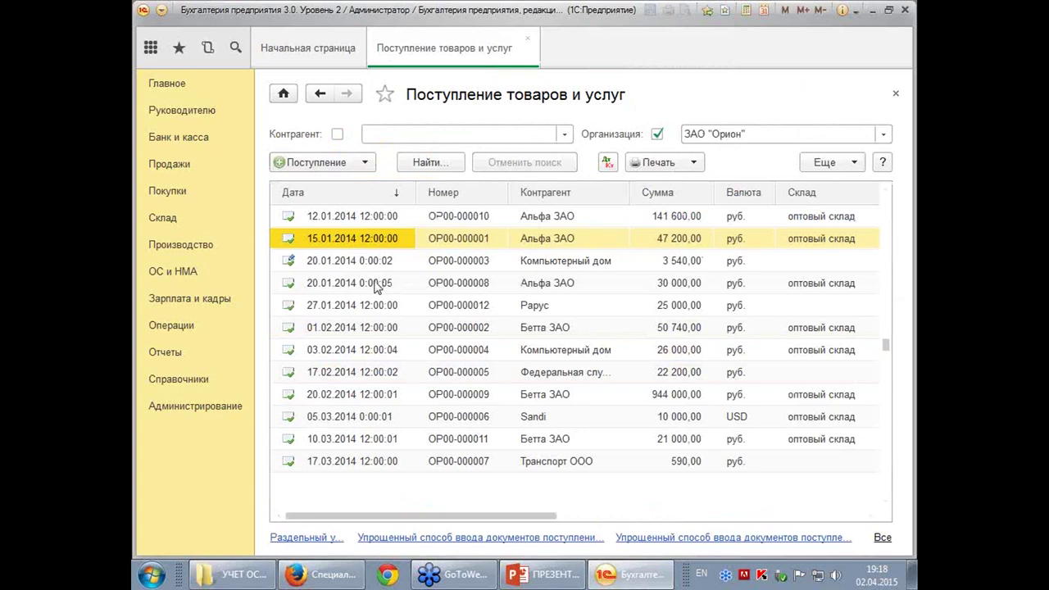
Look up the Поступление доп. расходов option among the documents that can be created on the basis of the 15.01.2014 receipt
click(850, 169)
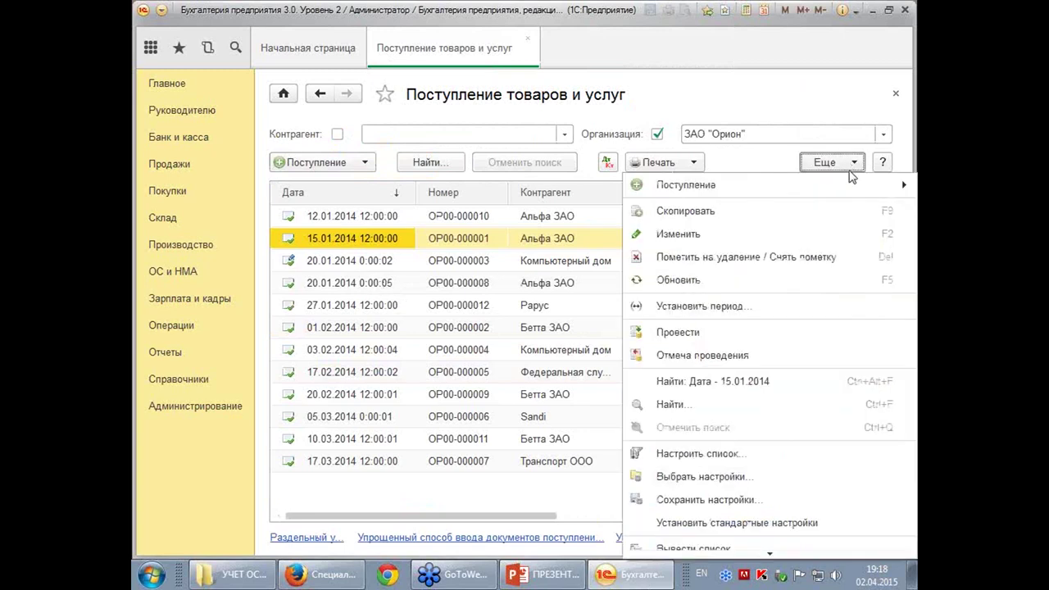
scroll(828, 345, down, 5)
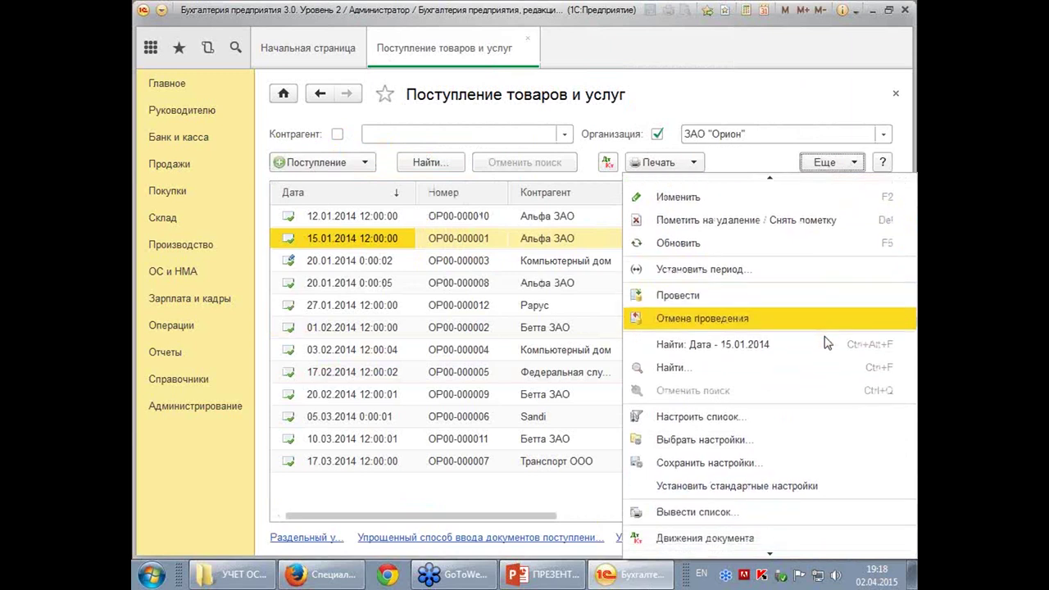
mouse_move(796, 503)
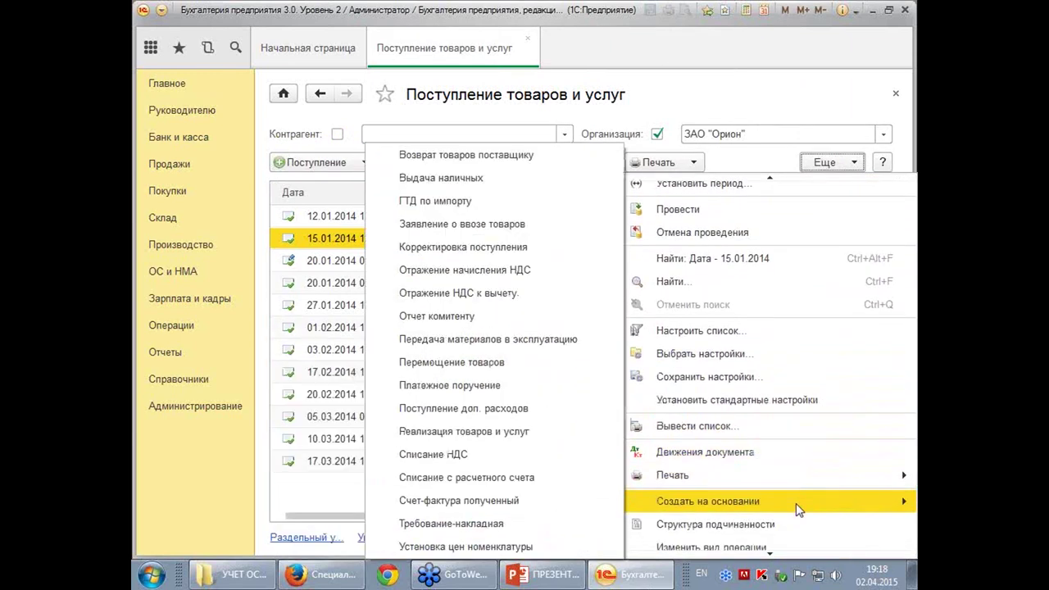
mouse_move(727, 509)
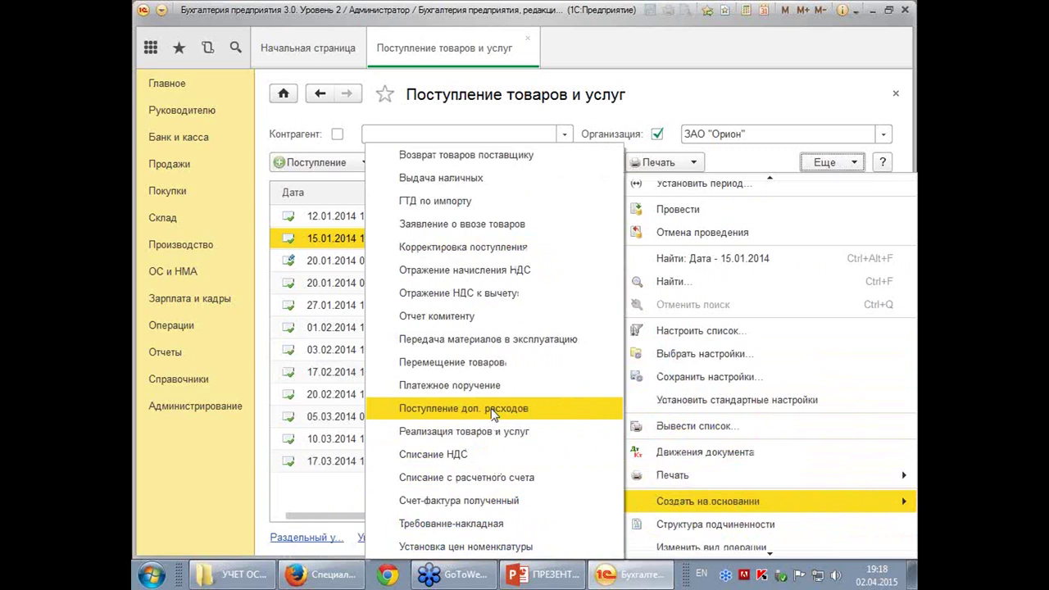
Open the Альфа ЗАО document dated 18.01.2014 from the purchases list Поступление доп. расходов
click(176, 196)
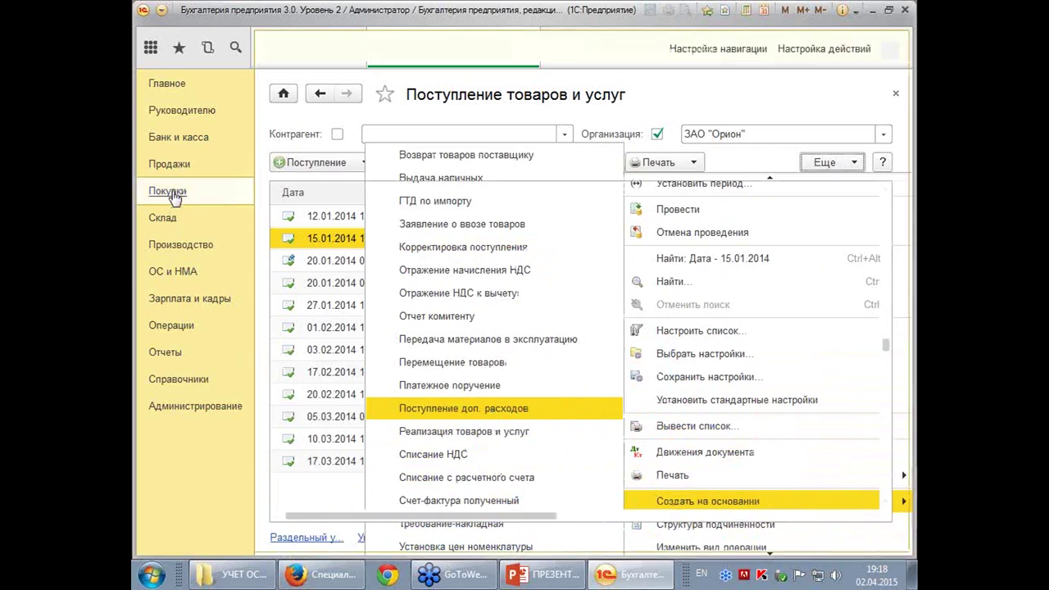
click(383, 149)
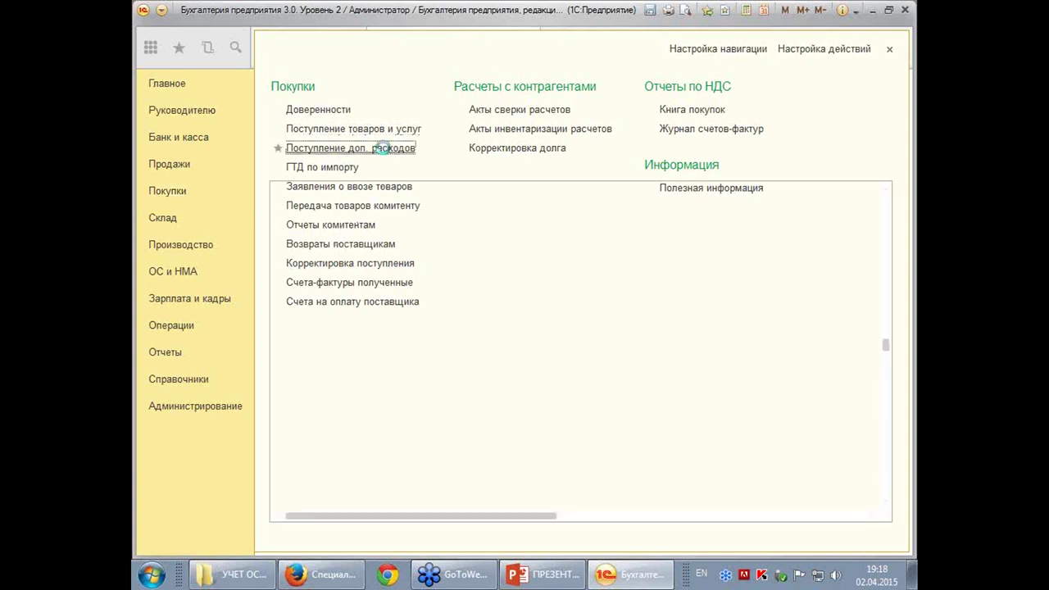
click(345, 222)
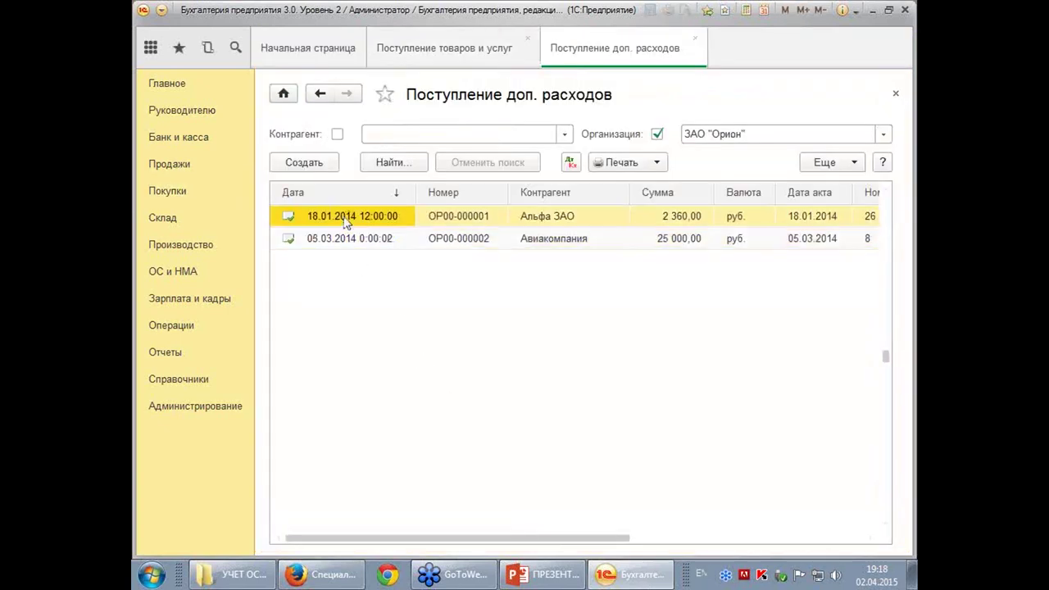
double_click(345, 216)
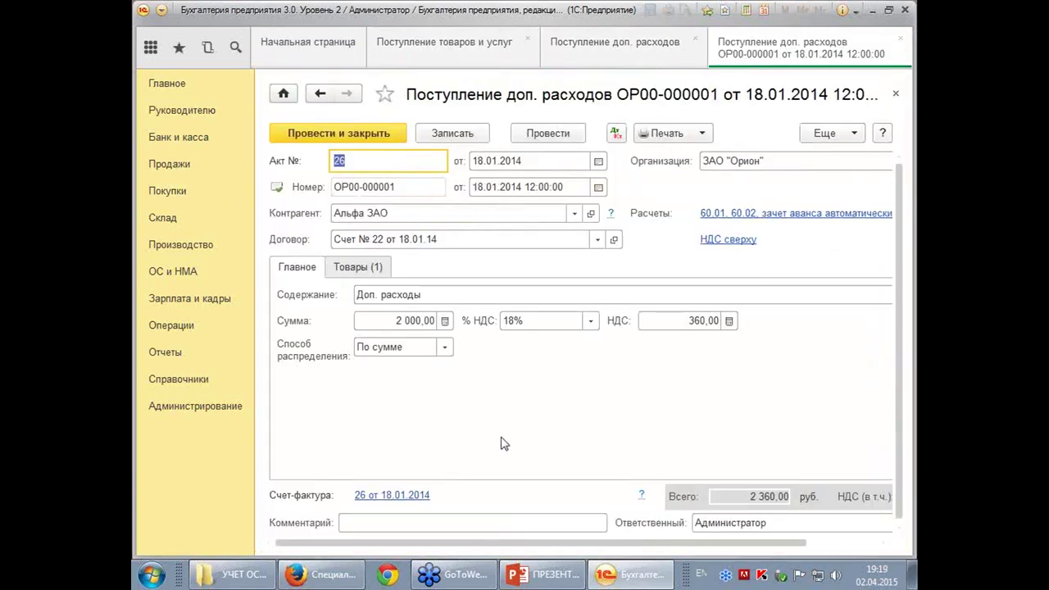
Check the counterparty and the Способ распределения options of the additional expenses document, keeping По сумме selected
click(399, 213)
key(Escape)
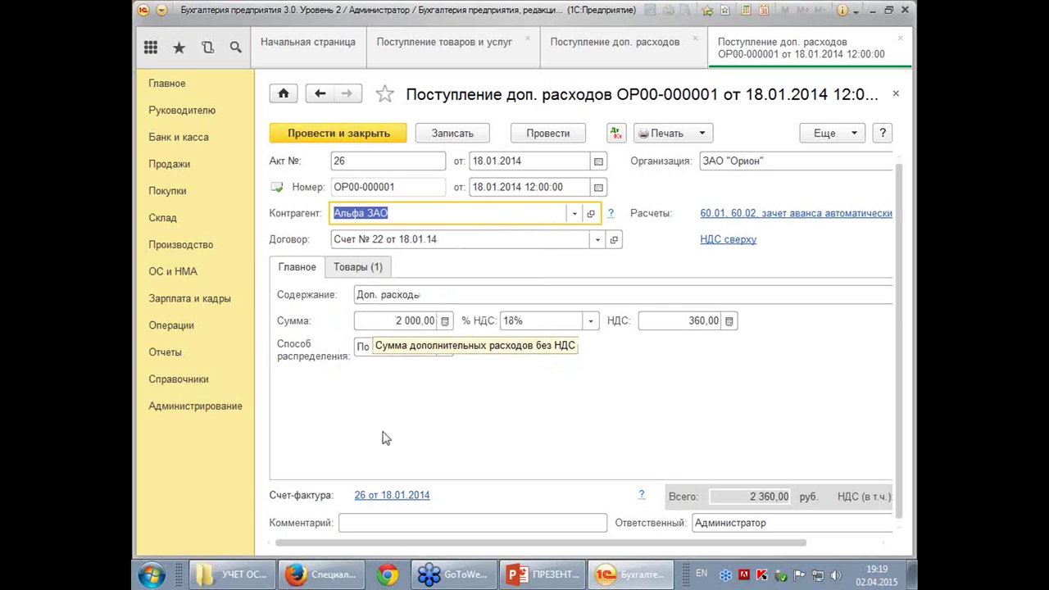
click(448, 348)
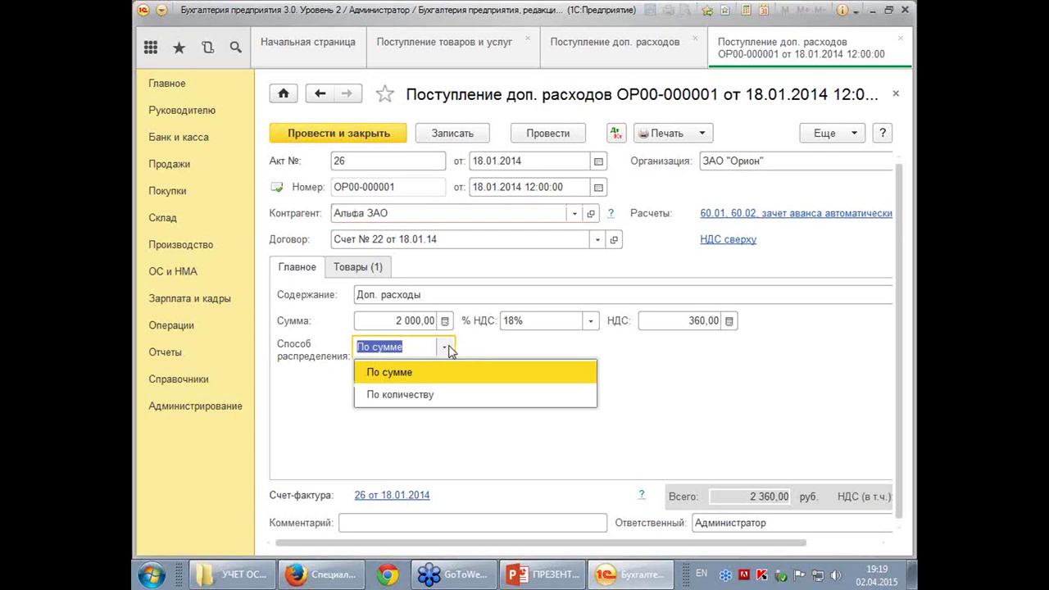
click(416, 375)
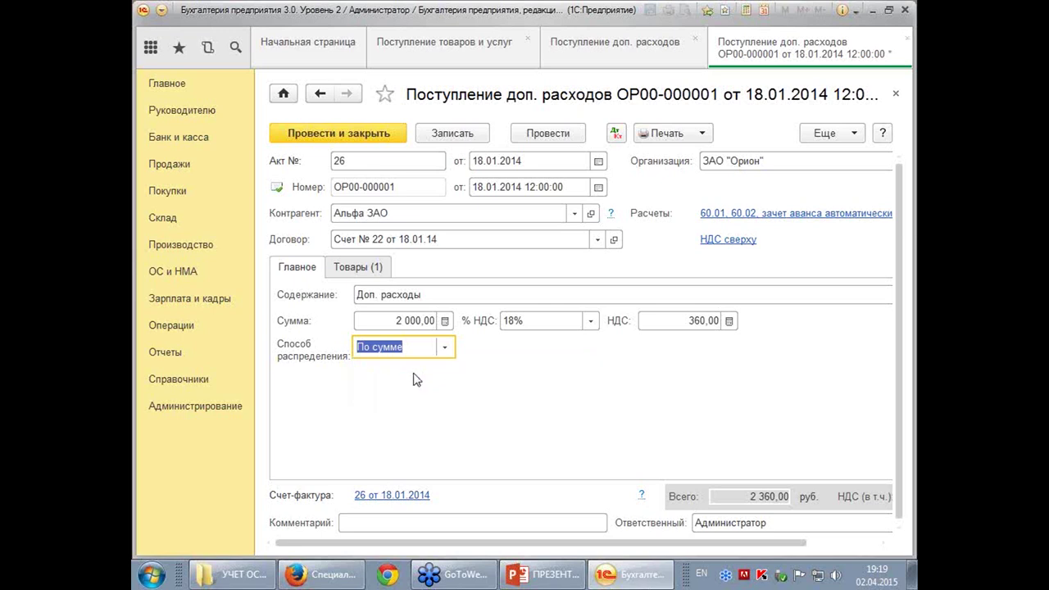
click(415, 347)
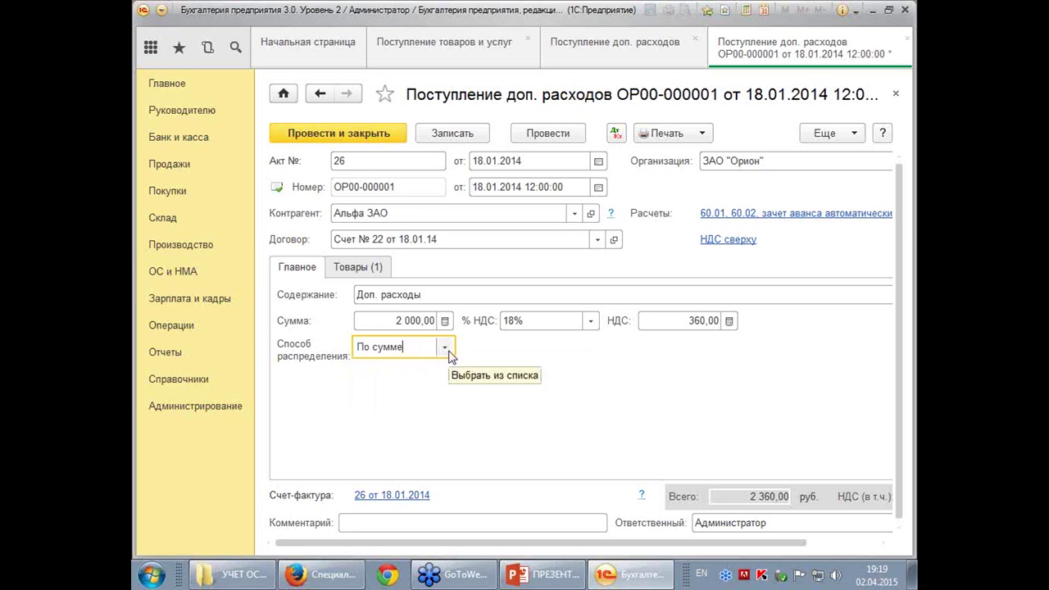
click(445, 347)
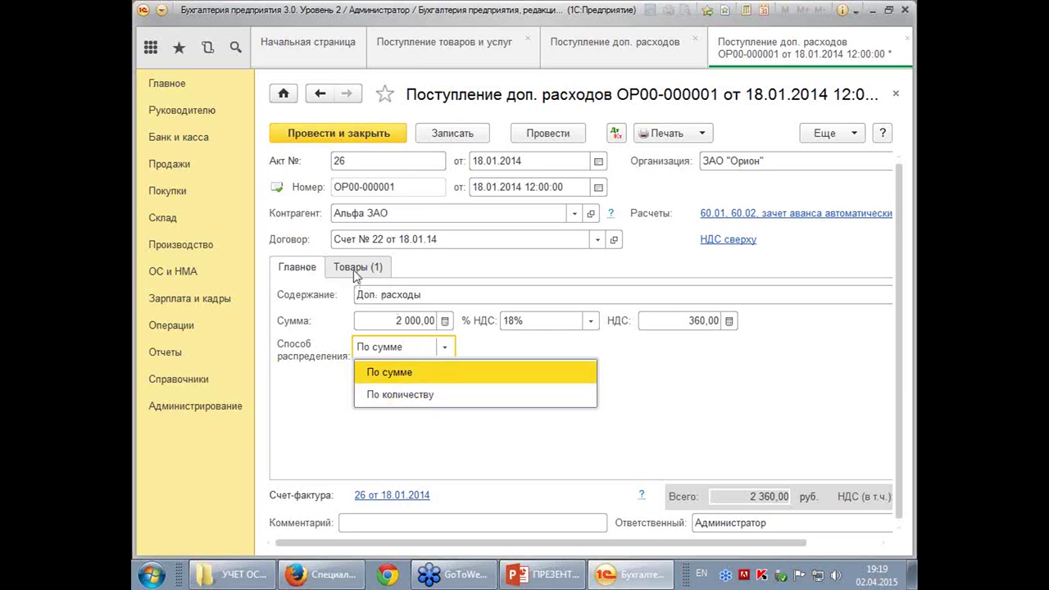
Compare the Станок row's Доп. расходы value with the document's main Сумма, and close the additional expenses document
click(359, 279)
click(358, 279)
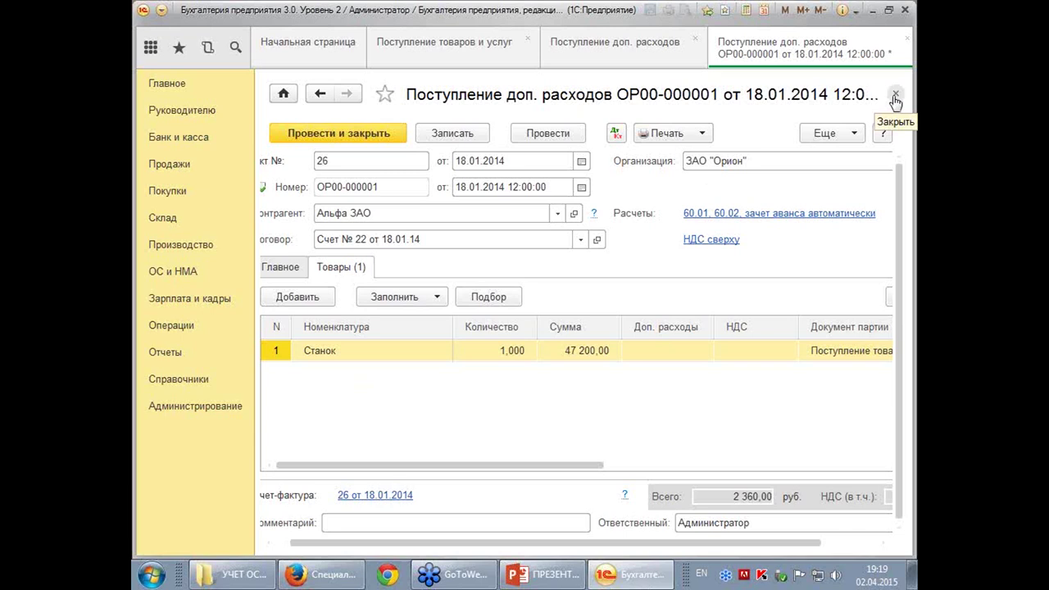
double_click(656, 361)
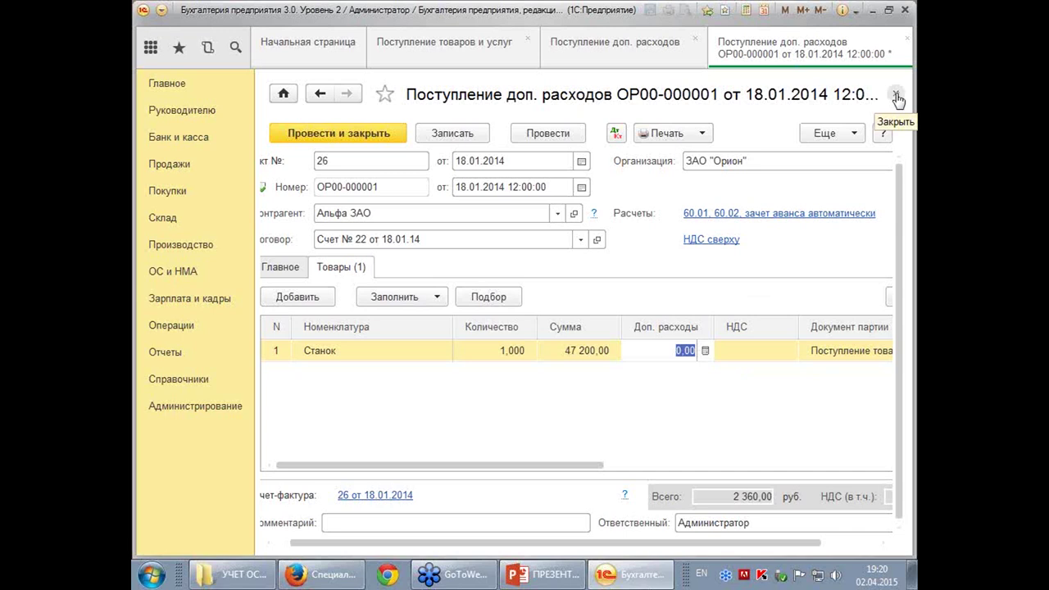
click(287, 271)
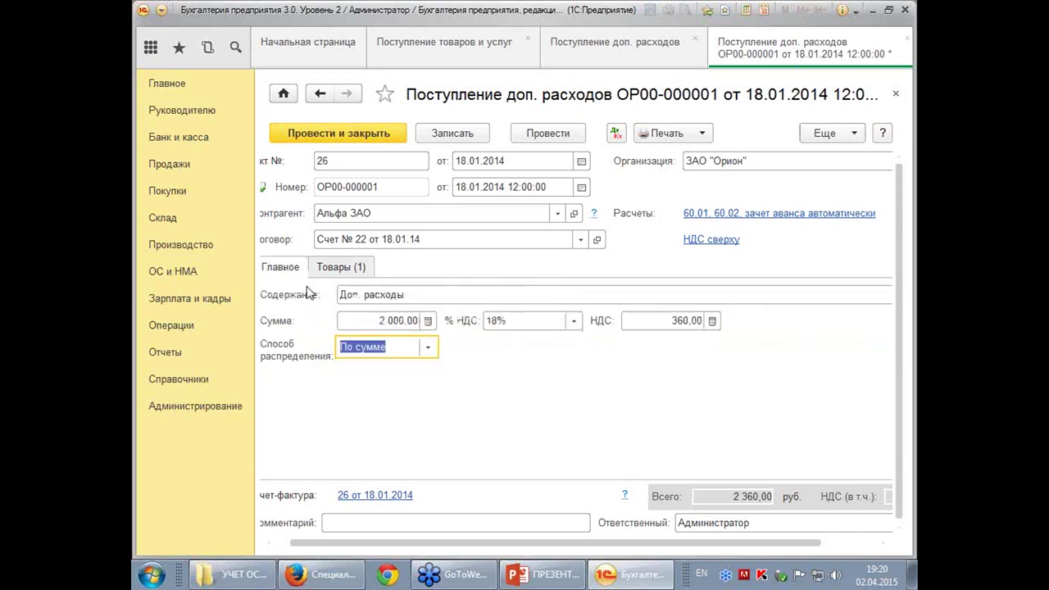
click(369, 321)
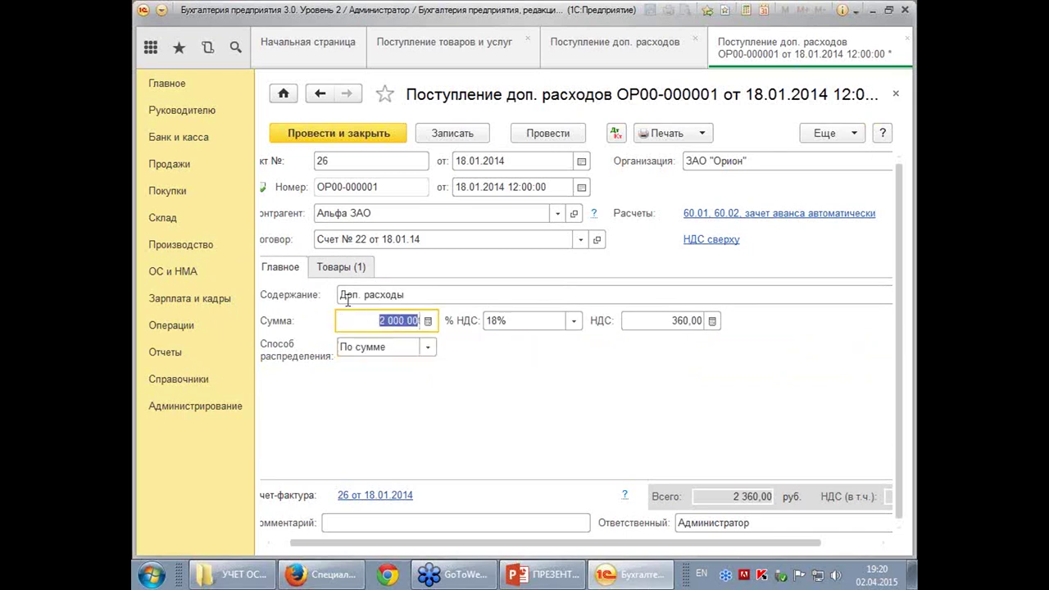
click(338, 268)
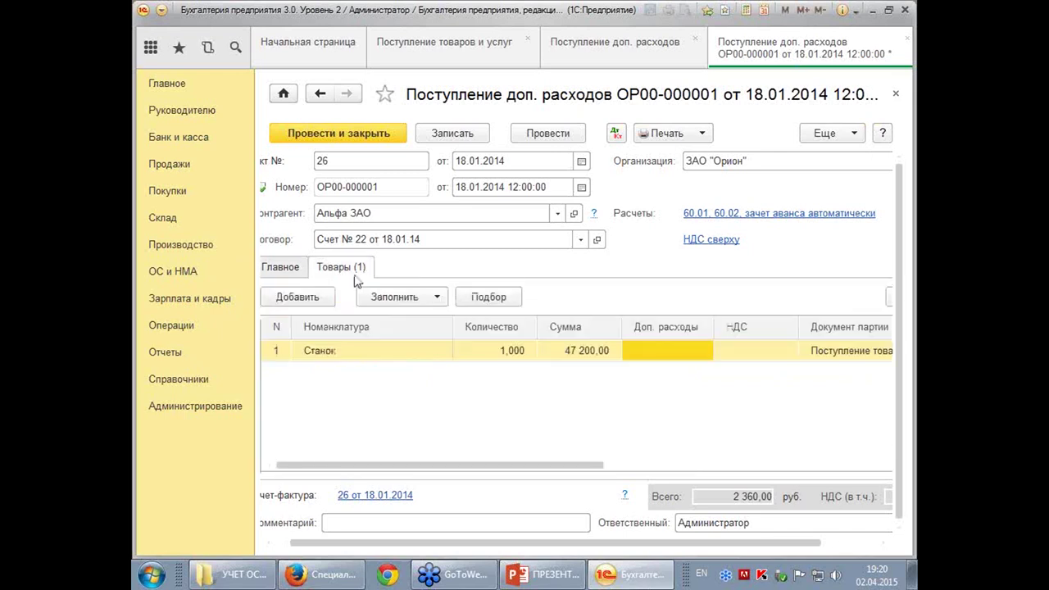
click(690, 356)
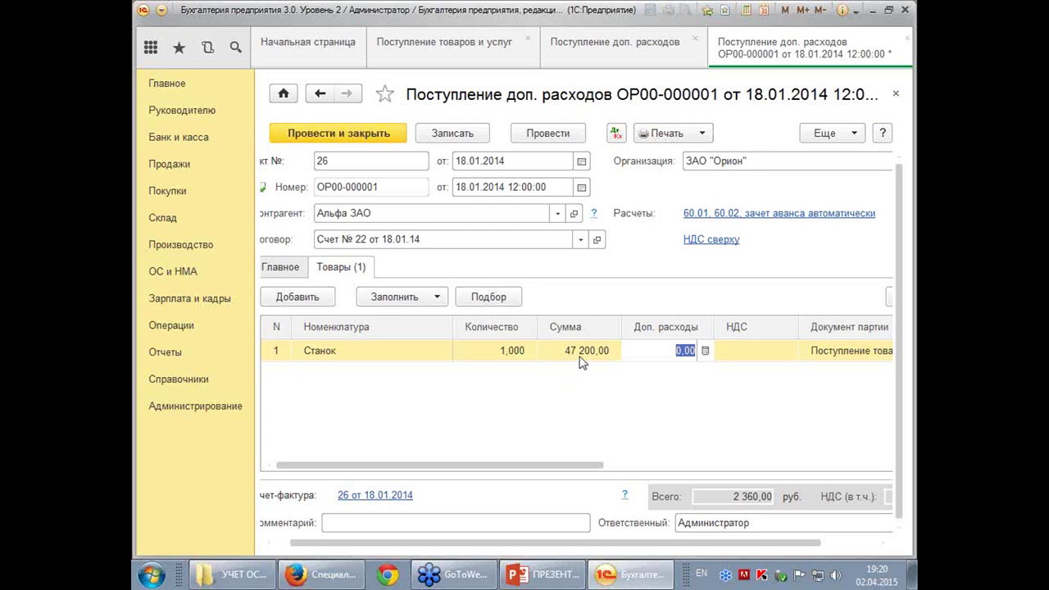
click(297, 269)
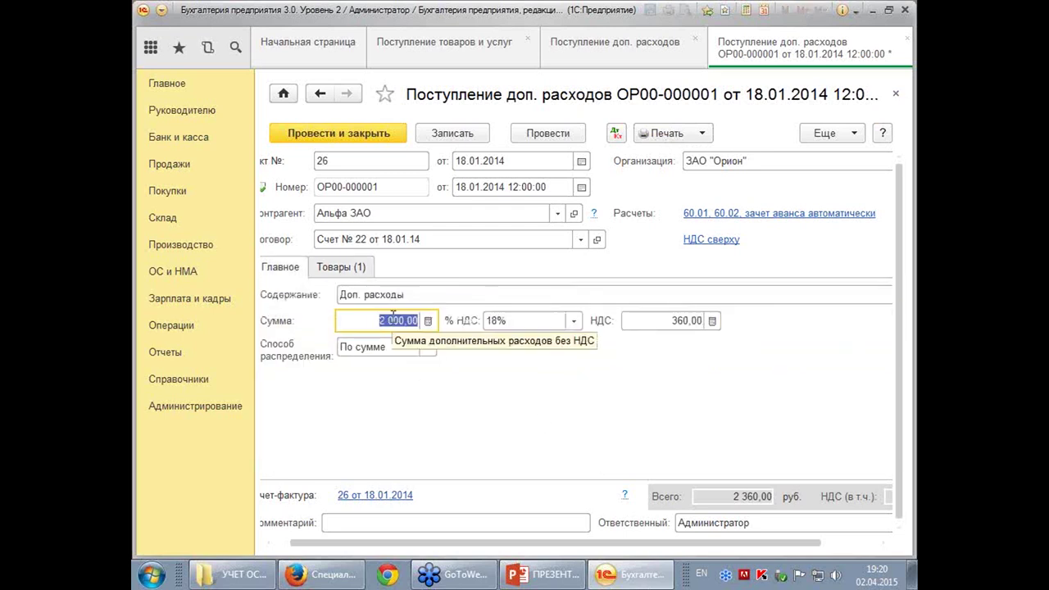
click(896, 95)
click(528, 301)
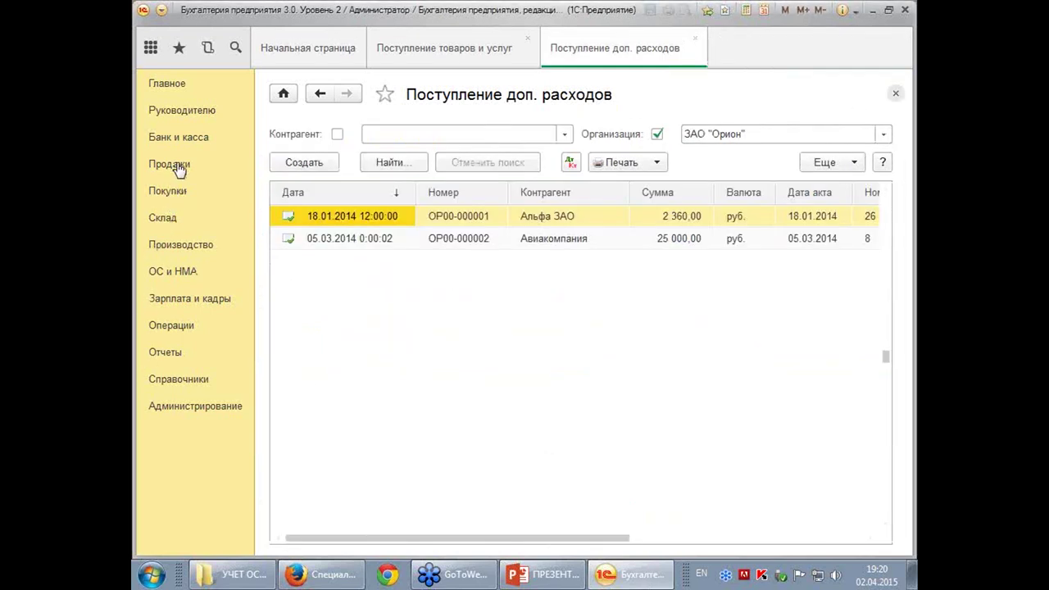
Open the fixed-asset acceptance document (Принятие к учету ОС) for Станок dated 20.01.2014
click(168, 274)
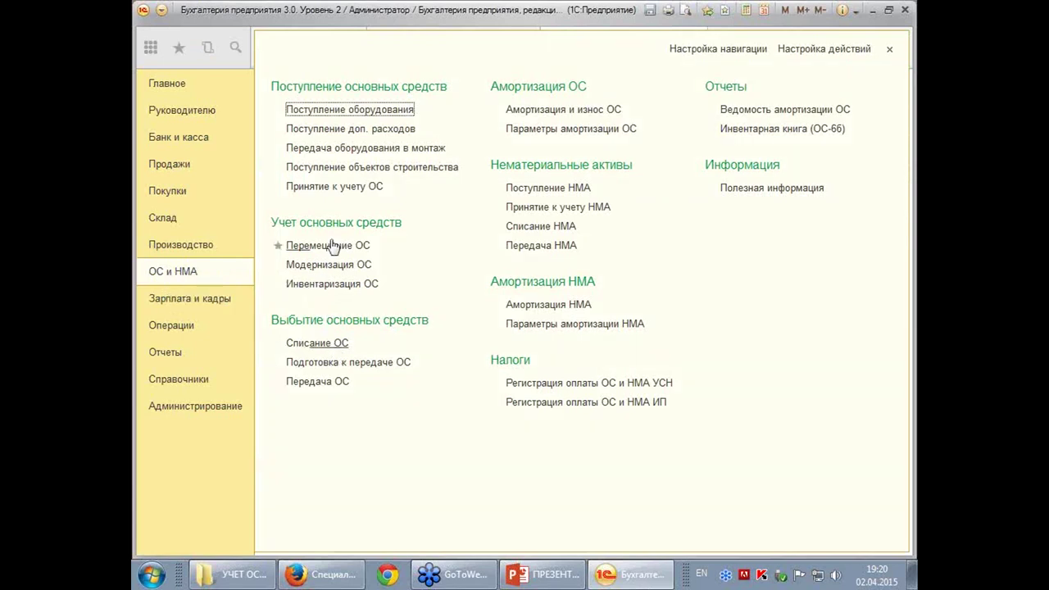
click(351, 187)
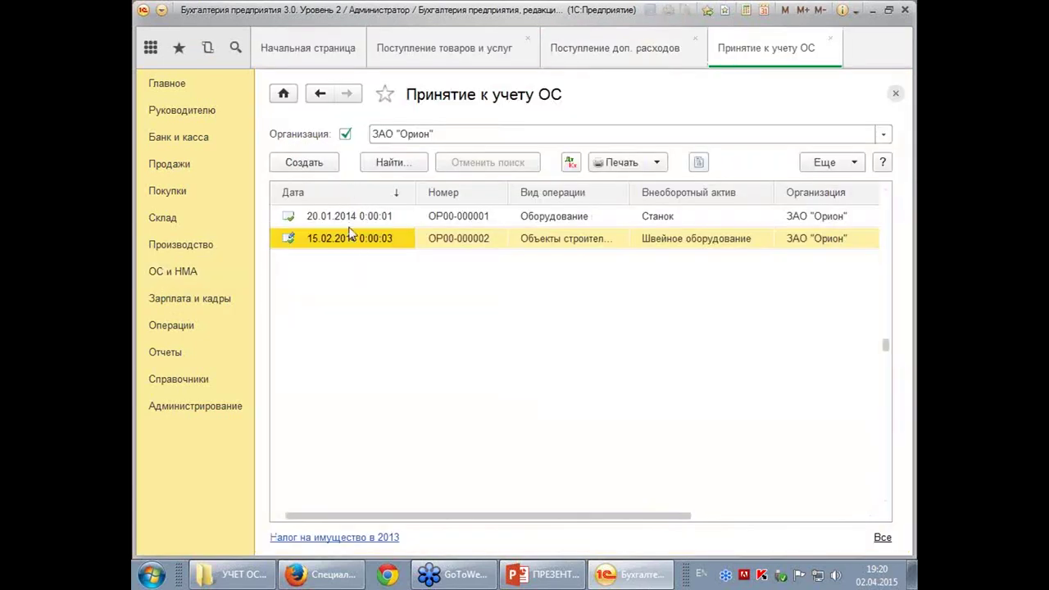
click(350, 220)
double_click(351, 219)
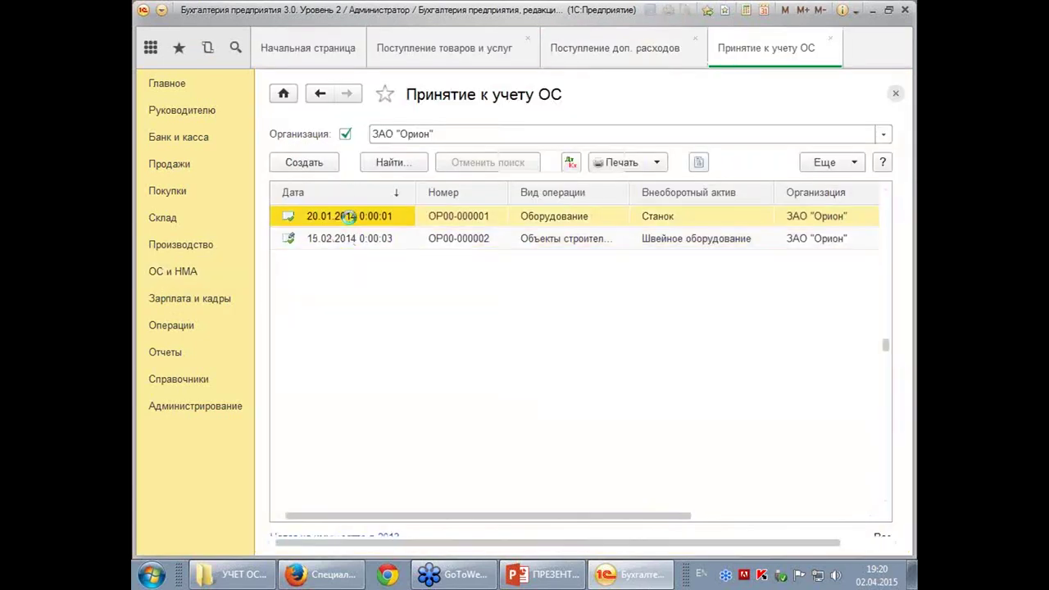
Review the Основные средства, Бухгалтерский учет and Налоговый учет sections of the Станок acceptance document, and close it
click(416, 243)
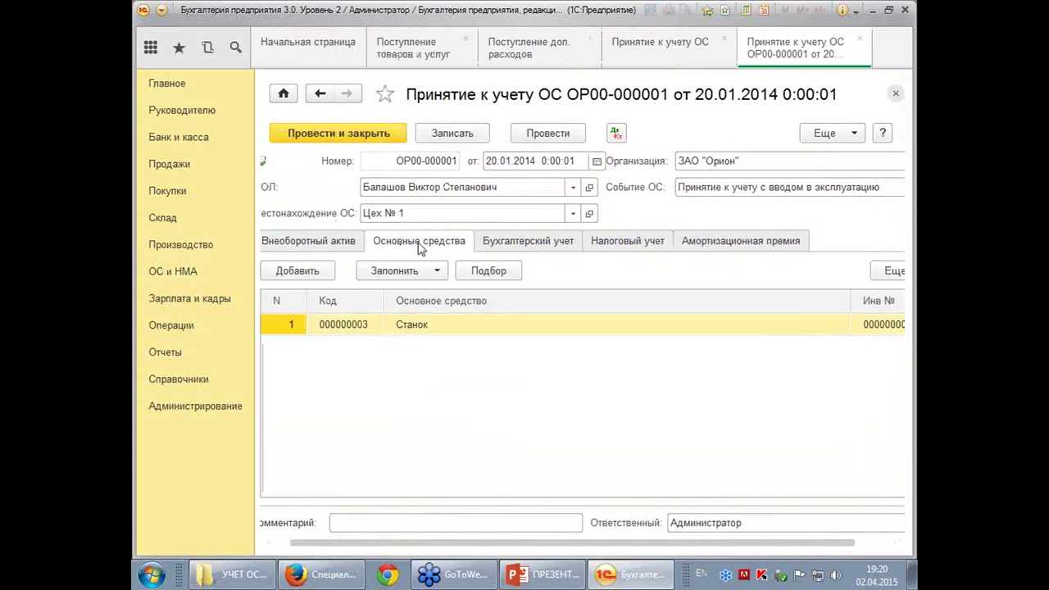
click(527, 244)
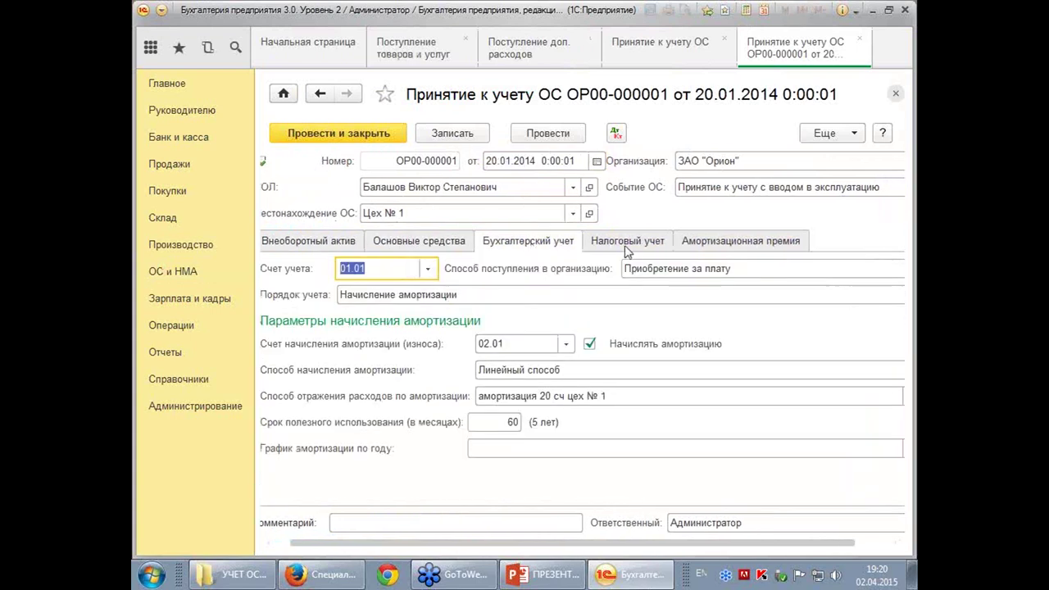
click(633, 245)
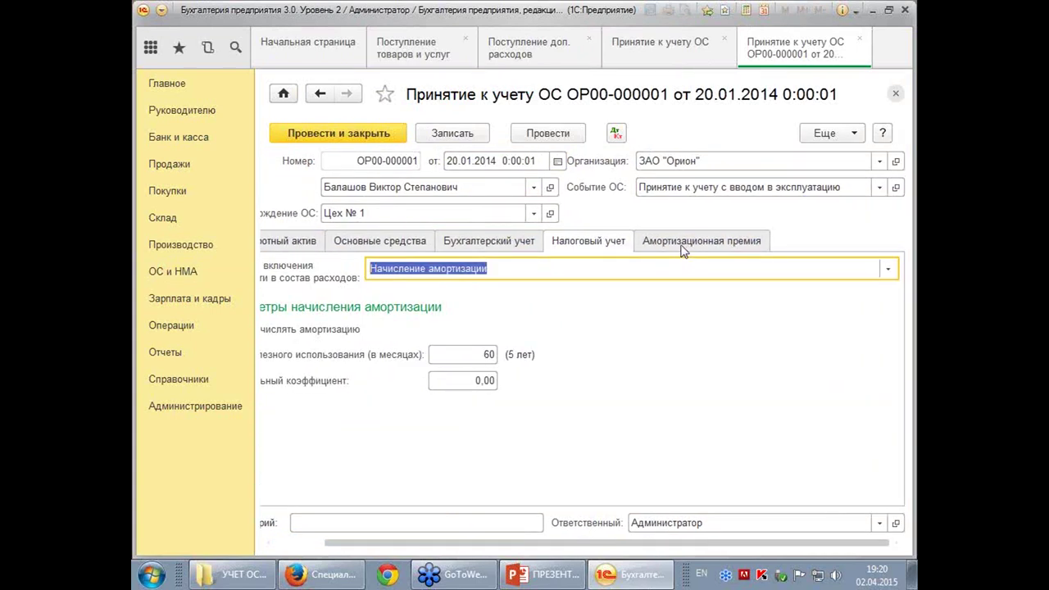
click(898, 95)
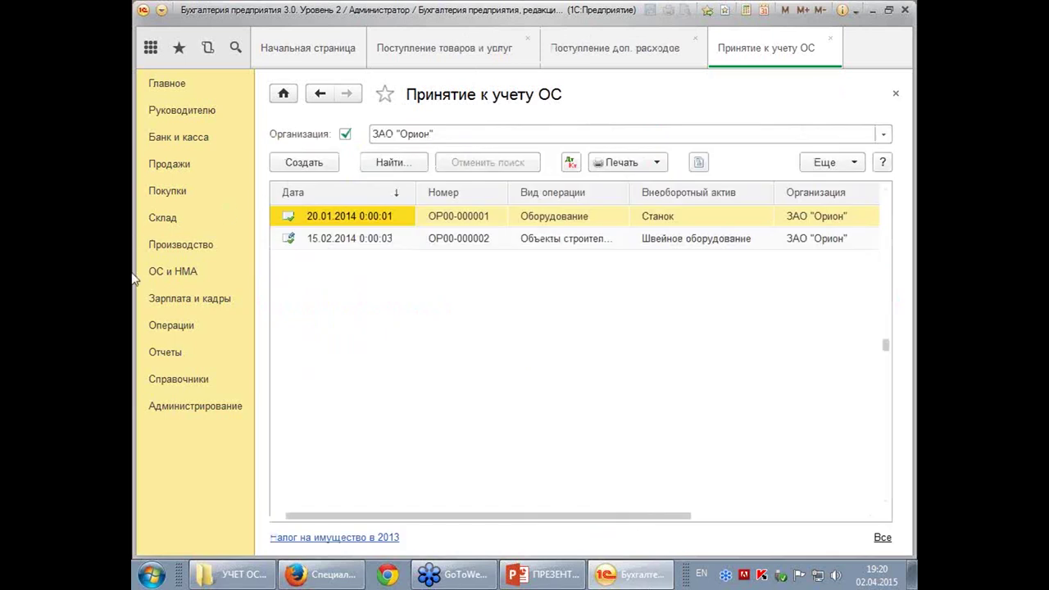
Open the Оборотно-сальдовая ведомость по счету report and set its period to 15.01.2014 – 18.01.2014
click(167, 354)
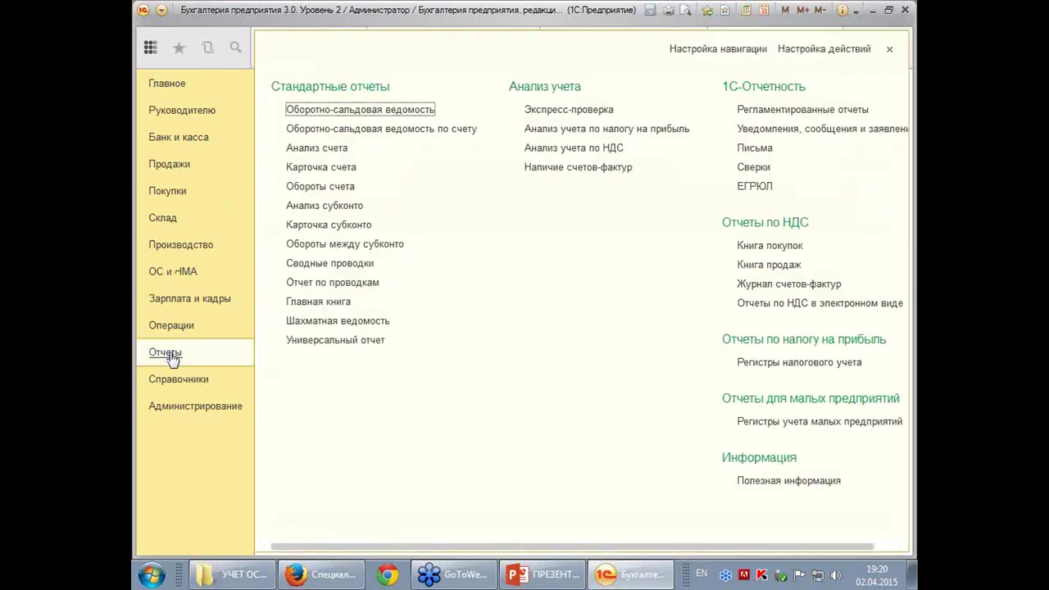
click(382, 129)
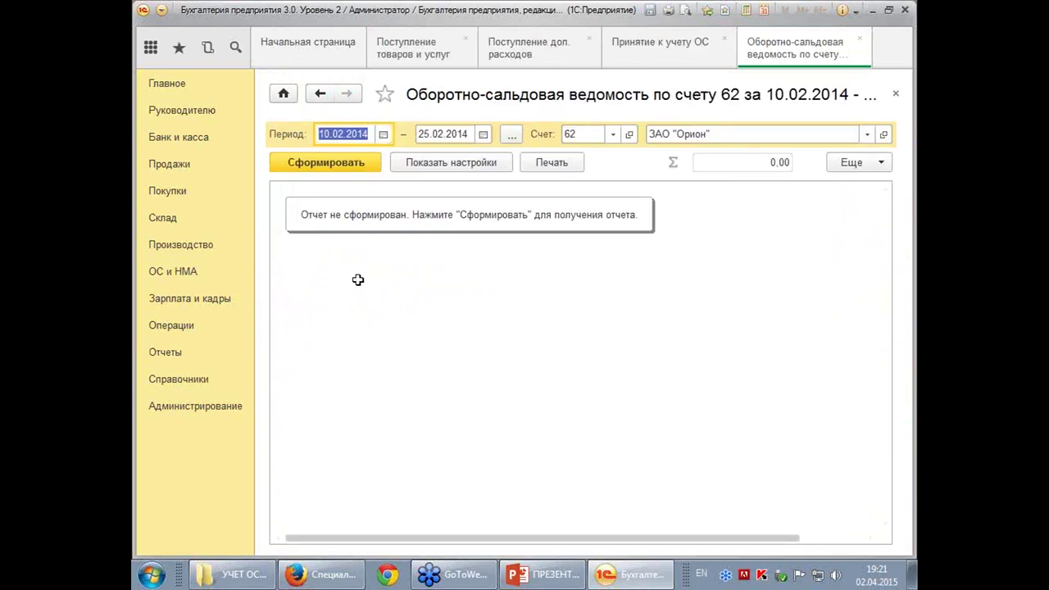
text(15.01.)
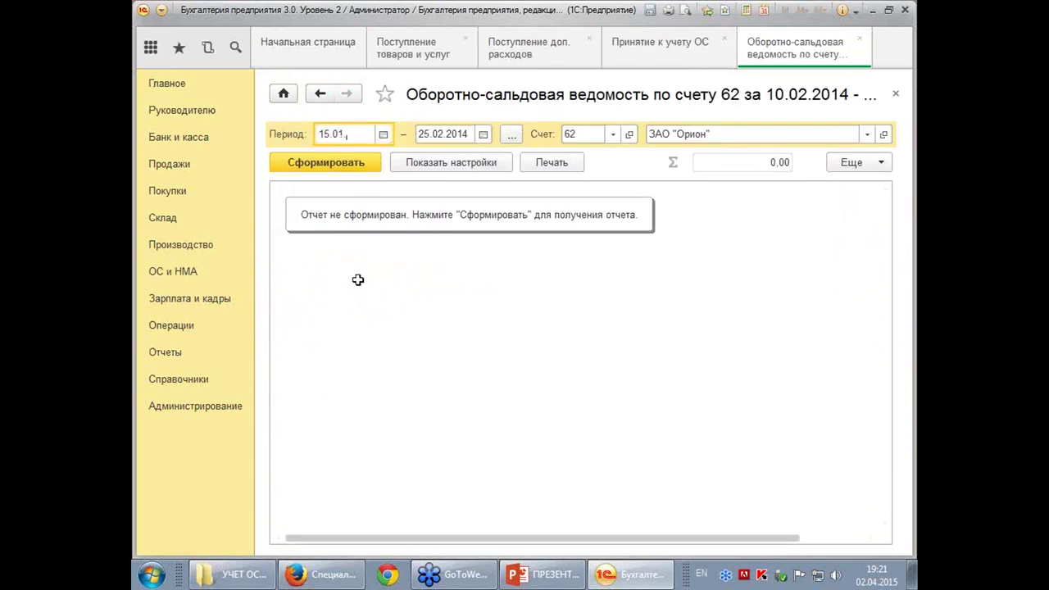
text(2014)
key(Tab)
text(18.0)
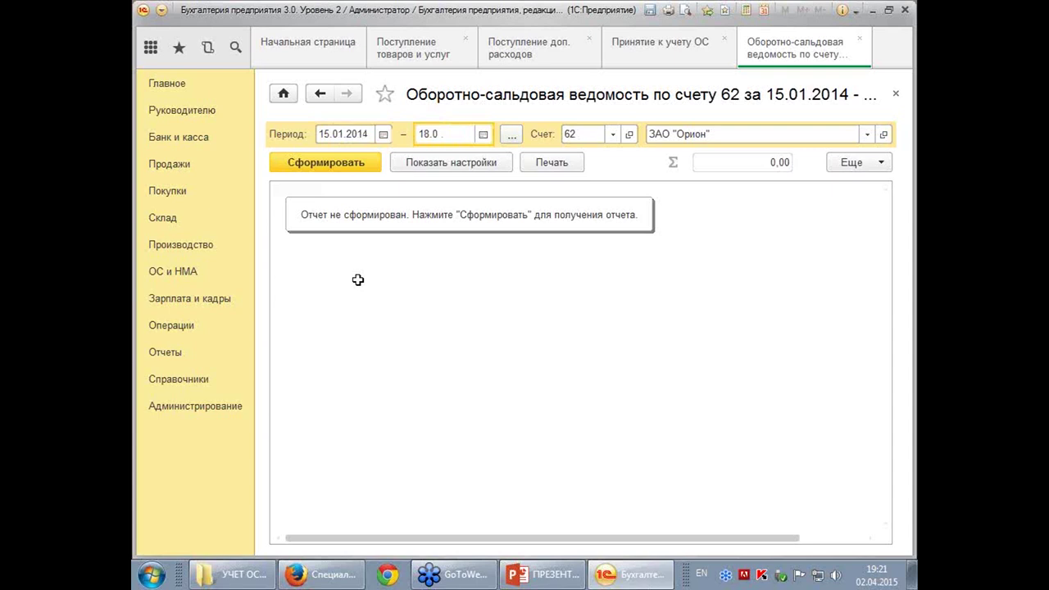
text(1.14)
key(Tab)
Select account 01.01 (Основные средства в организации) and generate the turnover balance report
text(01)
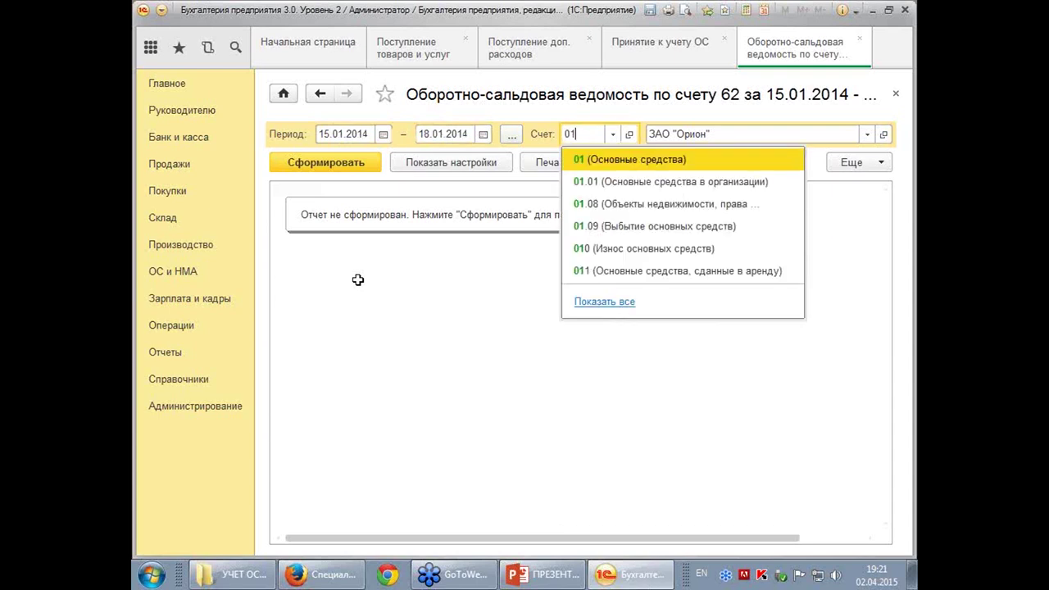
click(633, 192)
click(322, 166)
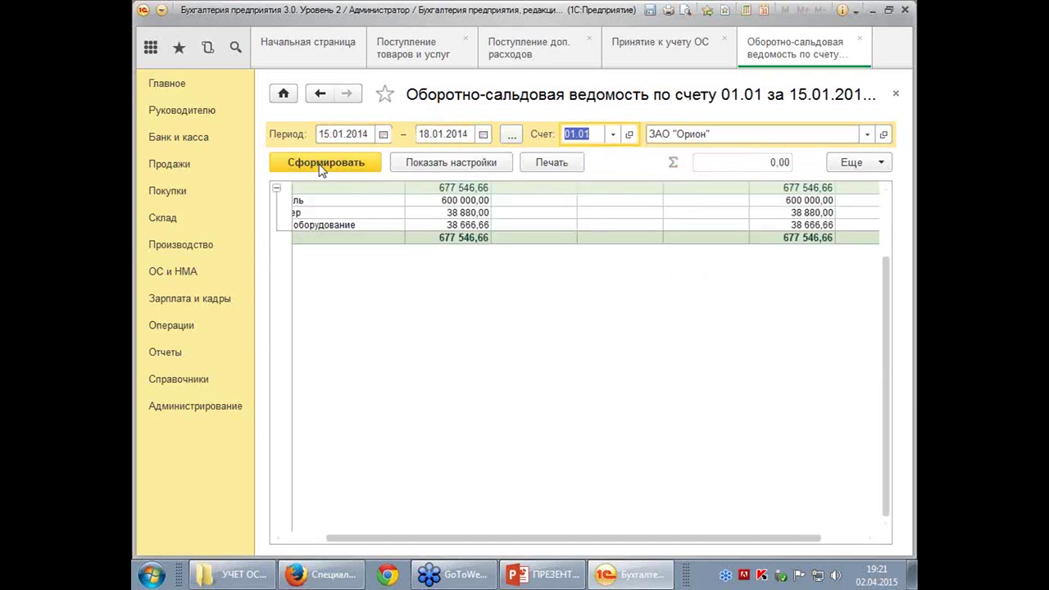
scroll(877, 386, up, 3)
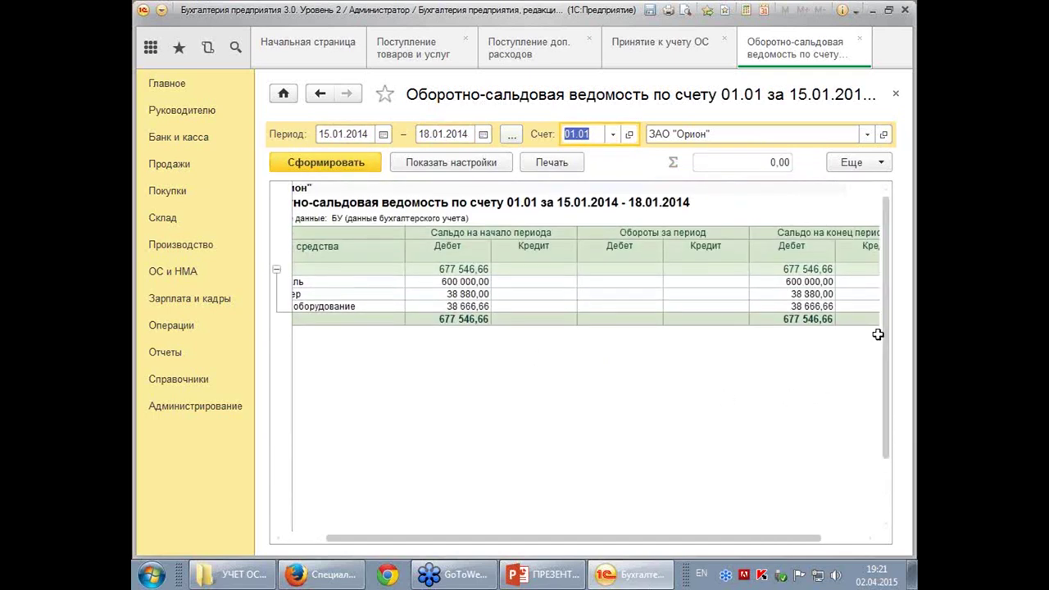
scroll(611, 539, left, 1)
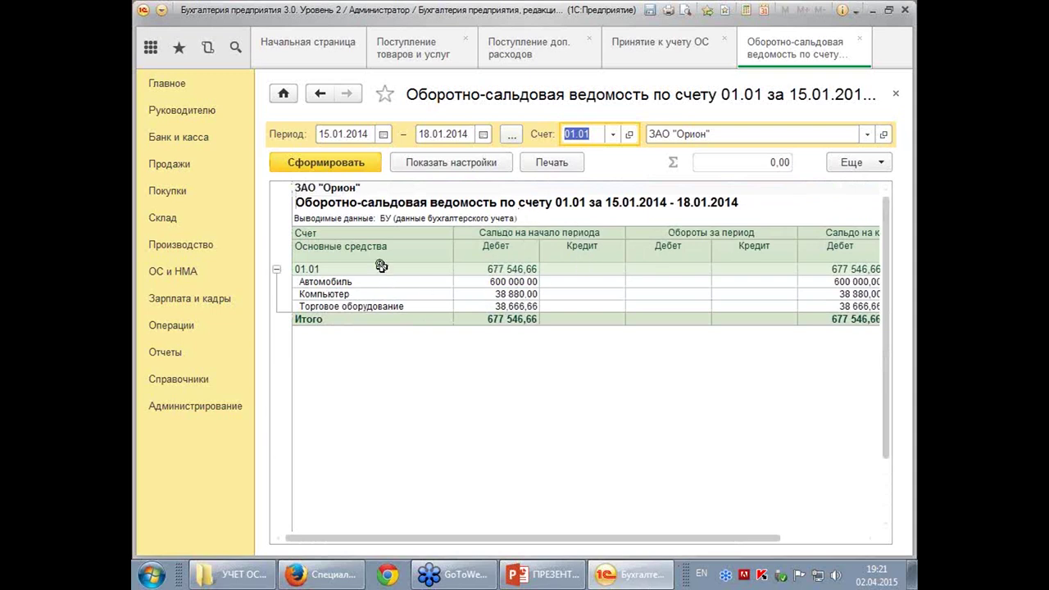
Change the report period's end date to 20.01.2014 and regenerate the account 01.01 turnover balance report
click(446, 134)
text(20.0)
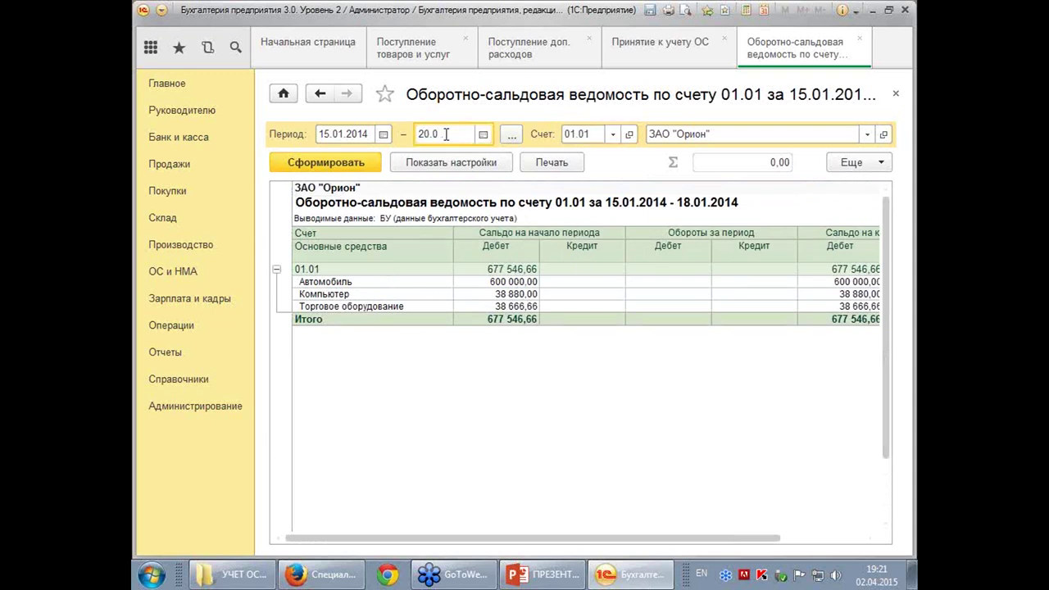
text(1.20)
text(14)
key(Tab)
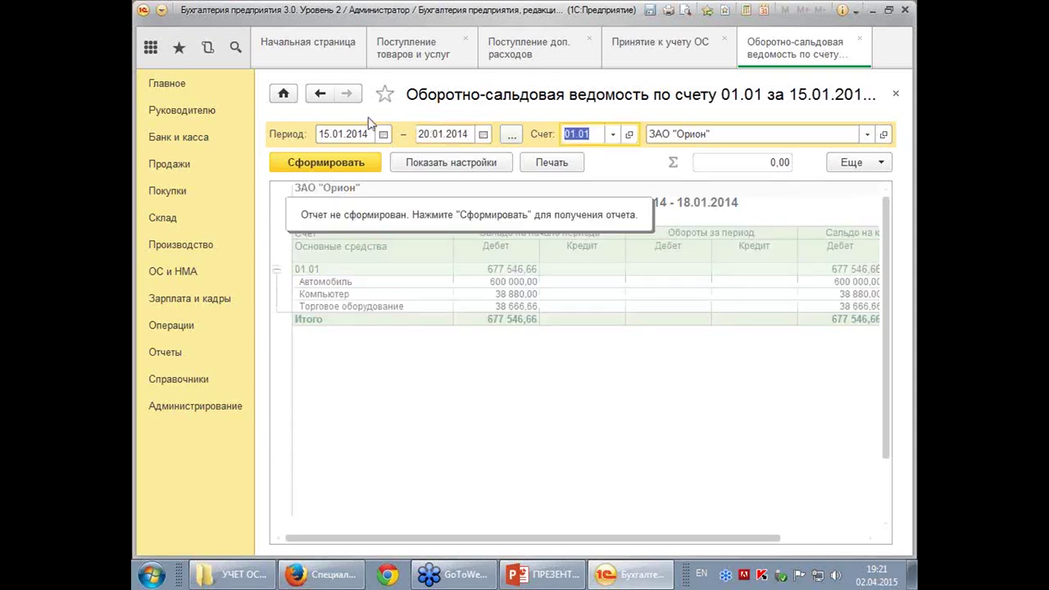
click(337, 169)
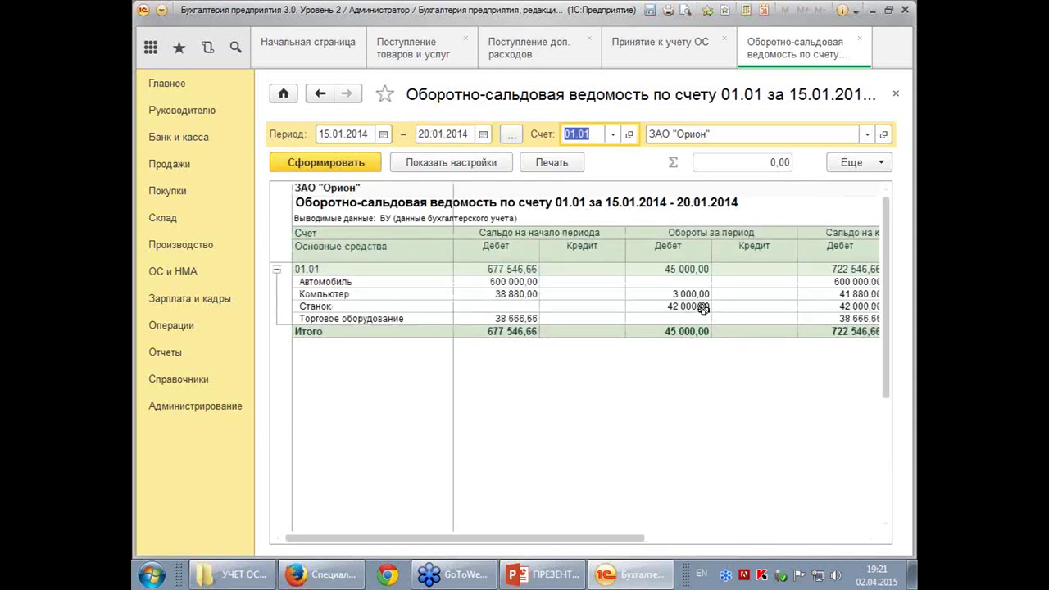
Drill down from the Станок debit turnover to its account card, check the entry and running balance, and close both reports
click(695, 307)
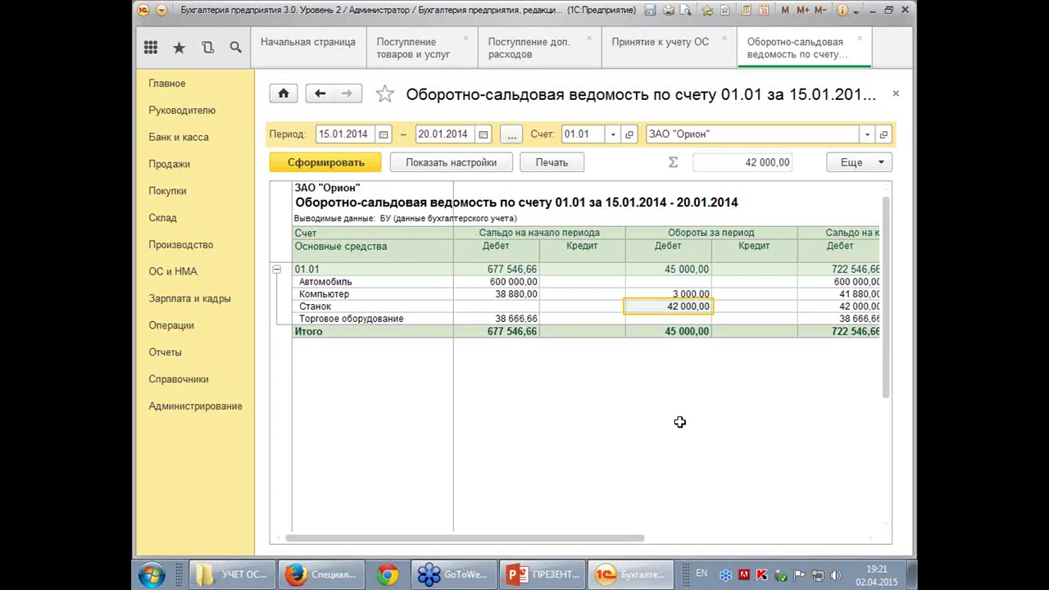
double_click(703, 306)
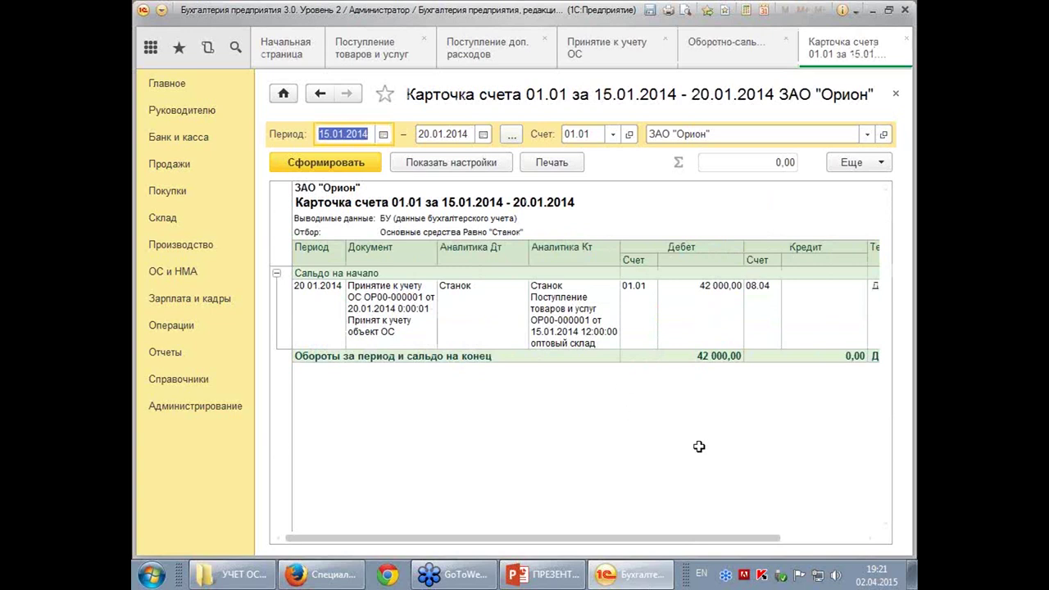
drag(713, 545, 797, 543)
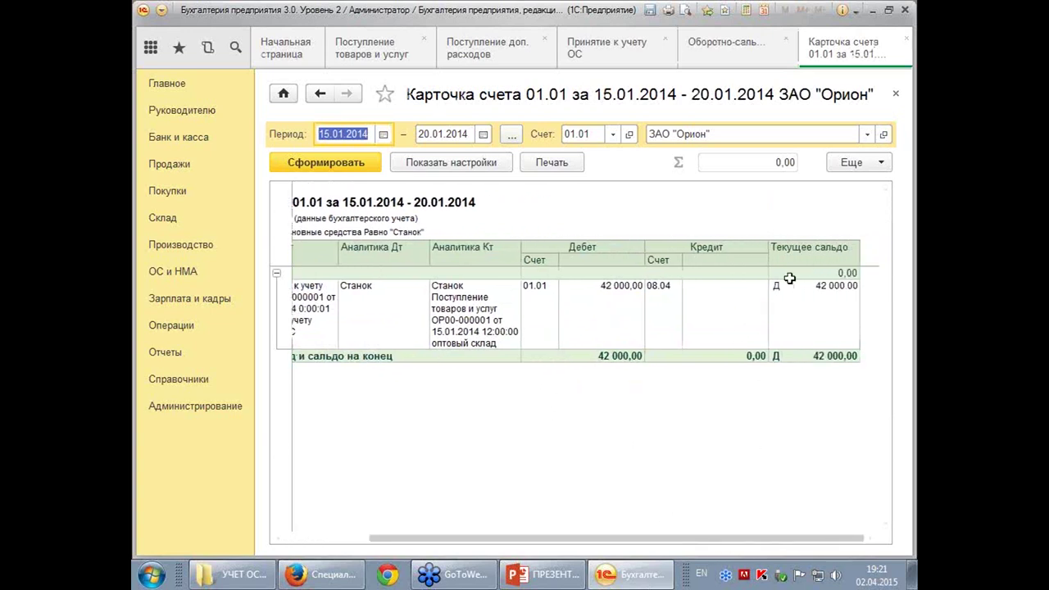
click(896, 94)
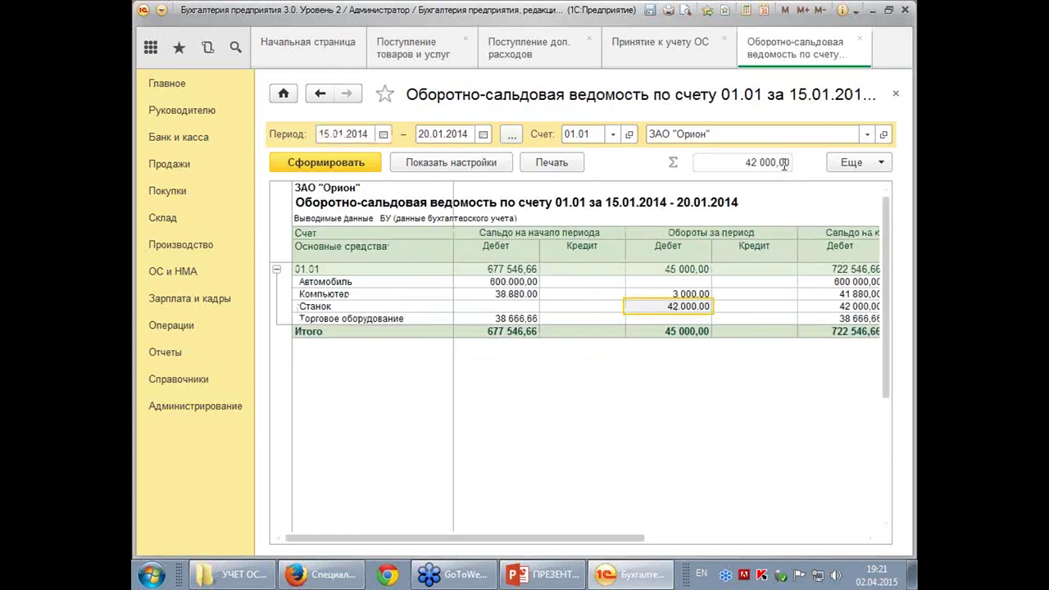
click(896, 95)
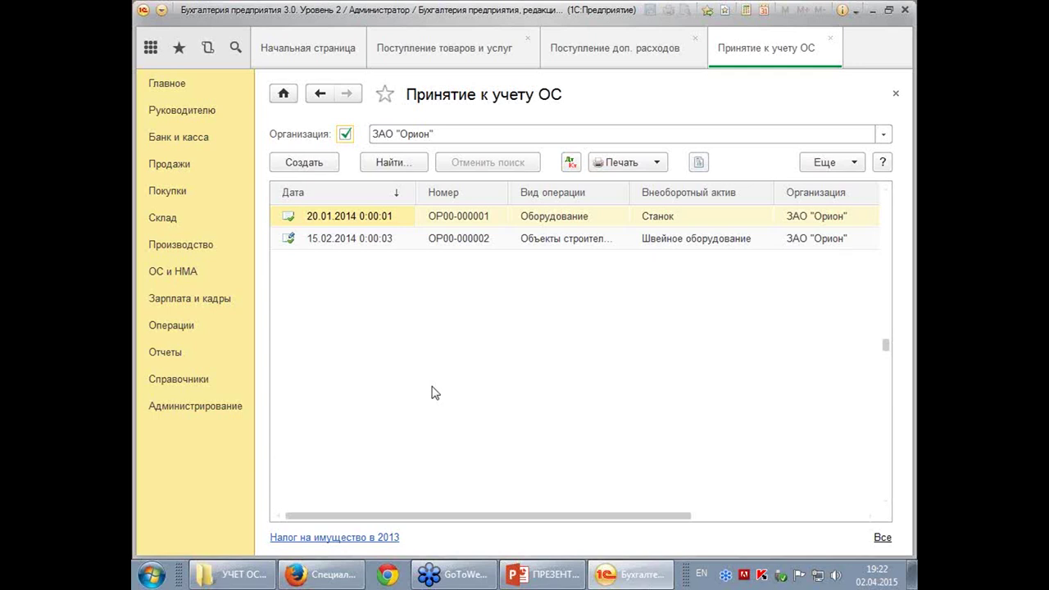
Reopen the 20.01.2014 acceptance document for Станок, review its fixed asset and Бухгалтерский учет depreciation parameters, and close it
click(197, 273)
click(350, 186)
click(353, 220)
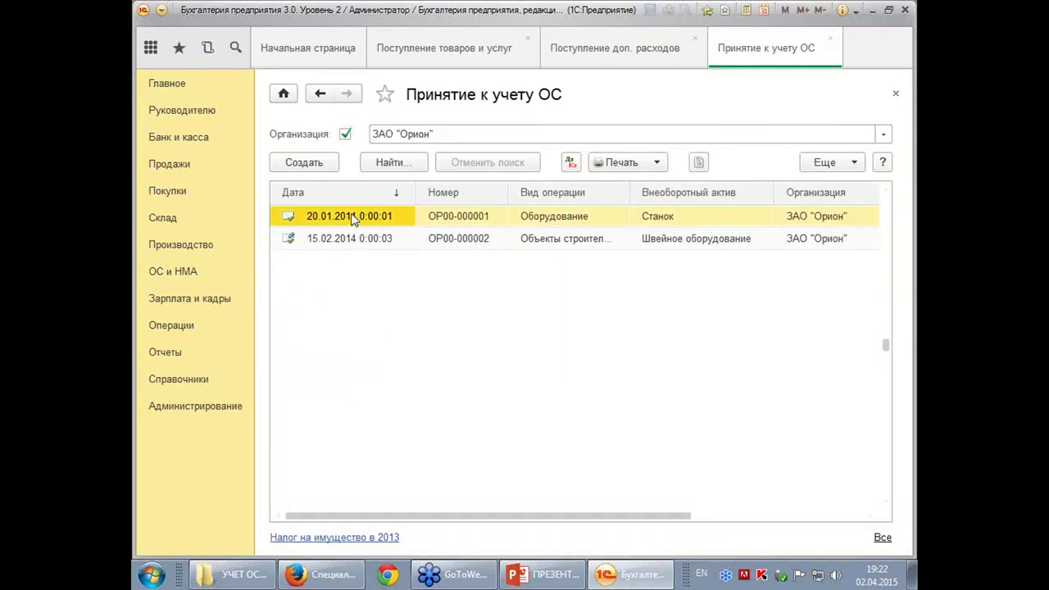
double_click(353, 218)
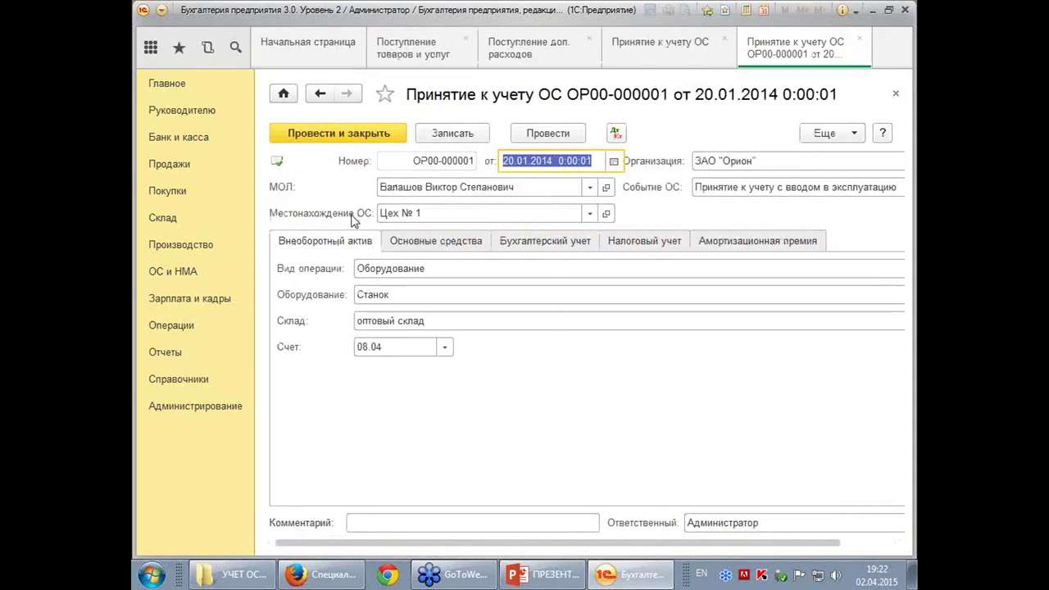
click(428, 246)
click(502, 246)
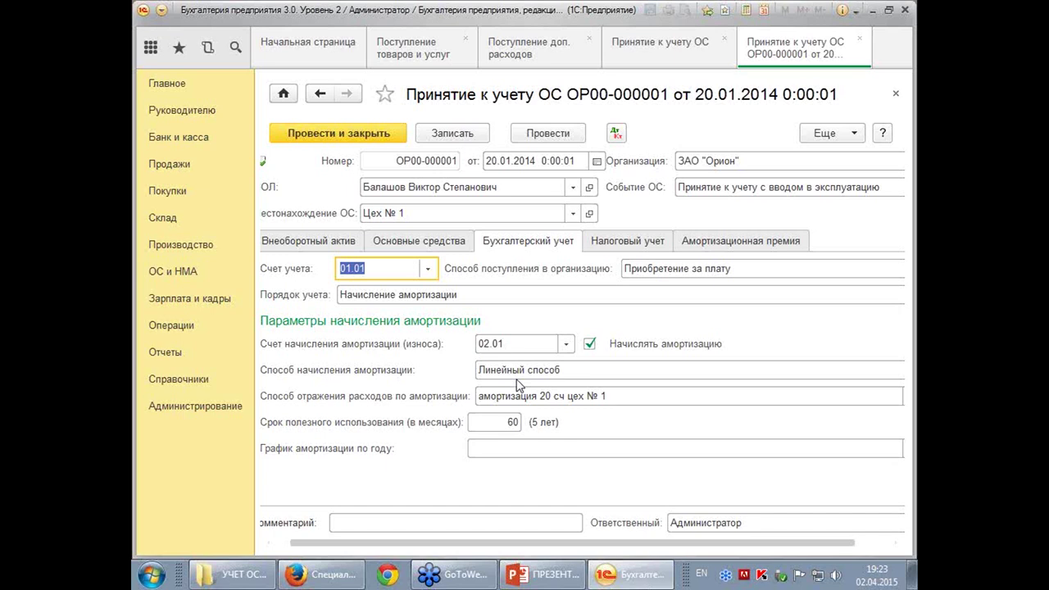
click(896, 93)
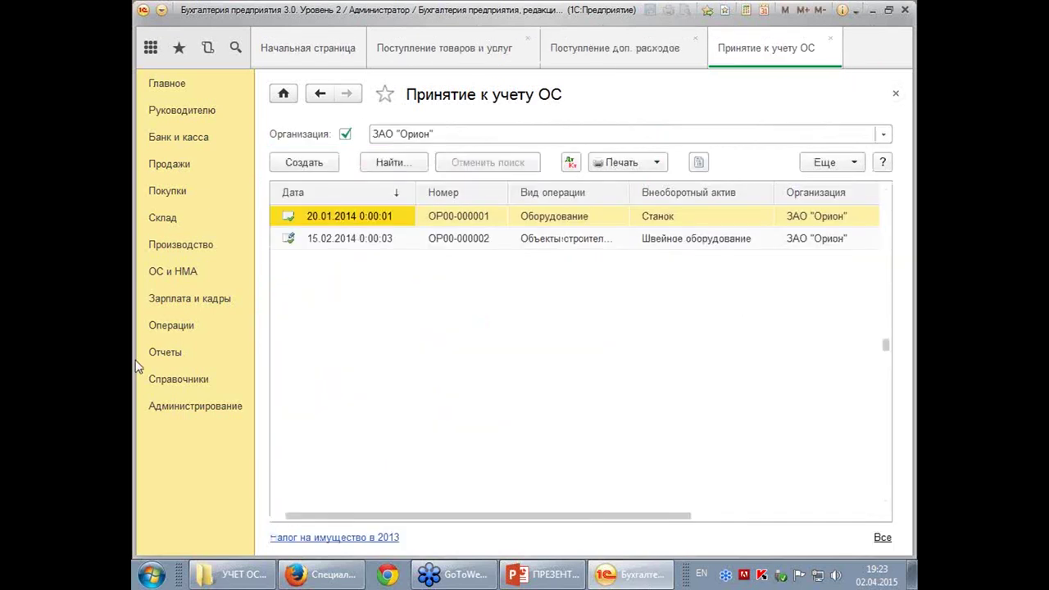
Generate the Карточка счета report for account 08.04, keeping the period 15.01.2014 – 20.01.2014
click(166, 353)
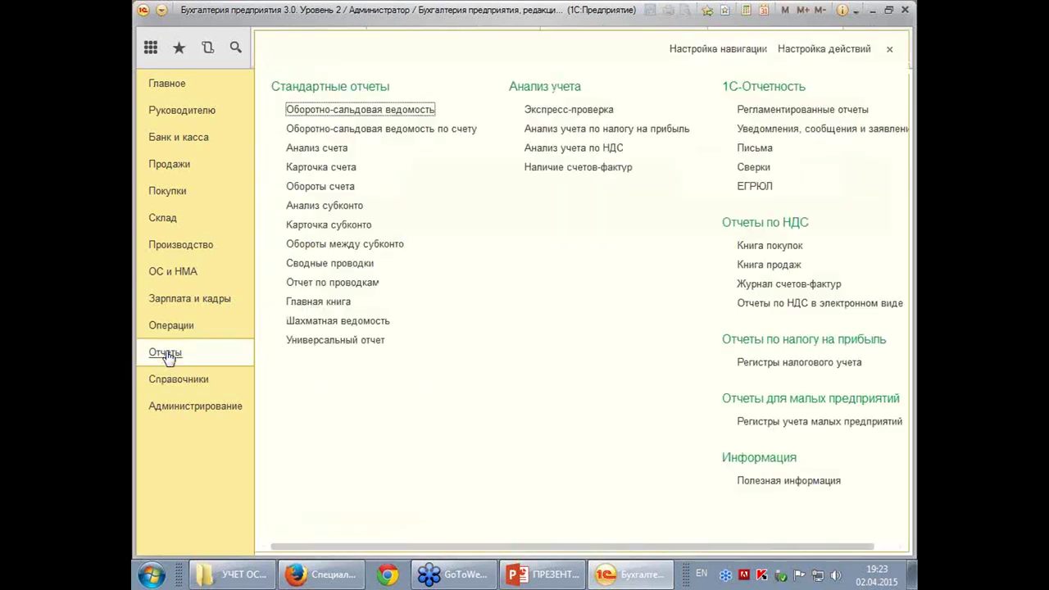
click(322, 168)
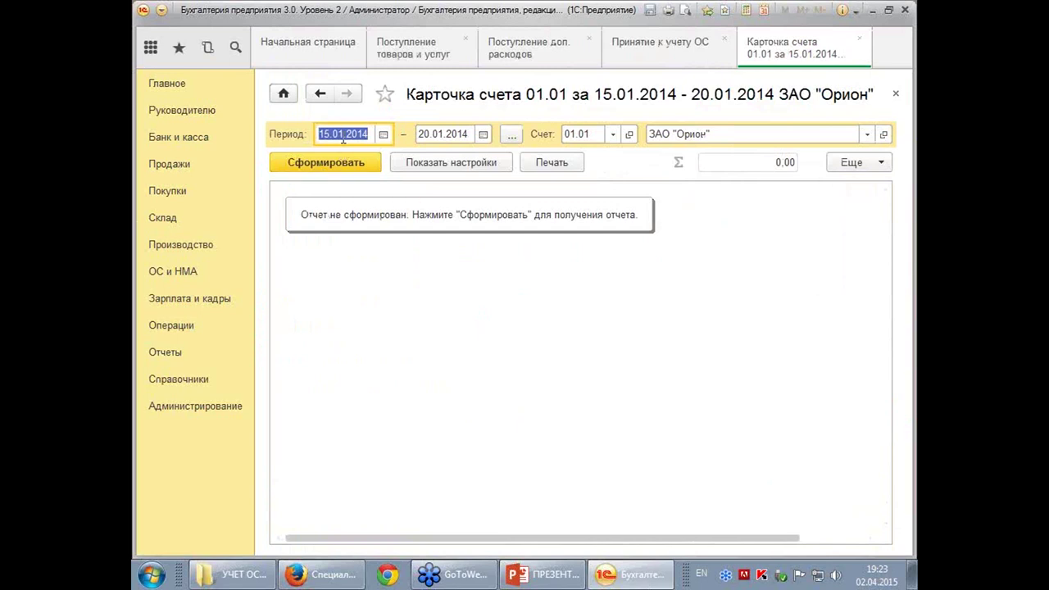
click(601, 136)
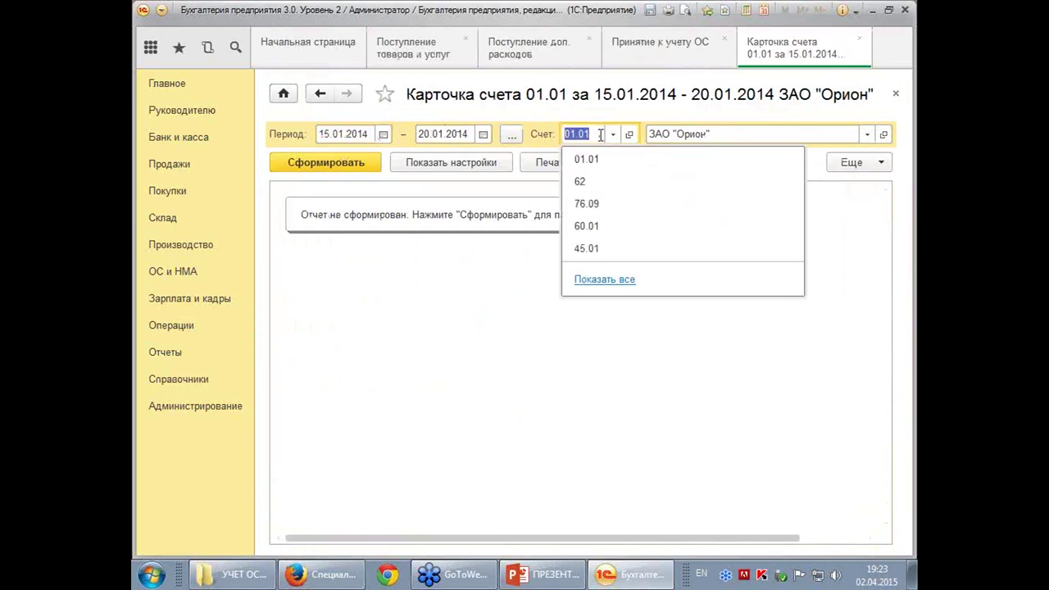
text(0804)
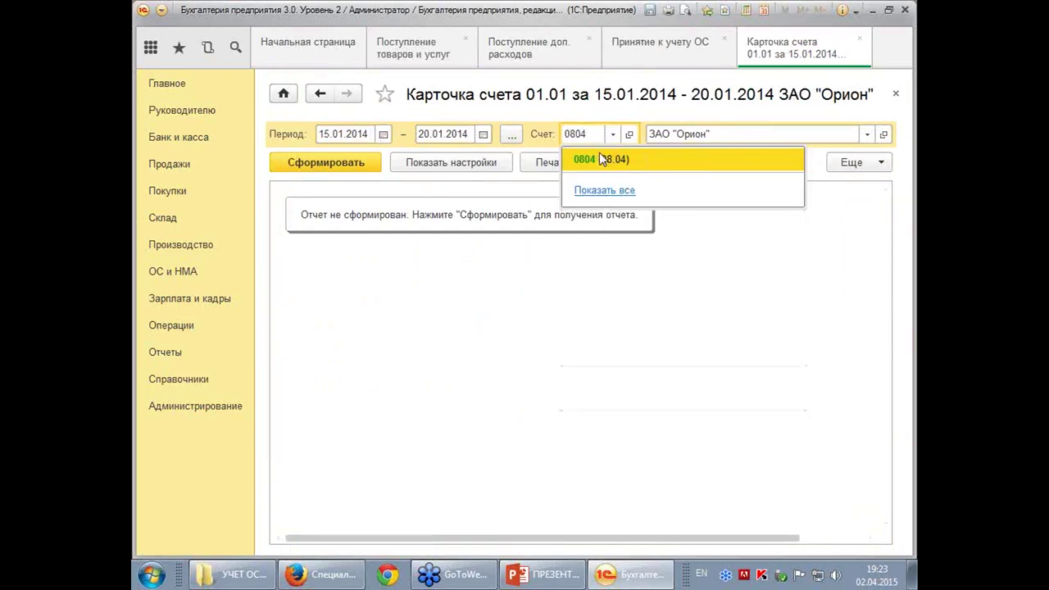
click(600, 156)
click(348, 163)
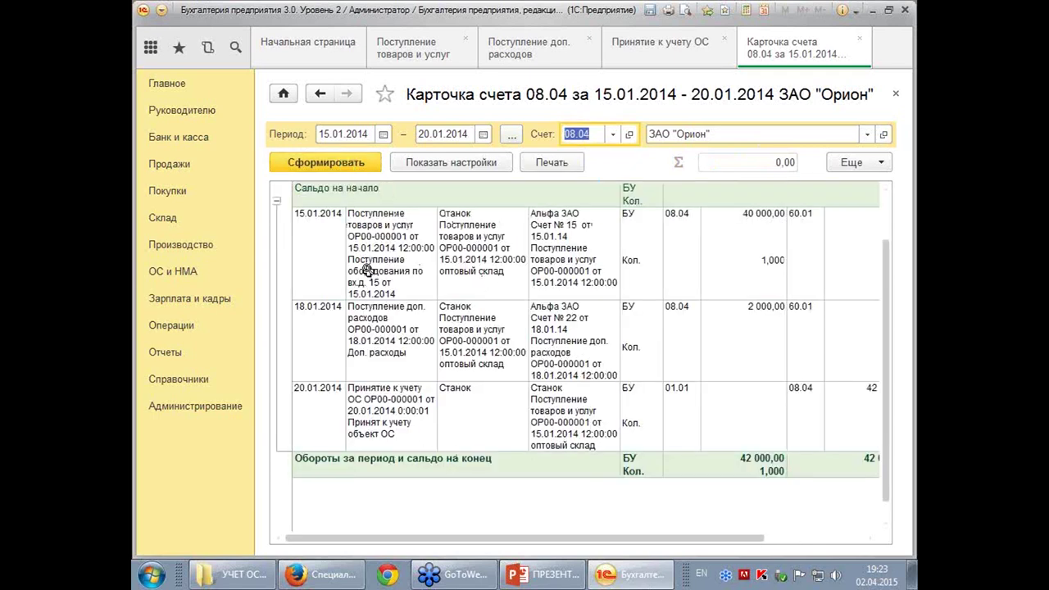
Examine the Станок receipt, additional expenses and acceptance amounts in the account 08.04 card, and close the report
click(733, 228)
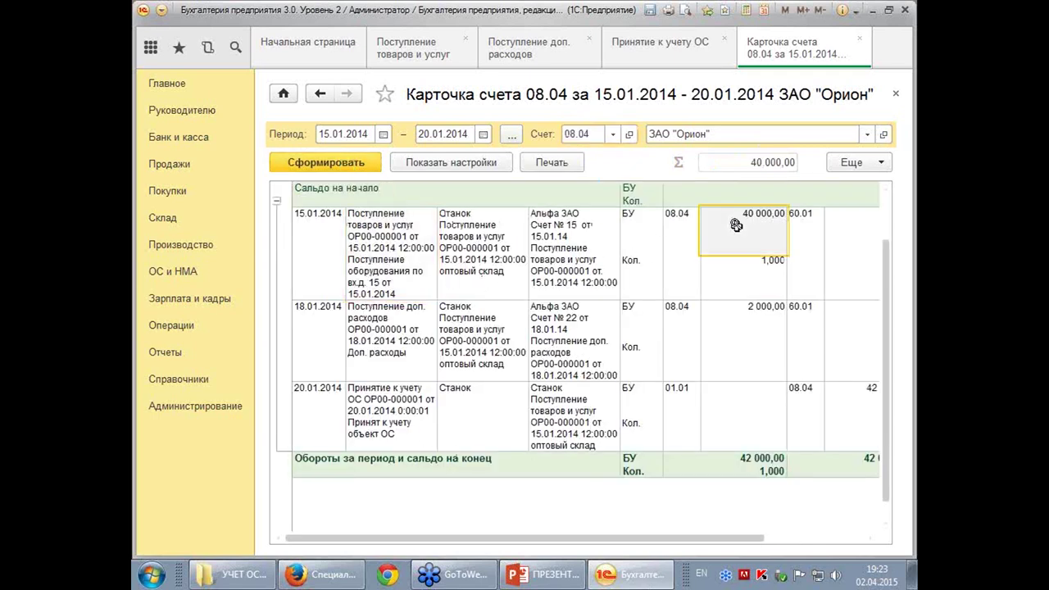
click(384, 320)
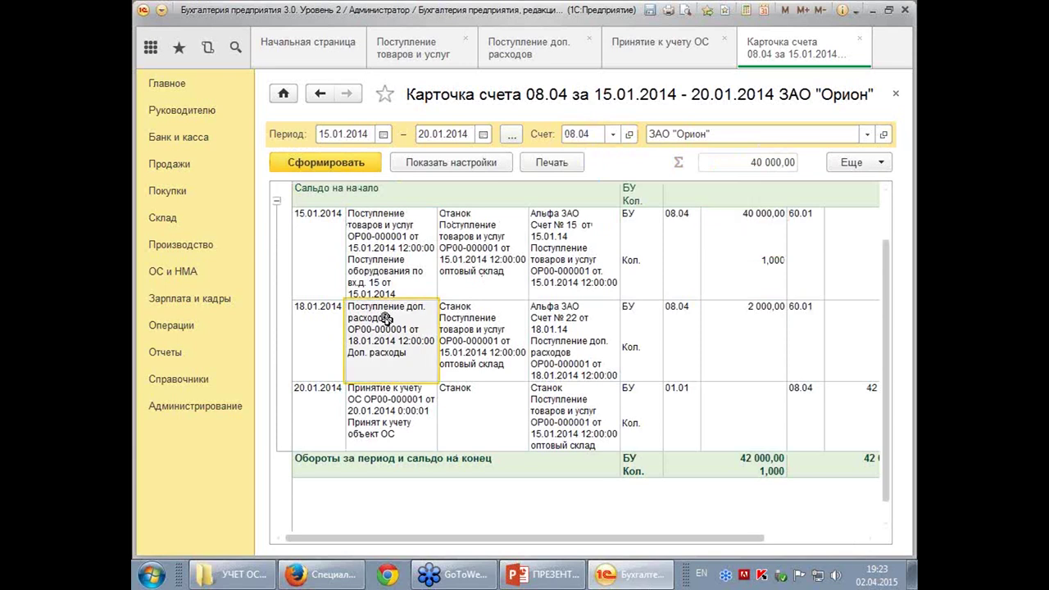
click(746, 333)
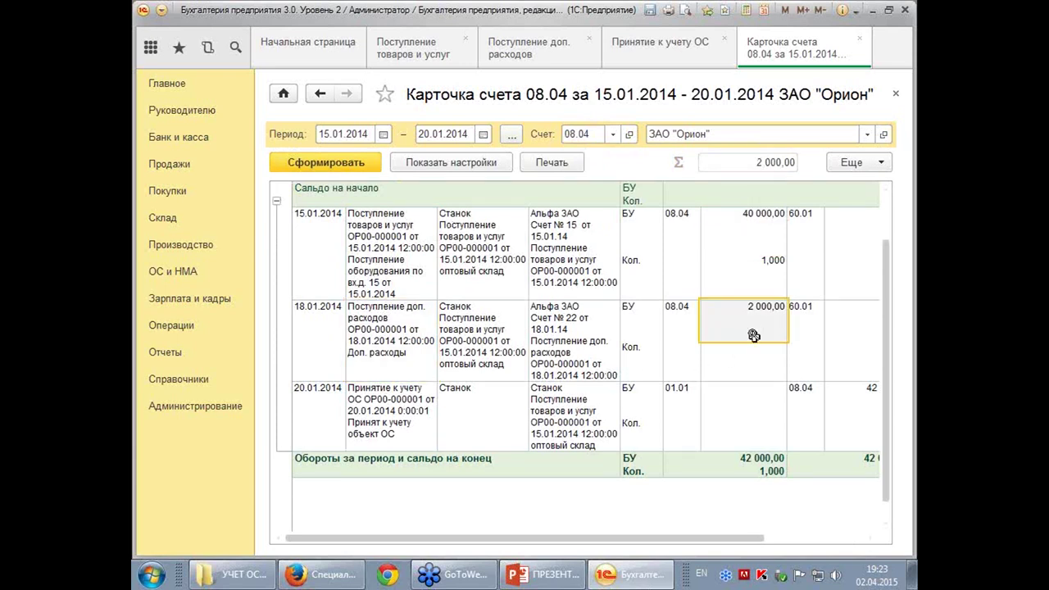
drag(633, 543, 733, 545)
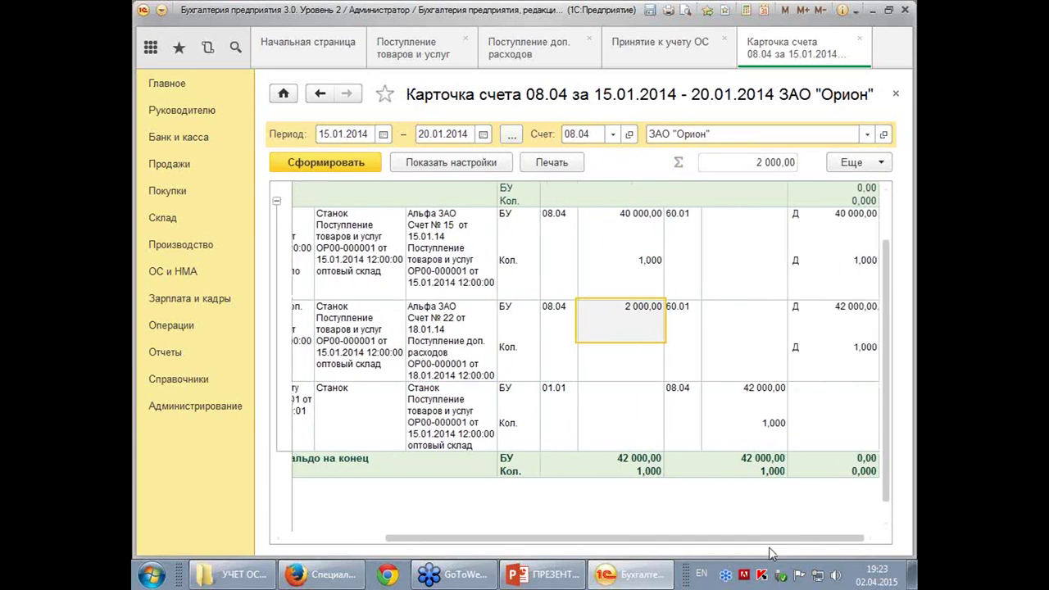
click(758, 399)
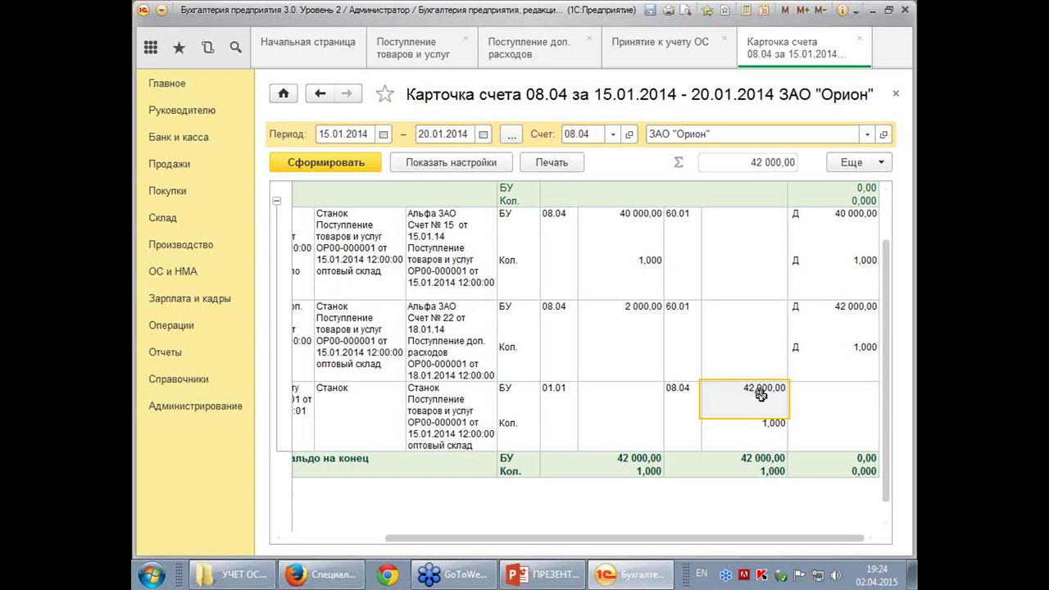
click(896, 96)
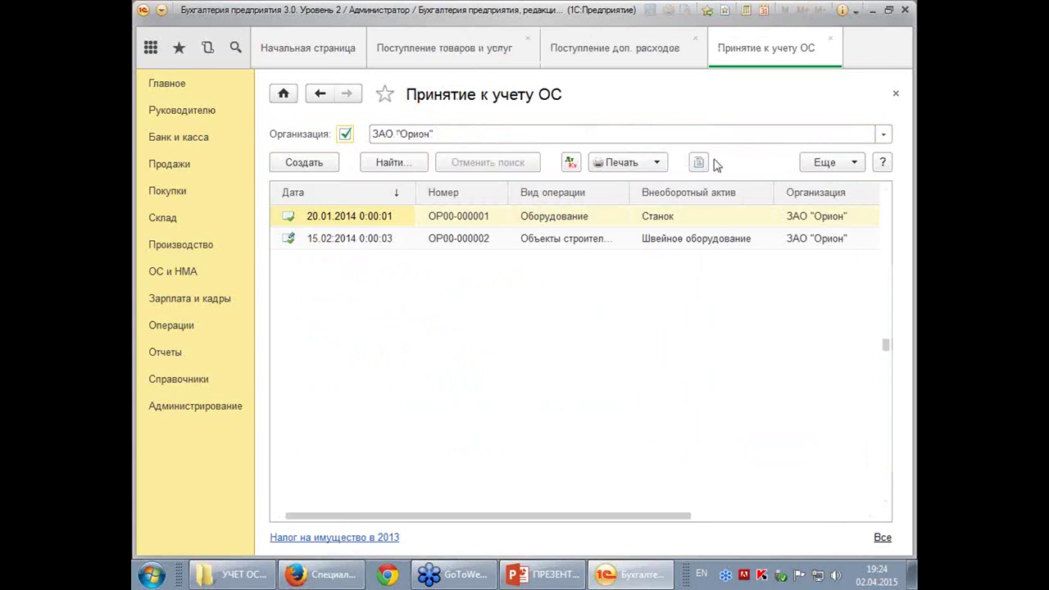
Close the Принятие к учету ОС list and open the 01.02.2014 Бетта ЗАО goods receipt from the purchases documents
click(896, 94)
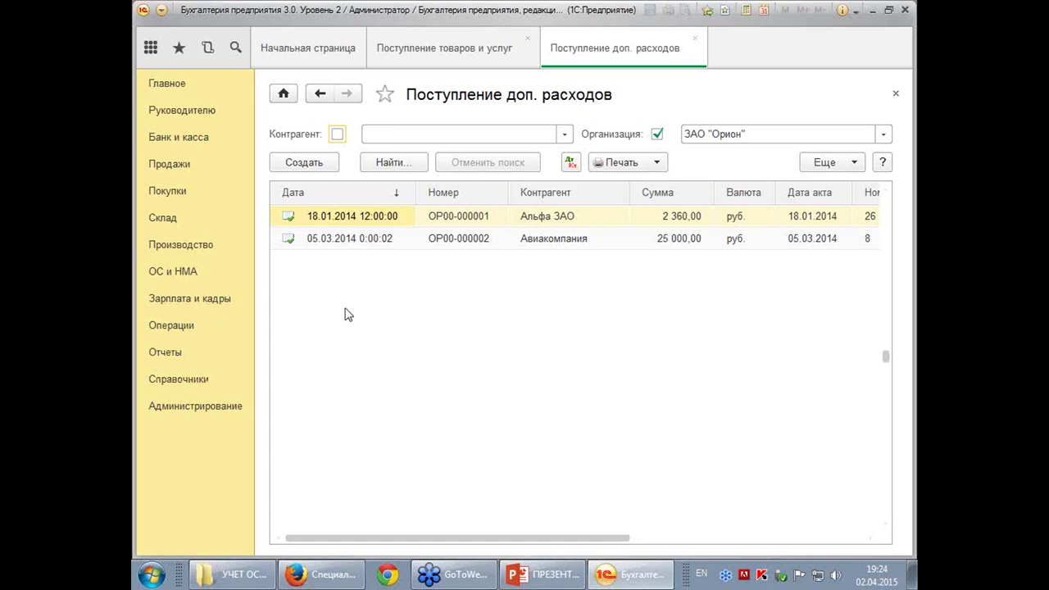
click(177, 192)
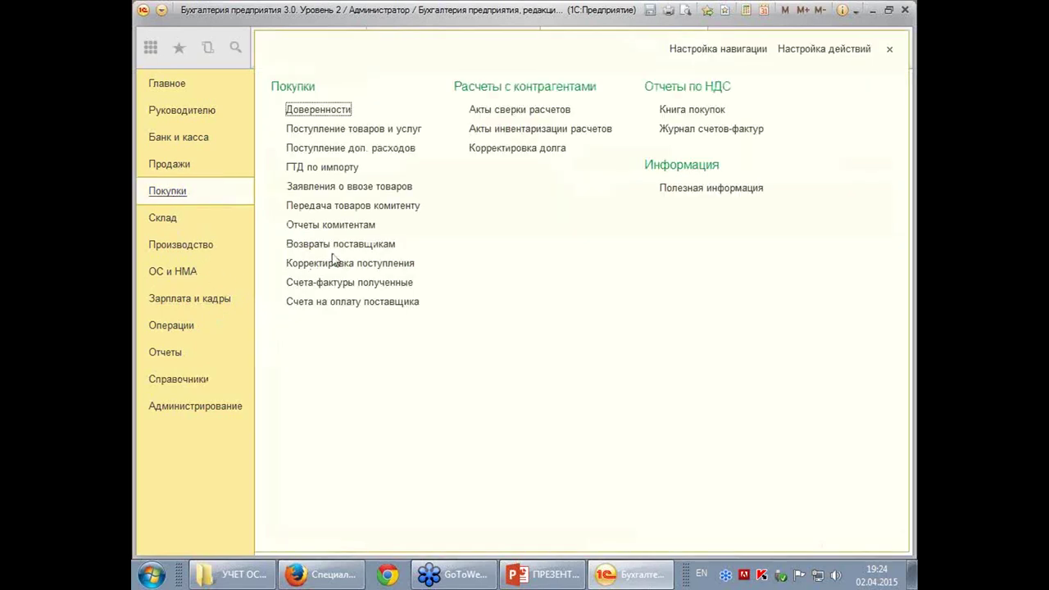
click(385, 129)
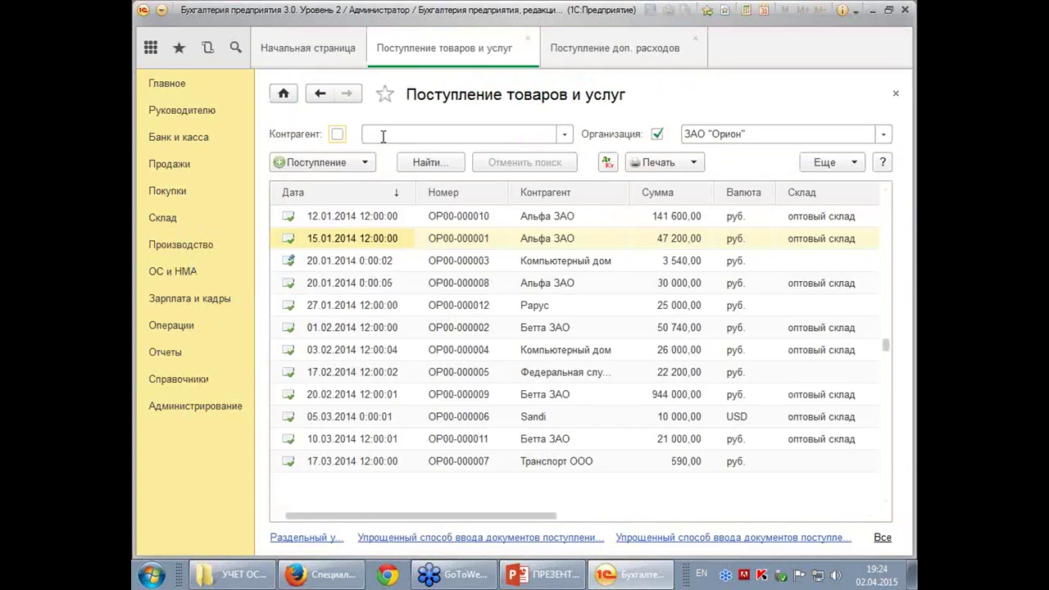
click(334, 330)
double_click(333, 330)
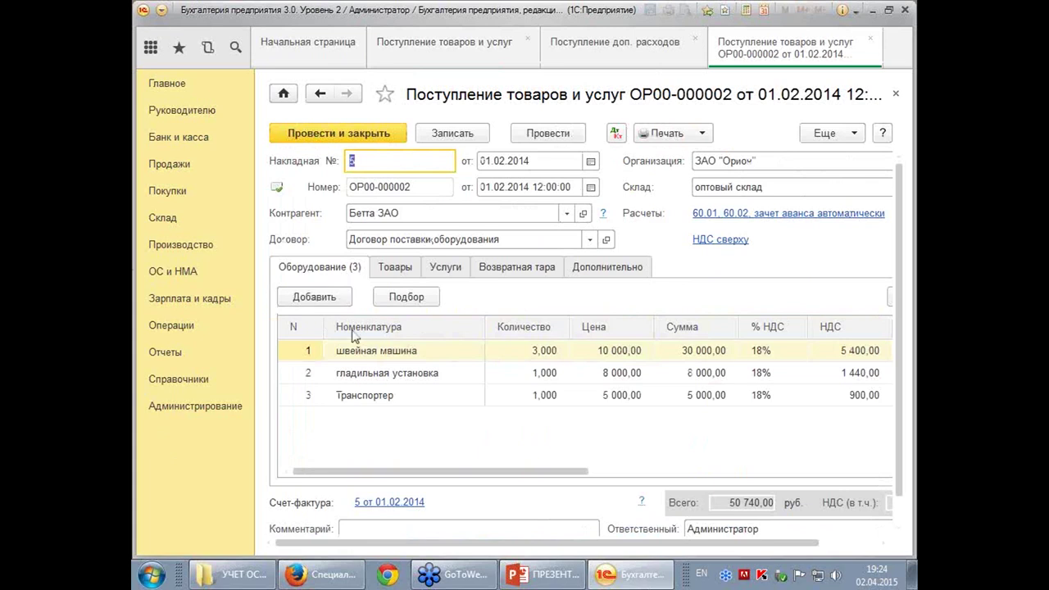
Look up швейная машина in the full Оборудование nomenclature list from the first equipment row, and close the list without choosing
double_click(441, 361)
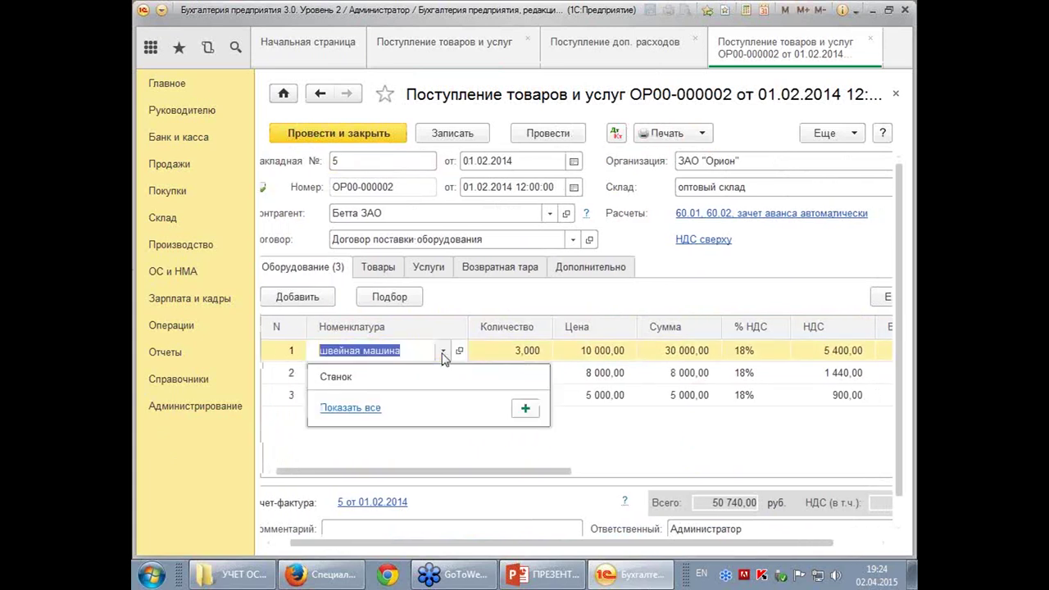
click(357, 408)
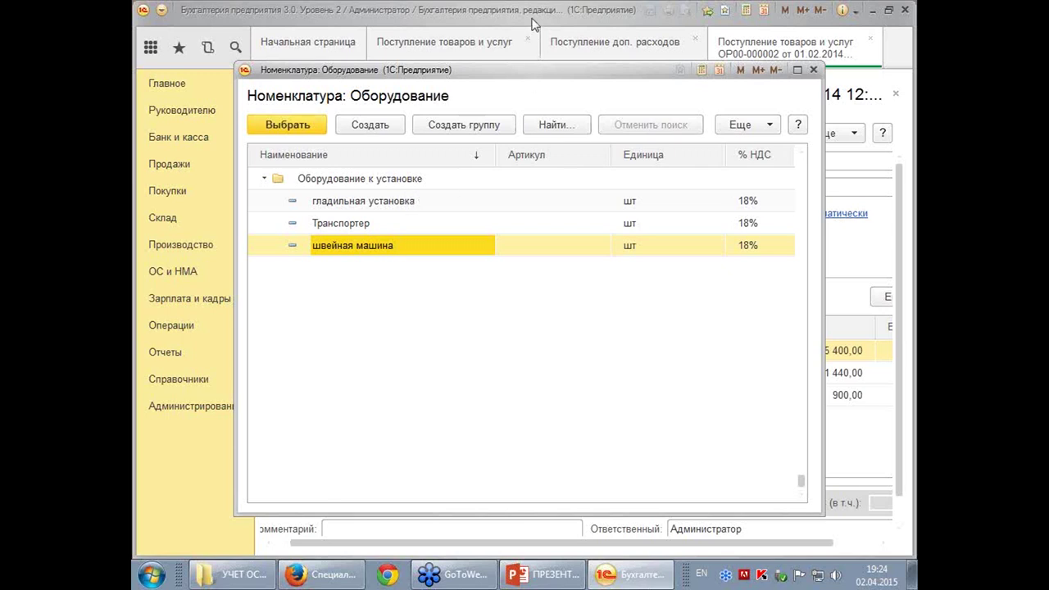
click(813, 71)
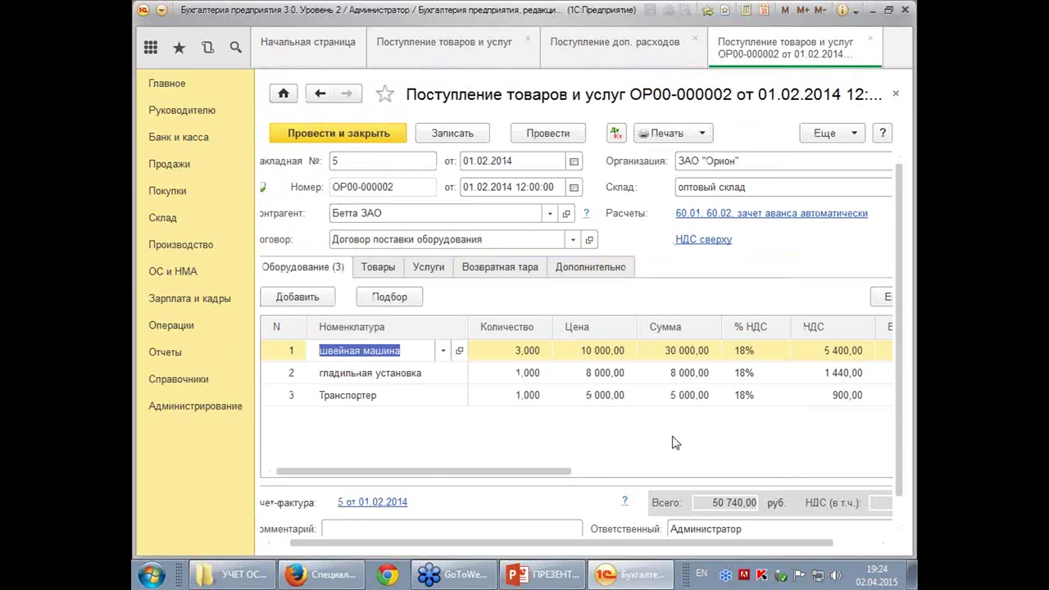
Check the accounting and VAT accounts of the equipment rows, and post and close the Бетта ЗАО receipt
drag(614, 473, 764, 491)
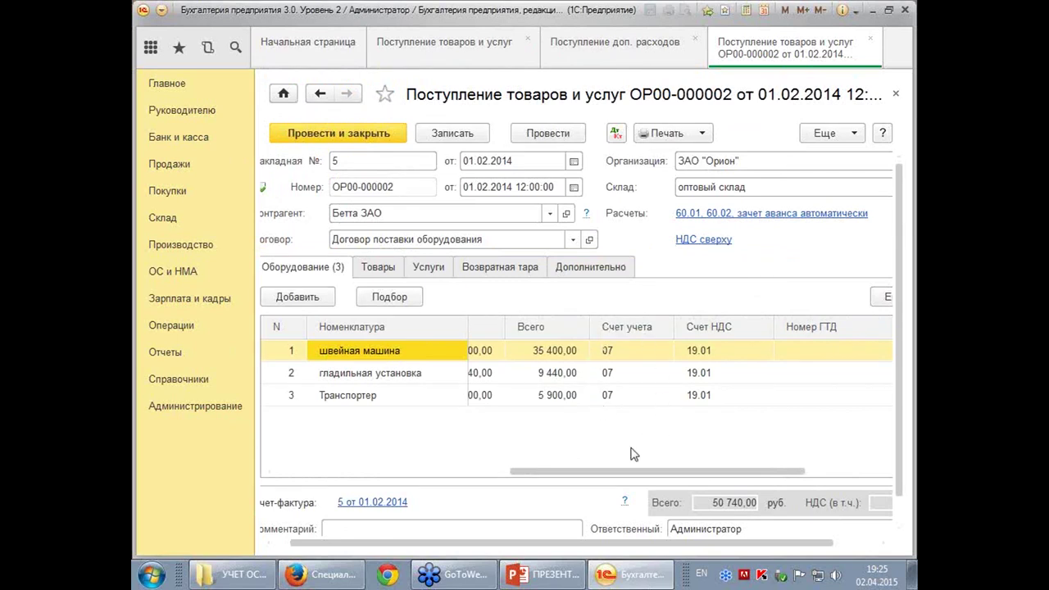
click(364, 137)
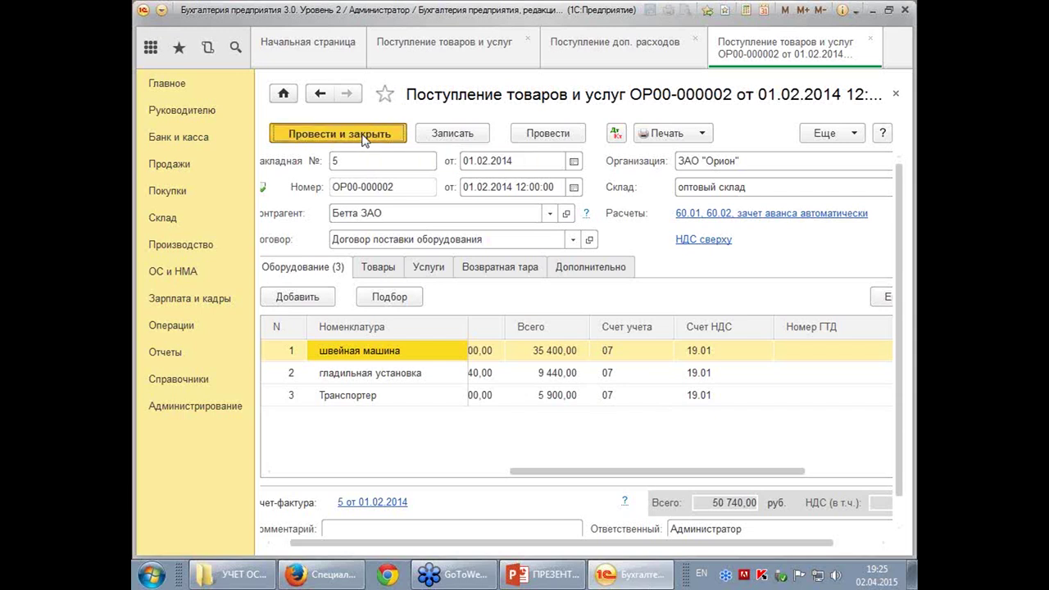
click(364, 138)
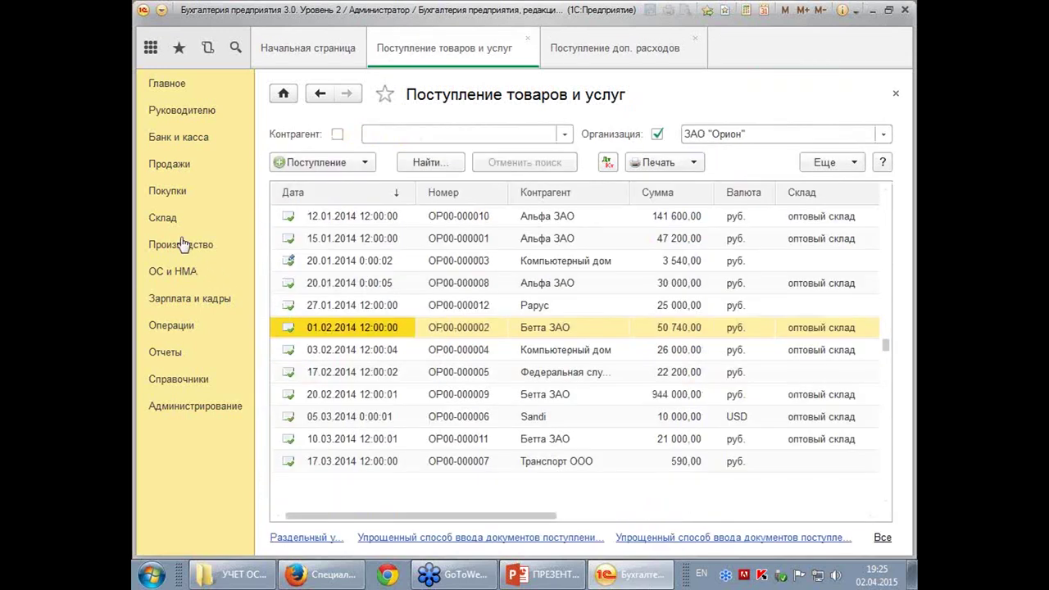
Open the 10.02.2014 Передача оборудования в монтаж document for Швейное оборудование from the fixed-asset section
click(172, 195)
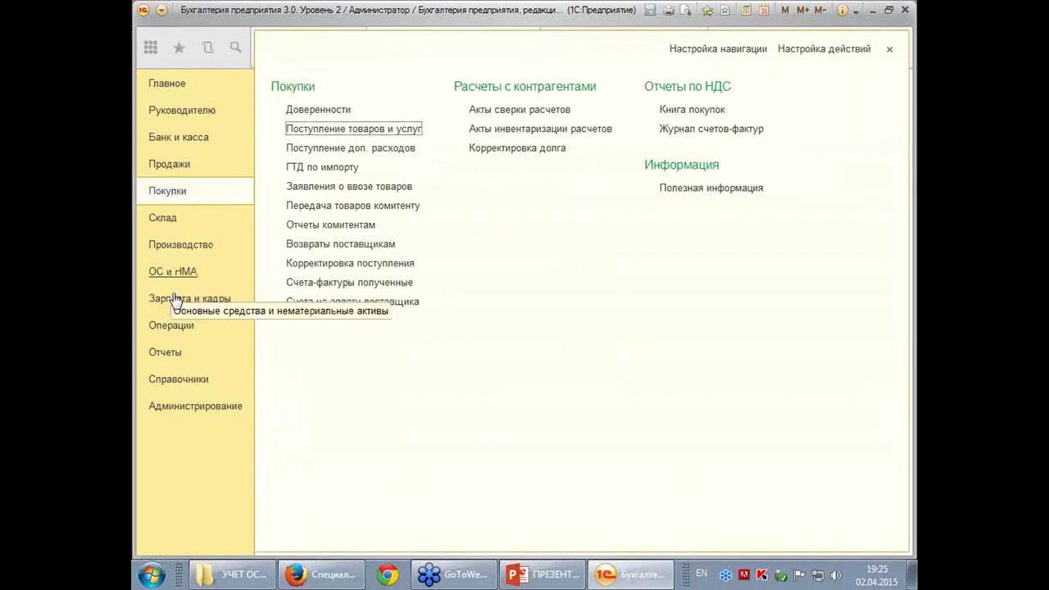
click(172, 275)
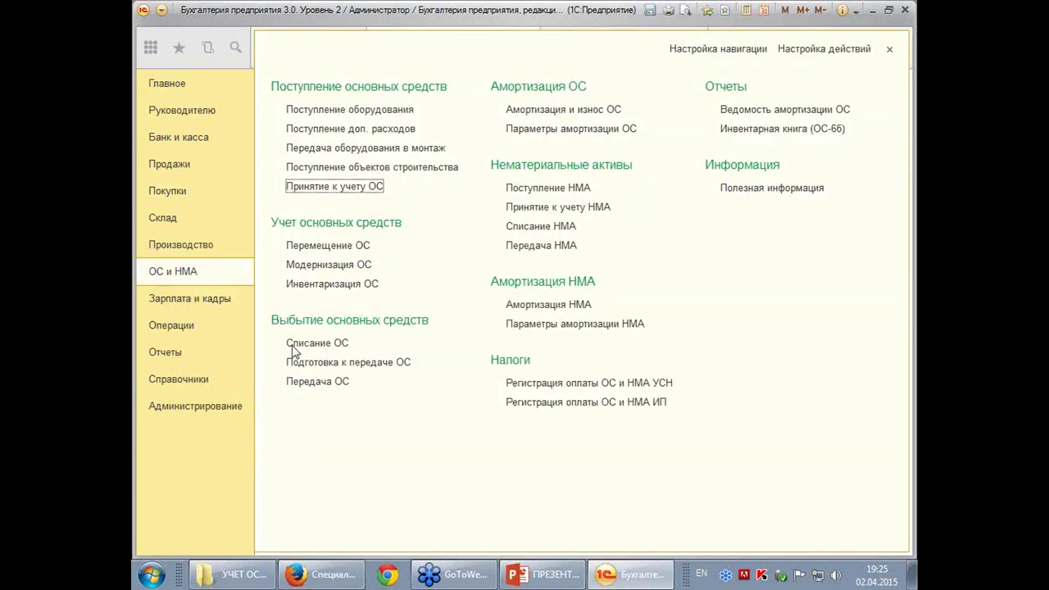
click(347, 149)
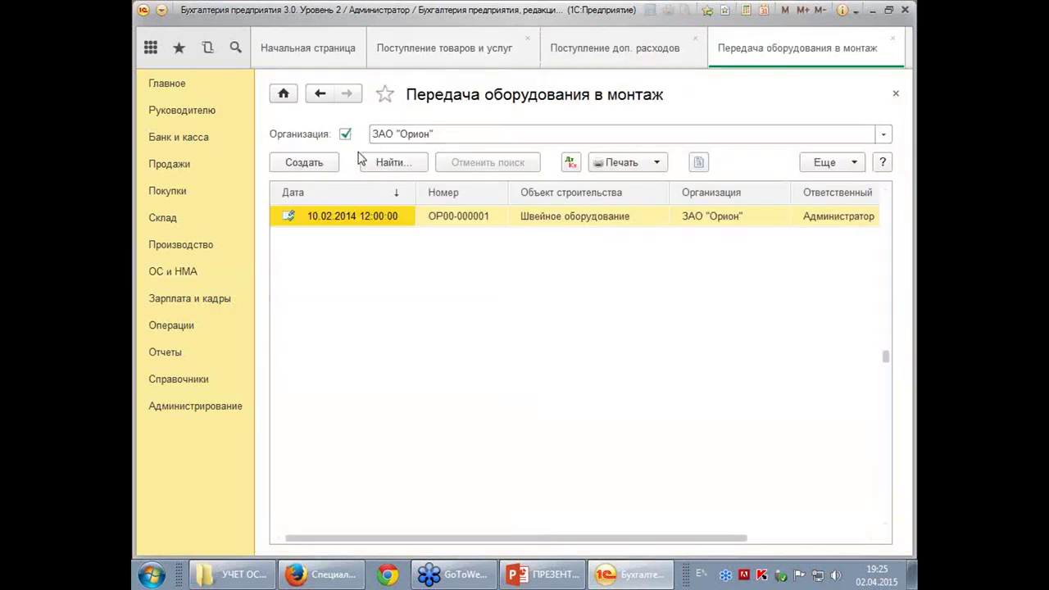
double_click(378, 218)
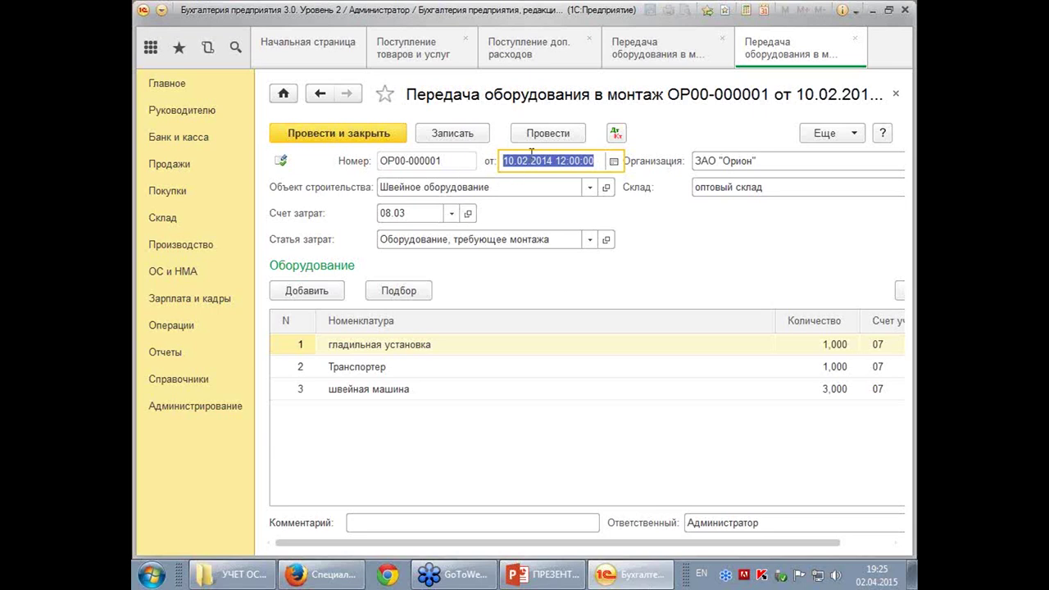
Choose Швейное оборудование from the full list of construction objects as the transfer document's Объект строительства
click(590, 186)
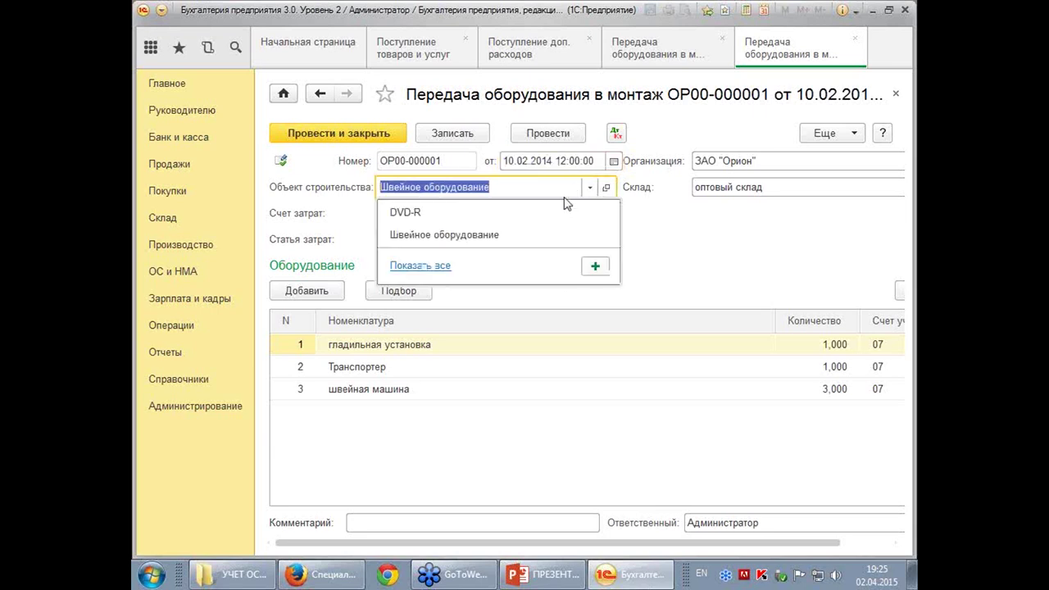
click(432, 266)
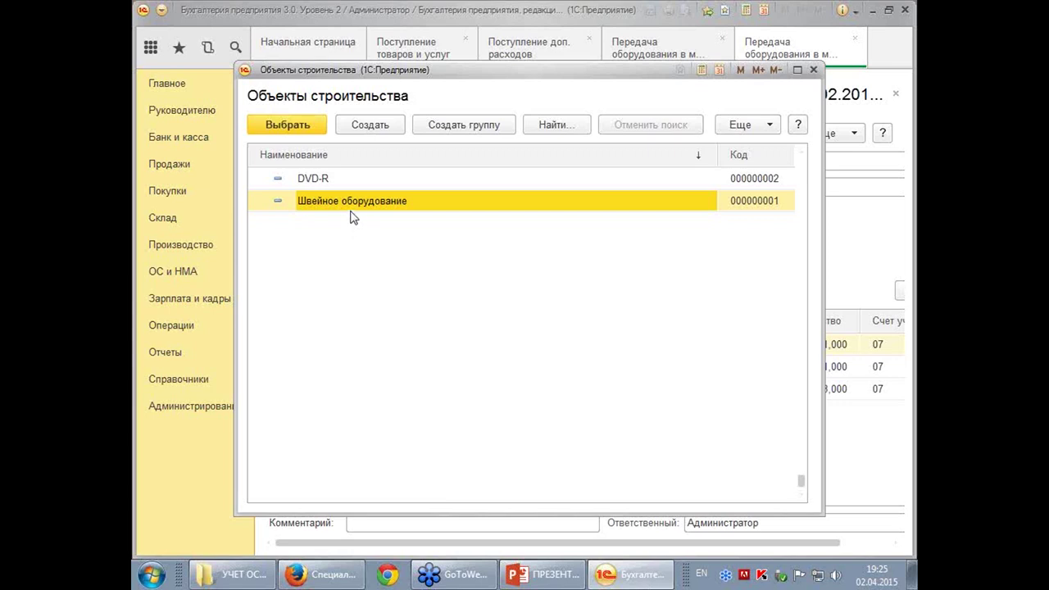
double_click(359, 205)
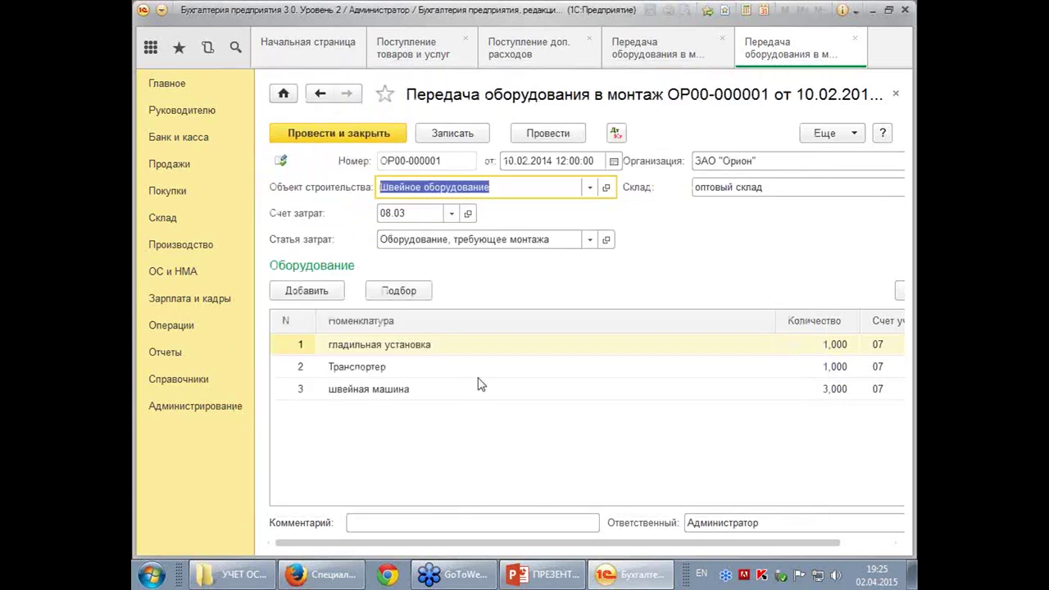
Review the transfer document's cost account and its equipment rows, leaving account 08.03 selected
click(452, 215)
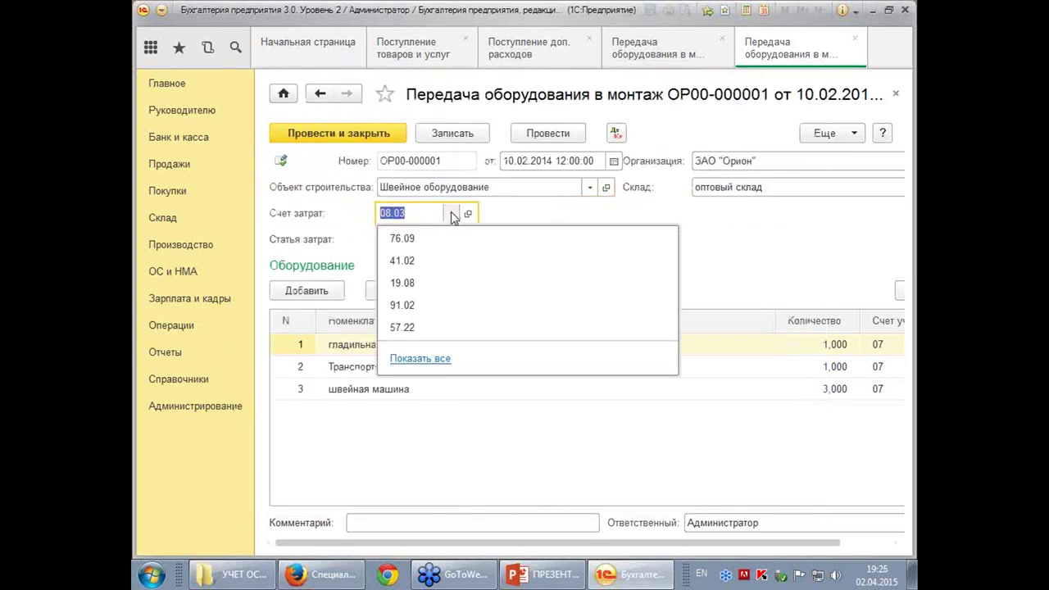
click(429, 216)
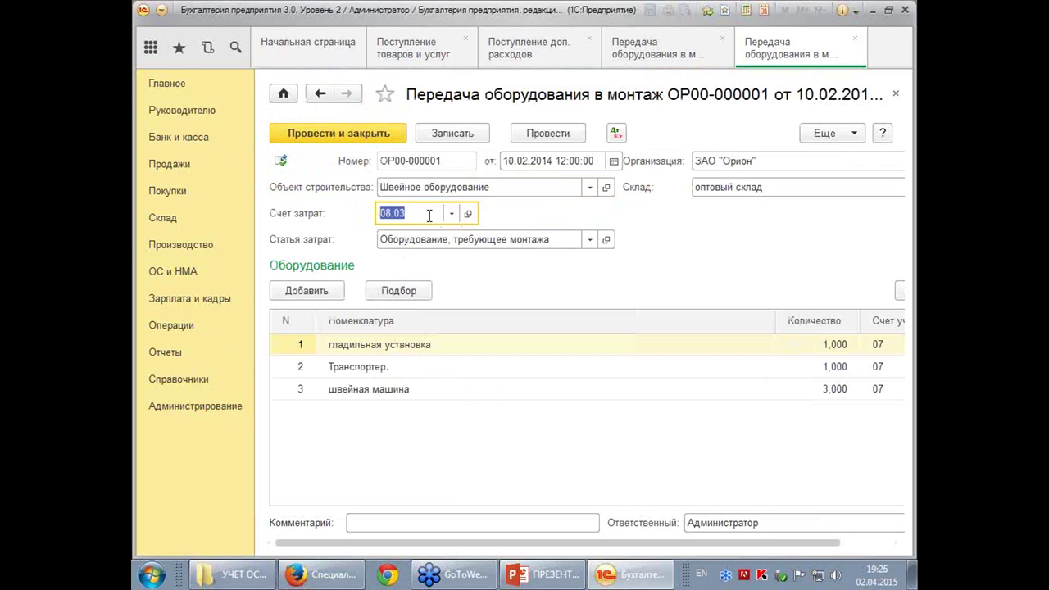
click(428, 216)
click(415, 354)
click(407, 376)
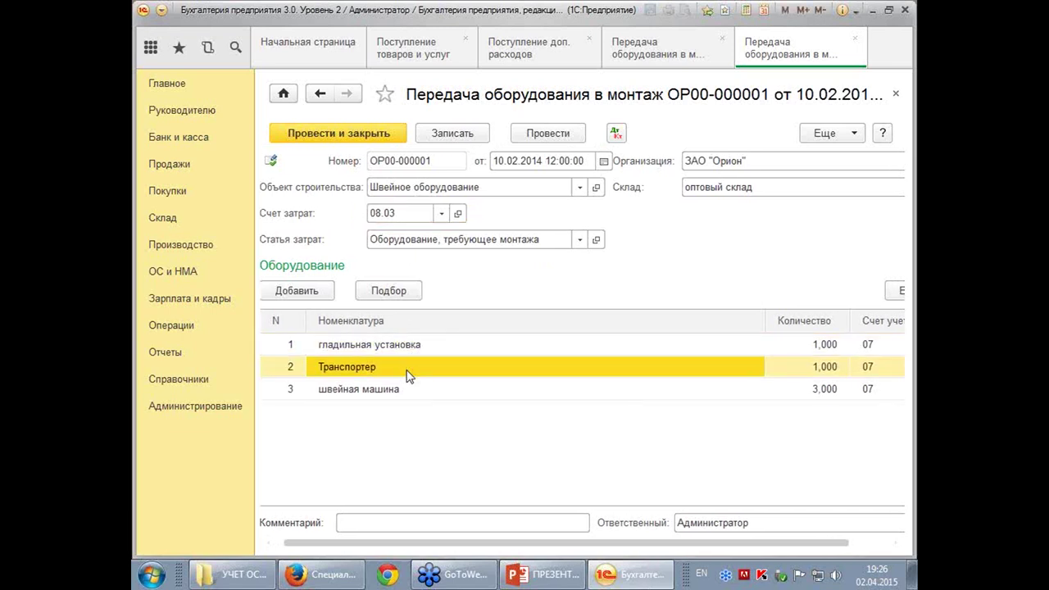
click(409, 392)
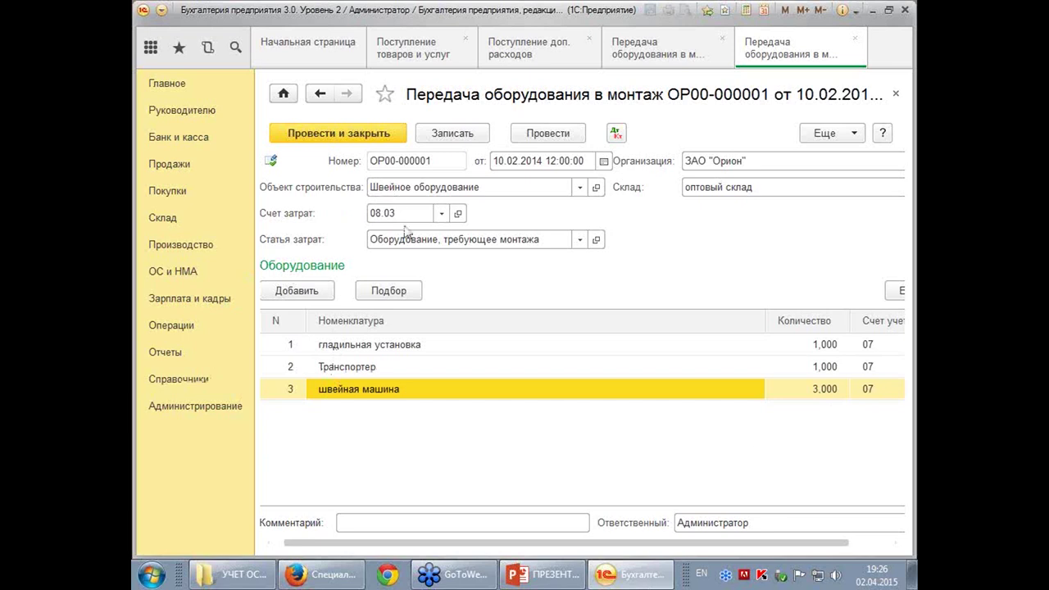
Post the installation transfer document and examine all of its accounting entries in the document movements
click(550, 134)
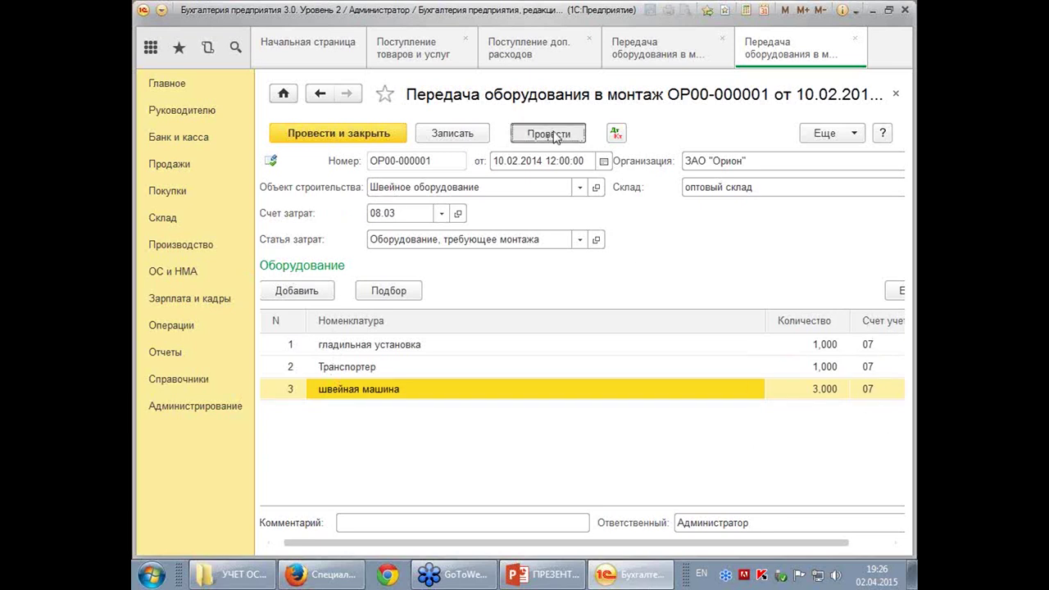
click(617, 134)
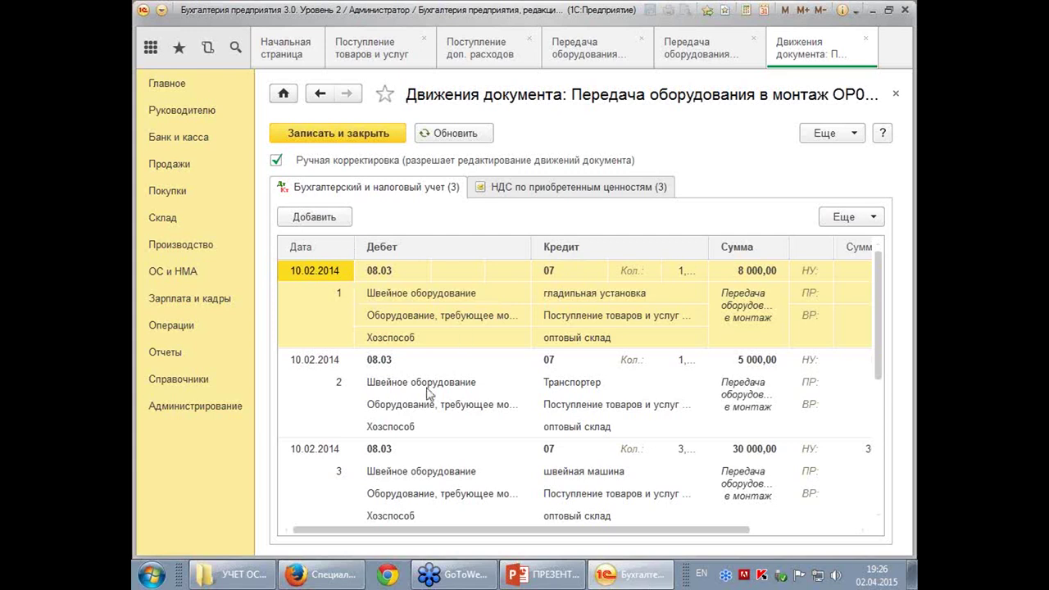
click(881, 518)
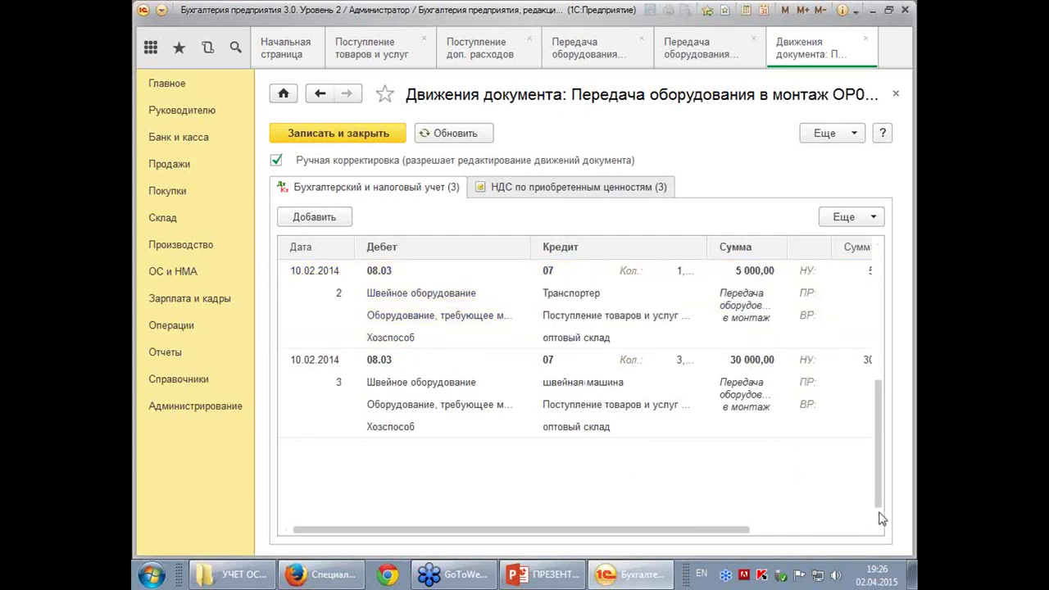
scroll(880, 457, up, 1)
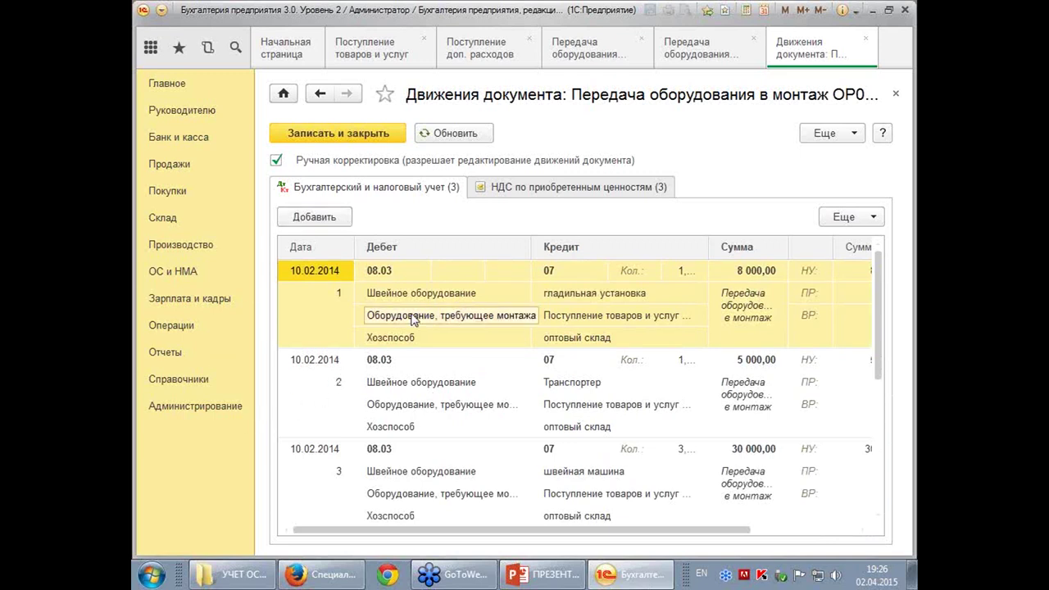
Switch manual correction of the movements off and on again, and reselect Оборудование, требующее монтажа as the first entry's cost item
click(277, 161)
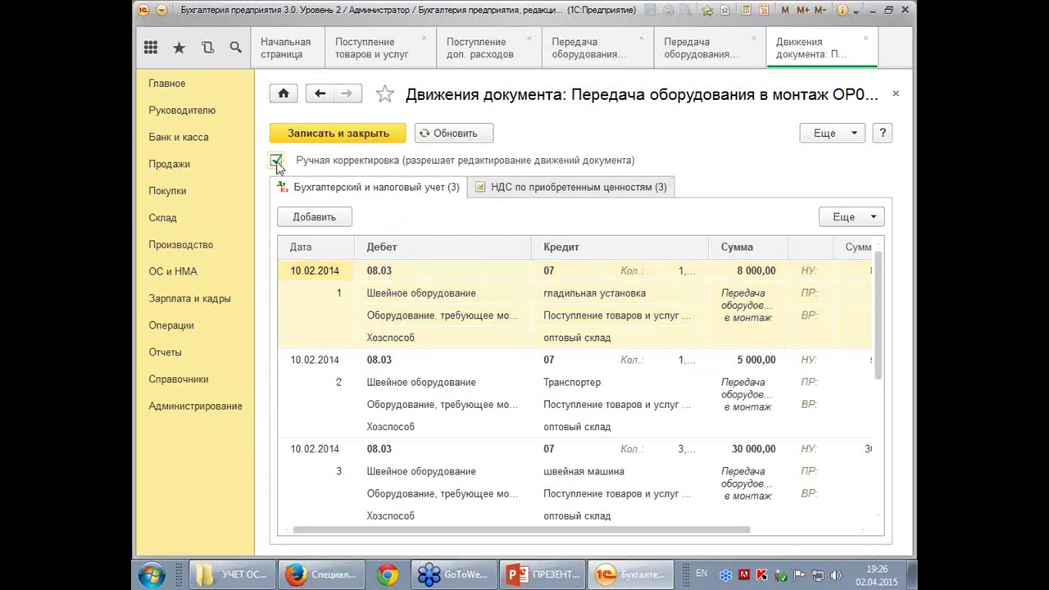
click(277, 162)
click(412, 321)
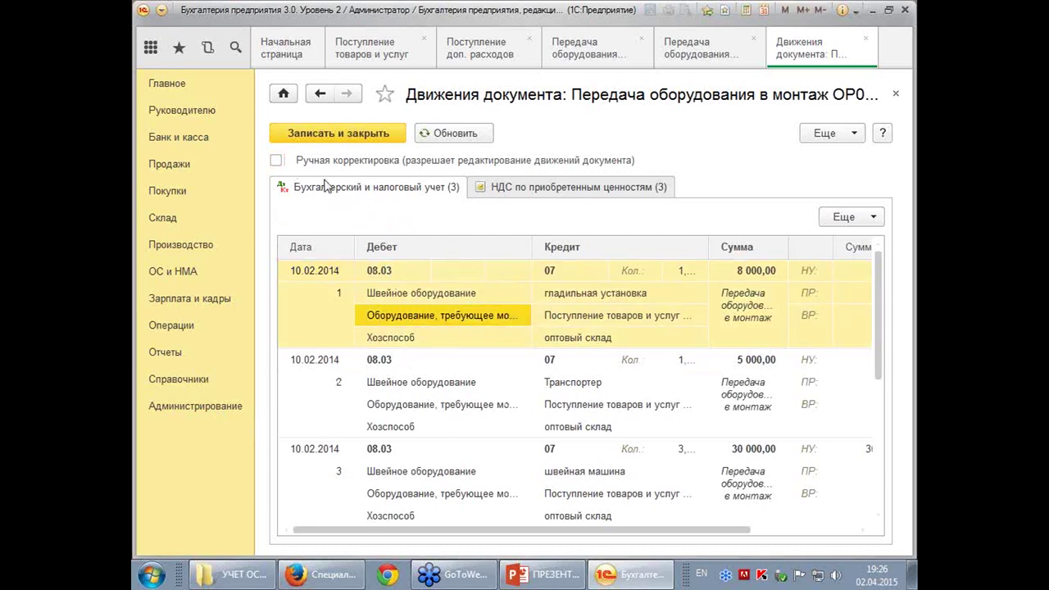
click(277, 161)
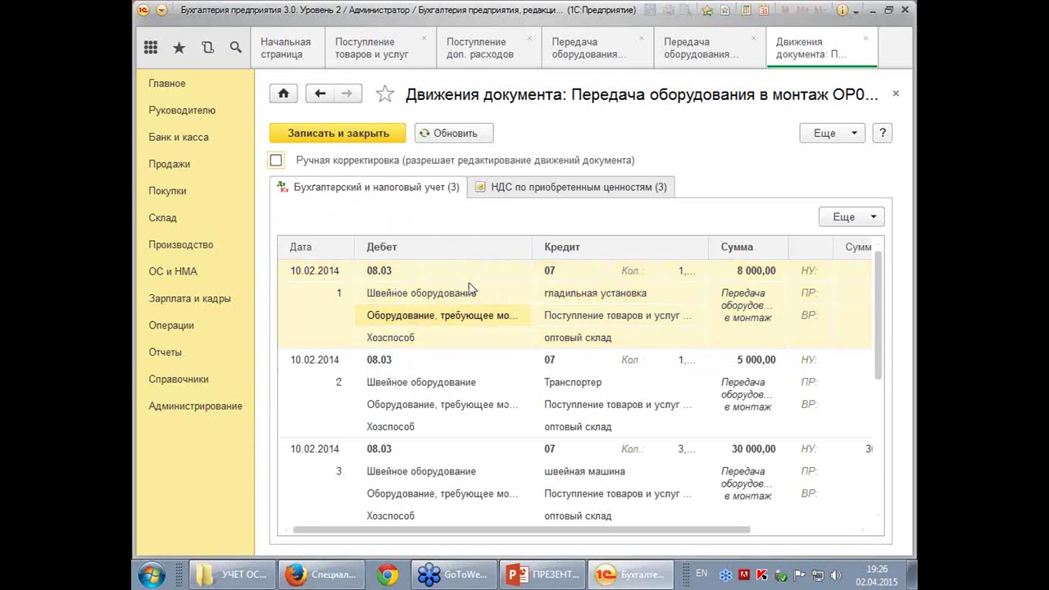
double_click(492, 321)
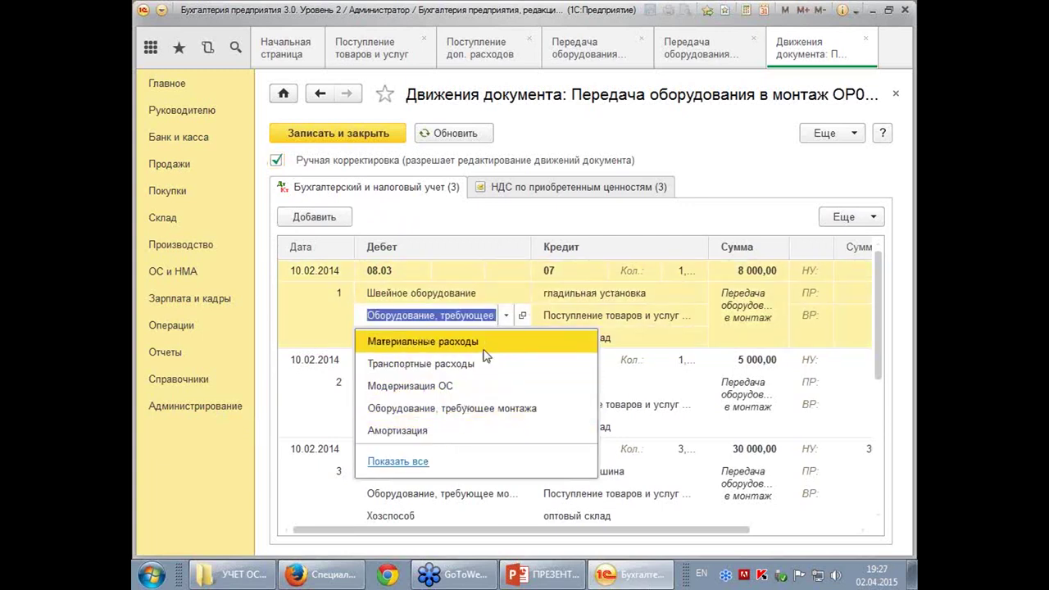
click(402, 462)
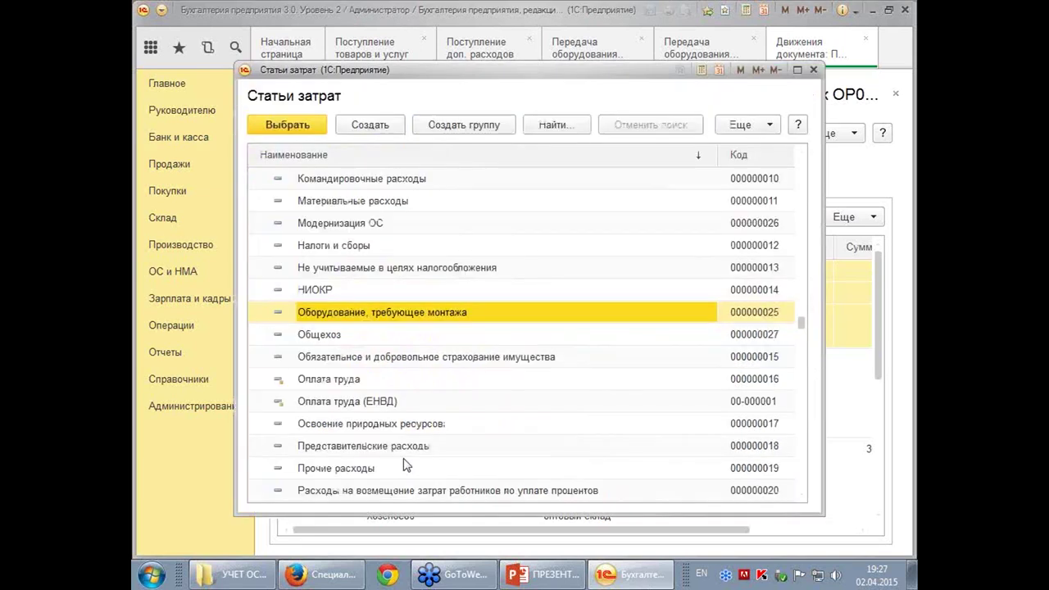
double_click(414, 312)
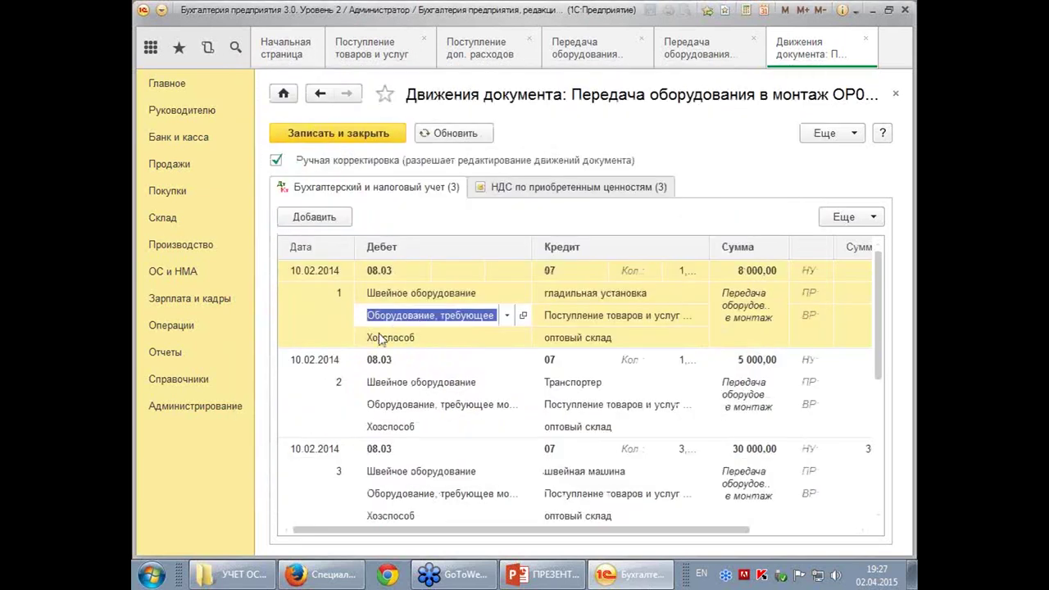
Set the first entry's construction method to Подрядный and switch off manual correction of the movements
click(445, 343)
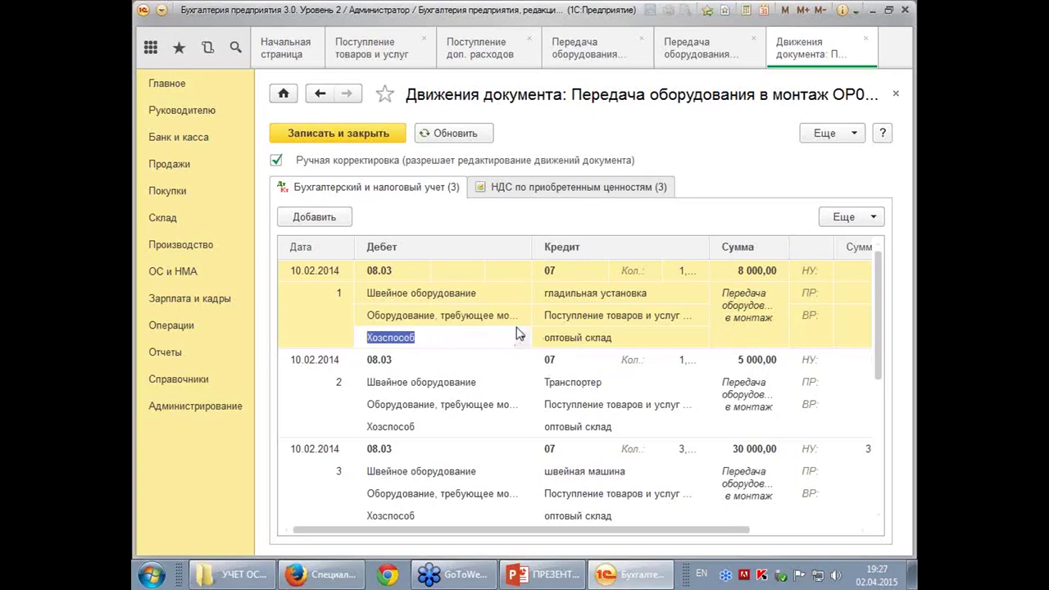
click(521, 337)
click(426, 364)
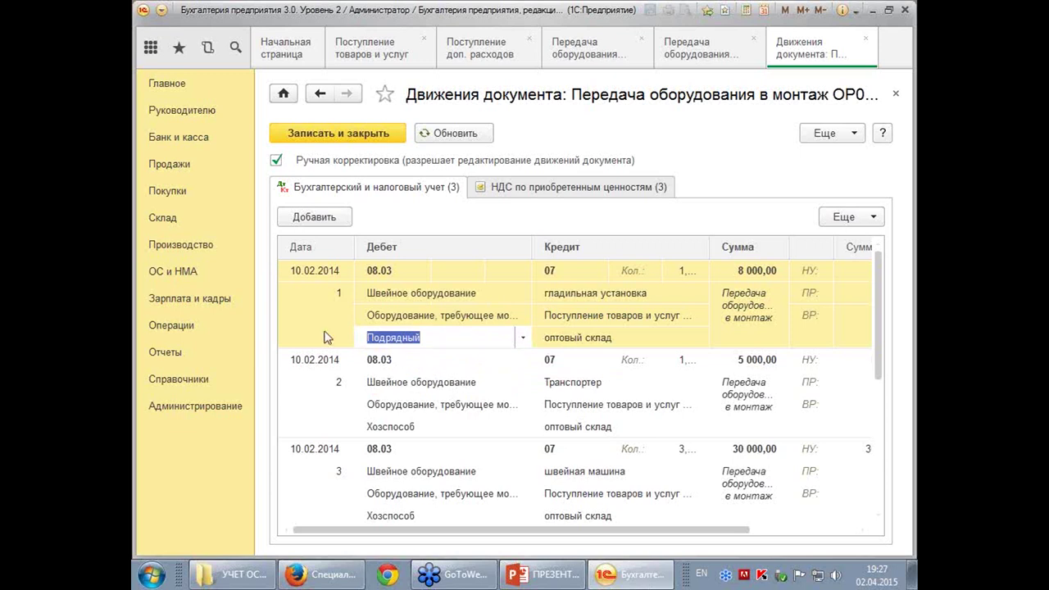
click(277, 161)
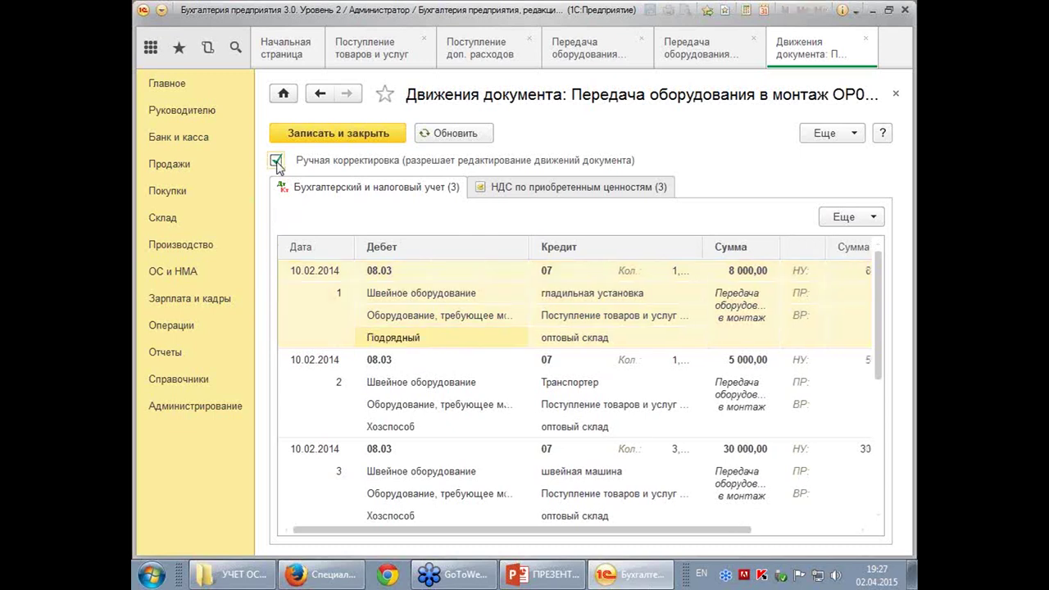
click(476, 345)
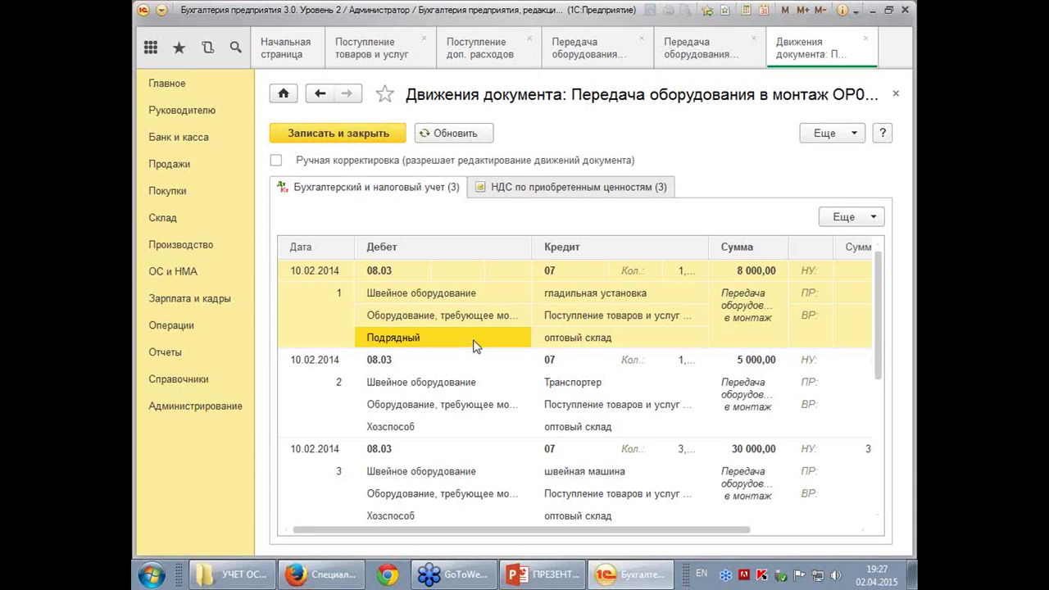
Enable manual correction of the document movements and set the first entry's construction method to Хозспособ
click(276, 161)
click(436, 346)
click(436, 345)
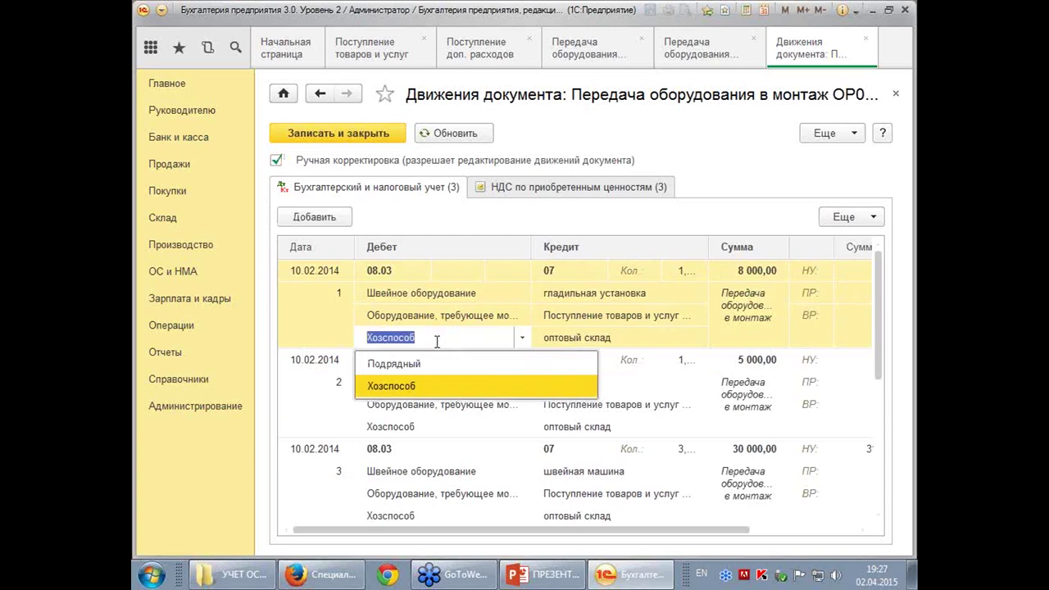
click(412, 391)
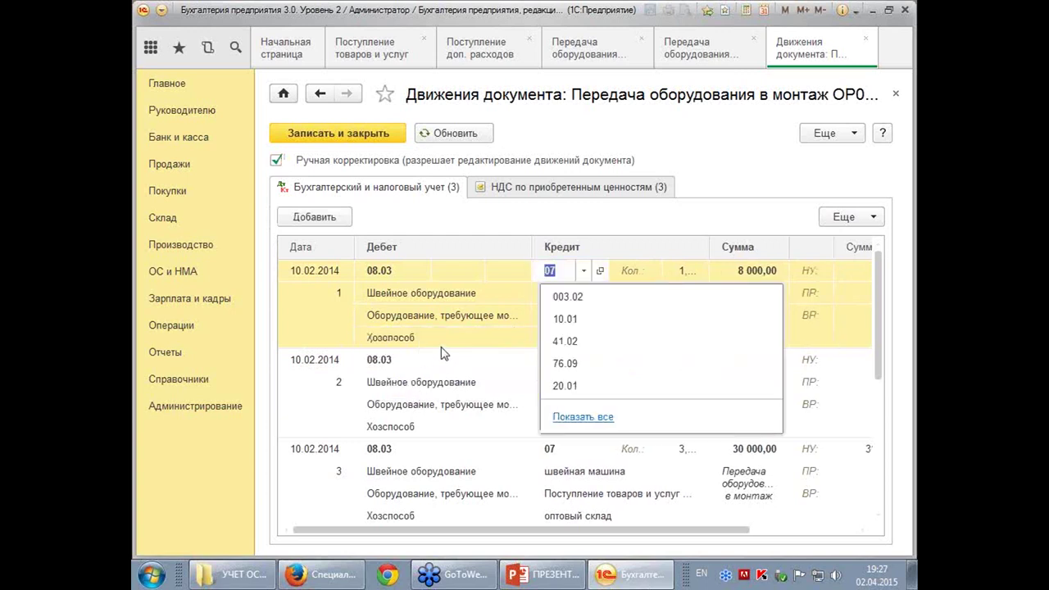
key(Escape)
Check the construction method of the second and third entries, save the movements, and post and close the installation transfer document
click(440, 428)
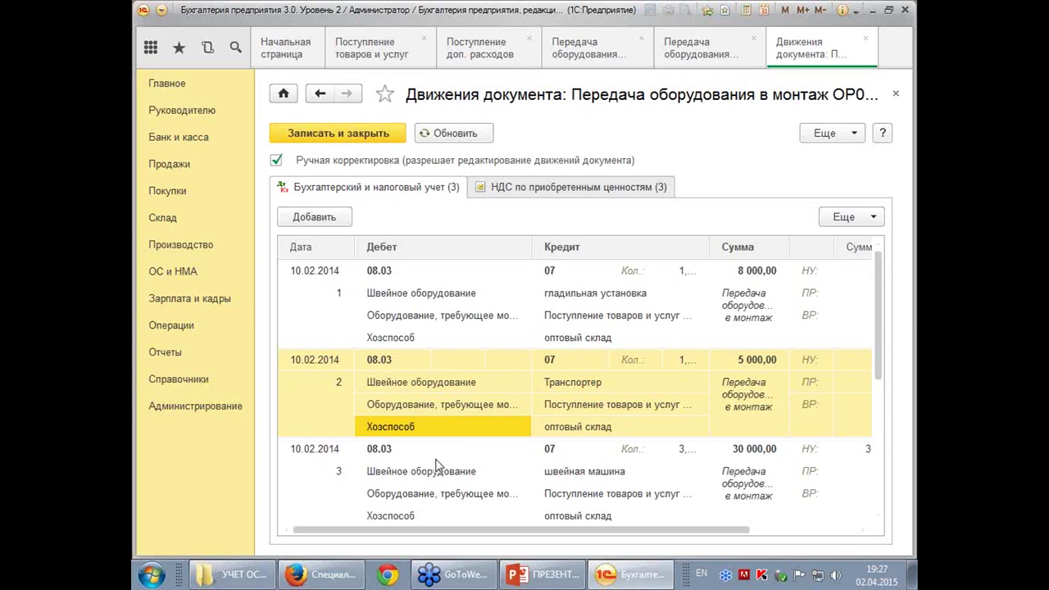
click(435, 517)
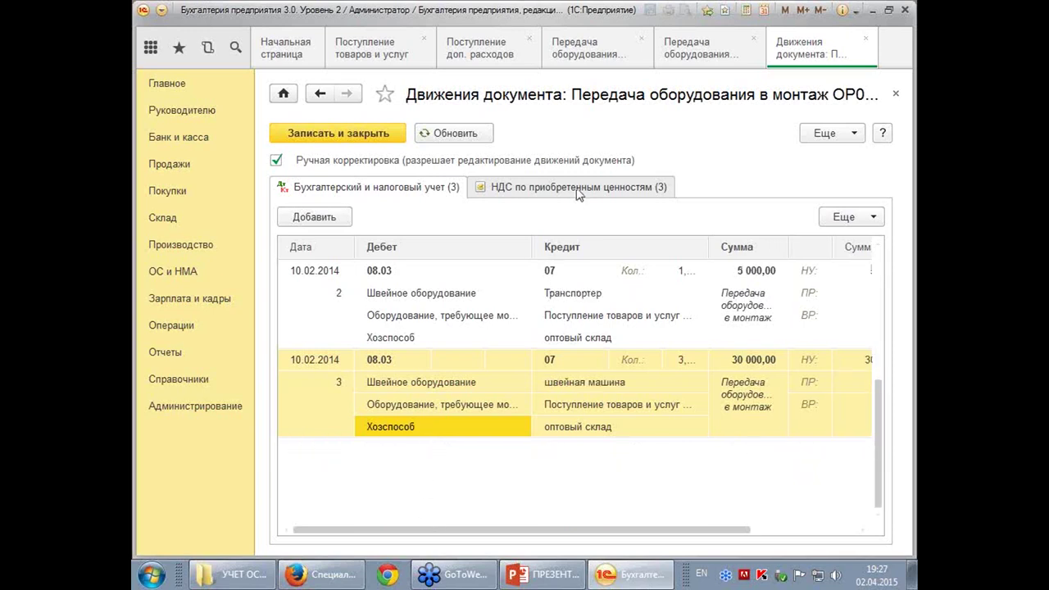
click(365, 134)
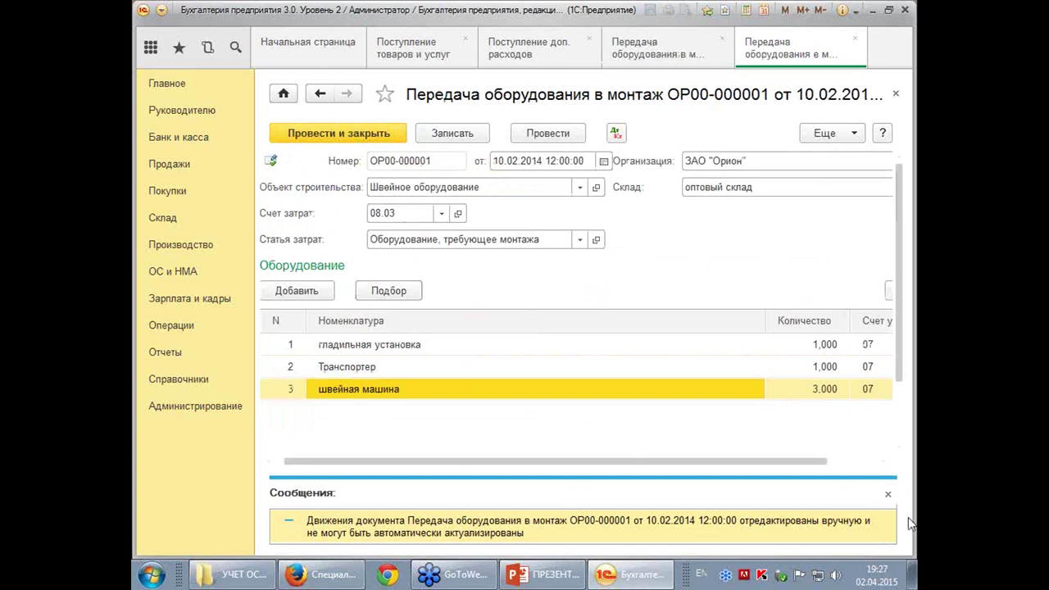
click(888, 494)
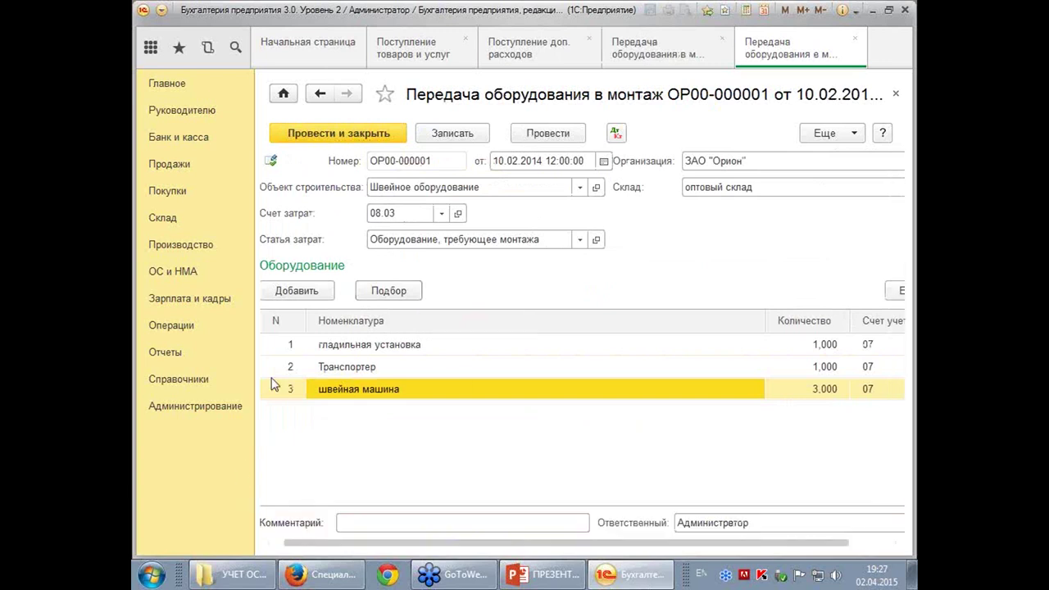
click(315, 136)
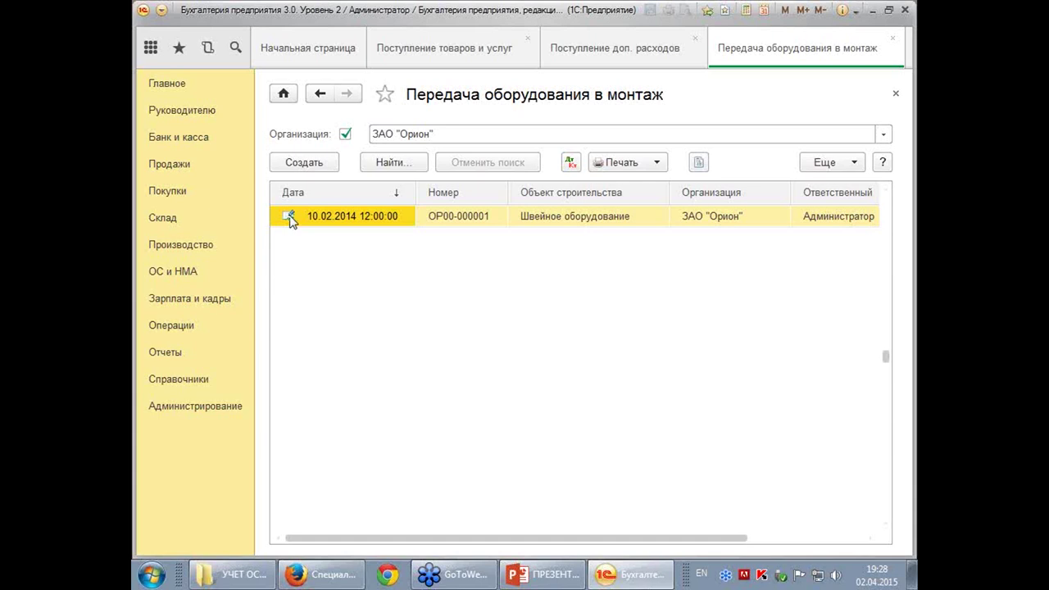
Open the existing Начисление НДС по СМР хозспособом document dated 31.03.2014 from the routine VAT operations
click(173, 335)
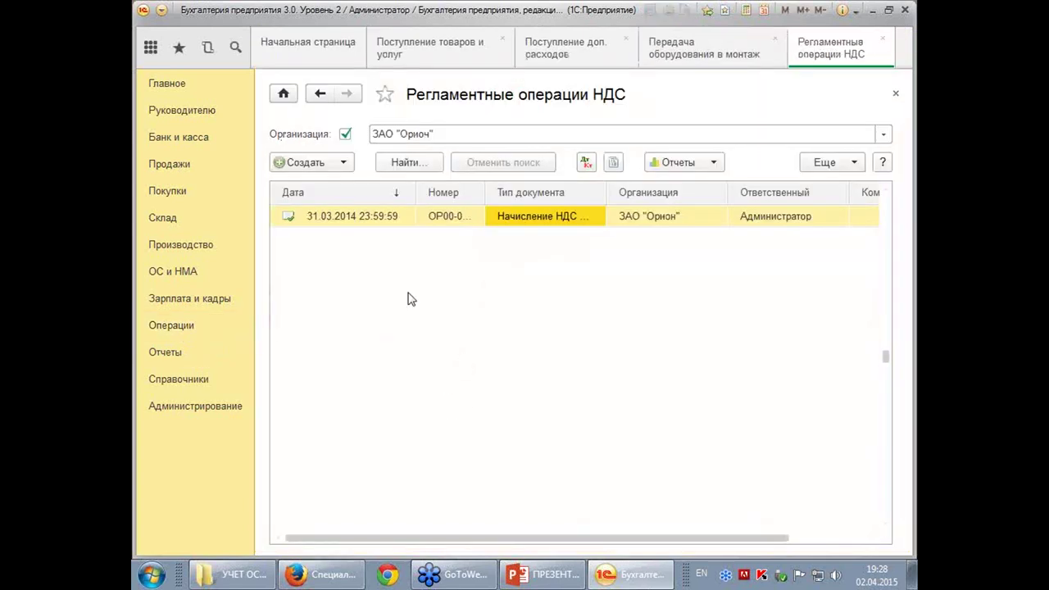
click(344, 165)
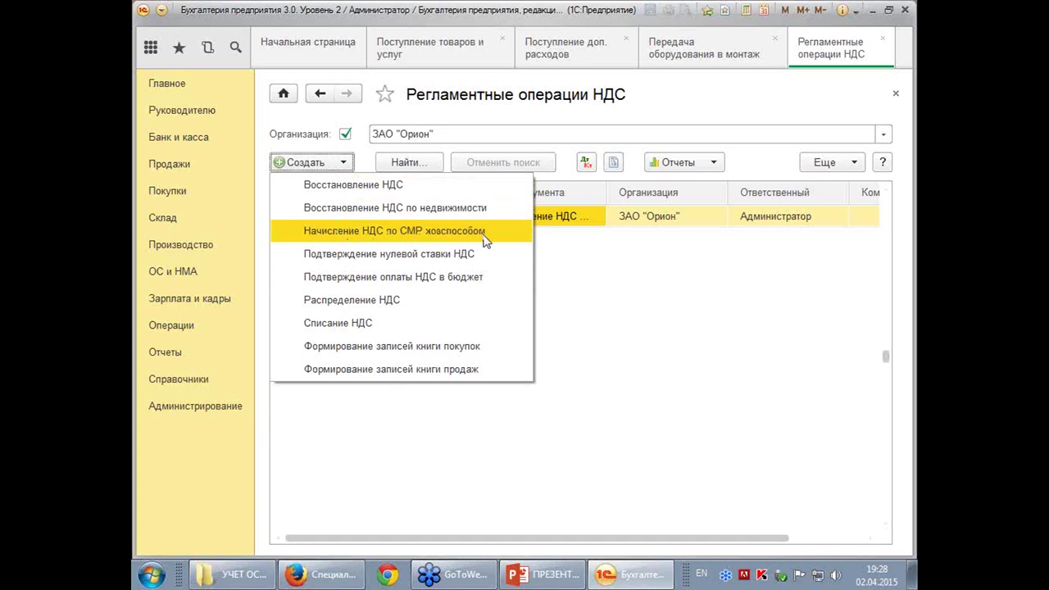
click(541, 236)
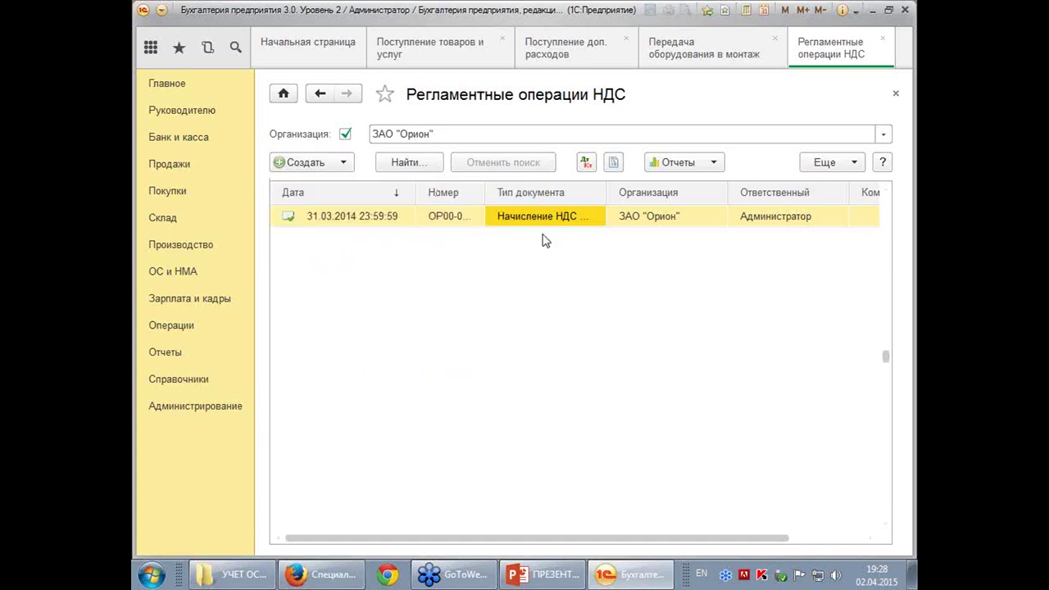
double_click(541, 217)
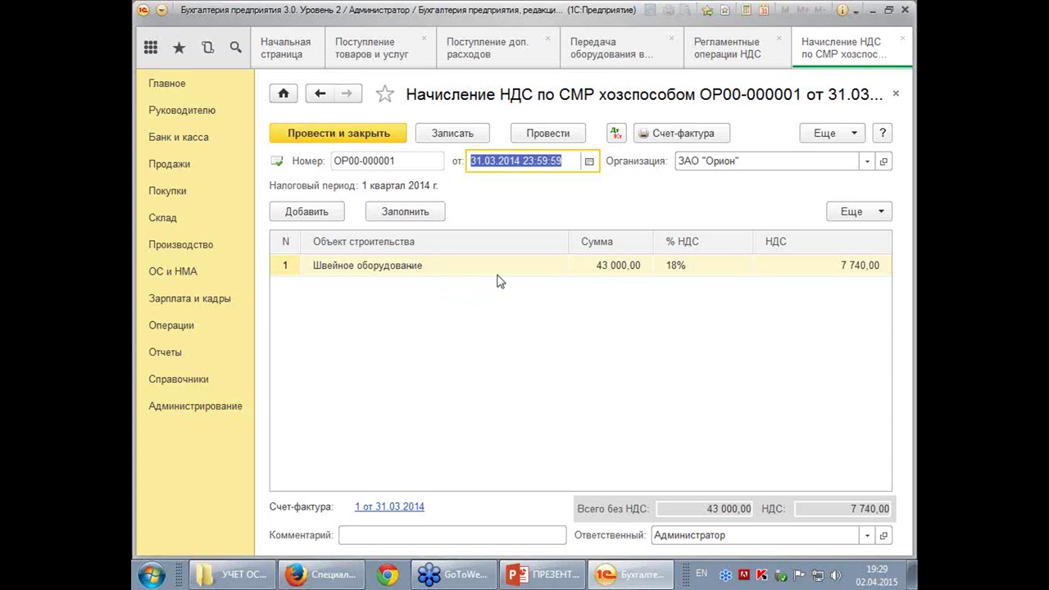
Examine the VAT accrual document's accounting entries, post and close it, and leave the routine VAT operations list
click(616, 133)
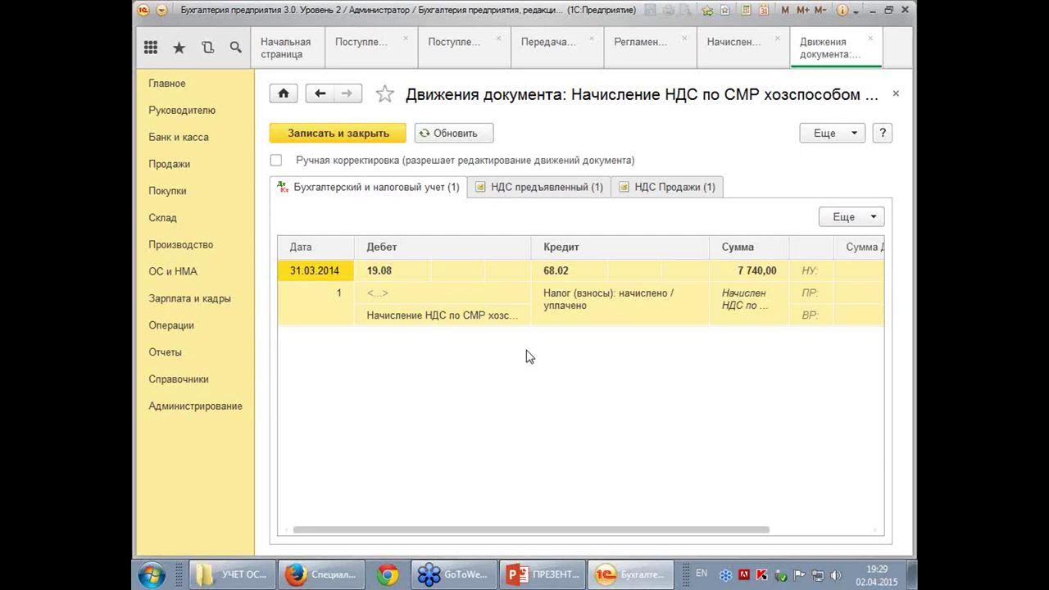
click(895, 97)
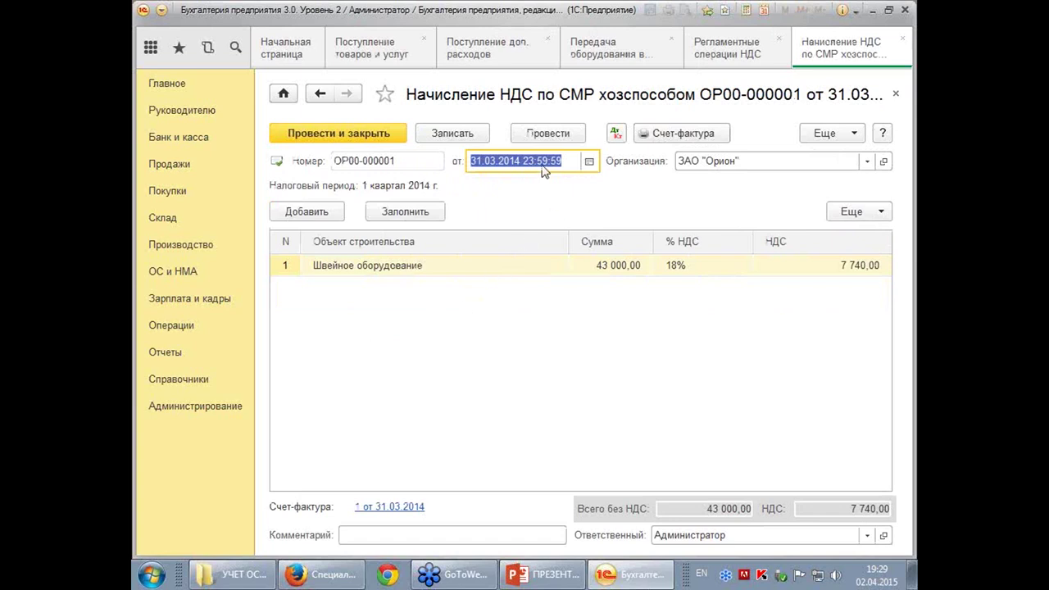
click(394, 138)
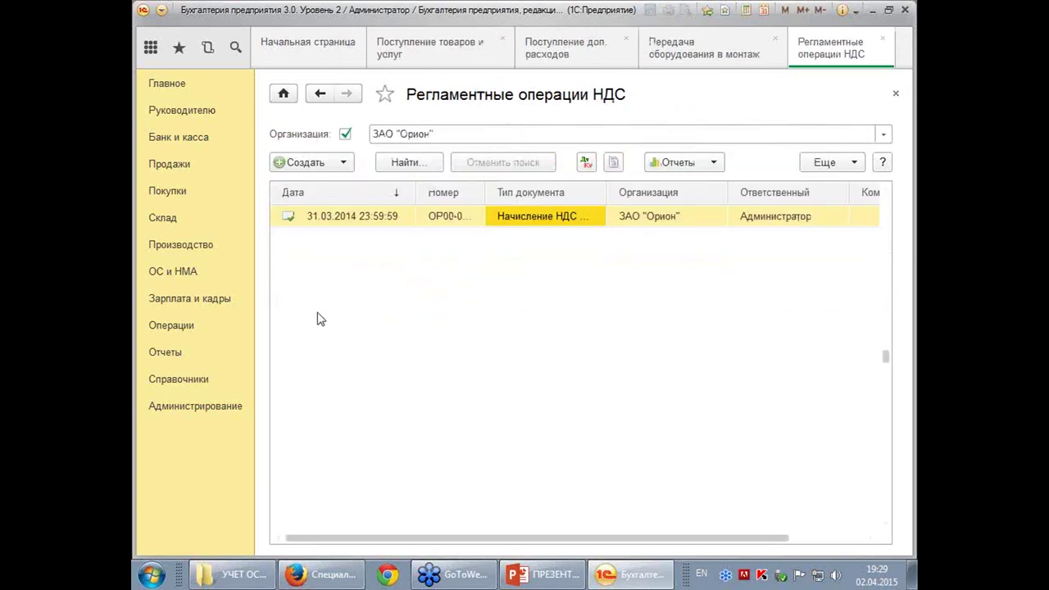
click(896, 94)
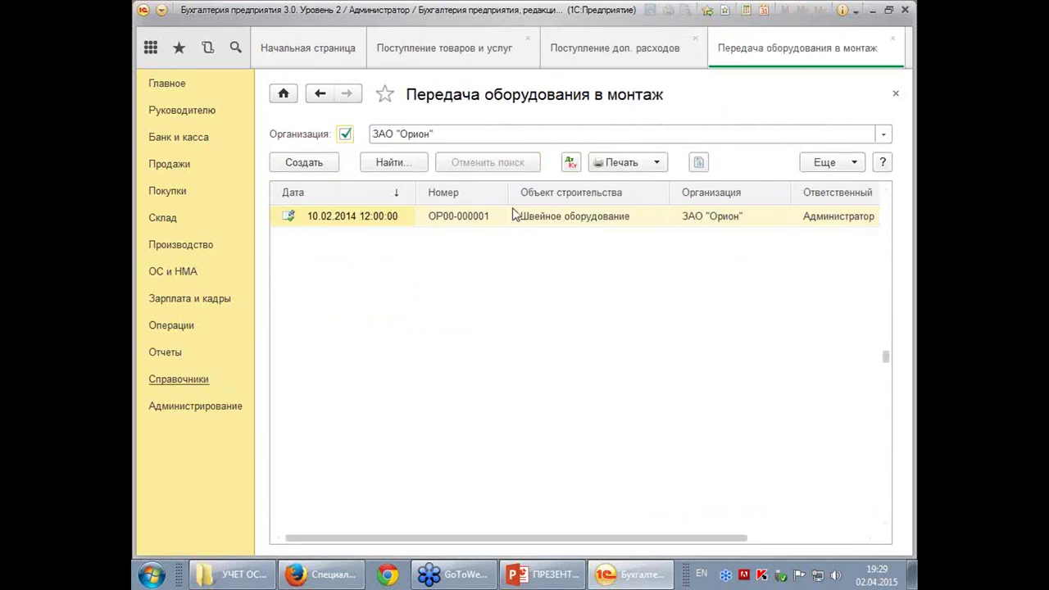
Review the accounting entries of the installation transfer document, followed by those of the VAT accrual for self-performed construction
click(571, 162)
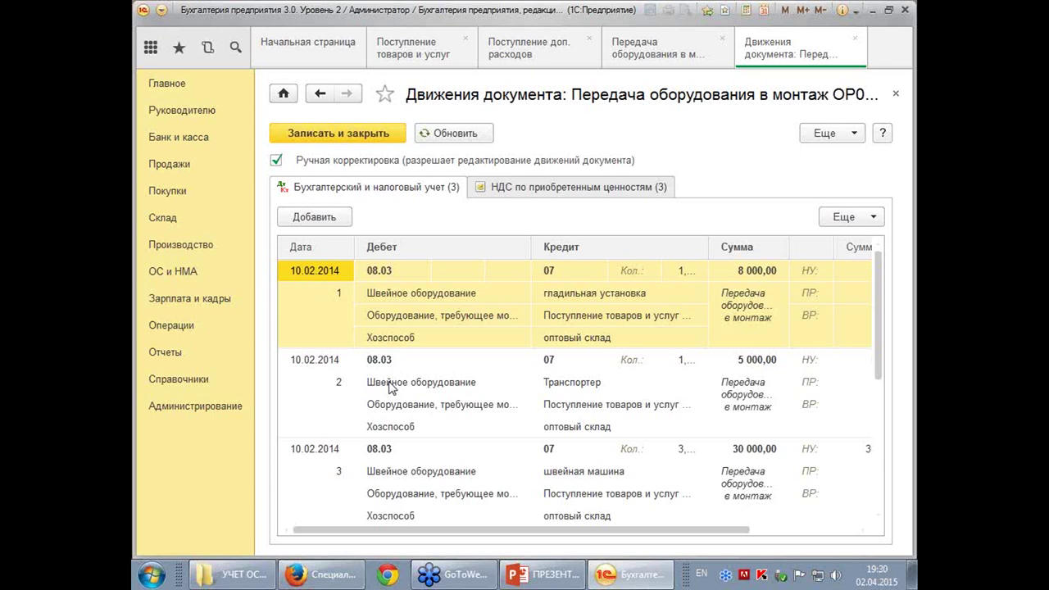
click(897, 92)
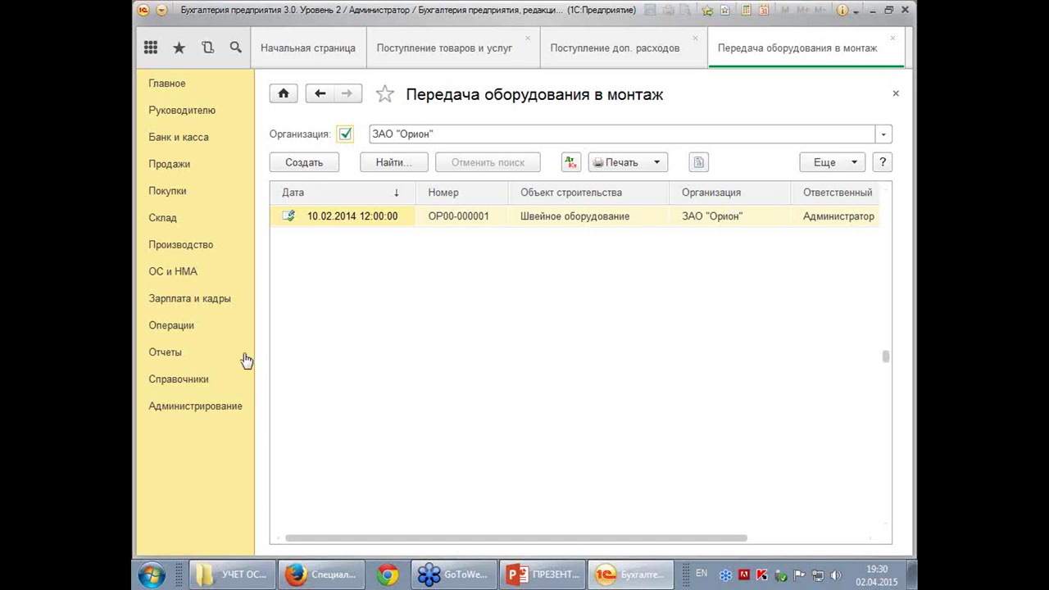
click(173, 328)
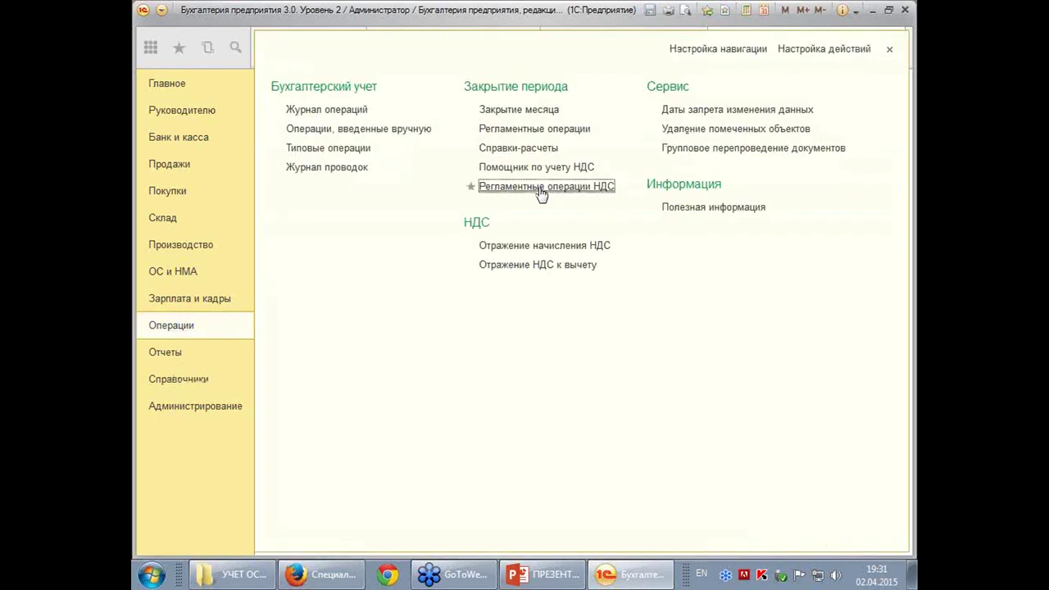
click(541, 187)
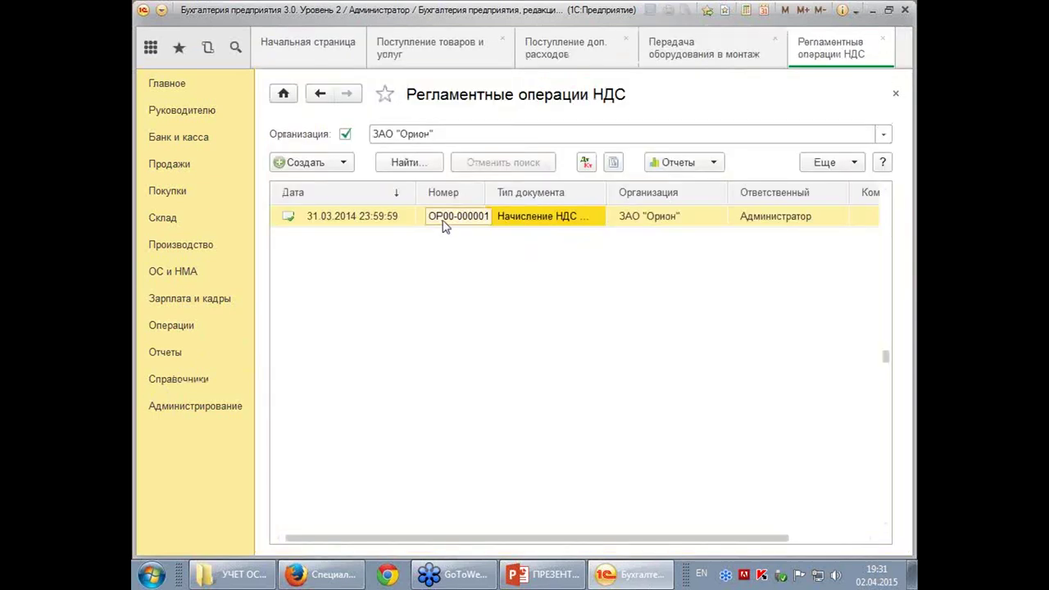
click(586, 162)
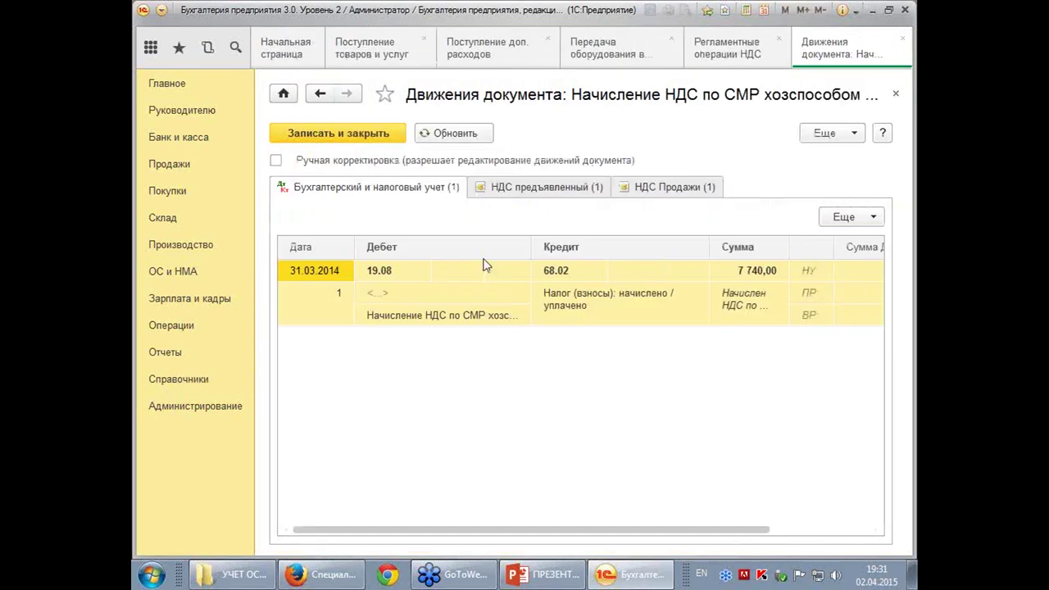
click(897, 96)
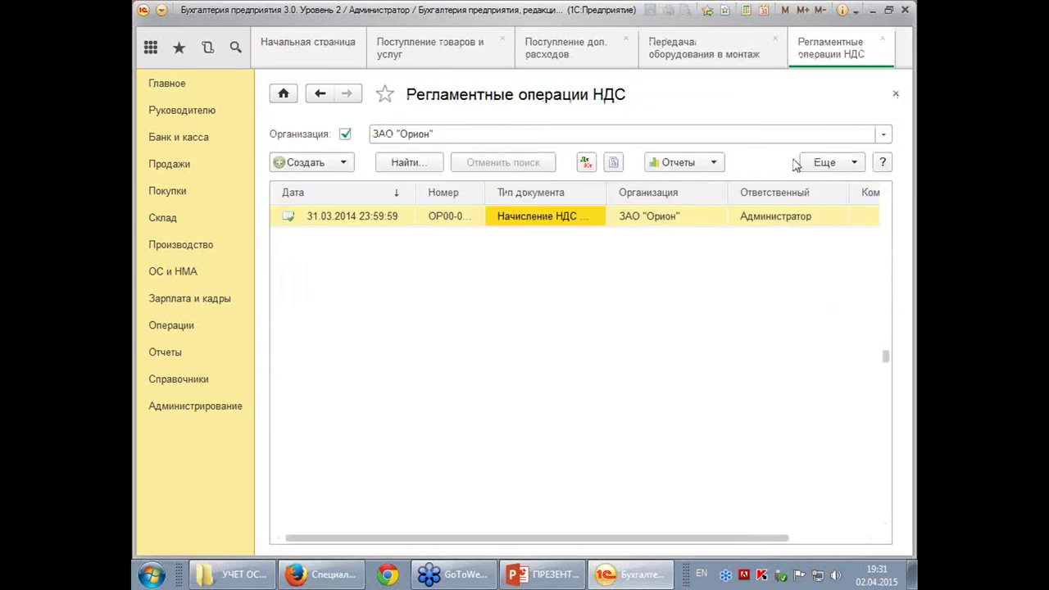
Open the VAT accounting assistant (Помощник по учету НДС) for ЗАО "Орион"
click(180, 325)
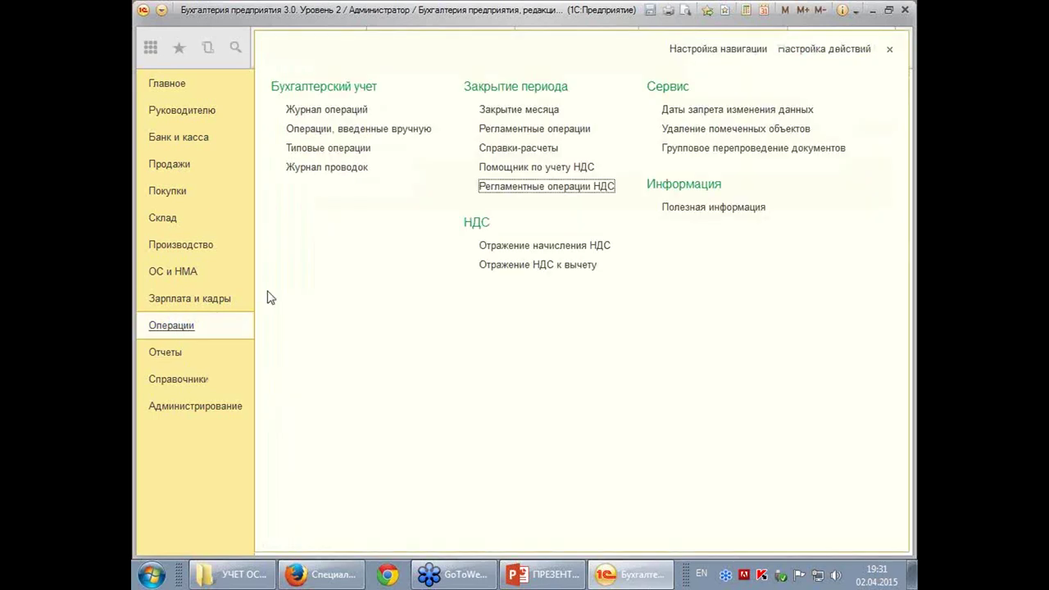
click(512, 167)
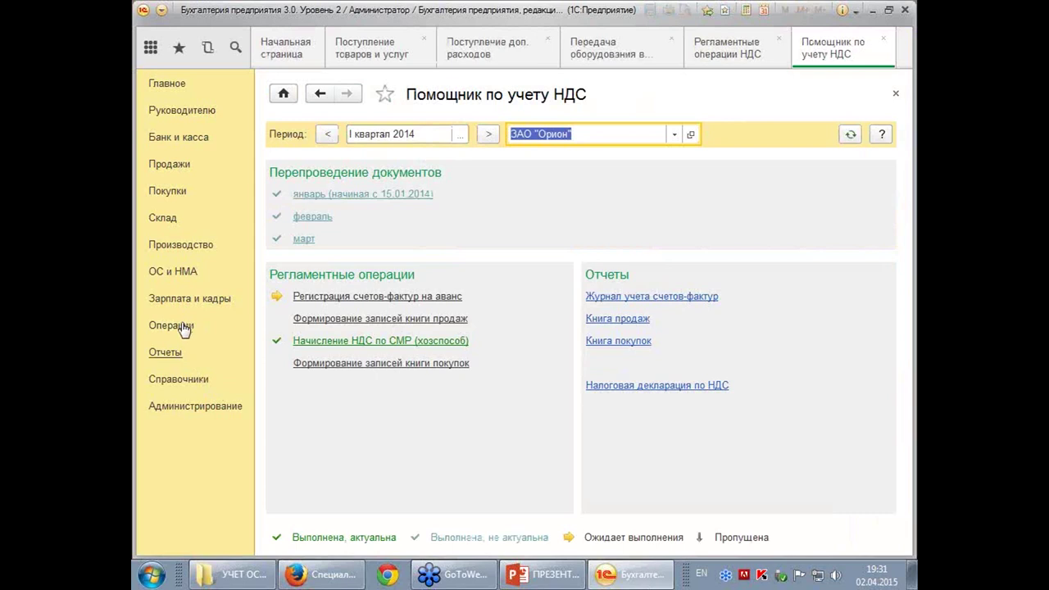
click(182, 327)
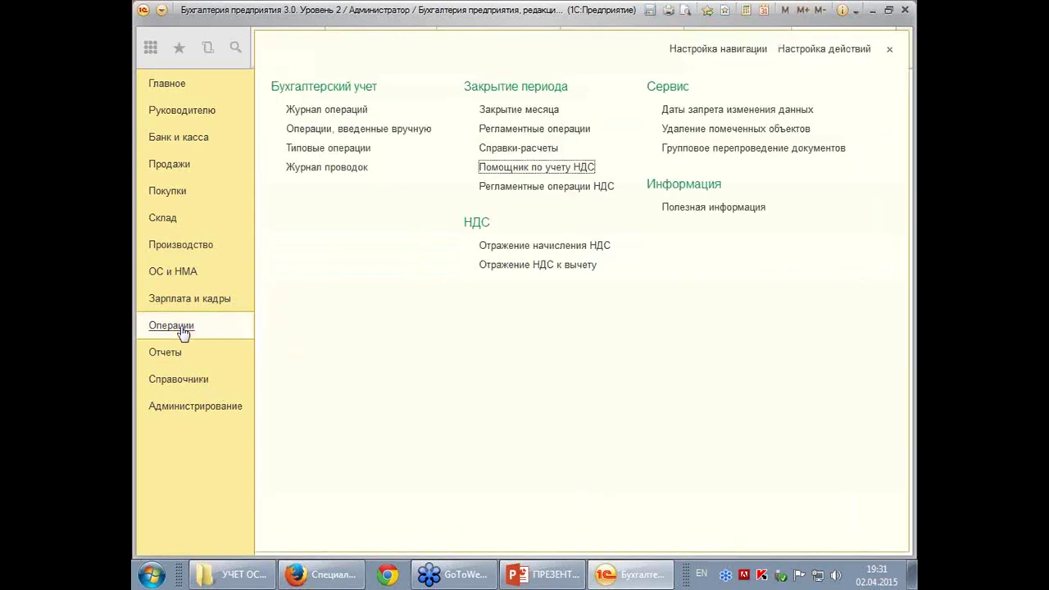
click(539, 169)
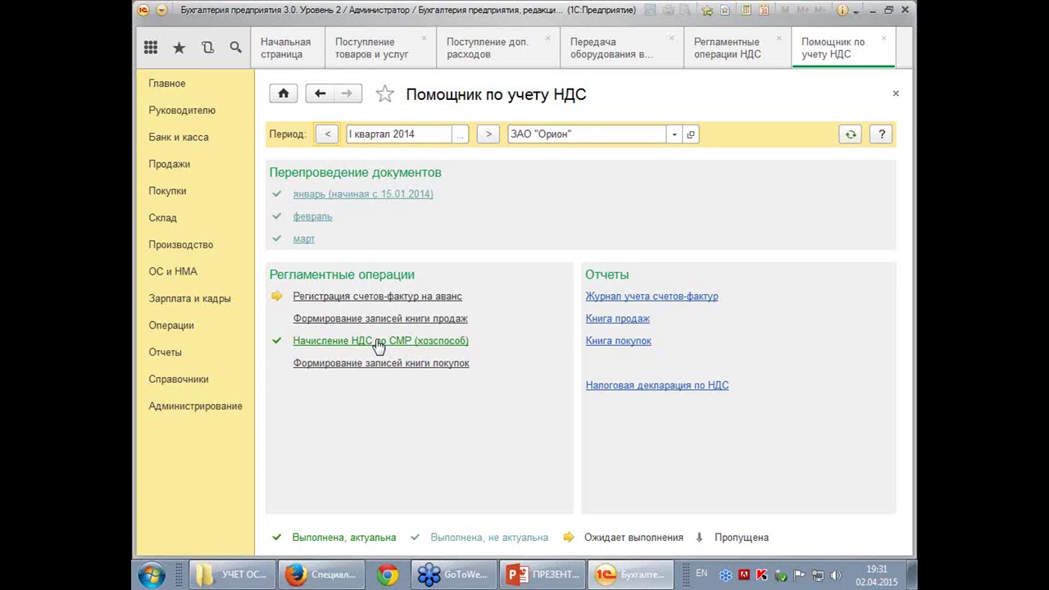
Fill in and execute the registration of advance-payment invoices for 01.01.2014 to 31.03.2014, and return to the VAT assistant
click(373, 300)
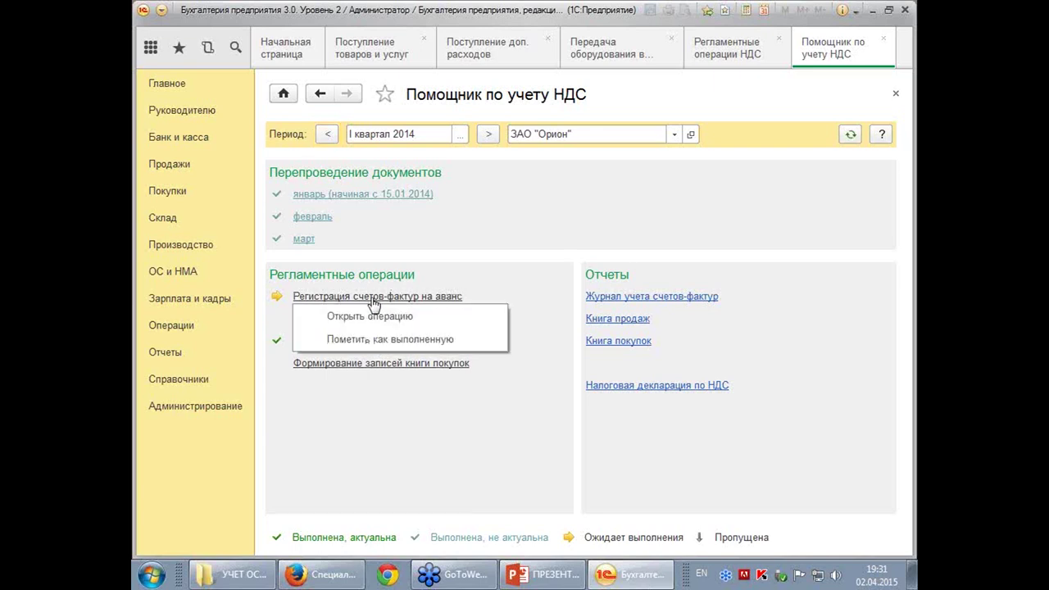
click(386, 317)
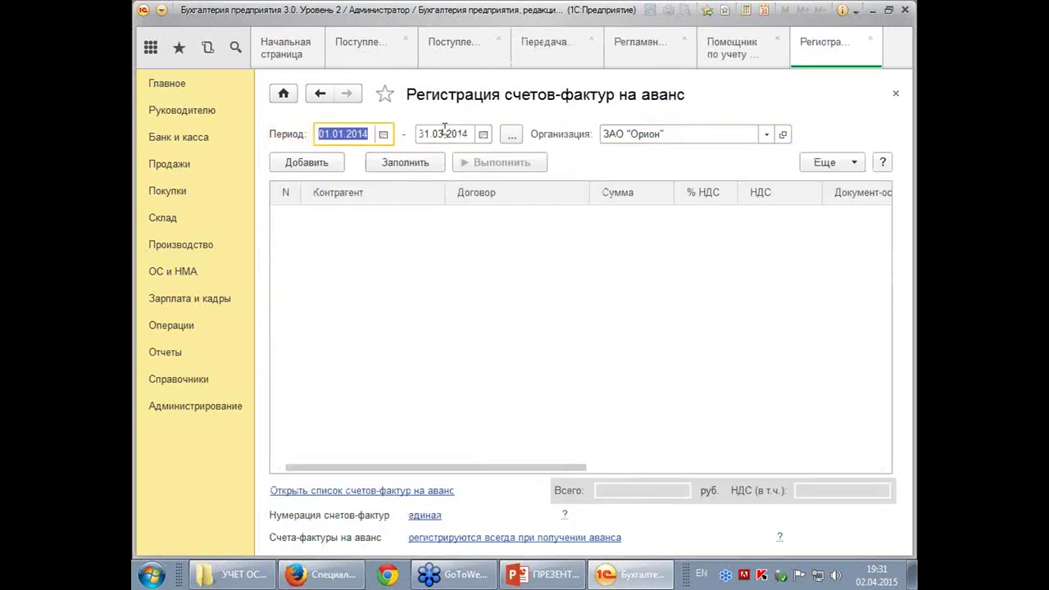
click(404, 167)
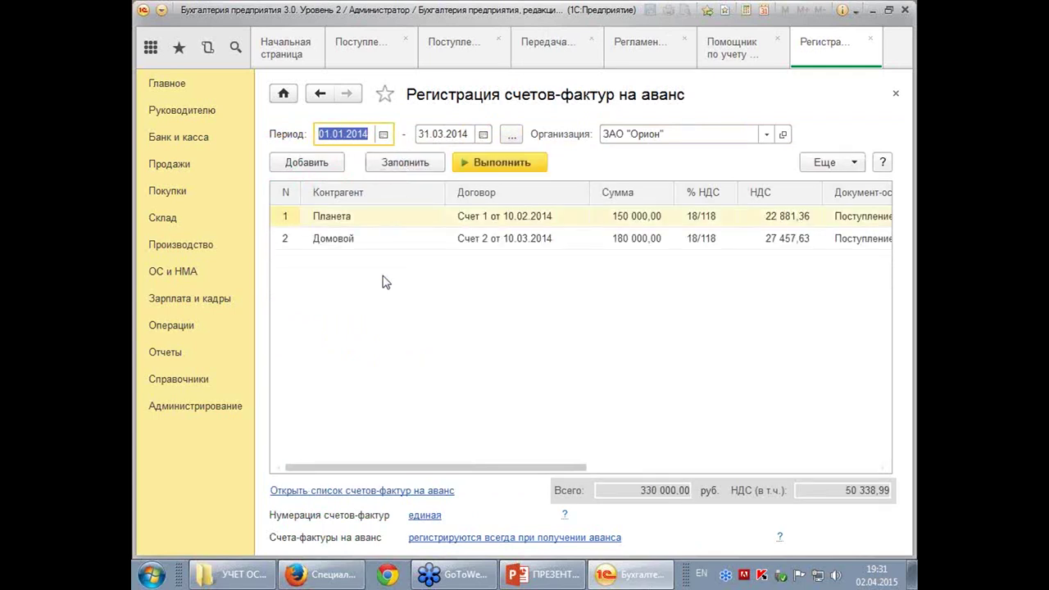
click(514, 167)
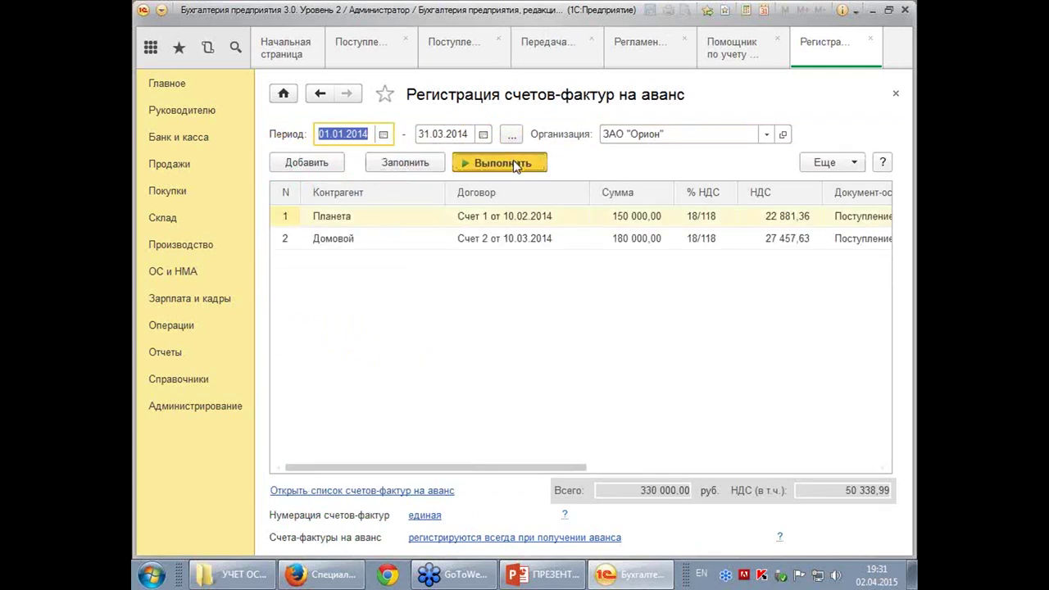
click(896, 98)
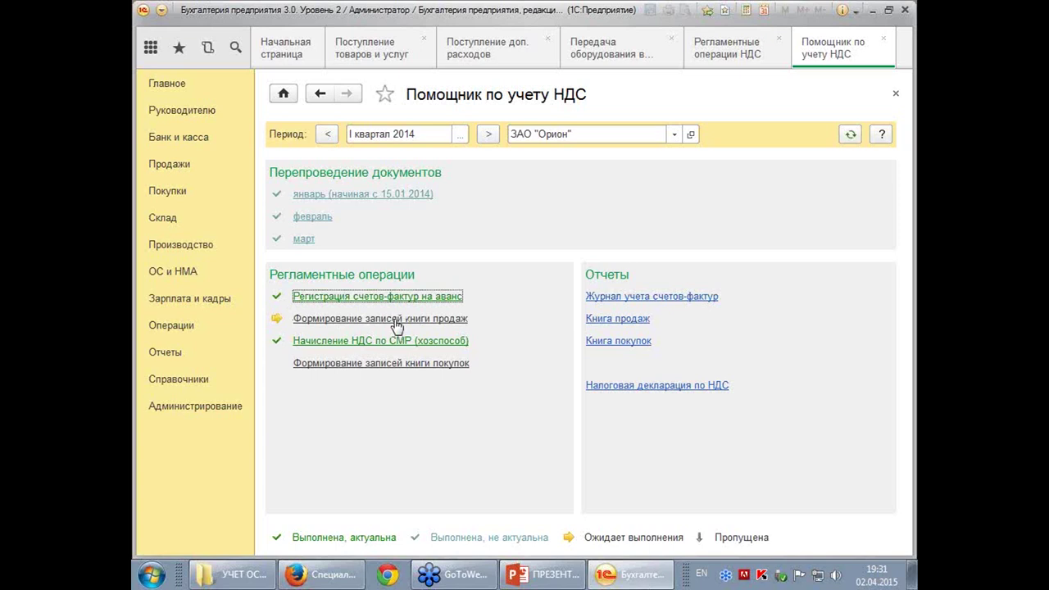
Try to fill a new sales ledger entries document with VAT restoration on advances, and close it without saving
click(396, 320)
click(384, 339)
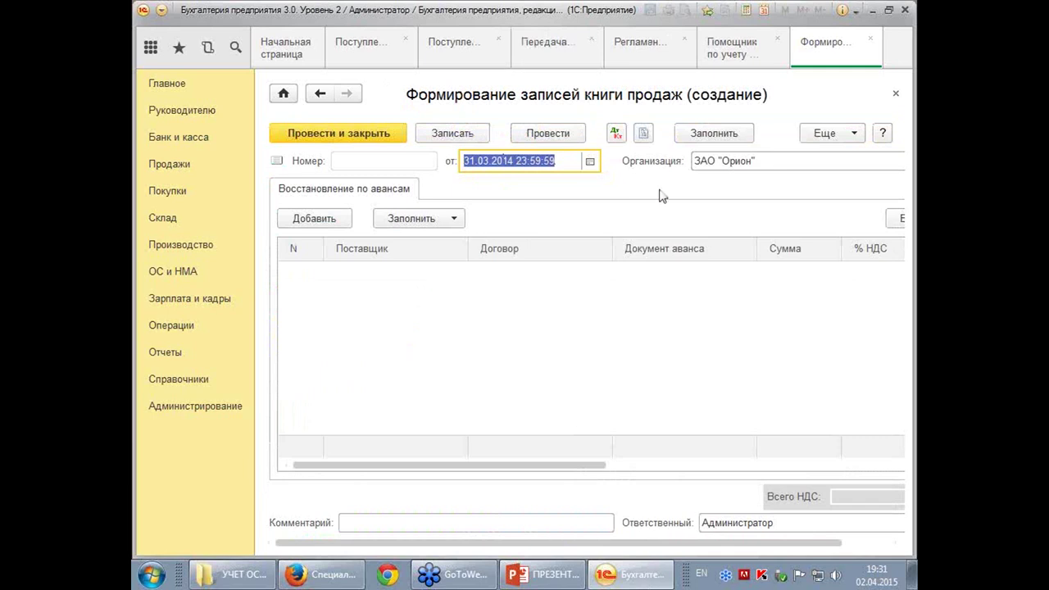
click(456, 220)
click(429, 239)
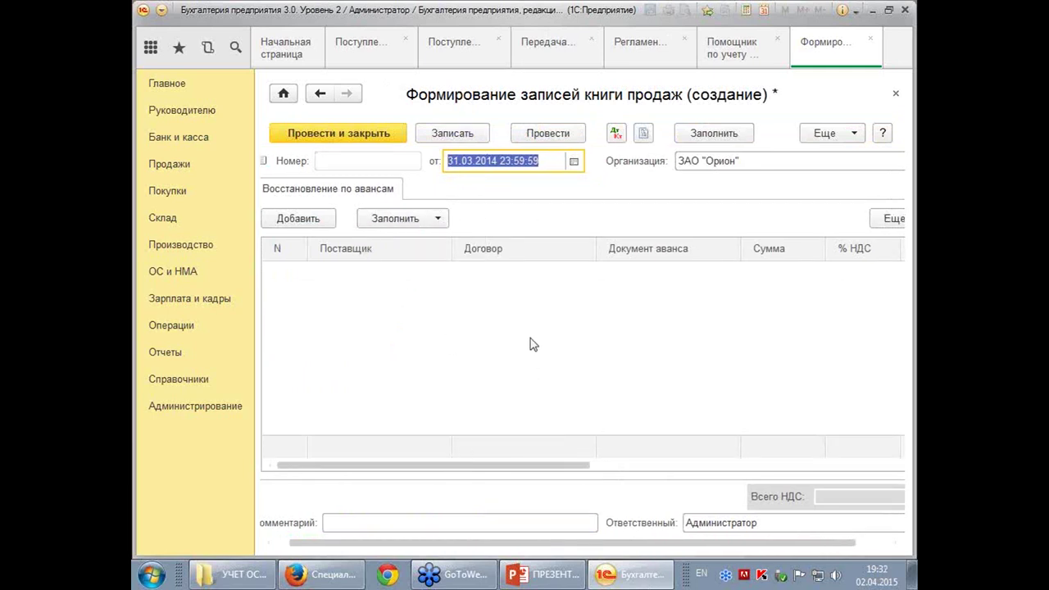
click(895, 95)
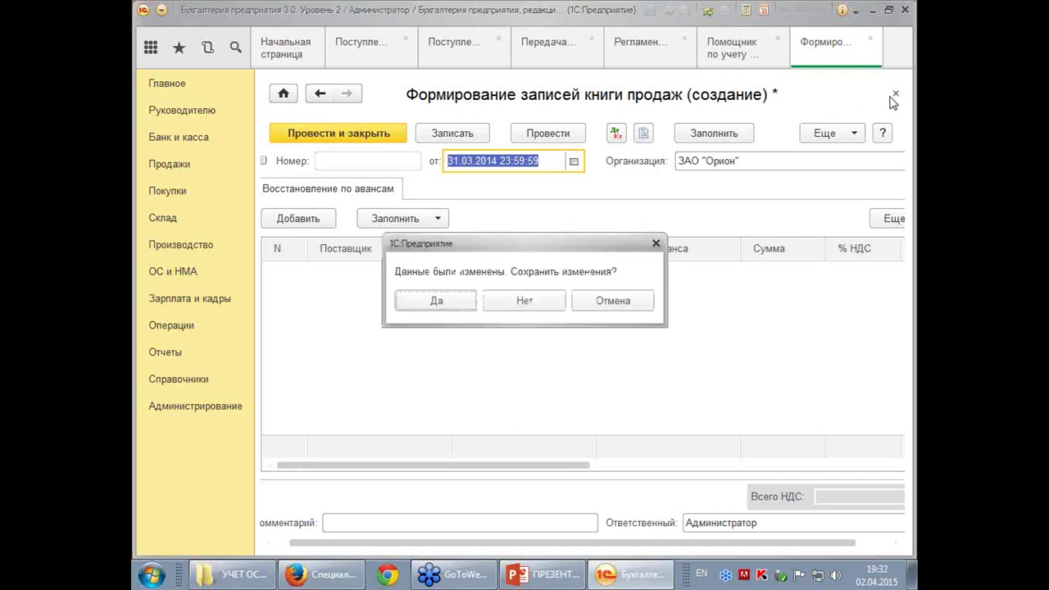
click(527, 304)
Create a purchase ledger entries document (Формирование записей книги покупок) from the VAT assistant, fill it automatically, and post it
click(368, 369)
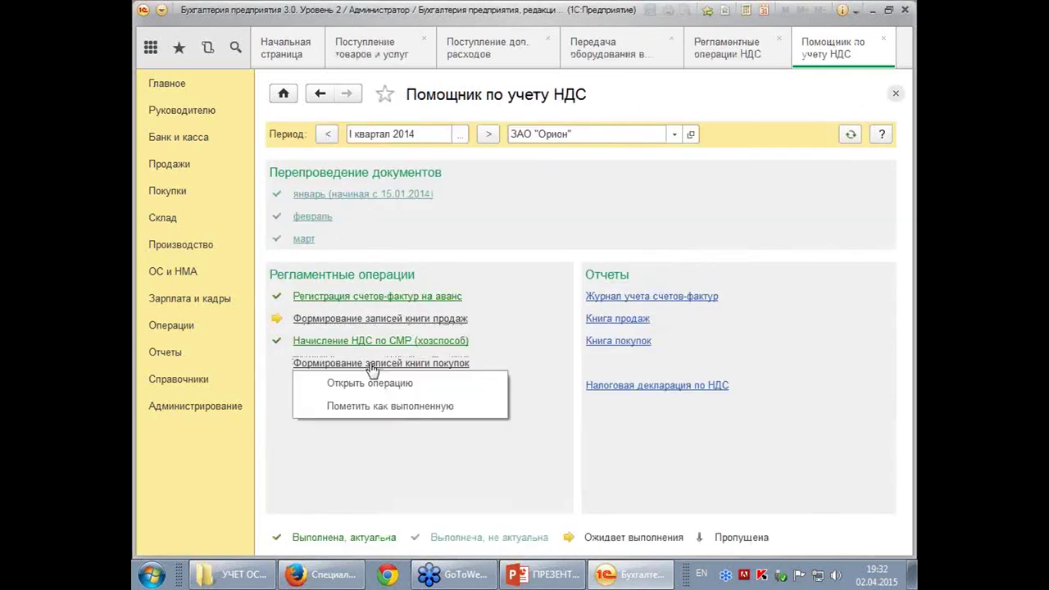
click(371, 383)
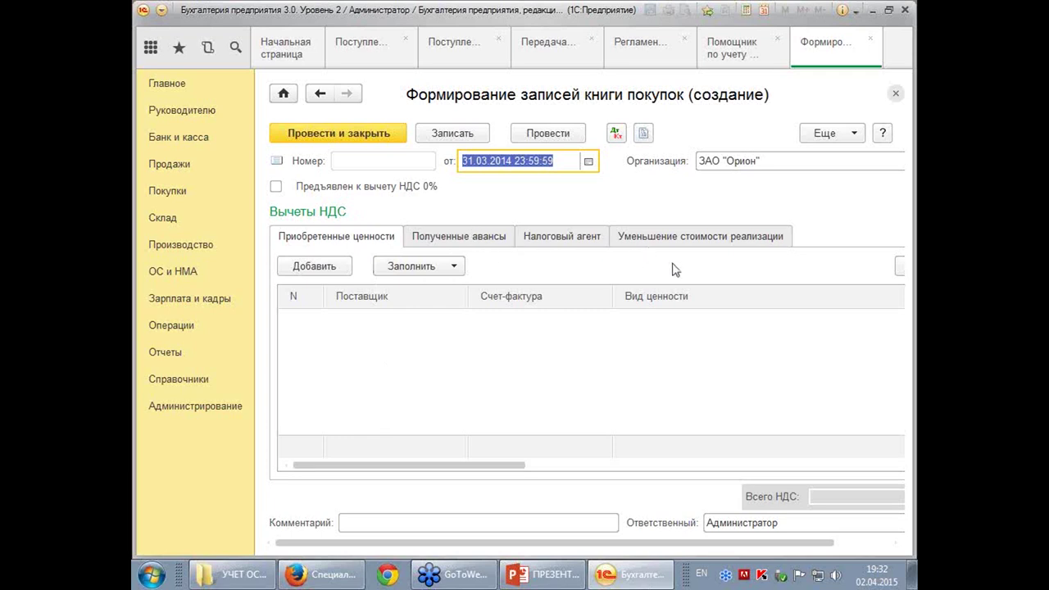
click(852, 136)
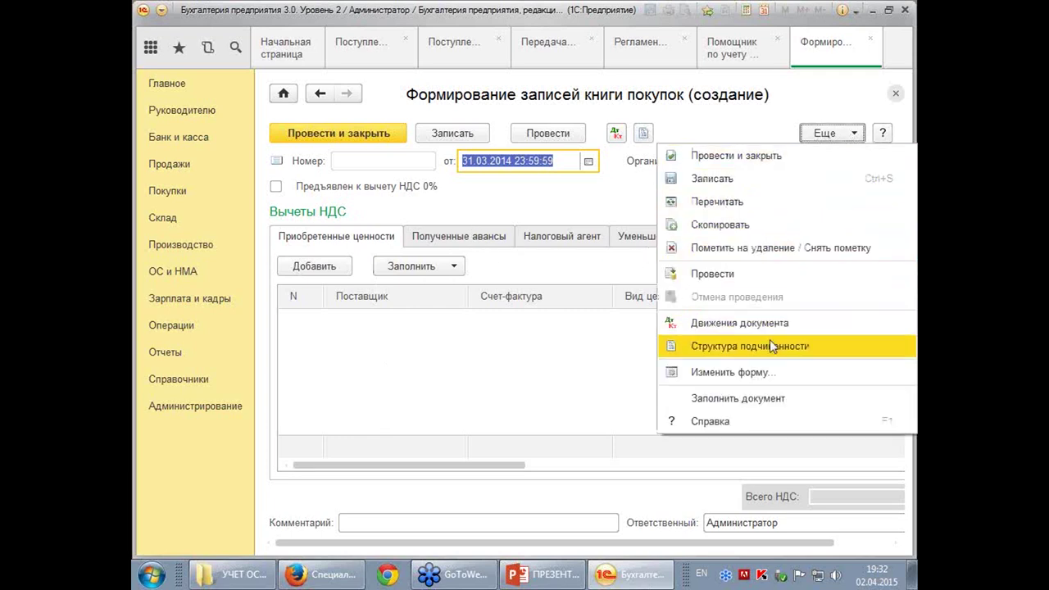
click(754, 398)
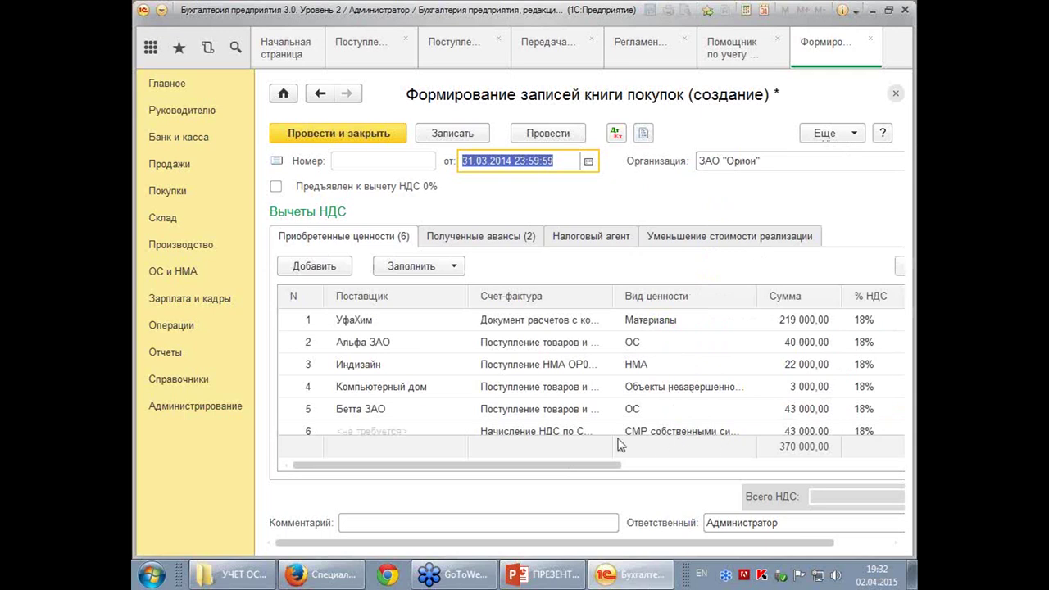
click(541, 432)
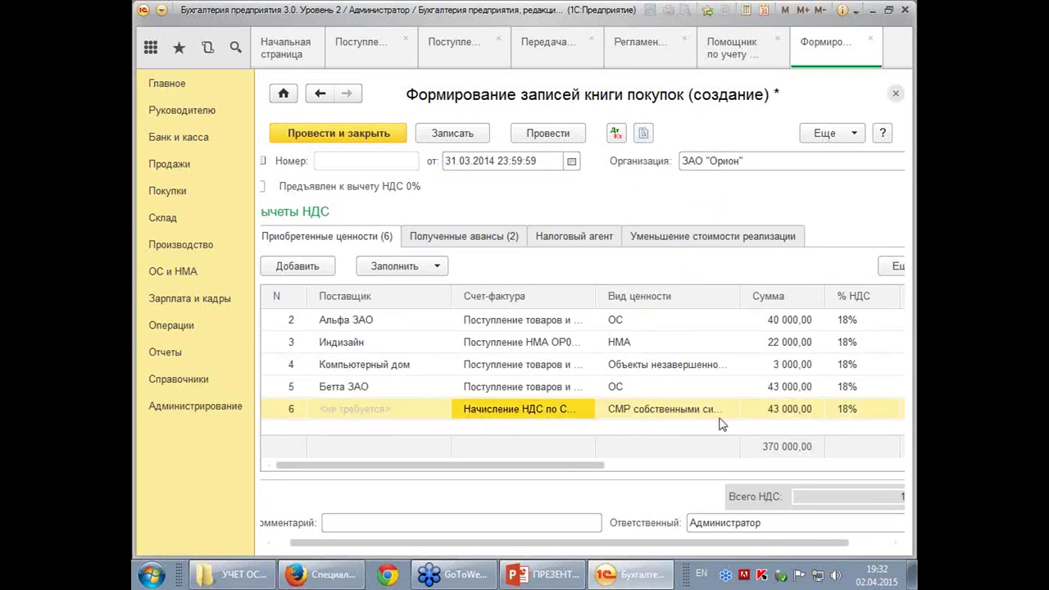
click(545, 135)
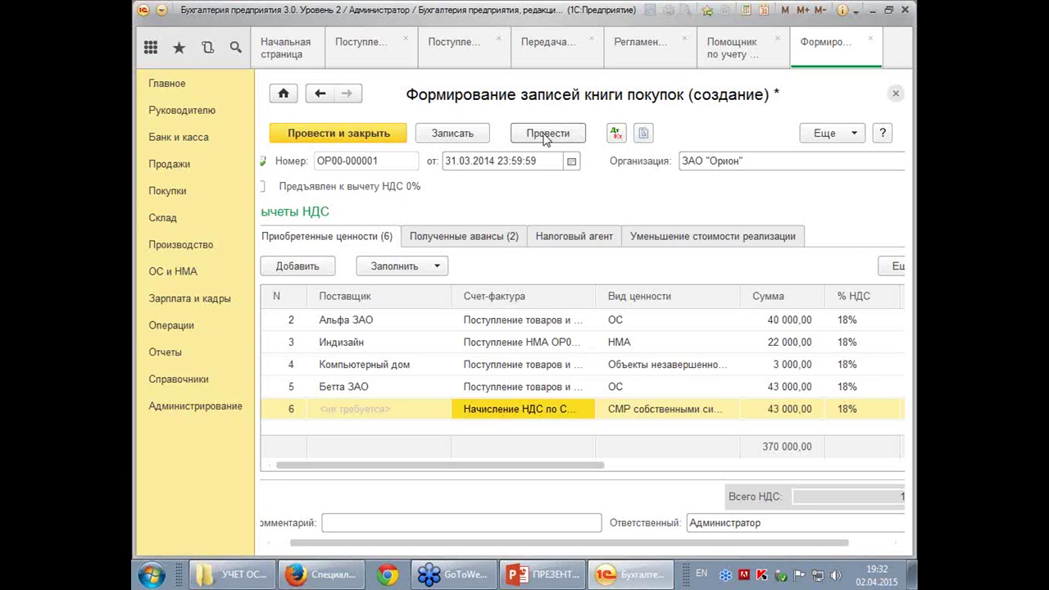
Review the accounting entries of the purchase ledger document, focusing on the debit and credit accounts of the self-performed construction VAT deduction
click(616, 134)
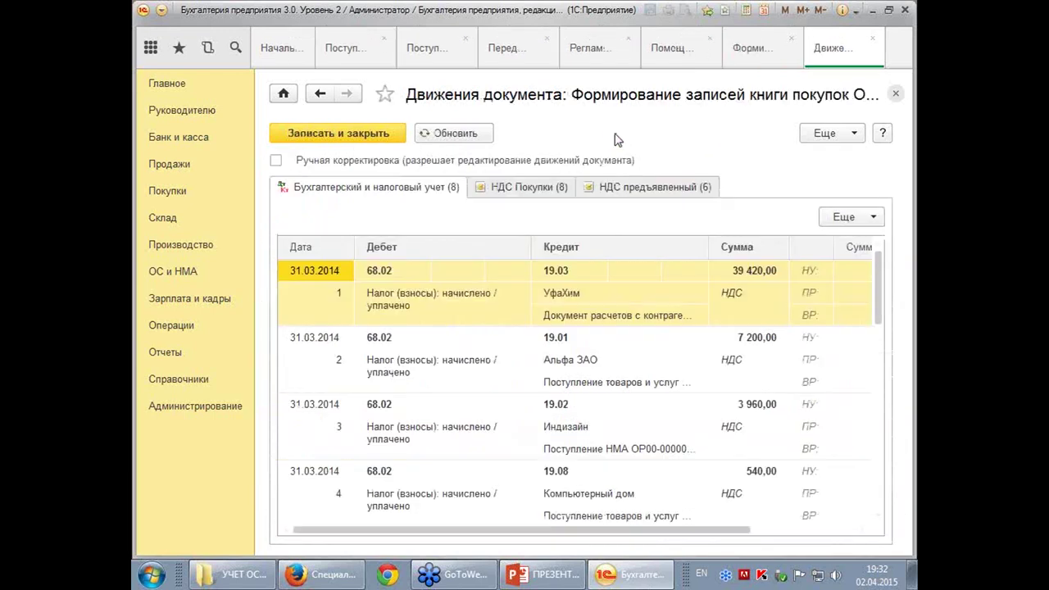
scroll(668, 334, down, 2)
scroll(668, 334, down, 2)
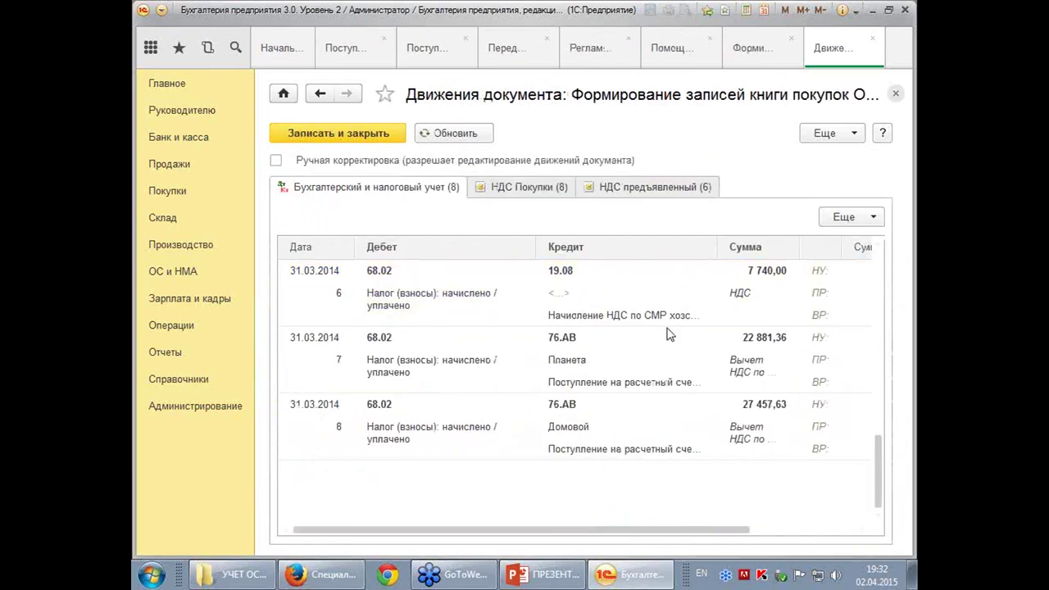
click(369, 277)
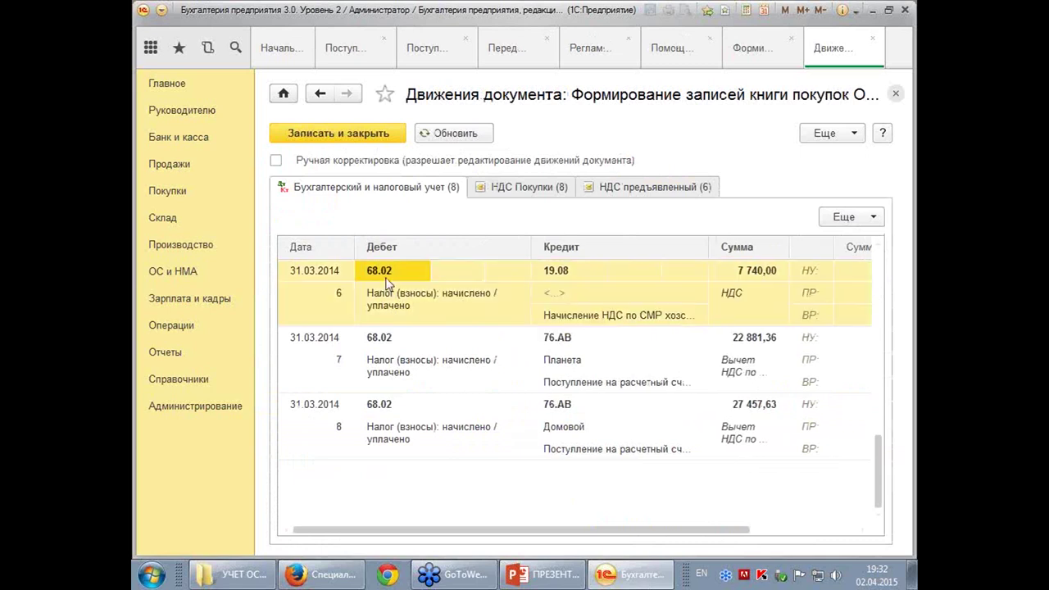
click(571, 285)
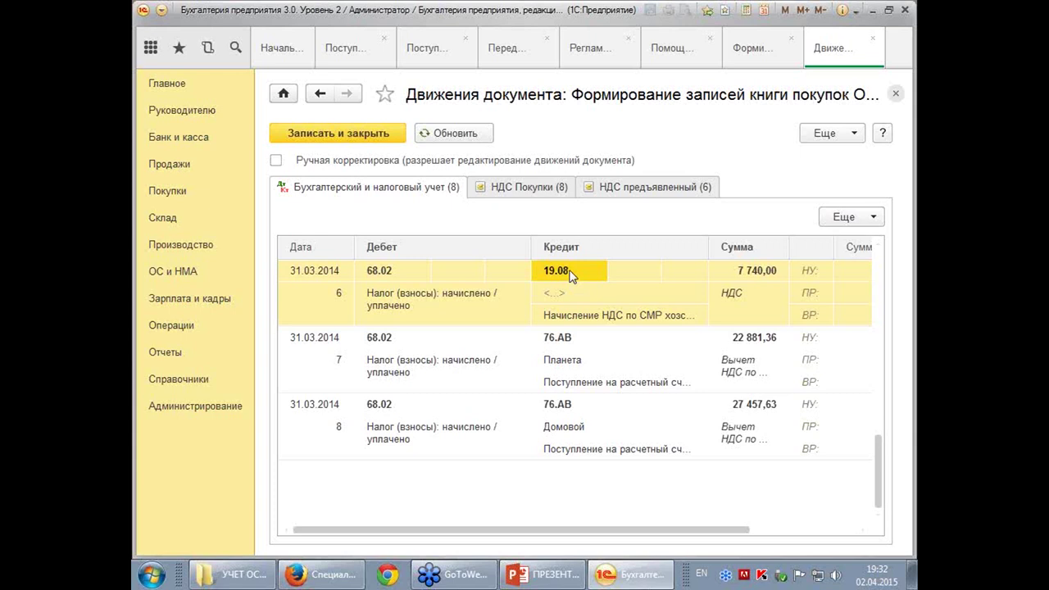
click(897, 95)
Check the status of the routine operations in the VAT accounting assistant (Помощник по учету НДС) and close it
click(176, 327)
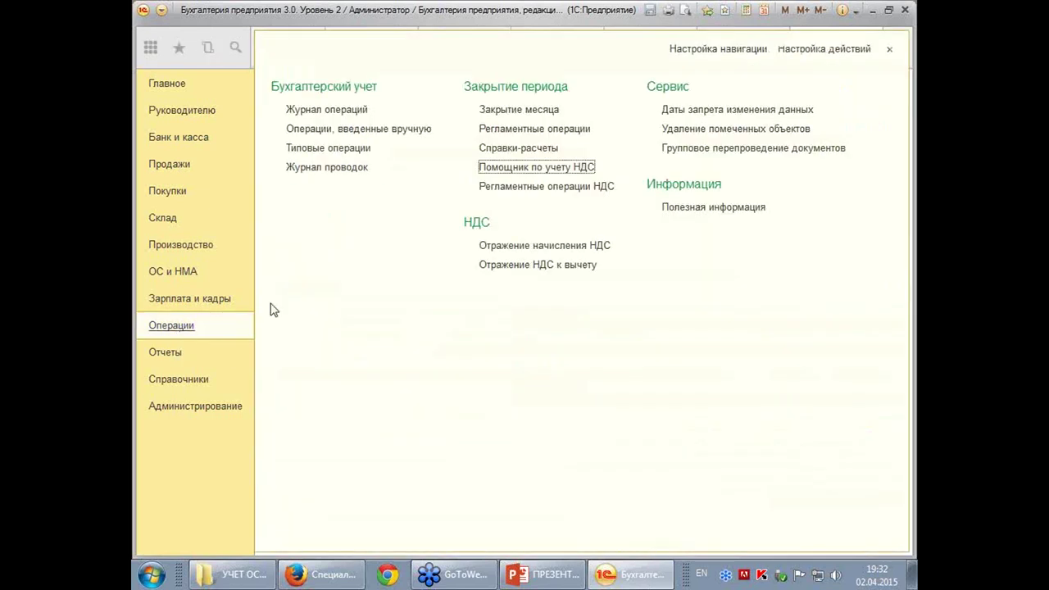
click(523, 169)
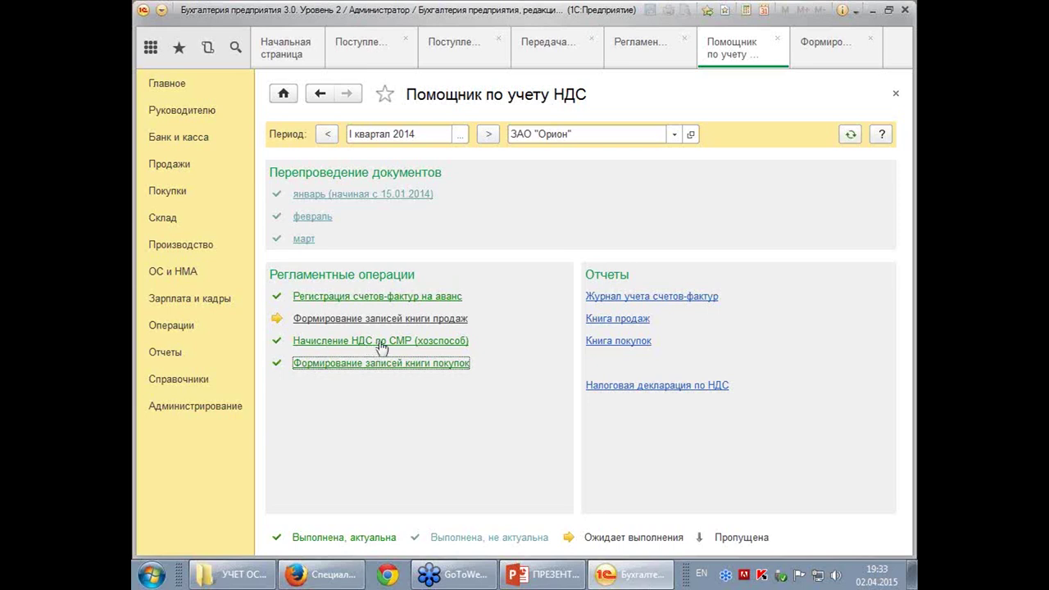
click(895, 94)
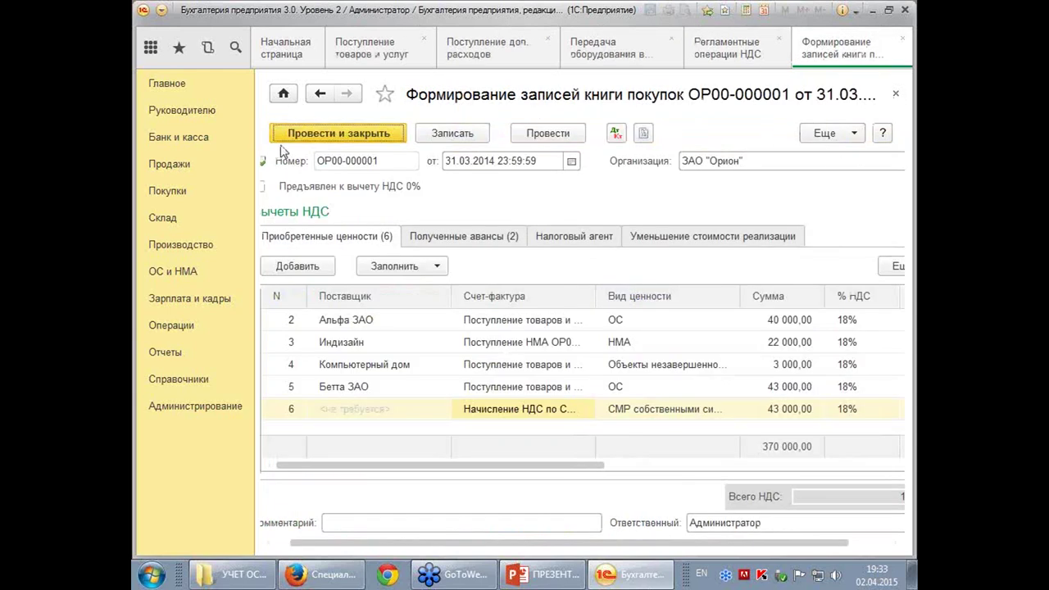
Post and close the purchase ledger entries document, and close all remaining open document lists
click(333, 134)
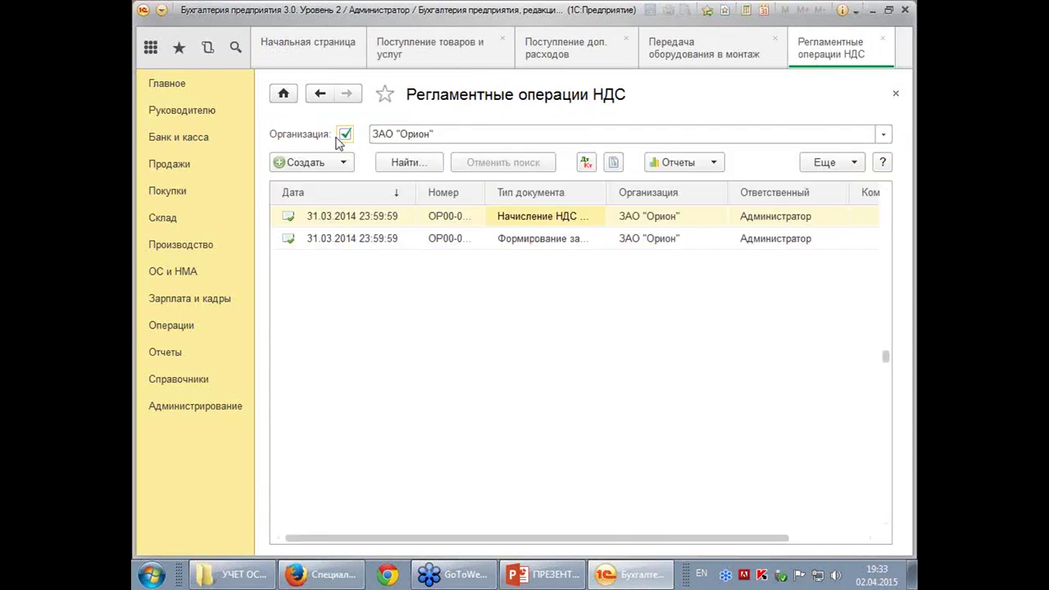
click(895, 92)
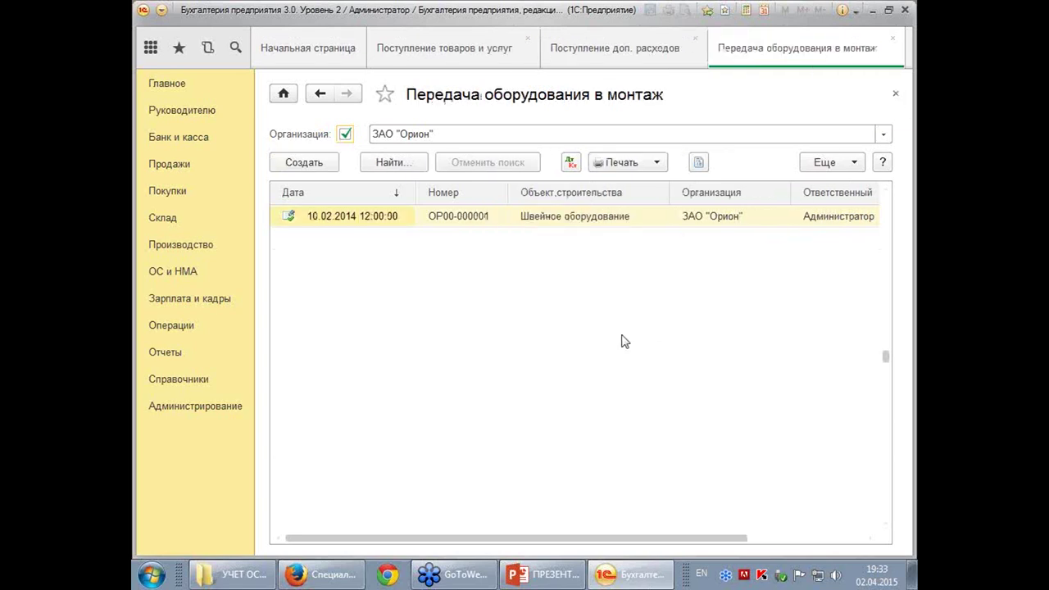
click(895, 93)
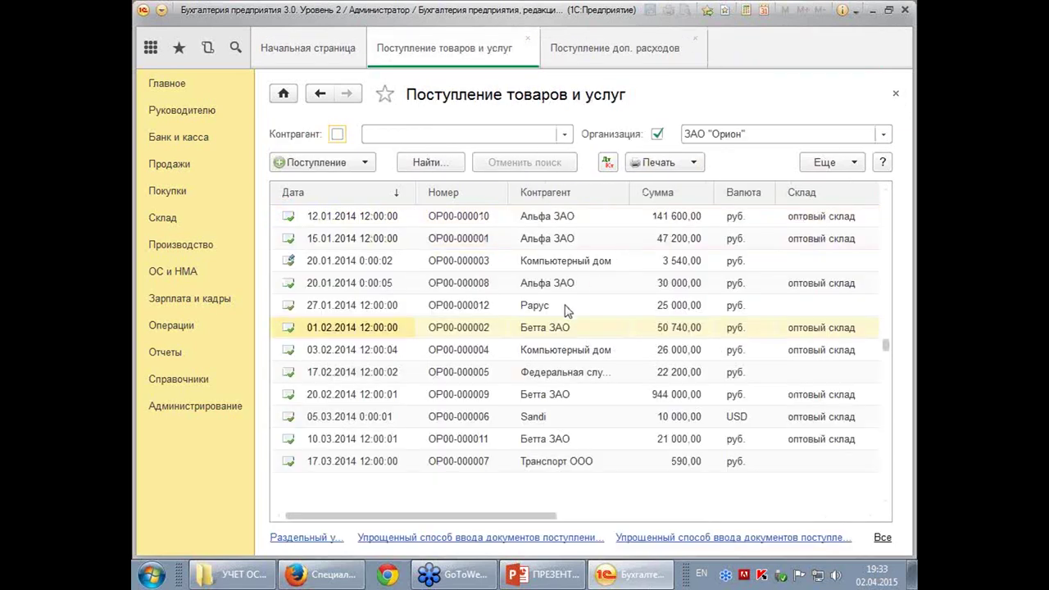
click(895, 93)
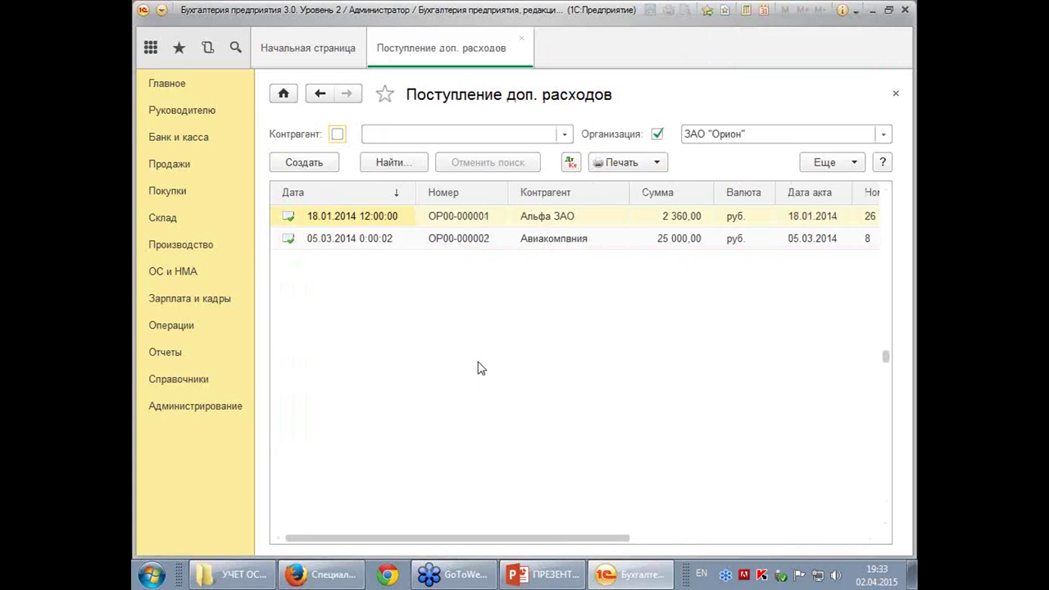
click(895, 93)
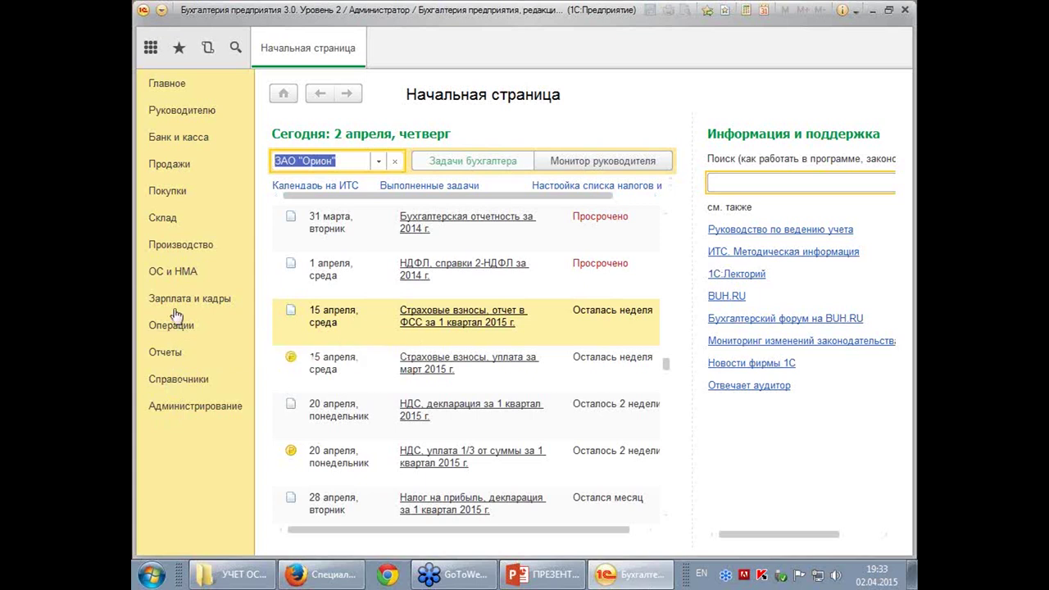
Examine the amounts and cost item of the DVD-R line in the 20.01.2014 goods receipt from Компьютерный дом, and post and close it
click(174, 192)
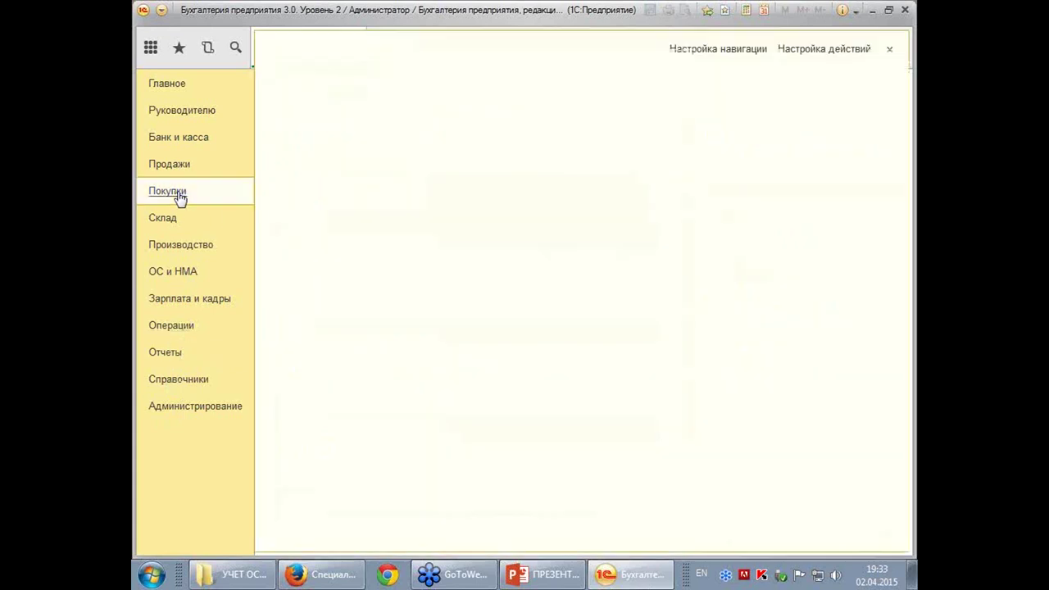
click(377, 130)
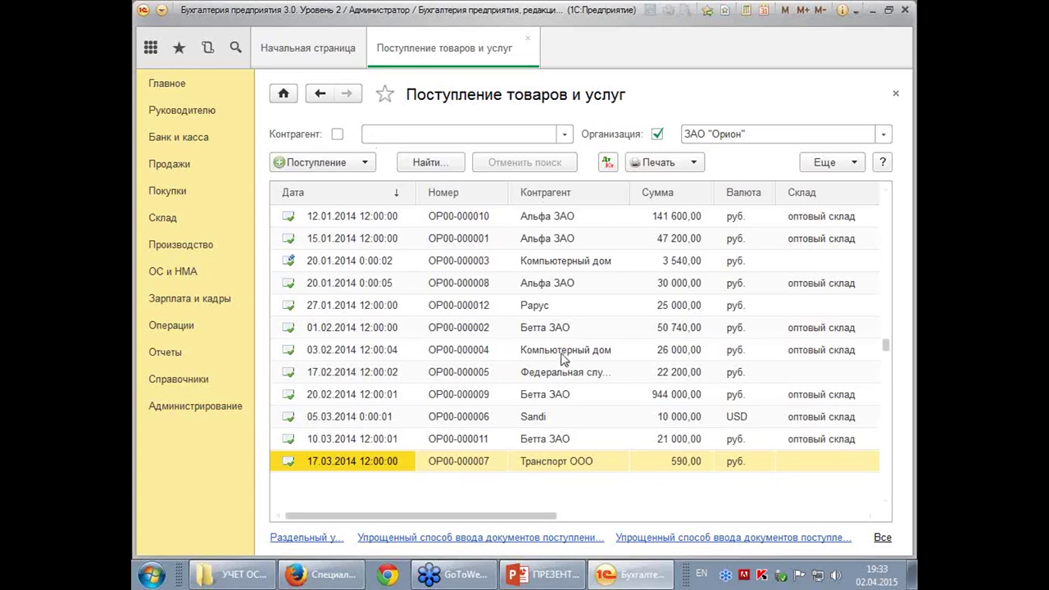
click(539, 260)
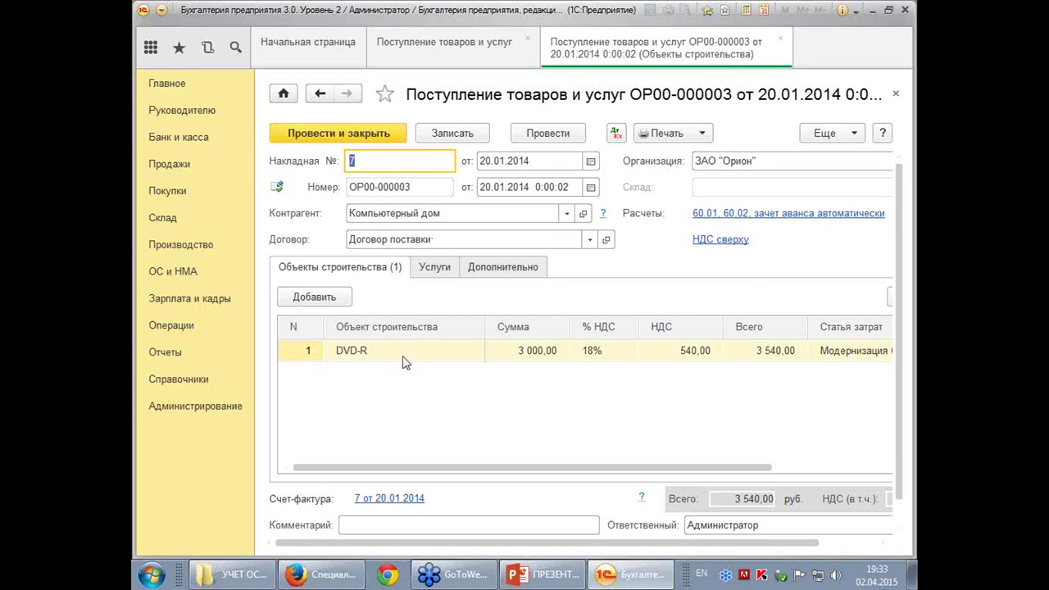
click(542, 354)
click(721, 359)
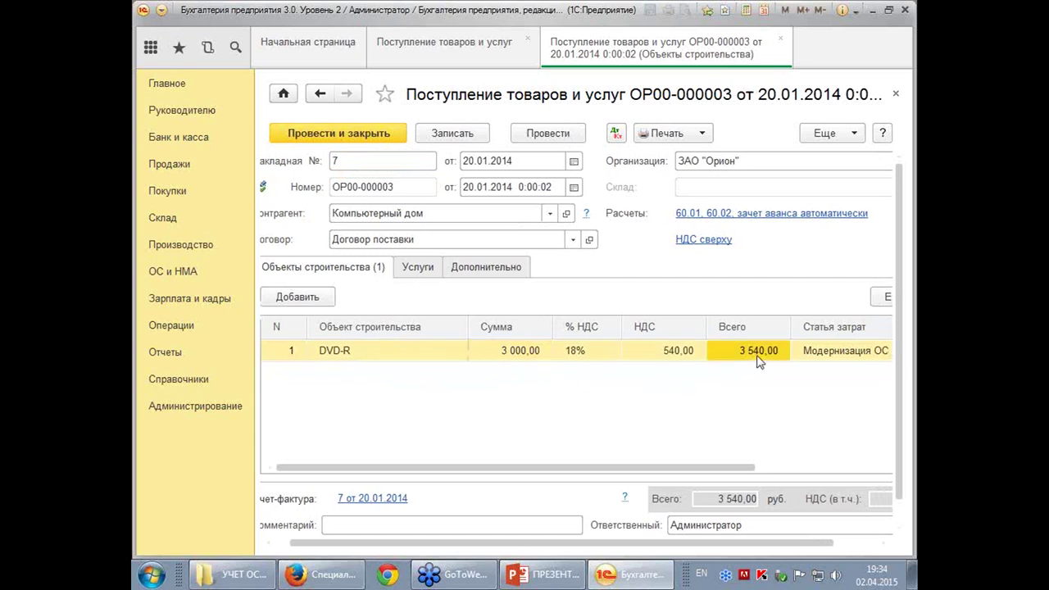
drag(704, 547, 747, 554)
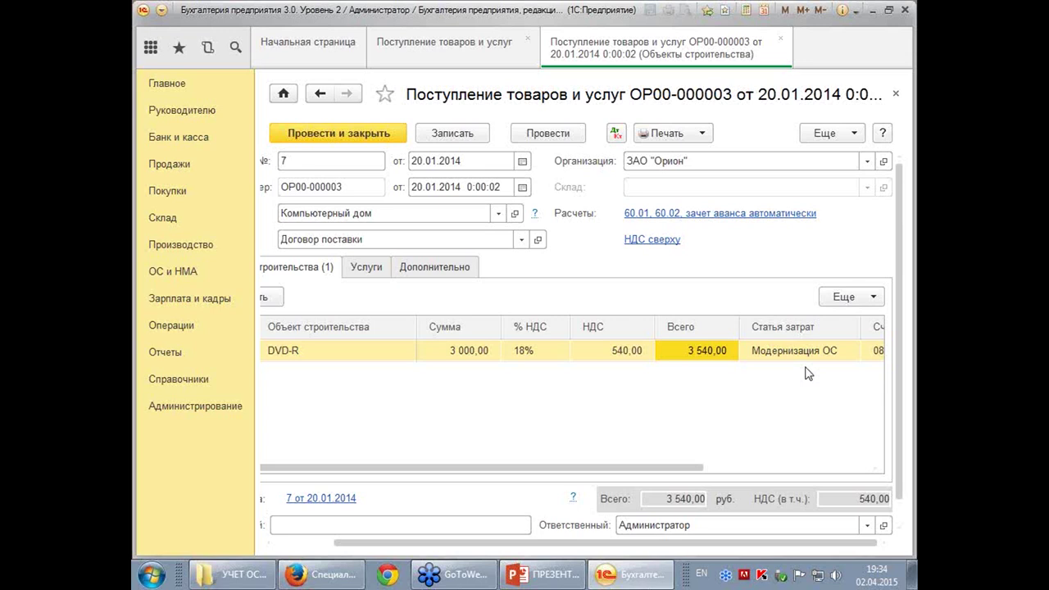
click(382, 135)
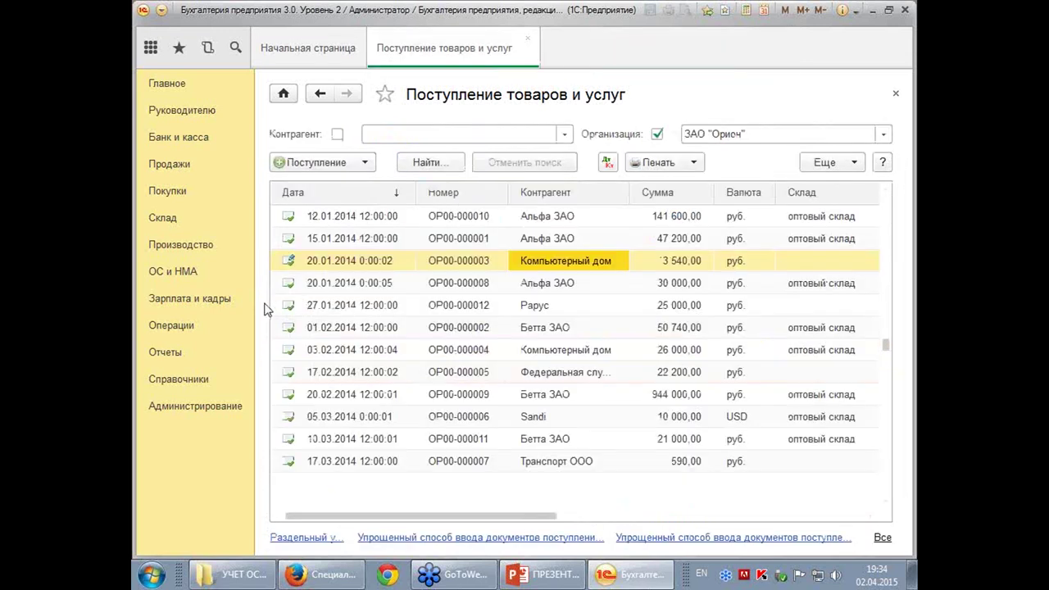
Examine the cost item and construction method in the accounting entries of the Компьютерный дом receipt without changing them, and post and close the receipt
double_click(583, 262)
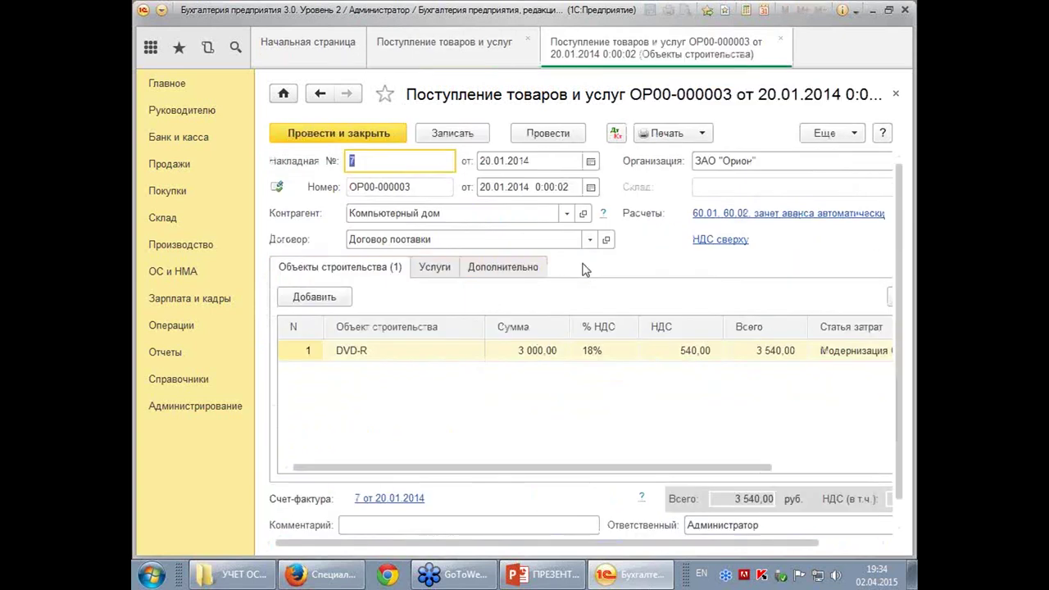
click(617, 137)
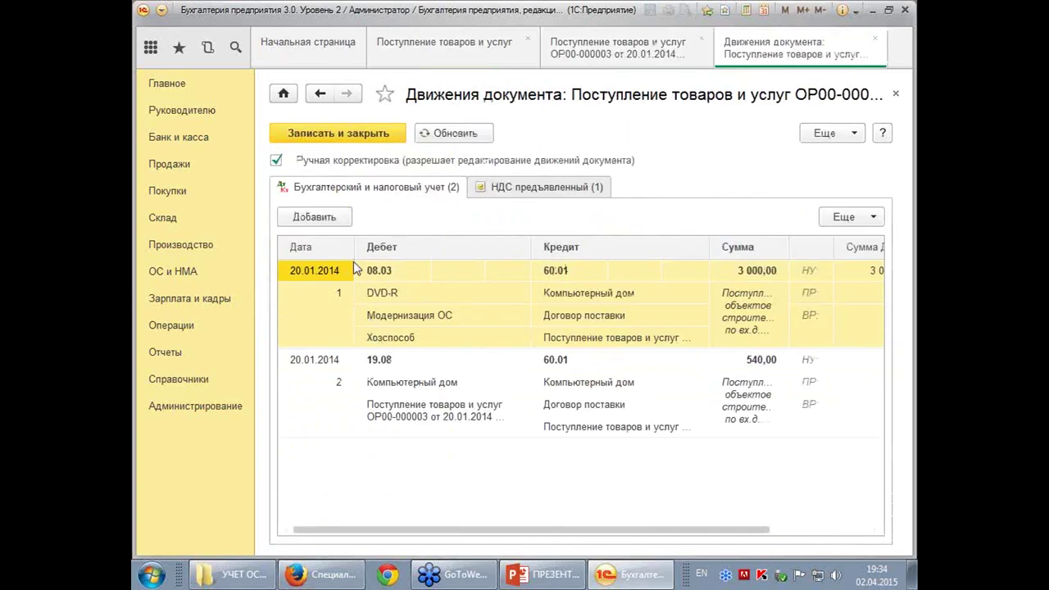
double_click(471, 319)
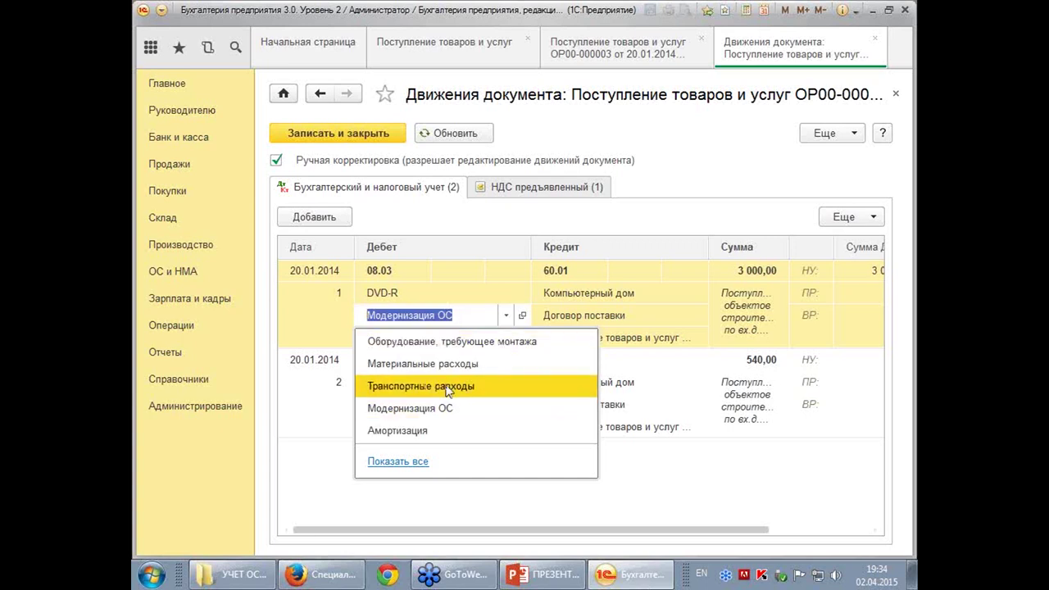
click(477, 315)
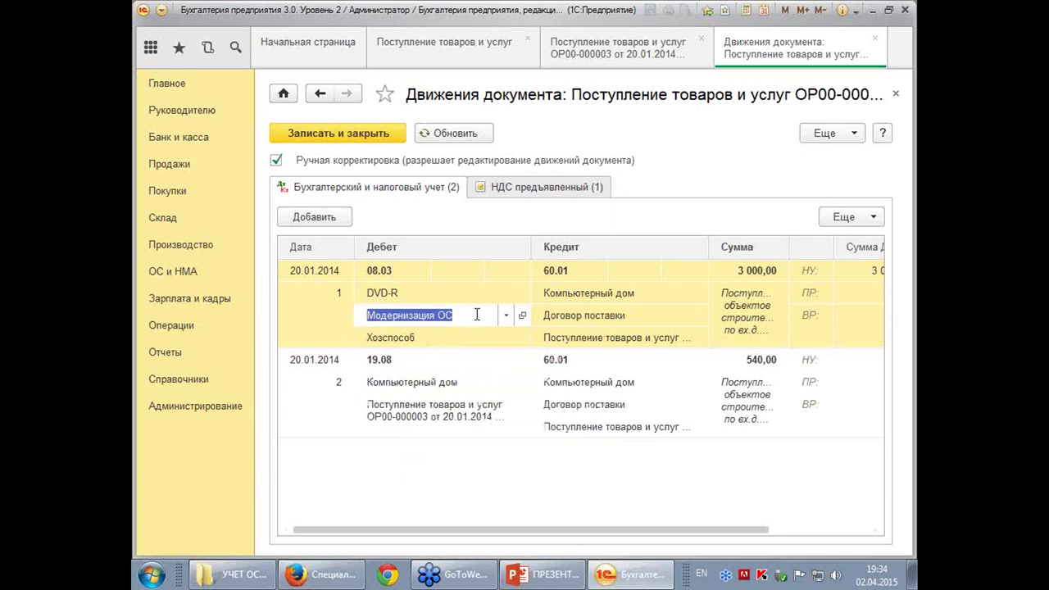
double_click(454, 340)
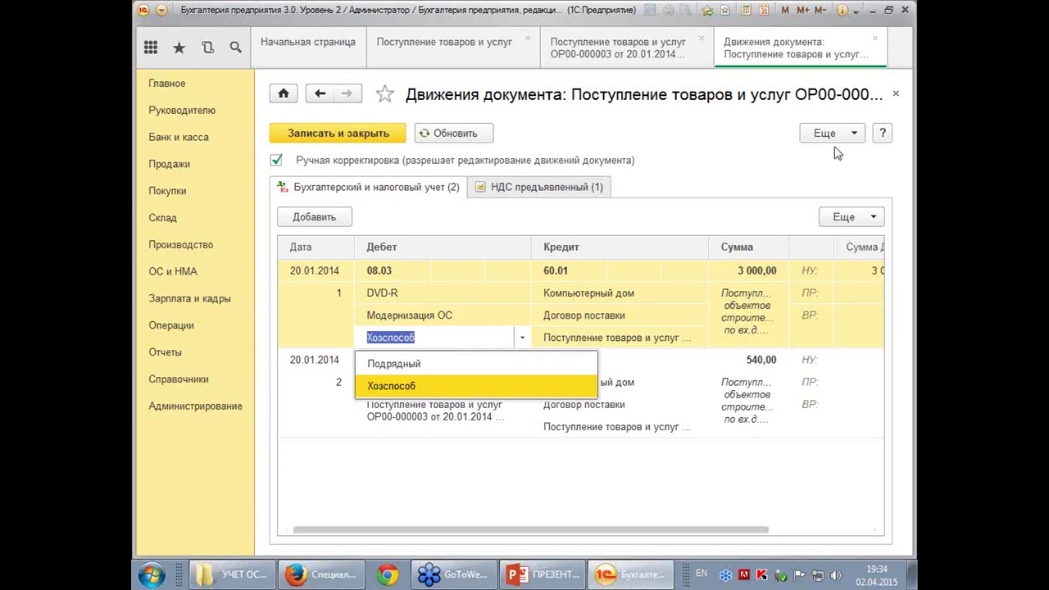
click(898, 98)
click(898, 98)
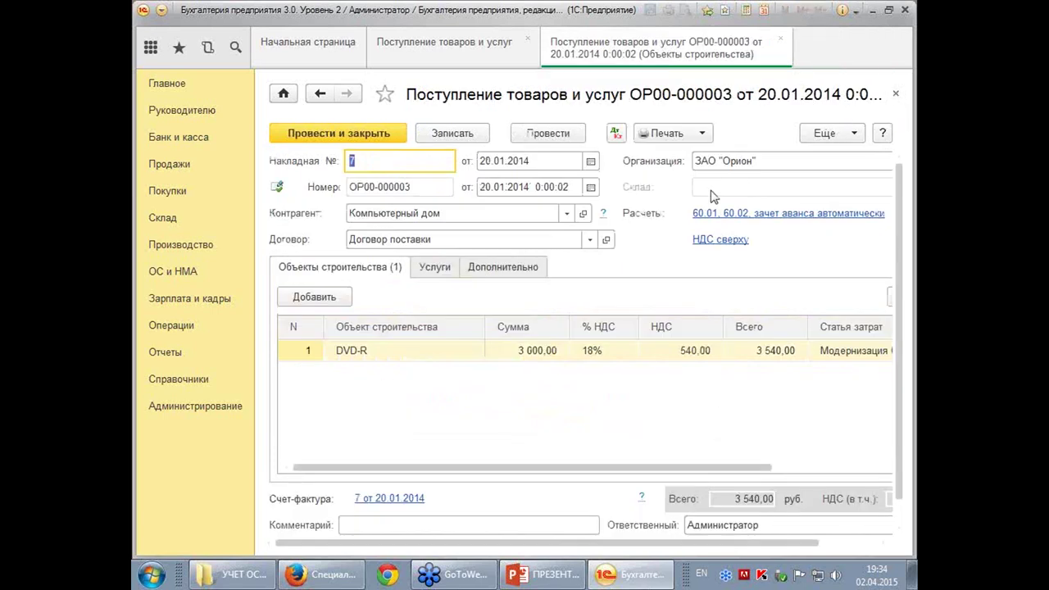
click(318, 138)
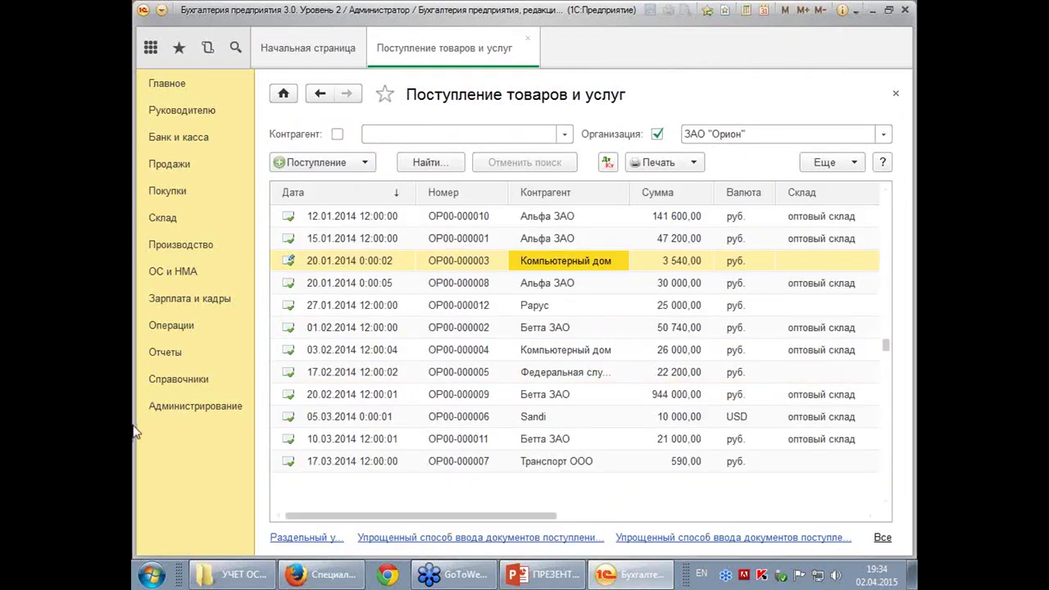
Create, fill and post a 31.03.2014 VAT accrual for self-performed construction (Начисление НДС по СМР хозспособом) for ЗАО "Орион", and review its accounting entries
click(173, 328)
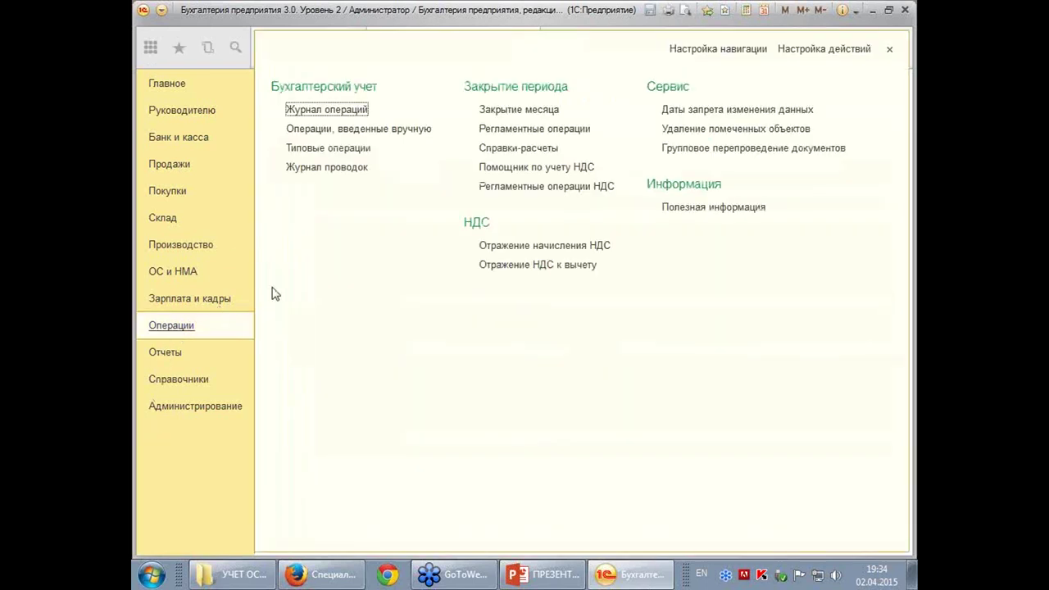
click(517, 186)
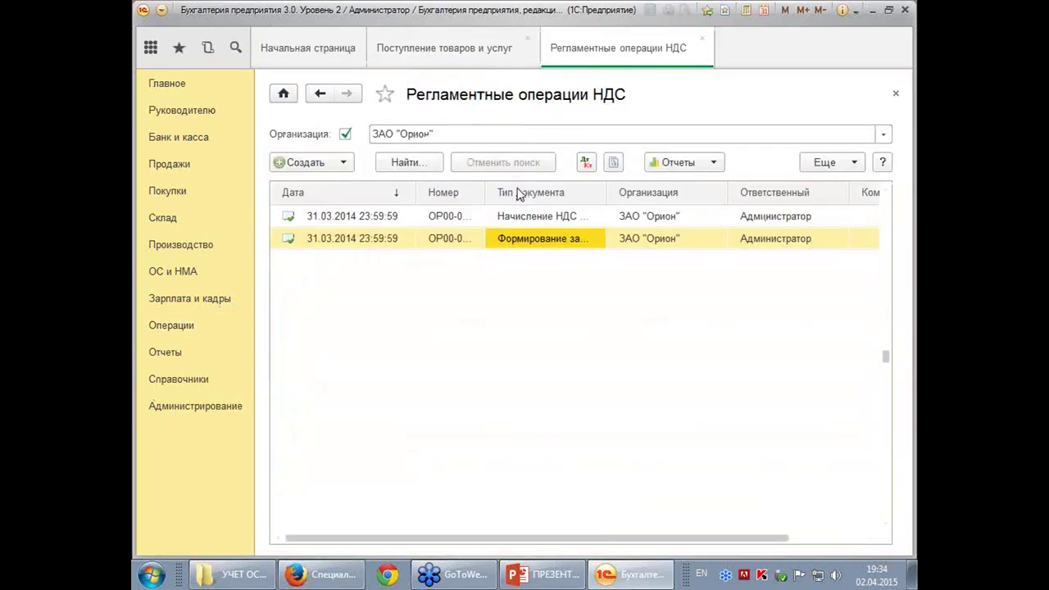
click(344, 164)
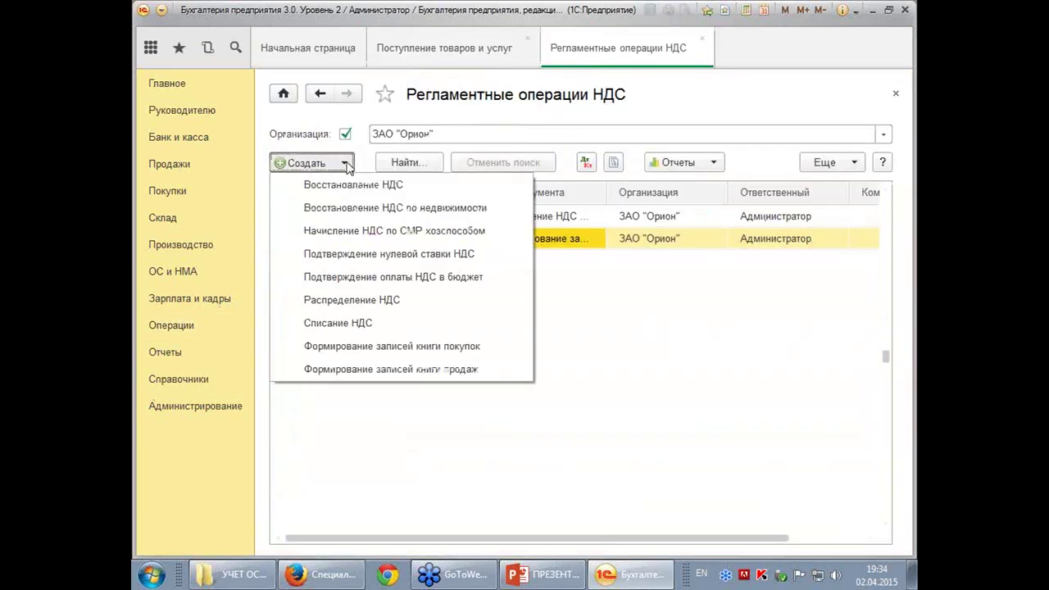
click(360, 233)
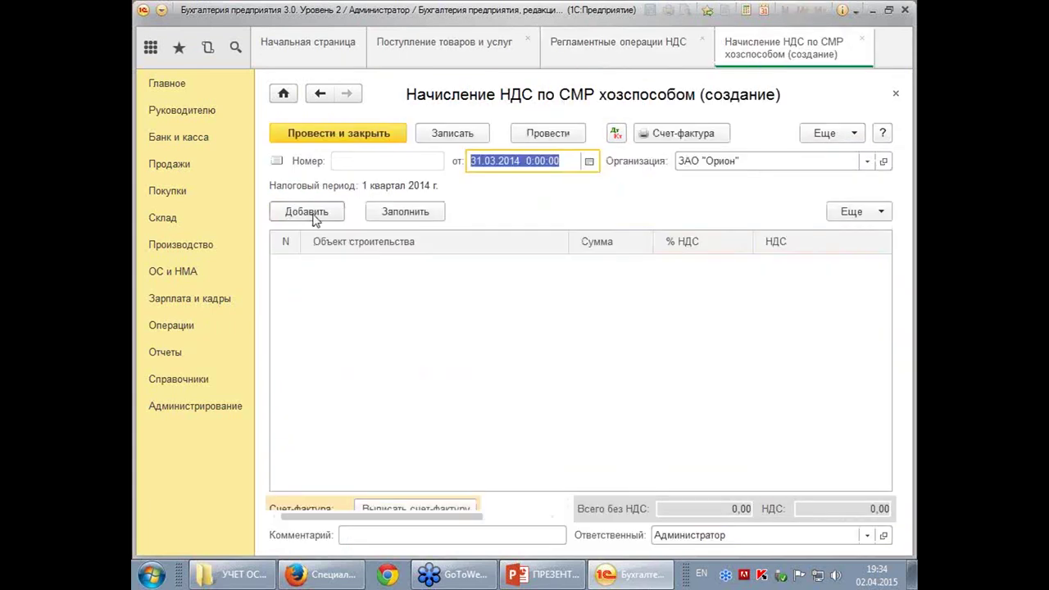
click(406, 212)
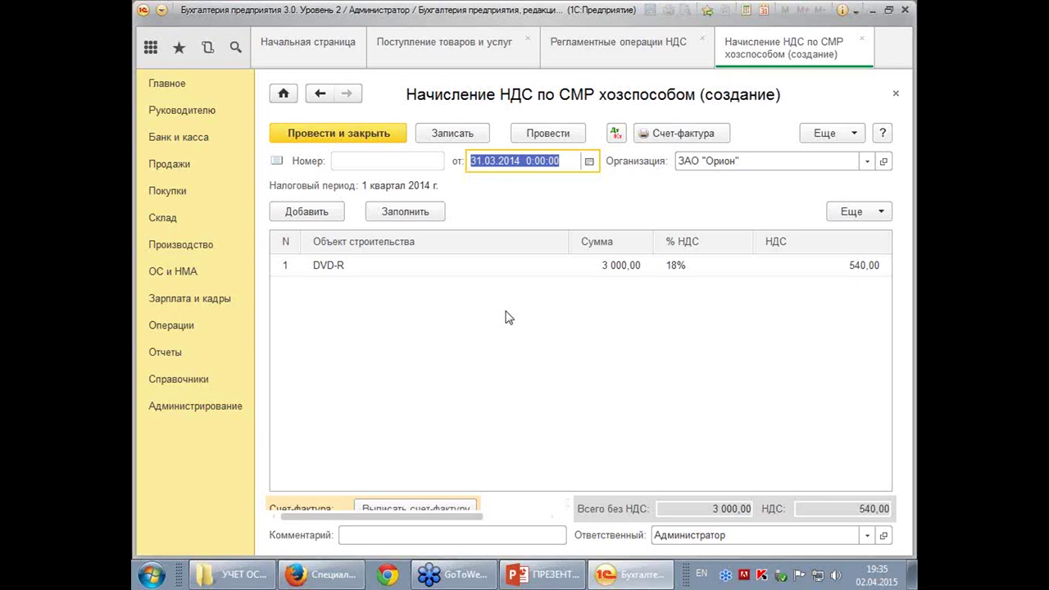
click(547, 136)
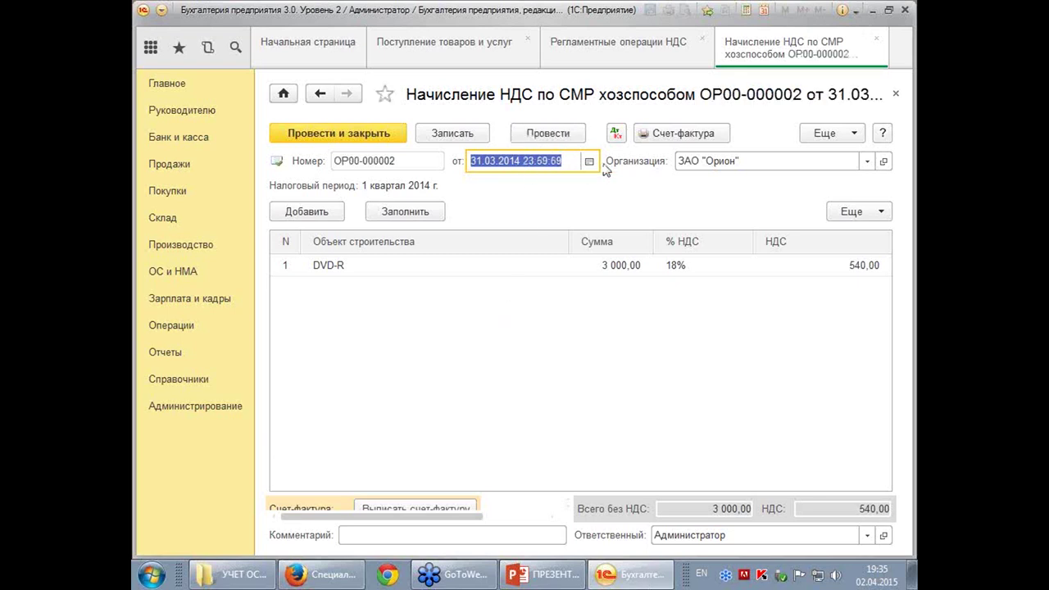
click(617, 135)
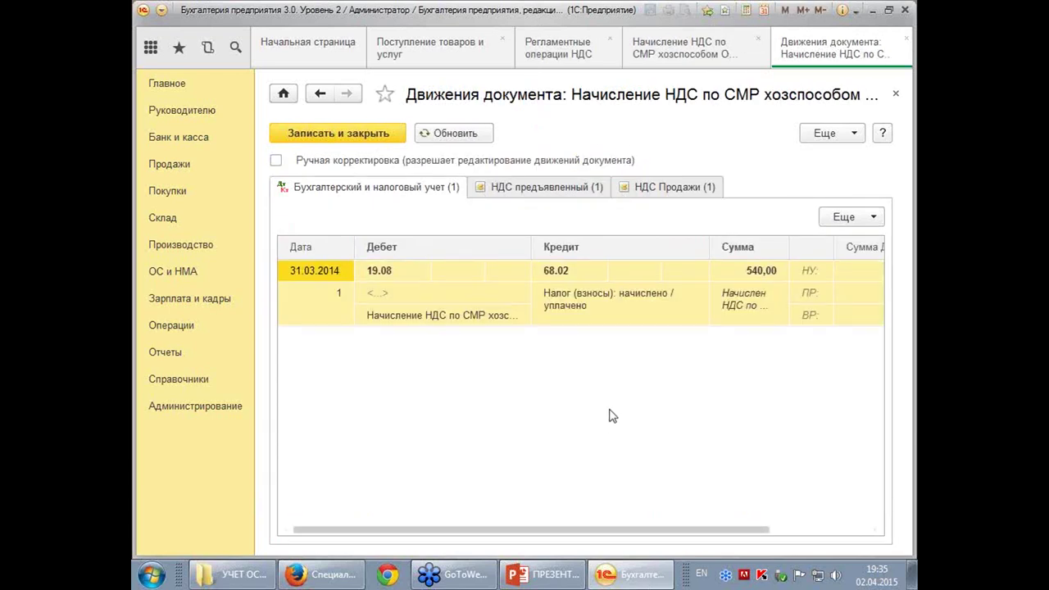
click(897, 96)
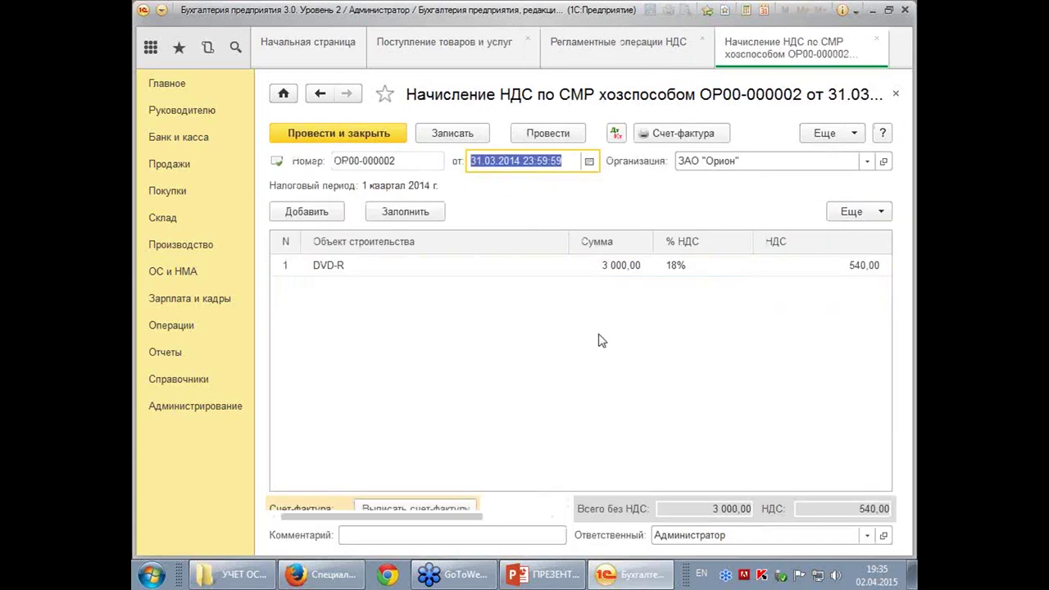
Issue the invoice for the self-performed construction VAT accrual and examine its printed form, including the tax columns
click(403, 506)
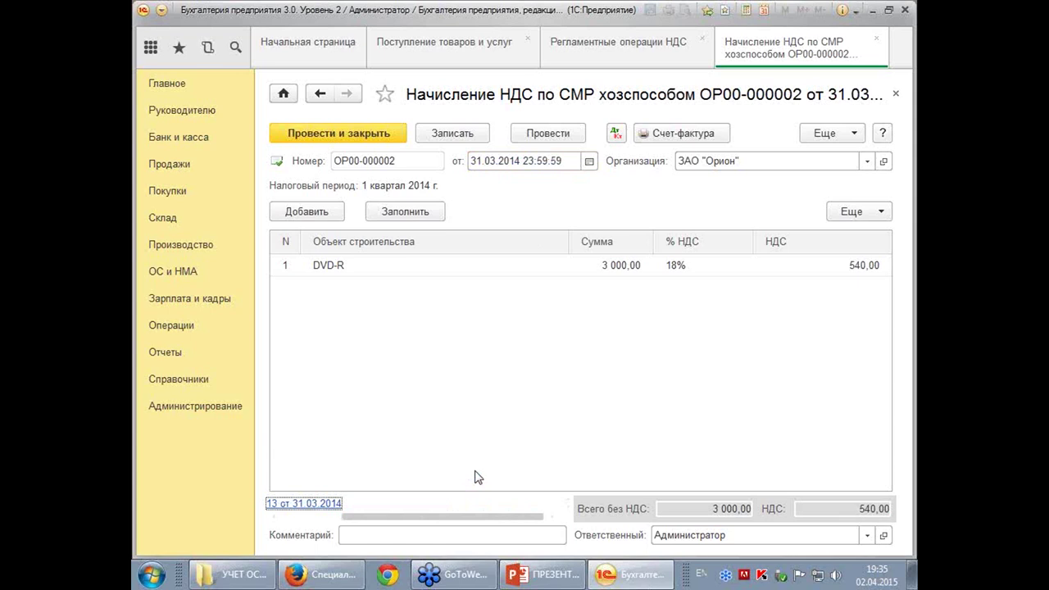
click(672, 133)
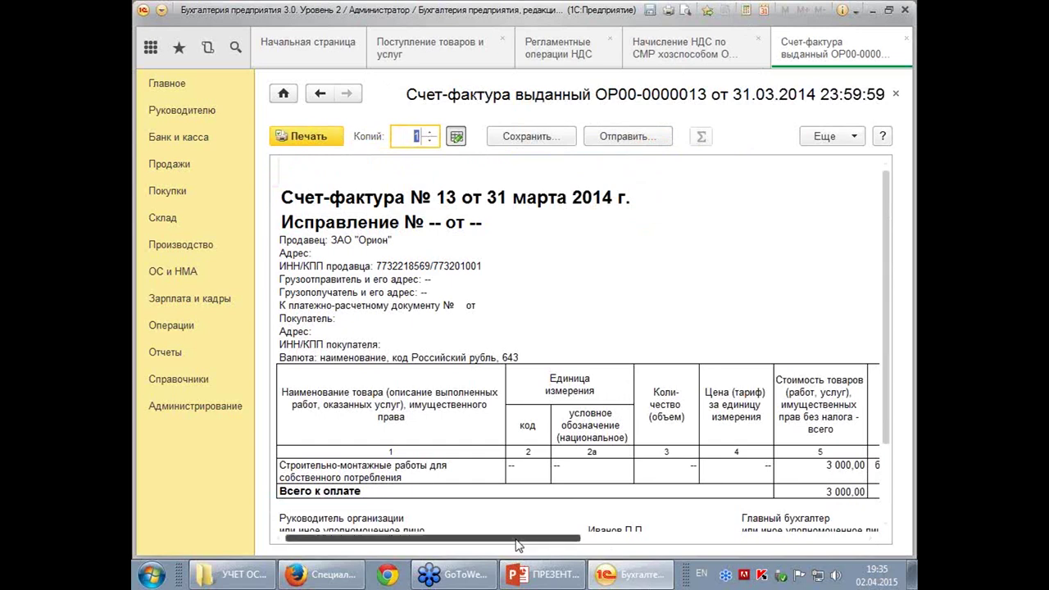
mouse_move(518, 546)
mouse_down()
mouse_move(559, 545)
mouse_move(518, 546)
mouse_up()
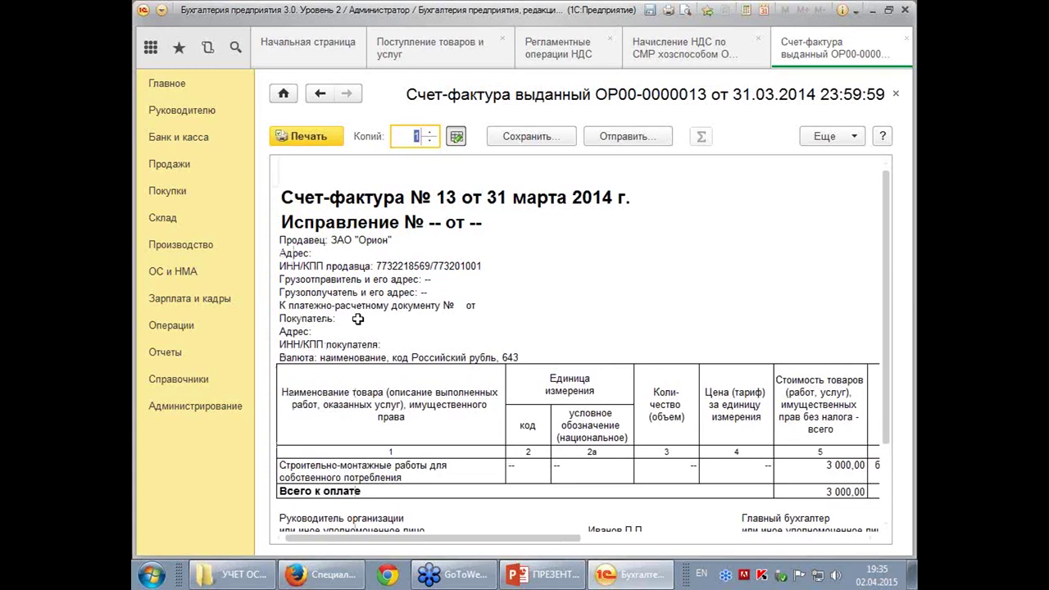
drag(480, 544, 616, 562)
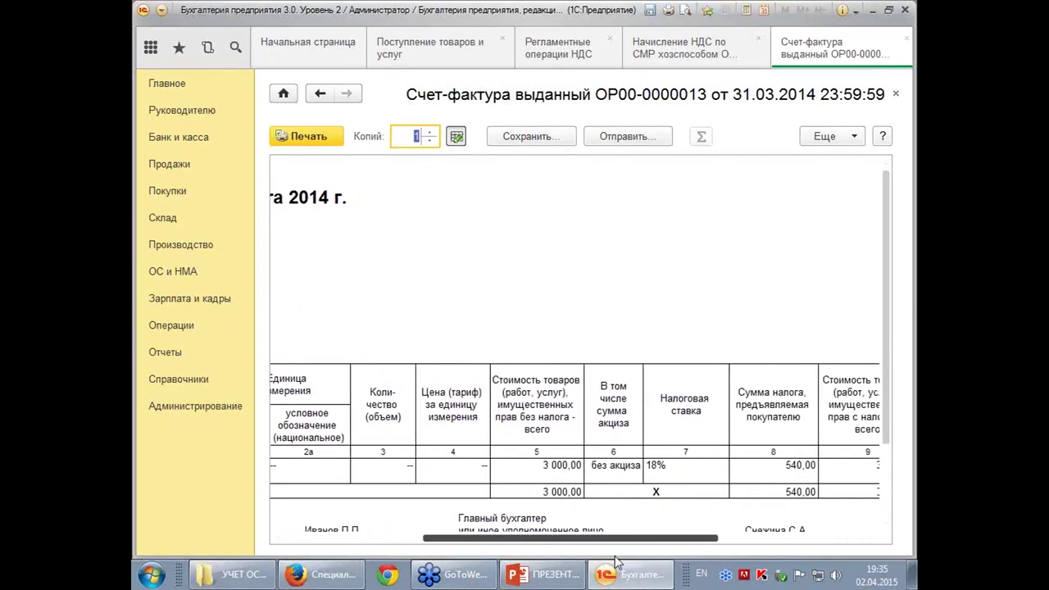
click(896, 97)
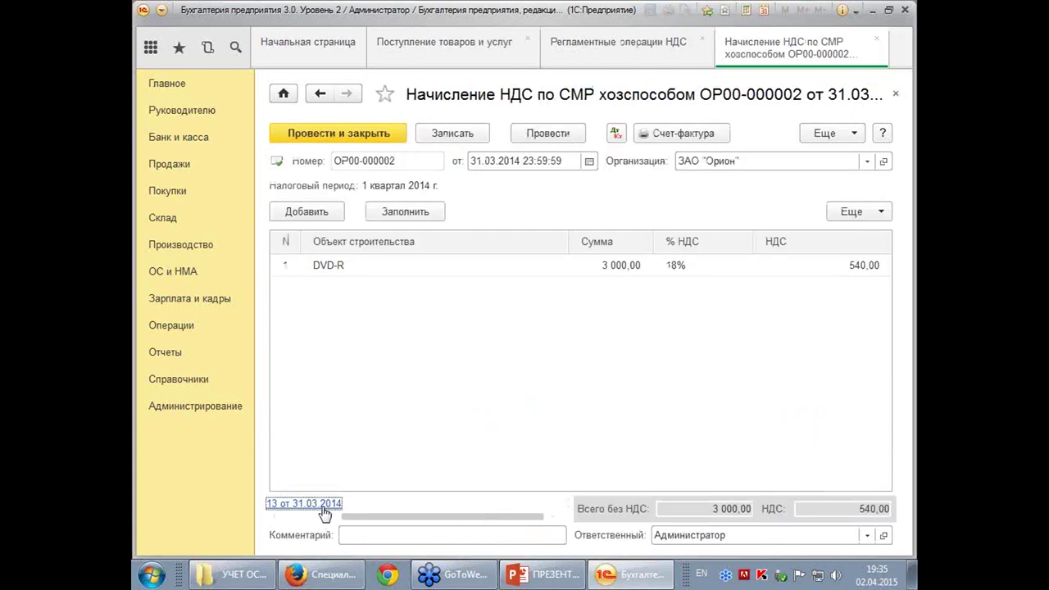
Post and close the VAT accrual document, and close the VAT routine operations and goods receipt lists
click(384, 135)
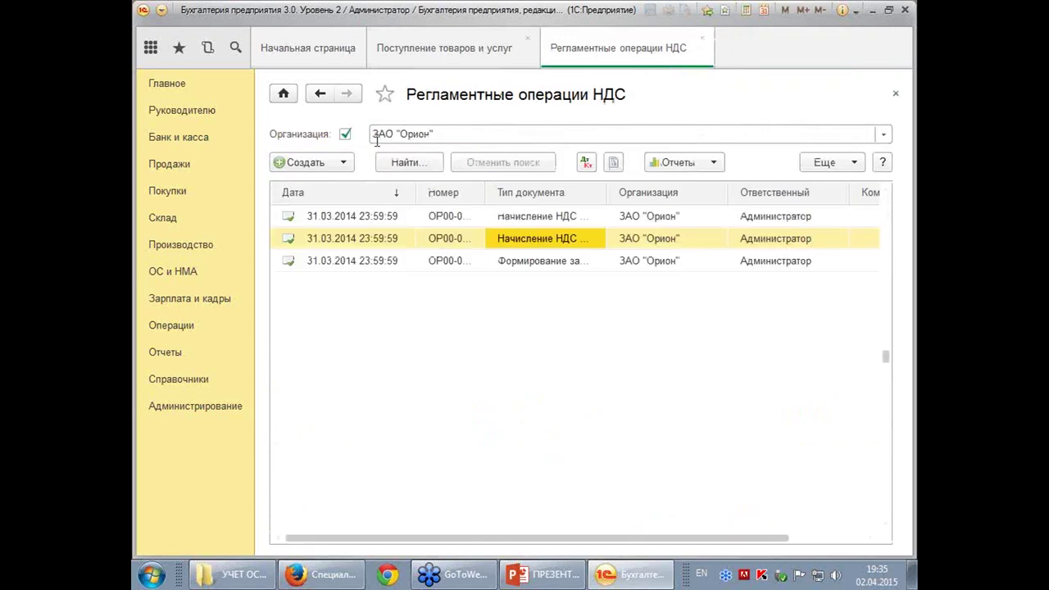
click(896, 96)
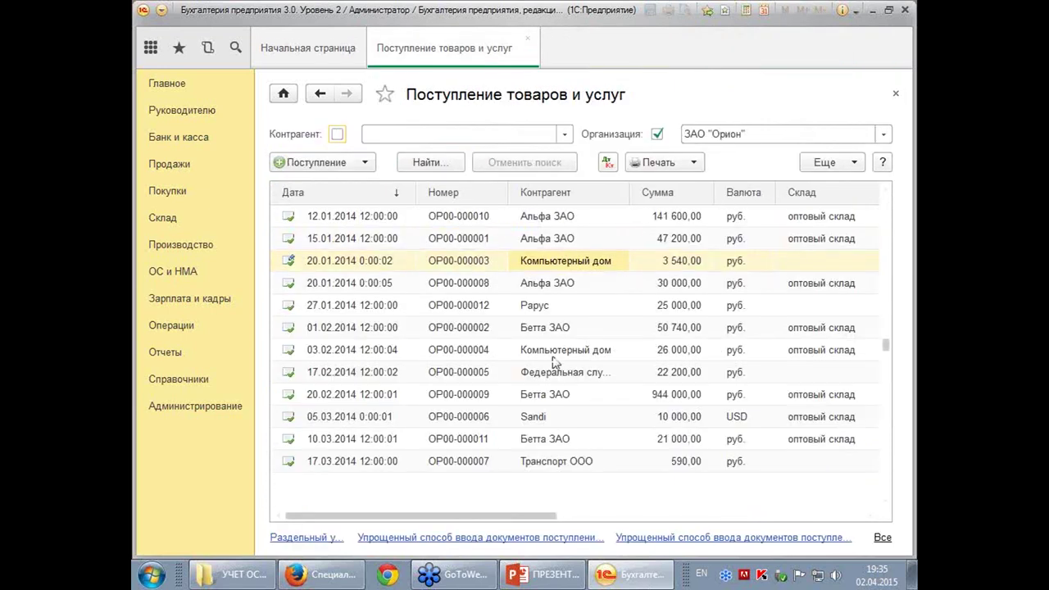
click(897, 97)
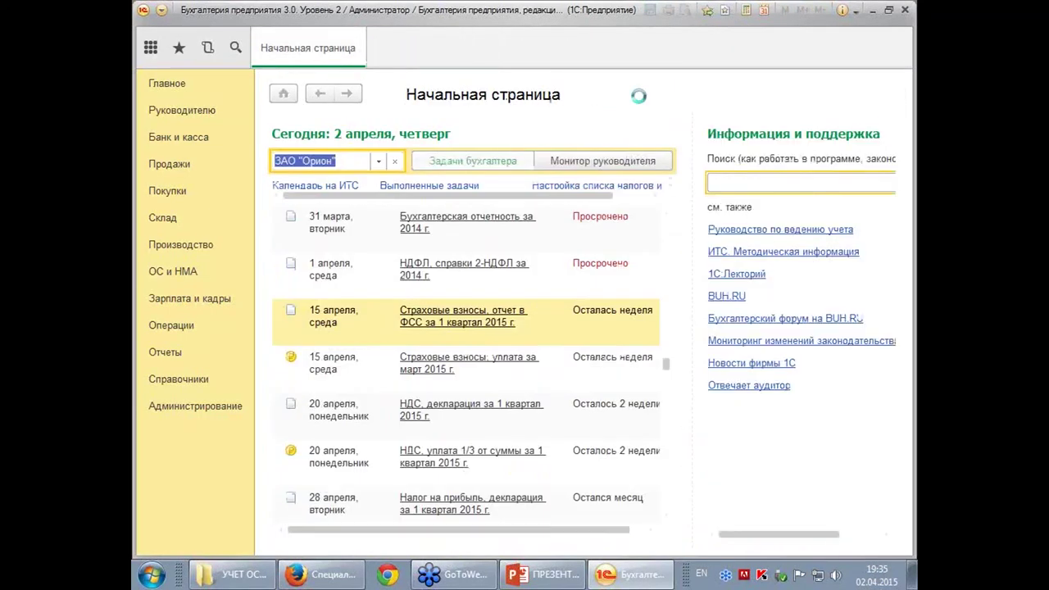
Open the 20.01.2014 fixed asset modernization document (Модернизация ОС) for construction object DVD-R
click(186, 276)
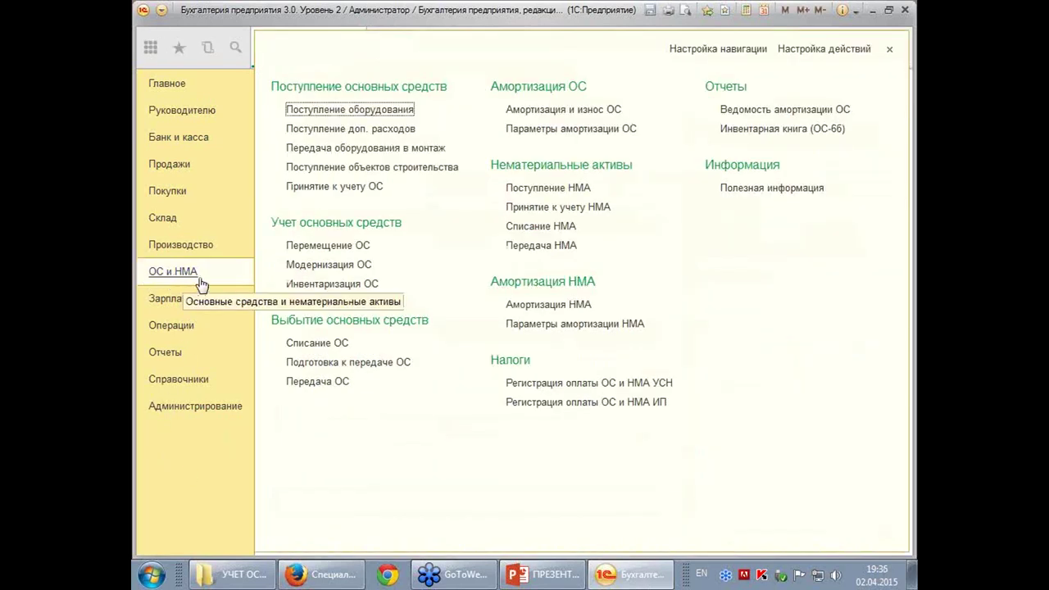
click(327, 265)
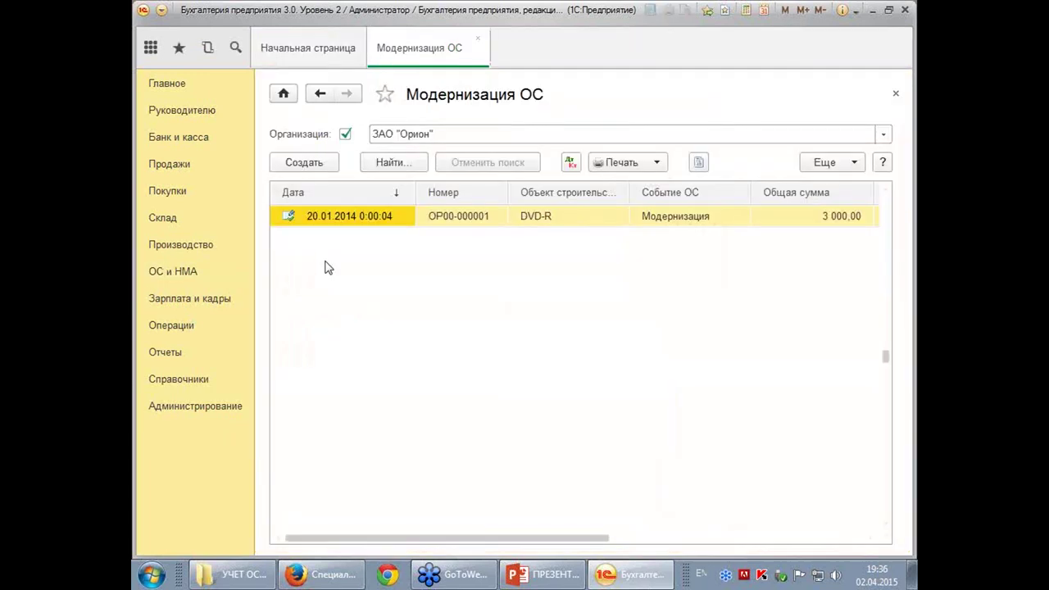
double_click(358, 218)
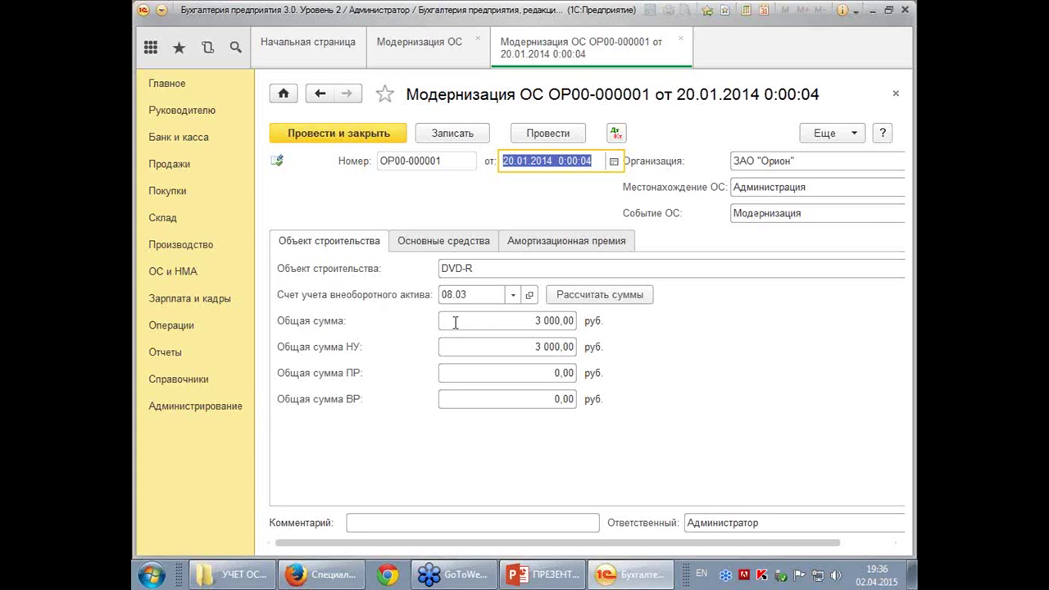
Recalculate the total amounts for construction object DVD-R on account 08.03 and review them
click(503, 268)
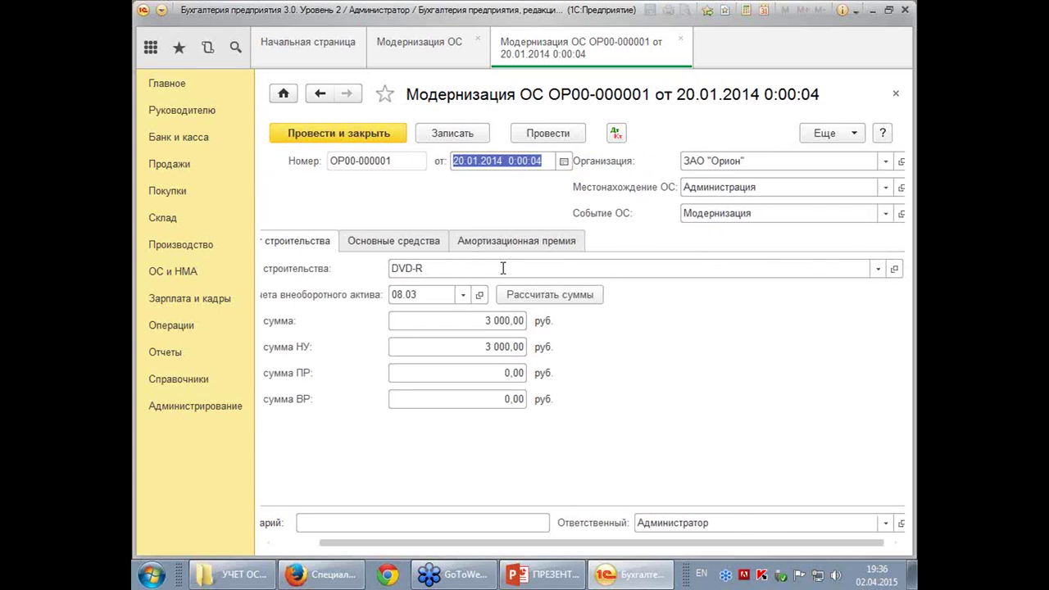
click(472, 323)
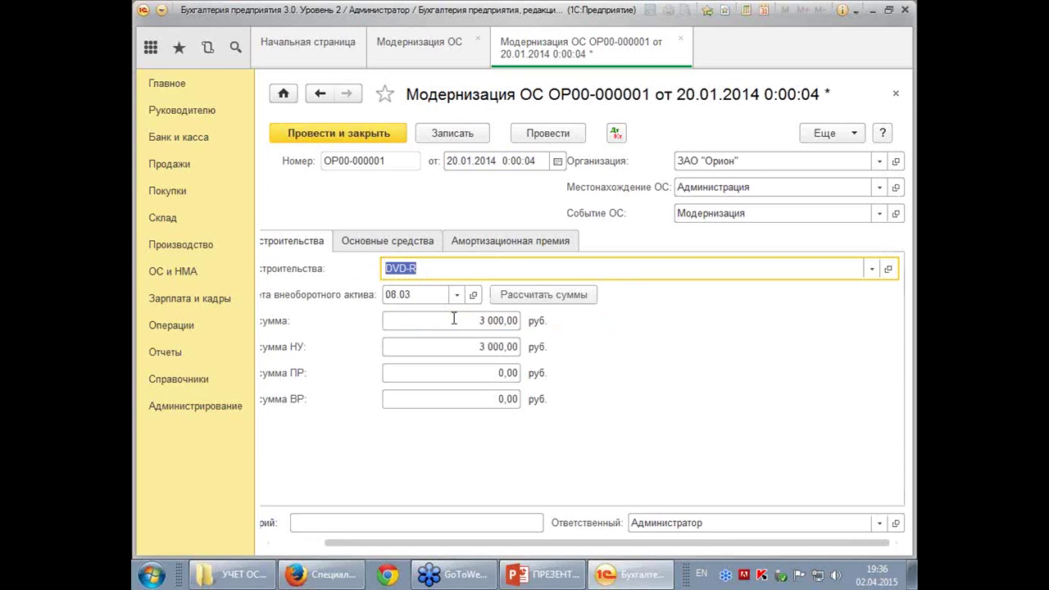
click(542, 297)
click(523, 302)
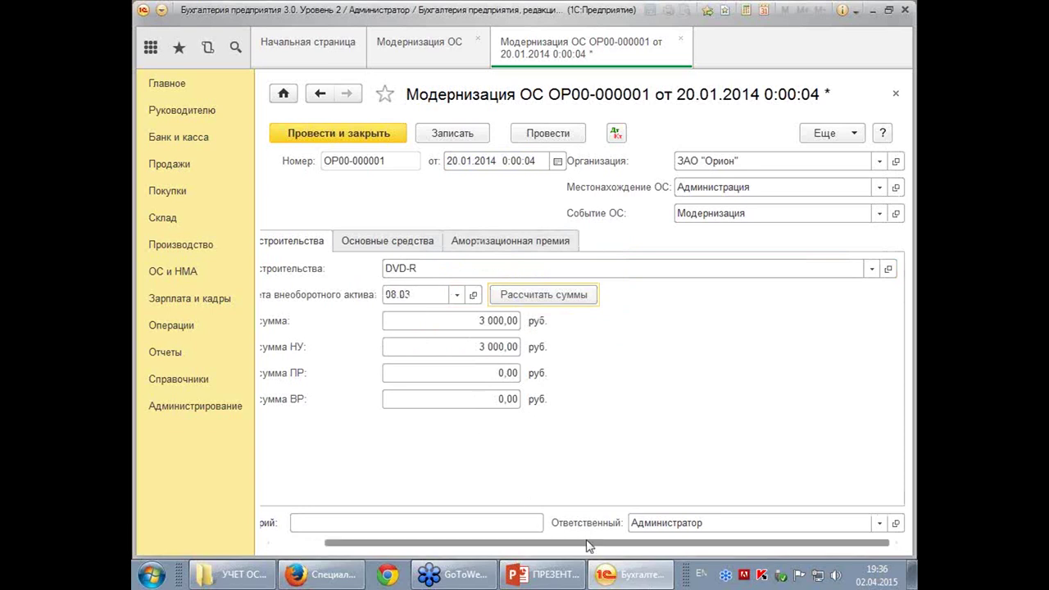
drag(602, 542, 553, 543)
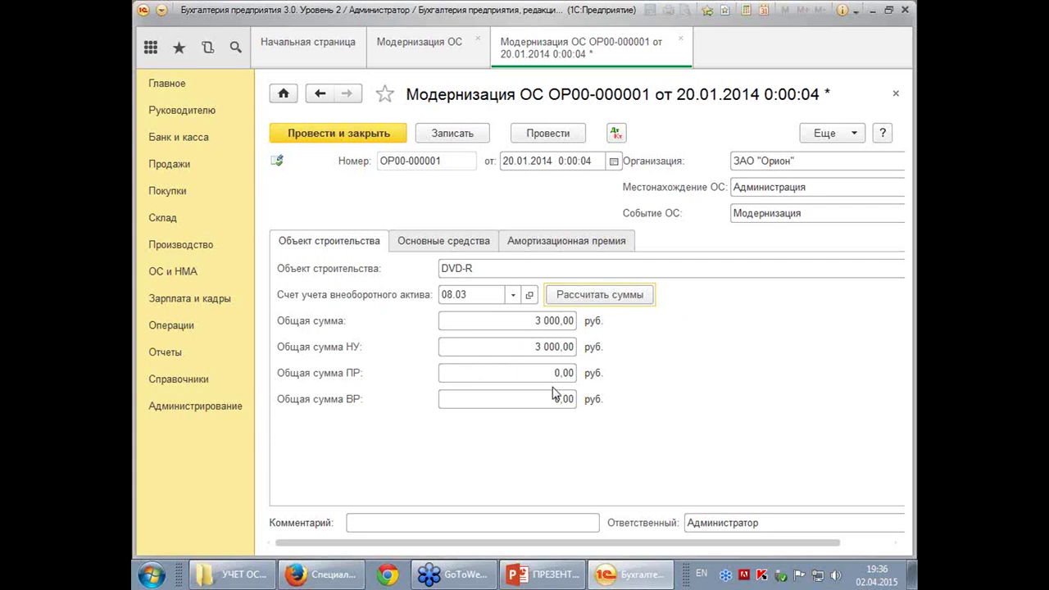
Try to fill the modernization's fixed asset table by name for Компьютер, and close the document without saving the changes
click(430, 246)
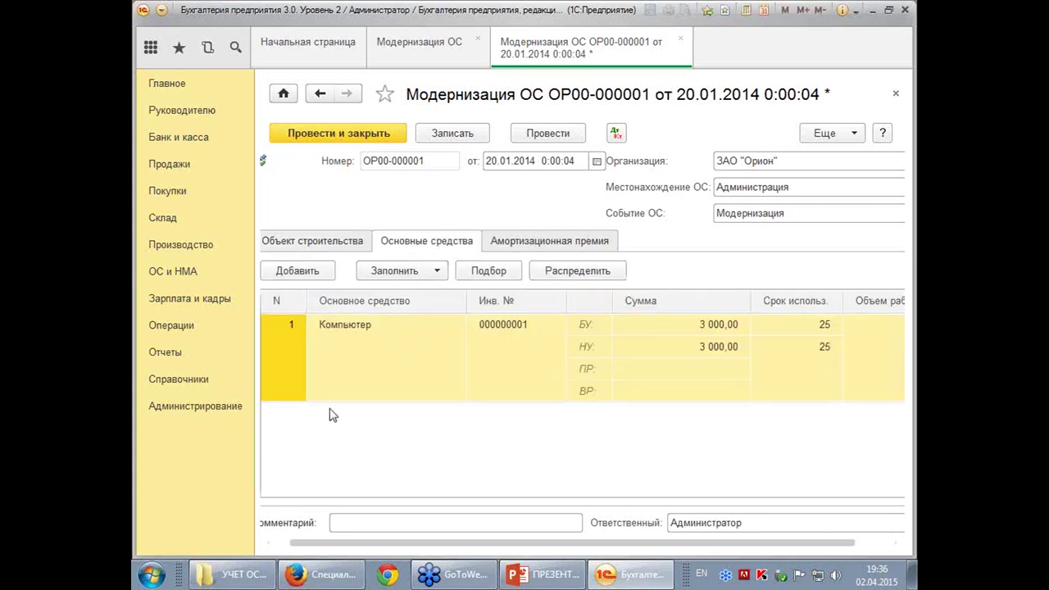
double_click(410, 336)
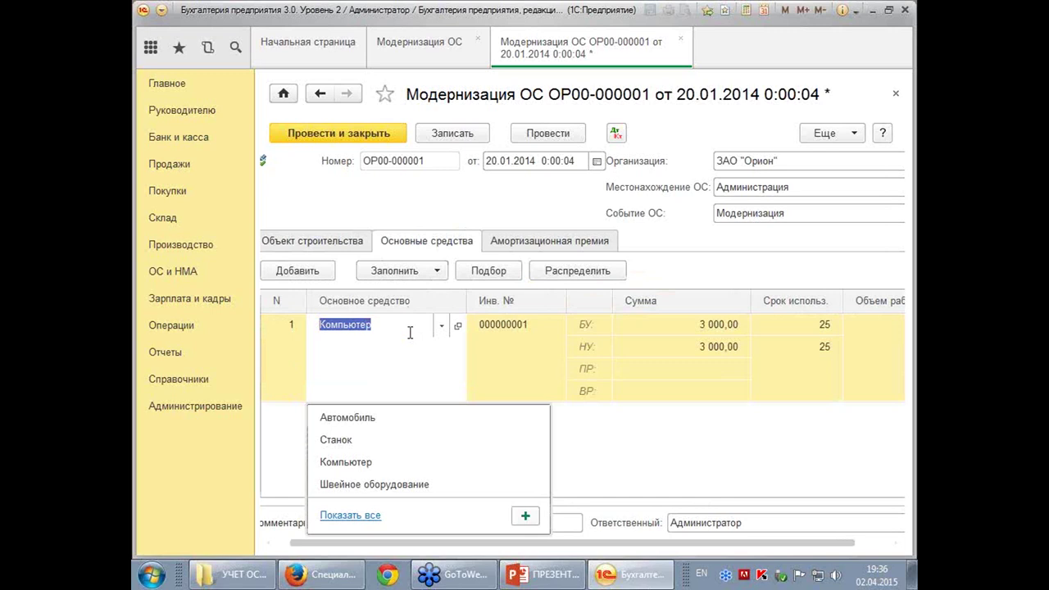
key(Escape)
click(438, 272)
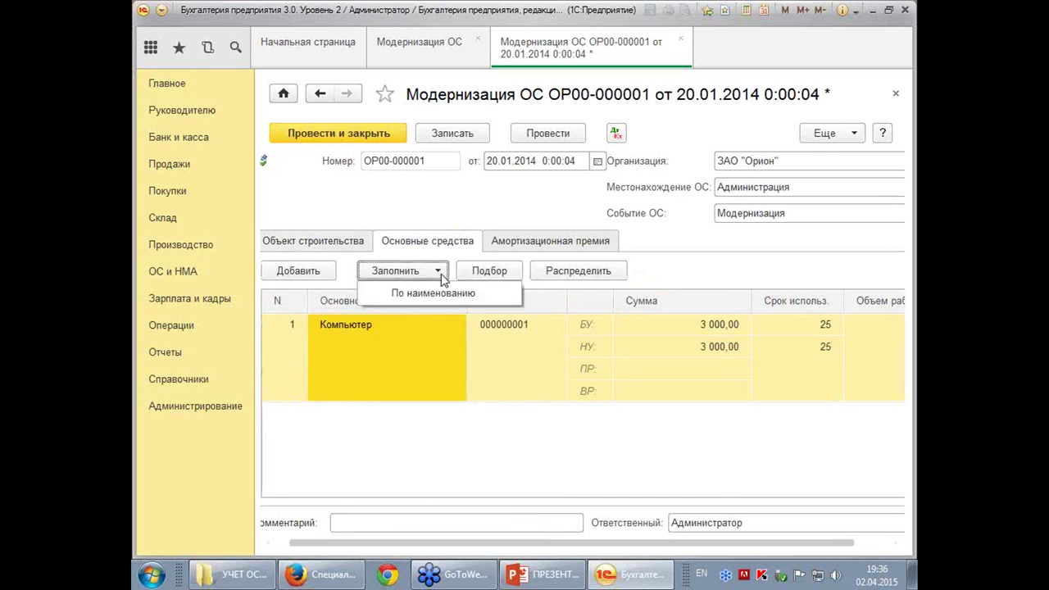
click(433, 293)
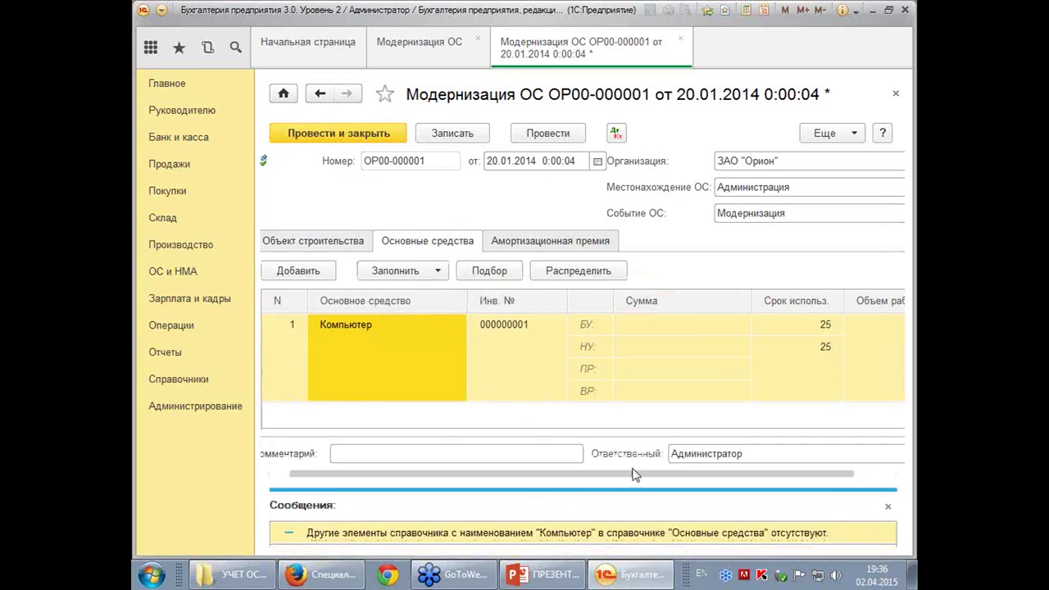
click(889, 508)
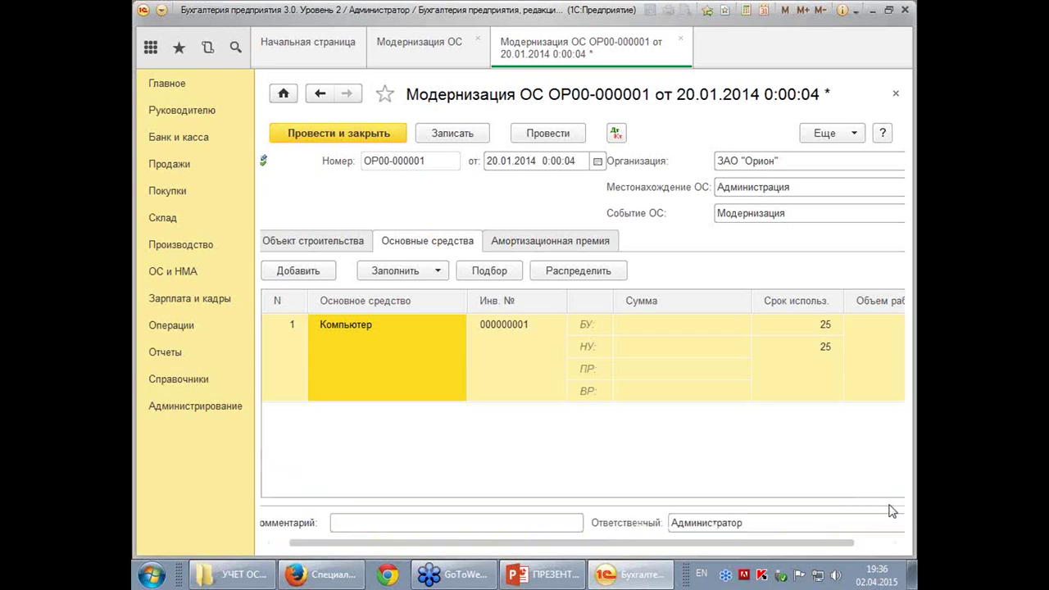
click(687, 326)
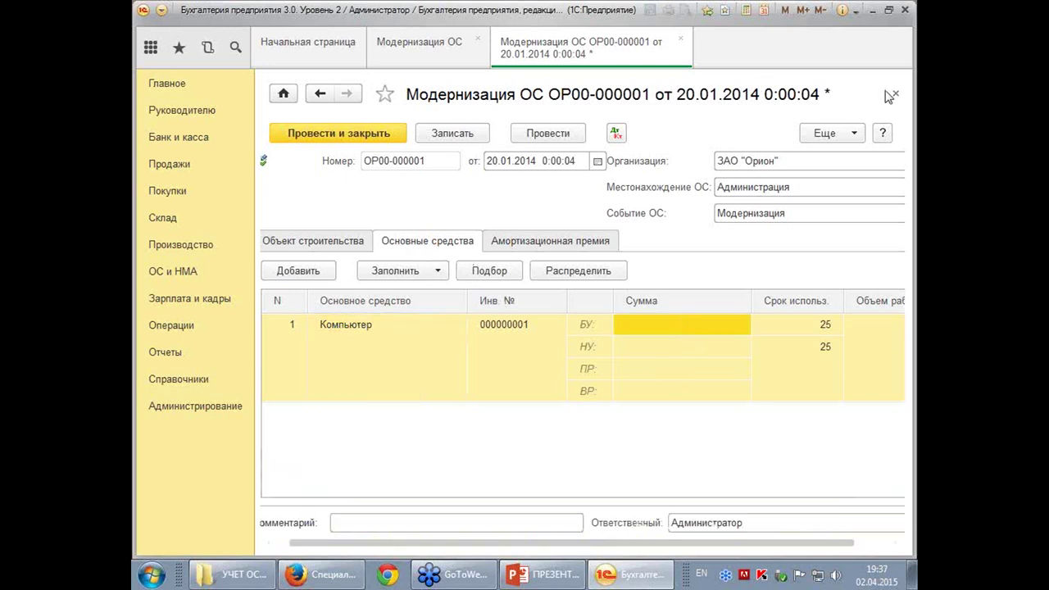
click(889, 95)
click(517, 305)
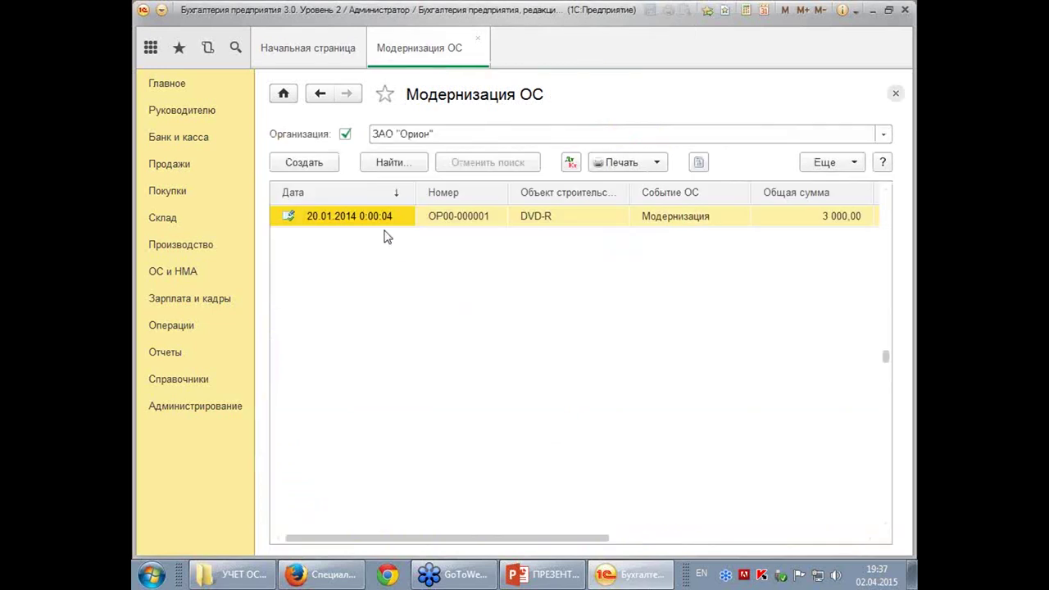
Reopen the DVD-R modernization document and examine the amounts and useful life in its fixed asset line for Компьютер
double_click(380, 217)
click(460, 244)
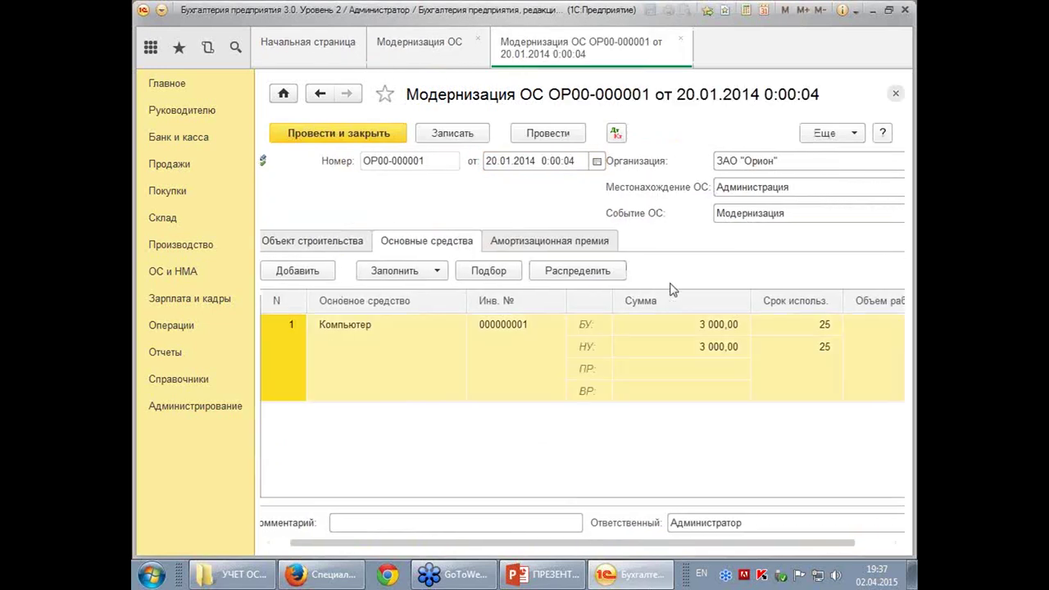
click(690, 336)
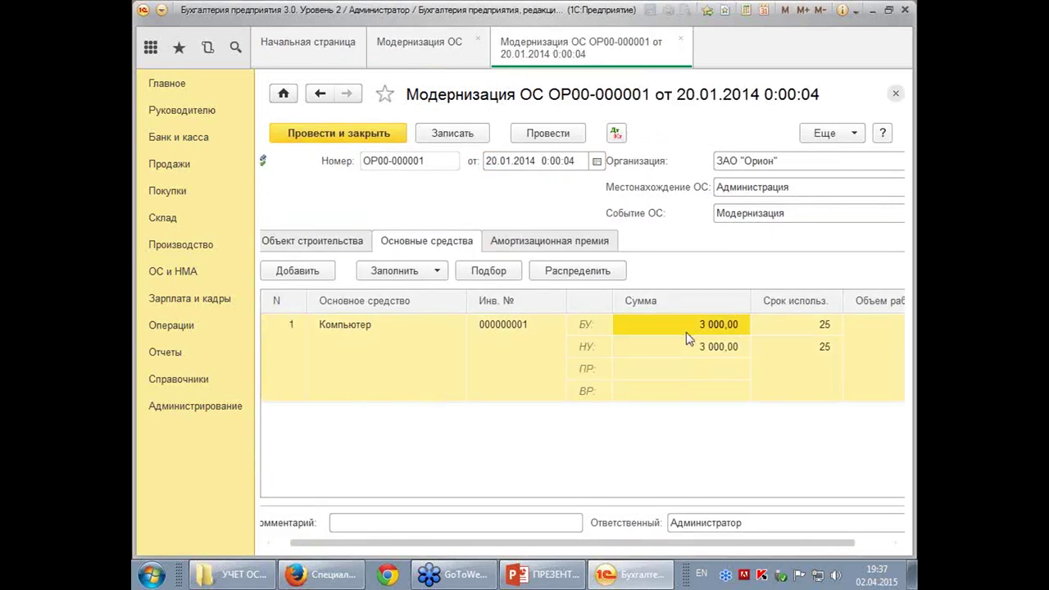
drag(555, 544, 664, 562)
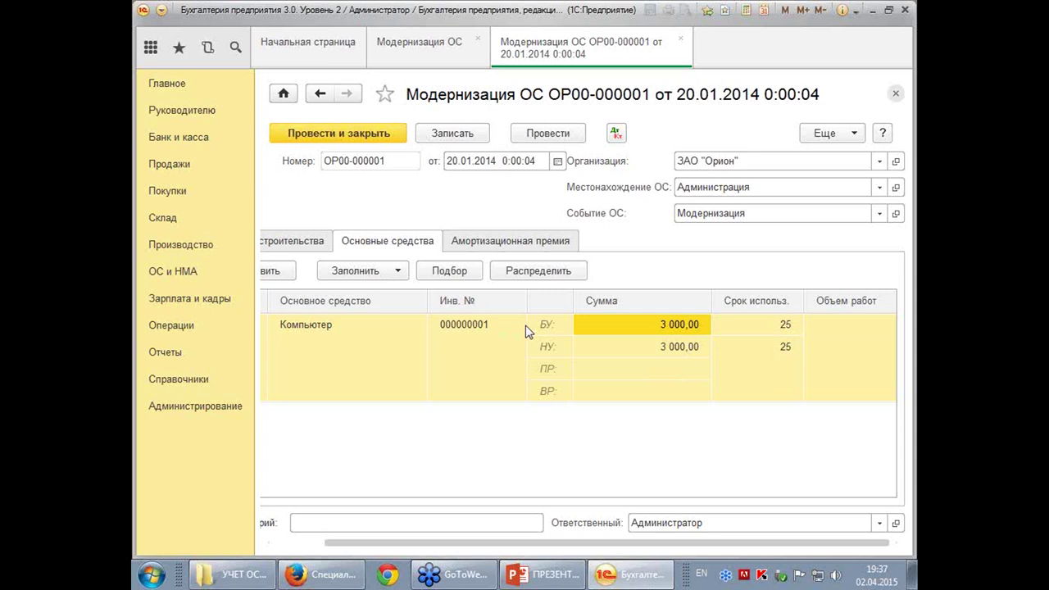
Generate the account turnover balance sheet for account 01.01 of ЗАО "Орион" for 15.01.2014 – 20.01.2014
click(164, 355)
click(392, 129)
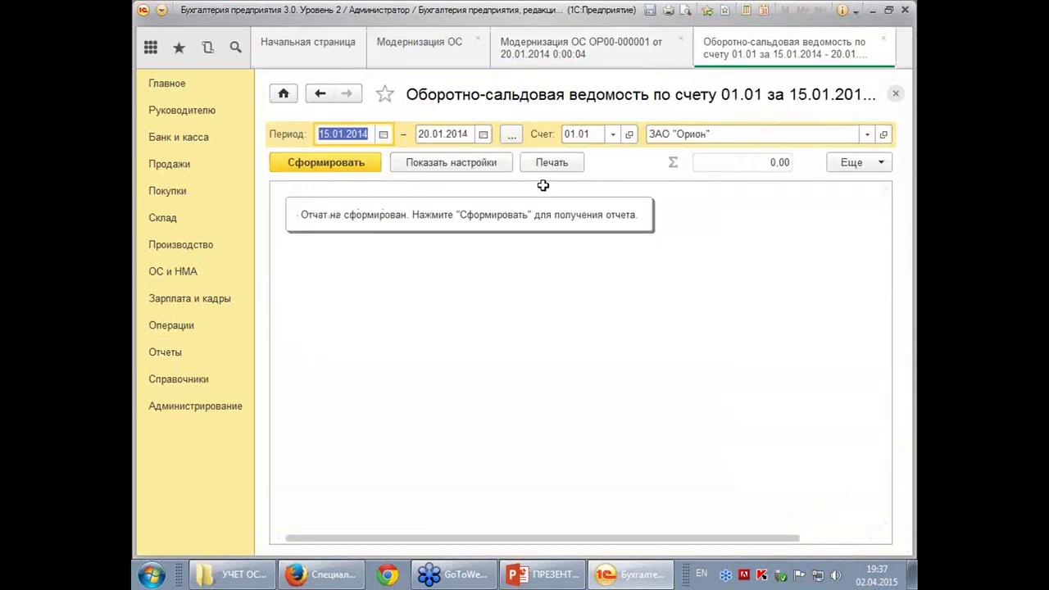
click(338, 163)
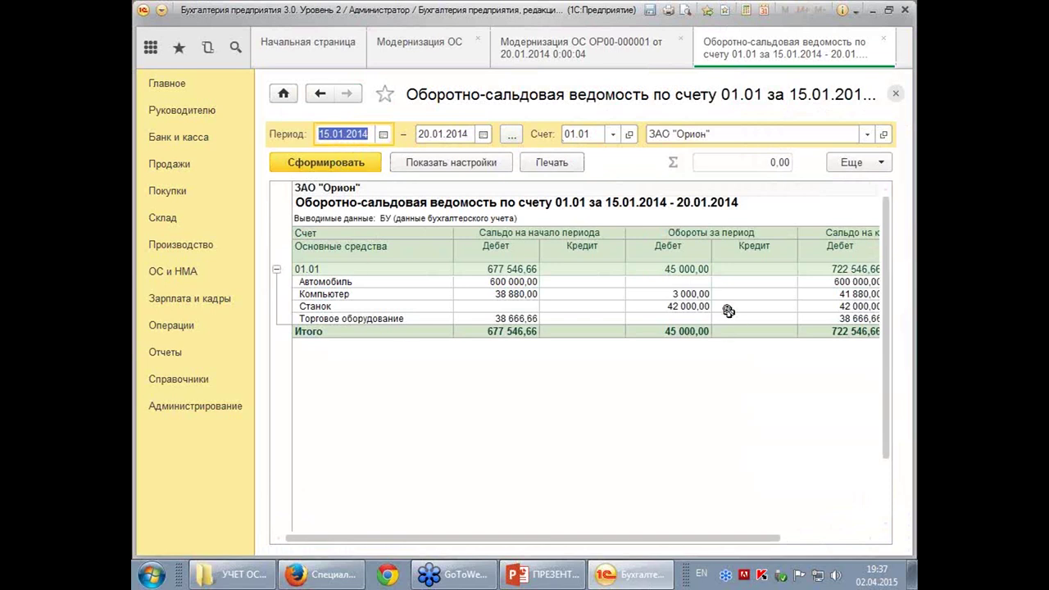
Examine the opening balance, period turnover and closing balance of Компьютер in the account 01.01 report, and close the report and the modernization document
click(511, 296)
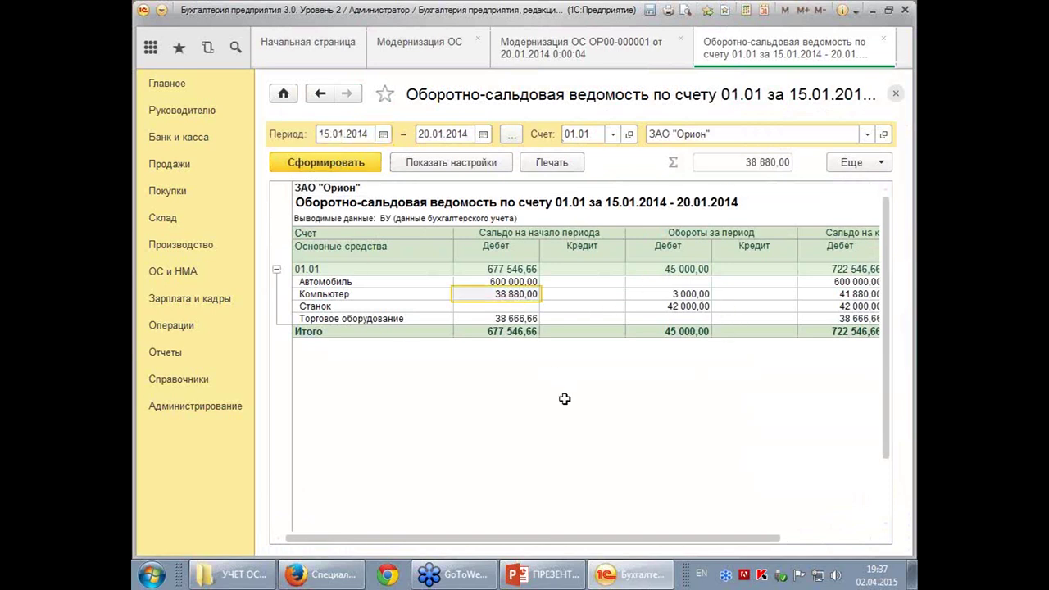
click(706, 299)
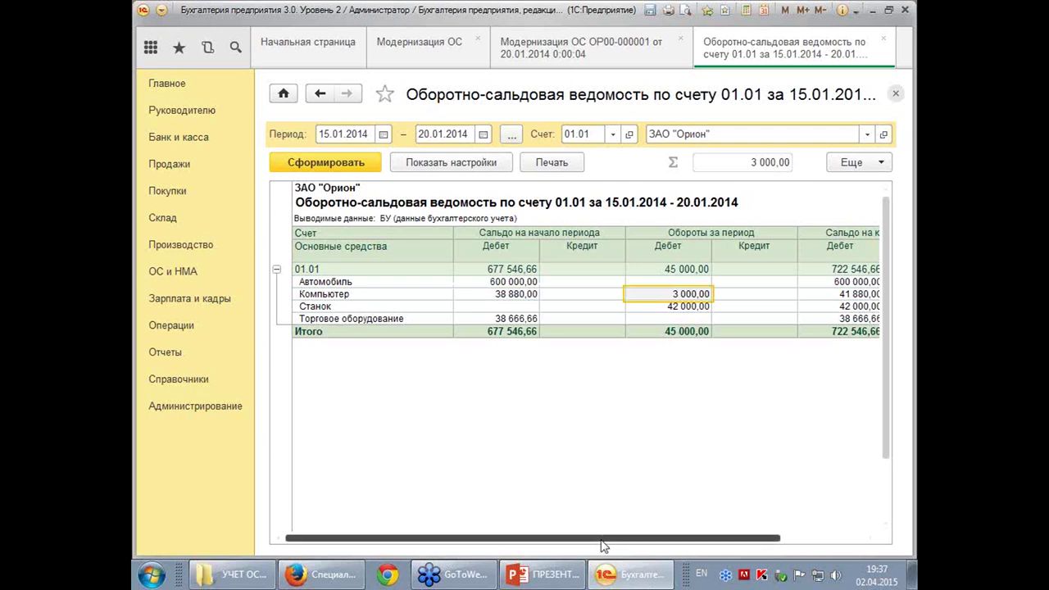
drag(611, 538, 710, 550)
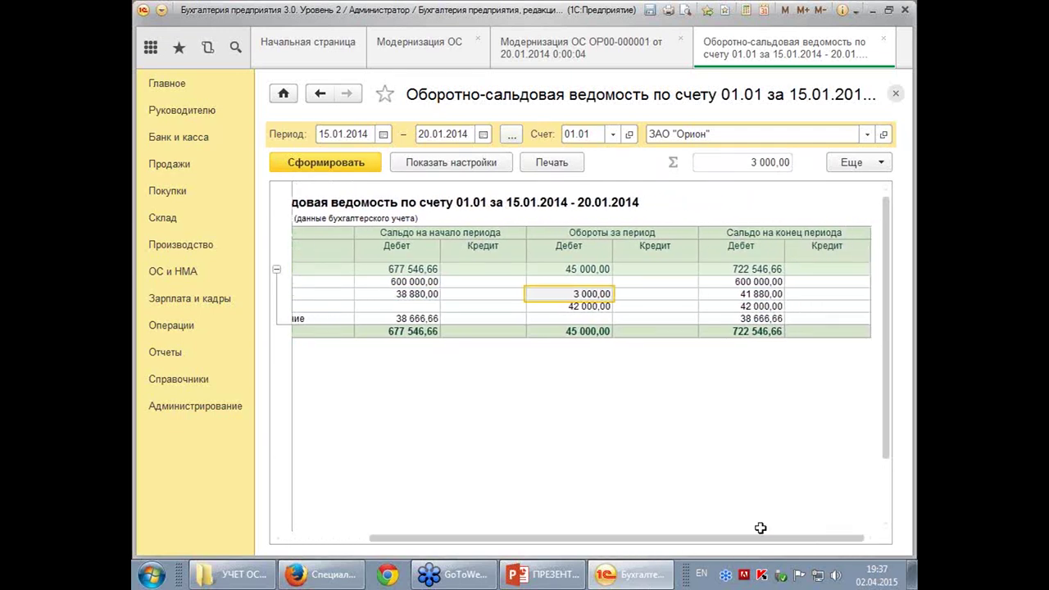
click(731, 297)
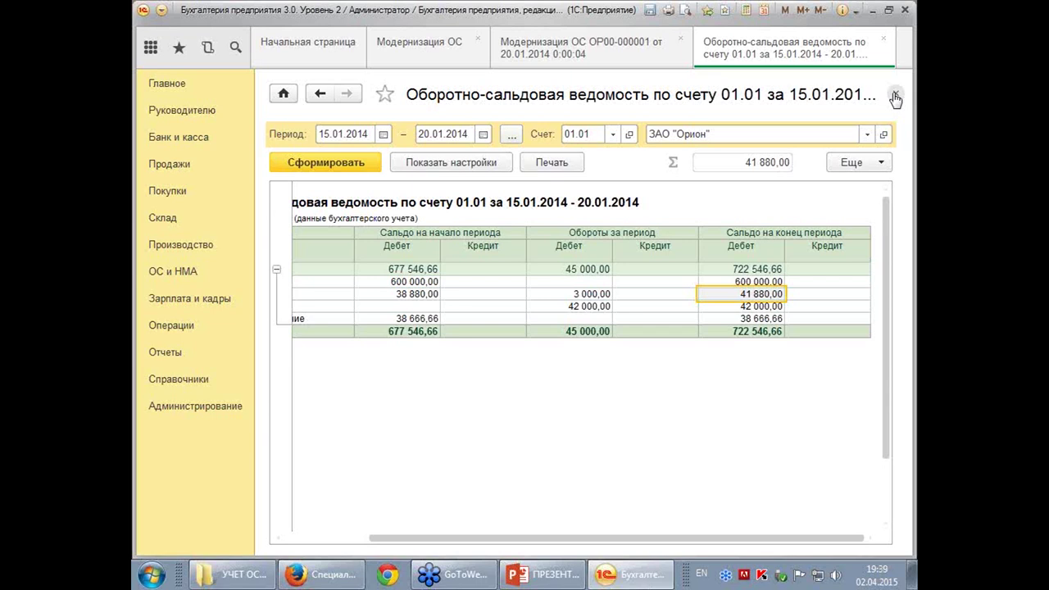
click(896, 96)
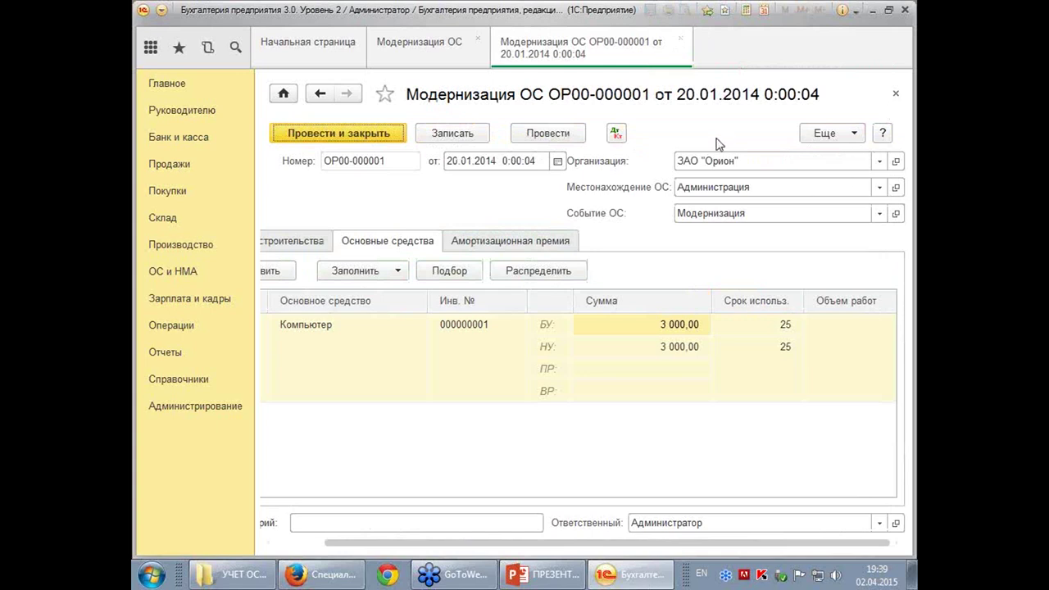
click(895, 94)
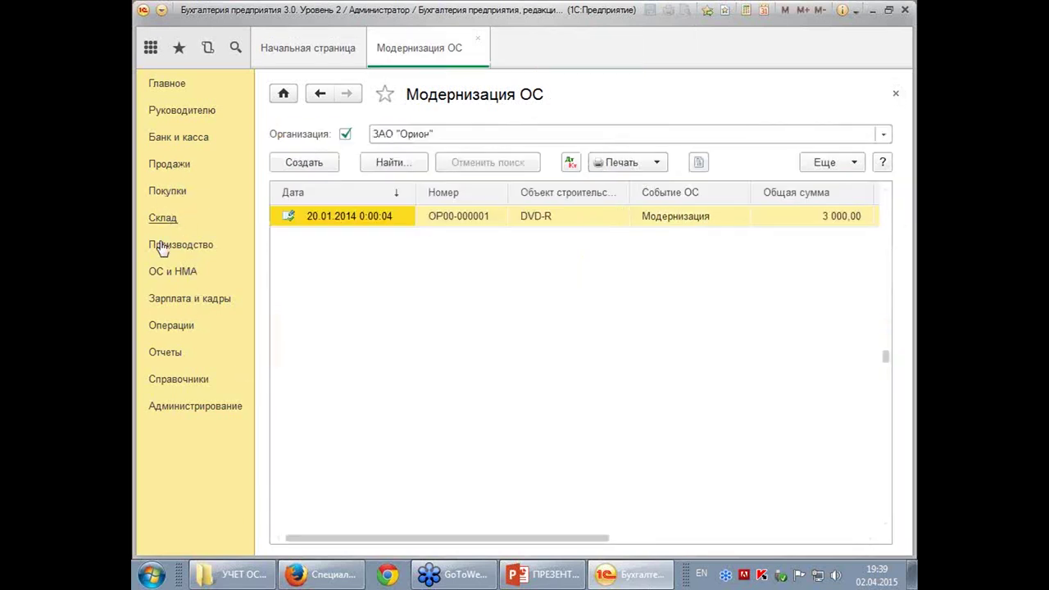
Open the fixed asset transfer (Передача ОС) document of 21.01.2014 for Гамма ЗАО
click(170, 277)
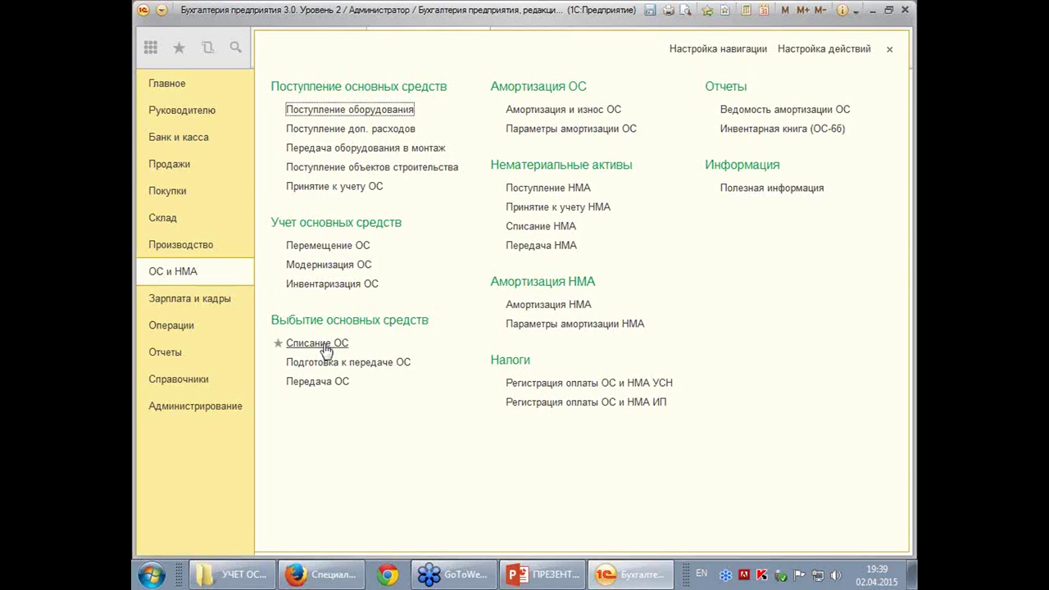
click(332, 387)
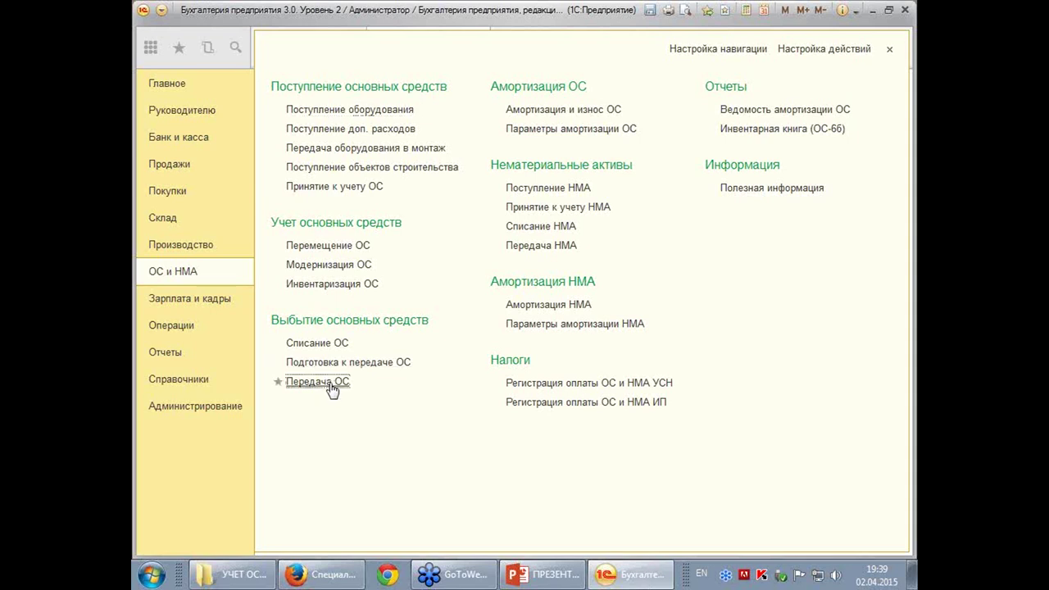
click(332, 387)
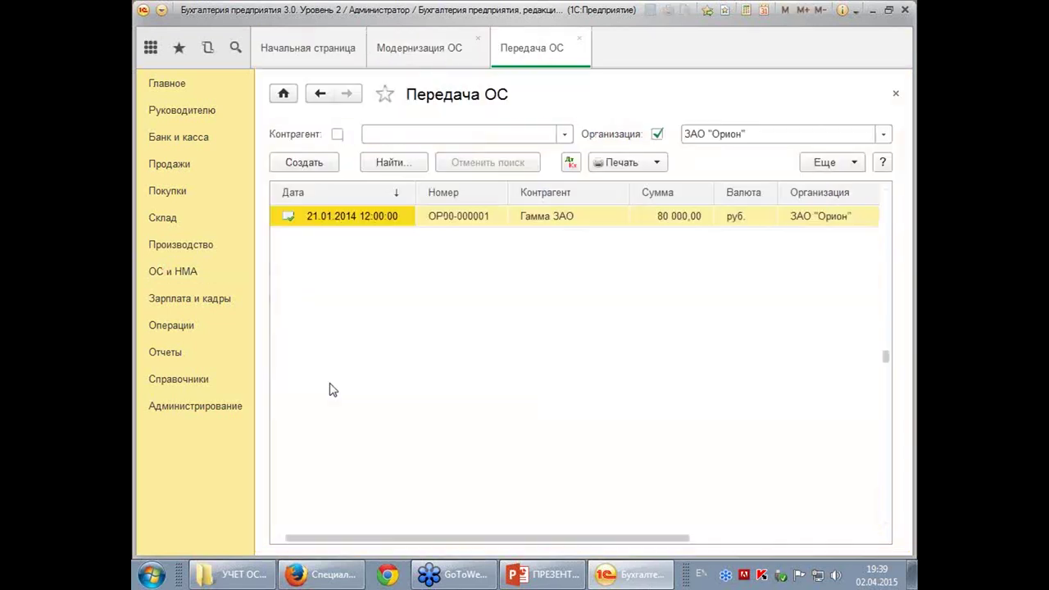
double_click(369, 216)
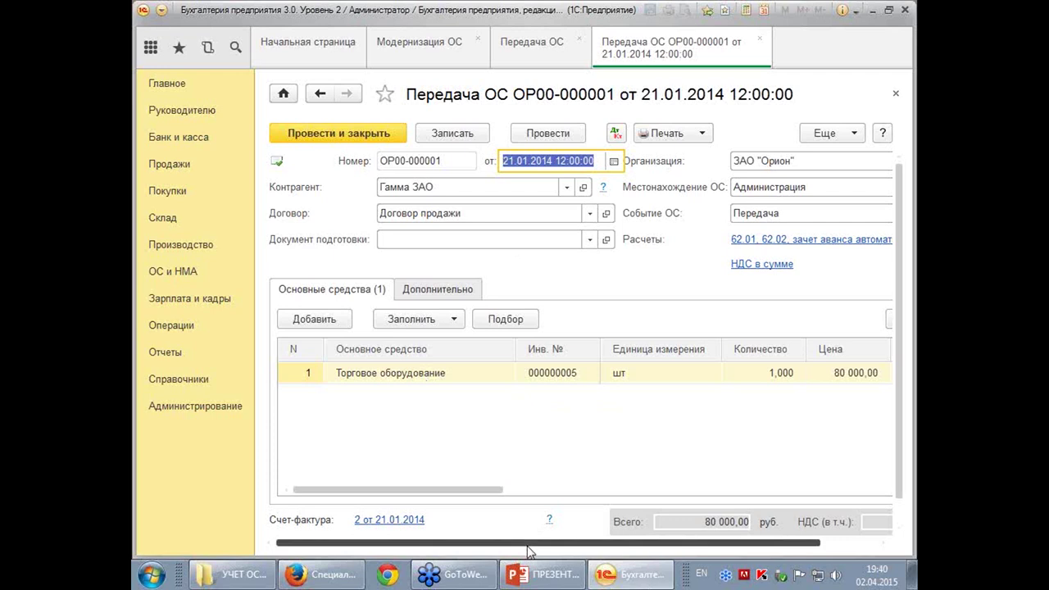
drag(539, 542, 392, 529)
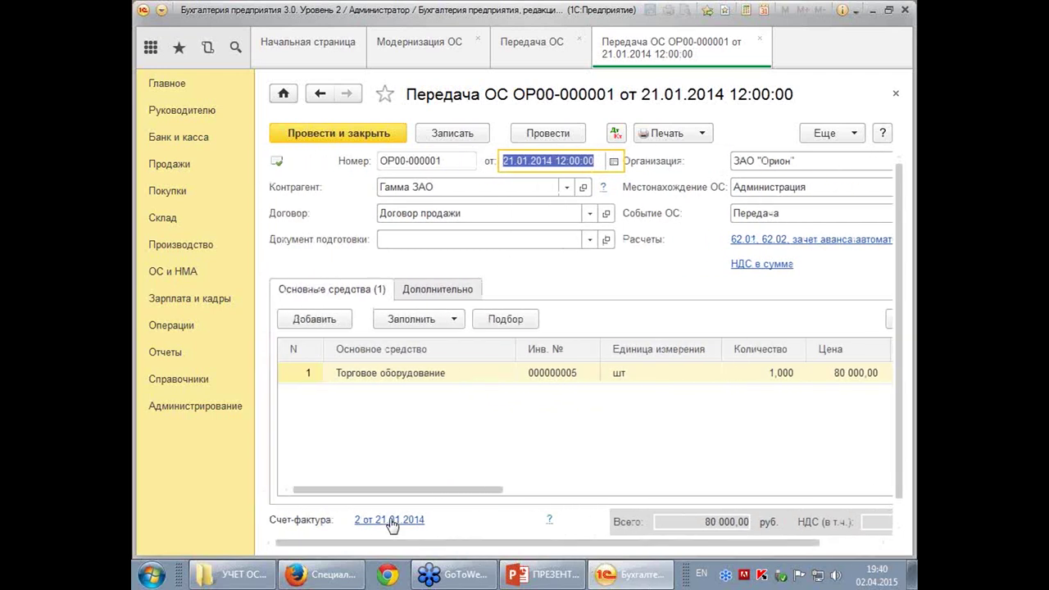
Review all accounting postings of the fixed asset transfer document and close them
click(613, 134)
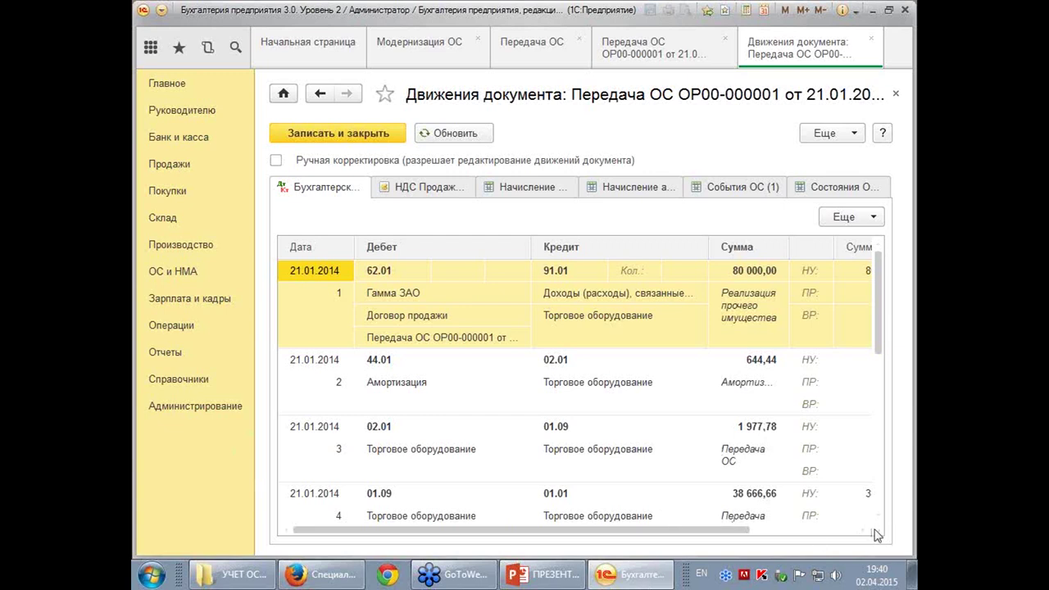
scroll(875, 525, down, 5)
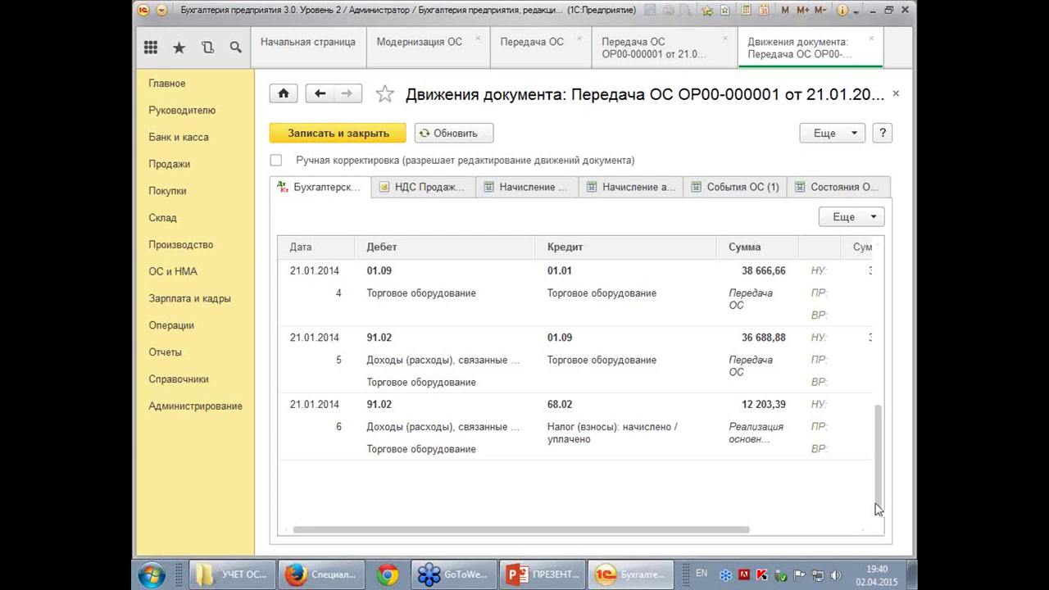
click(895, 95)
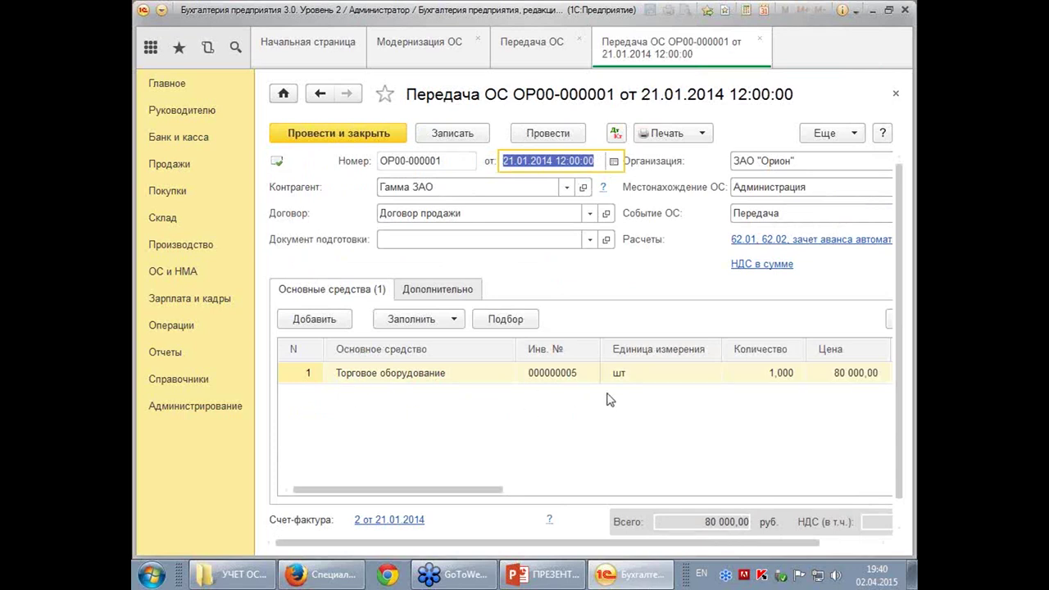
Examine the income, VAT and expense account columns and the price and VAT data in the transfer's Торговое оборудование line
drag(483, 491, 864, 491)
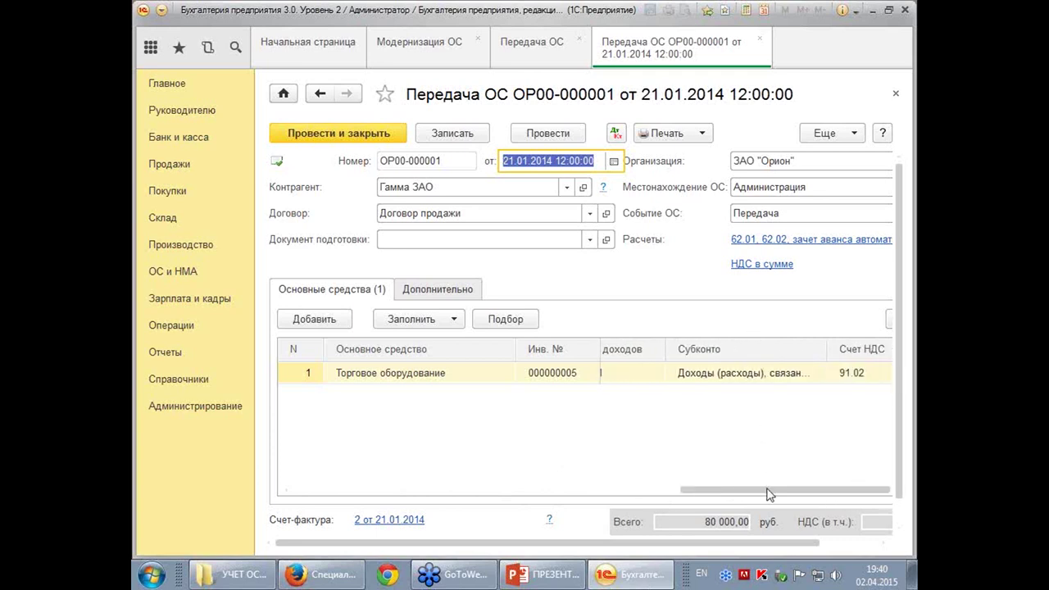
drag(775, 496, 791, 496)
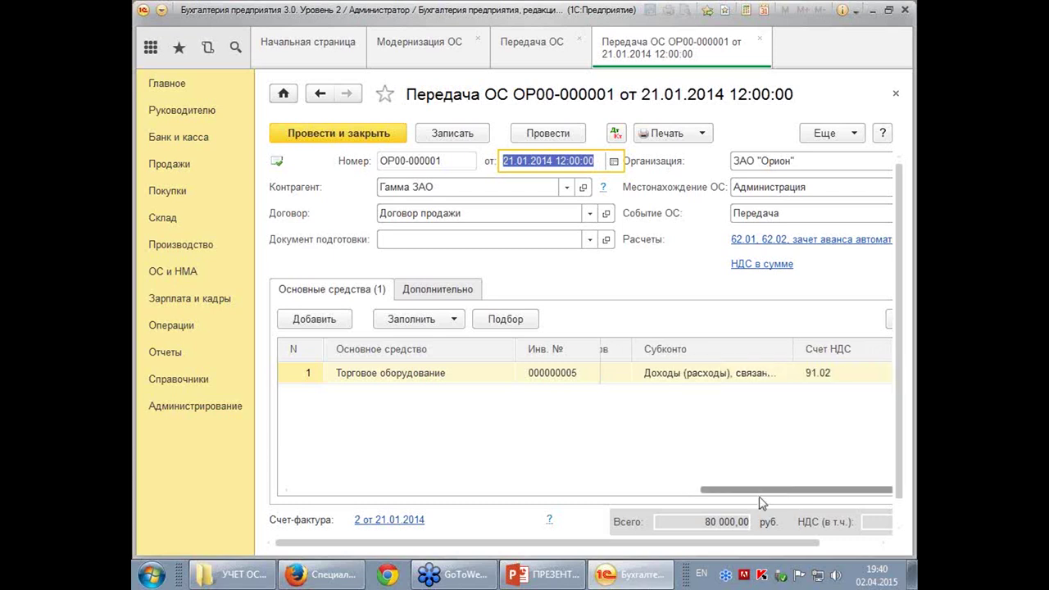
drag(762, 497, 791, 495)
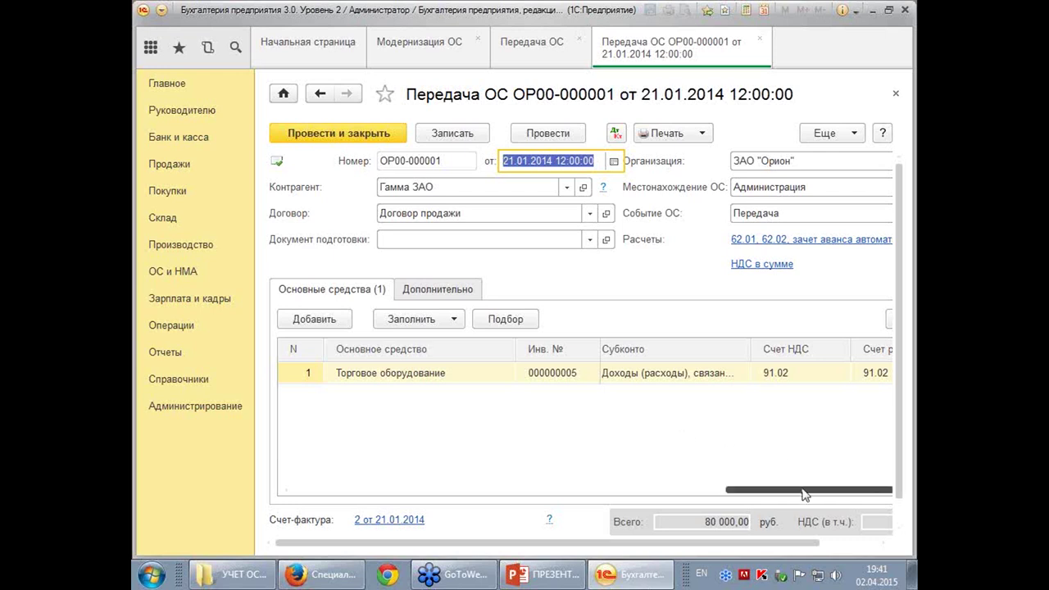
drag(633, 542, 691, 543)
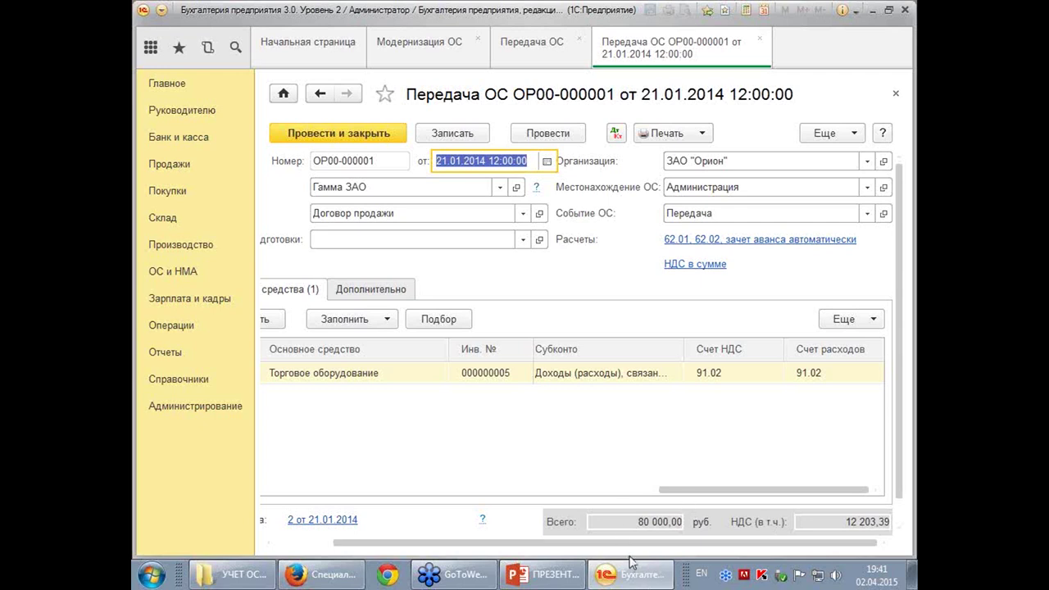
drag(687, 490, 310, 482)
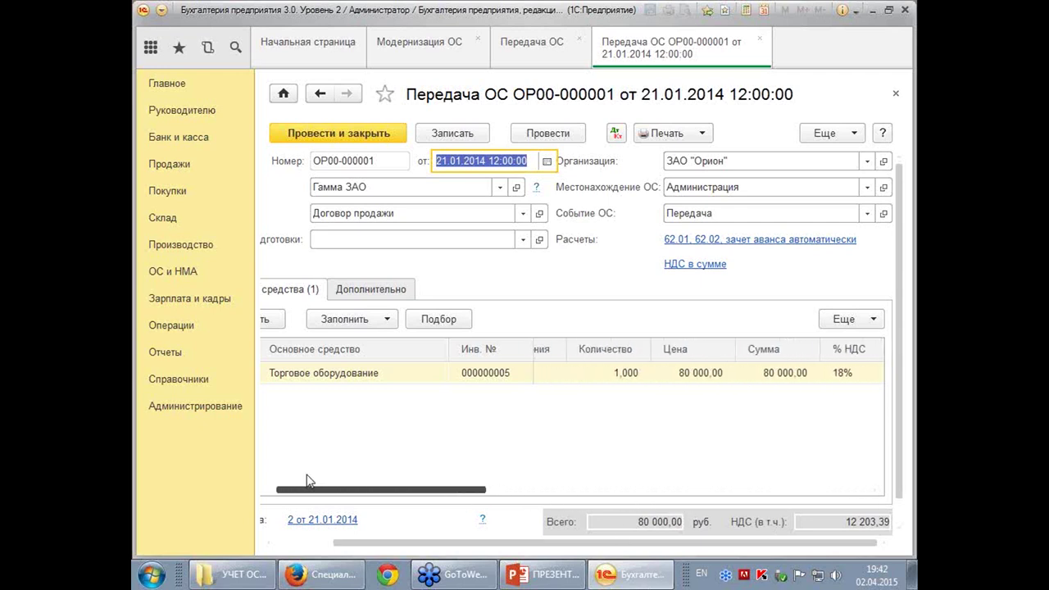
Look at the fixed asset card of Торговое оборудование from the transfer's asset line, and close the card and the transfer document
double_click(388, 377)
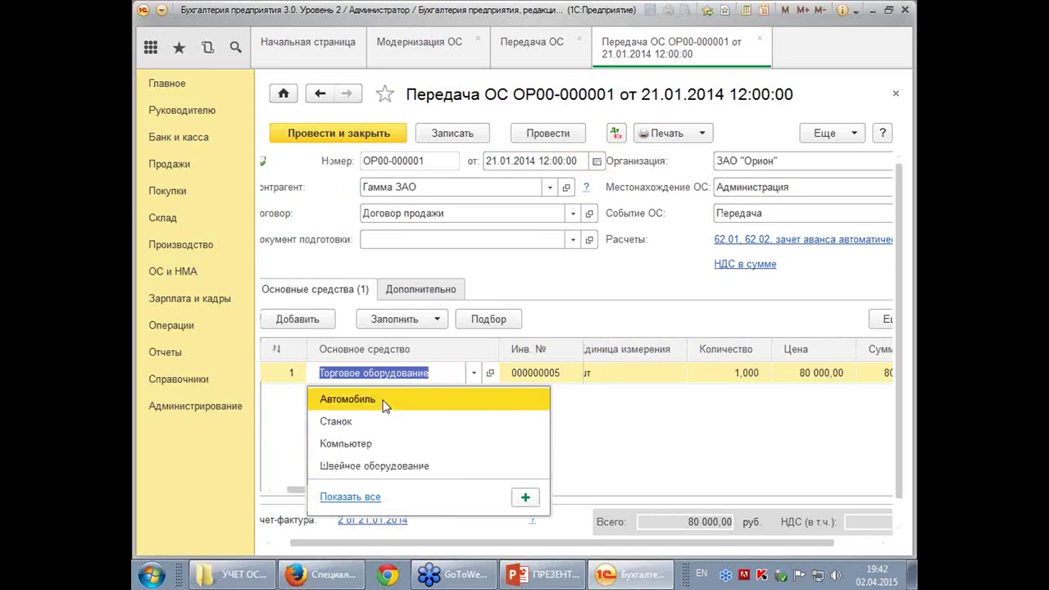
click(355, 497)
right_click(318, 313)
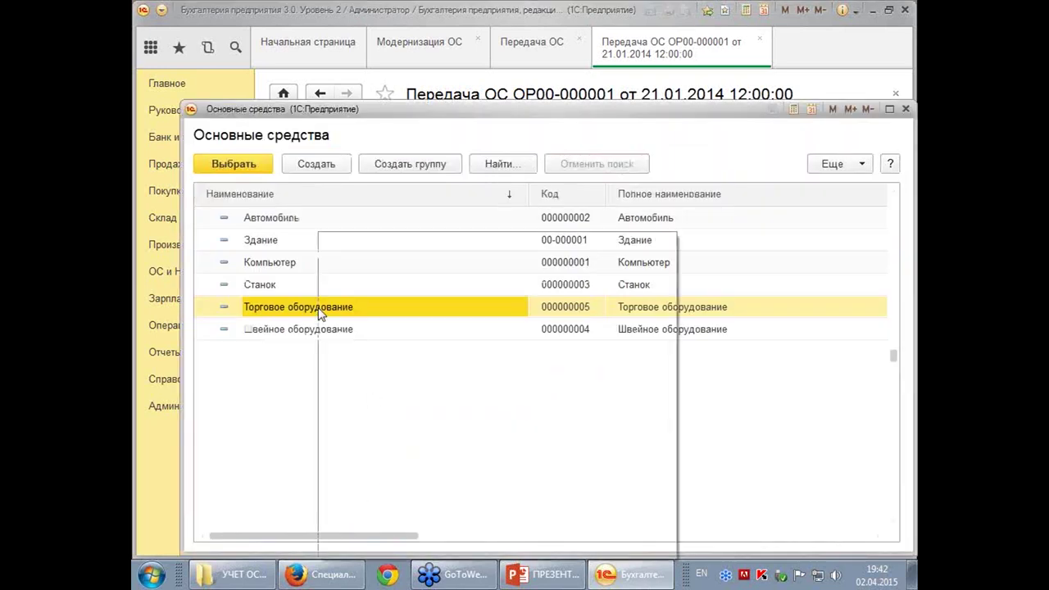
click(375, 337)
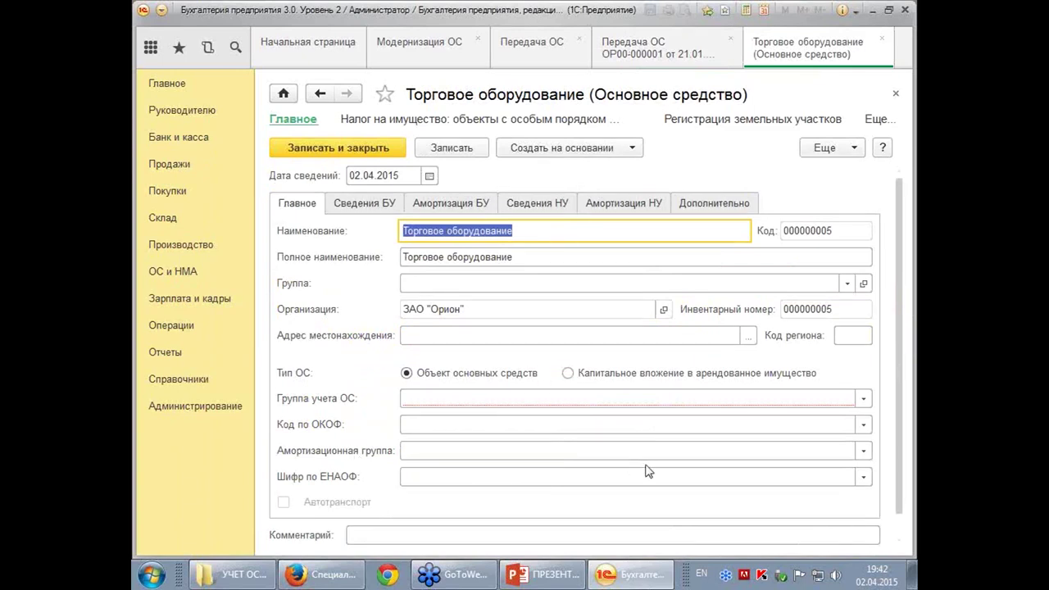
click(896, 96)
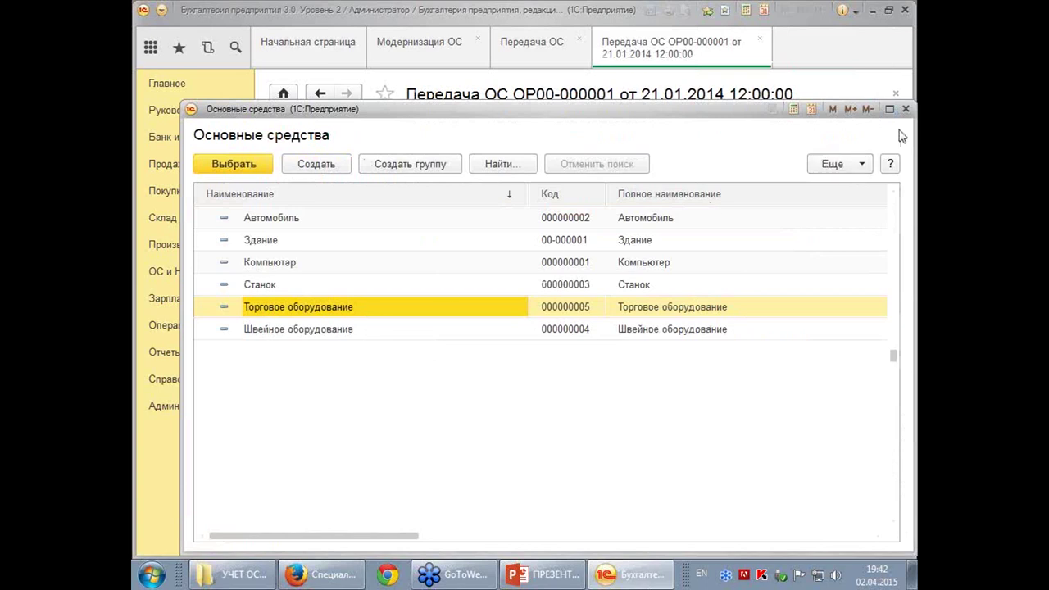
drag(763, 111, 724, 112)
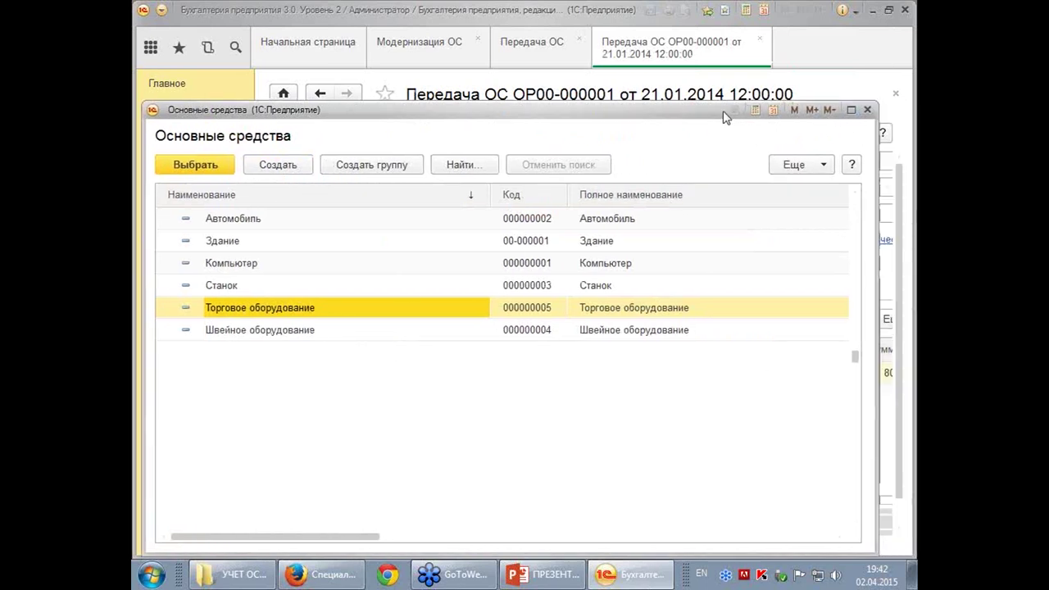
key(Return)
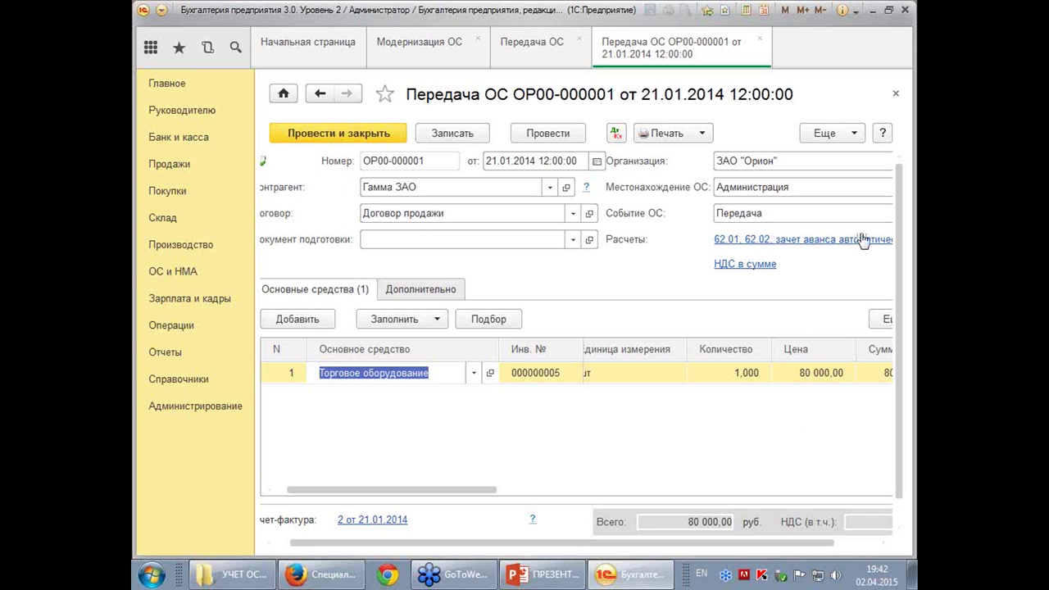
click(896, 93)
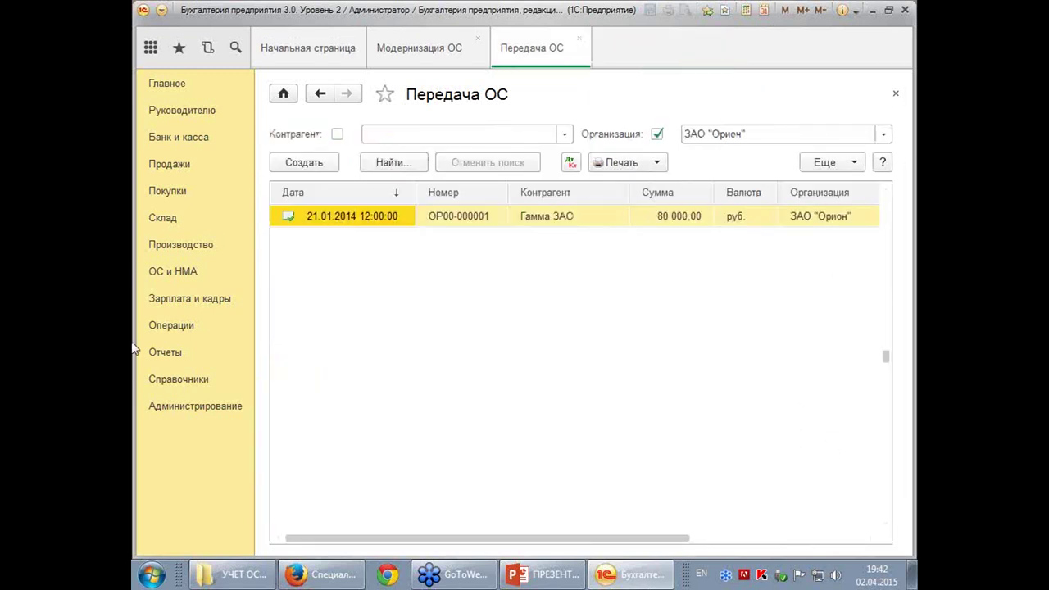
Open the goods and services receipt of 15.01.2014 from Альфа ЗАО in the purchases section
click(168, 193)
click(319, 131)
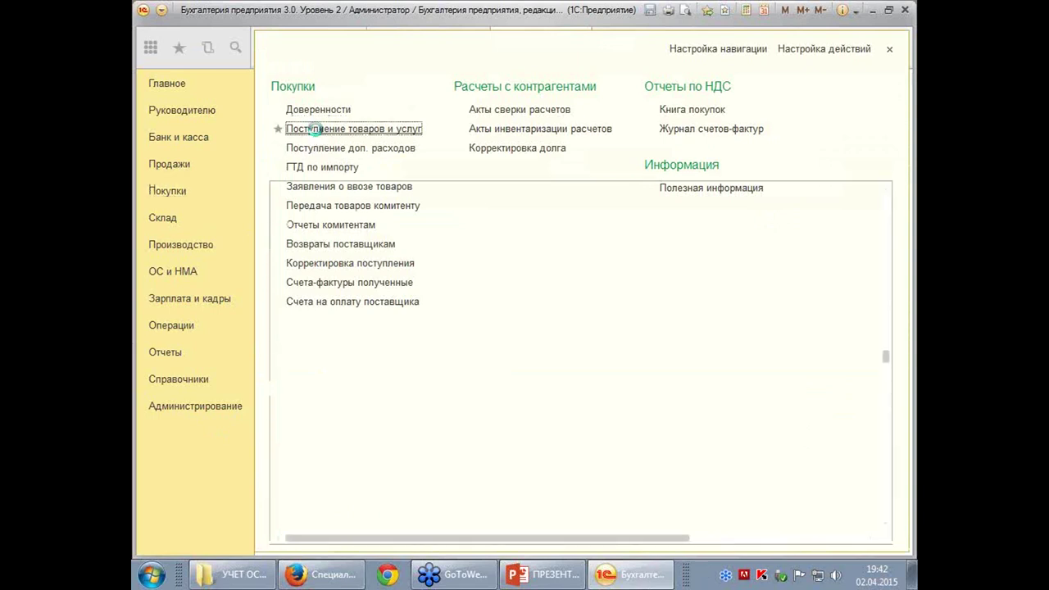
click(336, 242)
double_click(336, 240)
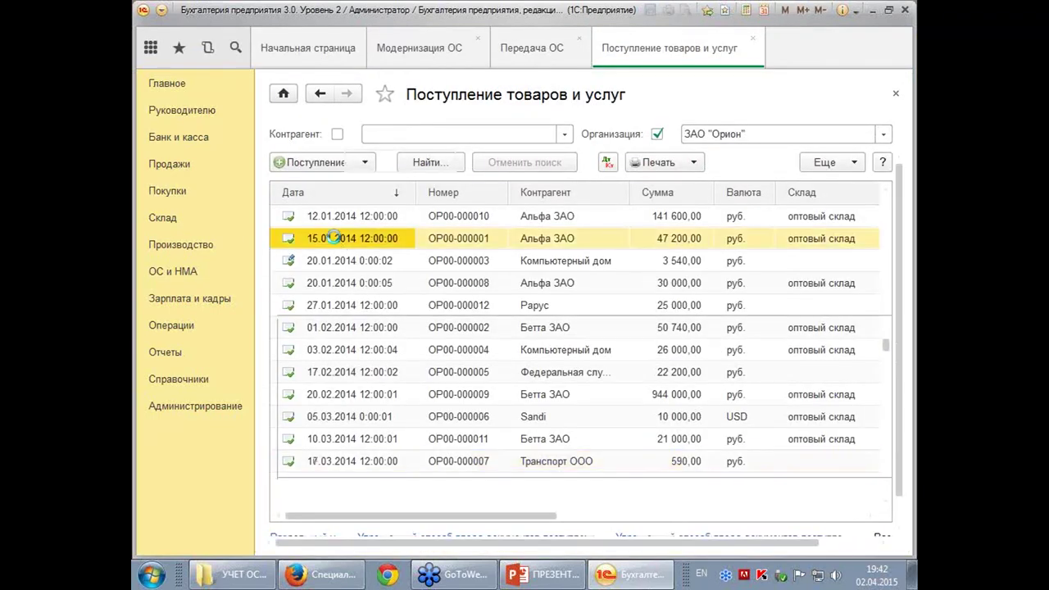
Change the item group of Станок to "Сборка водоочистных фильтров - 2 слоя", save its card and select the item for the receipt's equipment line
click(410, 355)
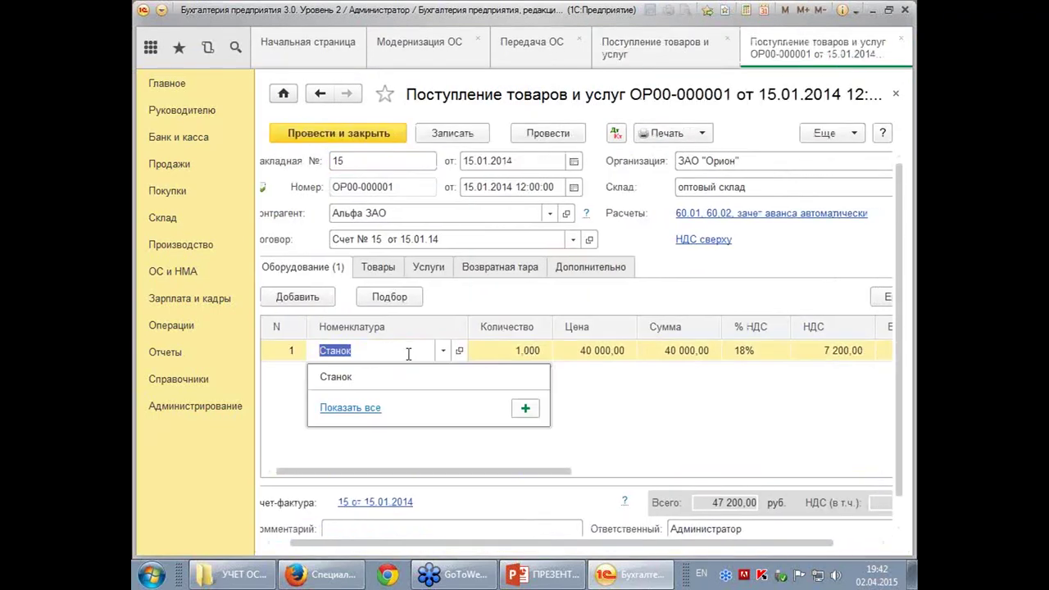
click(348, 405)
right_click(342, 206)
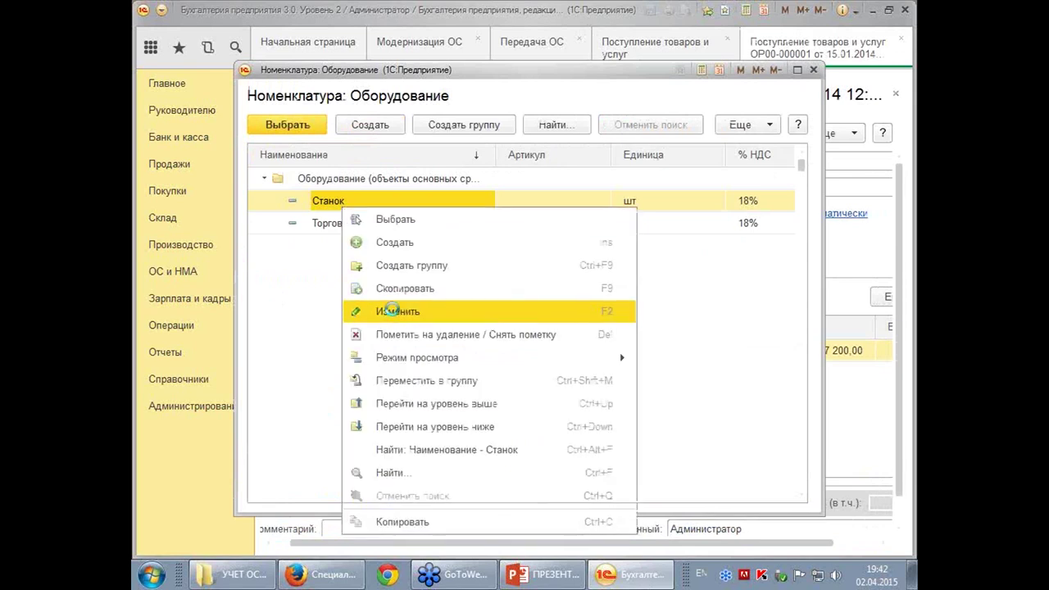
click(394, 311)
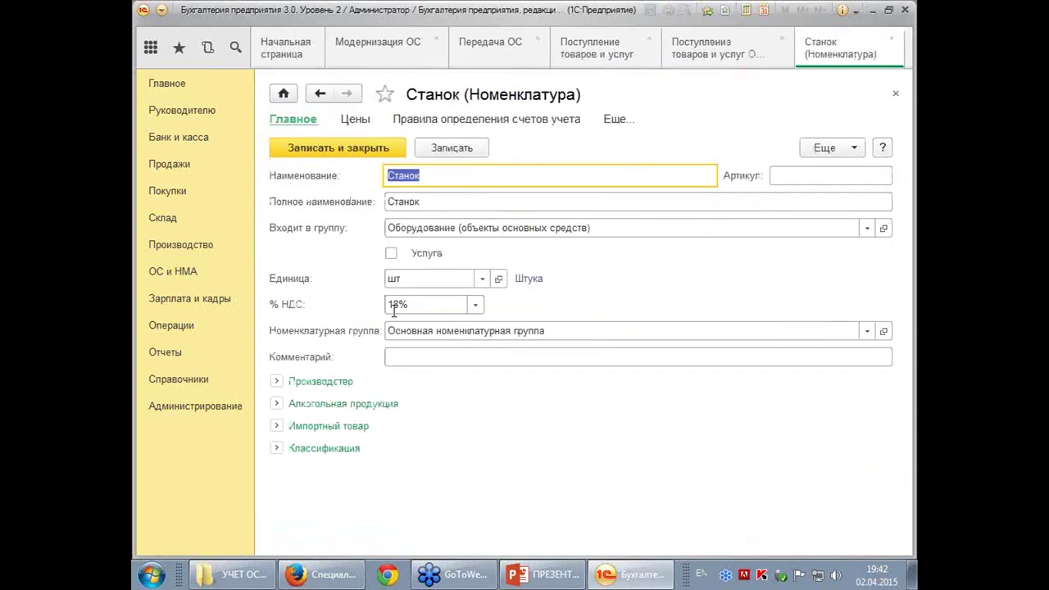
click(866, 330)
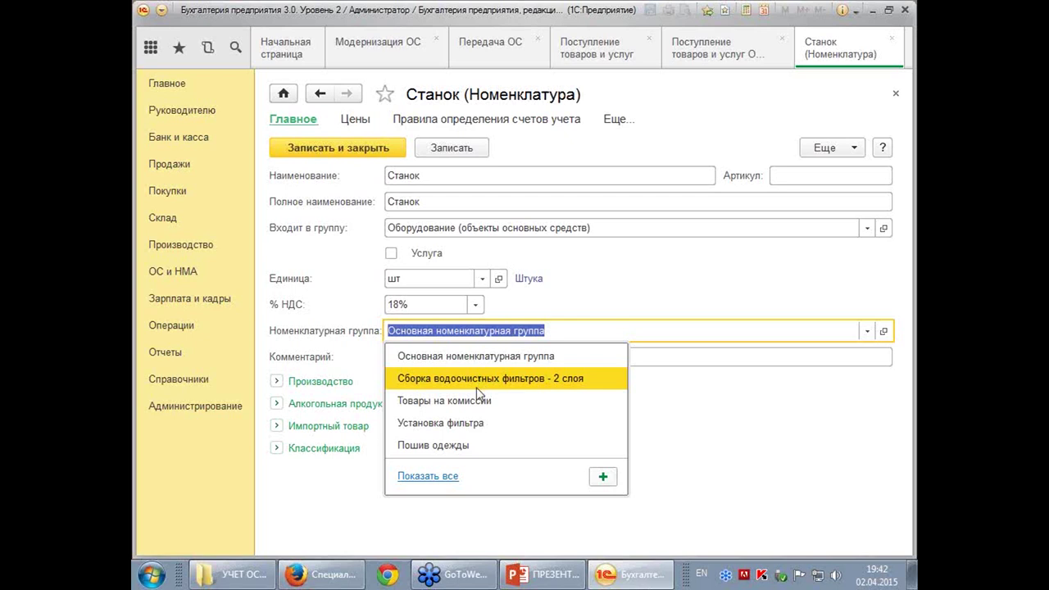
key(Escape)
key(Down)
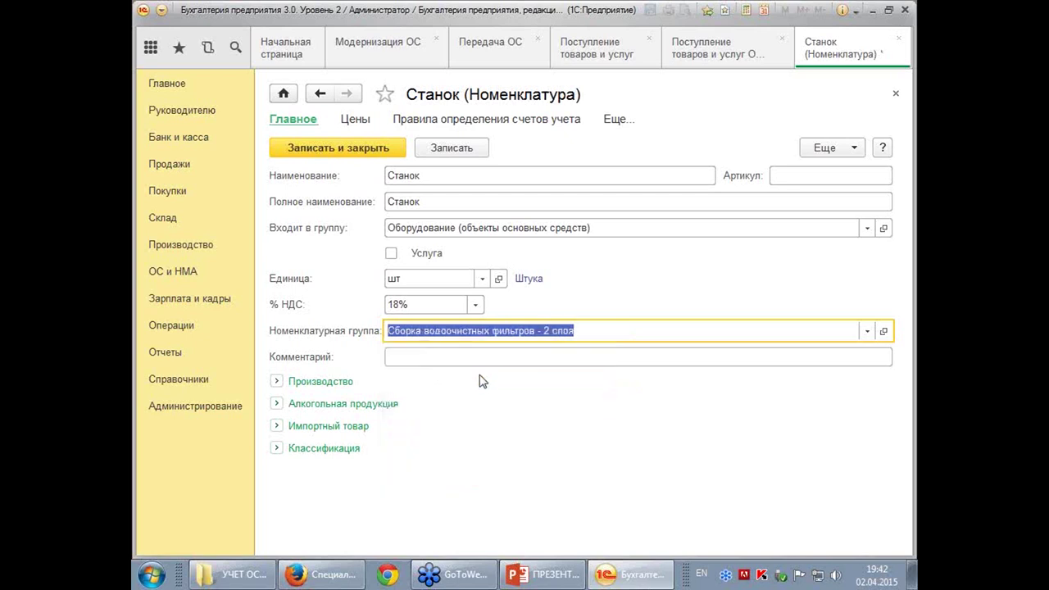
click(327, 146)
double_click(359, 202)
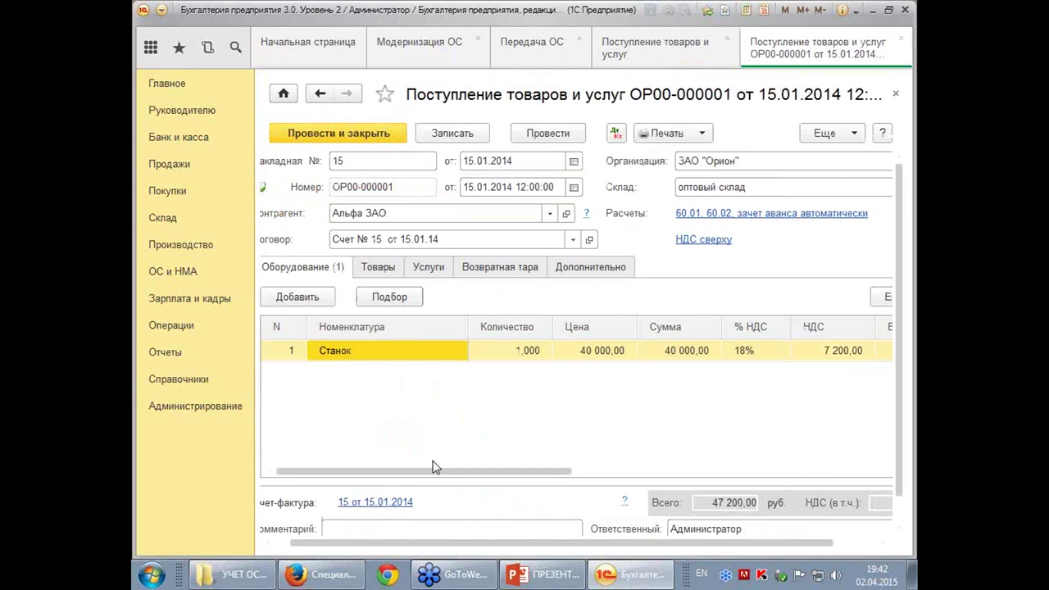
Check the quantity, amount and VAT rate in the receipt's Станок line
click(525, 353)
click(652, 353)
click(746, 351)
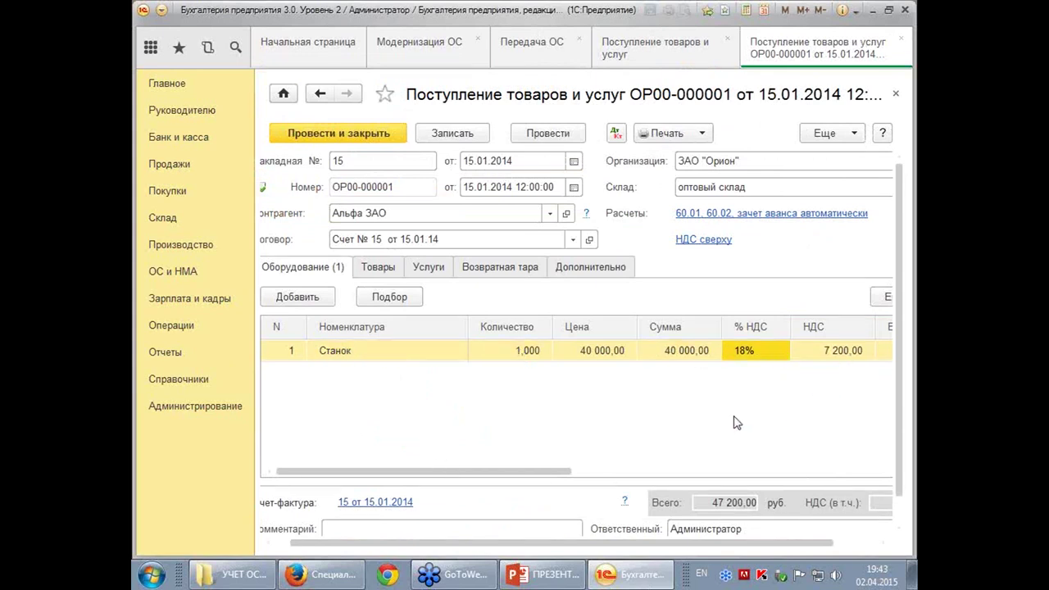
Change the item group of Станок to "Основная номенклатурная группа", save its card and reselect the item in the receipt's equipment line
click(398, 357)
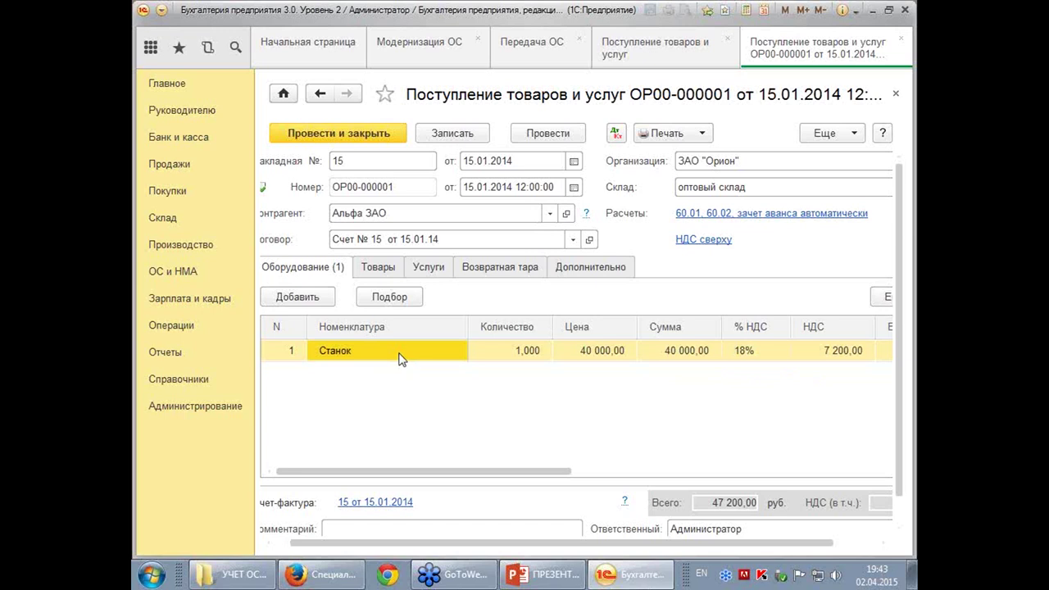
double_click(401, 358)
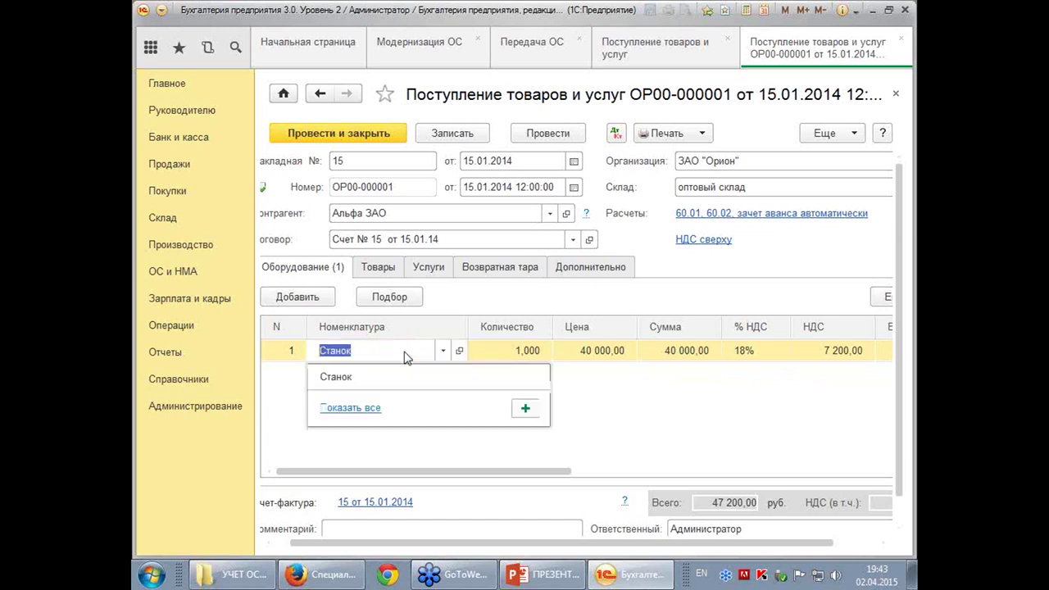
click(368, 409)
right_click(437, 194)
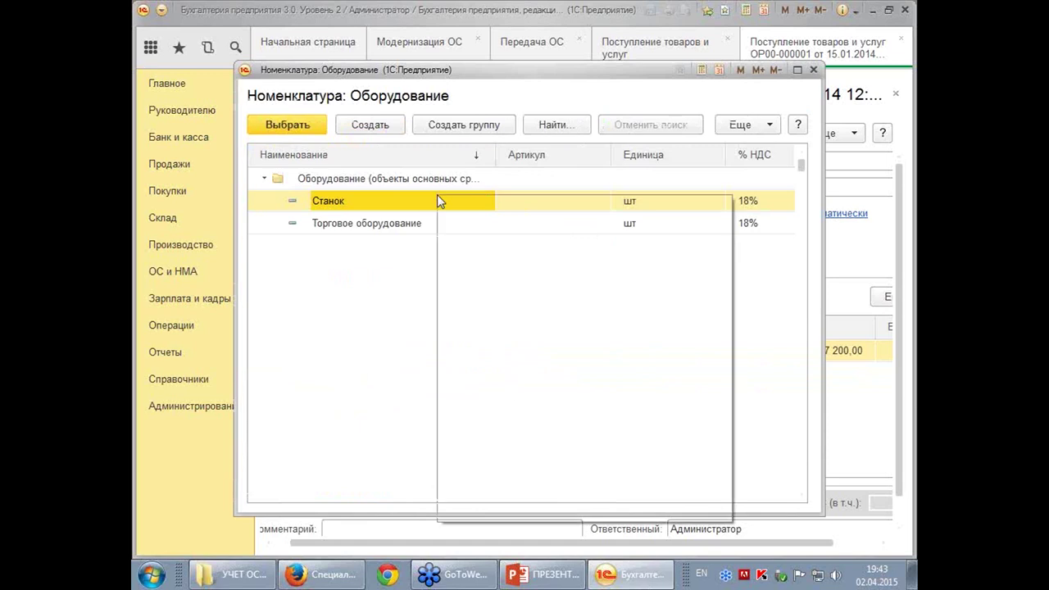
click(497, 299)
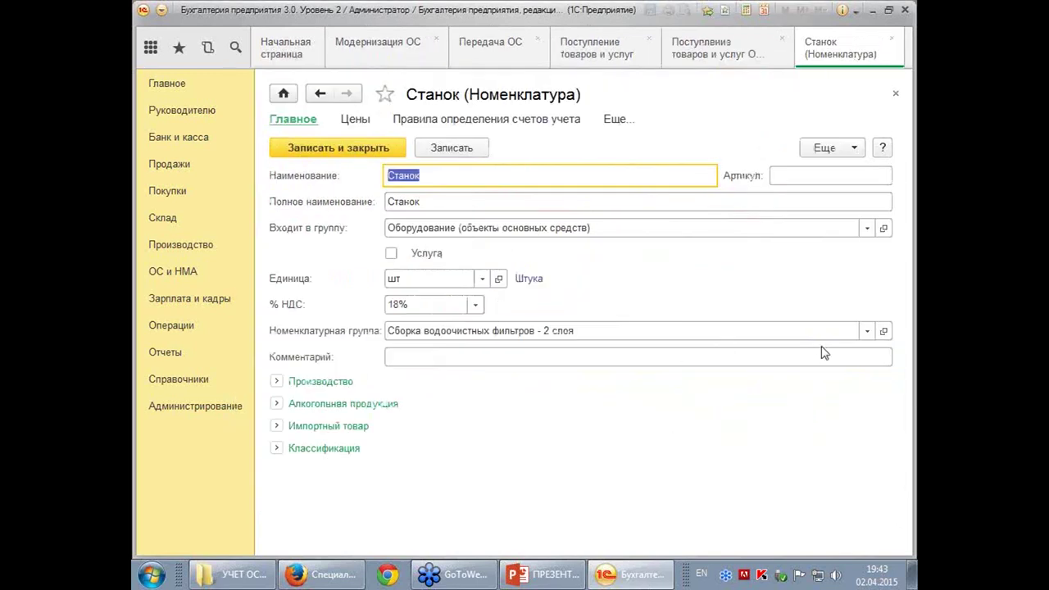
click(867, 331)
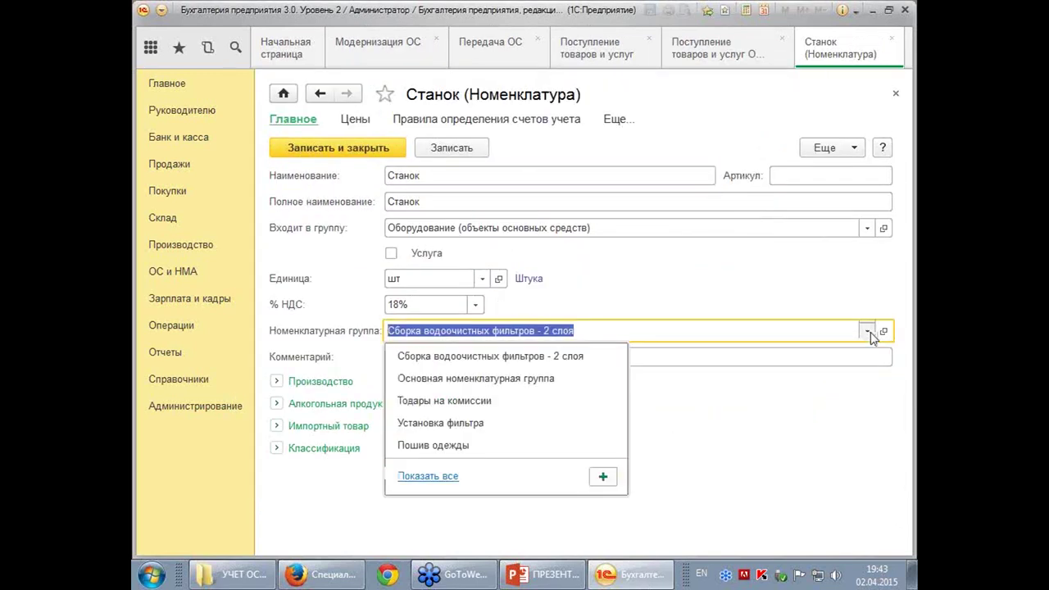
click(500, 382)
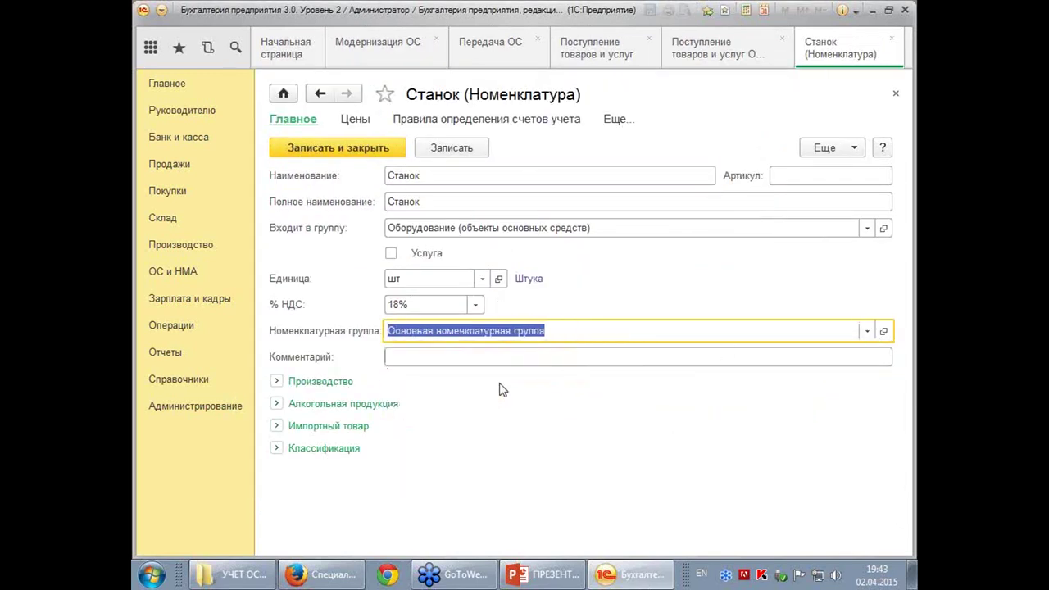
click(342, 152)
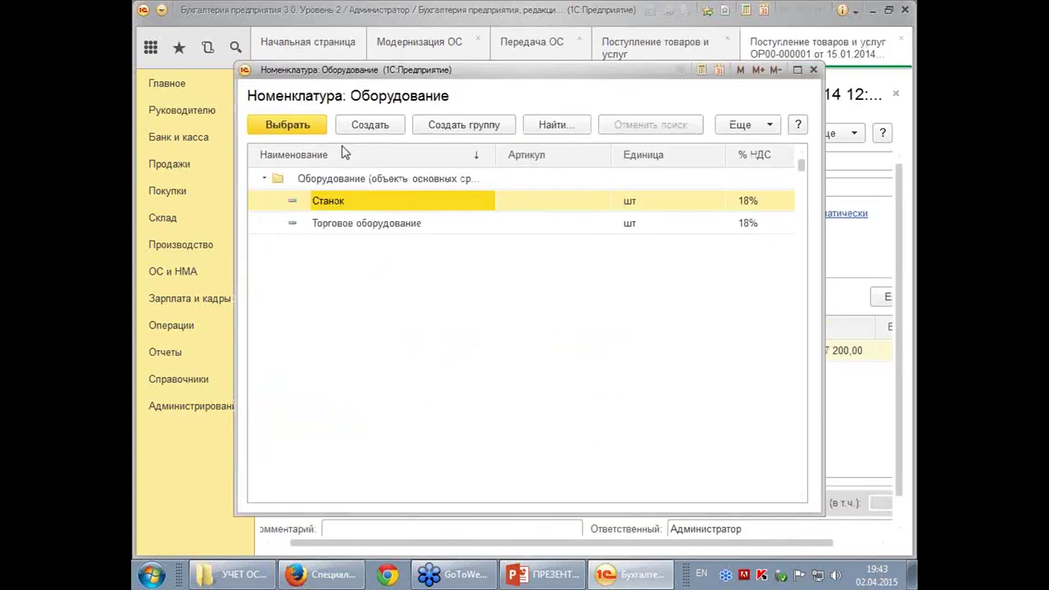
double_click(364, 206)
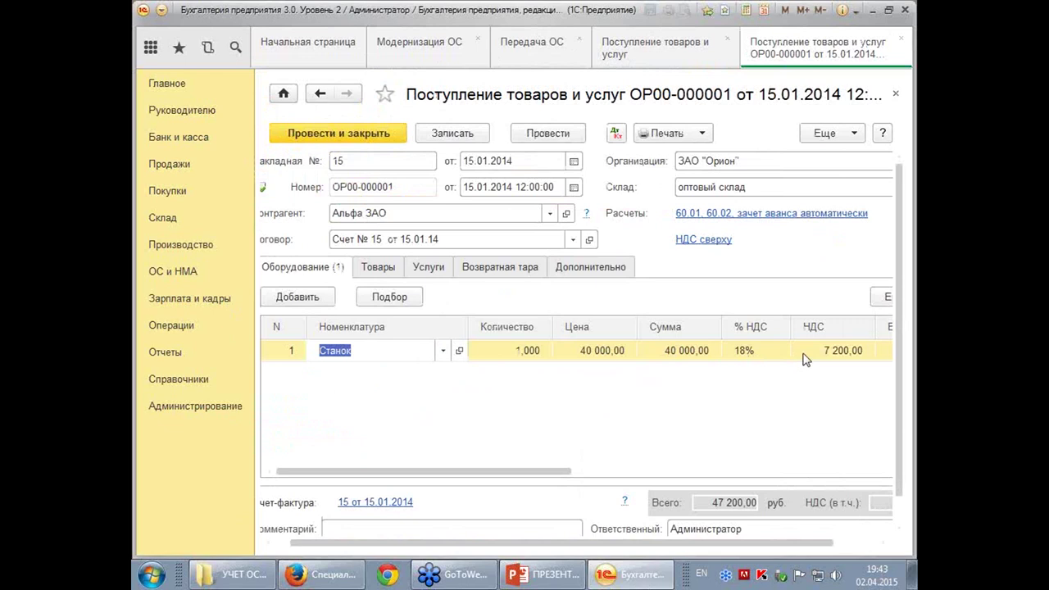
Check the quantity, price and amount in the Станок line, and post and close the receipt
click(533, 351)
click(614, 352)
click(665, 350)
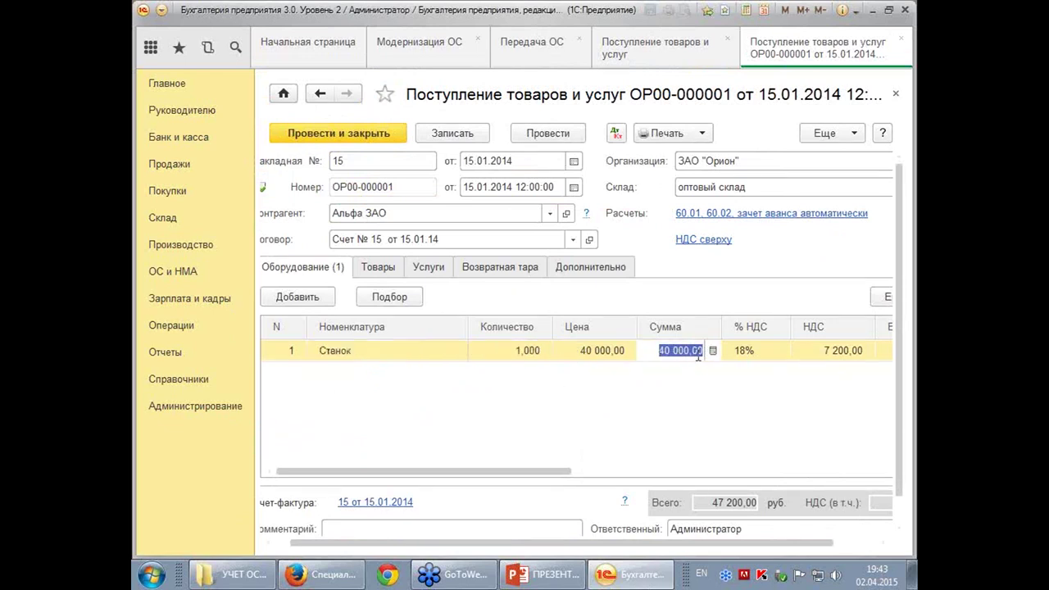
click(356, 136)
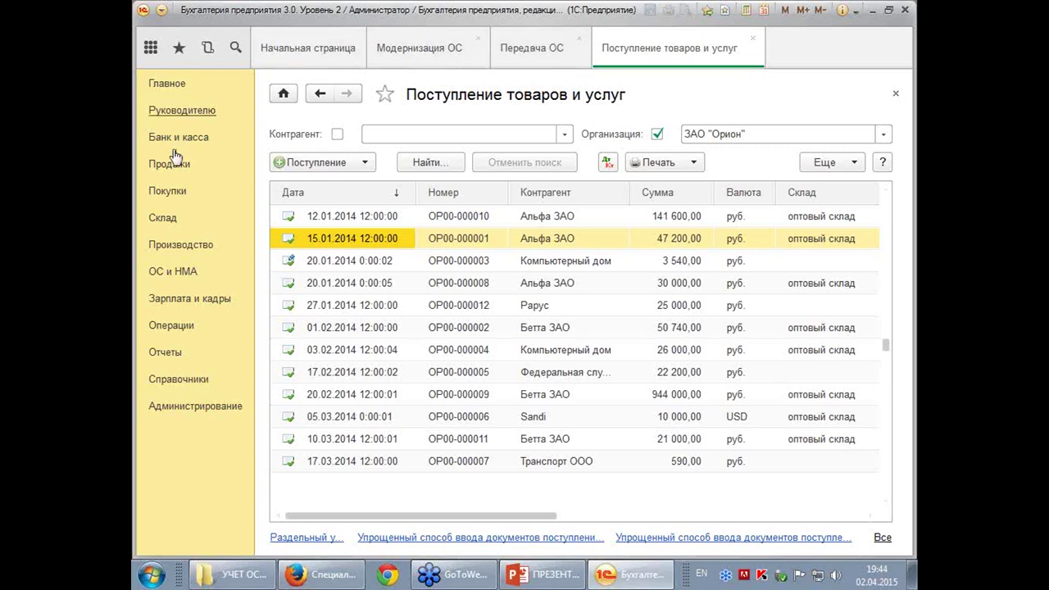
Open the goods and services receipt of 03.02.2014 from Компьютерный дом and examine the accounting and VAT accounts of its Ноутбук "HP" line
click(163, 194)
click(371, 134)
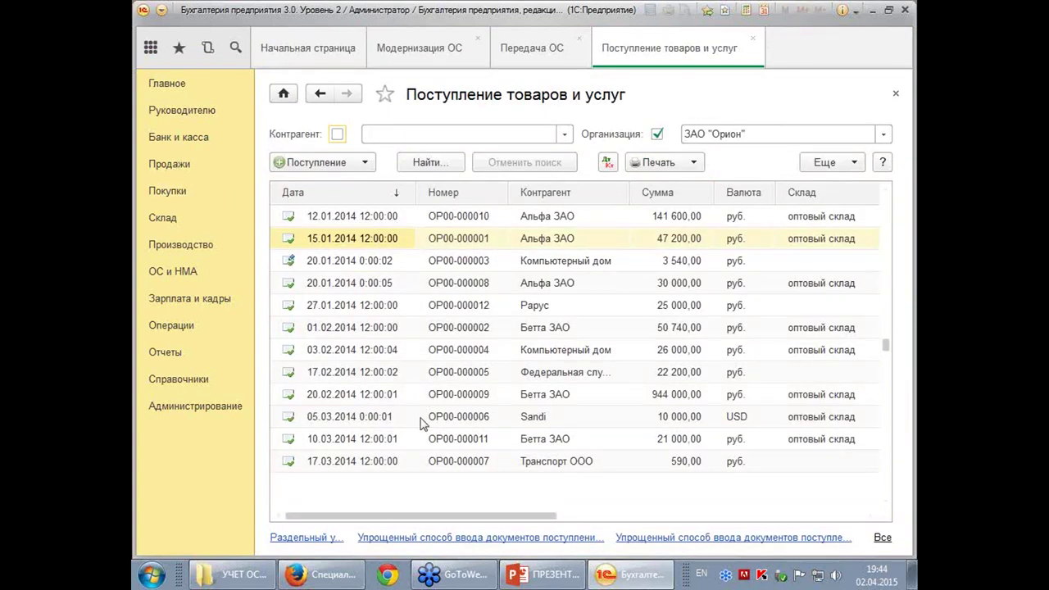
double_click(429, 350)
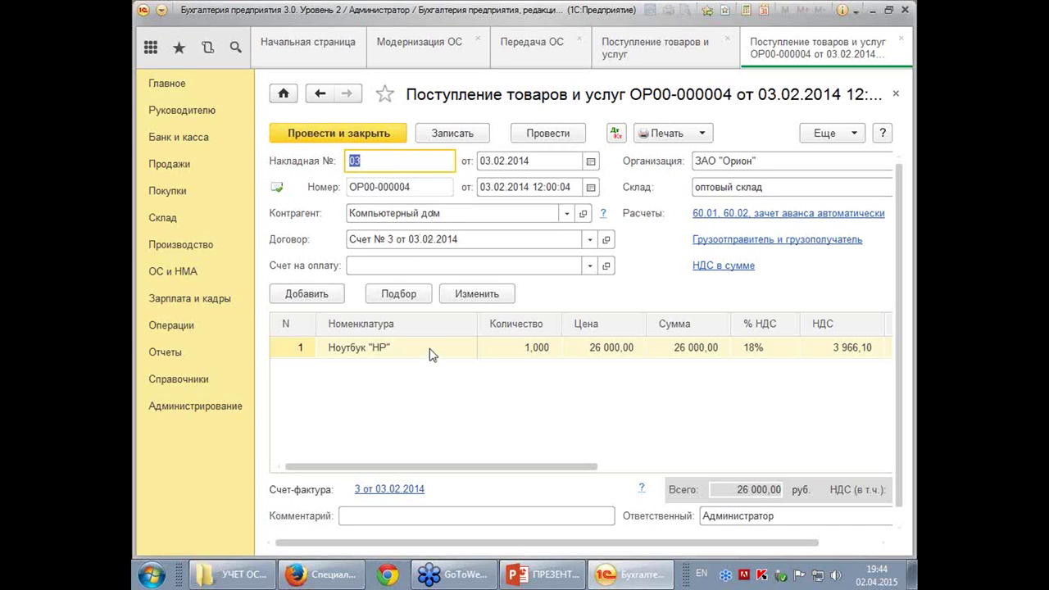
drag(487, 465, 650, 467)
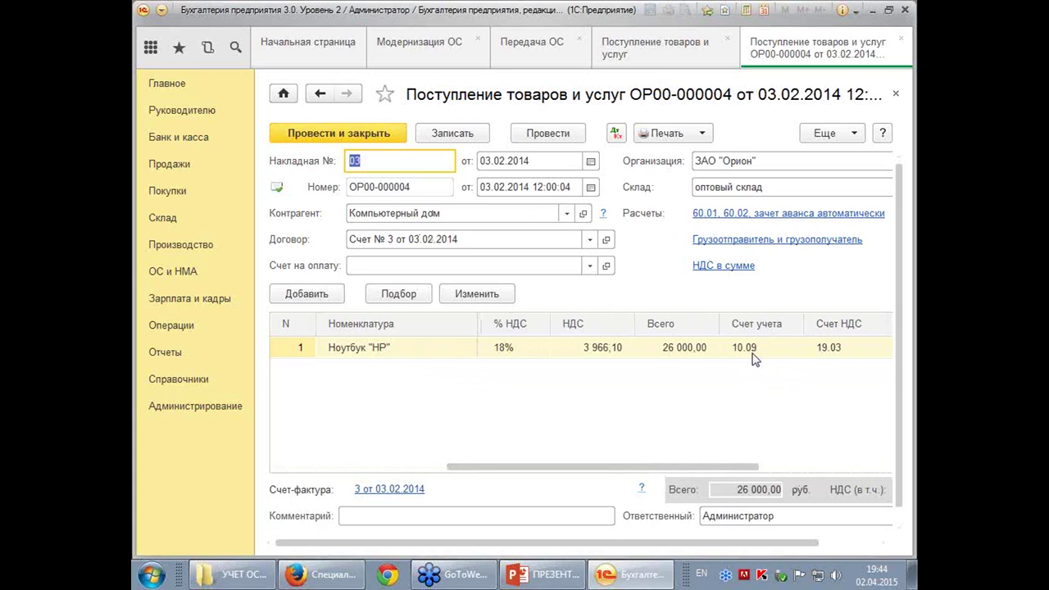
Look at the ledger postings of the notebook receipt, post and close the receipt, and close the receipts list
click(615, 134)
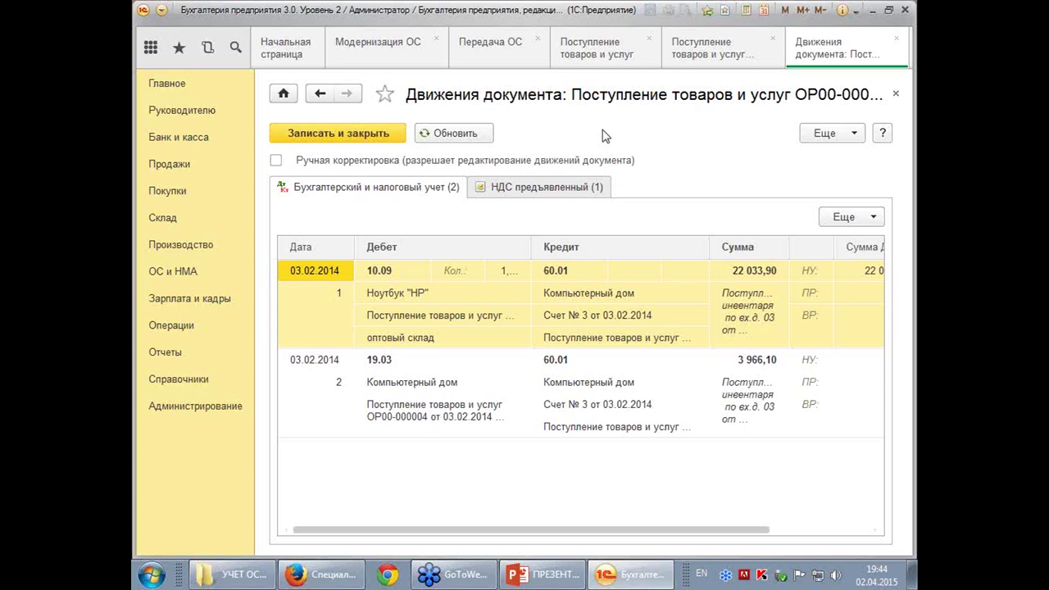
click(897, 94)
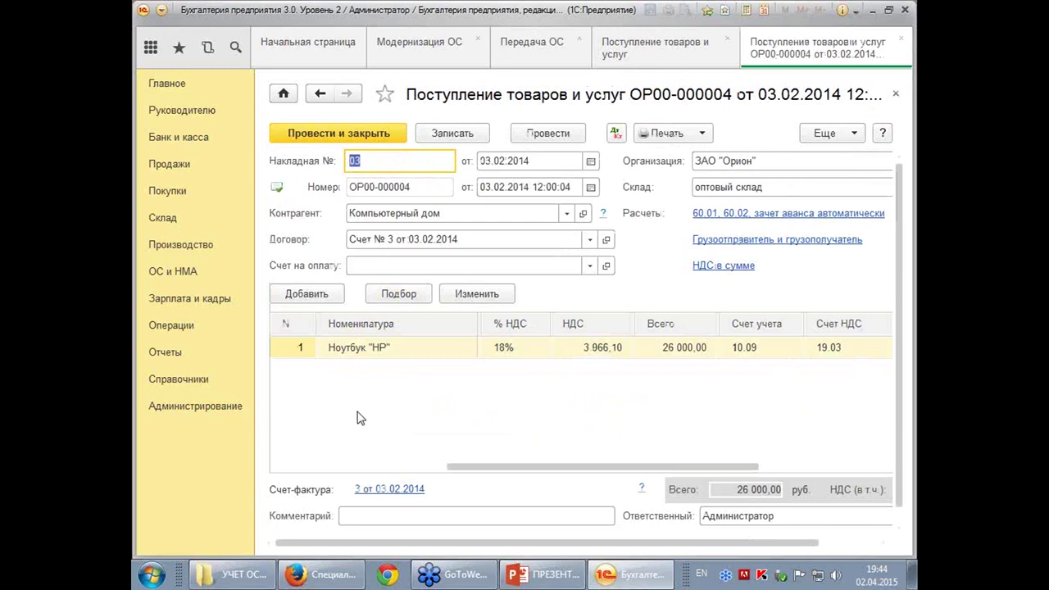
click(377, 134)
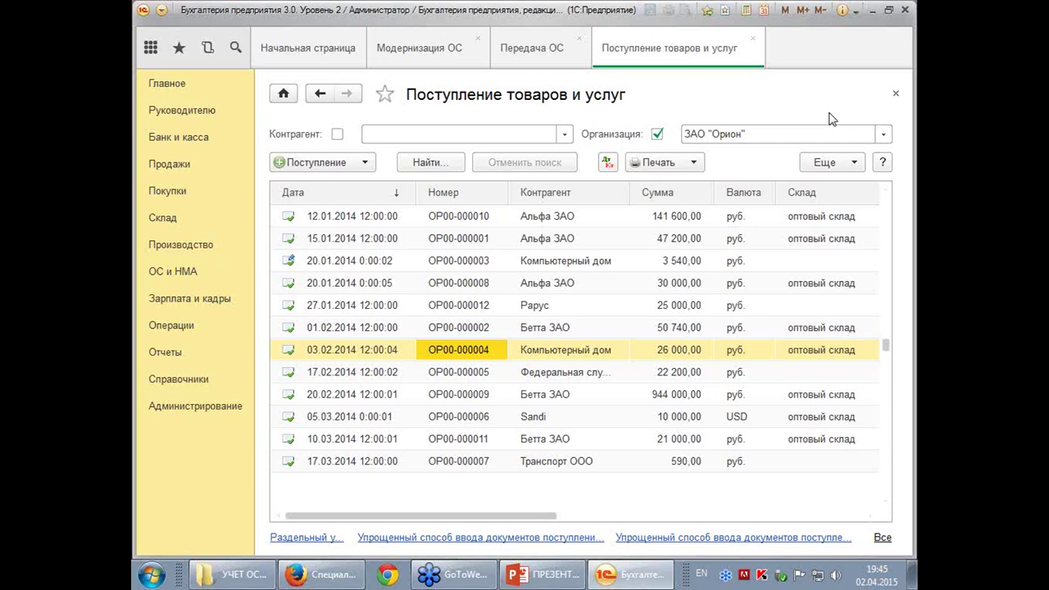
click(896, 96)
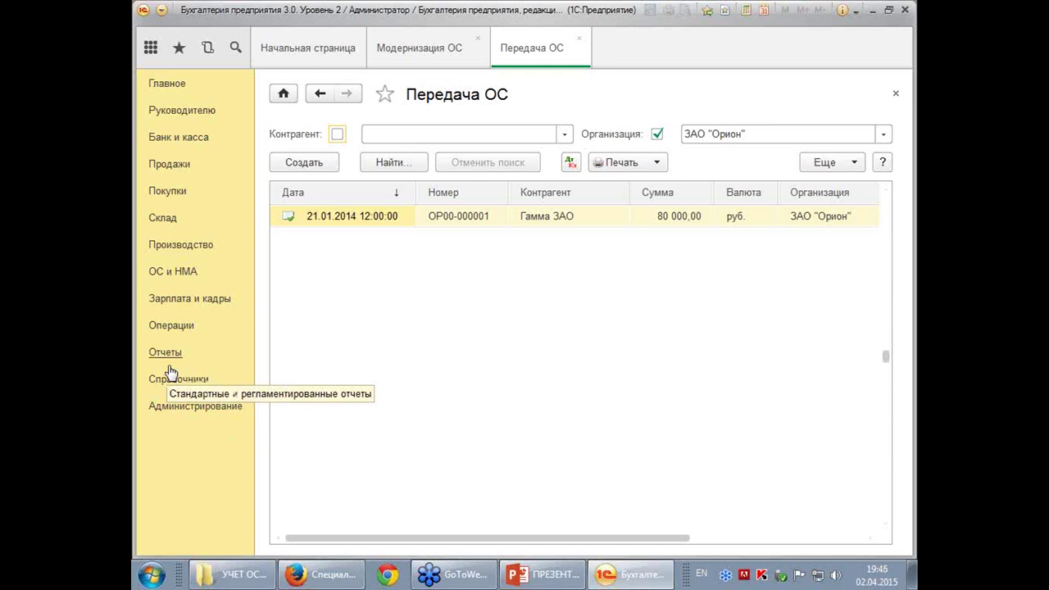
Open the fixed asset depreciation parameters list and look at the document types that can be created there
click(179, 275)
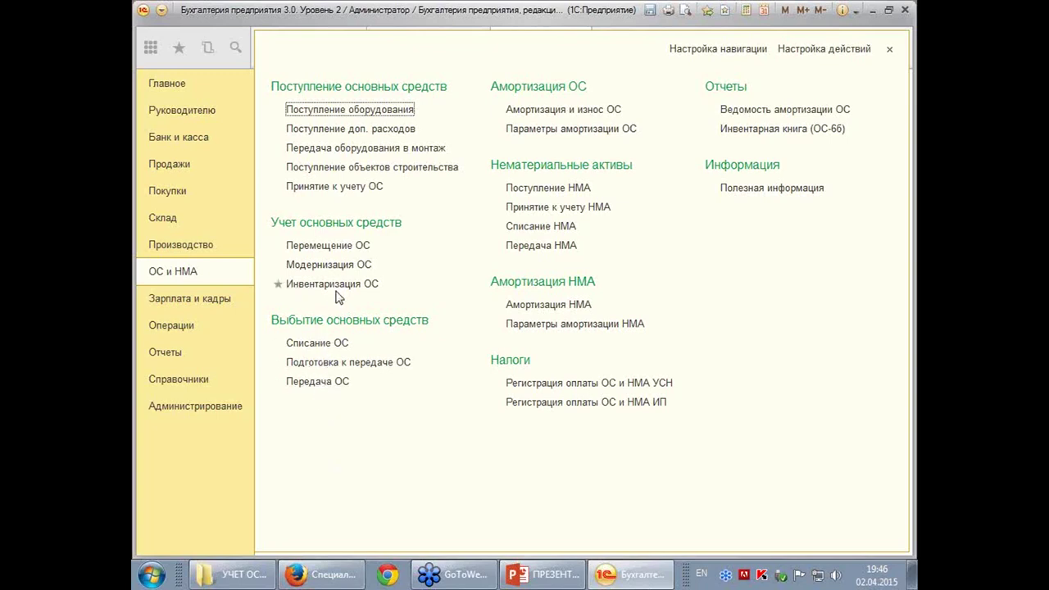
click(570, 131)
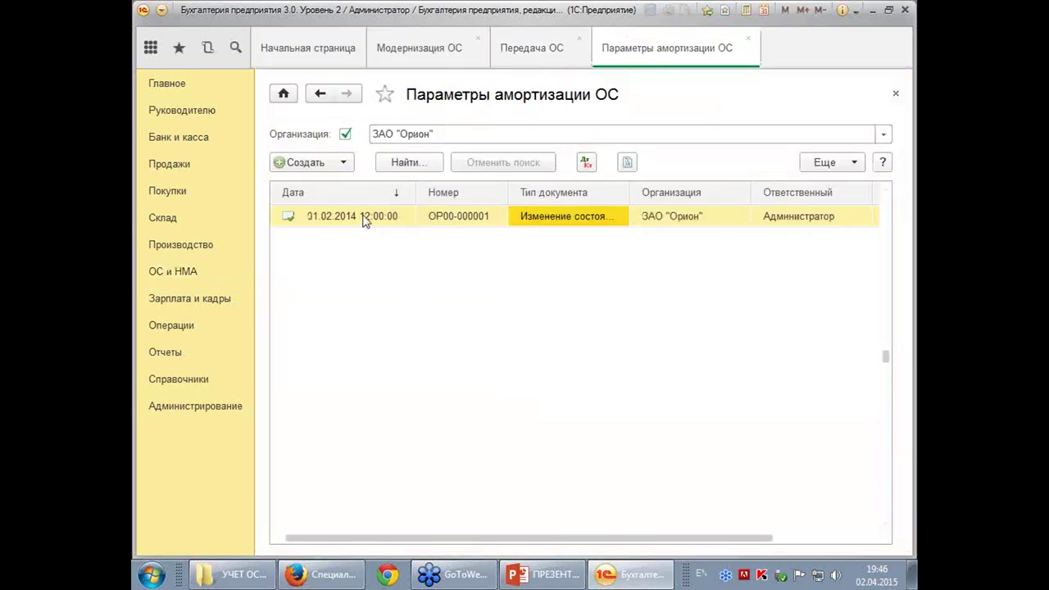
click(342, 167)
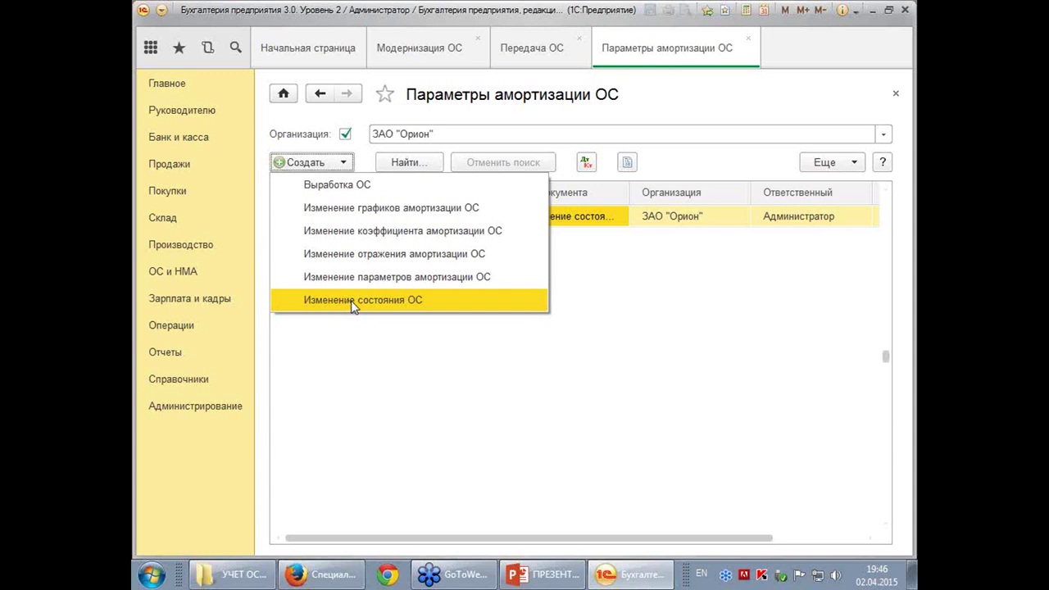
click(587, 228)
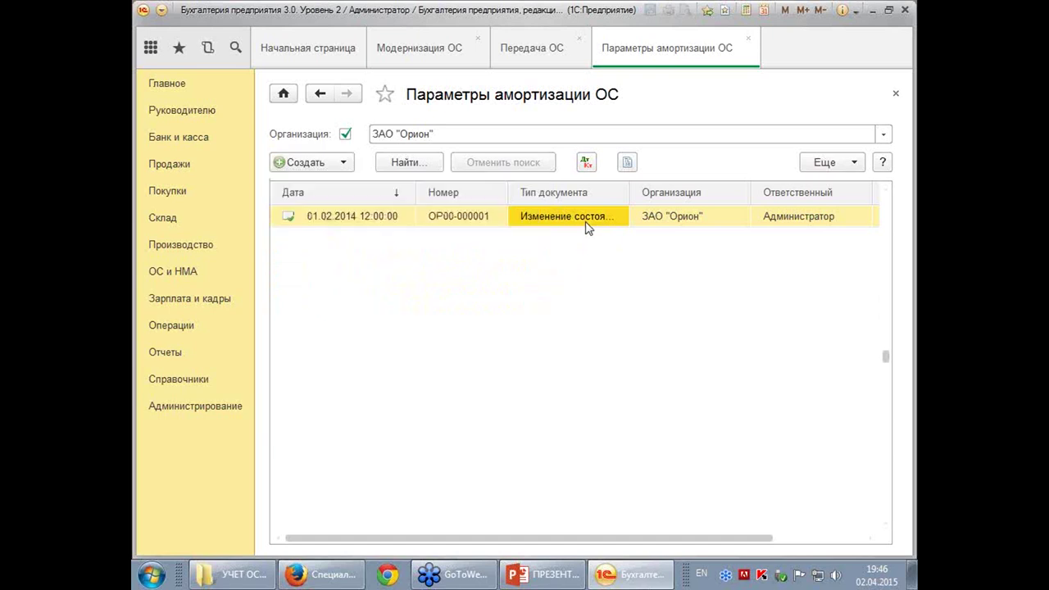
Open the fixed asset state change document of 01.02.2014 for Станок and examine its date
double_click(570, 220)
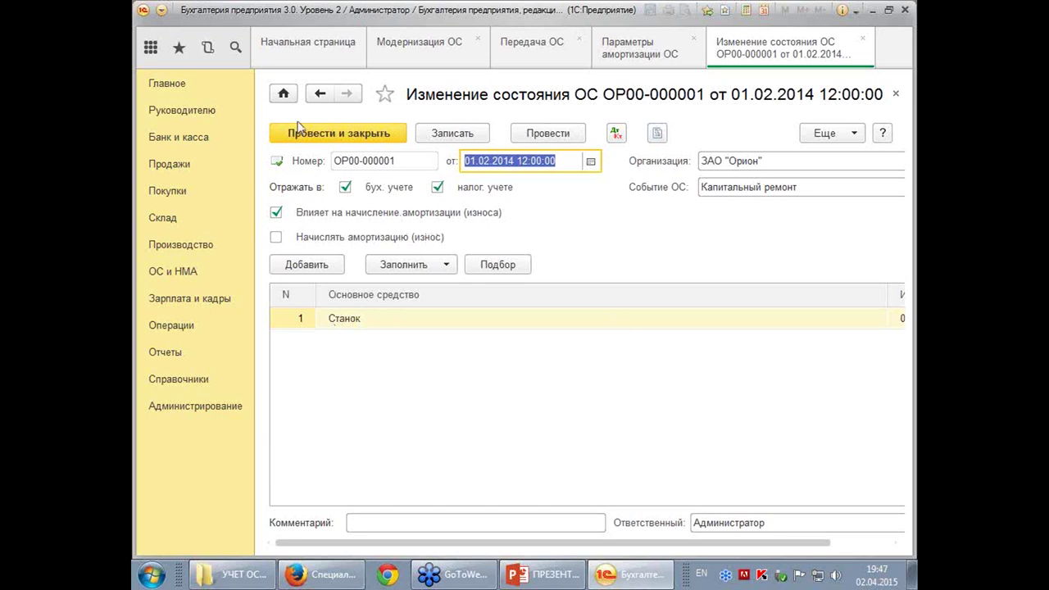
click(567, 161)
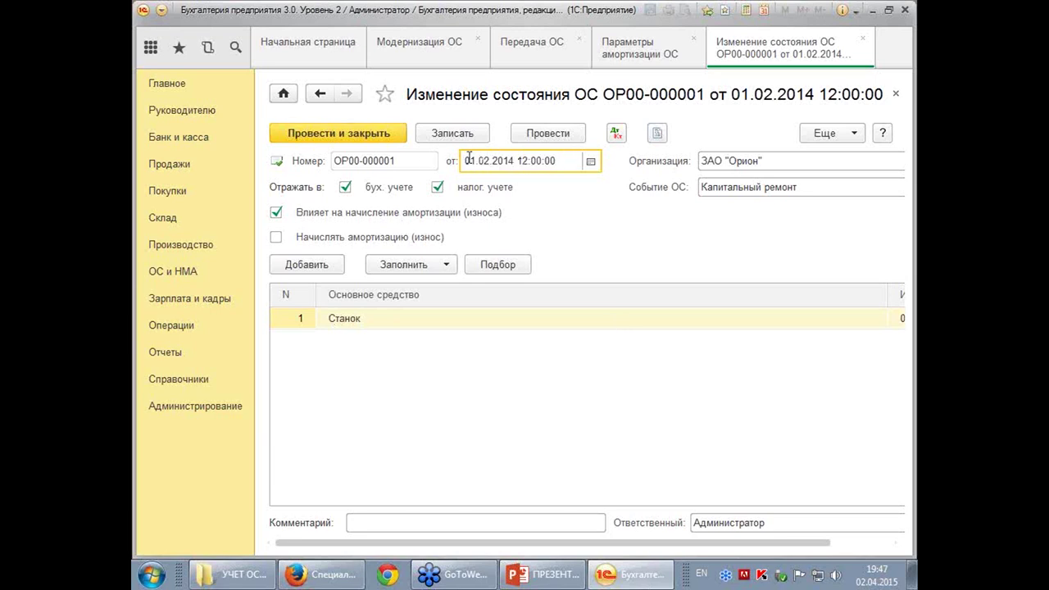